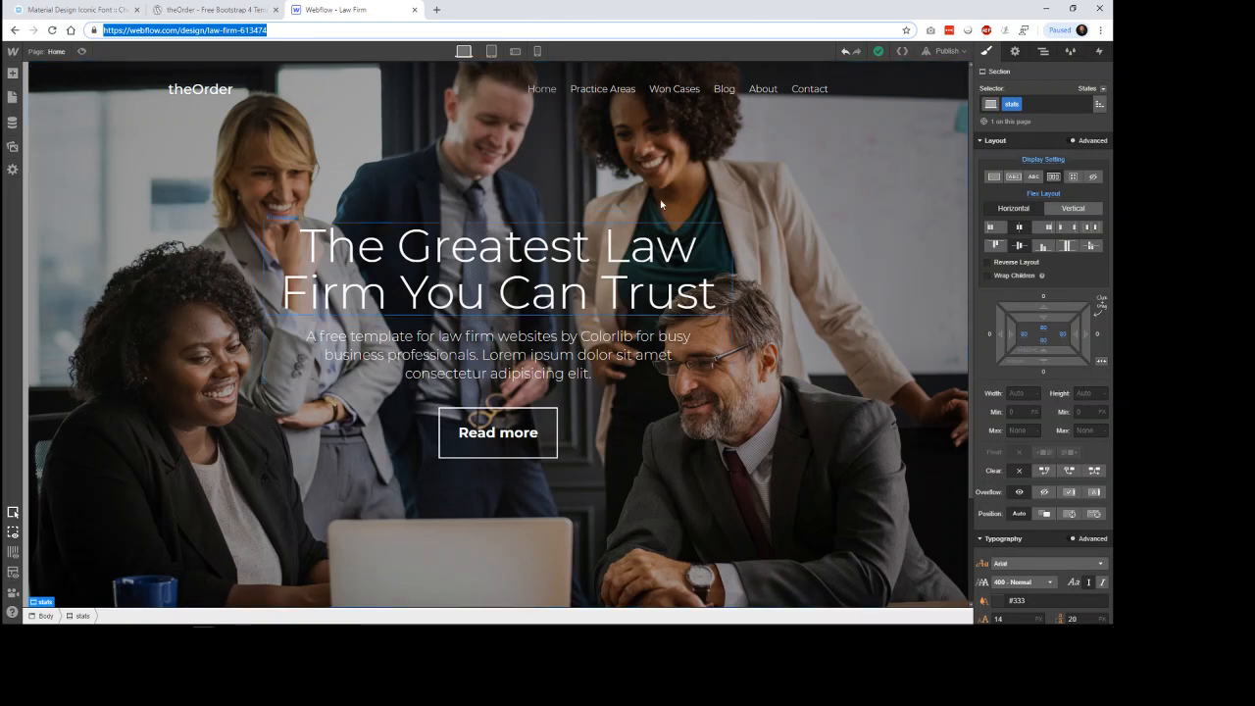
# Review the home page's hero and stats sections, including the hero section's layout and background style settings.
pyautogui.scroll(-2, 911, 319)
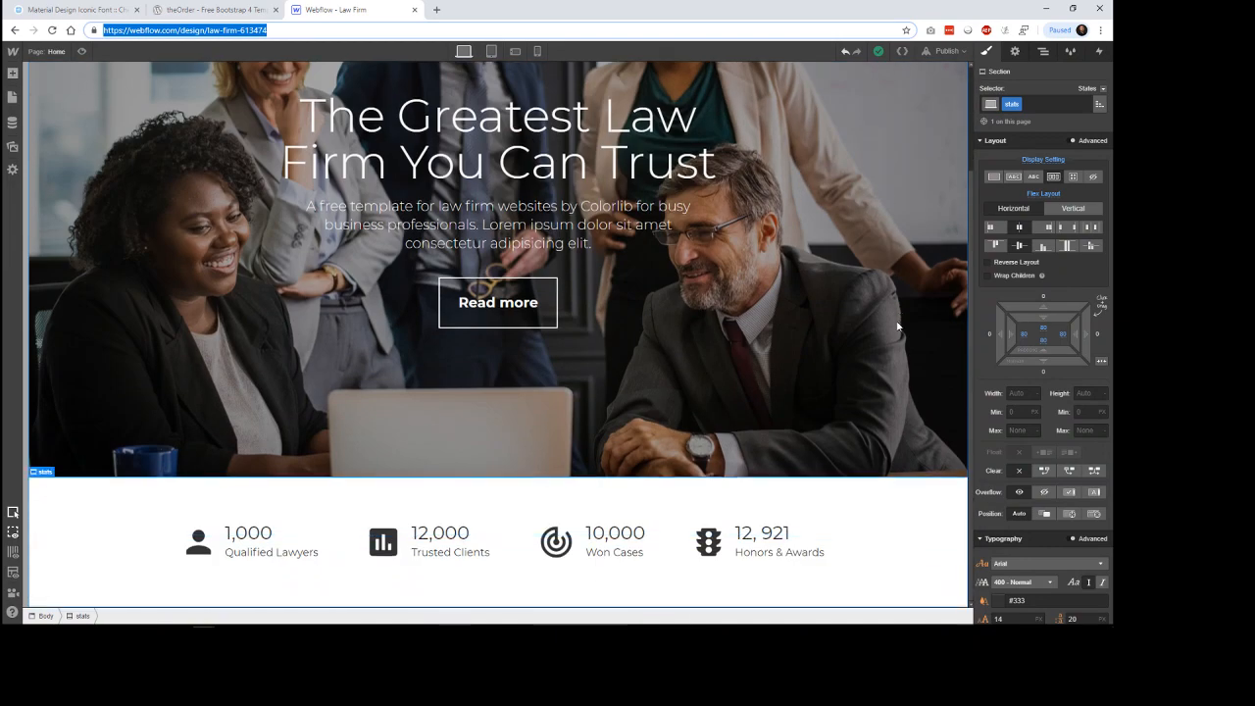
pyautogui.scroll(2, 896, 322)
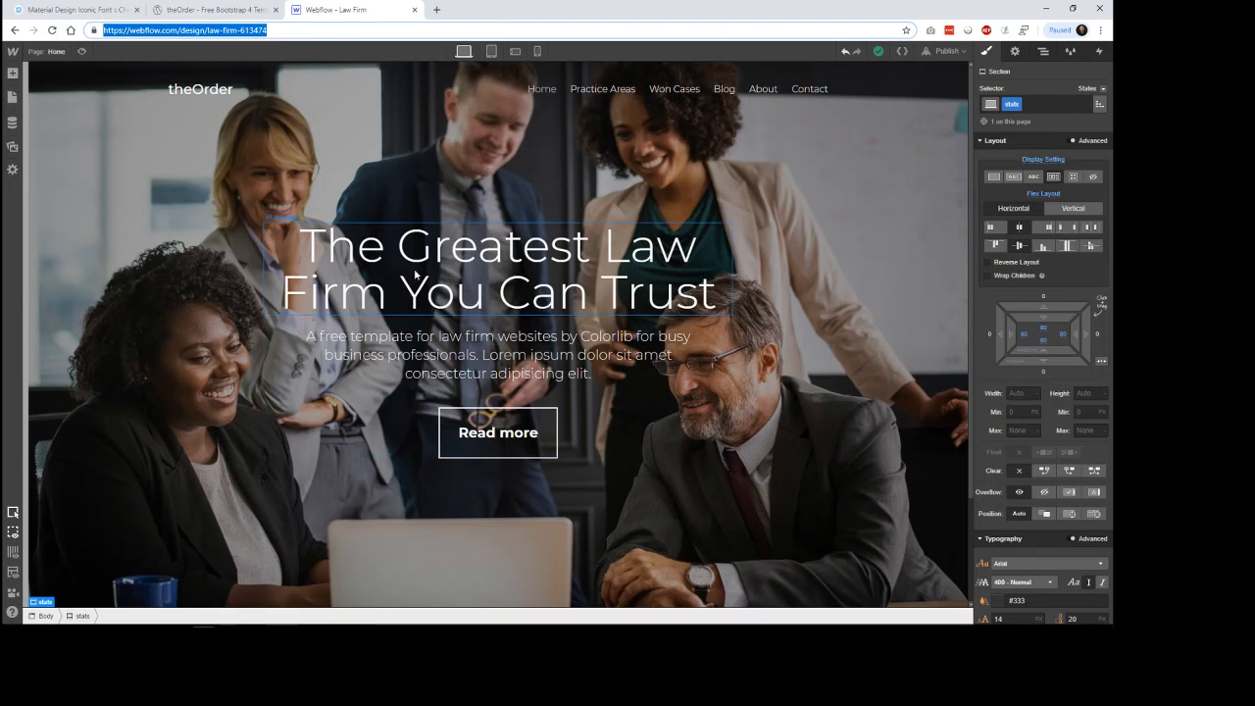
pyautogui.click(12, 74)
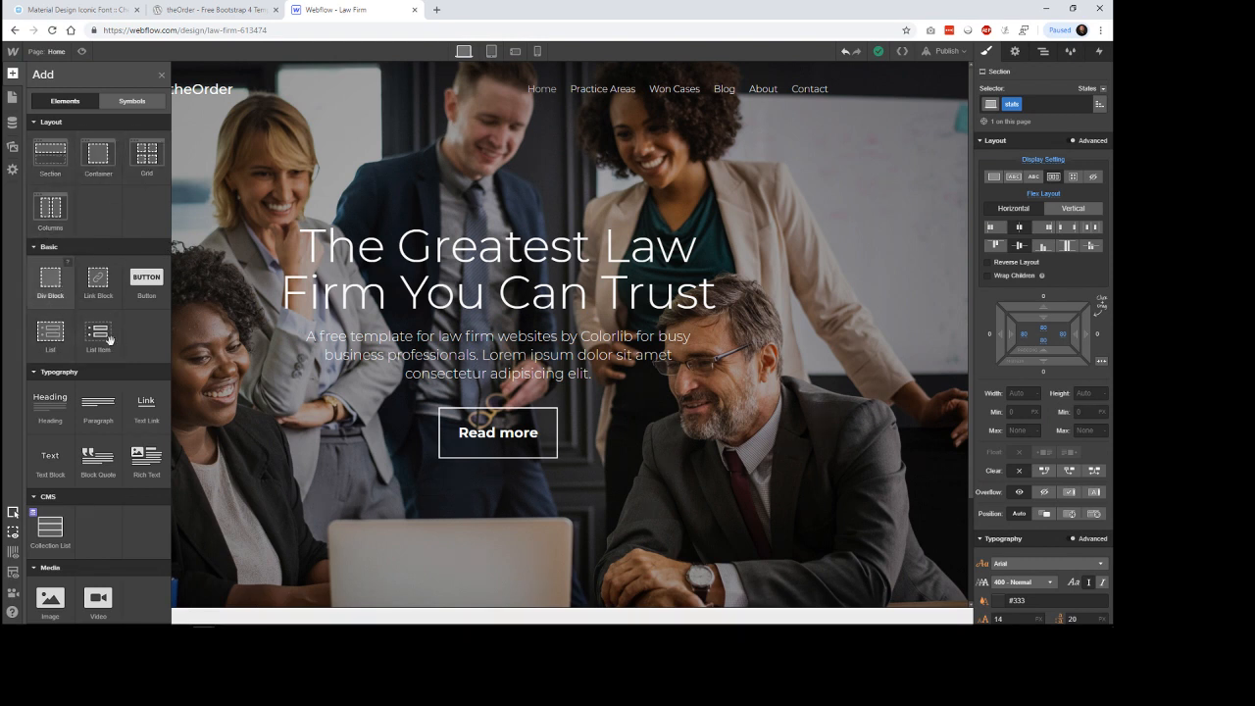
pyautogui.click(235, 387)
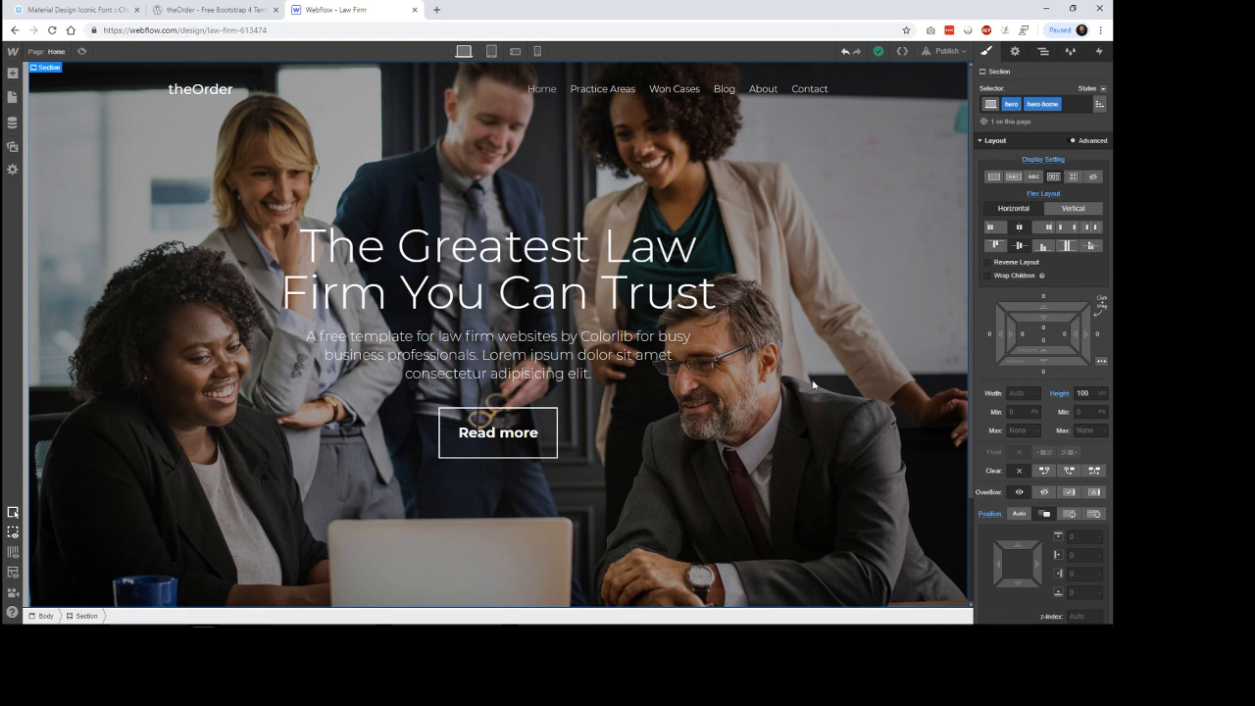
pyautogui.scroll(-3, 1065, 401)
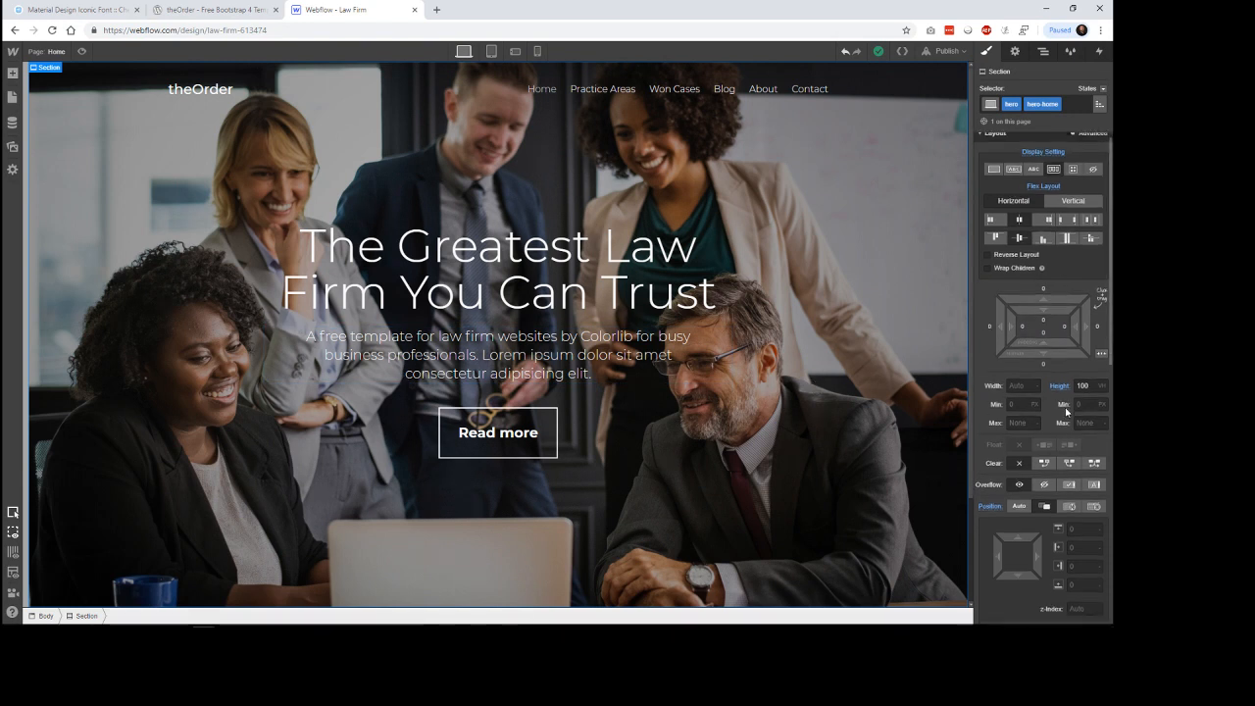
pyautogui.scroll(-3, 1066, 402)
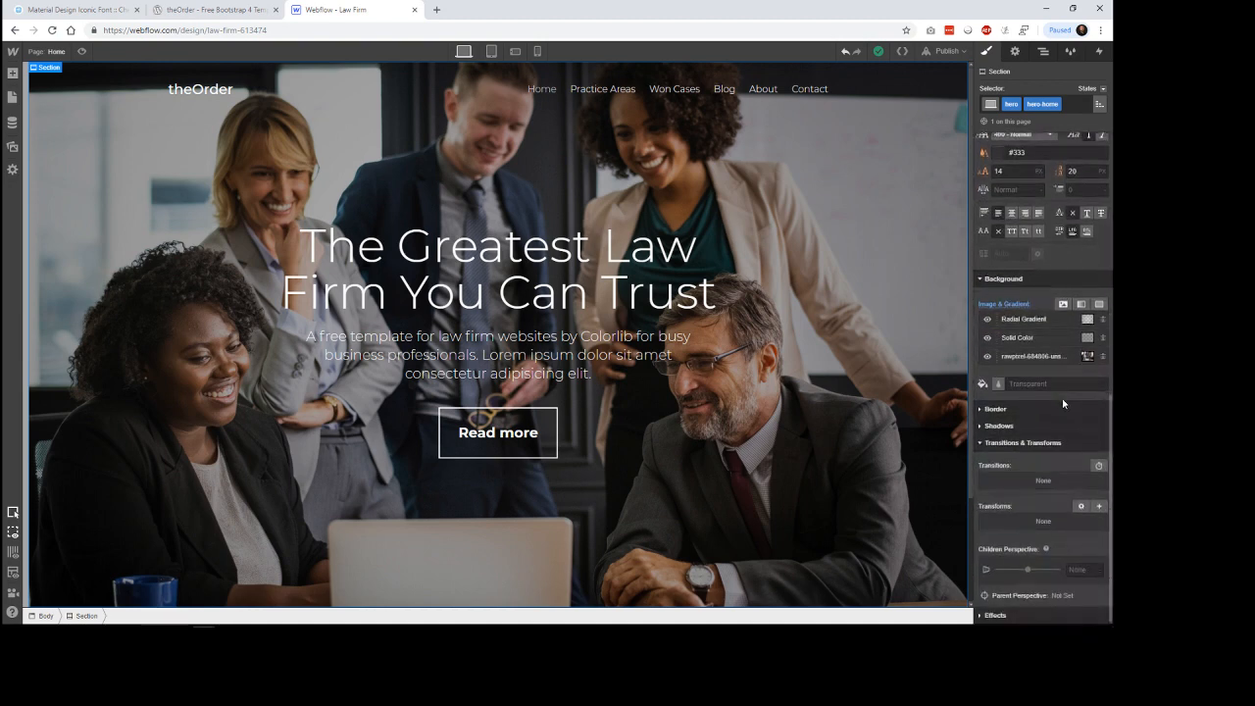
pyautogui.scroll(4, 1062, 405)
pyautogui.scroll(2, 1061, 405)
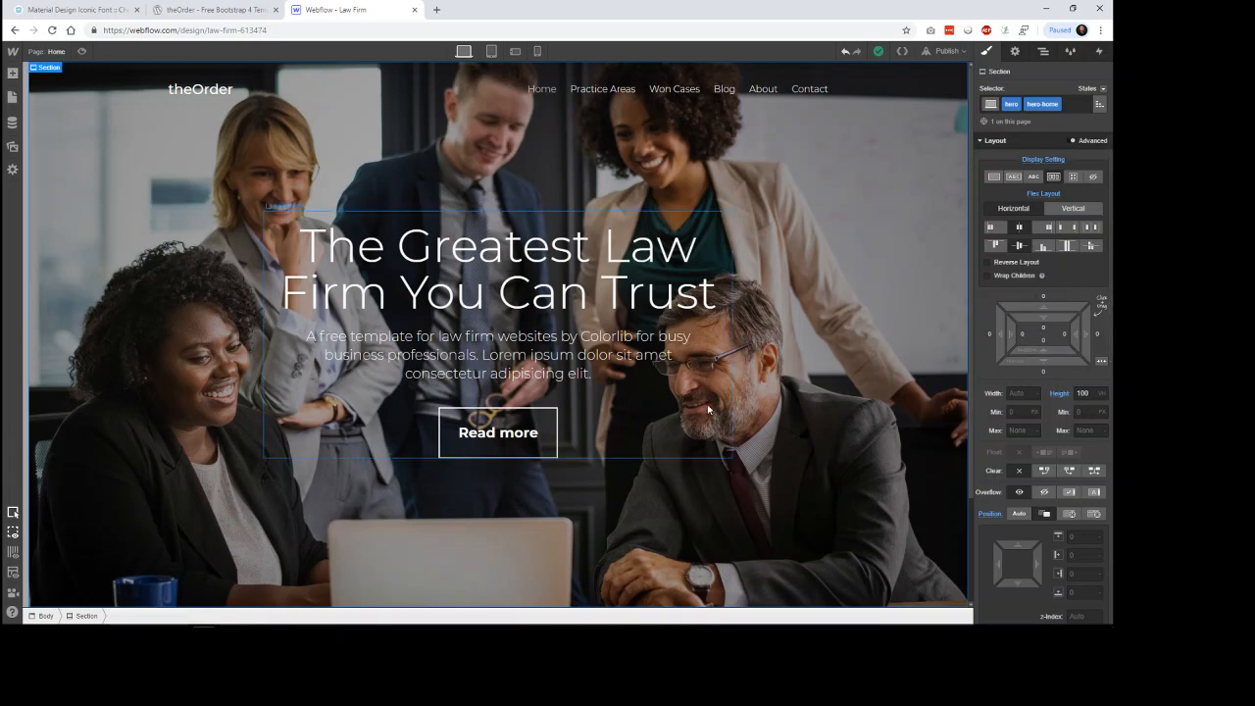
pyautogui.scroll(-1, 851, 440)
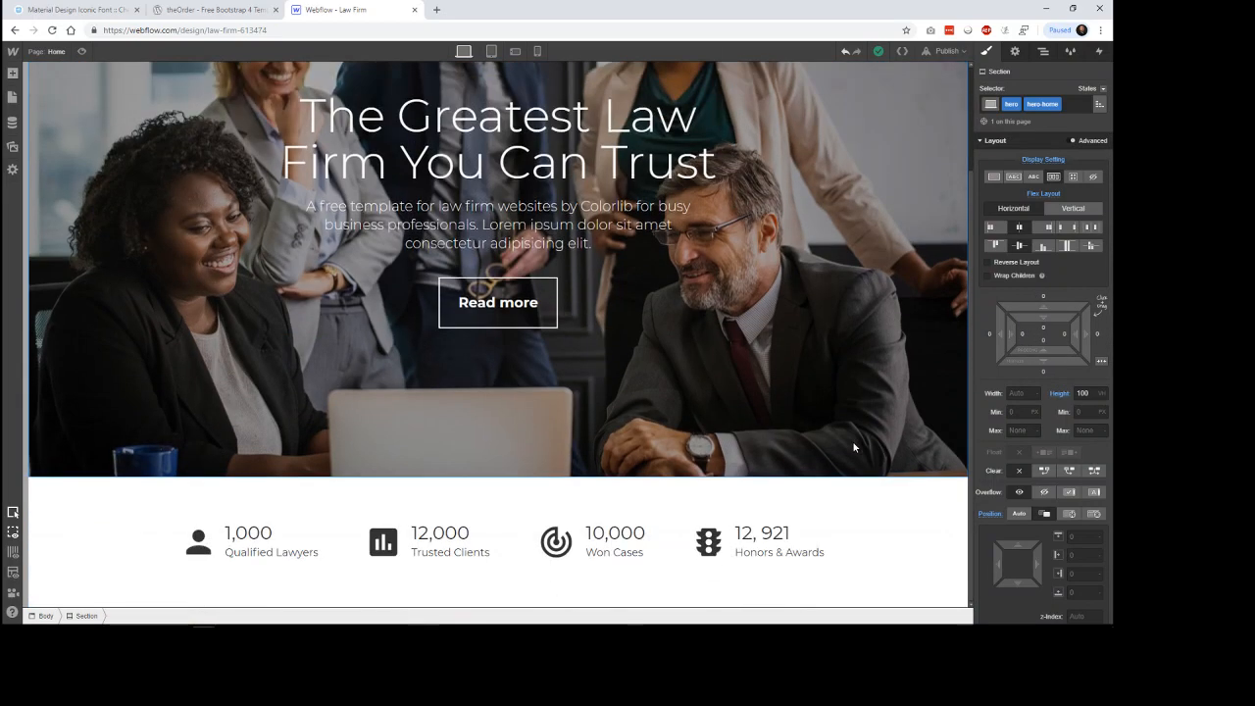
pyautogui.scroll(1, 849, 425)
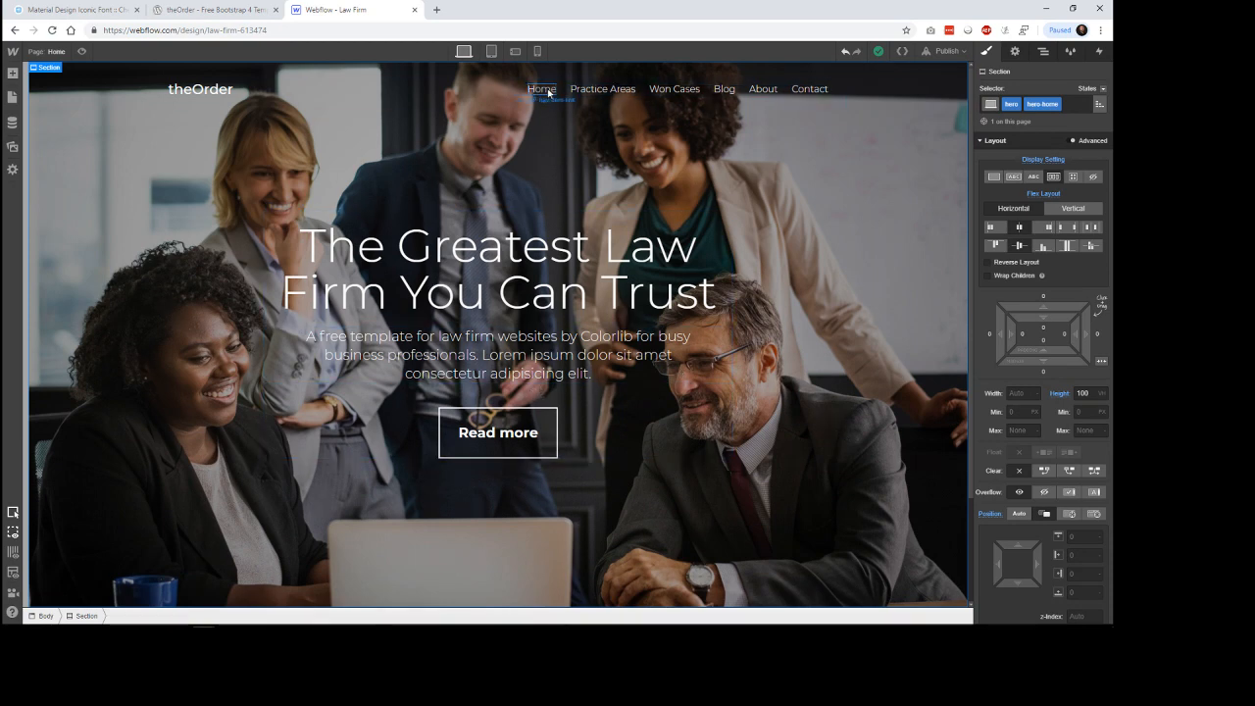
pyautogui.scroll(-1, 888, 386)
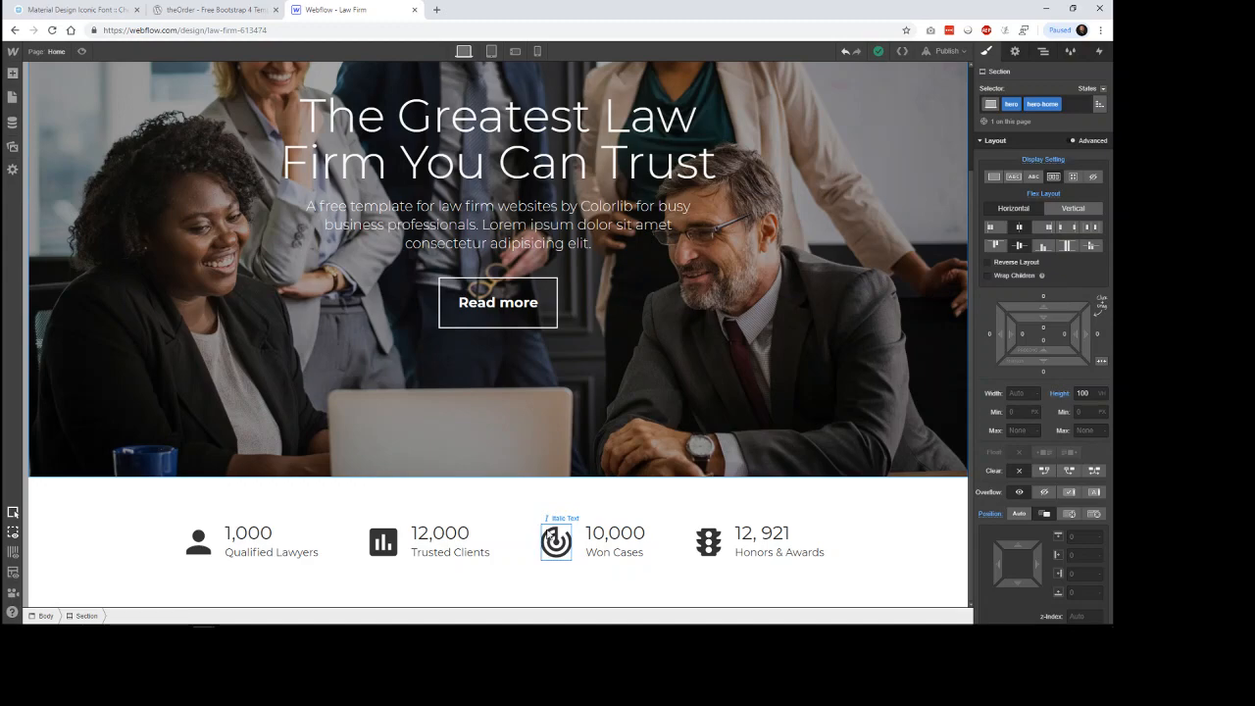
# Switch to the Material Design Iconic Font cheatsheet and look over its icon reference and overview.
pyautogui.click(96, 10)
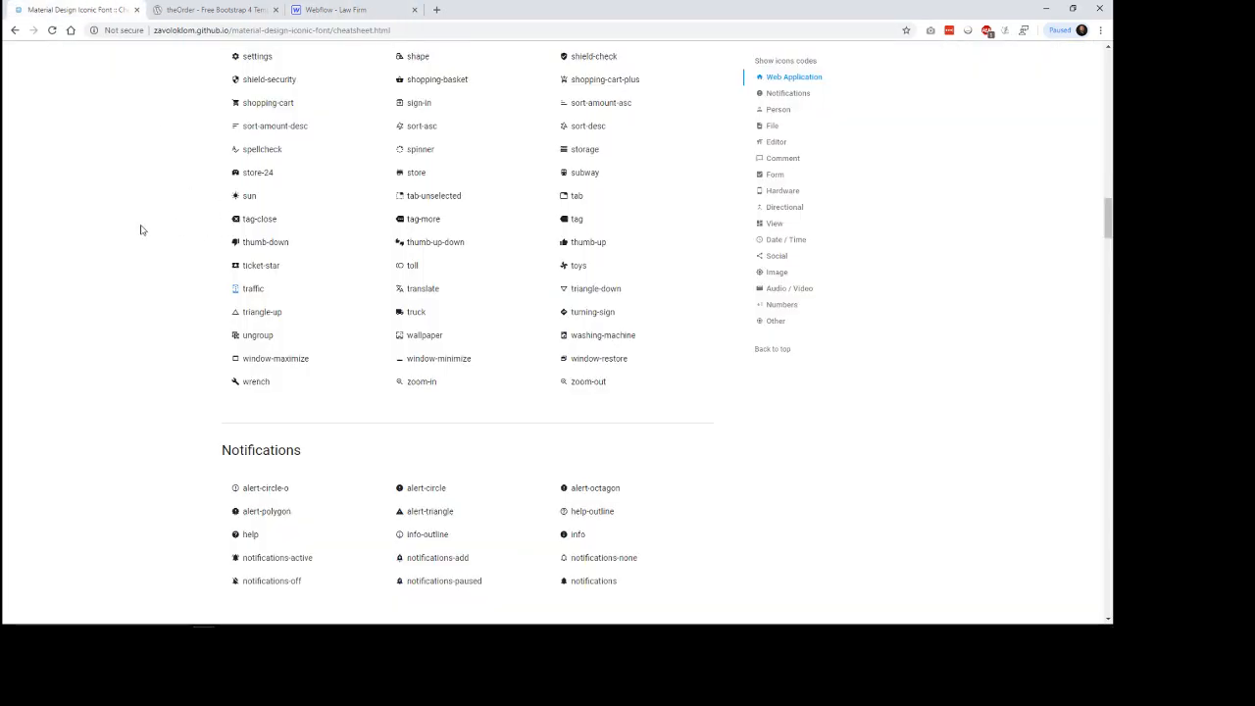
pyautogui.scroll(20, 133, 240)
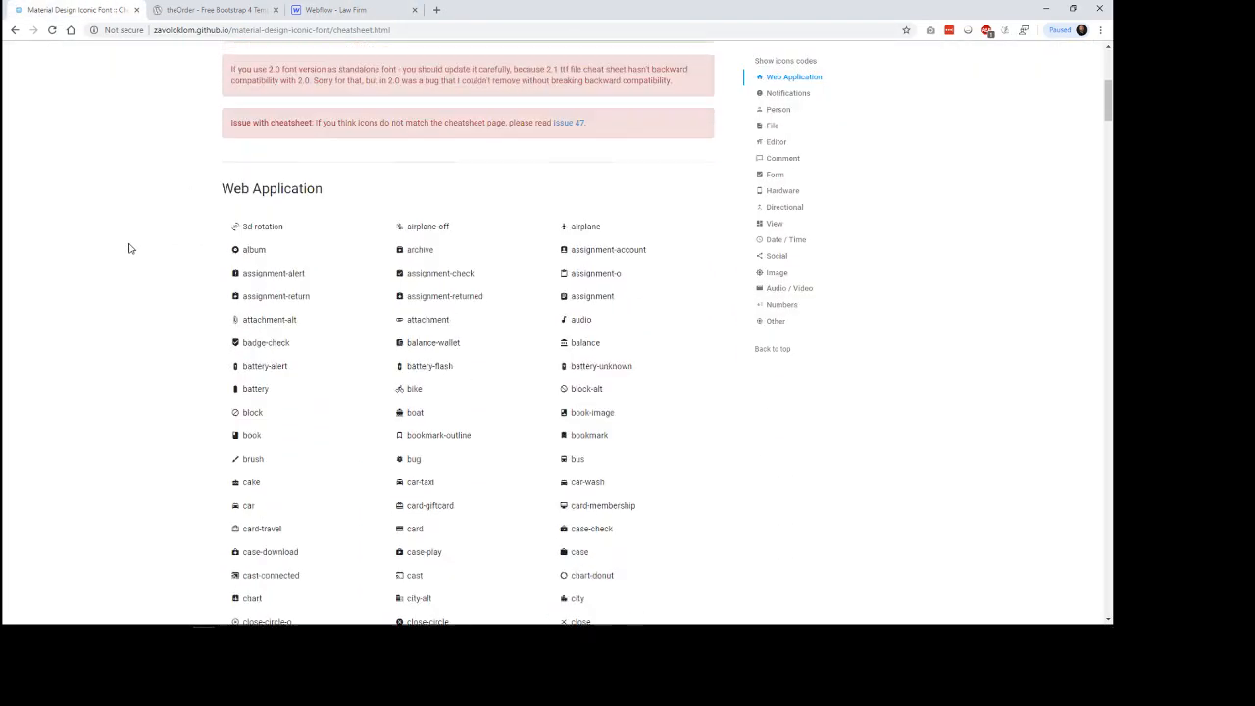
pyautogui.scroll(5, 128, 245)
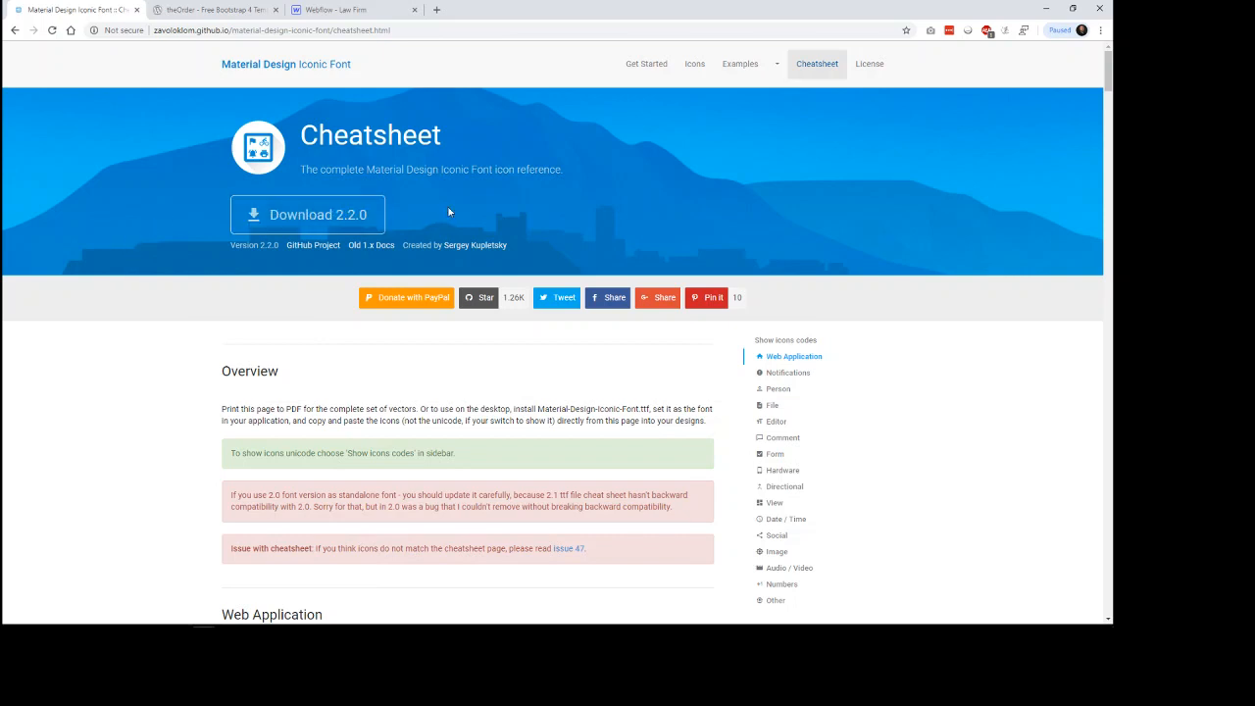
pyautogui.moveTo(366, 168); pyautogui.dragTo(468, 169)
pyautogui.click(574, 218)
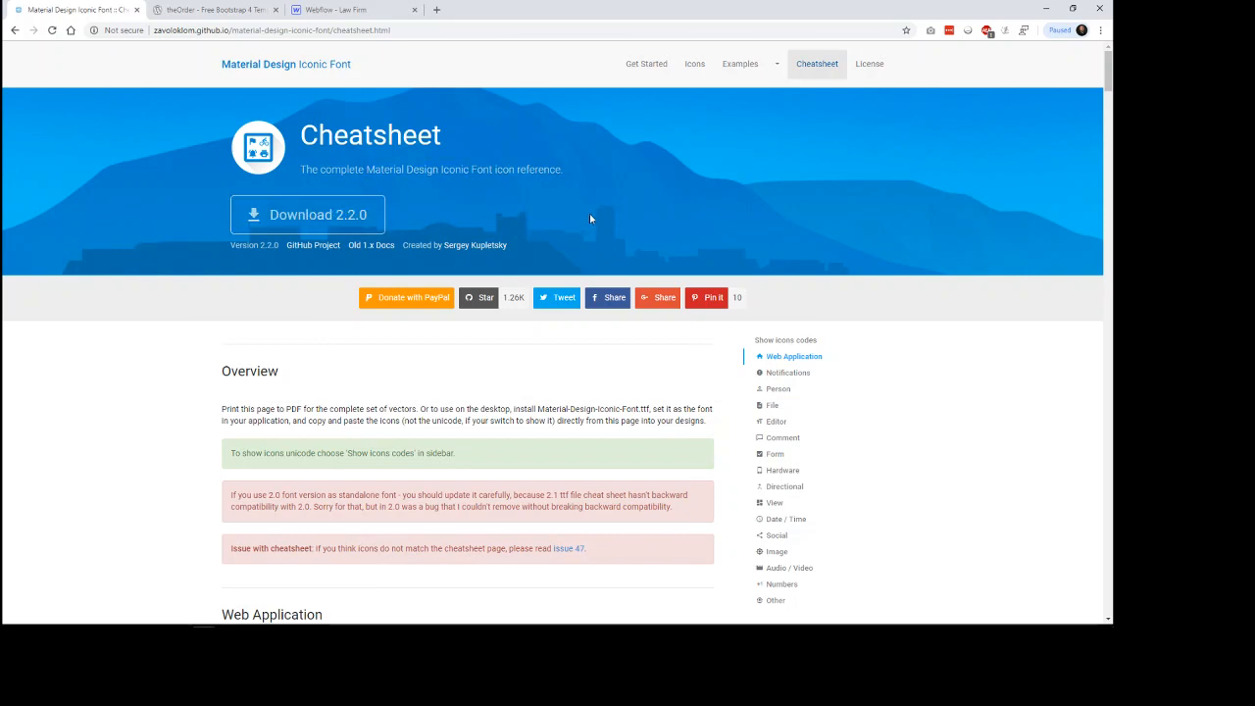
# Compare the Webflow stats section with the theOrder reference template and find the image-and-text section beneath its stats.
pyautogui.click(333, 10)
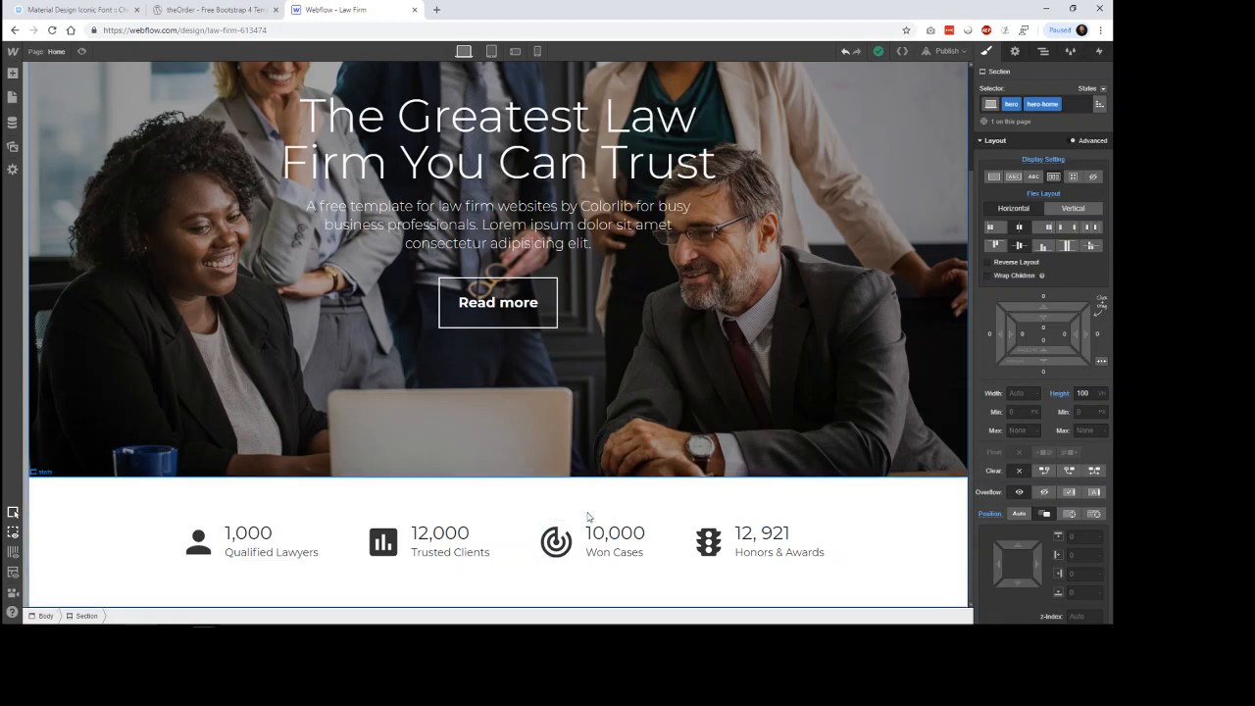
pyautogui.click(216, 10)
pyautogui.scroll(10, 887, 306)
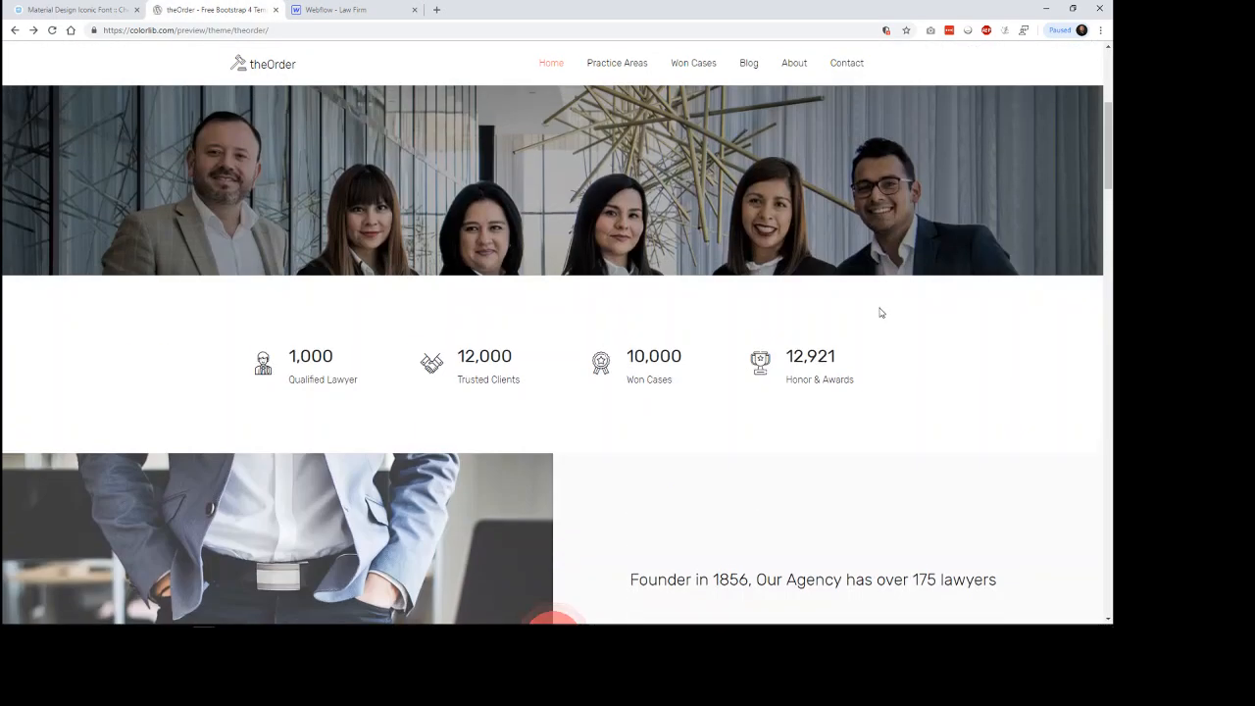
pyautogui.scroll(-5, 880, 311)
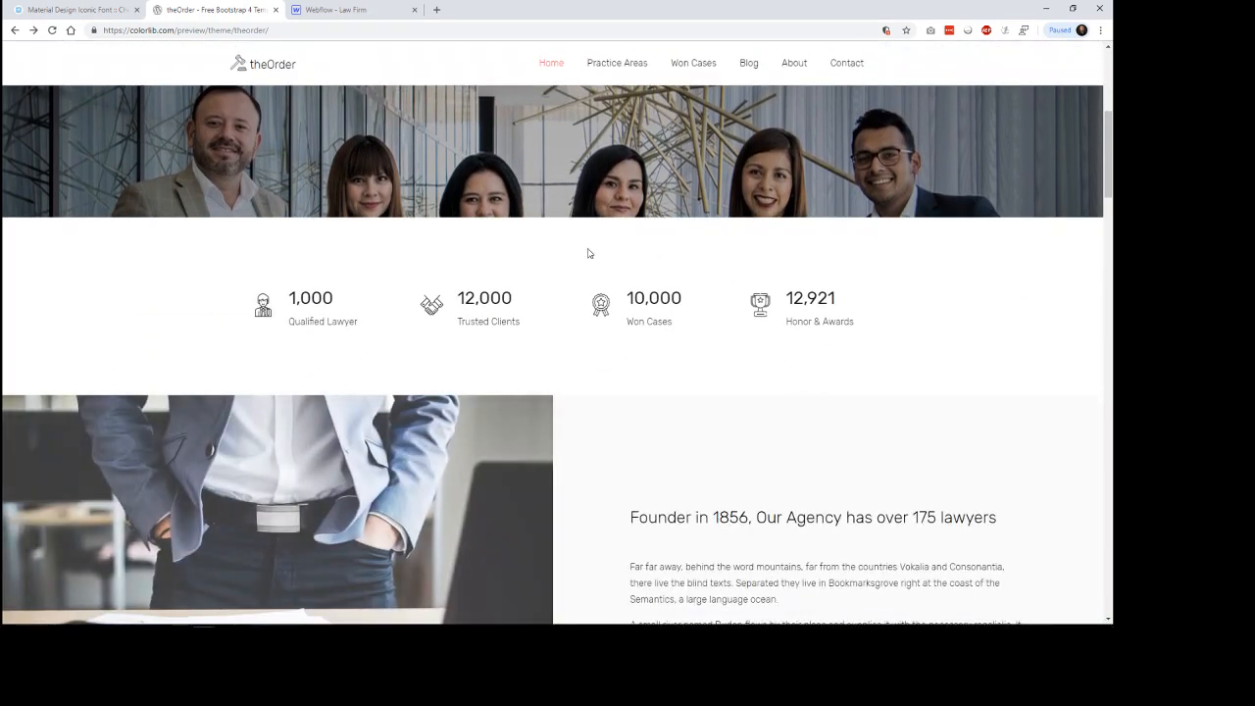
pyautogui.scroll(-2, 971, 338)
pyautogui.scroll(-1, 1023, 338)
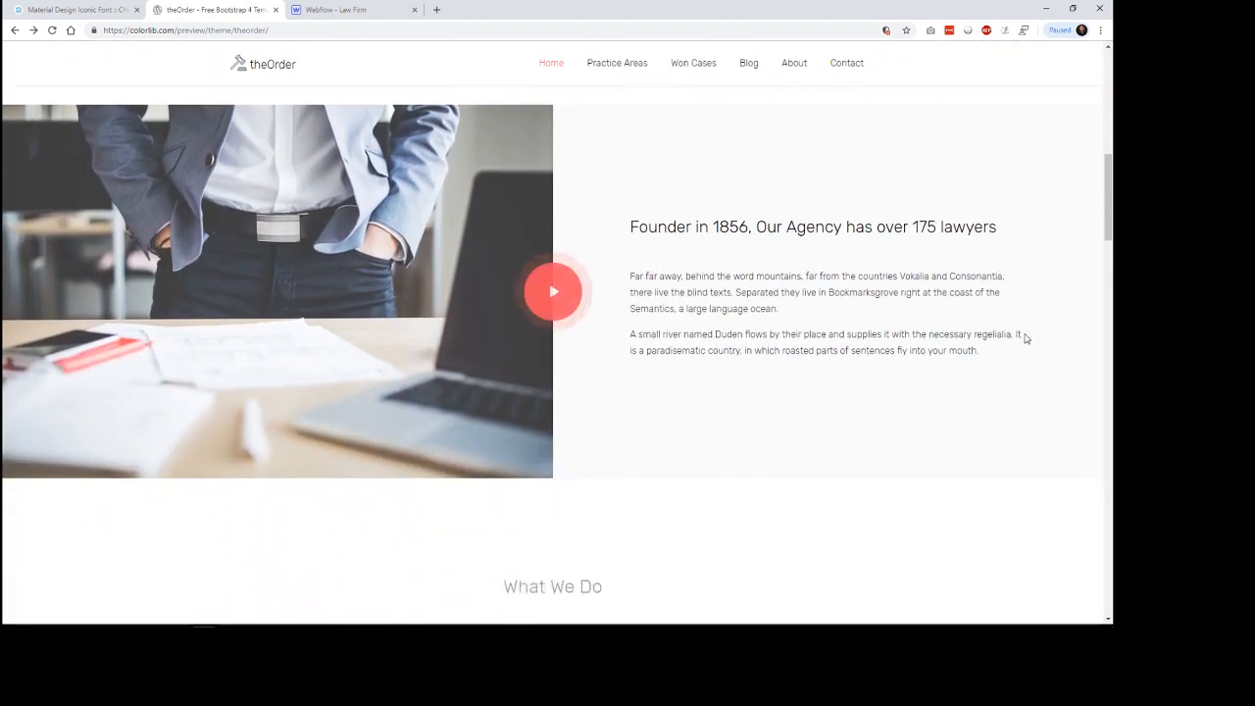
pyautogui.scroll(1, 1014, 294)
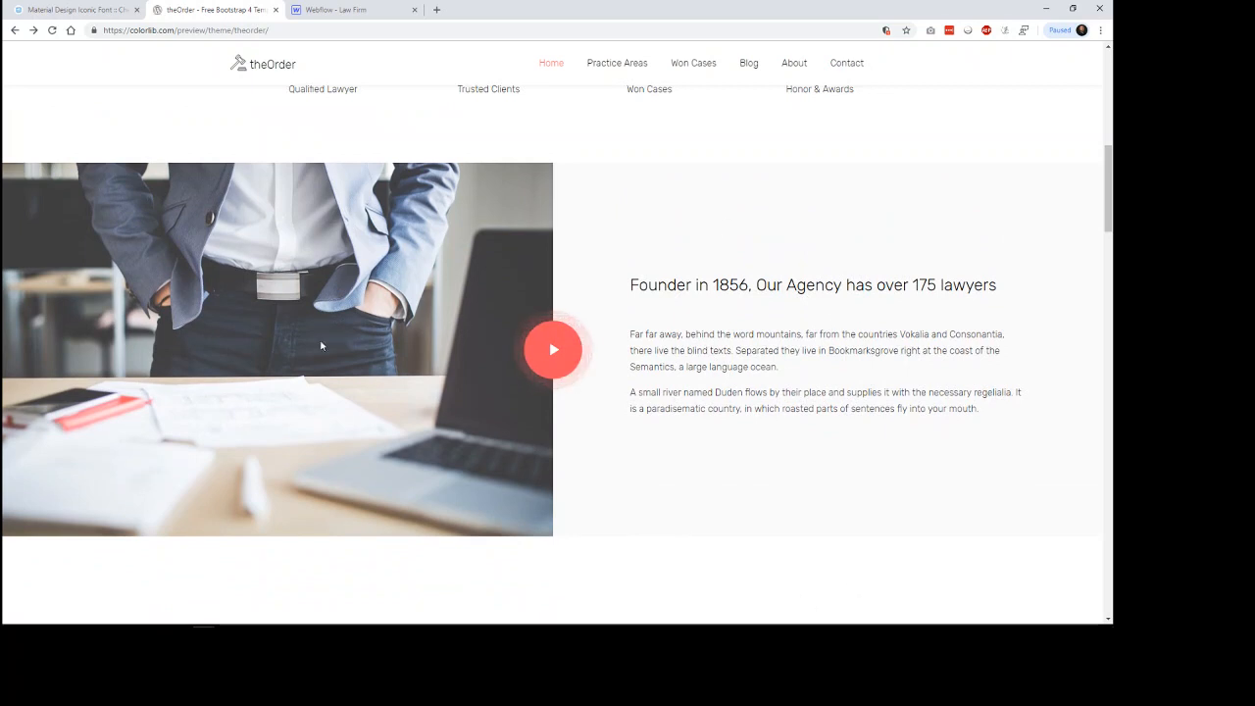
# Examine the heading, paragraphs and layout of the template's "Founder in 1856" section.
pyautogui.moveTo(634, 287); pyautogui.dragTo(1001, 298)
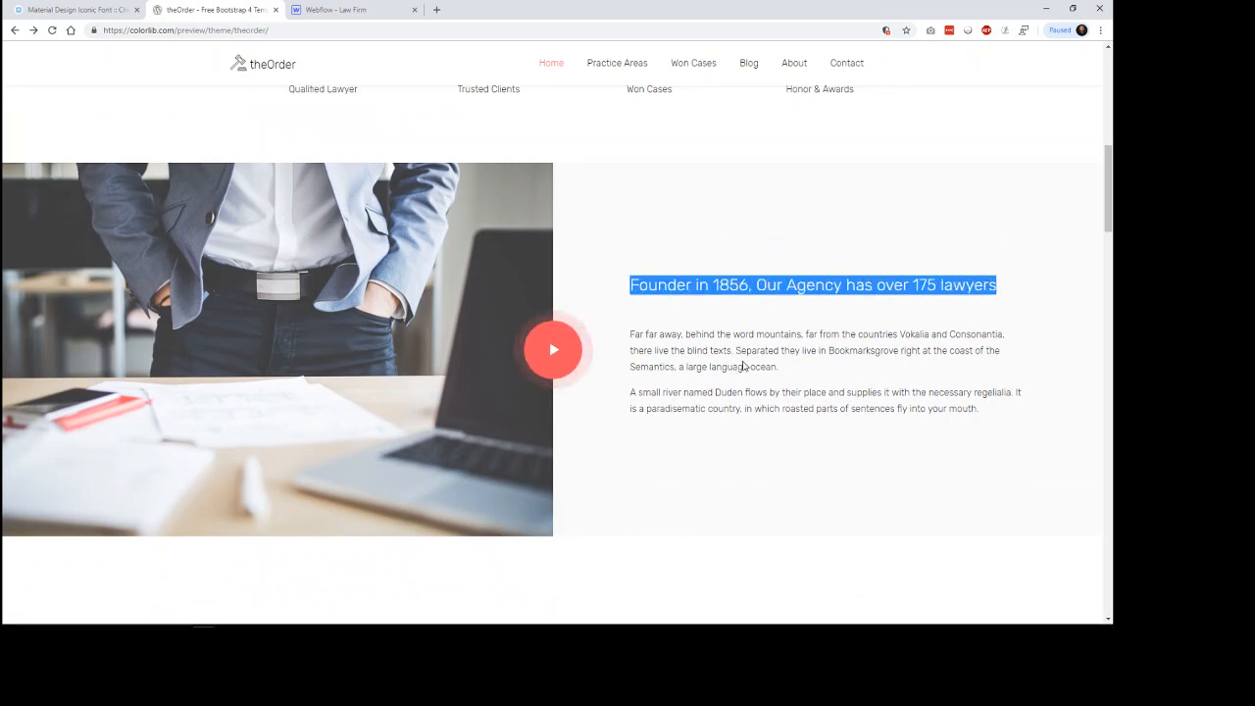
pyautogui.moveTo(634, 337); pyautogui.dragTo(980, 410)
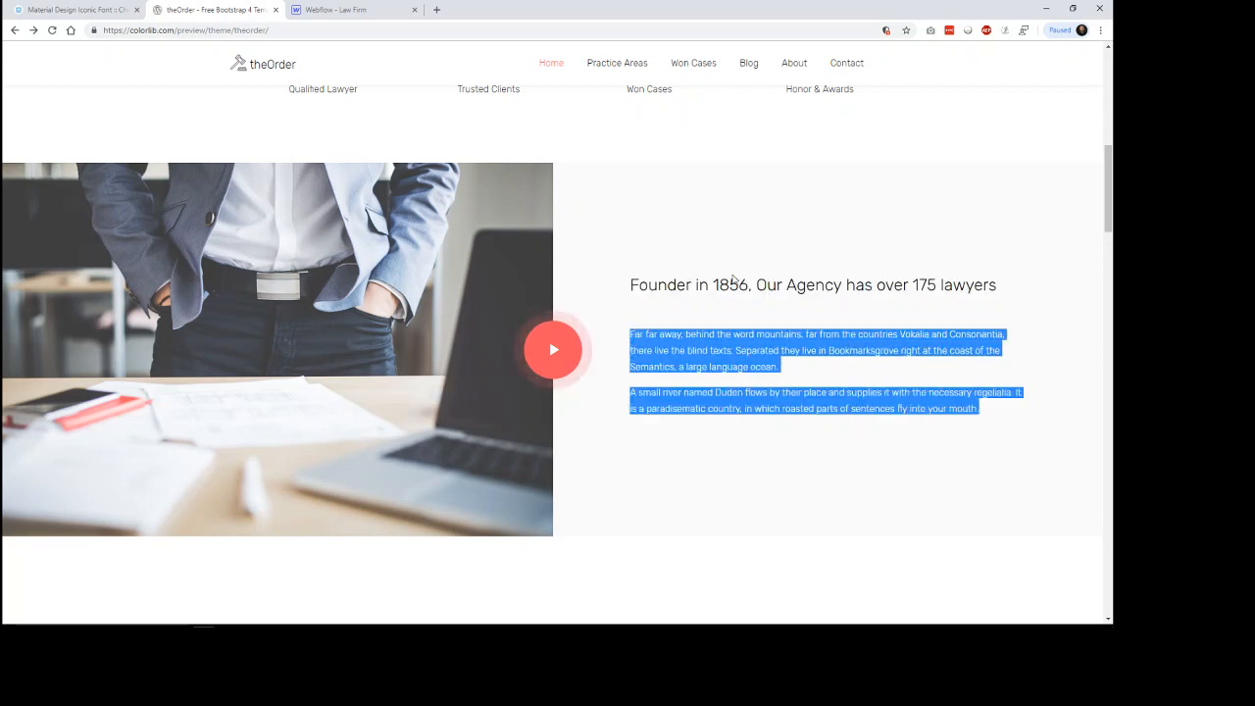
pyautogui.click(623, 497)
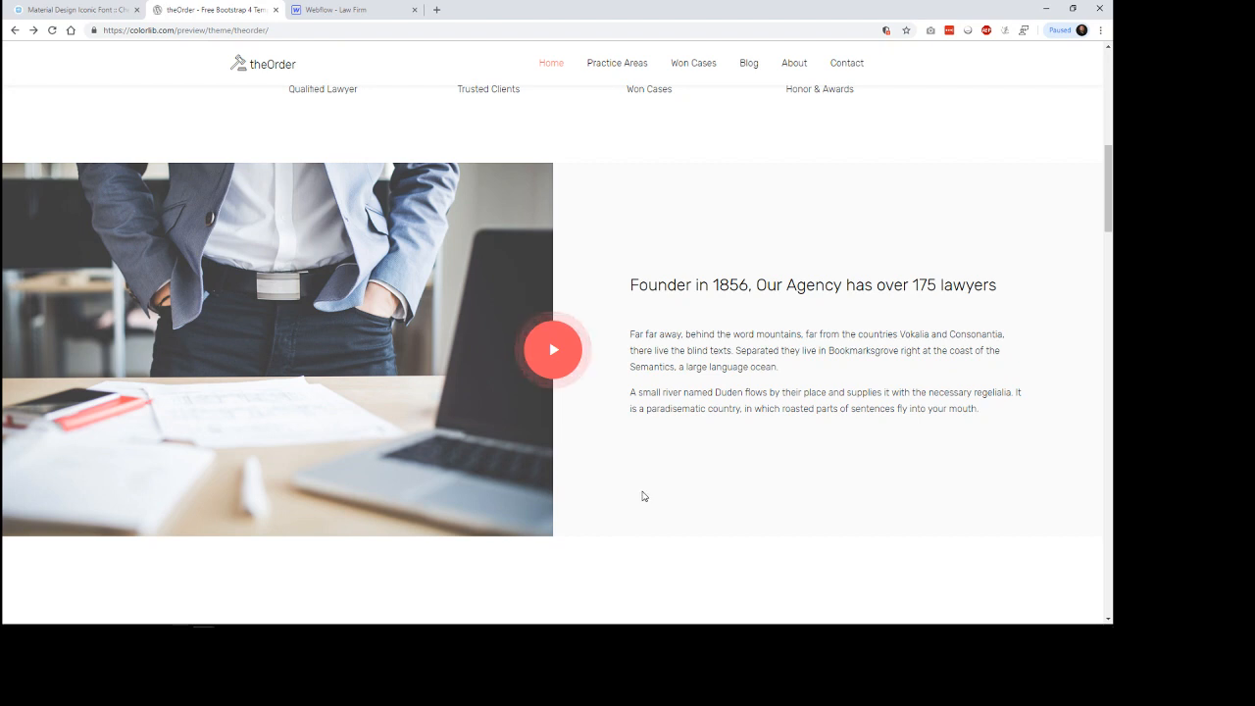
pyautogui.scroll(-1, 644, 476)
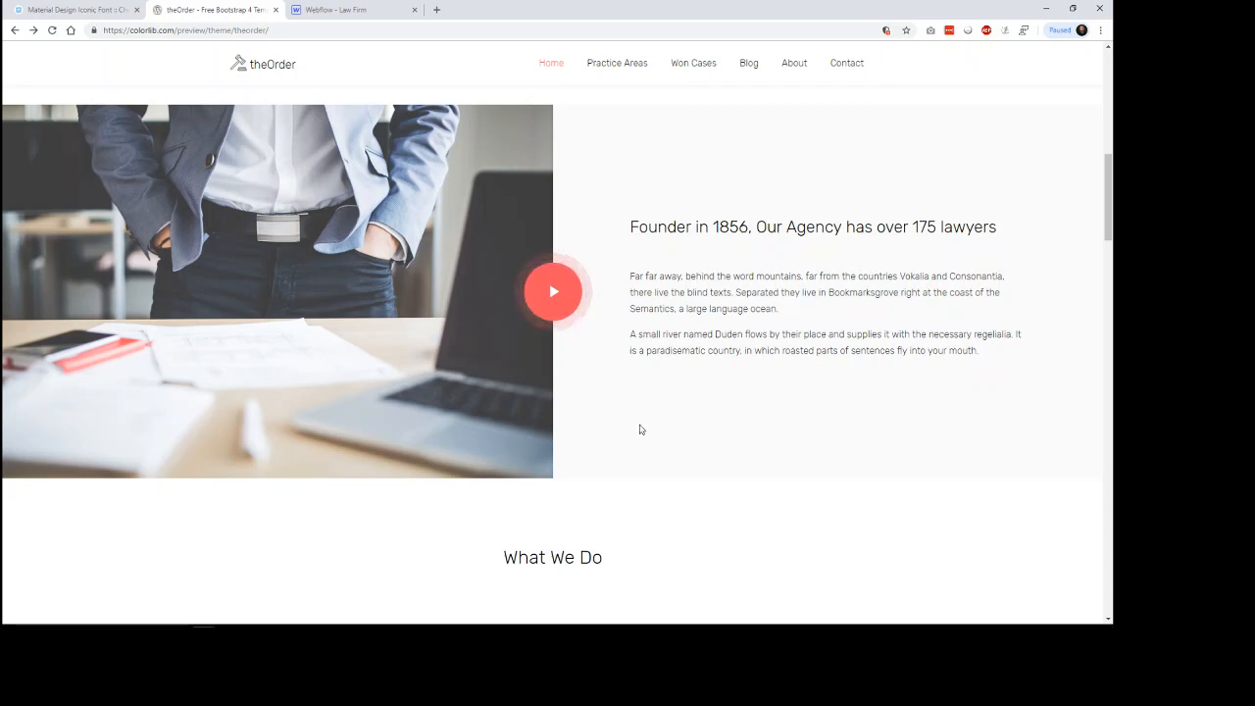
pyautogui.scroll(1, 643, 426)
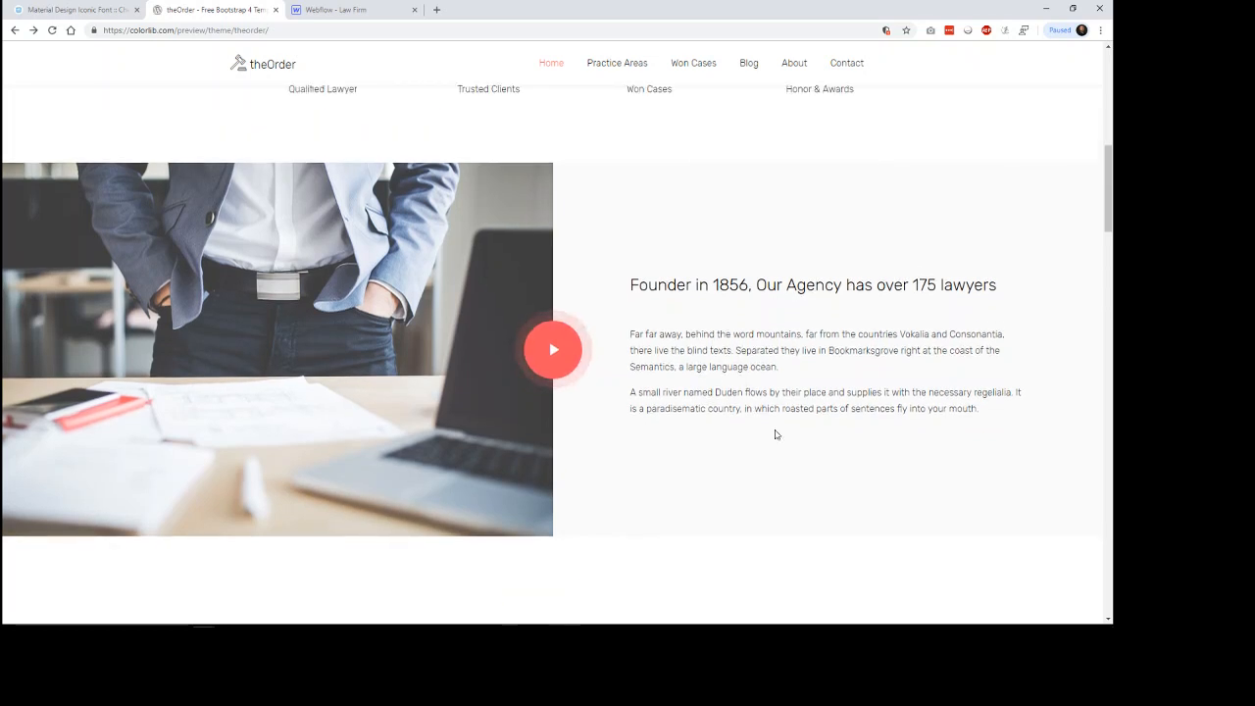
# Compare the Webflow page with the reference template again, and preview and close the video popup of its "Founder in 1856" section.
pyautogui.click(321, 12)
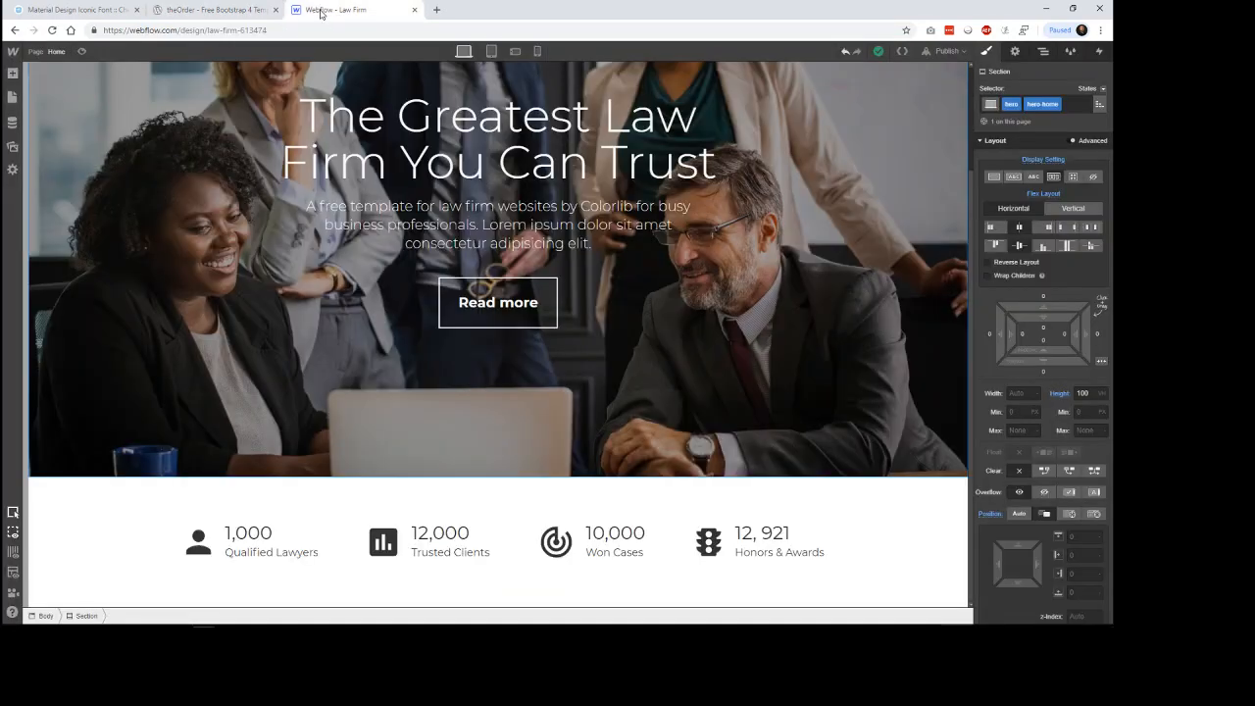
pyautogui.click(221, 10)
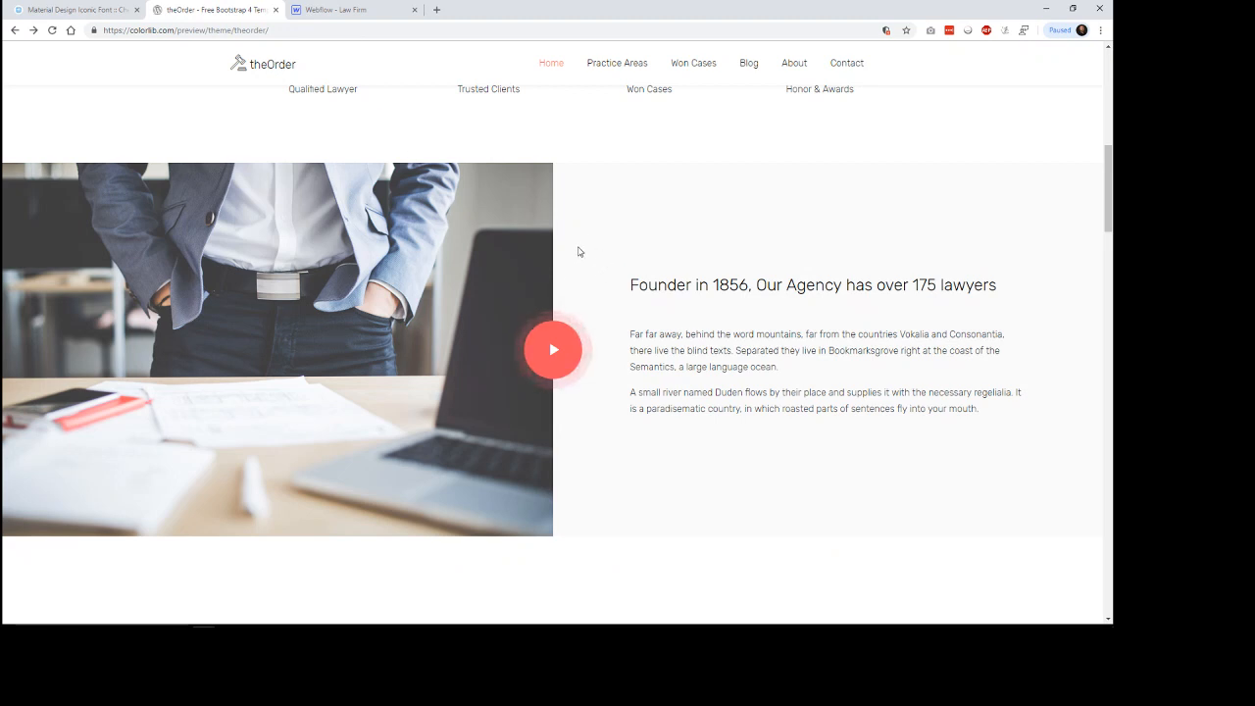
pyautogui.click(364, 6)
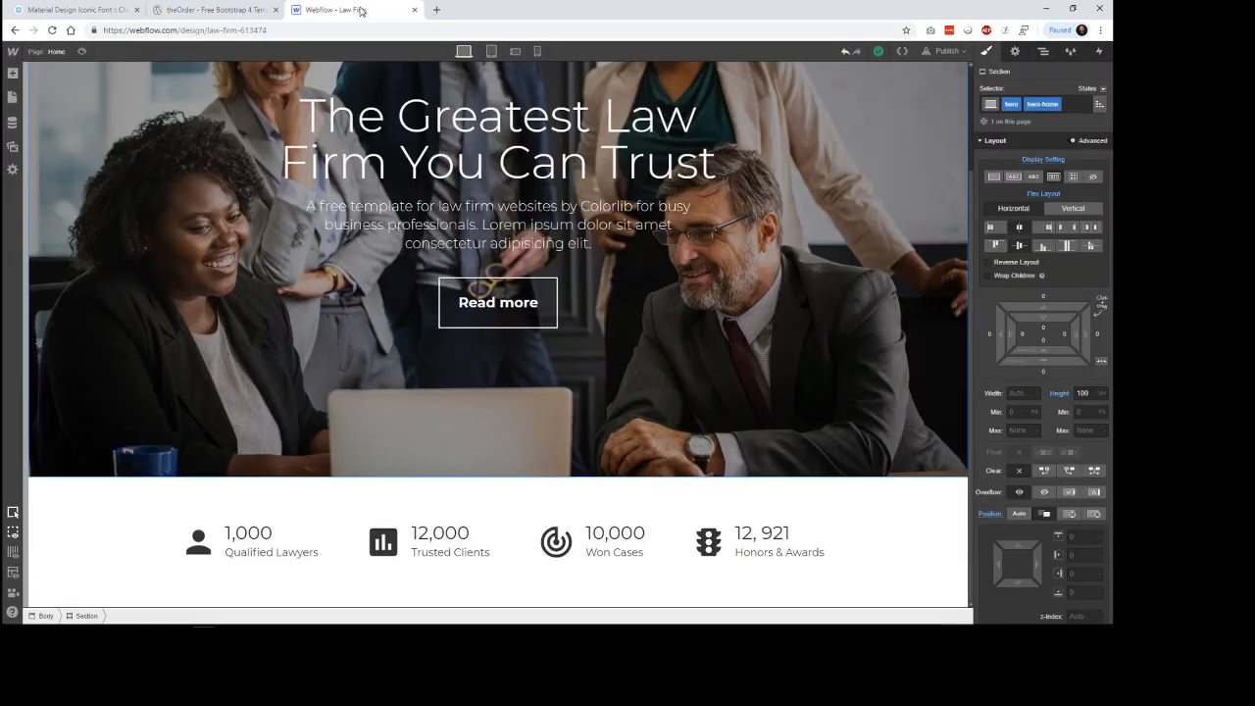
pyautogui.click(215, 10)
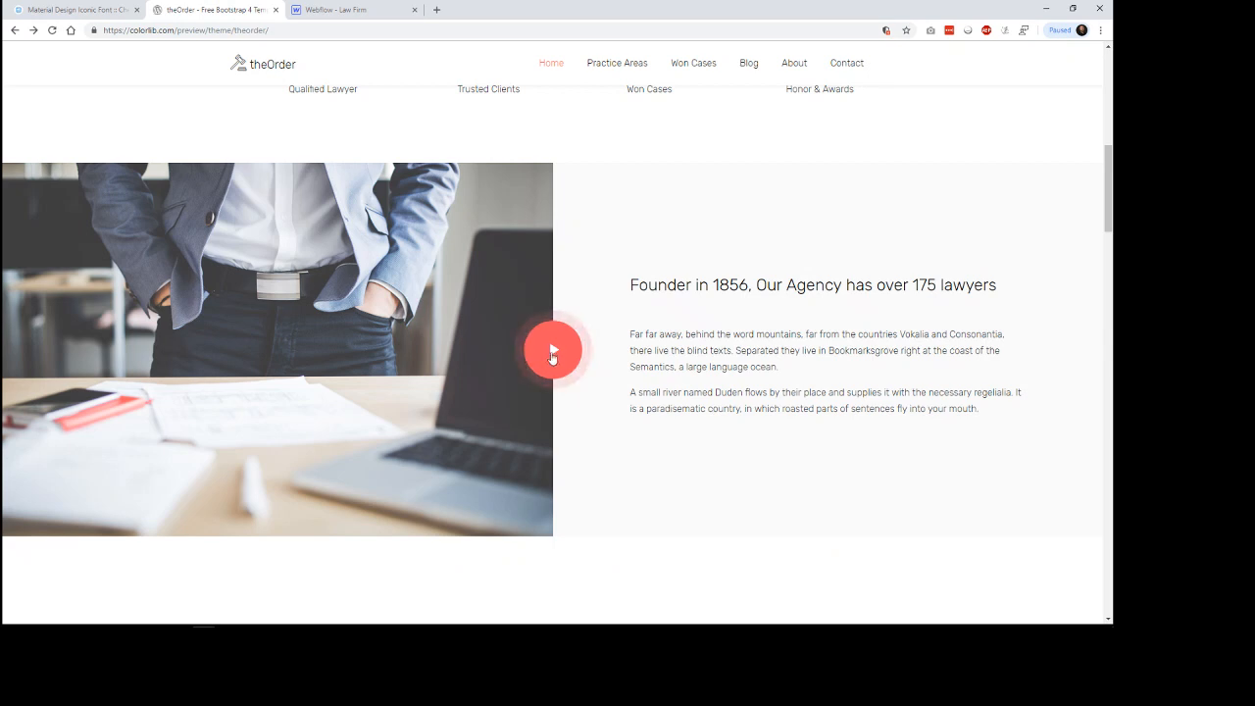
pyautogui.click(553, 353)
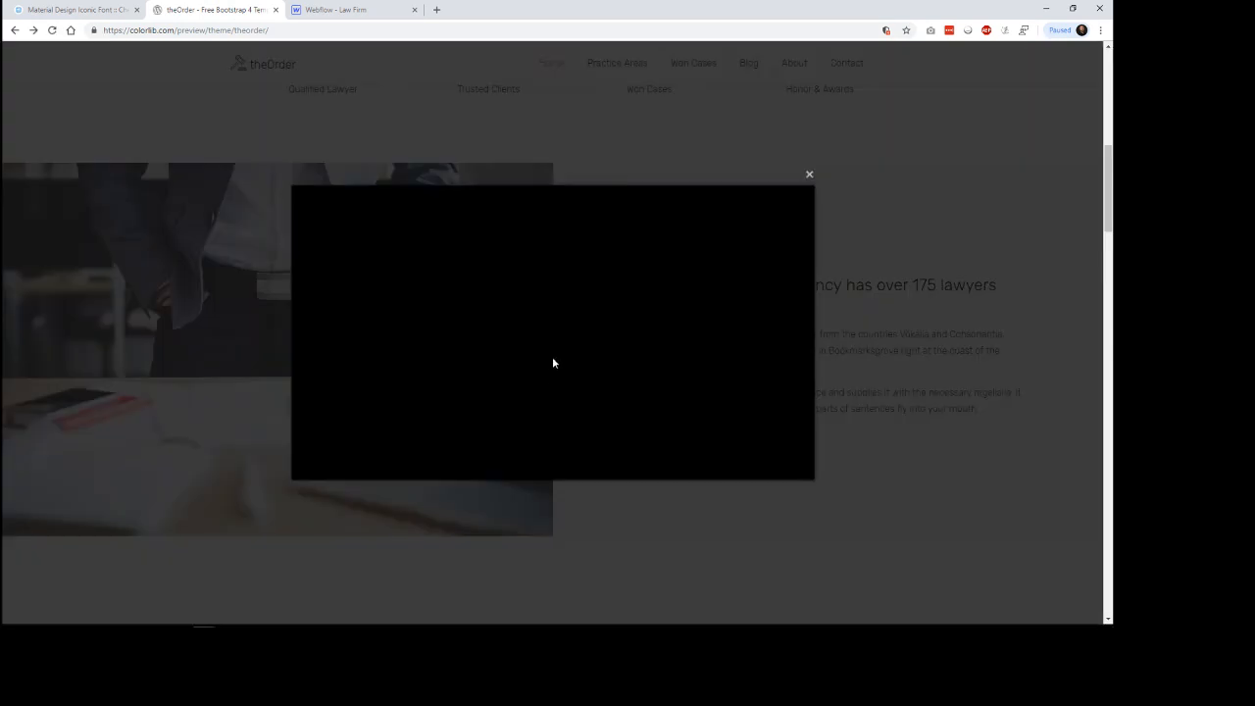
pyautogui.click(810, 177)
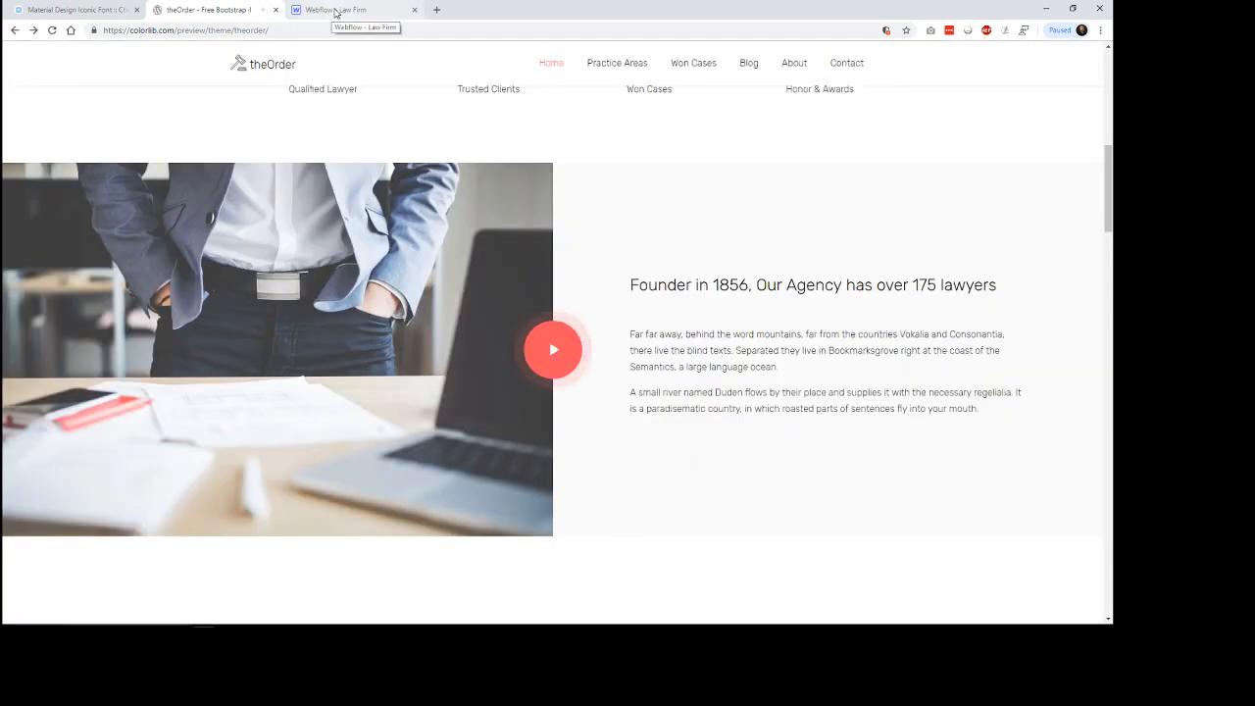
# Switch to Webflow, add a new Section below the stats section, and collapse the stats and hero sections in the element tree.
pyautogui.click(336, 12)
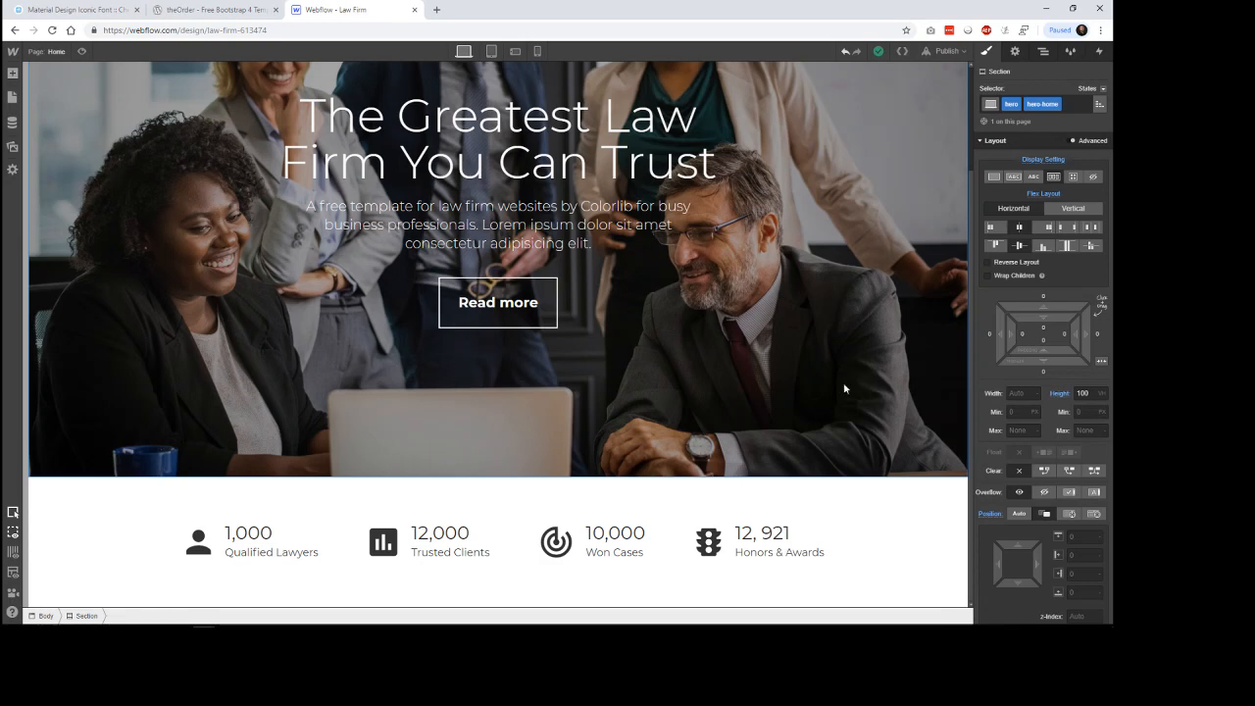
pyautogui.click(13, 75)
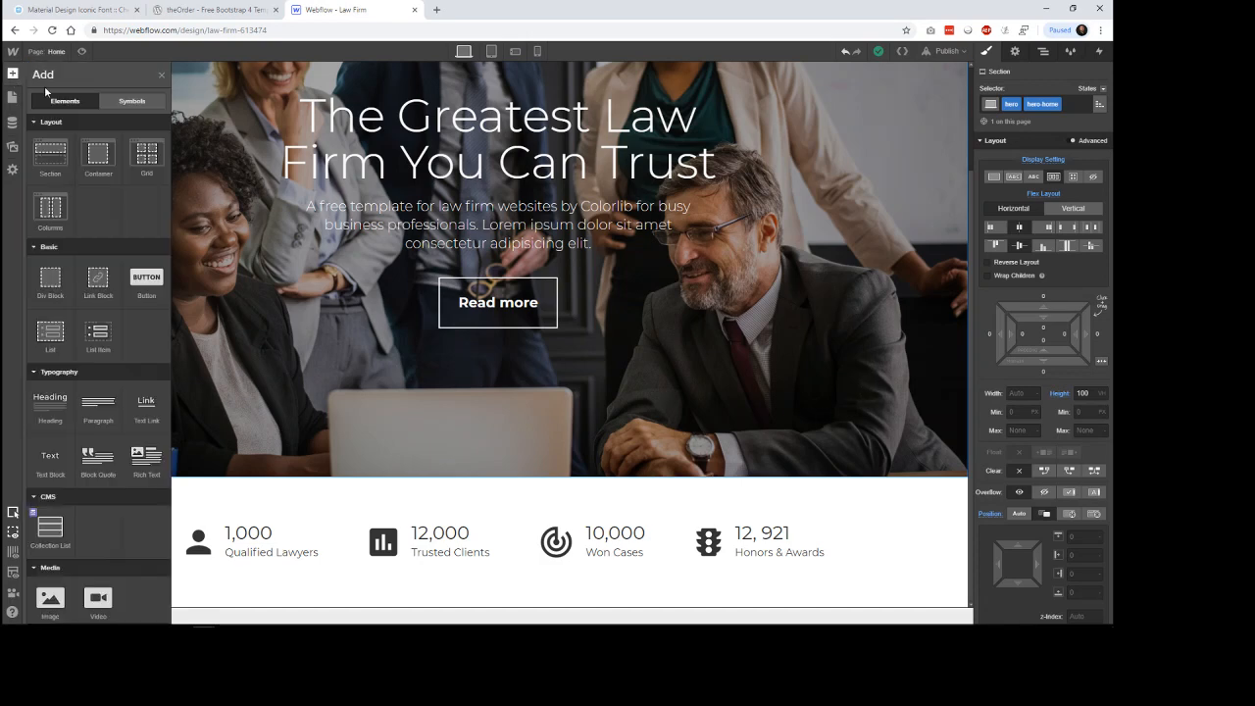
pyautogui.moveTo(56, 154); pyautogui.dragTo(436, 604)
pyautogui.click(1044, 56)
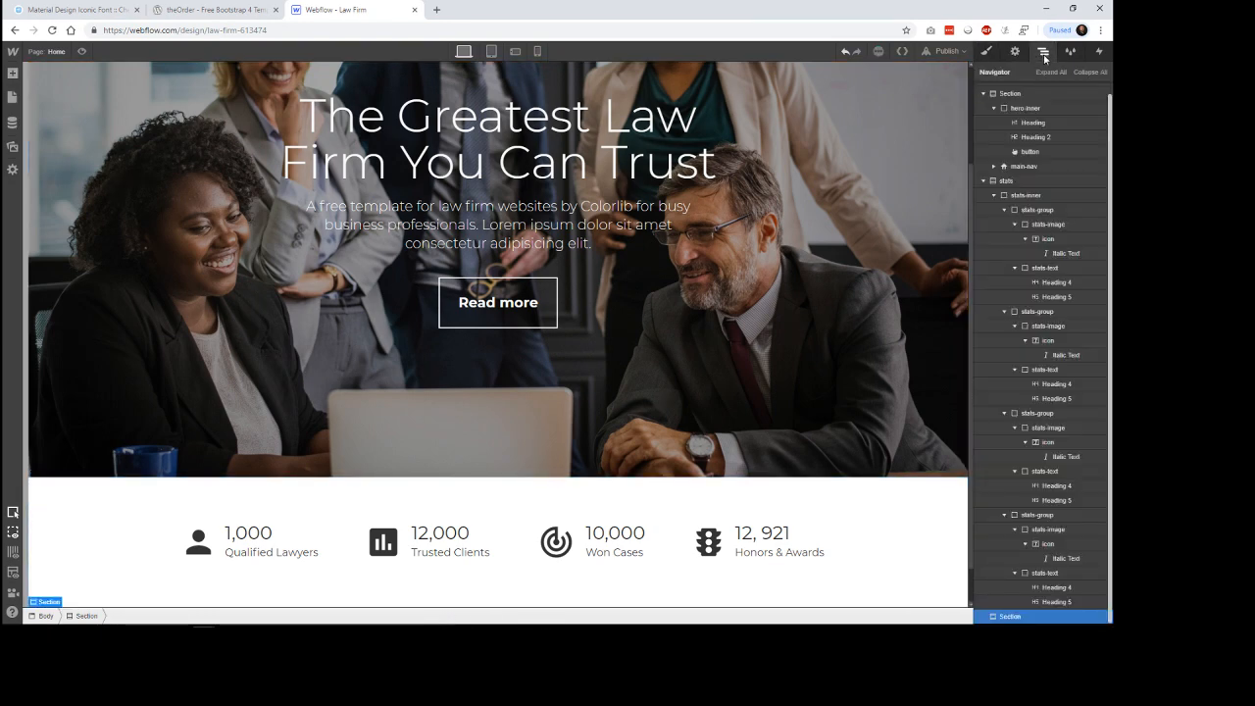
pyautogui.click(983, 182)
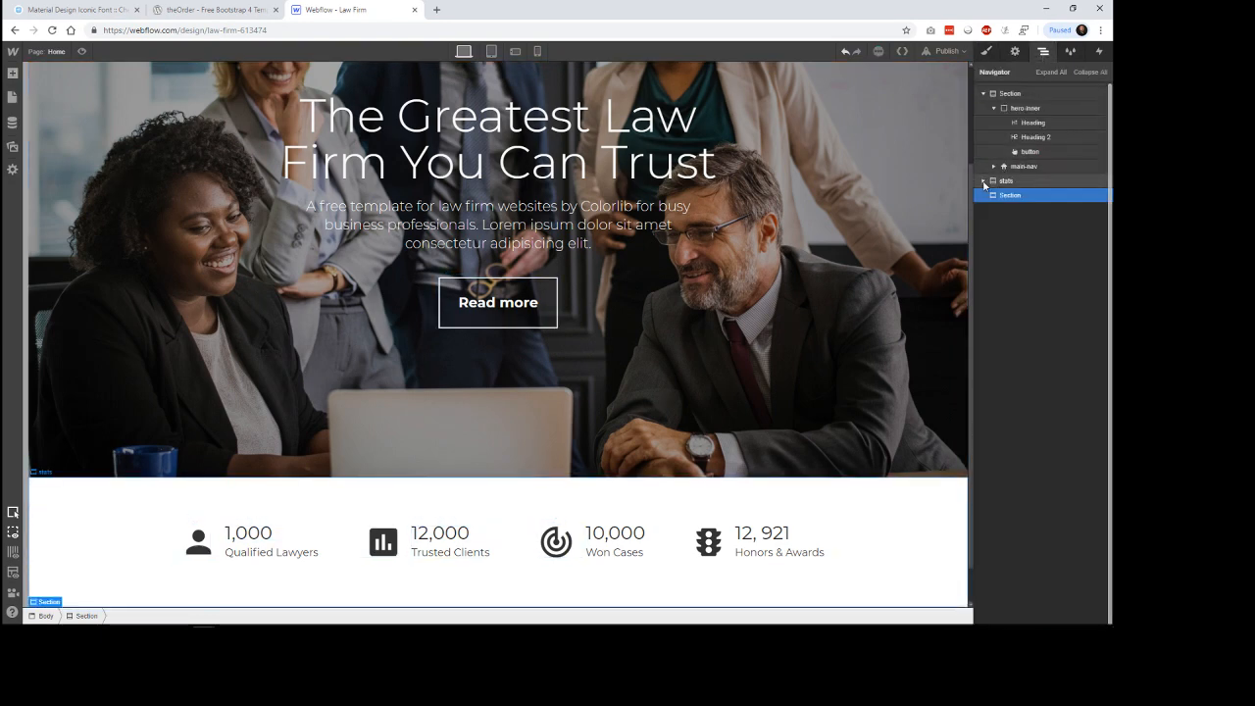
pyautogui.click(984, 93)
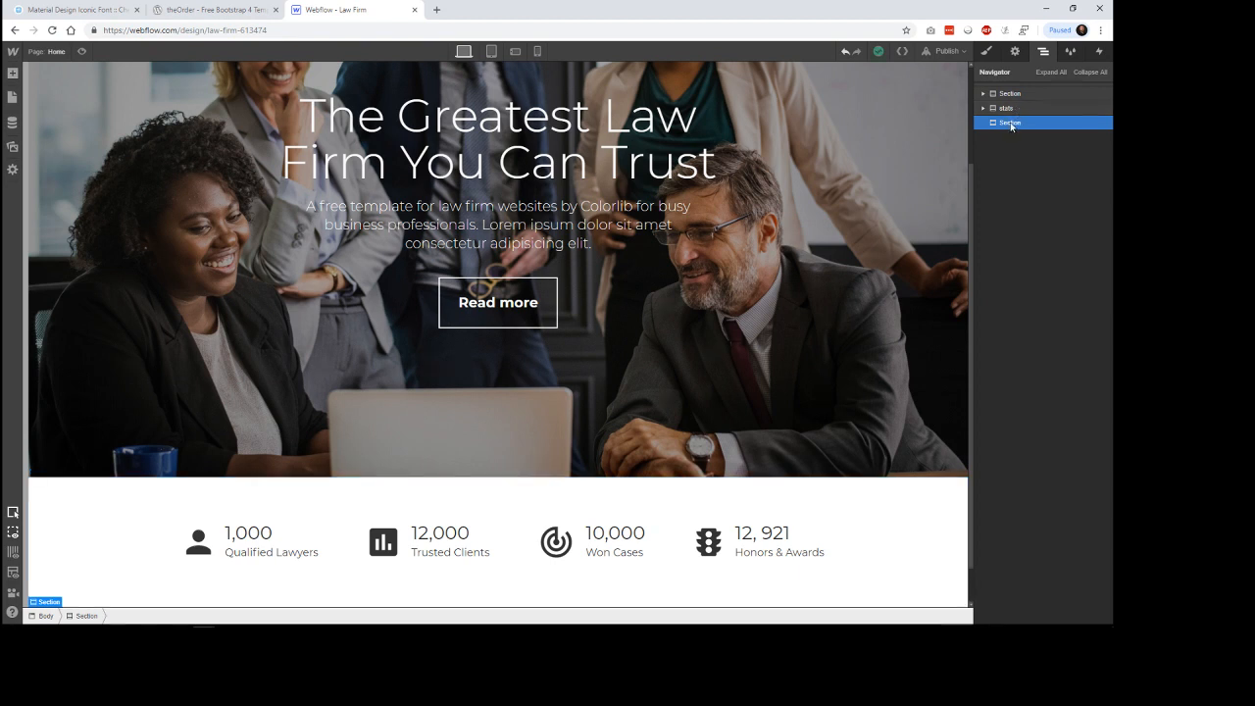
# Give the new section below the stats the ID feature-video and set its HTML tag to Section.
pyautogui.click(1016, 52)
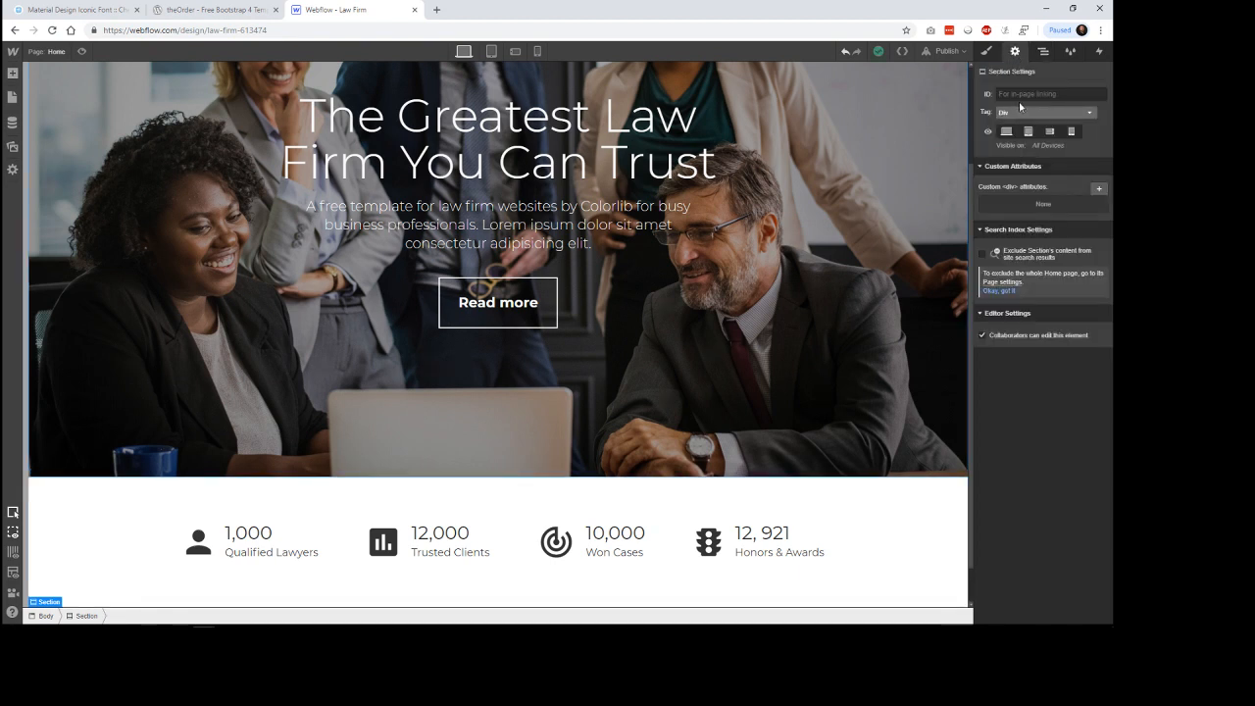
pyautogui.click(1015, 94)
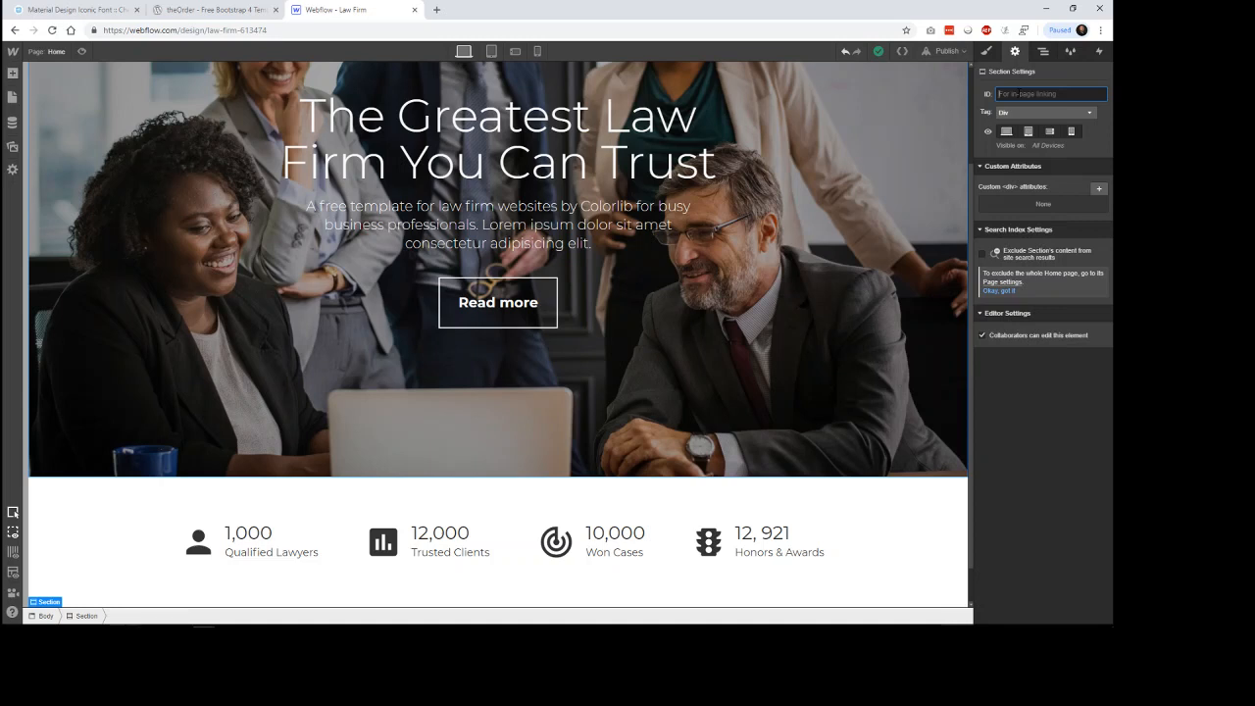
pyautogui.write('feature-video')
pyautogui.click(1052, 111)
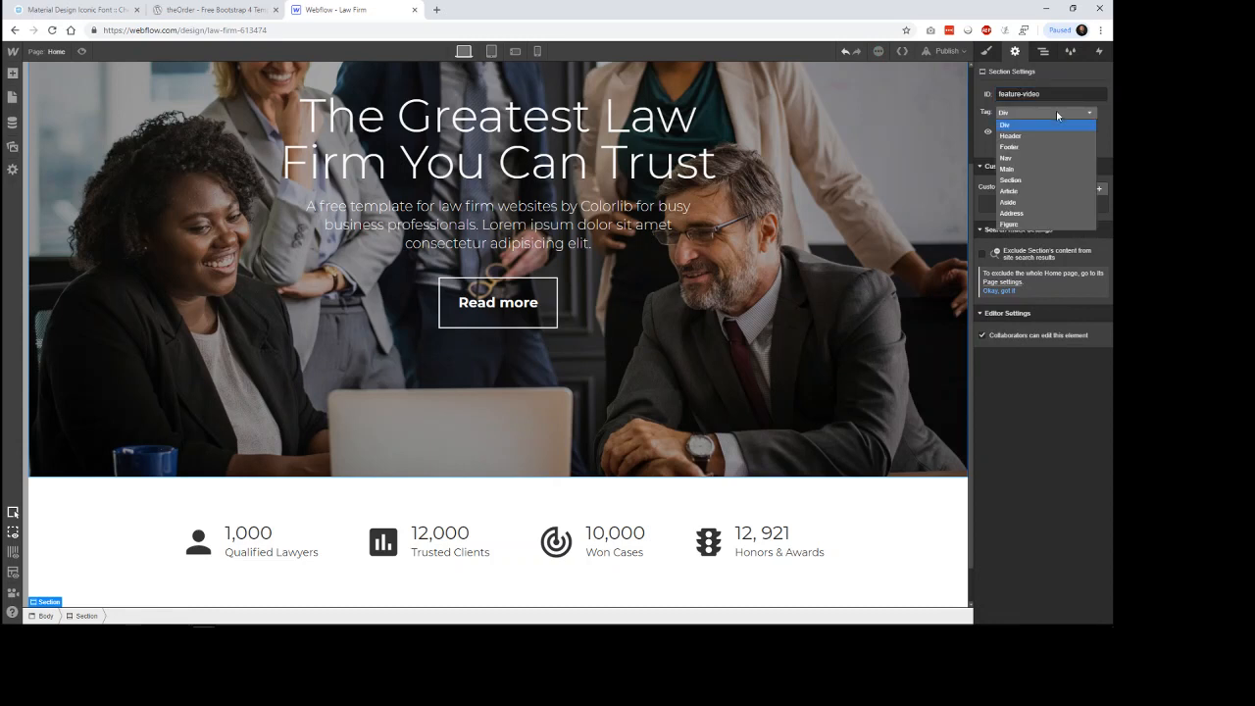
pyautogui.click(1022, 181)
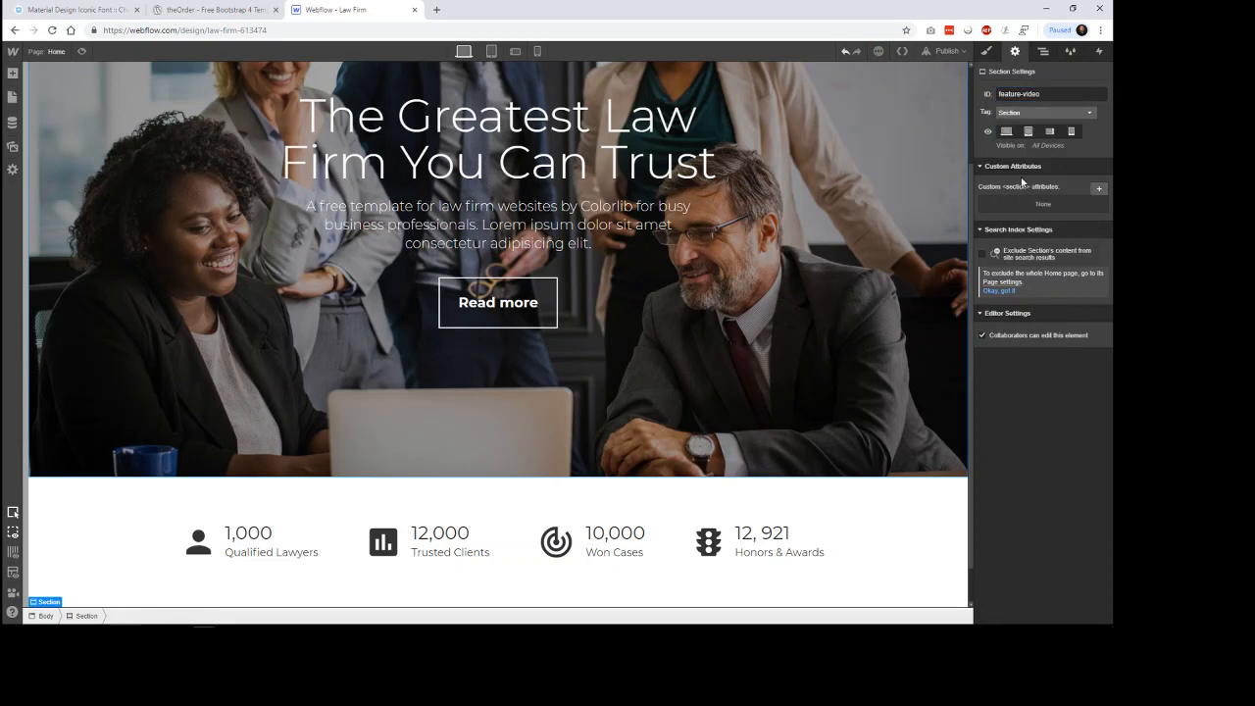
# Create the class feature-video on the new section and recheck its ID and tag settings.
pyautogui.click(987, 51)
pyautogui.click(1036, 104)
pyautogui.write('feature')
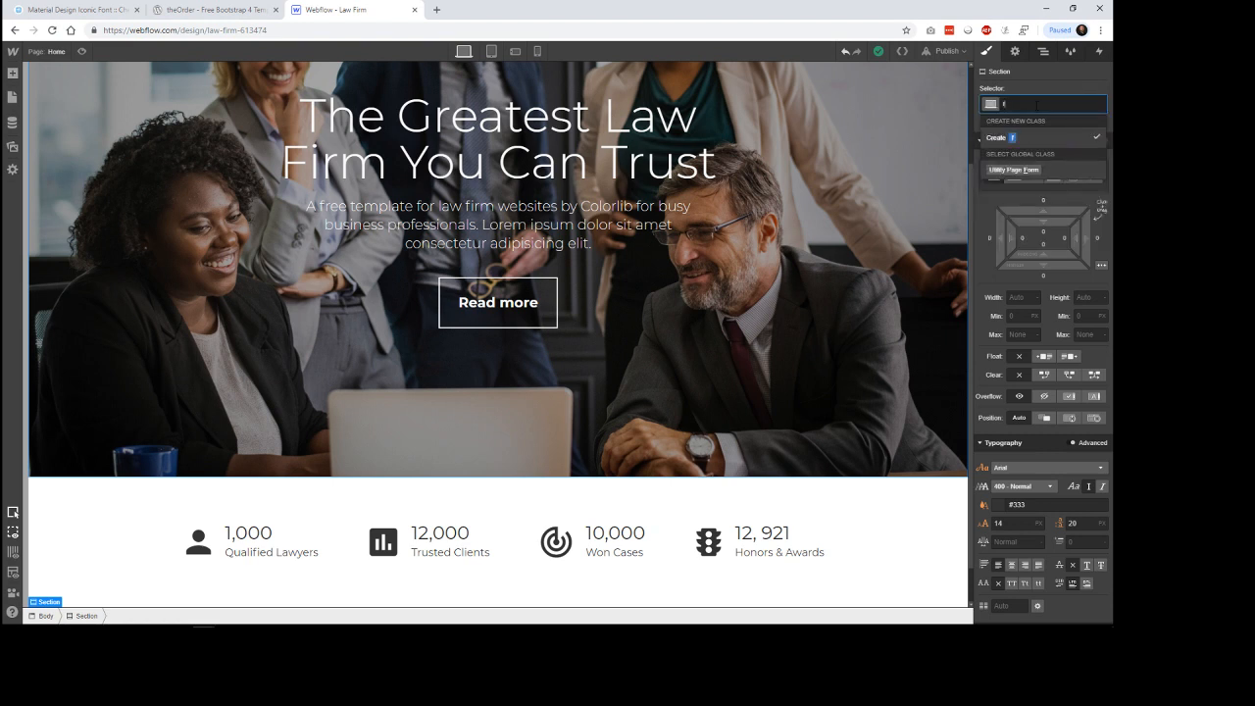
pyautogui.write('deo')
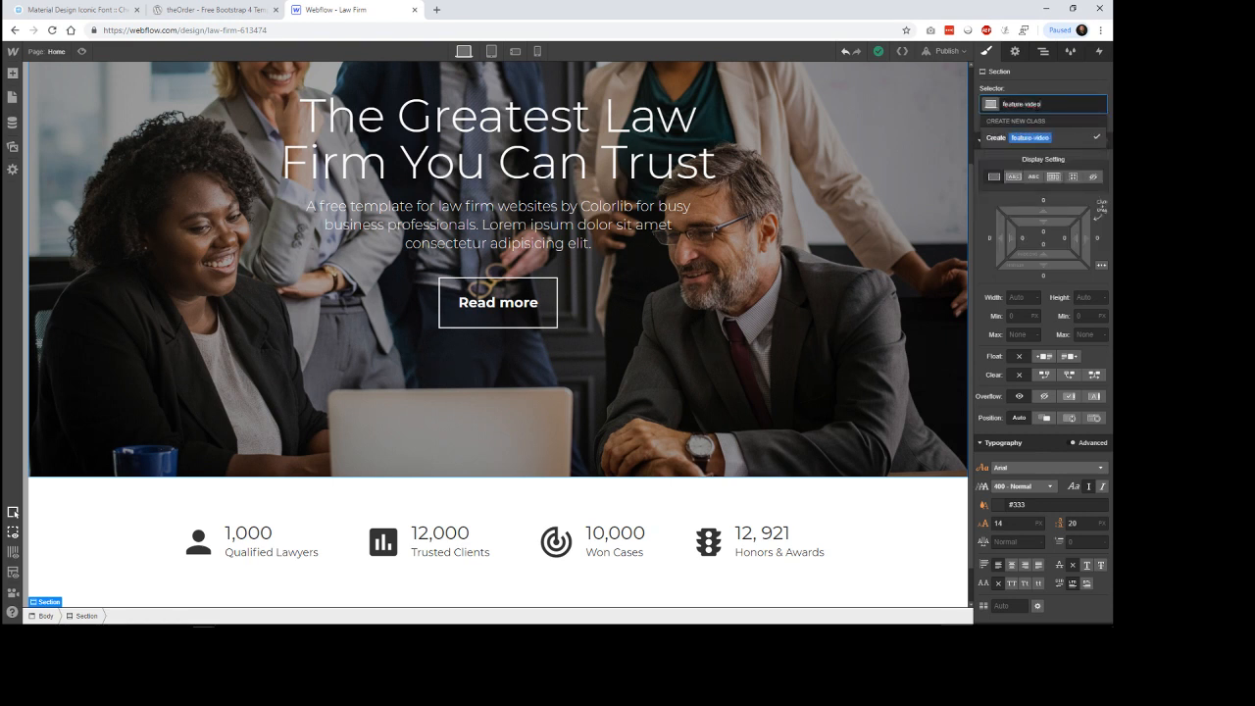
pyautogui.press('Return')
pyautogui.click(1015, 51)
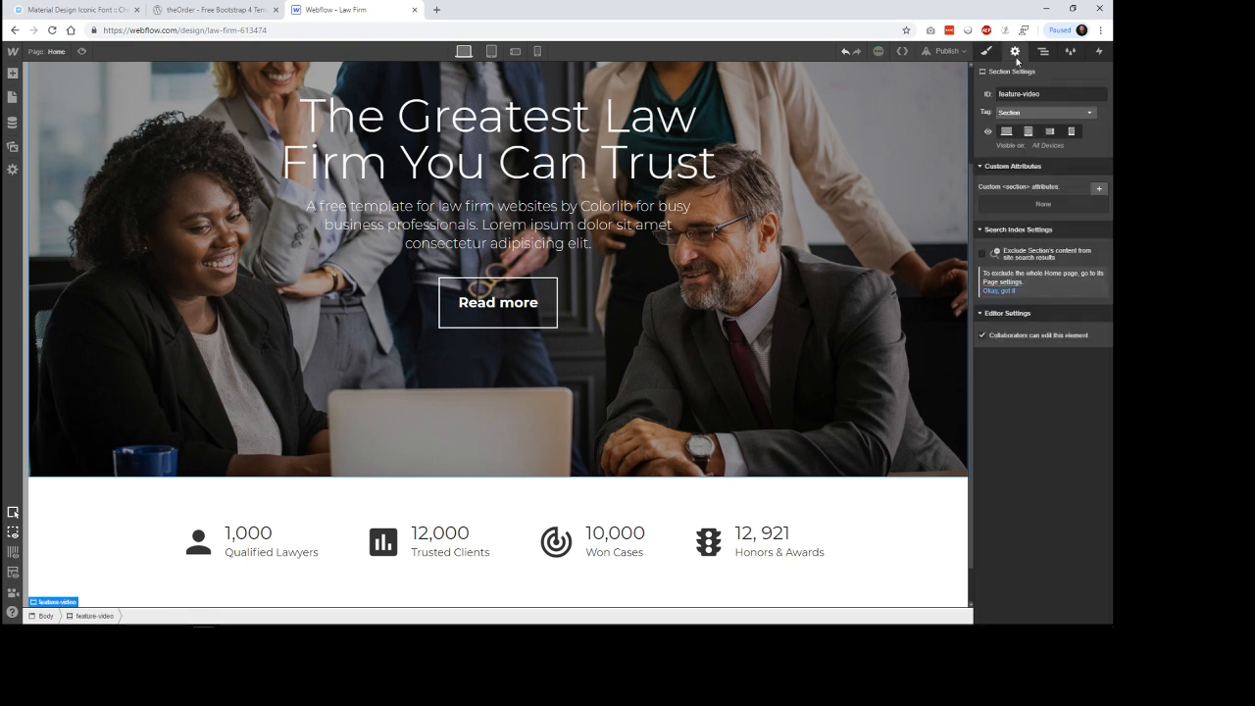
pyautogui.click(987, 52)
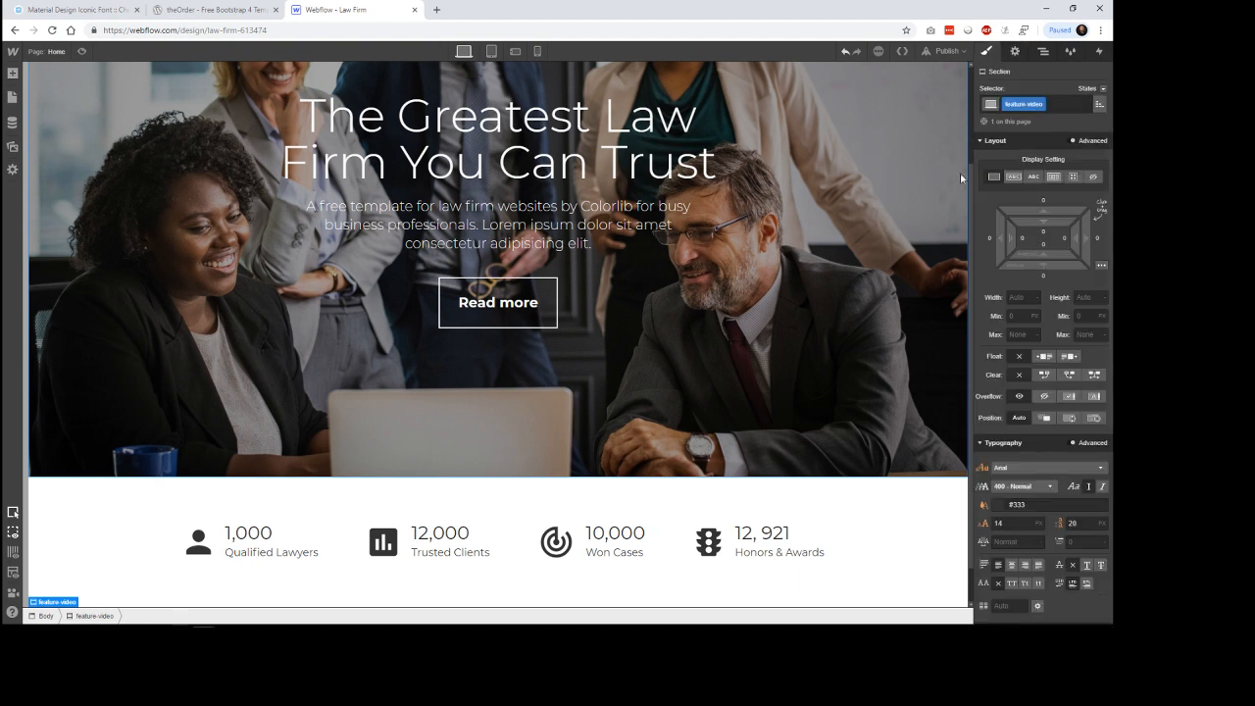
# Check the hero section's ID, tag and classes to compare its naming with the new section.
pyautogui.click(233, 418)
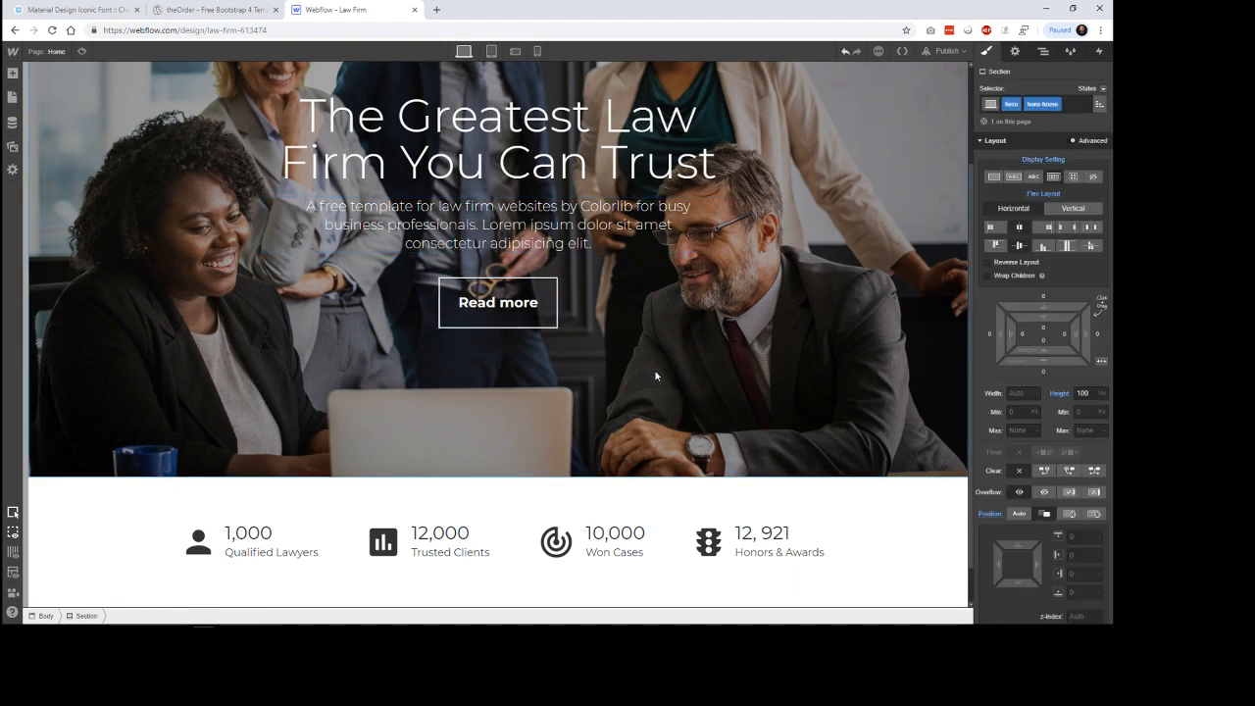
pyautogui.click(1015, 53)
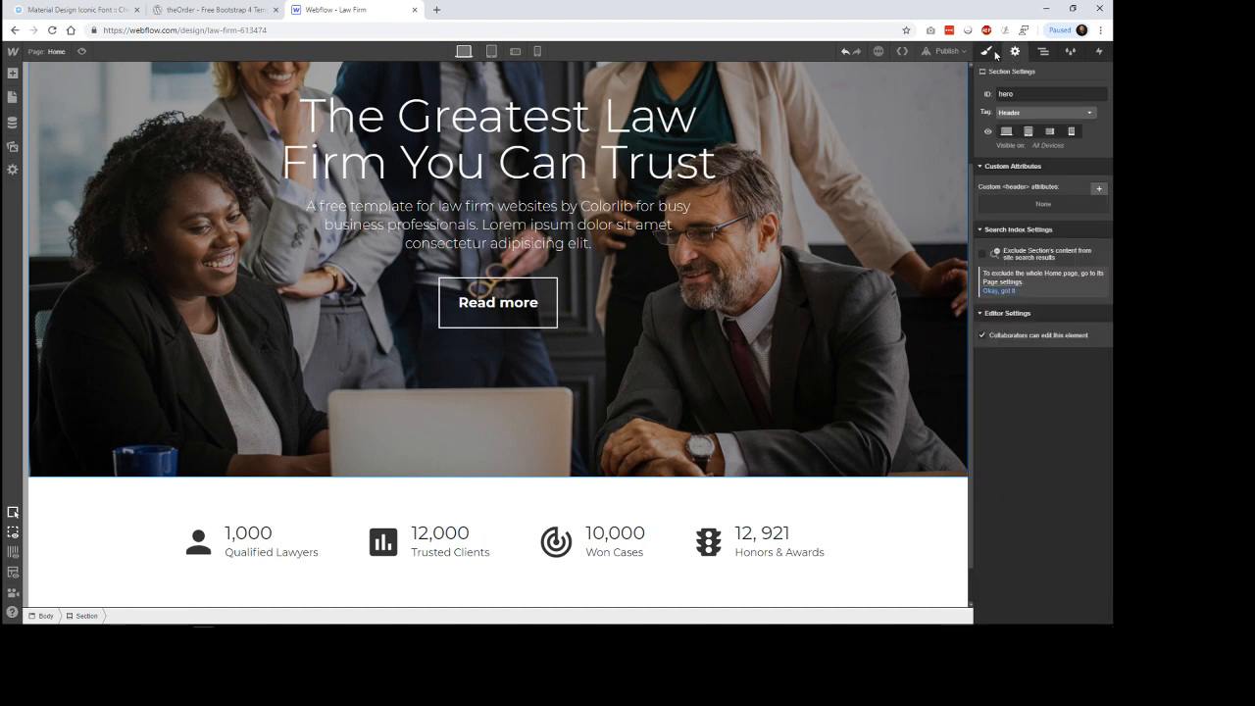
pyautogui.click(987, 52)
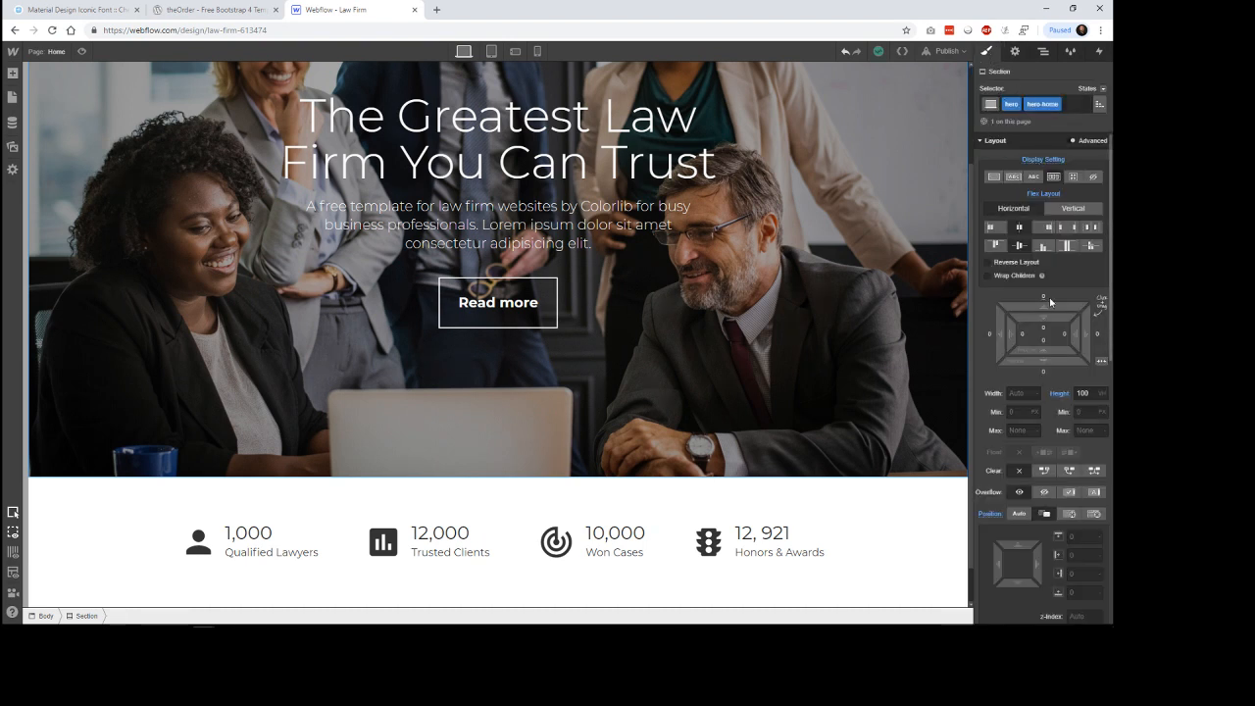
pyautogui.click(1044, 52)
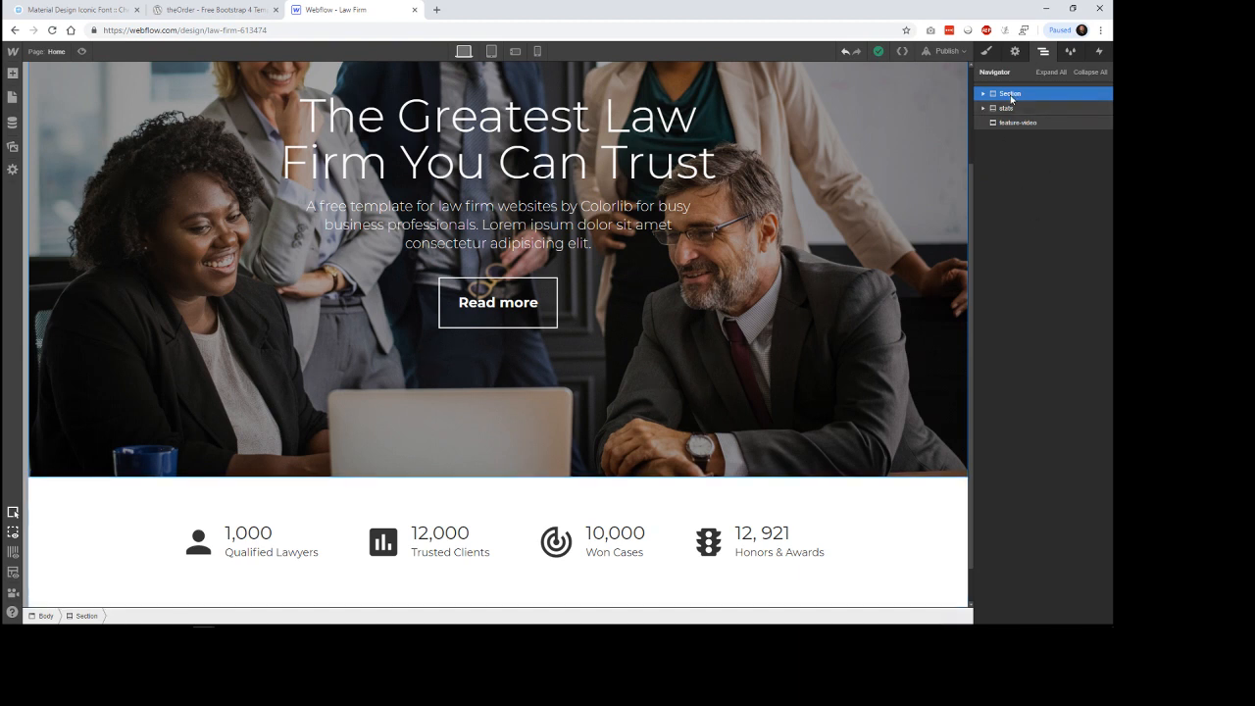
pyautogui.click(1014, 52)
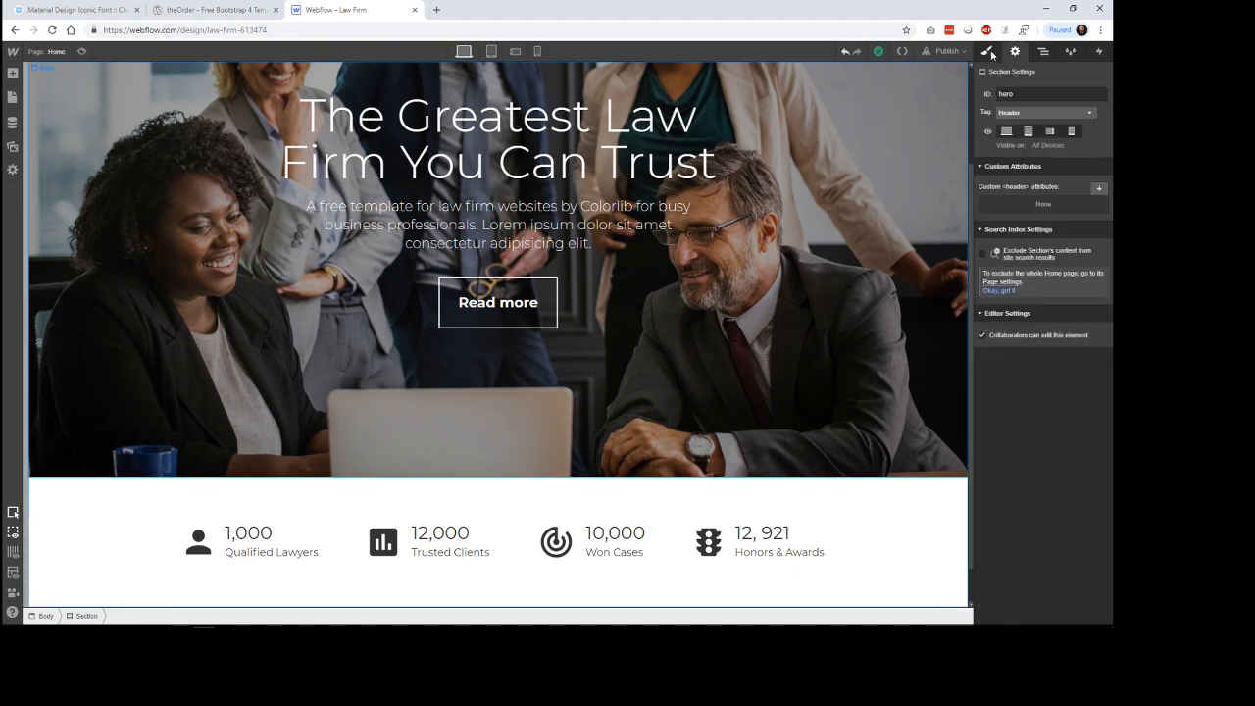
pyautogui.click(987, 52)
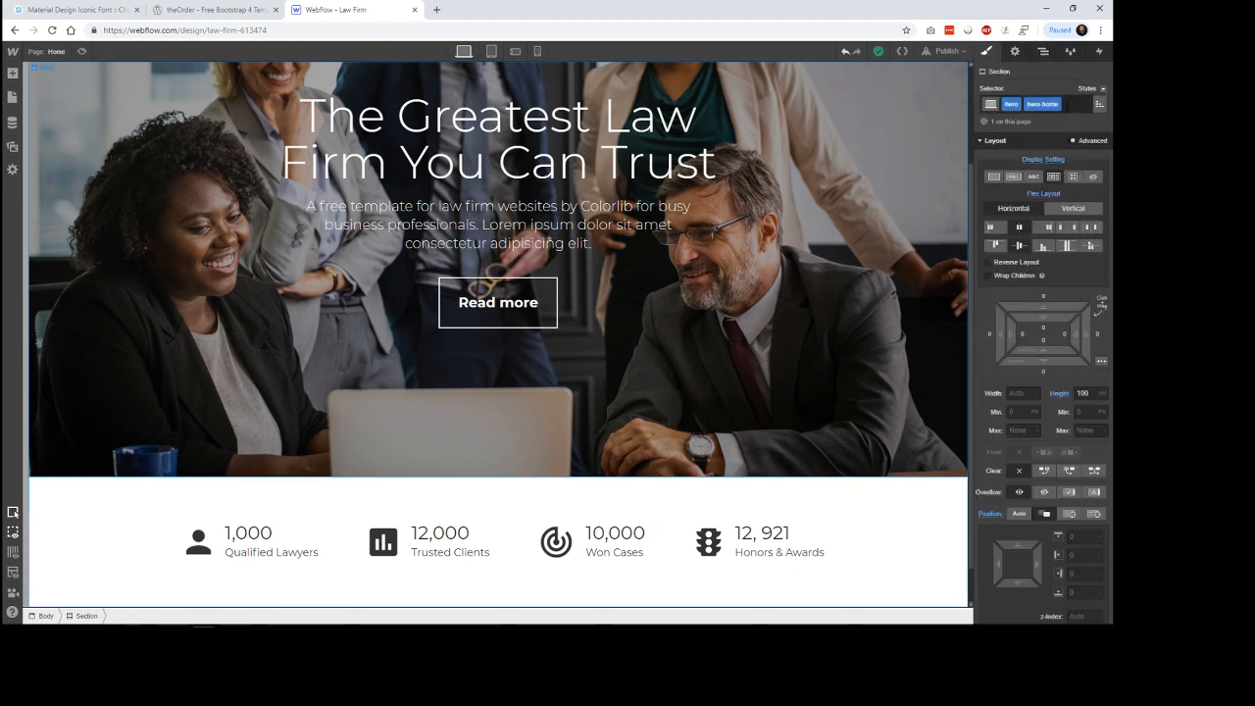
pyautogui.click(1073, 106)
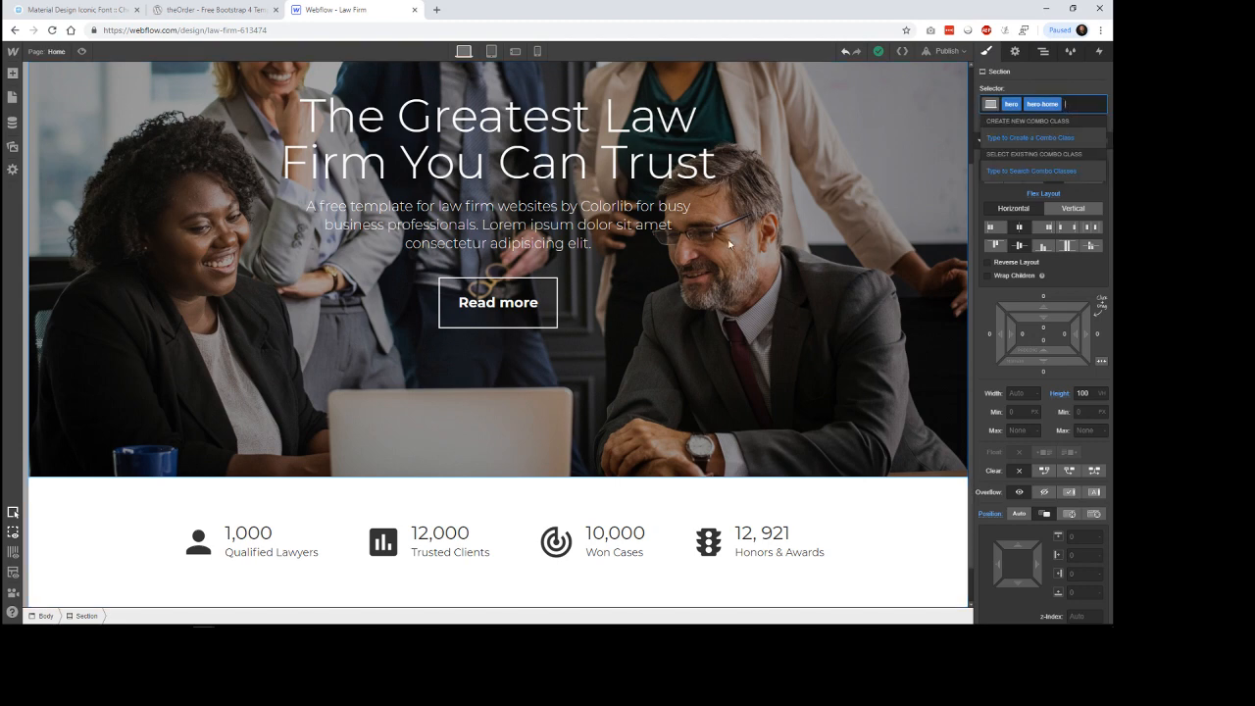
pyautogui.click(943, 408)
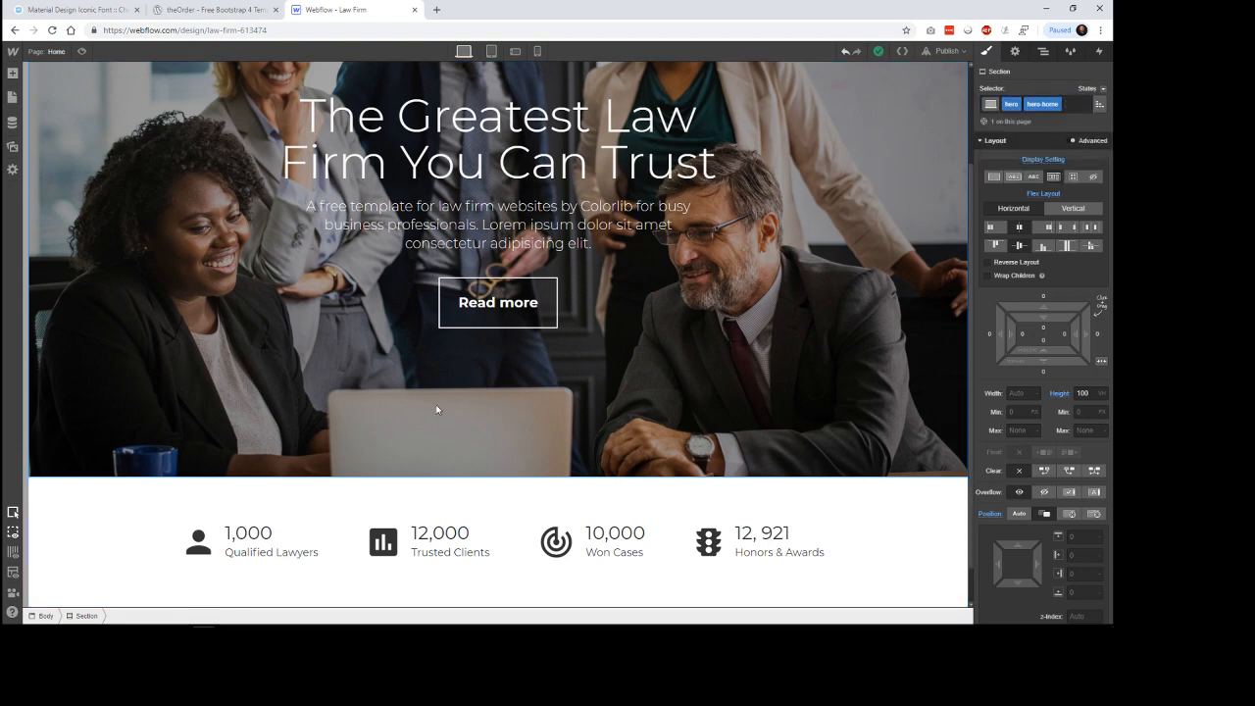
pyautogui.scroll(3, 172, 416)
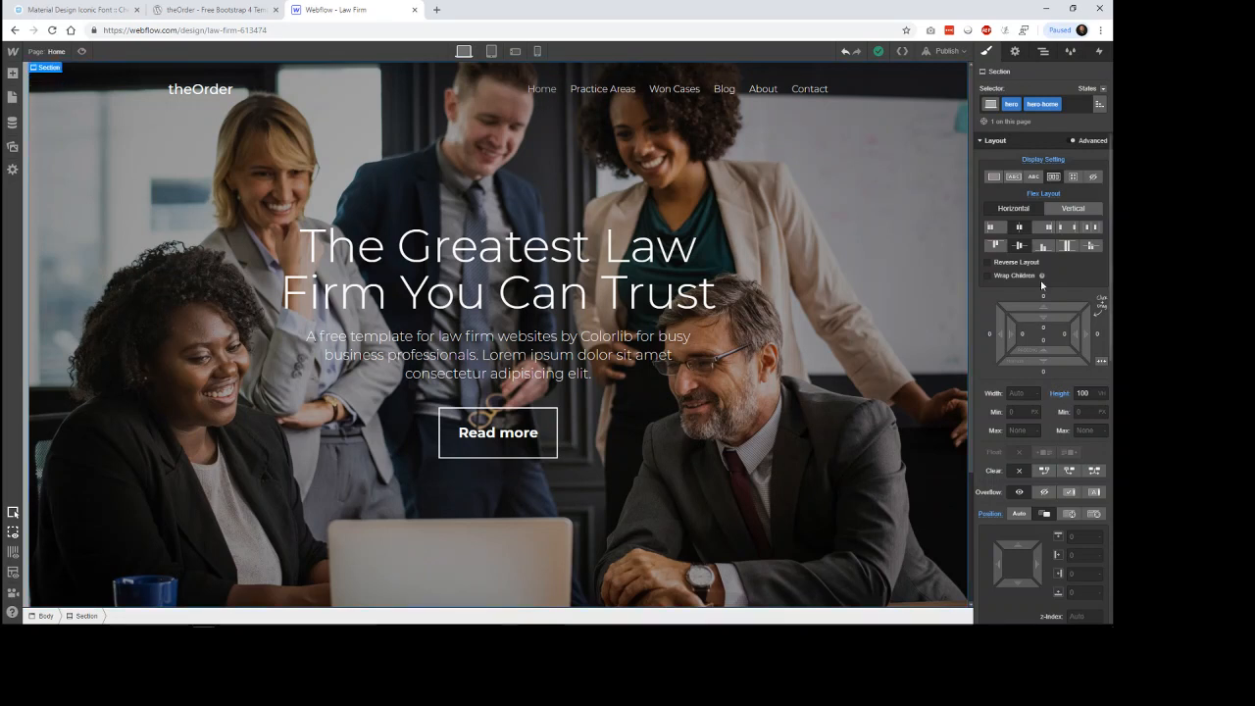
# Select the feature-video section and review the reference template's "Founder in 1856" section before returning to Webflow.
pyautogui.click(1043, 51)
pyautogui.click(1015, 123)
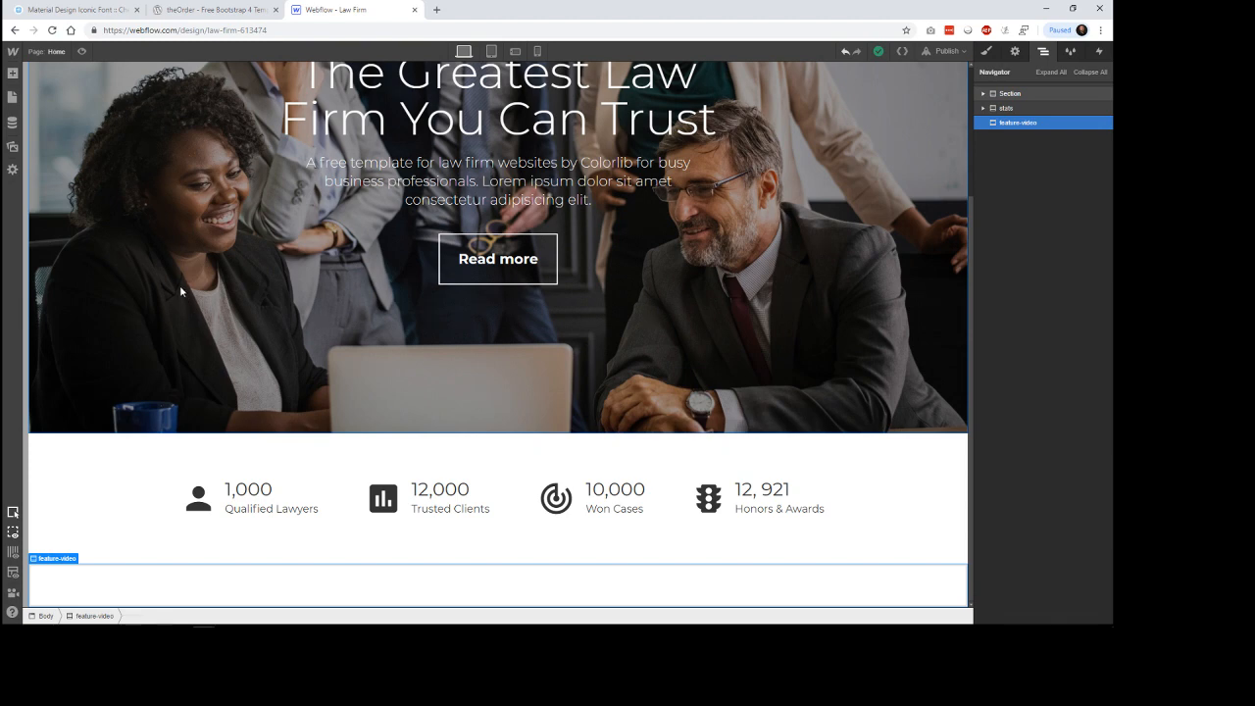
pyautogui.click(226, 8)
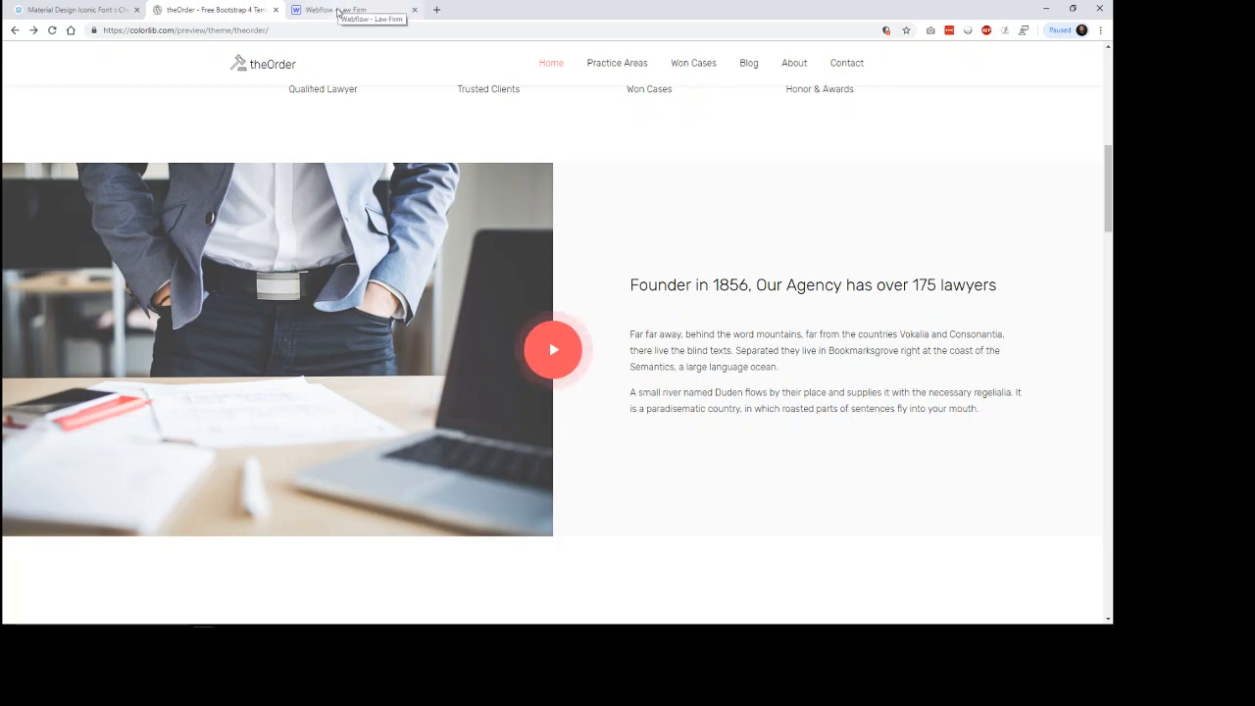
pyautogui.click(337, 9)
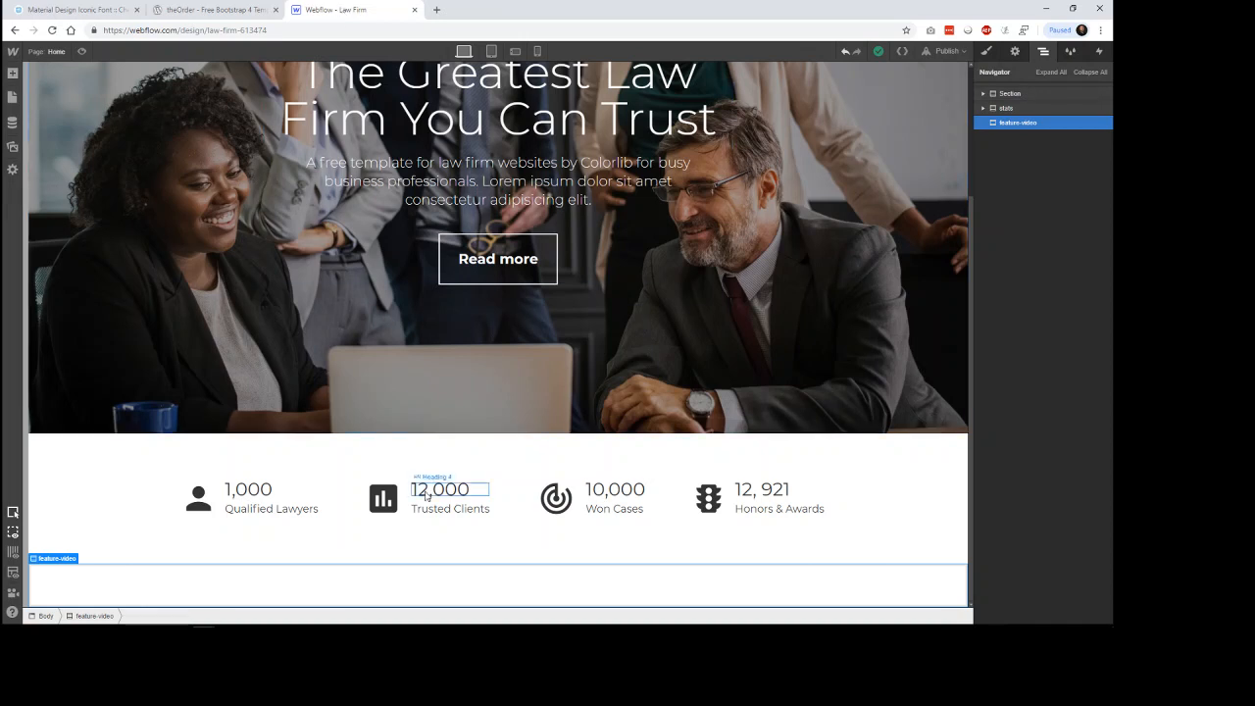
# Try to place another Section inside the feature-video section.
pyautogui.click(13, 74)
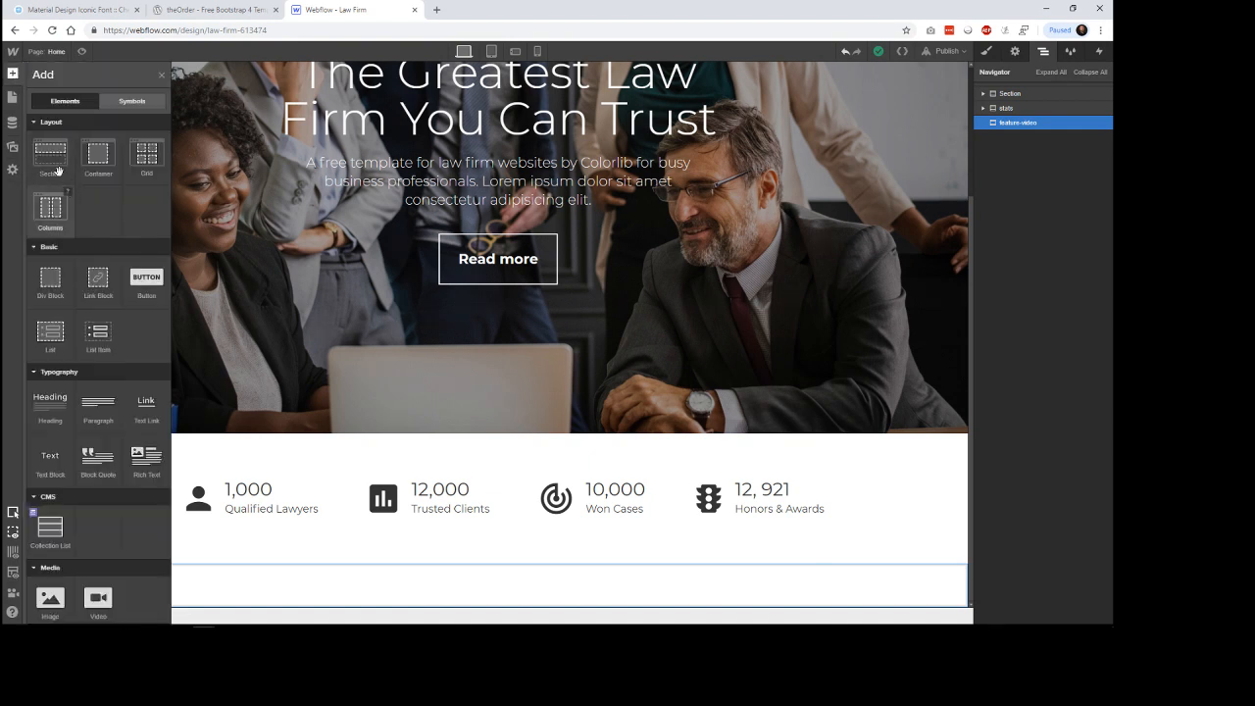
pyautogui.moveTo(52, 160); pyautogui.dragTo(314, 385)
pyautogui.moveTo(368, 558); pyautogui.dragTo(19, 82)
# Add a Div Block inside the feature-video section and give it the new class feature-video-inner.
pyautogui.click(13, 74)
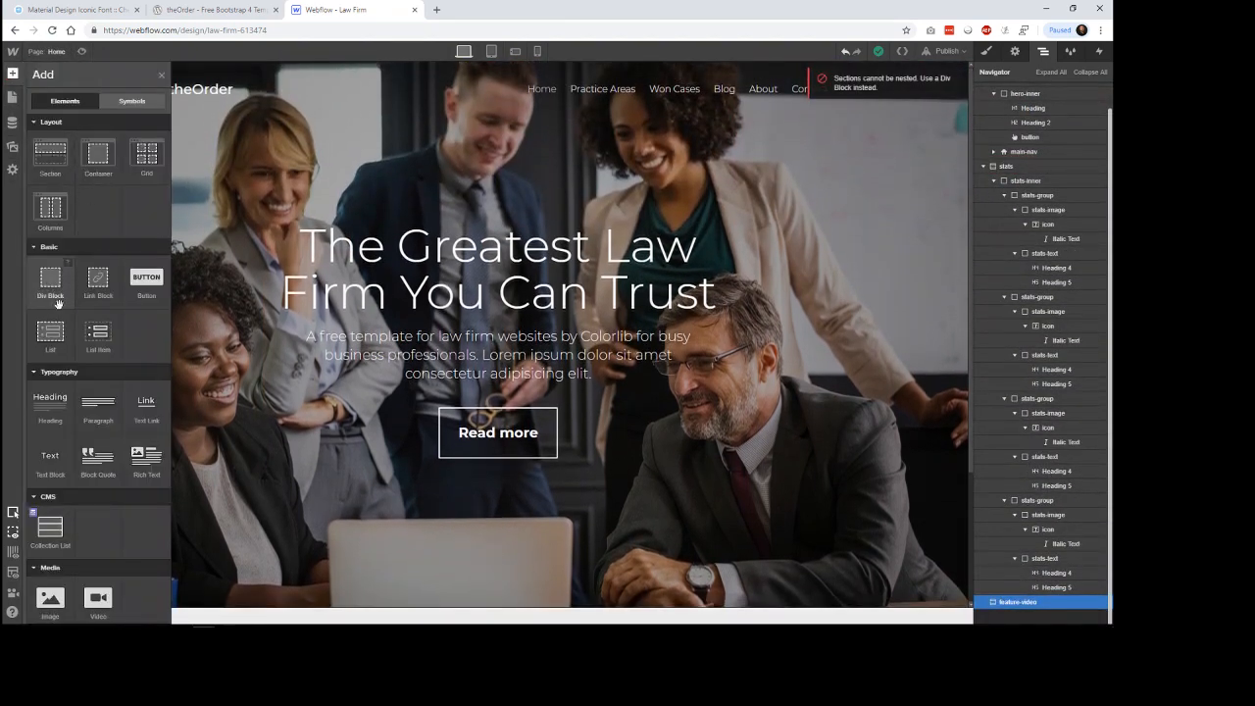
pyautogui.scroll(-2, 228, 346)
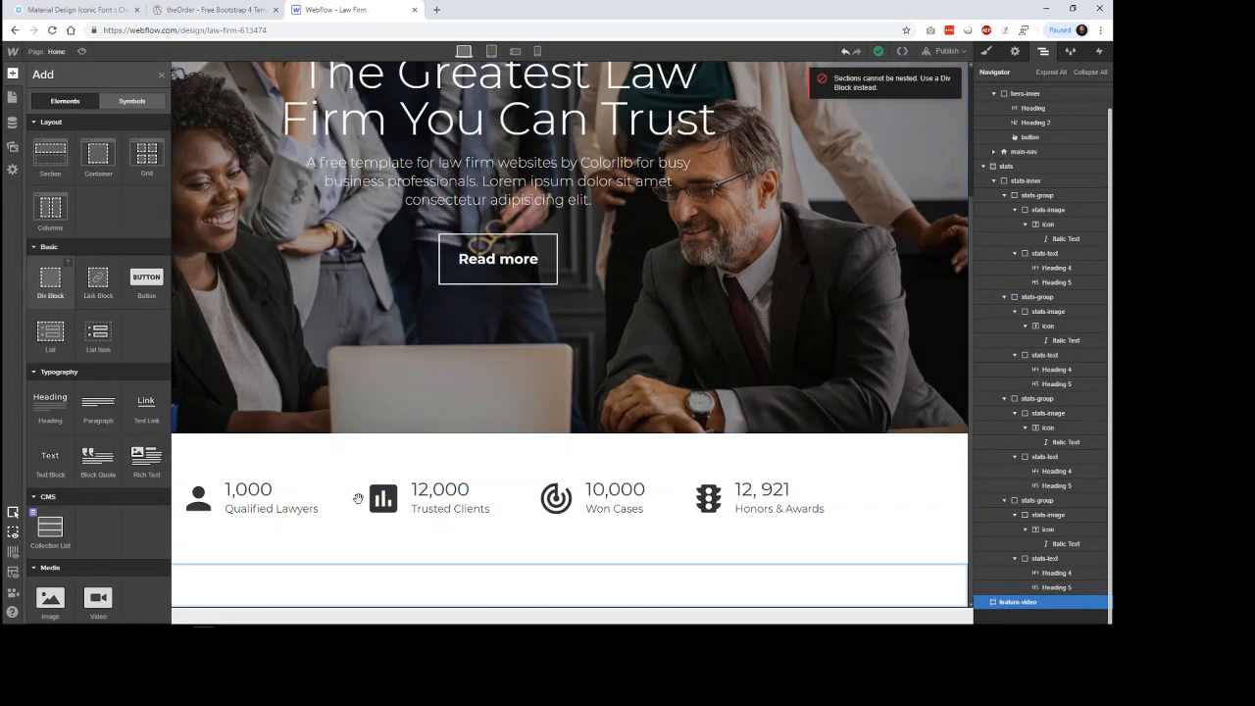
pyautogui.moveTo(50, 284); pyautogui.dragTo(467, 597)
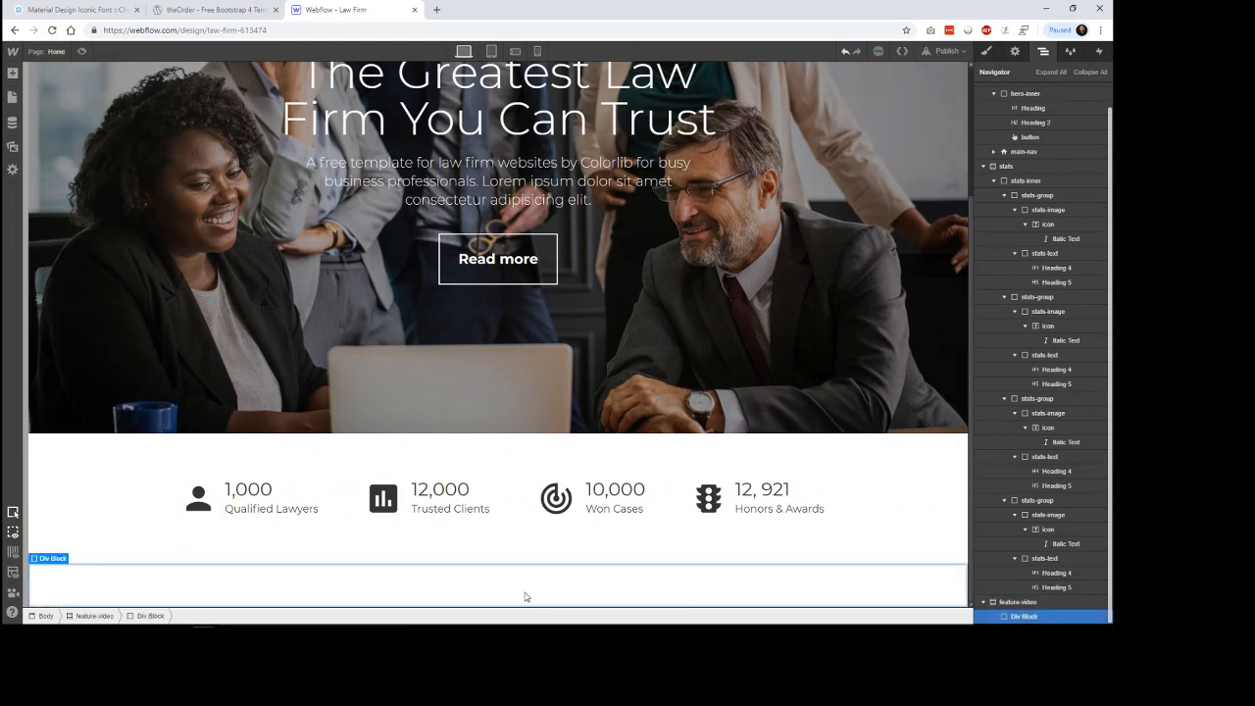
pyautogui.click(990, 52)
pyautogui.click(1030, 104)
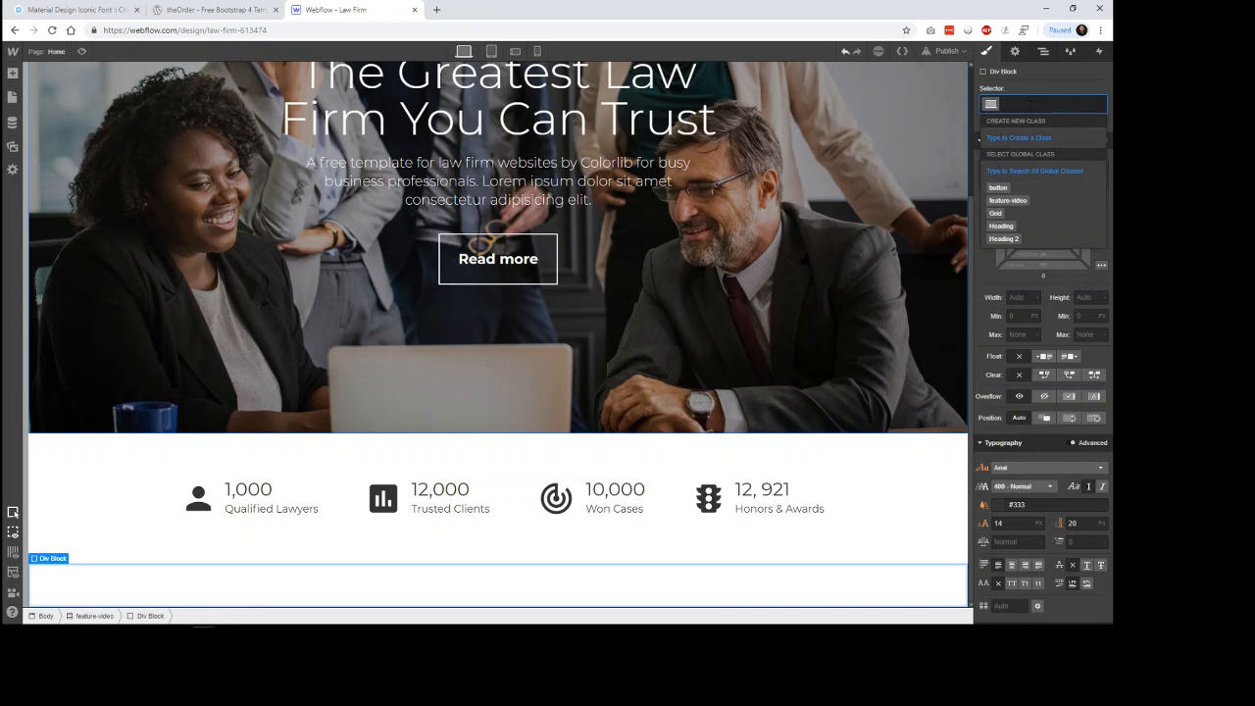
pyautogui.write('featu')
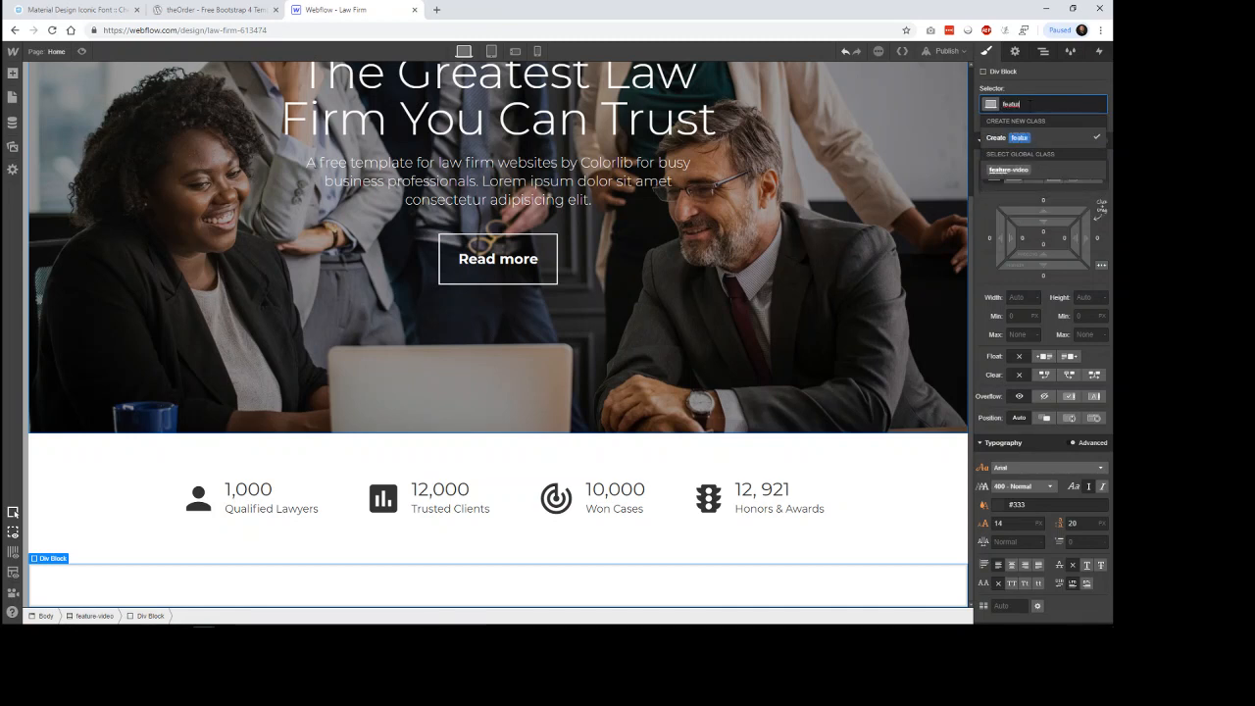
pyautogui.write('re-video')
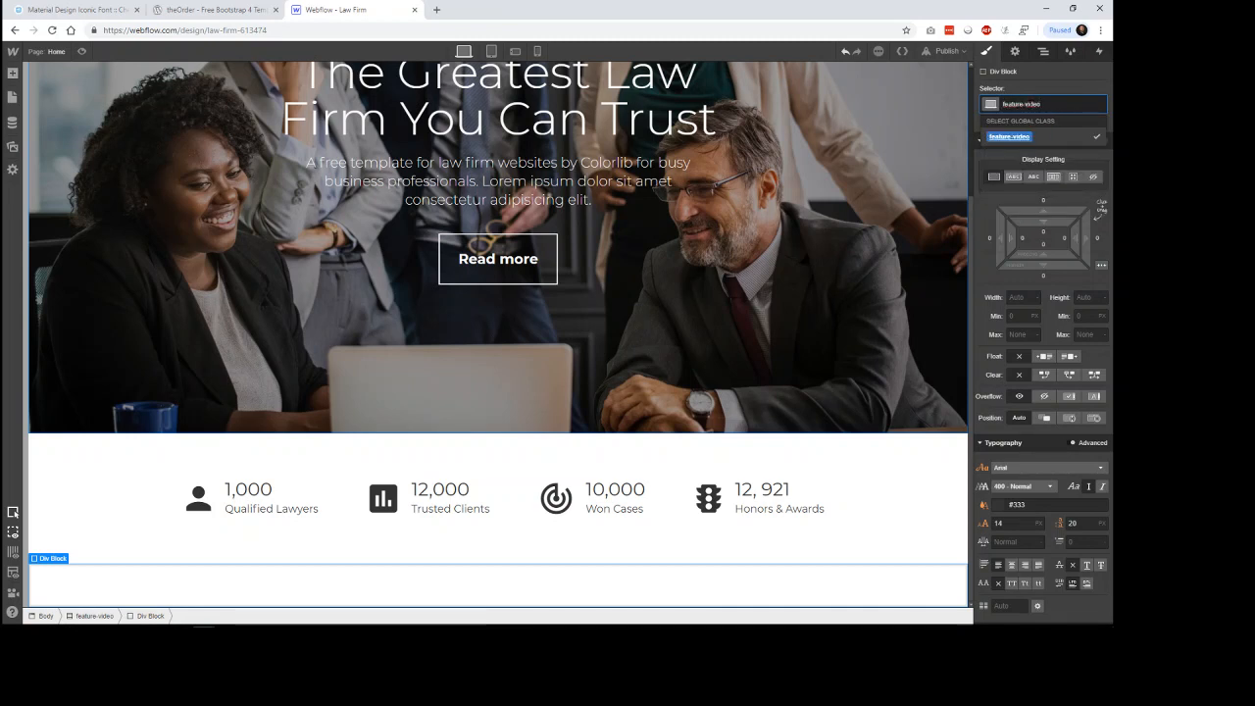
pyautogui.write('-inne')
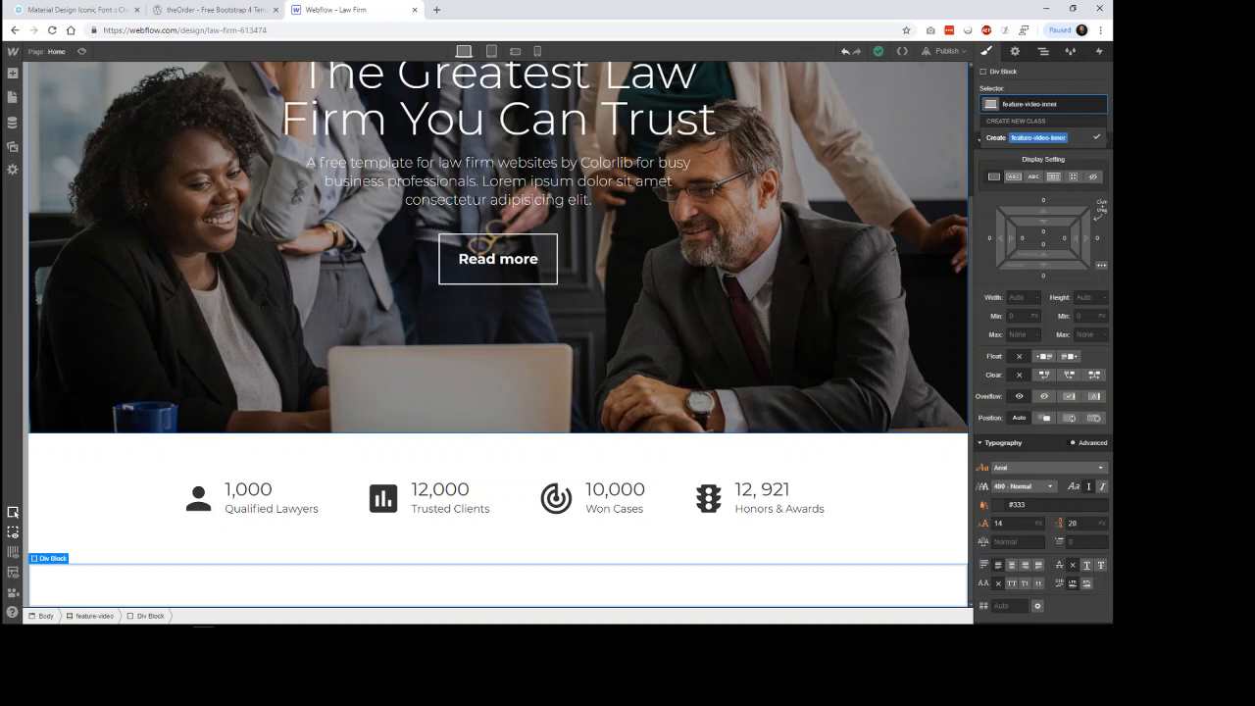
pyautogui.write('r')
pyautogui.press('Return')
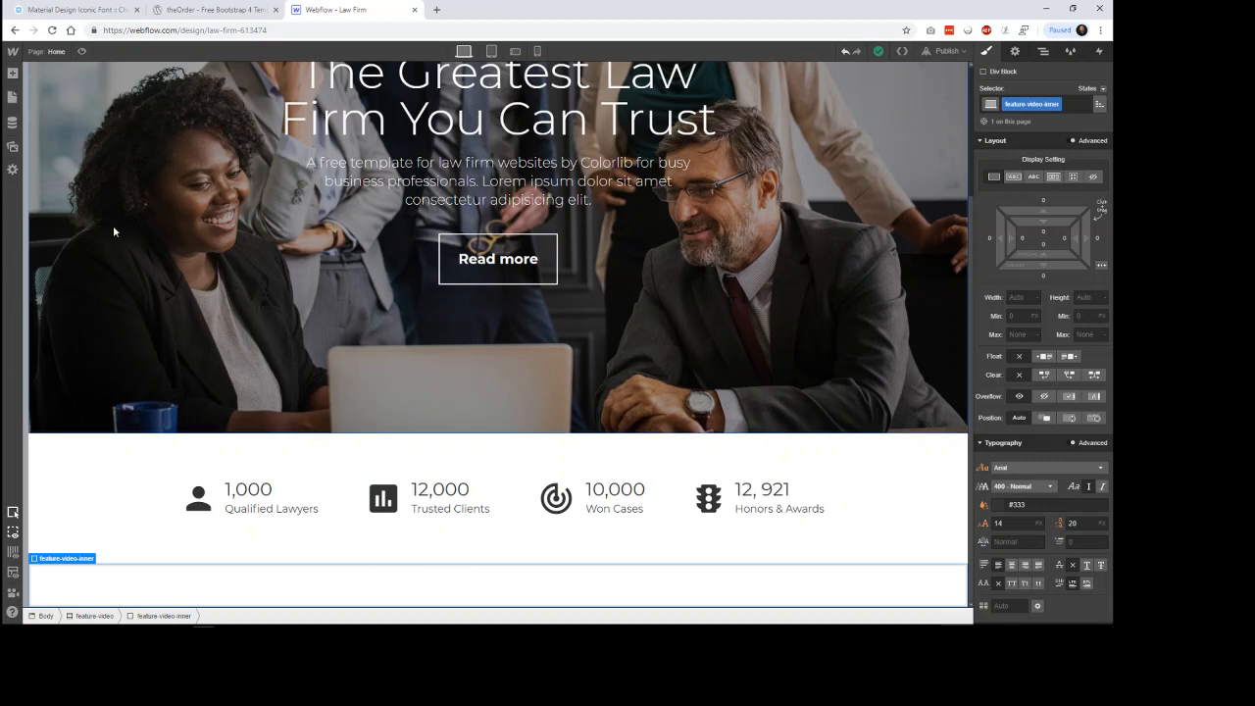
# Nest a Div Block inside feature-video-inner and give it the new class feature-video-image.
pyautogui.click(14, 75)
pyautogui.moveTo(52, 287); pyautogui.dragTo(387, 597)
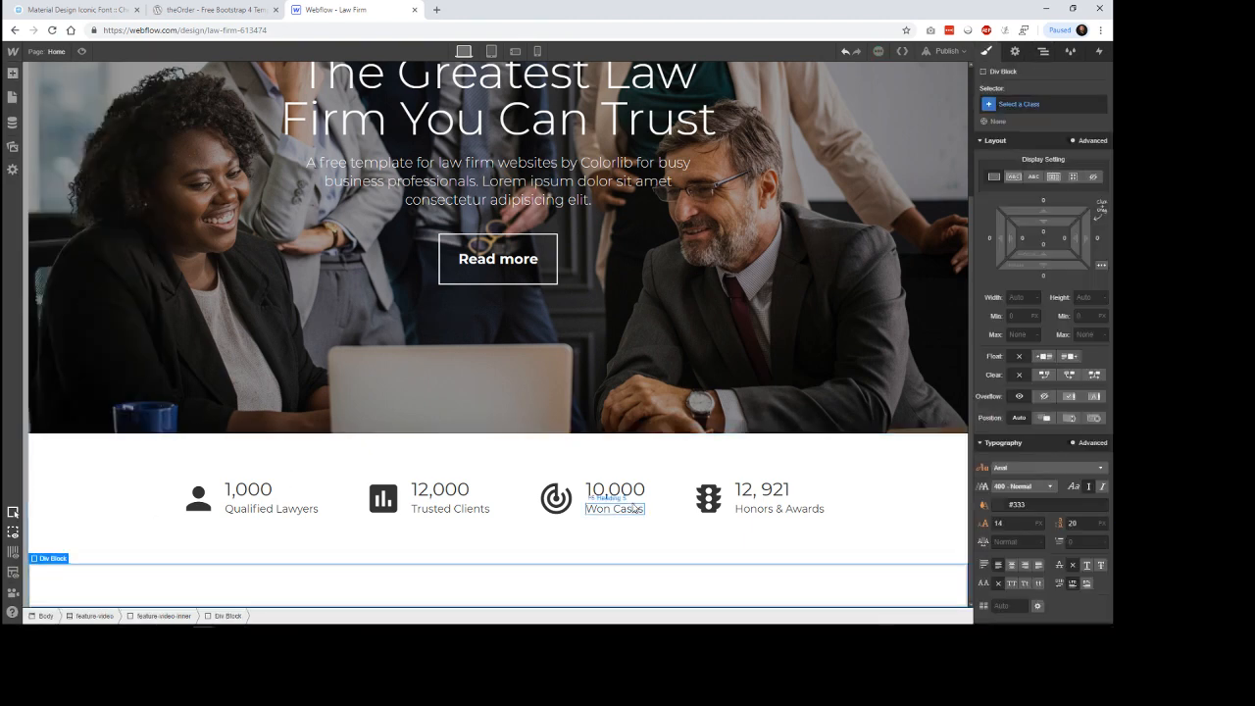
pyautogui.click(1016, 105)
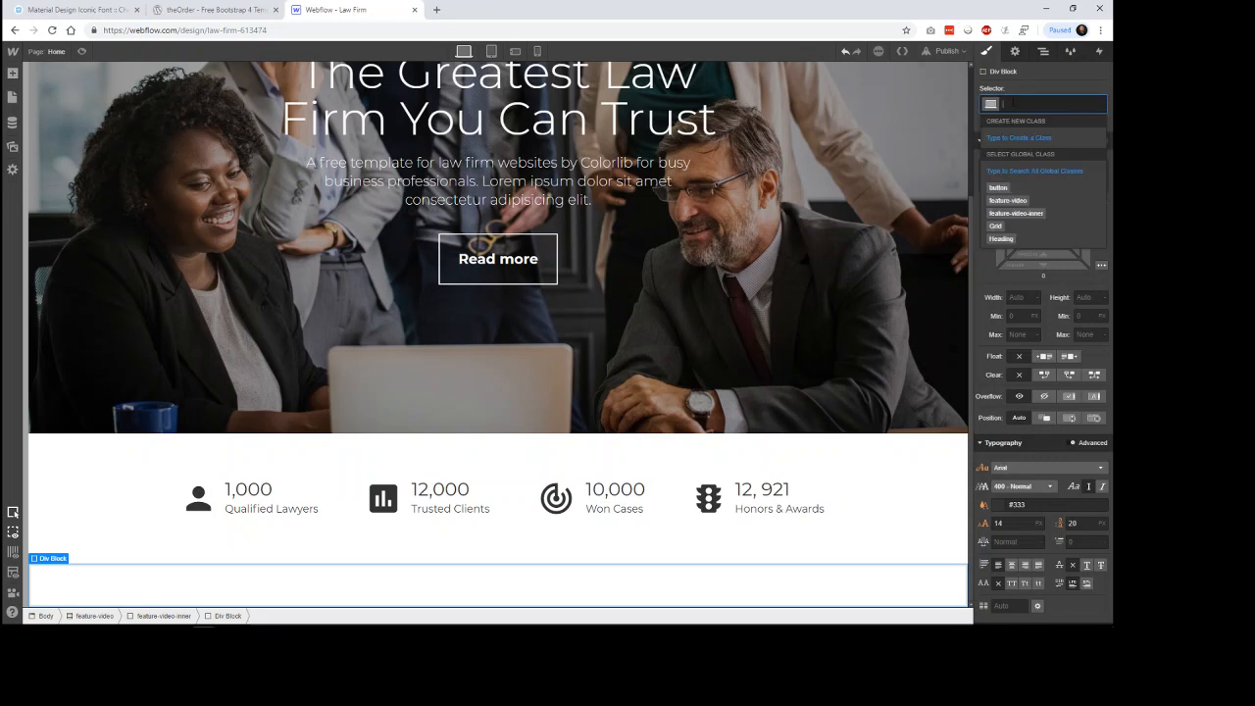
pyautogui.write('feature-')
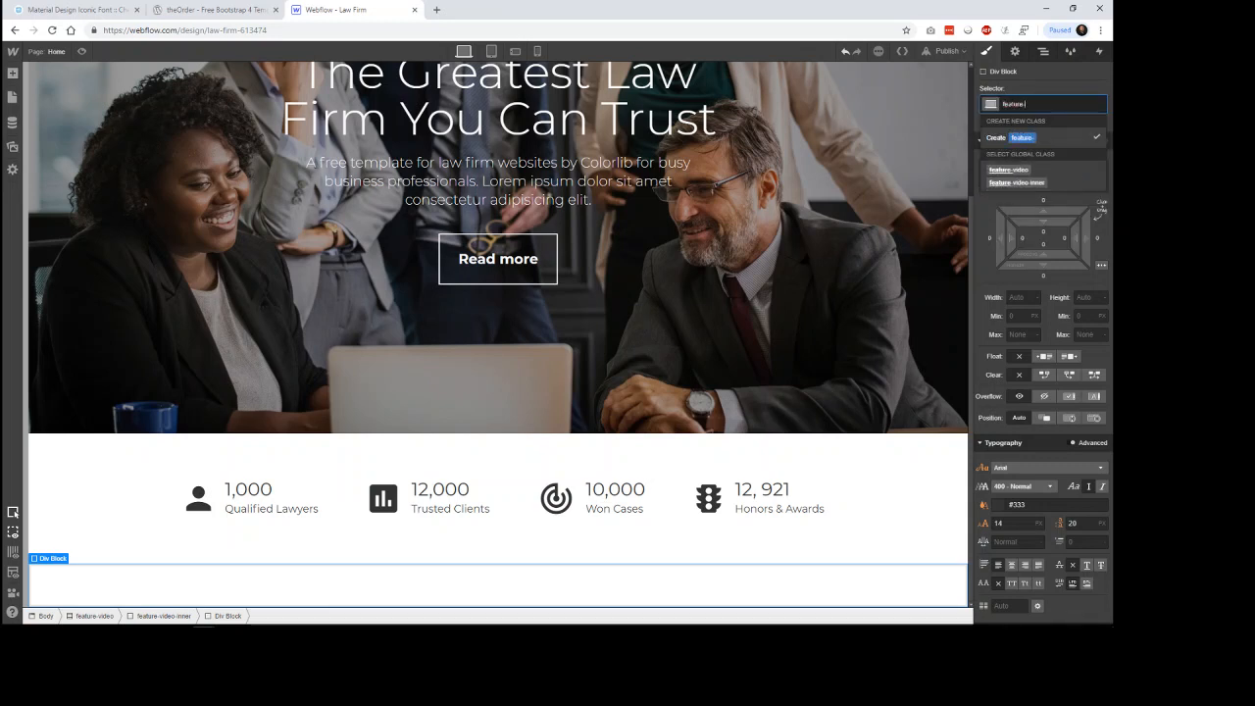
pyautogui.write('video-im')
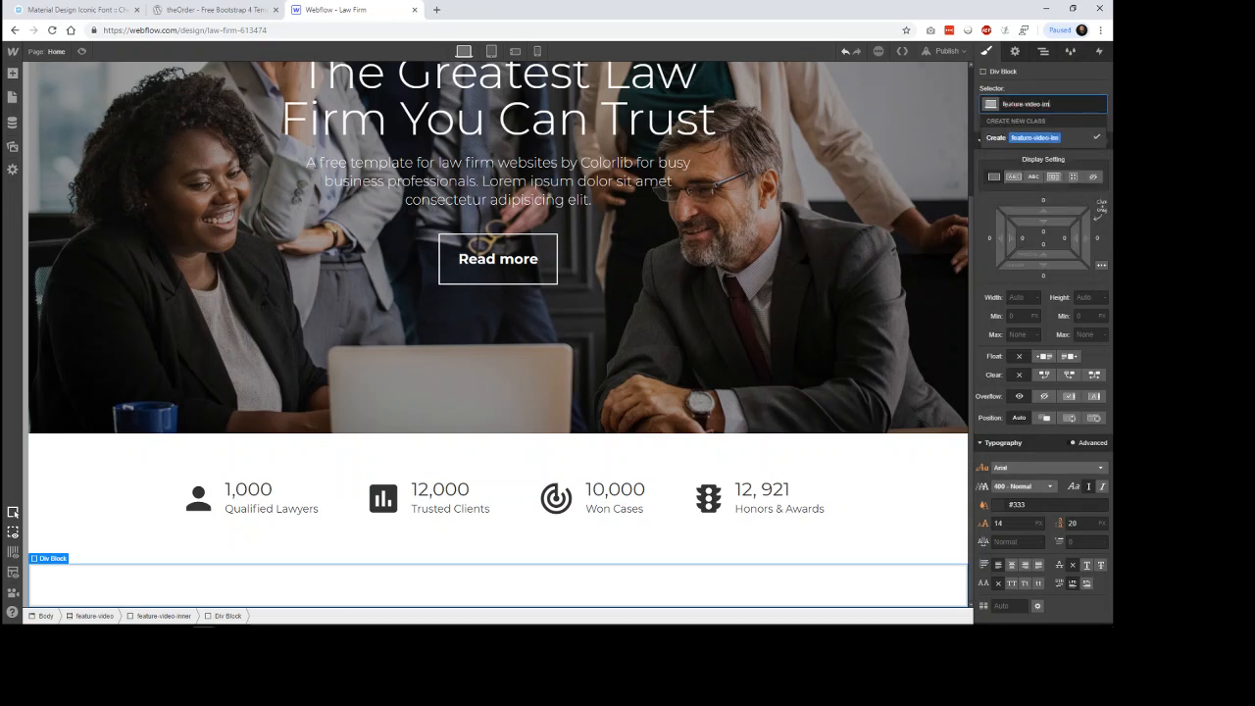
pyautogui.write('age')
pyautogui.press('Return')
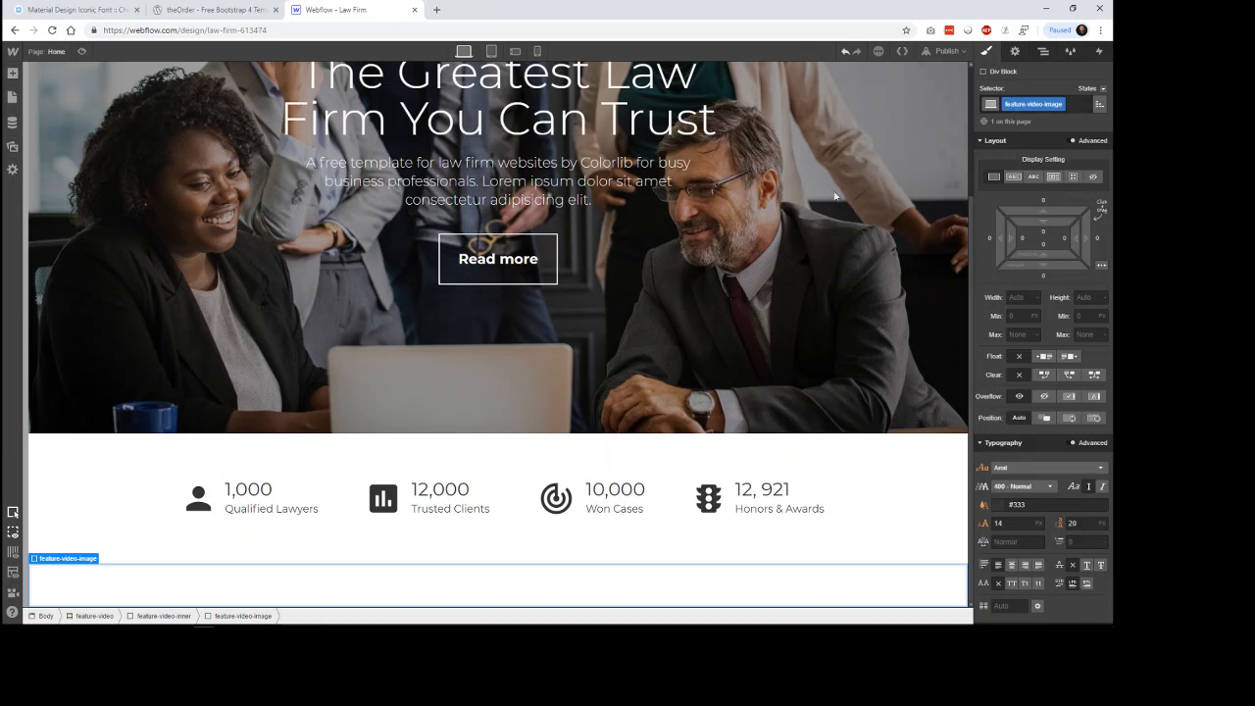
# Nest a Div Block inside feature-video-image and give it the new class feature-video-text.
pyautogui.click(12, 72)
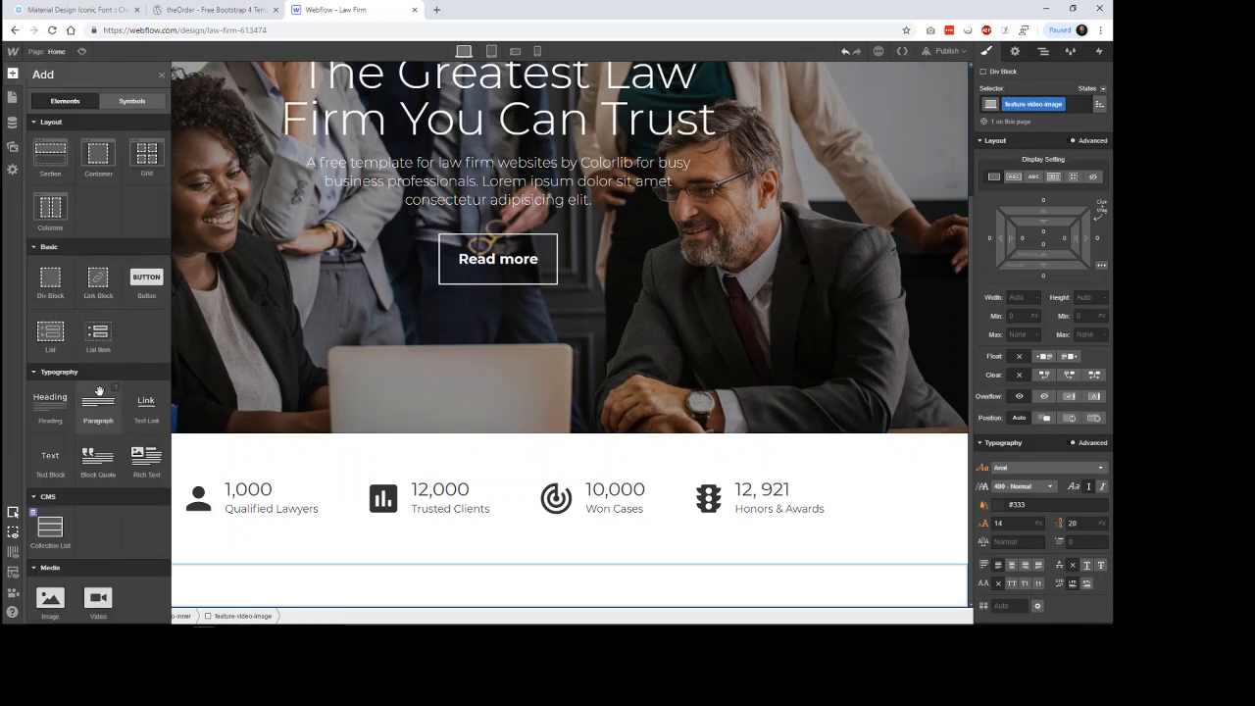
pyautogui.moveTo(467, 583); pyautogui.dragTo(470, 586)
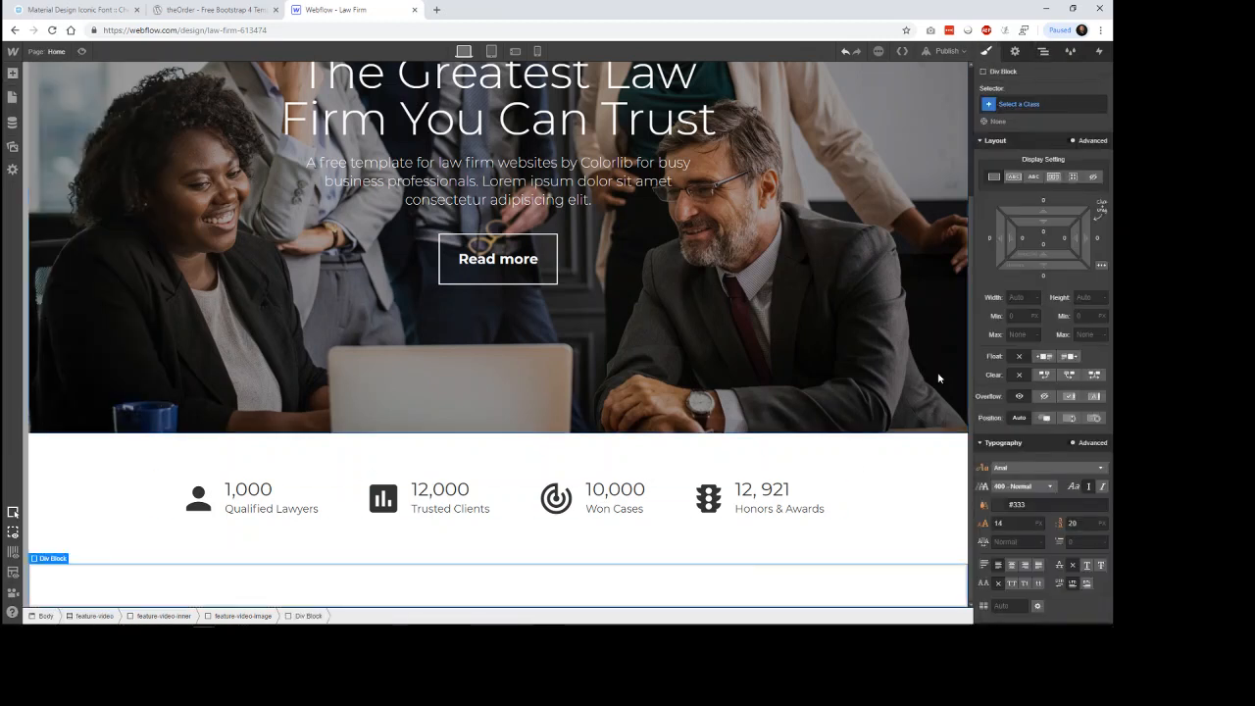
pyautogui.click(1025, 104)
pyautogui.write('feature')
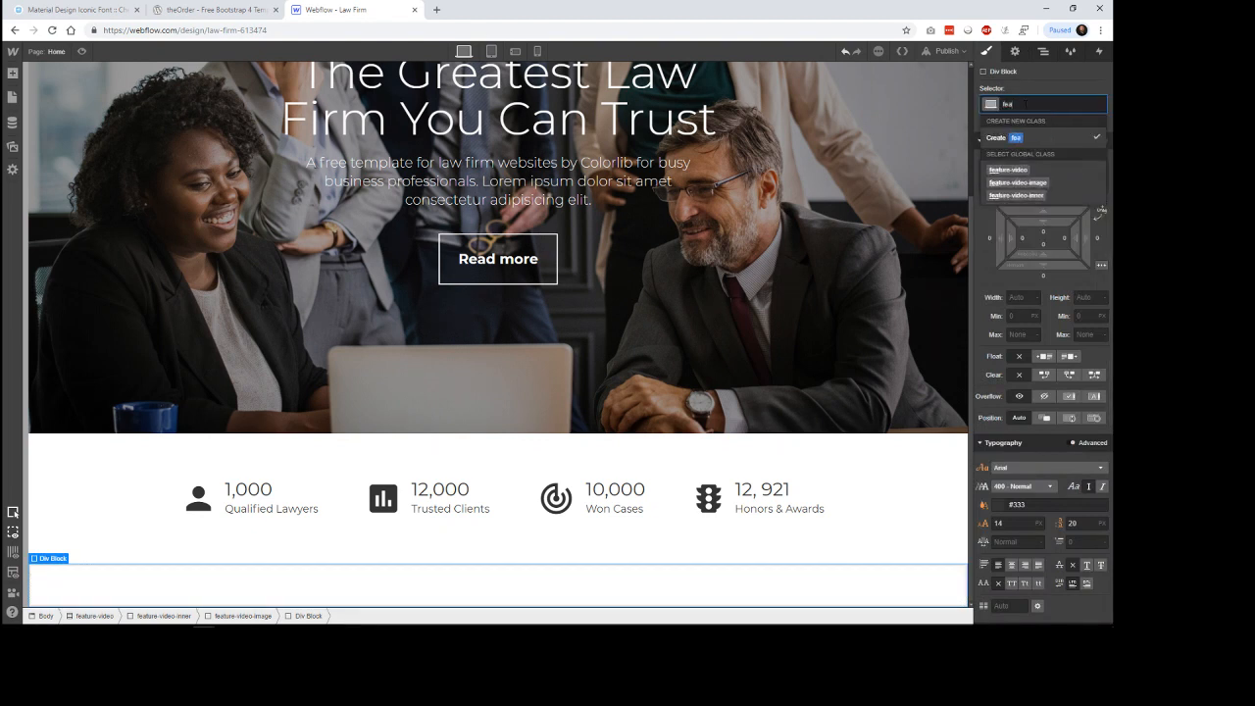
pyautogui.write('-video')
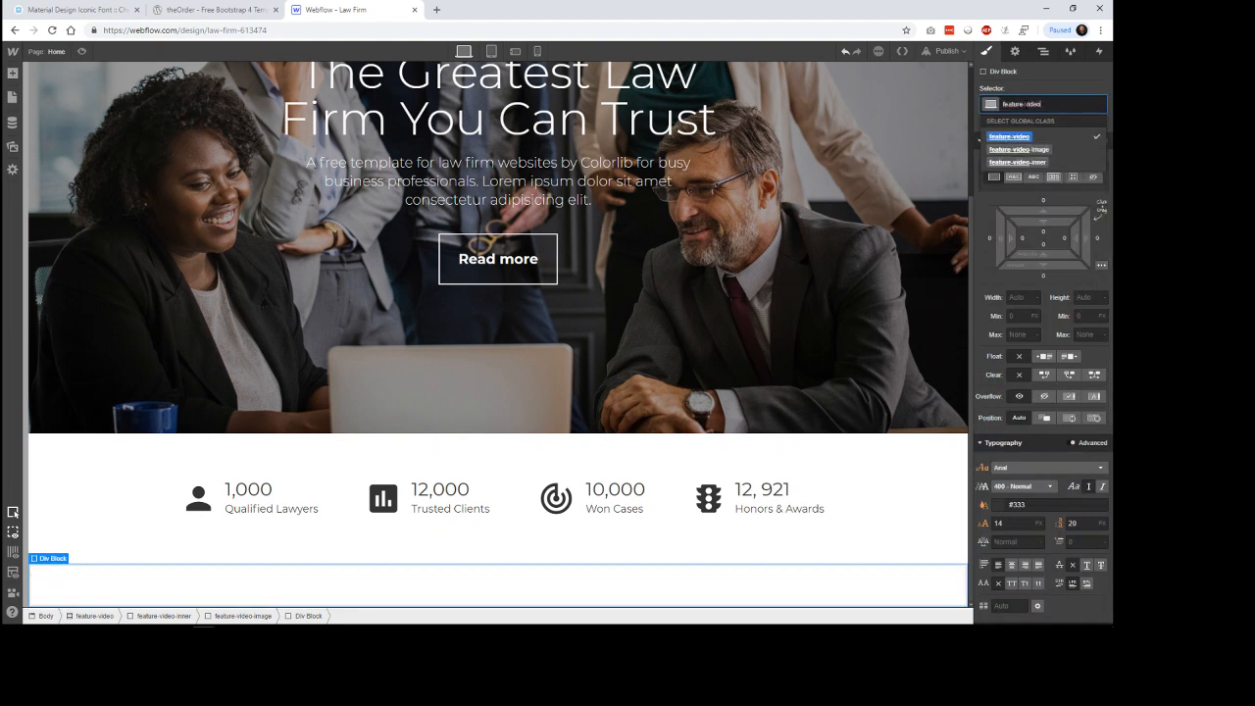
pyautogui.write('-')
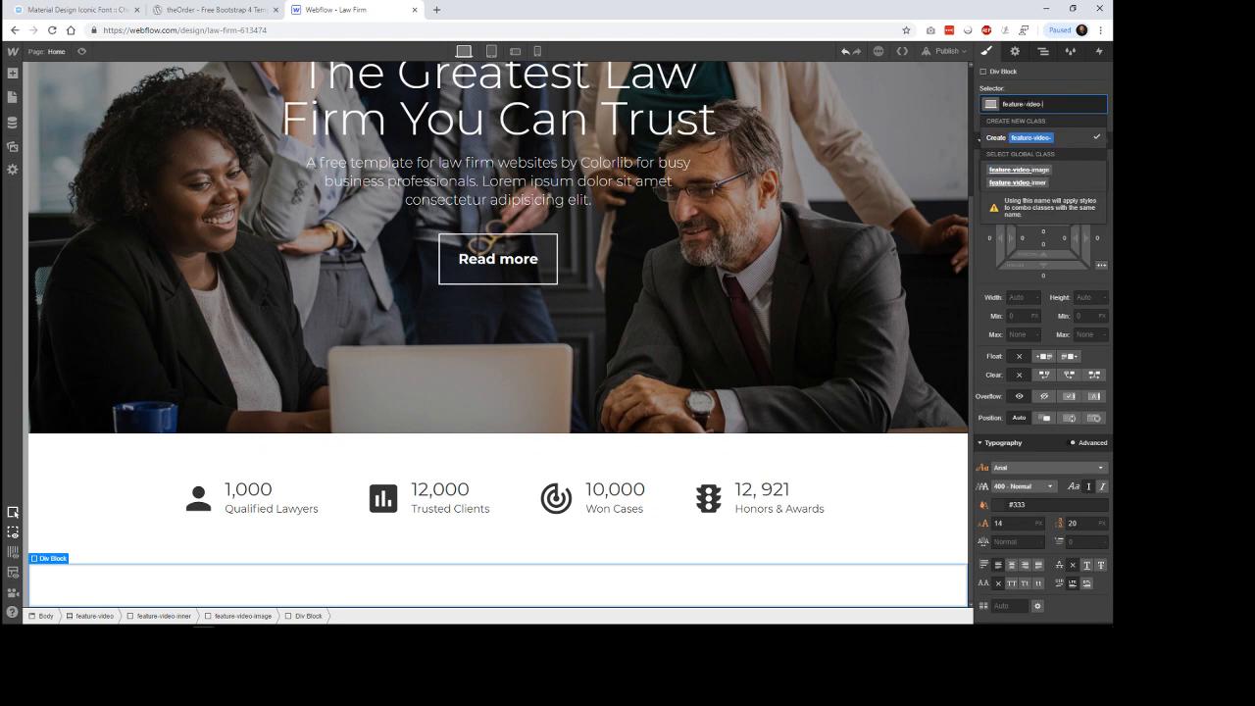
pyautogui.write('ic')
pyautogui.write('xt')
pyautogui.press('Return')
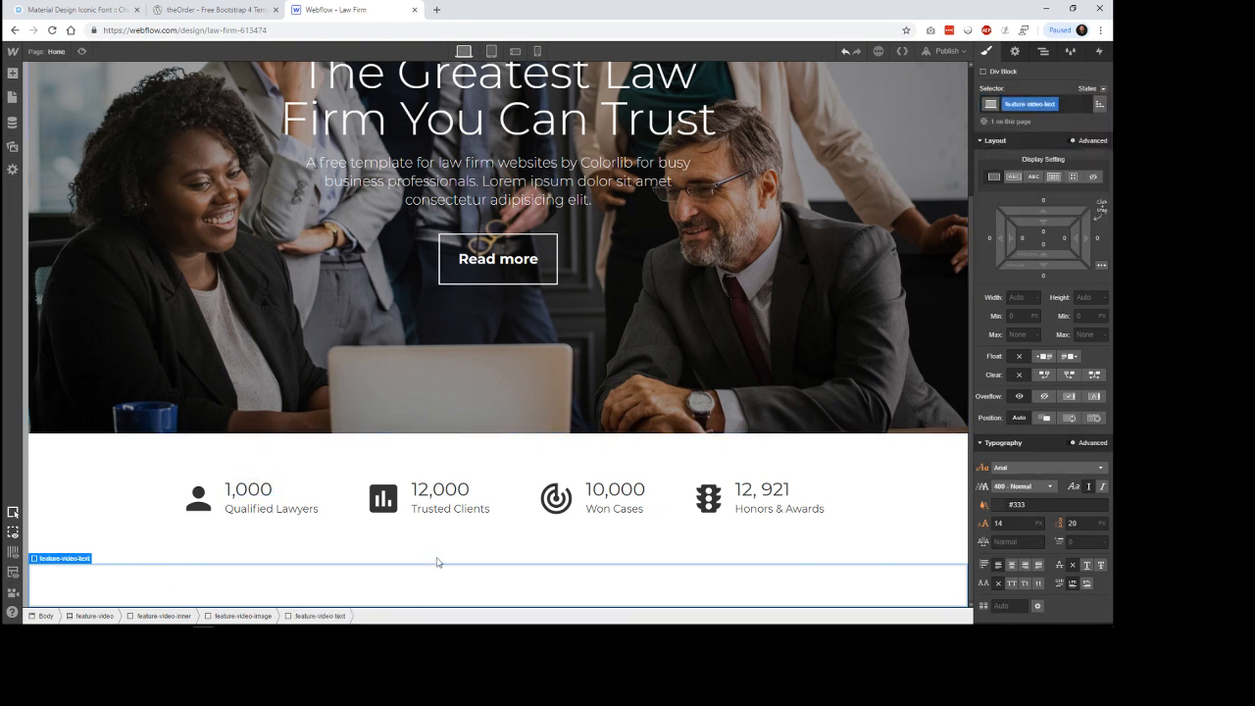
# Move feature-video-text out of feature-video-image so it sits directly beneath it inside feature-video-inner.
pyautogui.click(261, 616)
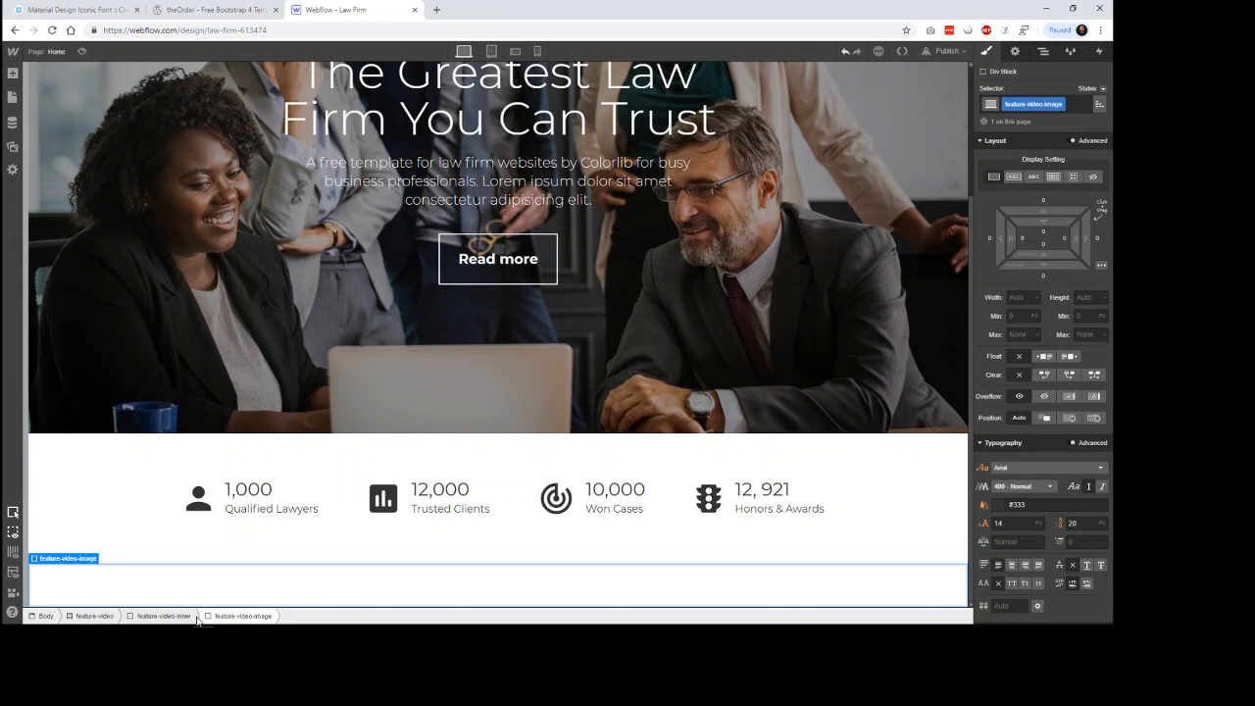
pyautogui.press('z')
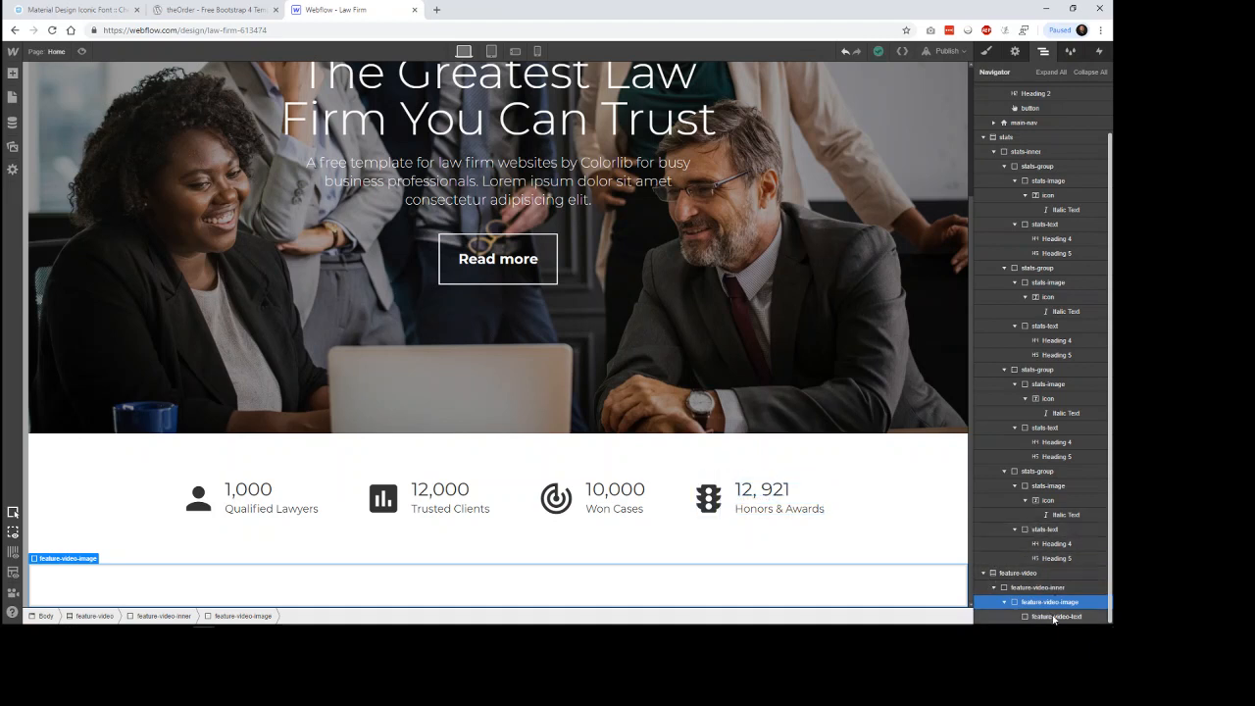
pyautogui.moveTo(1054, 617); pyautogui.dragTo(1034, 601)
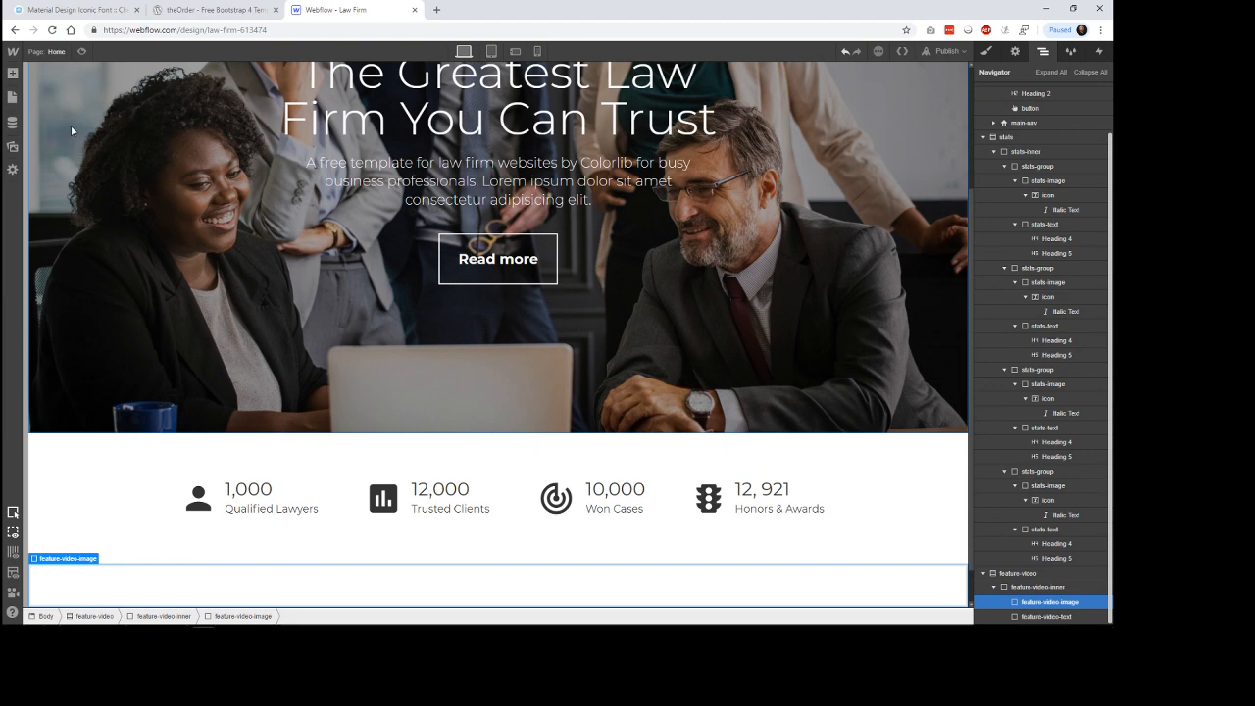
# Open unsplash.com in a new browser tab and compare with the photo in the reference template's "Founder in 1856" section.
pyautogui.click(241, 12)
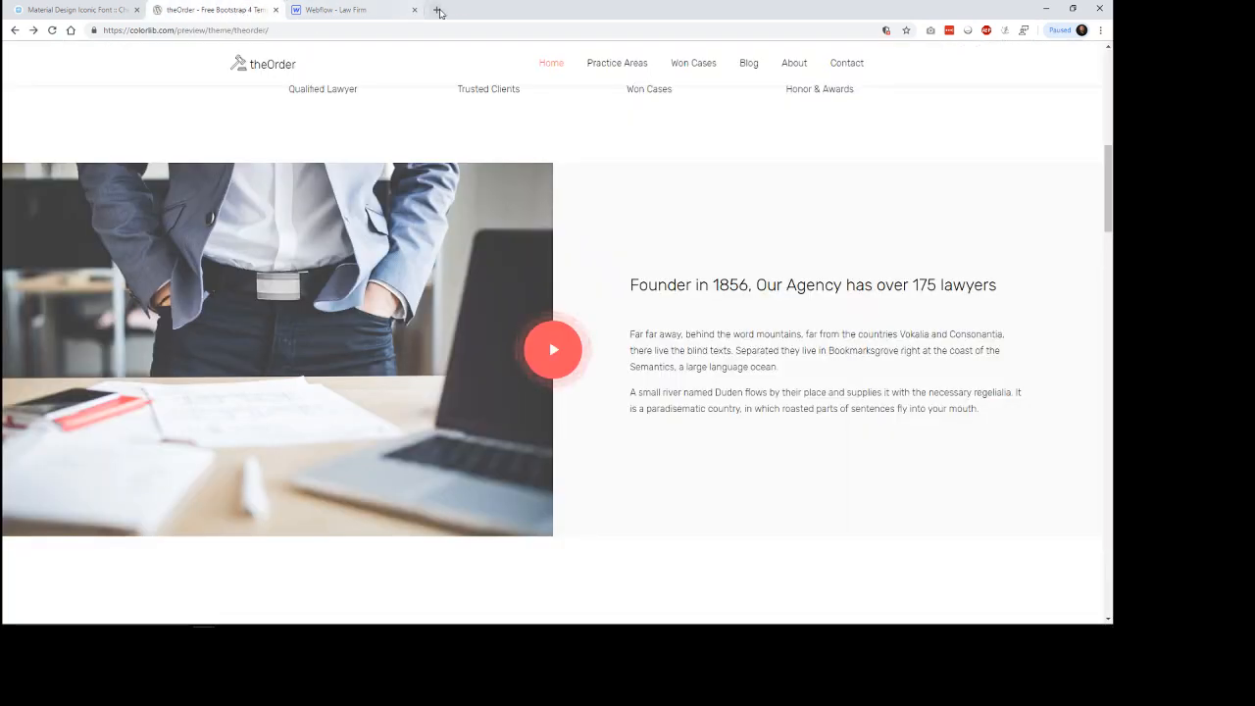
pyautogui.click(437, 10)
pyautogui.write('unsplash.com')
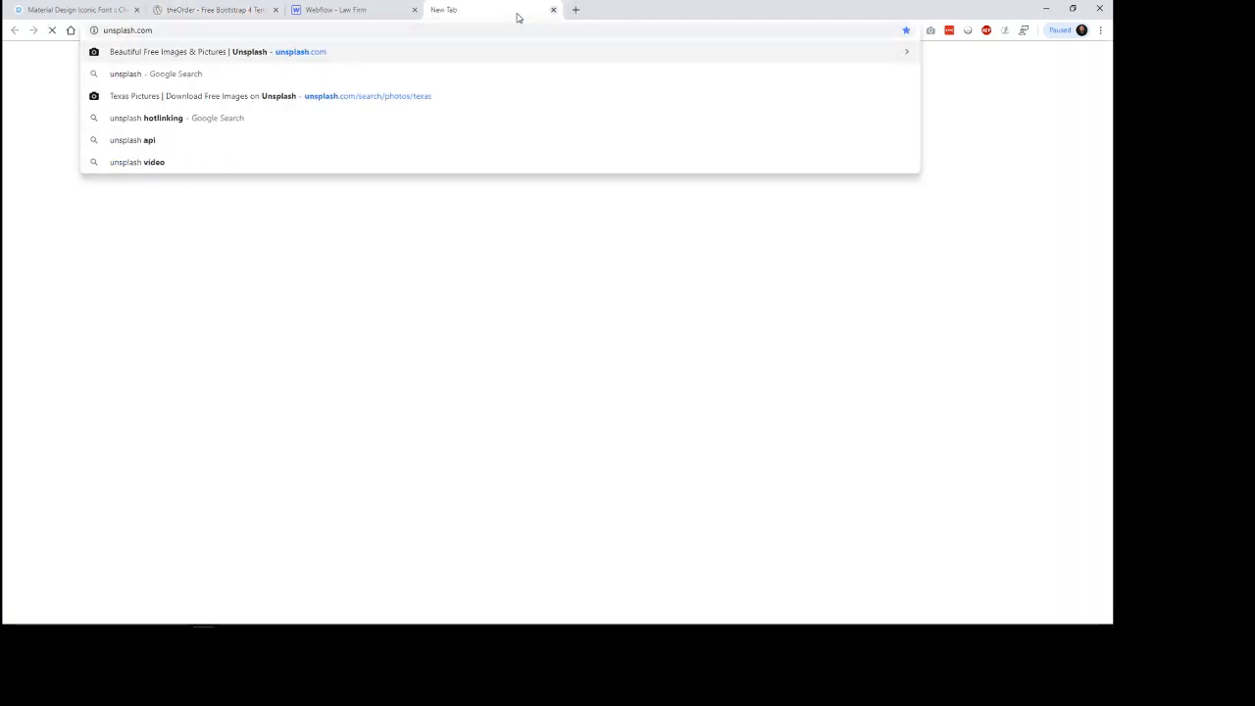
pyautogui.press('Return')
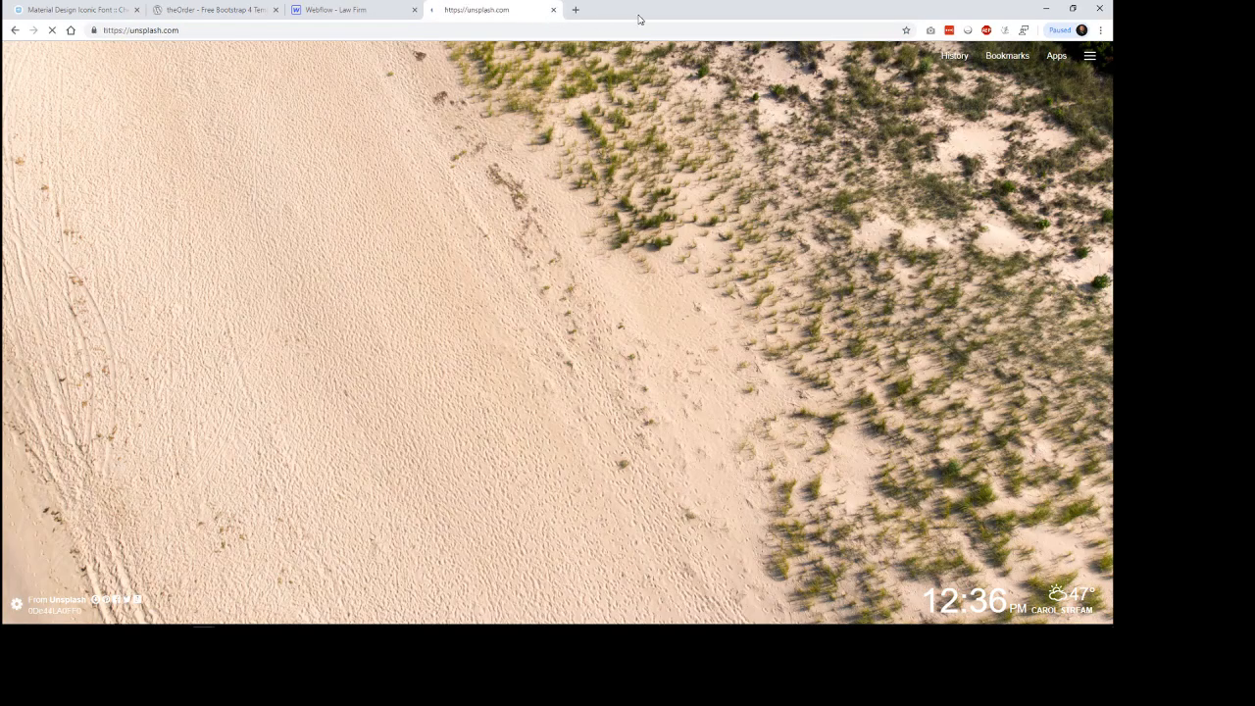
pyautogui.click(225, 12)
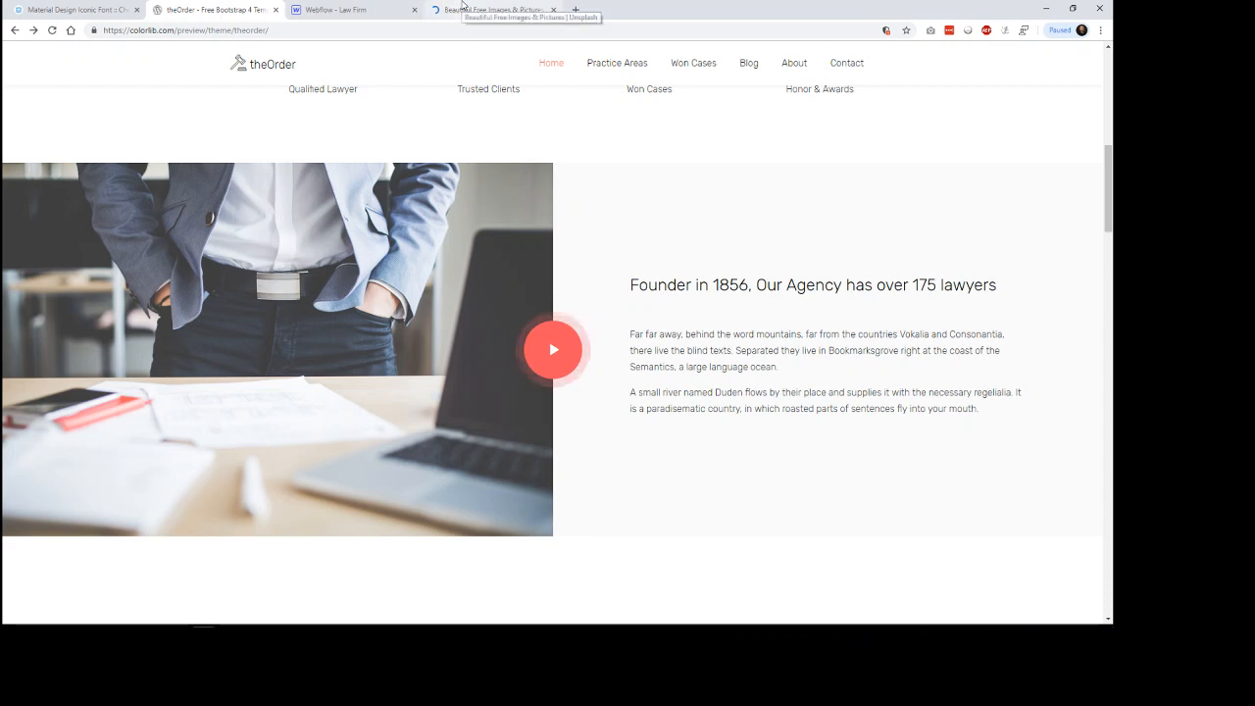
pyautogui.click(463, 6)
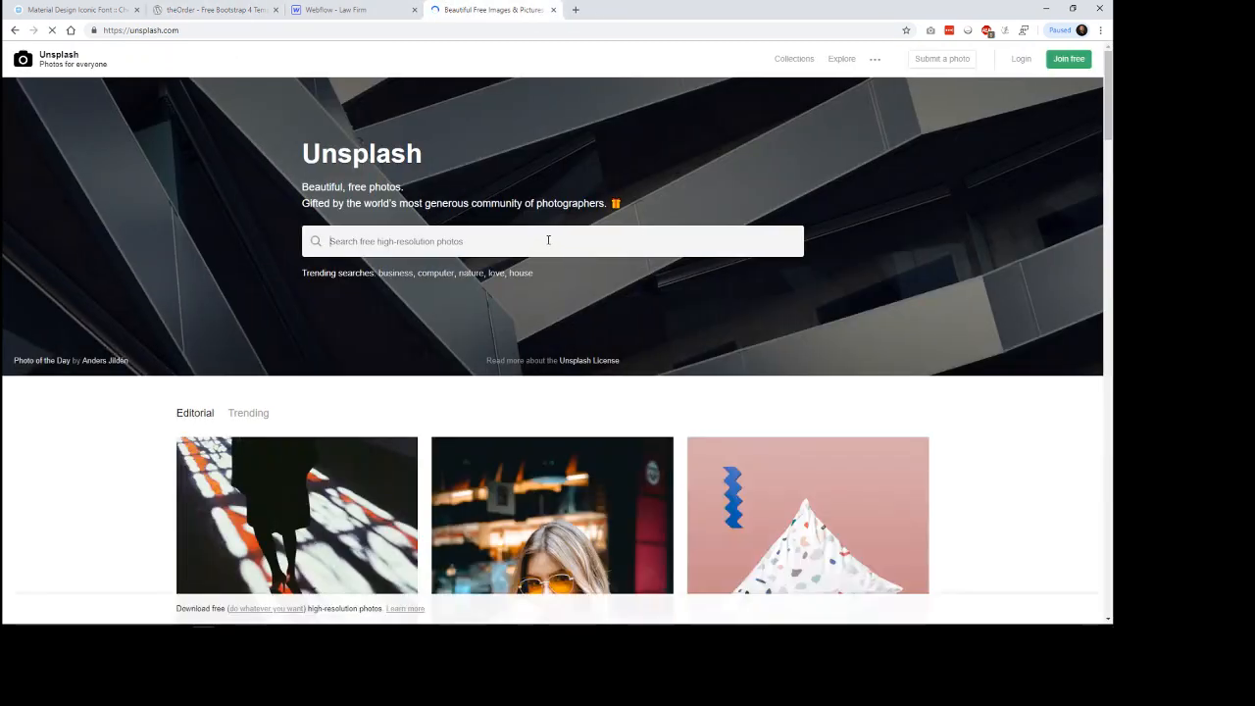
# Search Unsplash for business photos.
pyautogui.write('business')
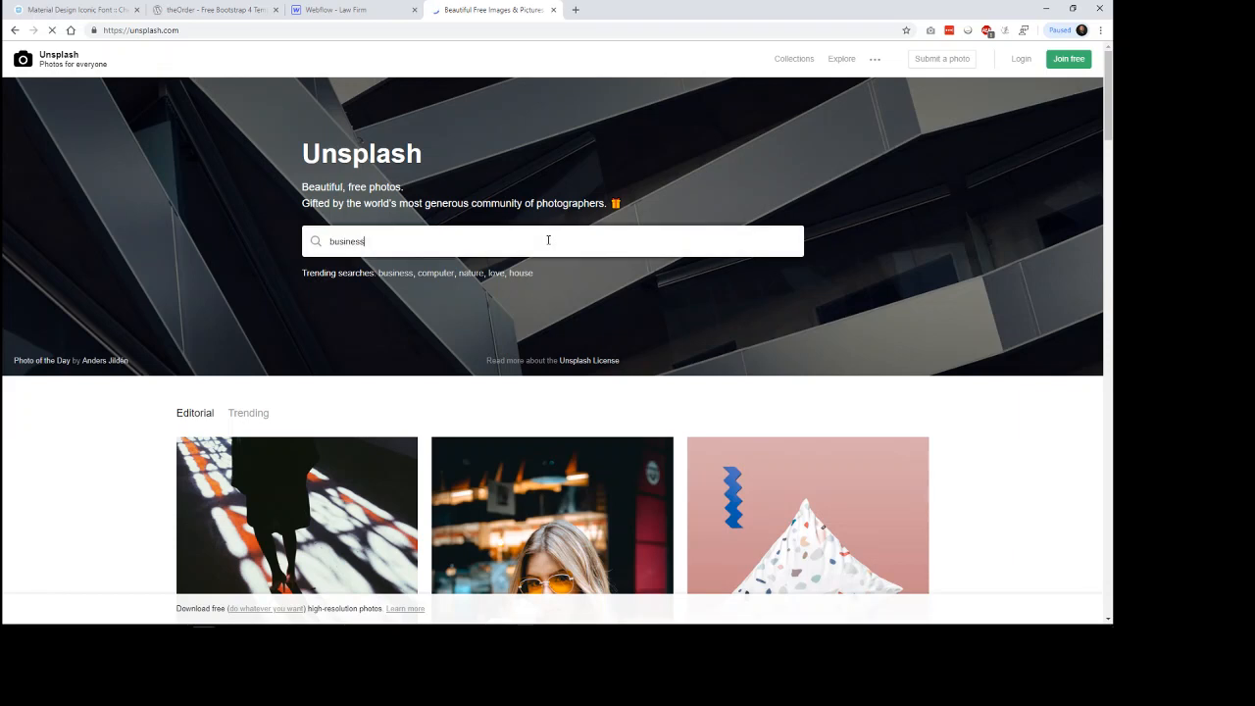
pyautogui.hotkey('ctrl', 'a')
pyautogui.press('BackSpace')
pyautogui.press('Return')
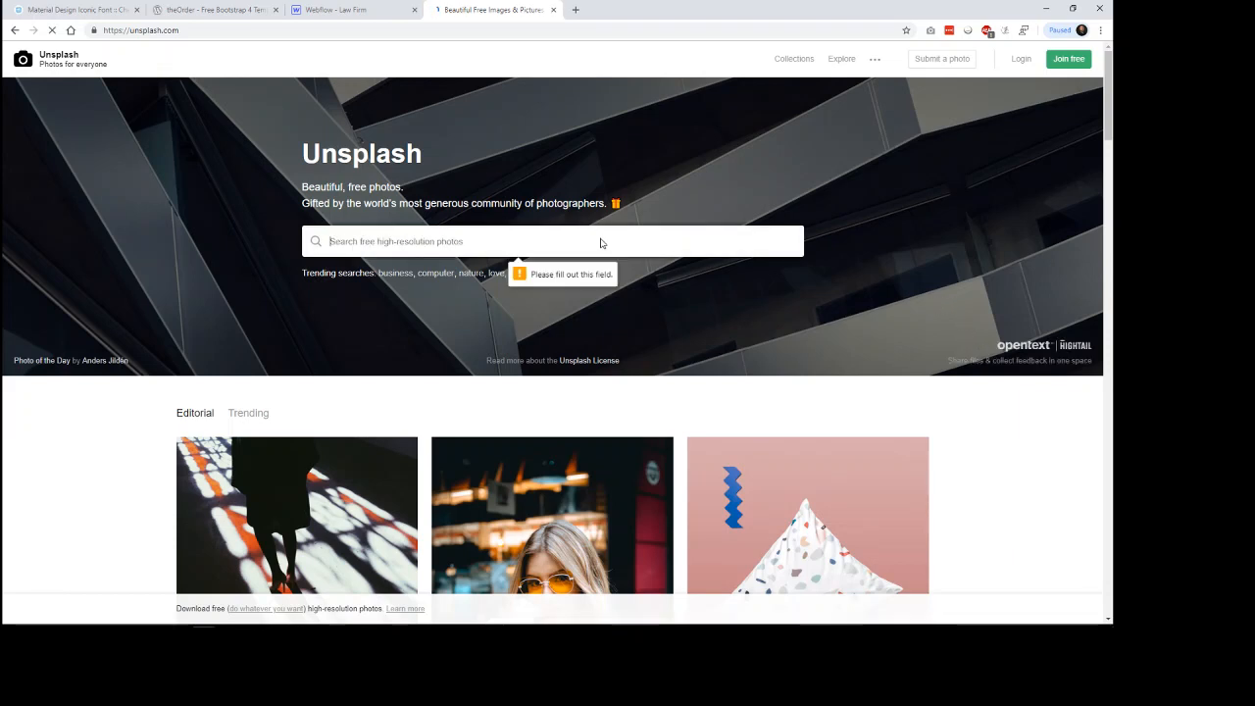
pyautogui.write('business')
pyautogui.press('Return')
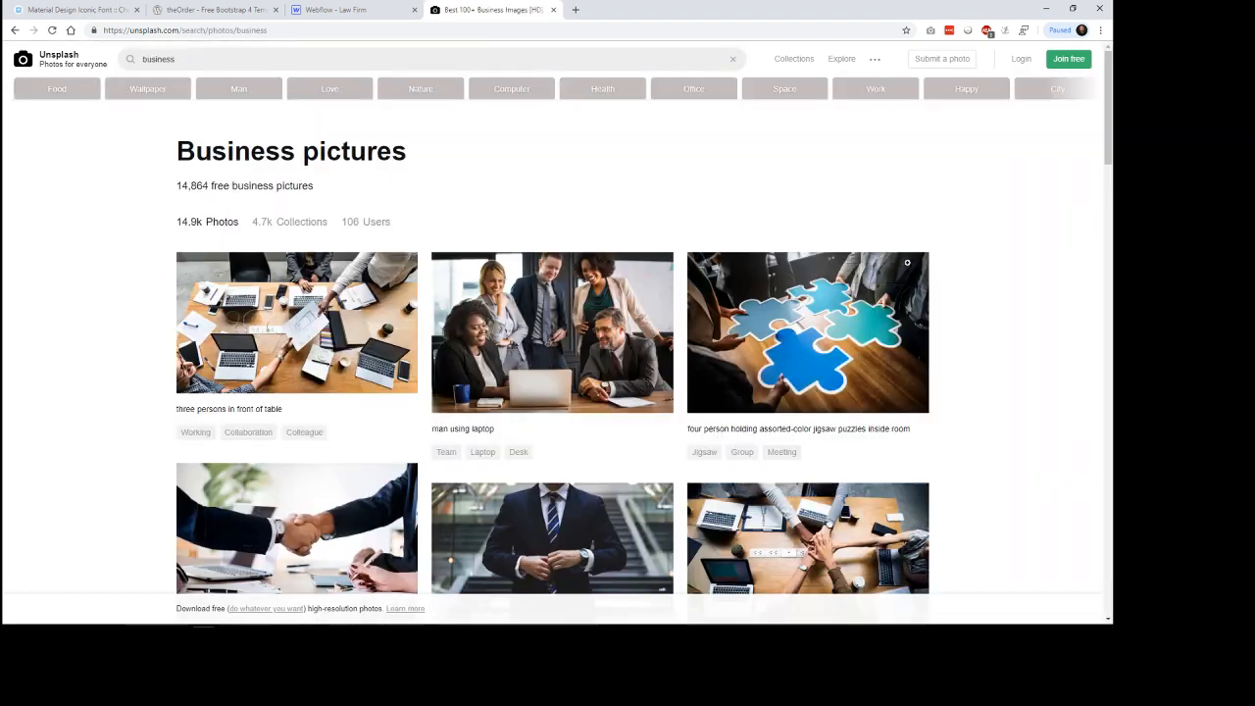
# Browse the business photos for a suitable section image, previewing the one of the person standing near the stairs.
pyautogui.scroll(-2, 1000, 338)
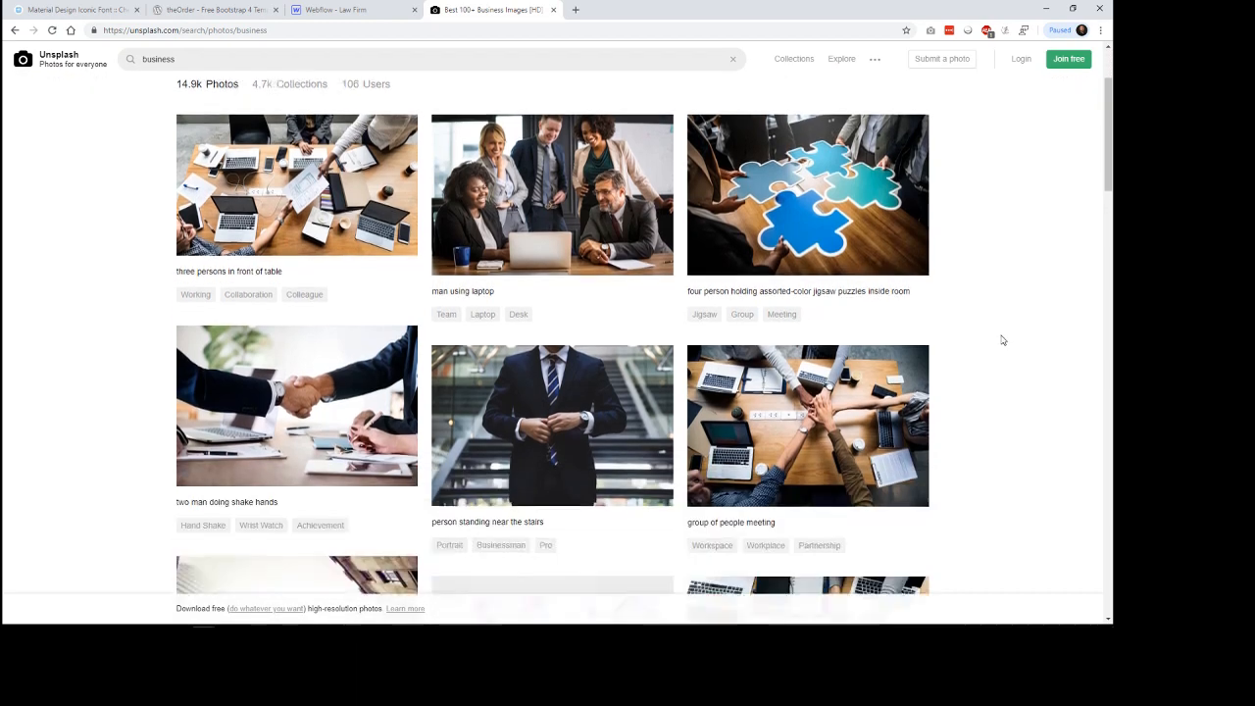
pyautogui.scroll(-2, 1014, 319)
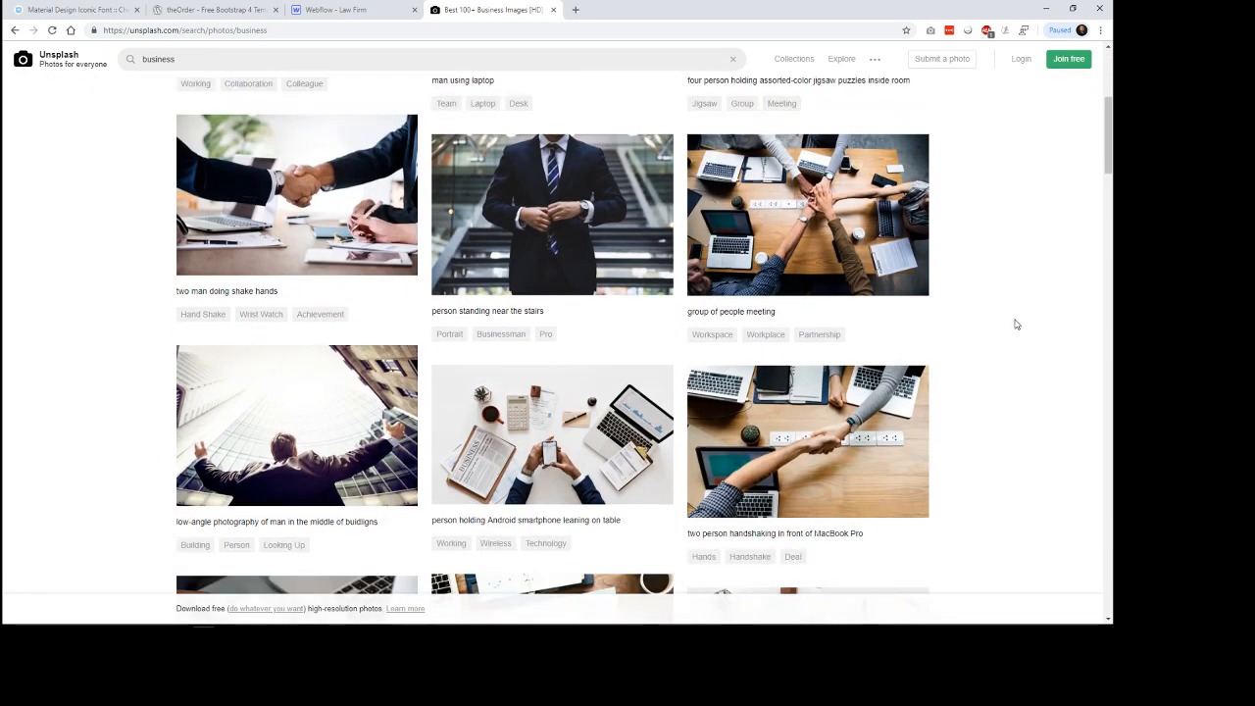
pyautogui.click(547, 233)
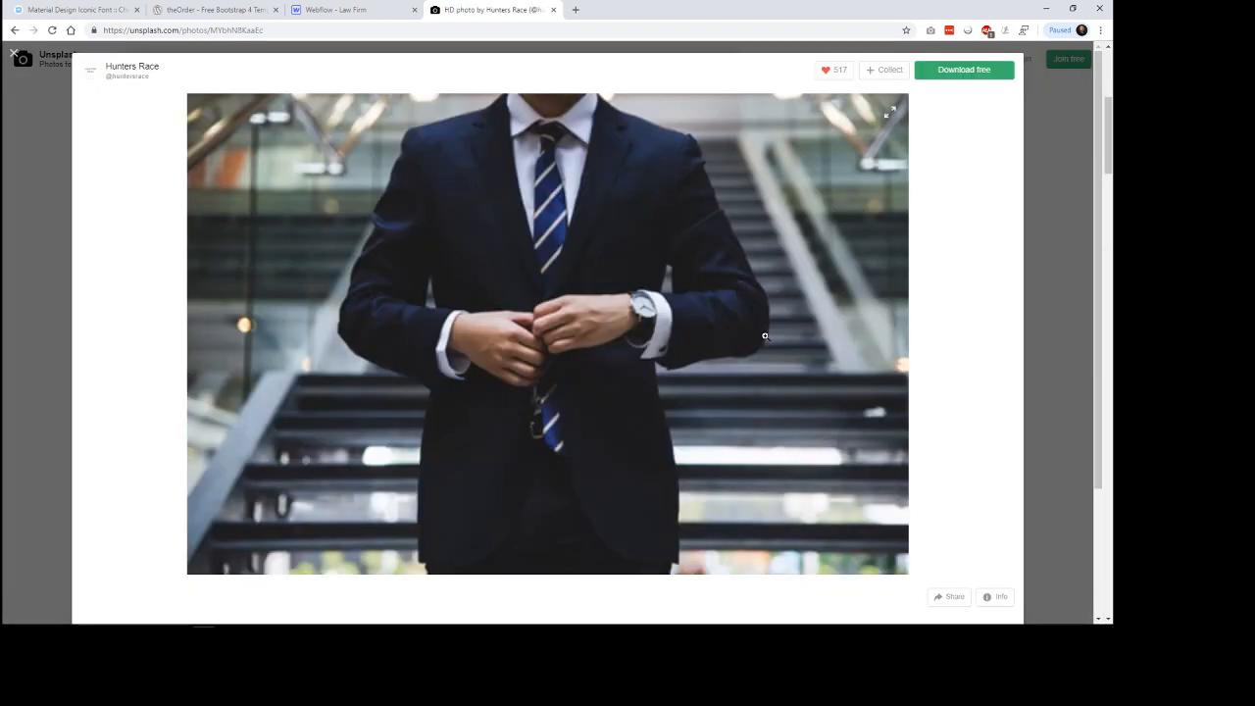
pyautogui.click(1039, 352)
pyautogui.scroll(-3, 1039, 354)
pyautogui.scroll(-6, 1030, 360)
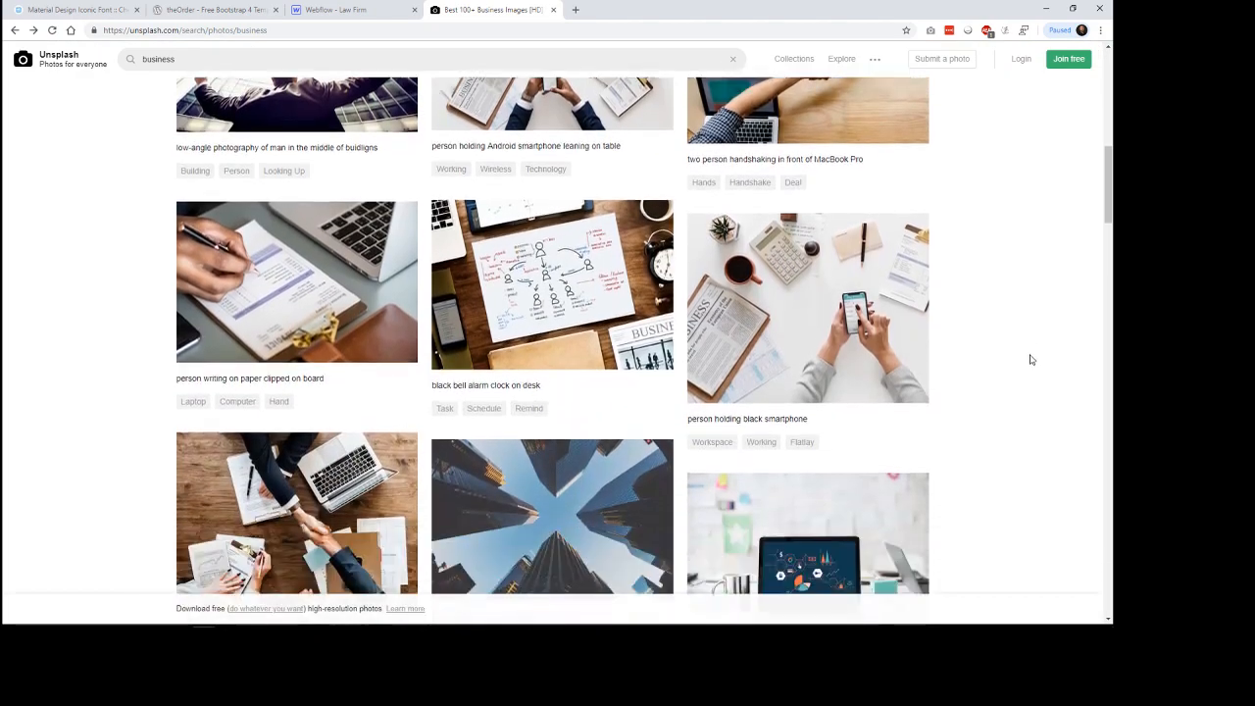
pyautogui.scroll(-1, 1028, 358)
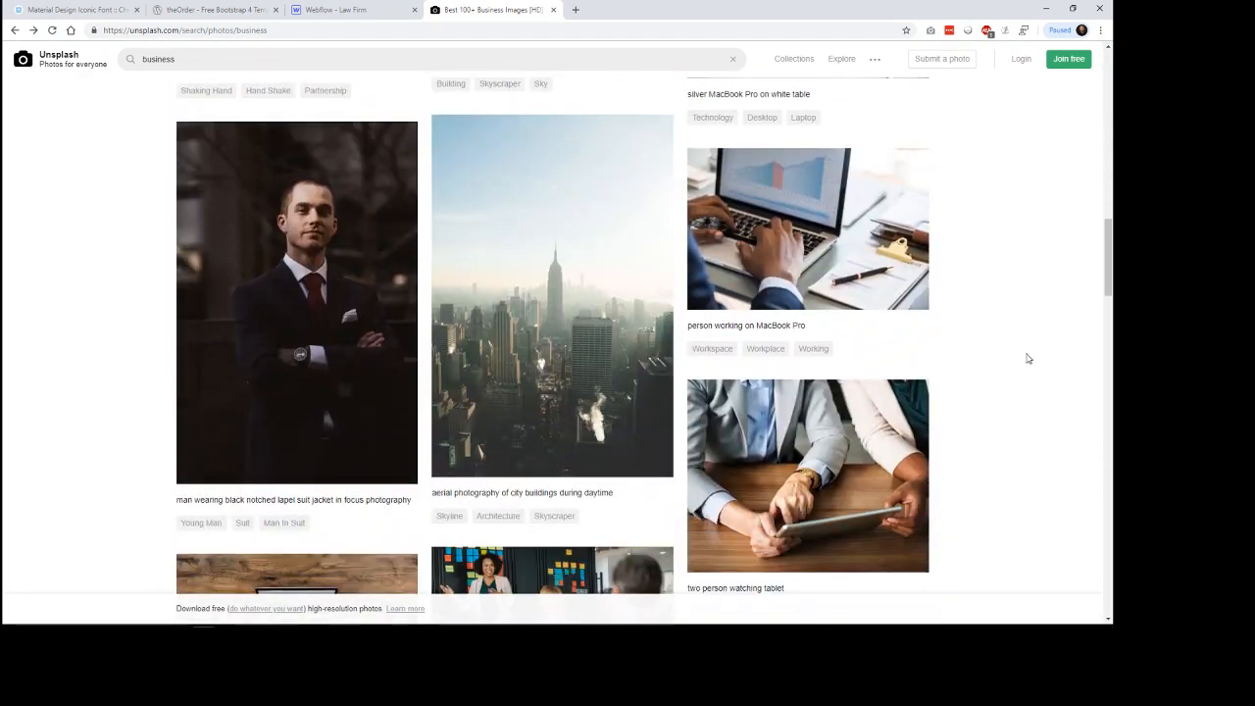
pyautogui.scroll(-1, 1028, 359)
pyautogui.scroll(-2, 1027, 359)
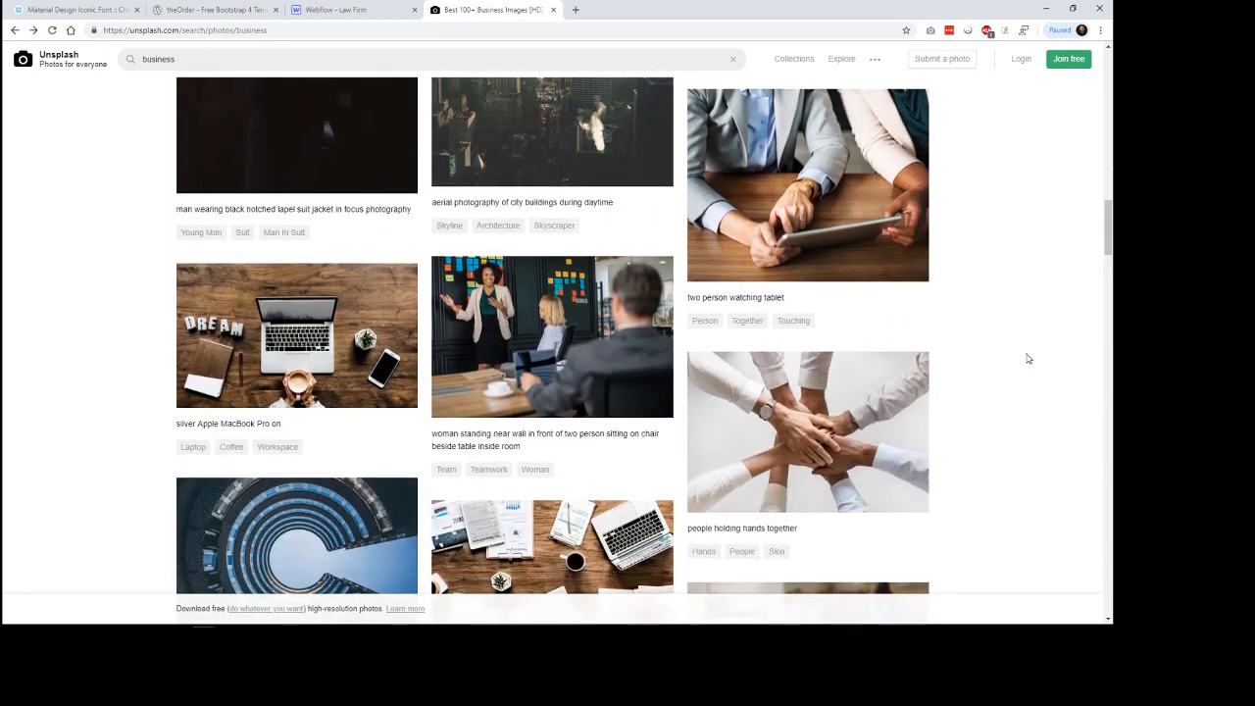
pyautogui.scroll(-2, 1028, 359)
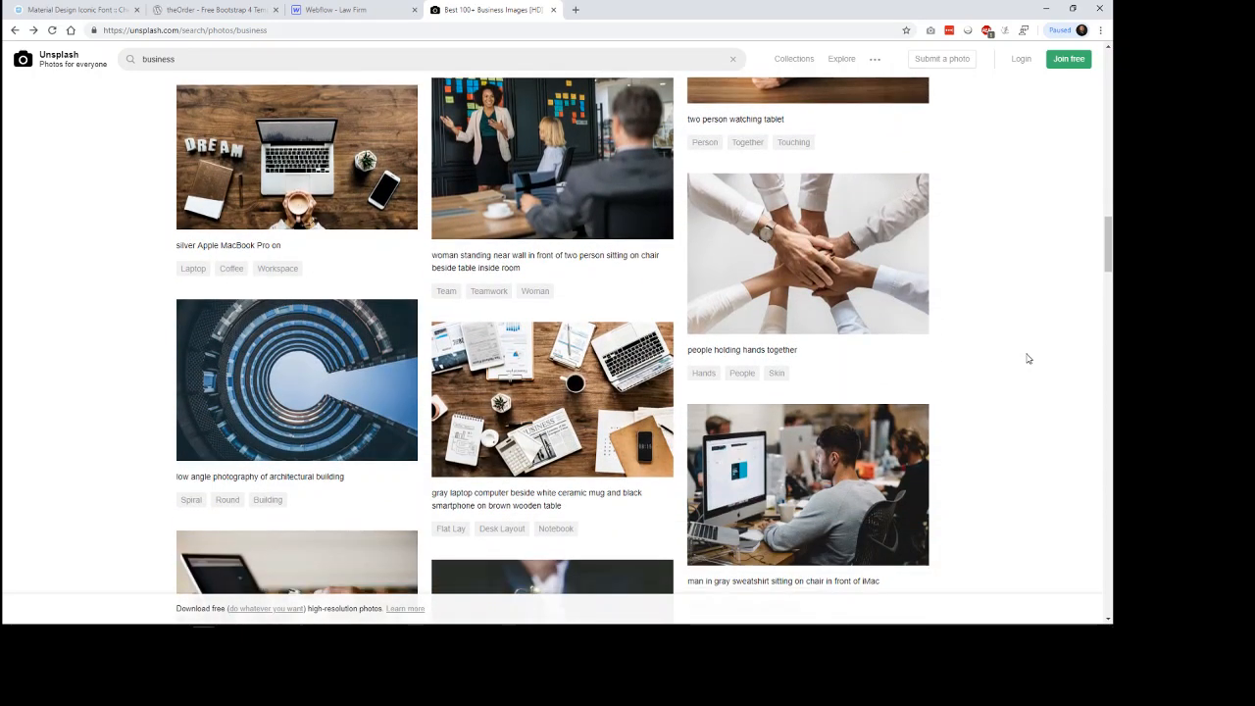
pyautogui.scroll(-2, 1027, 359)
pyautogui.scroll(-5, 1028, 358)
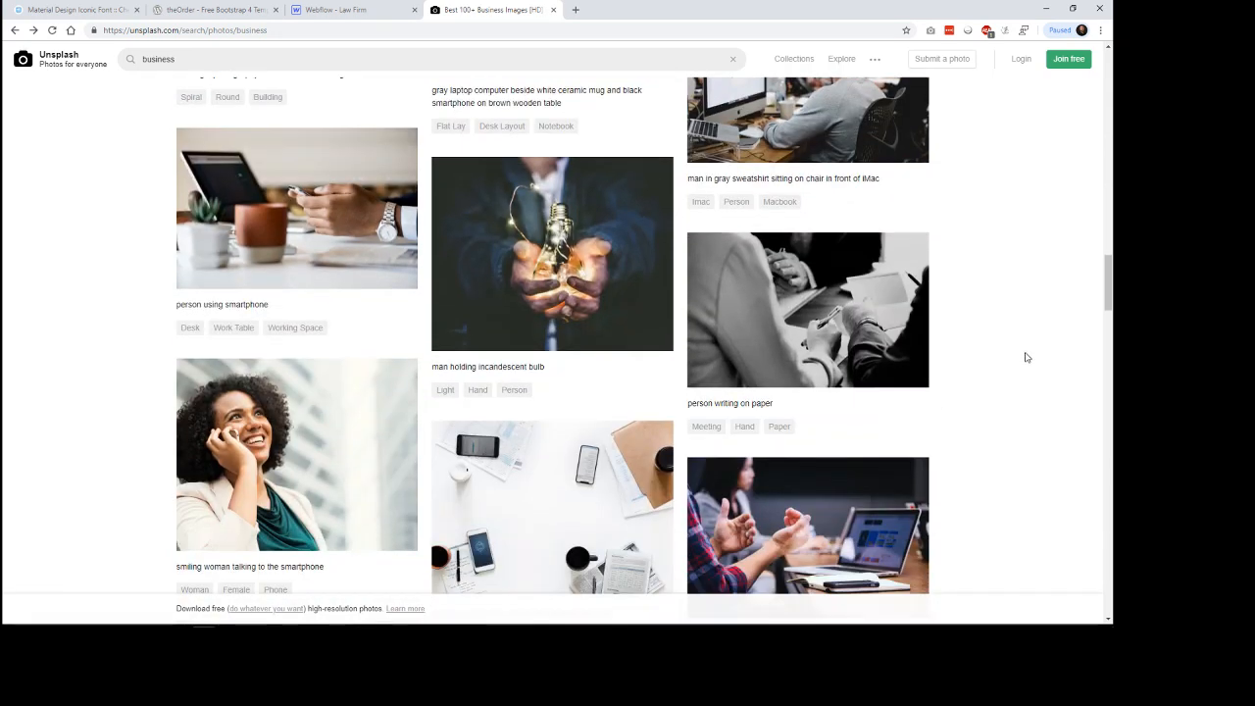
pyautogui.scroll(-2, 1027, 357)
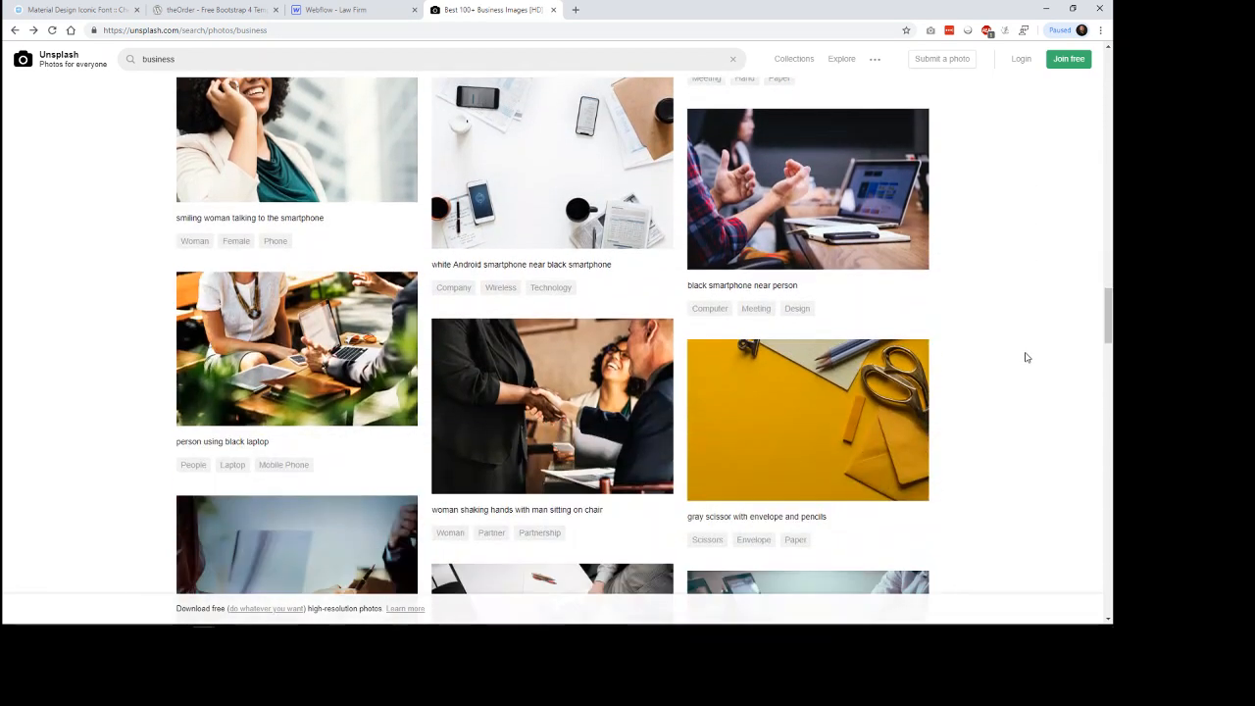
pyautogui.scroll(1, 1026, 357)
pyautogui.scroll(-4, 1027, 356)
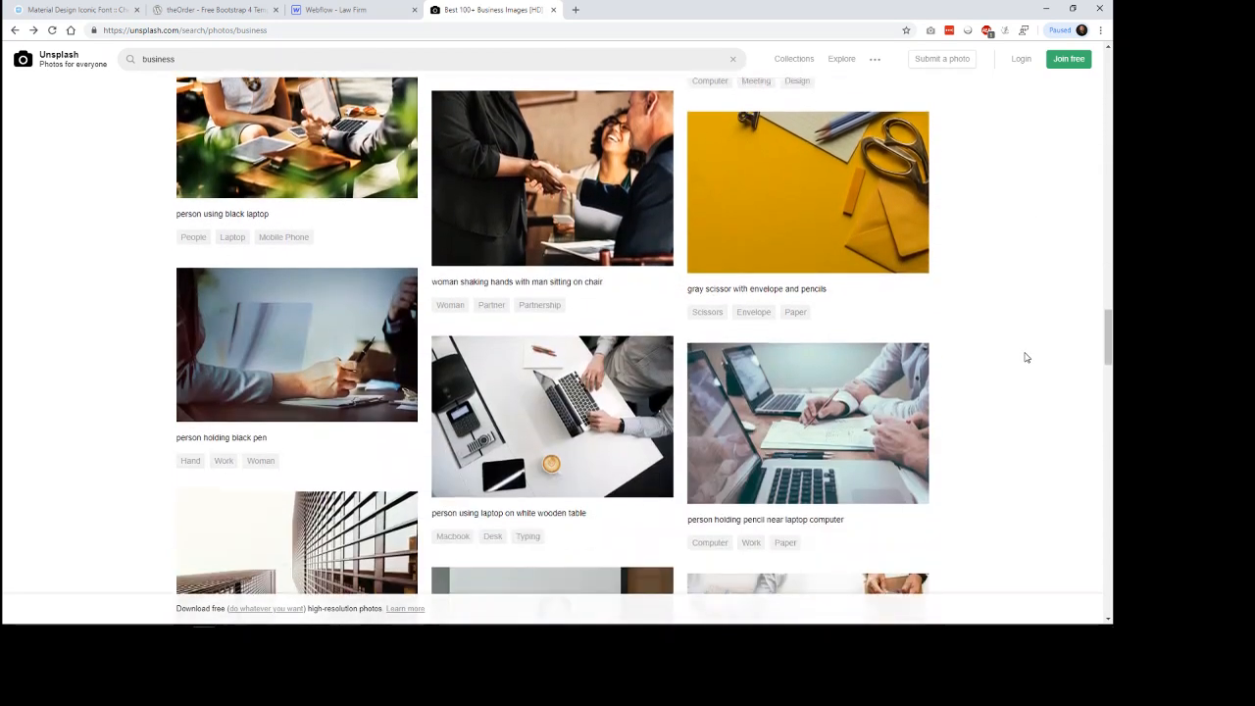
pyautogui.scroll(-3, 1026, 357)
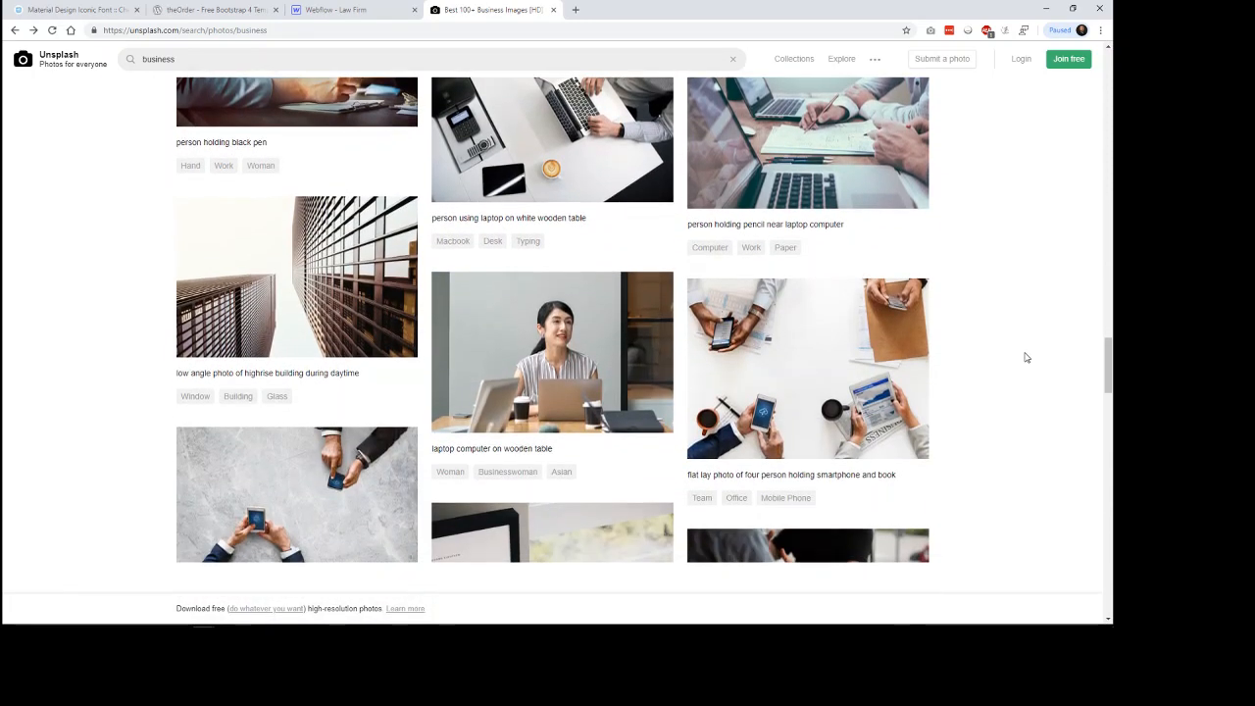
pyautogui.scroll(-1, 1026, 357)
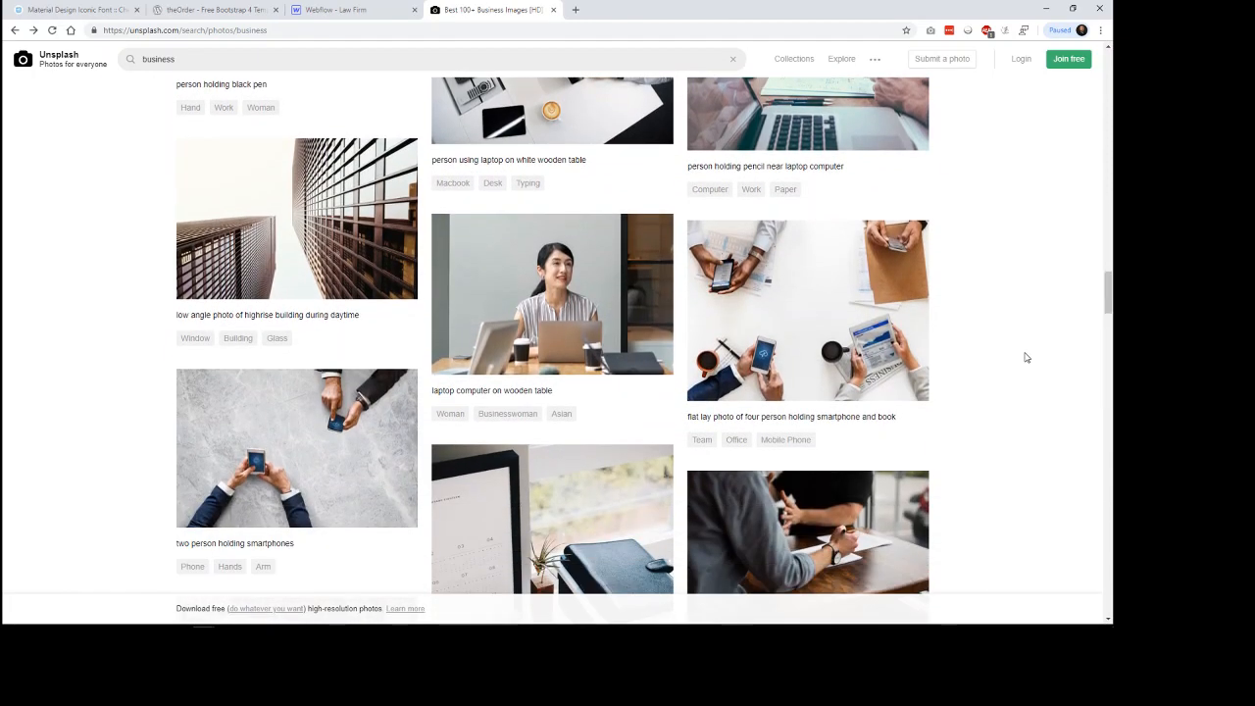
# Download the low angle photo of the highrise building to the computer and close its preview.
pyautogui.click(329, 216)
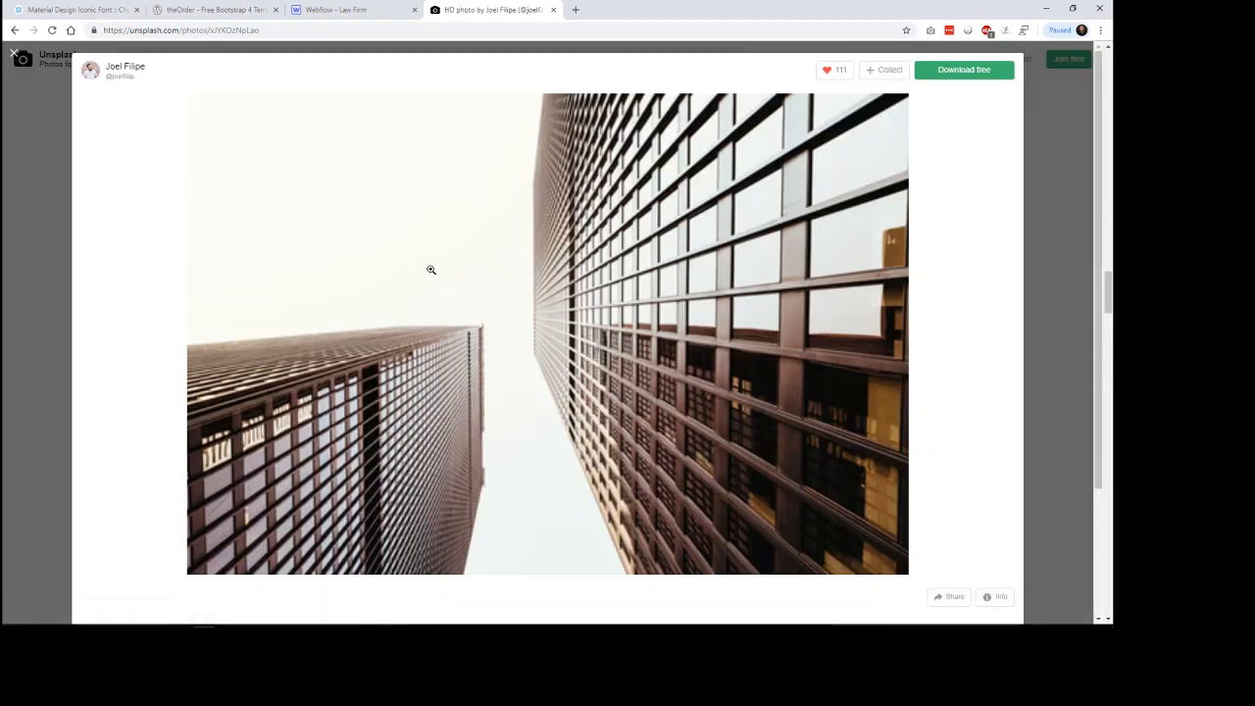
pyautogui.click(971, 76)
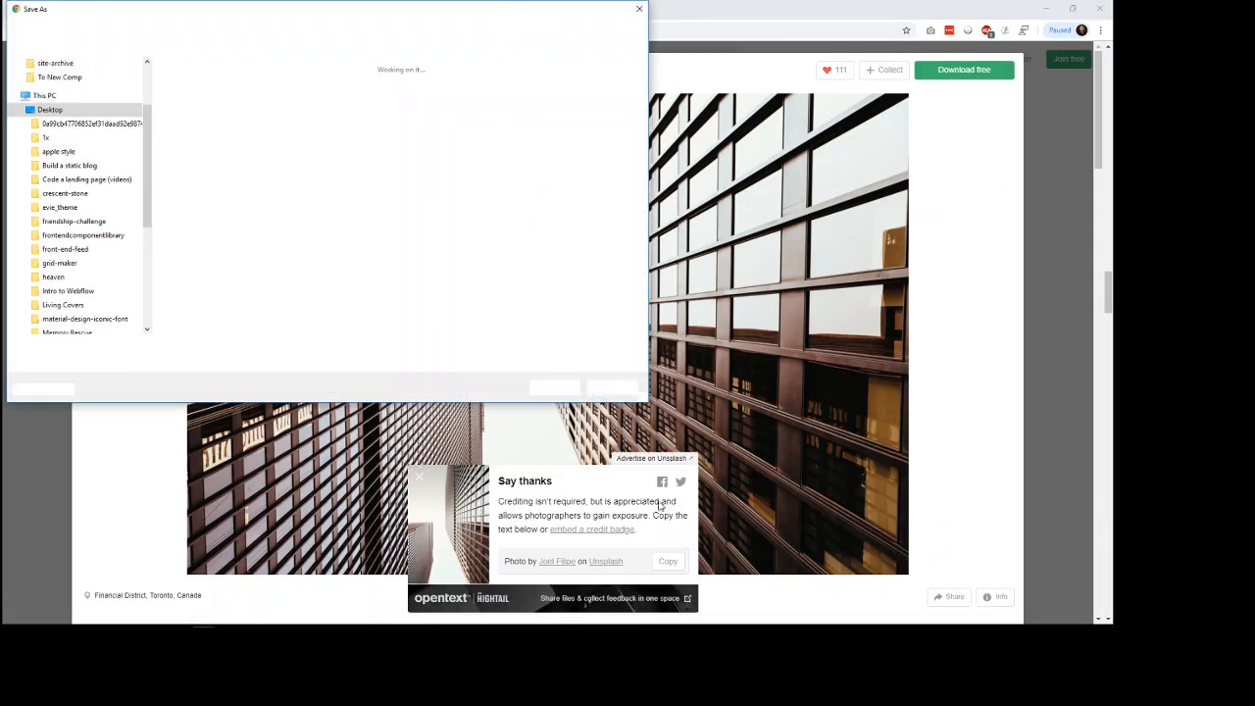
pyautogui.press('Return')
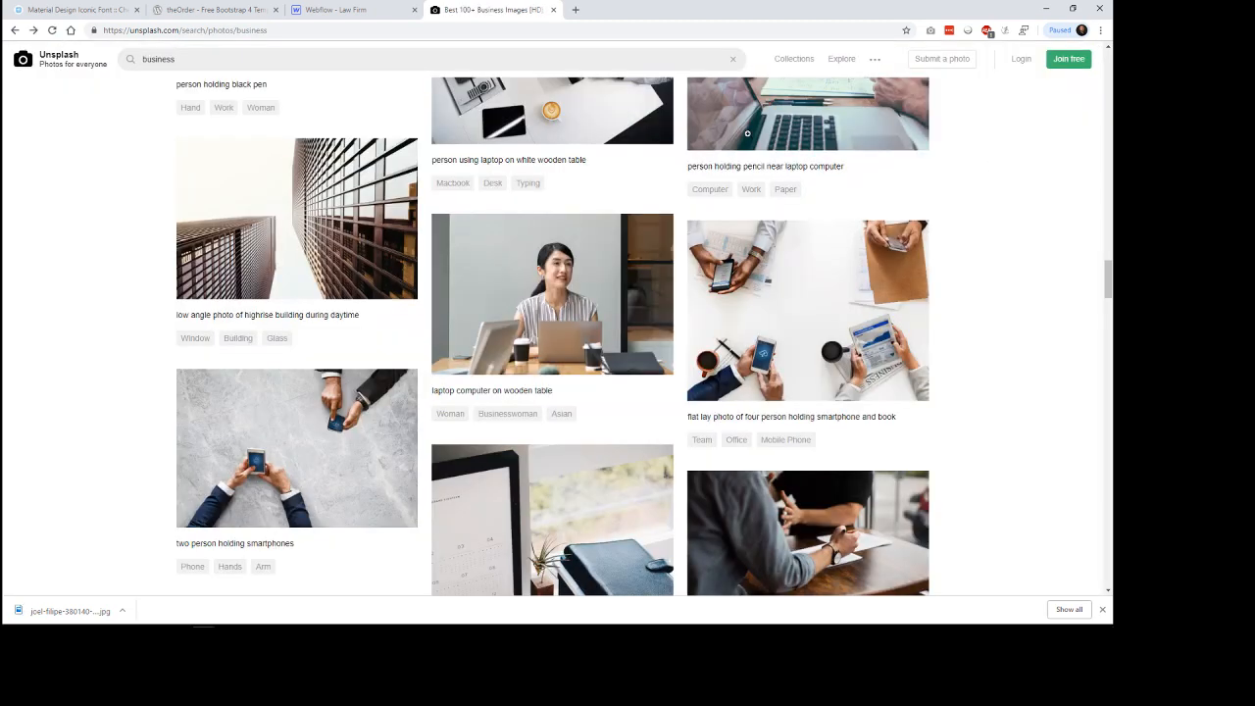
pyautogui.click(1049, 157)
# Switch back to the Webflow project, dismiss the browser's download bar and show the site's assets.
pyautogui.click(399, 14)
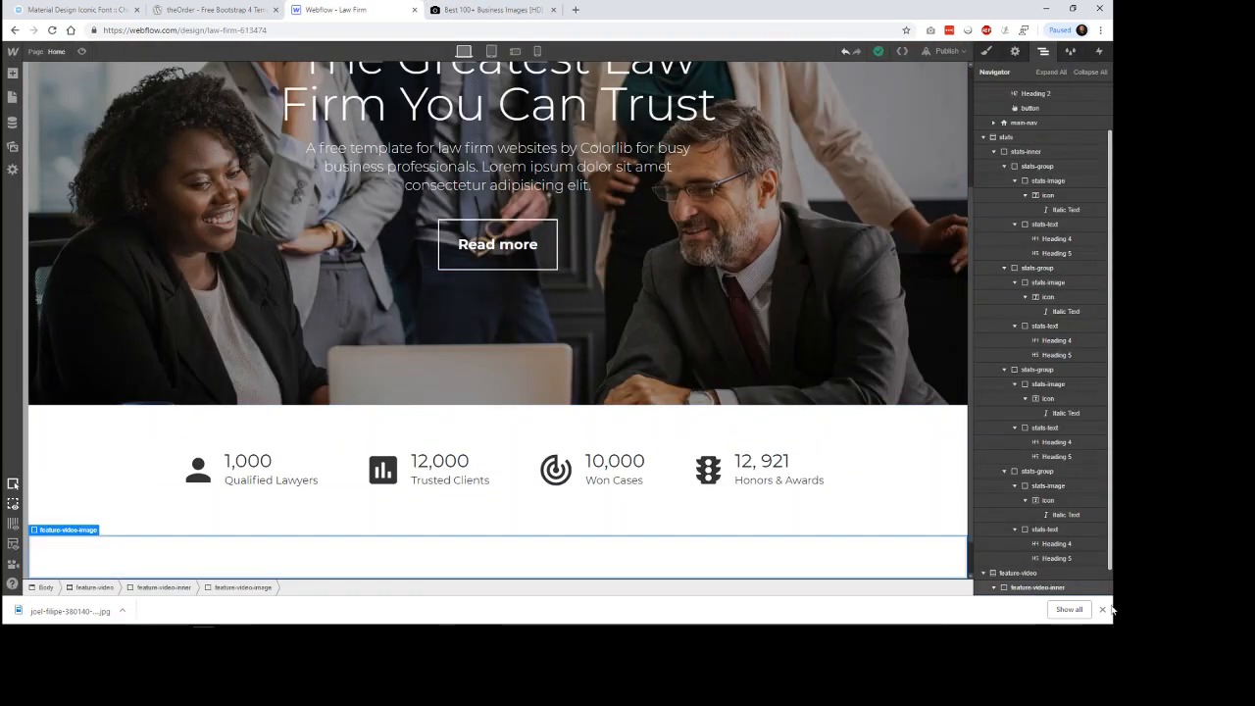
pyautogui.click(1102, 612)
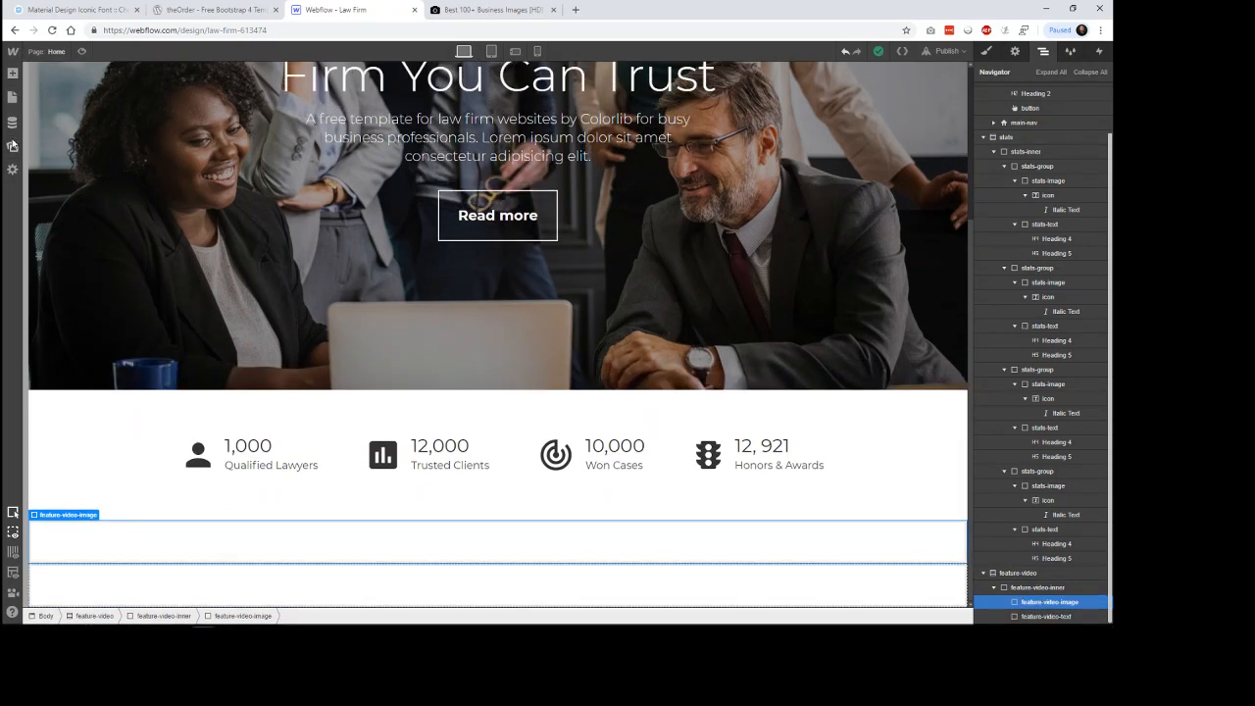
pyautogui.click(12, 147)
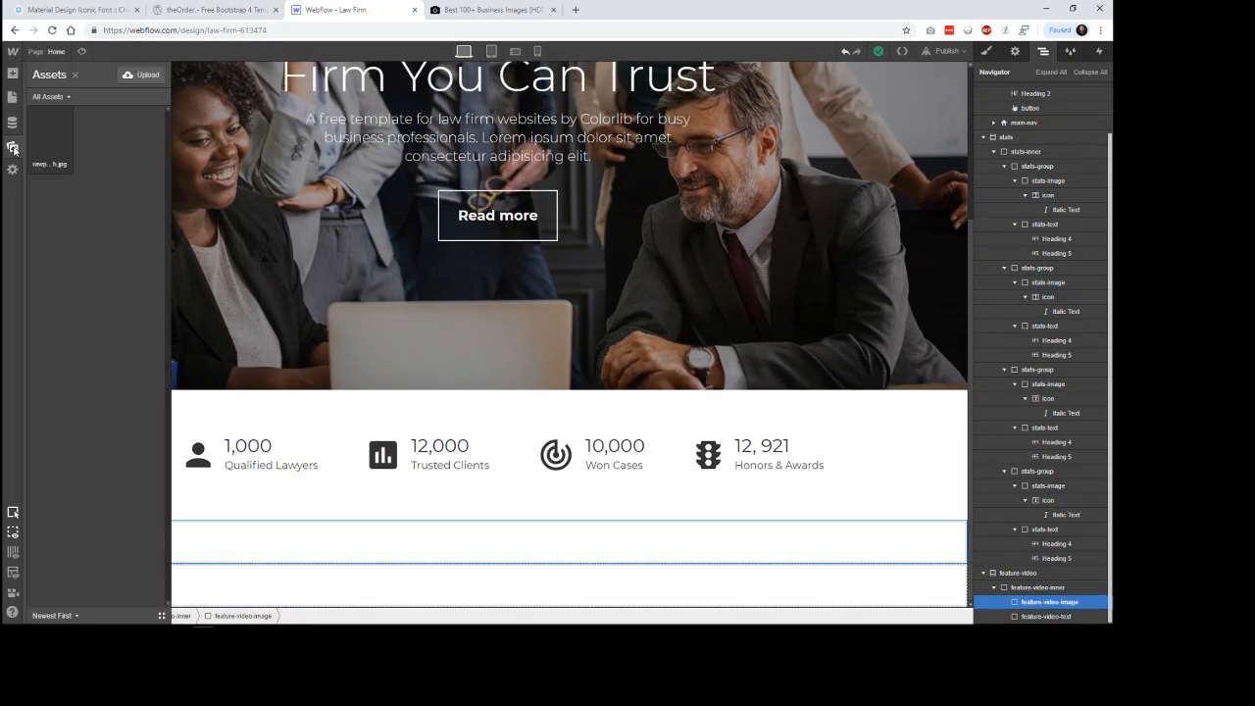
# Try to upload the downloaded highrise building photo from the Desktop to the site's assets.
pyautogui.click(144, 77)
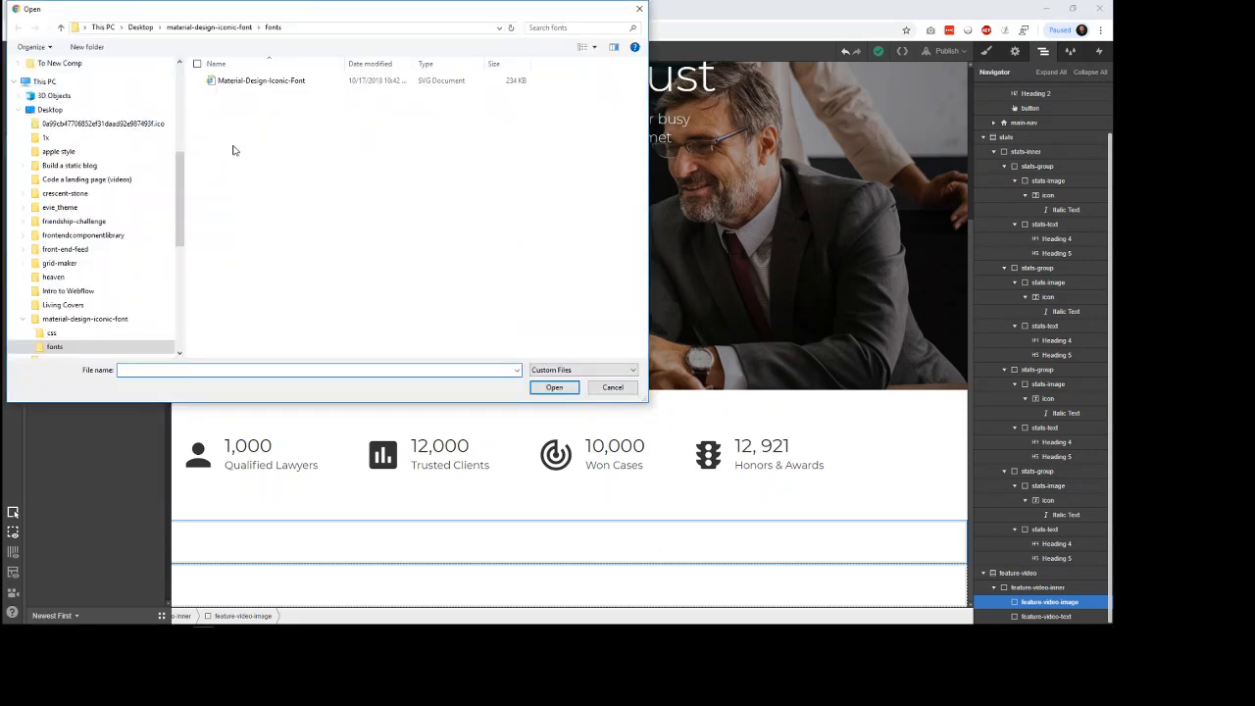
pyautogui.click(138, 28)
pyautogui.scroll(-5, 637, 323)
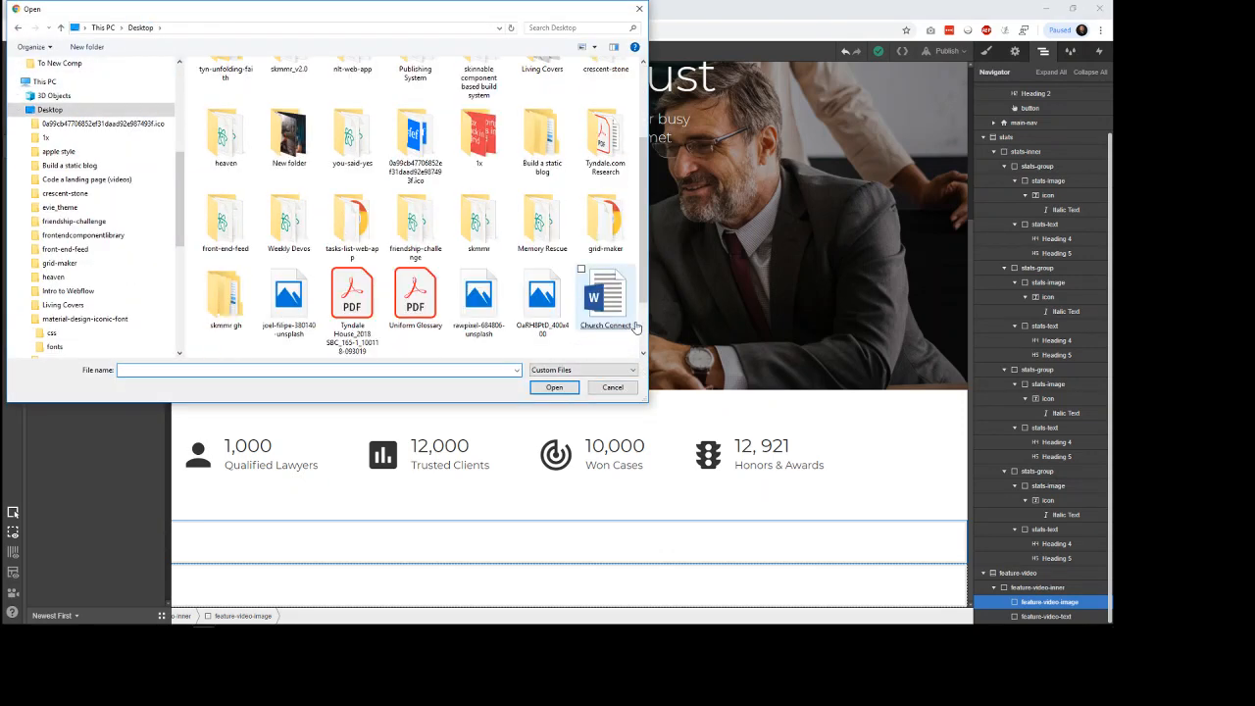
pyautogui.scroll(-1, 644, 338)
pyautogui.doubleClick(289, 215)
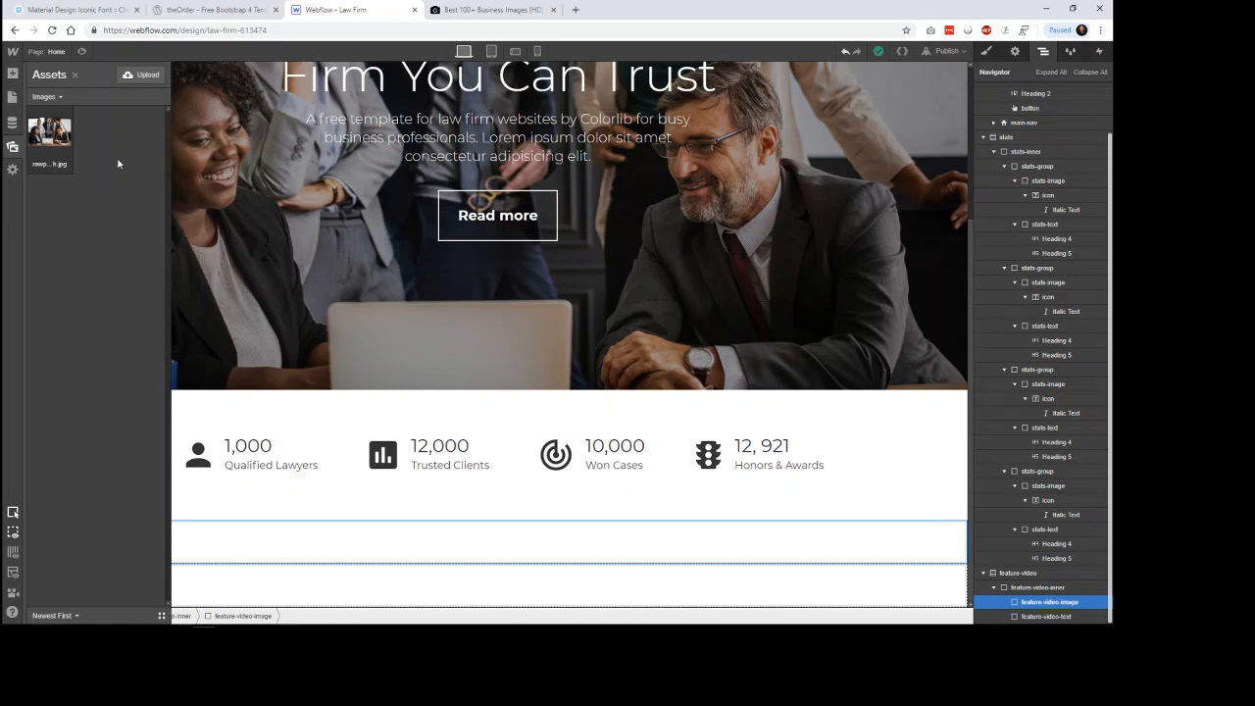
pyautogui.click(142, 75)
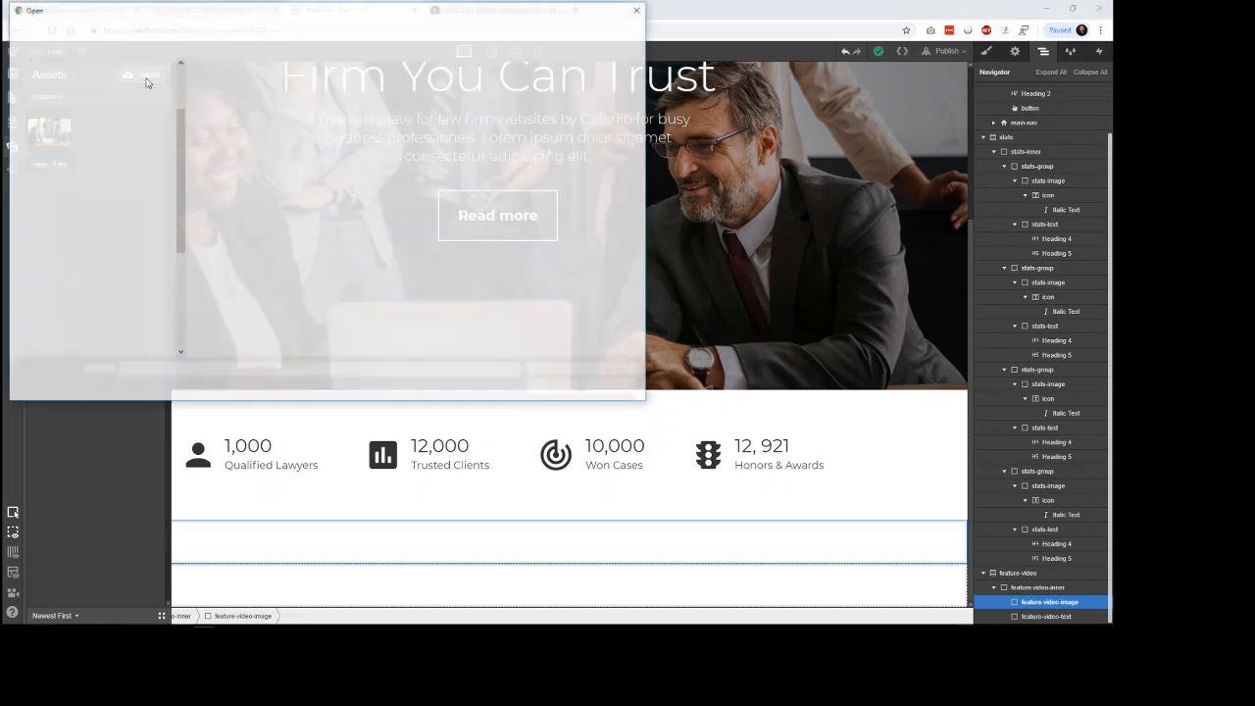
pyautogui.scroll(-3, 412, 285)
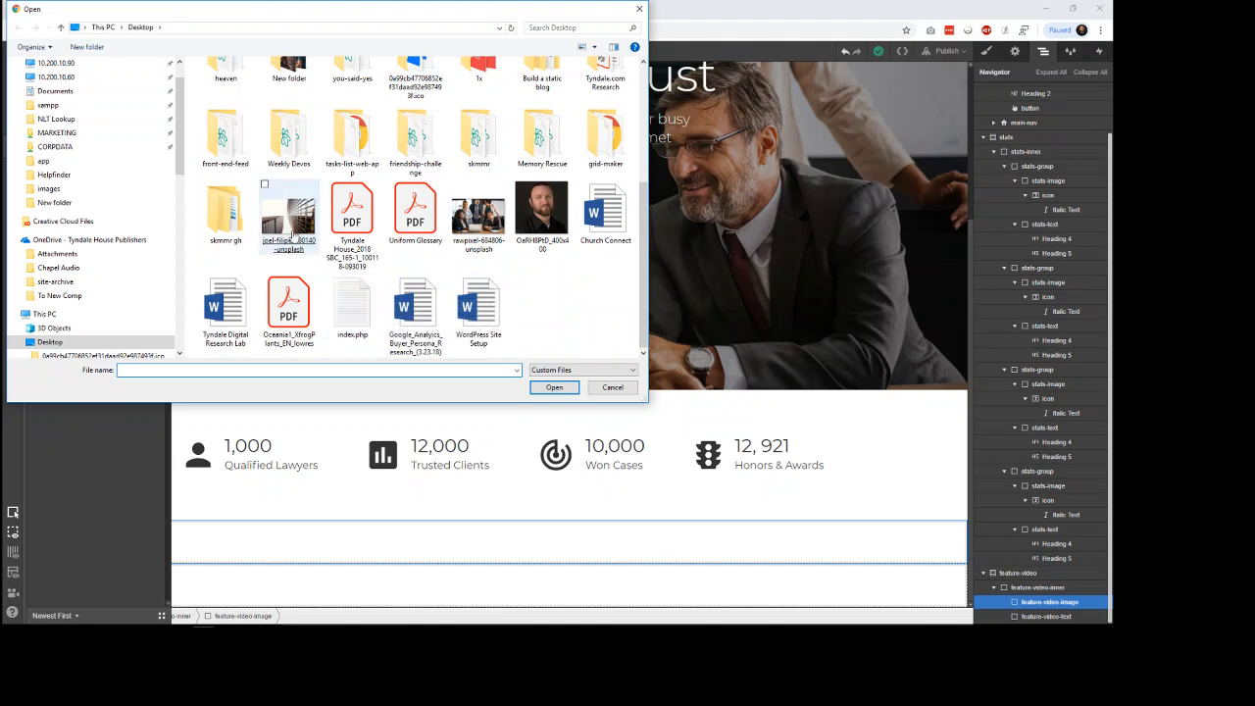
pyautogui.doubleClick(292, 230)
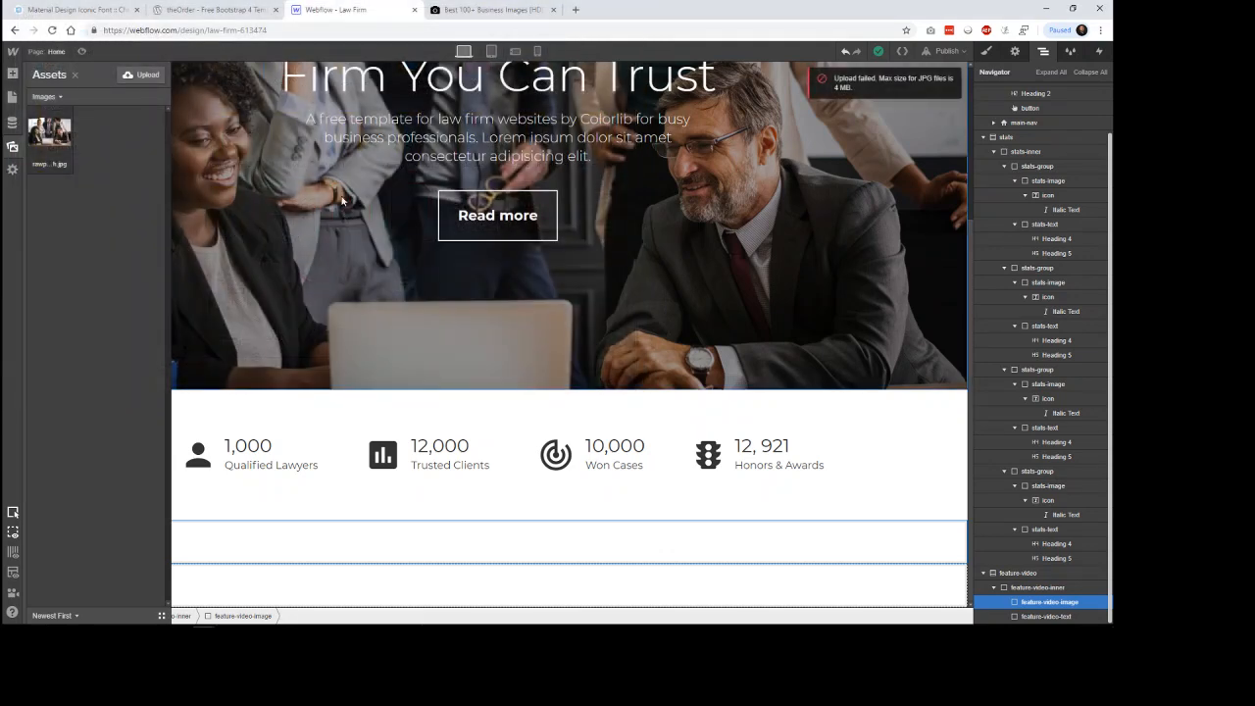
# Switch to FastStone Image Viewer and select the downloaded highrise photo in the Desktop folder.
pyautogui.click(1046, 10)
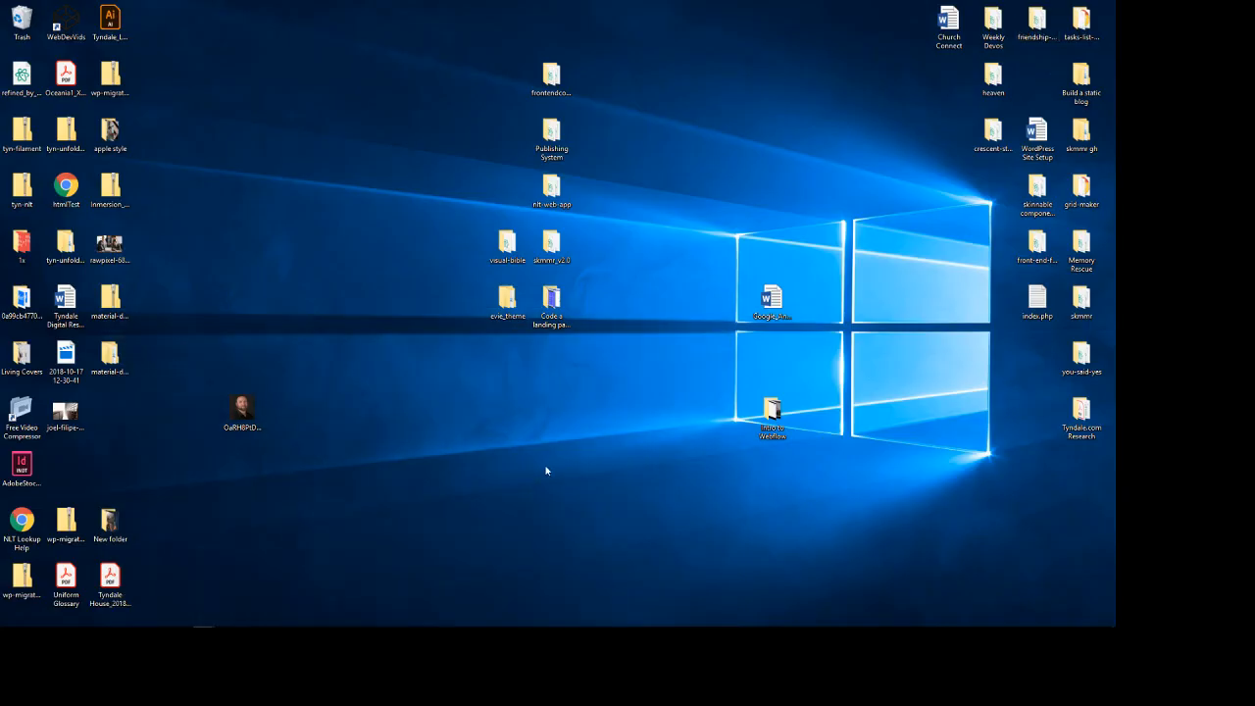
pyautogui.moveTo(175, 625)
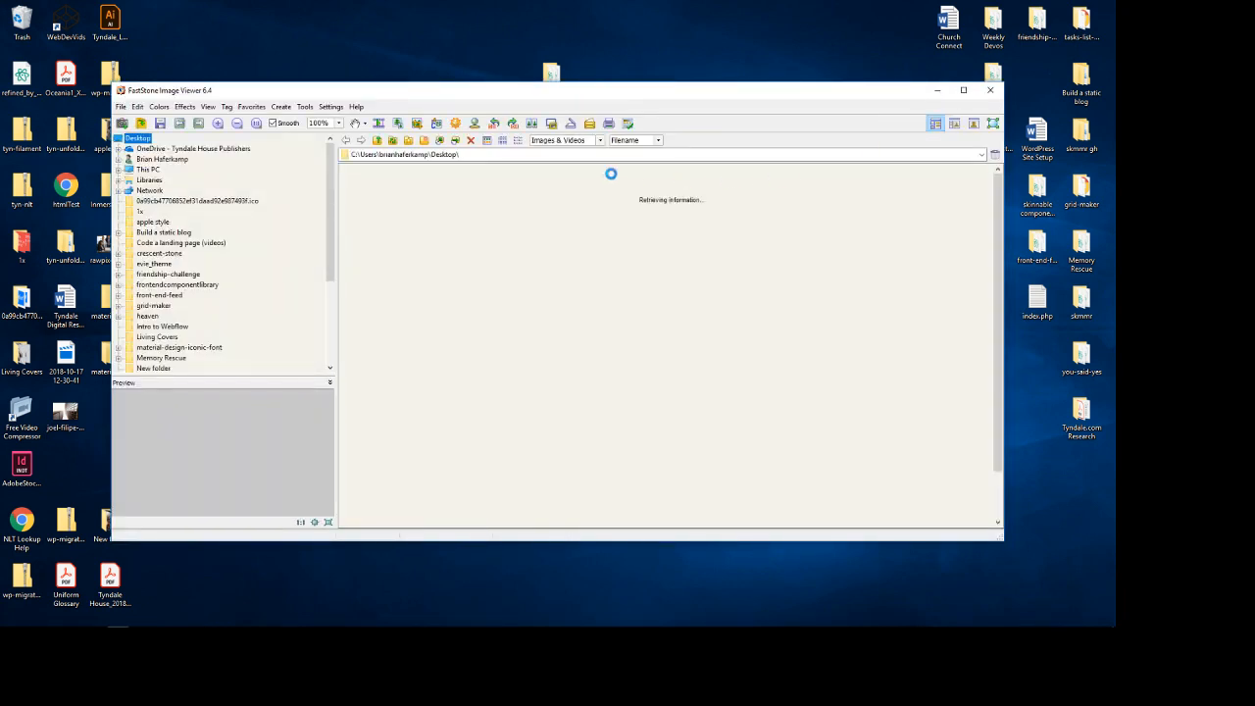
pyautogui.doubleClick(645, 90)
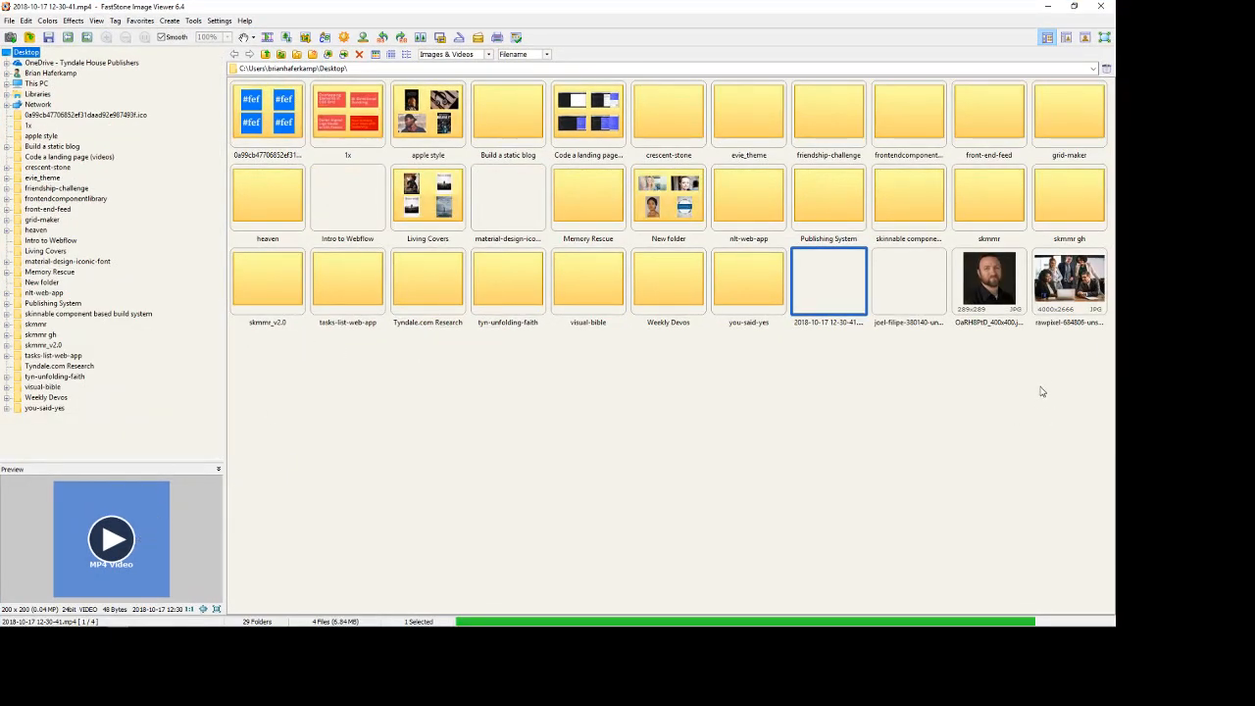
pyautogui.press('Right')
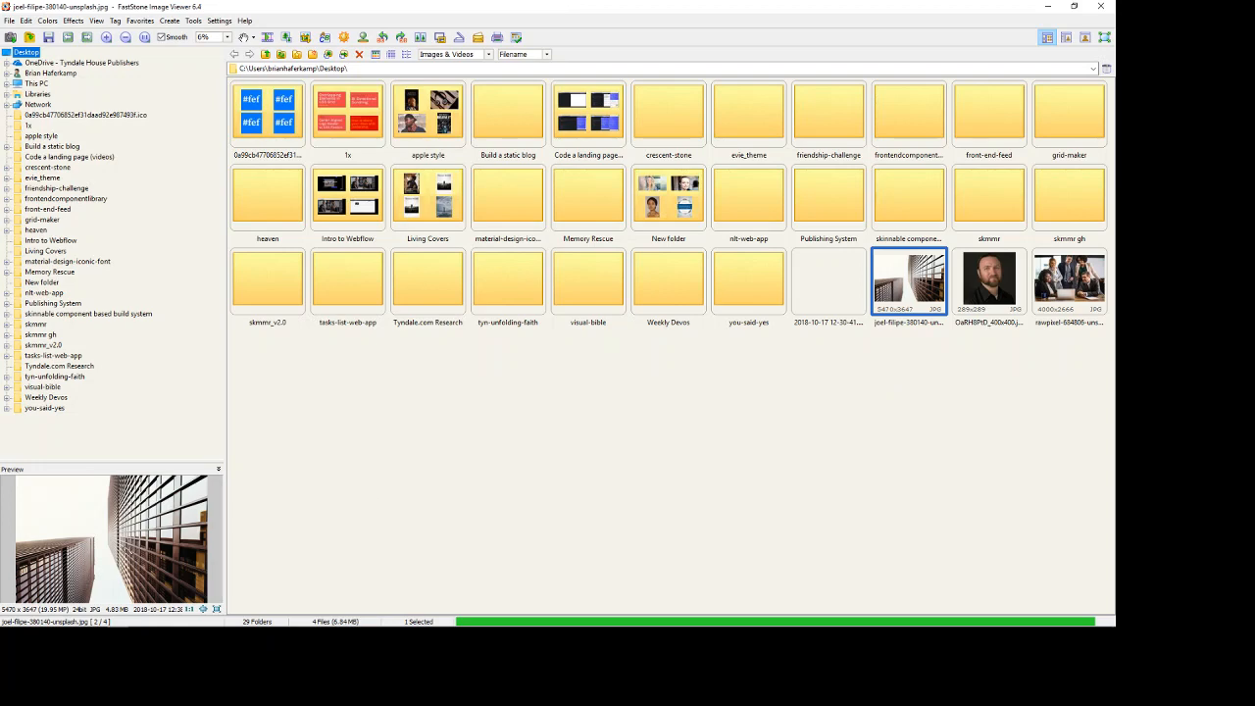
pyautogui.press('x')
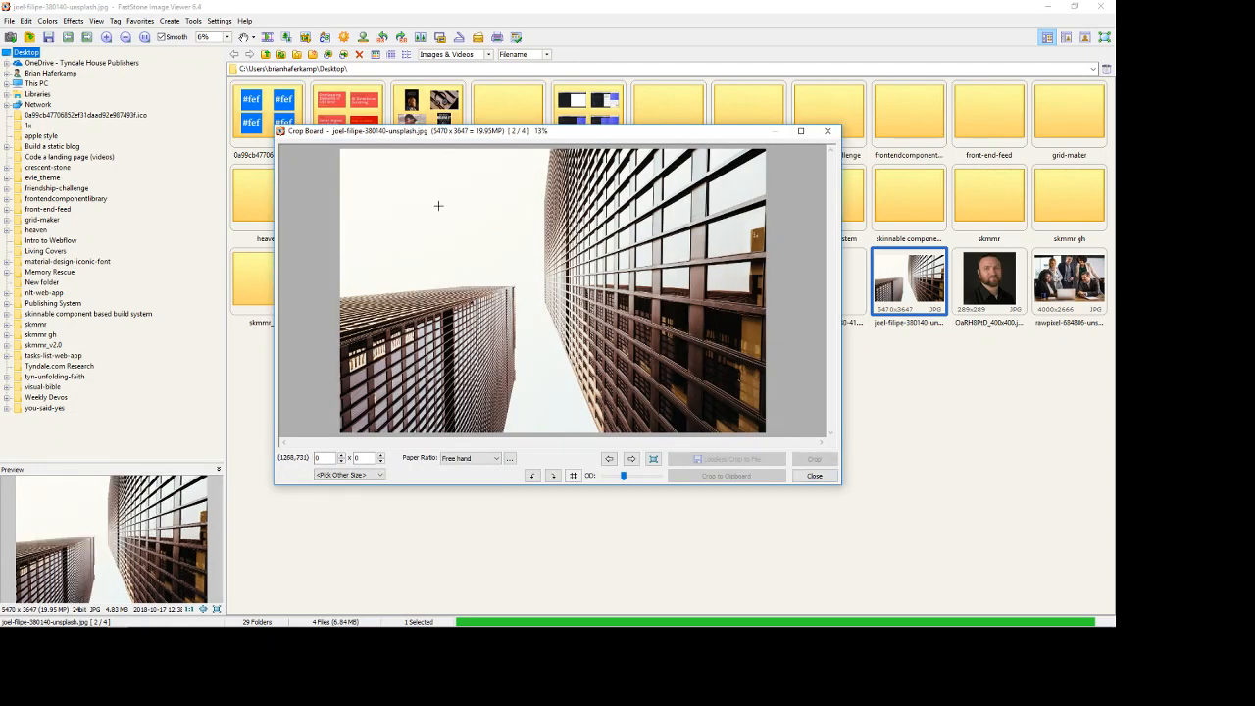
pyautogui.click(815, 475)
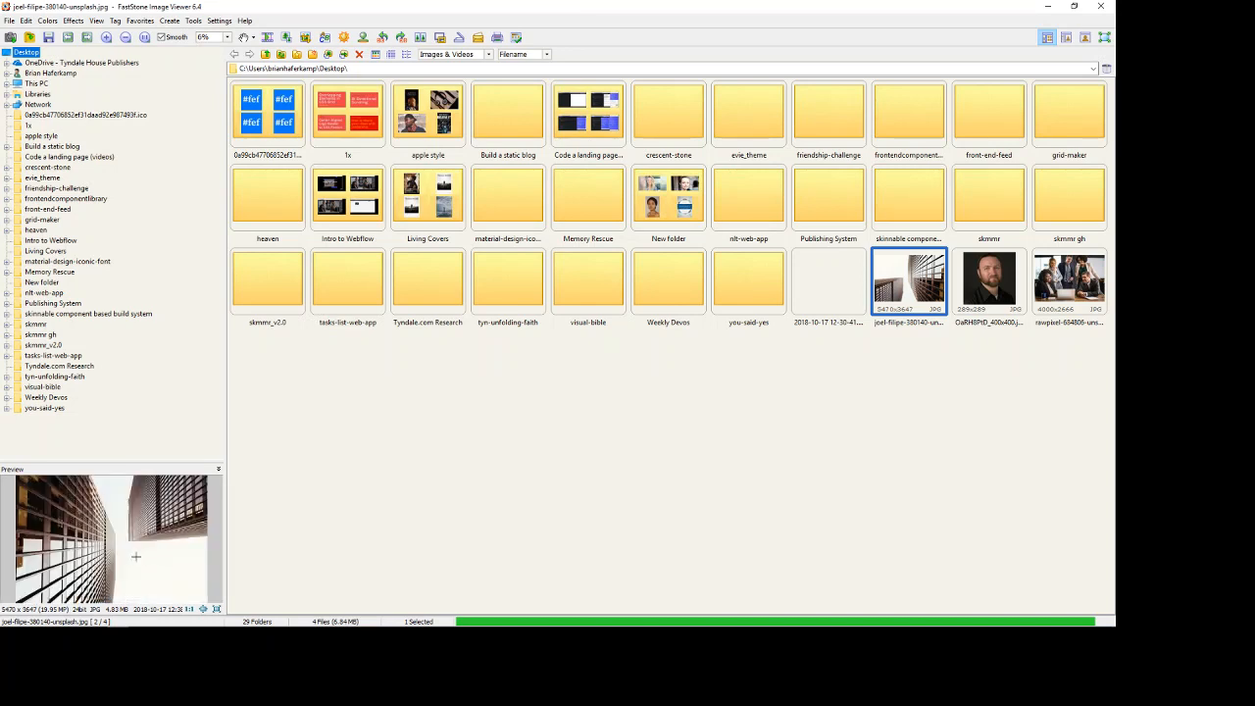
pyautogui.press('l')
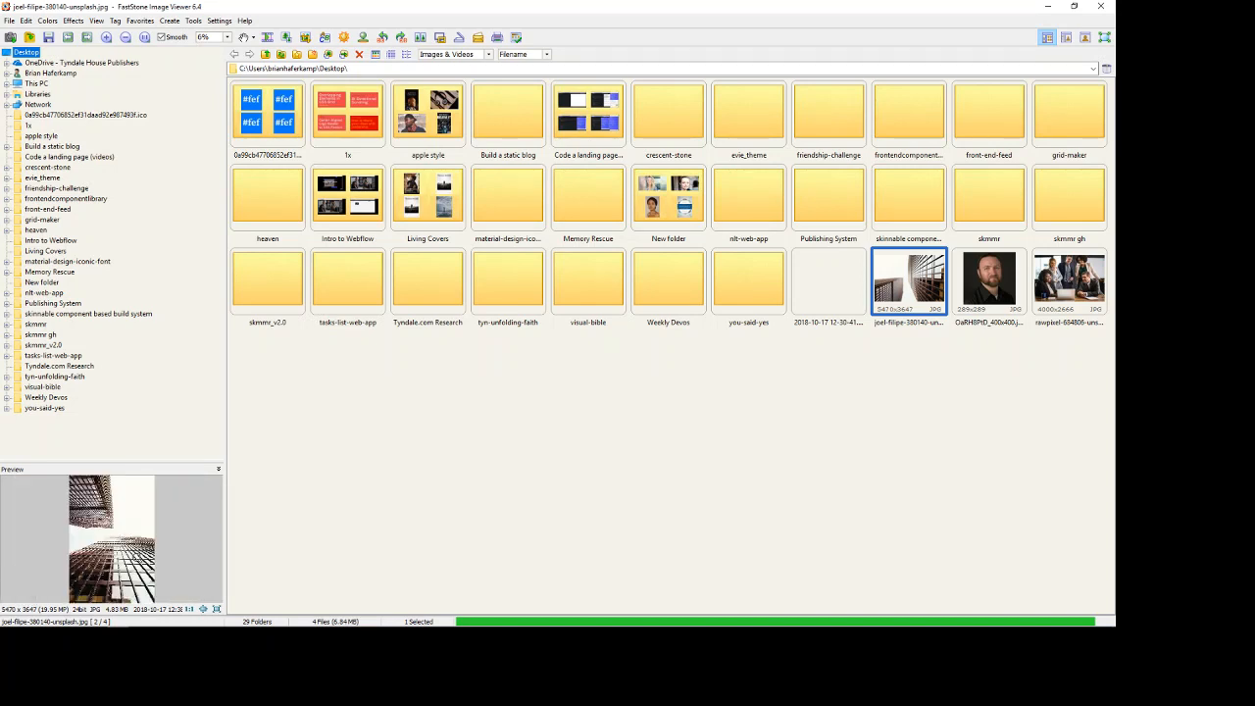
pyautogui.press('r')
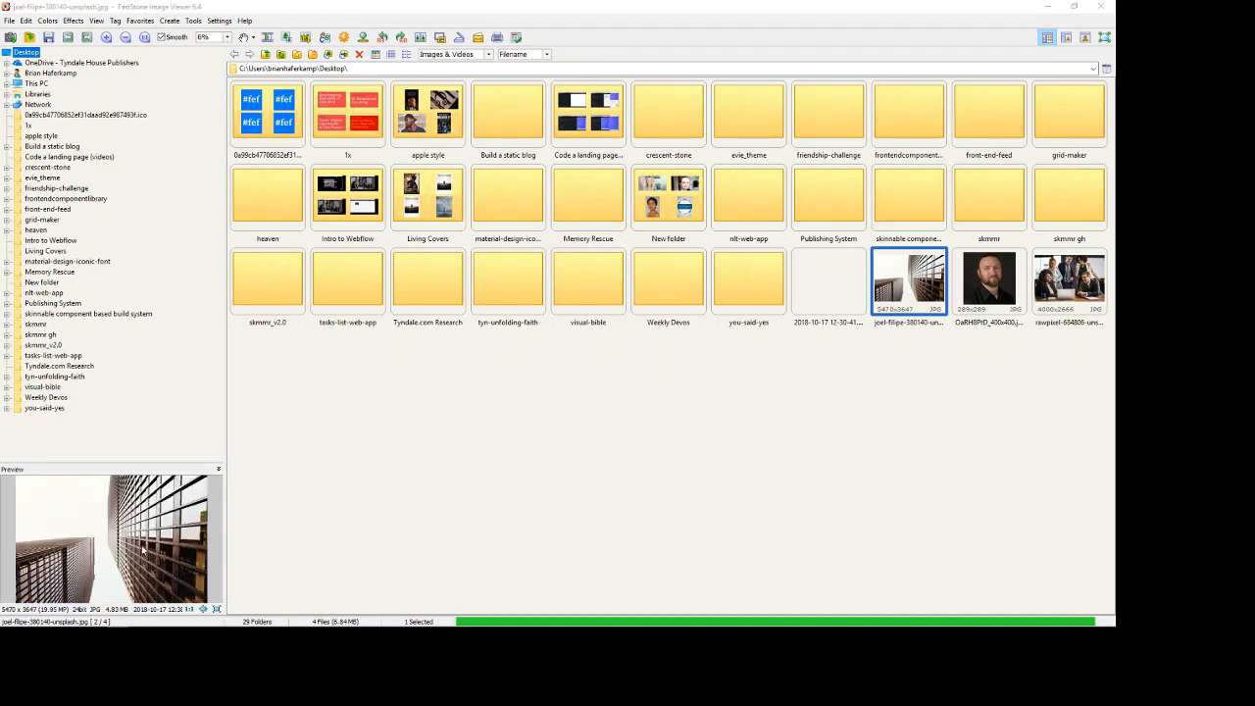
# Resize the highrise photo to 1000 pixels wide with its aspect ratio preserved.
pyautogui.hotkey('ctrl', 'r')
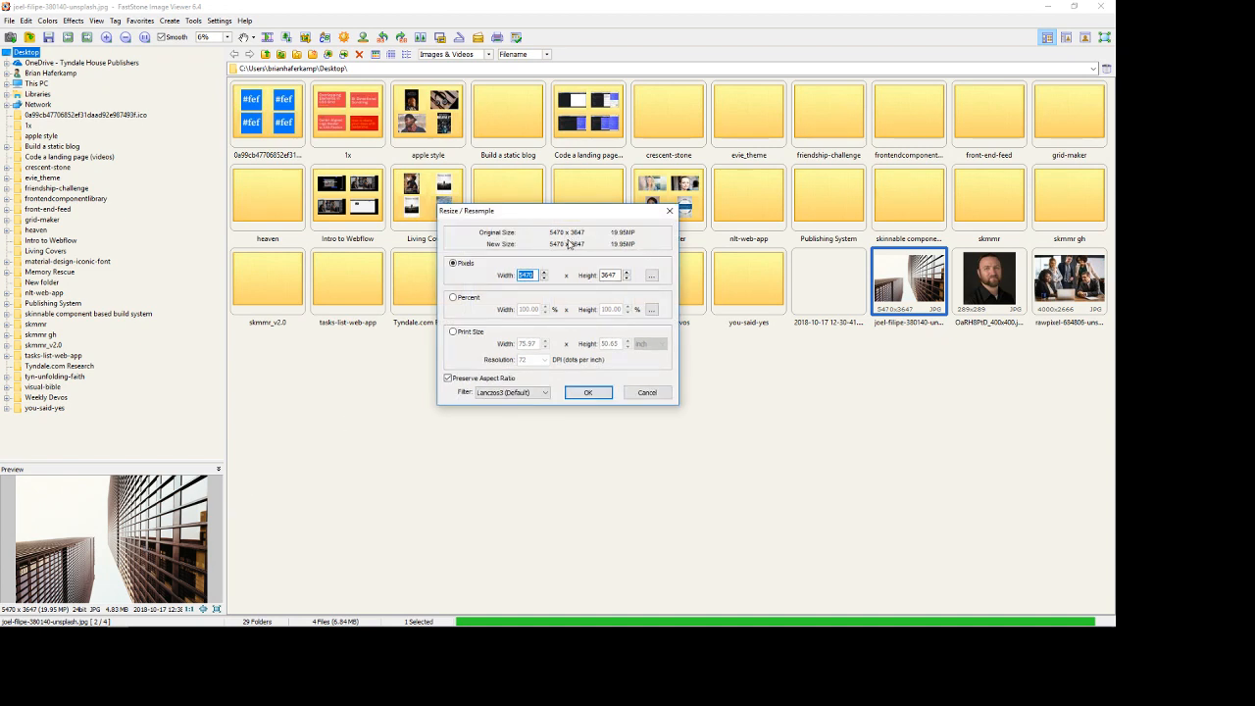
pyautogui.write('200')
pyautogui.write('000')
pyautogui.click(588, 392)
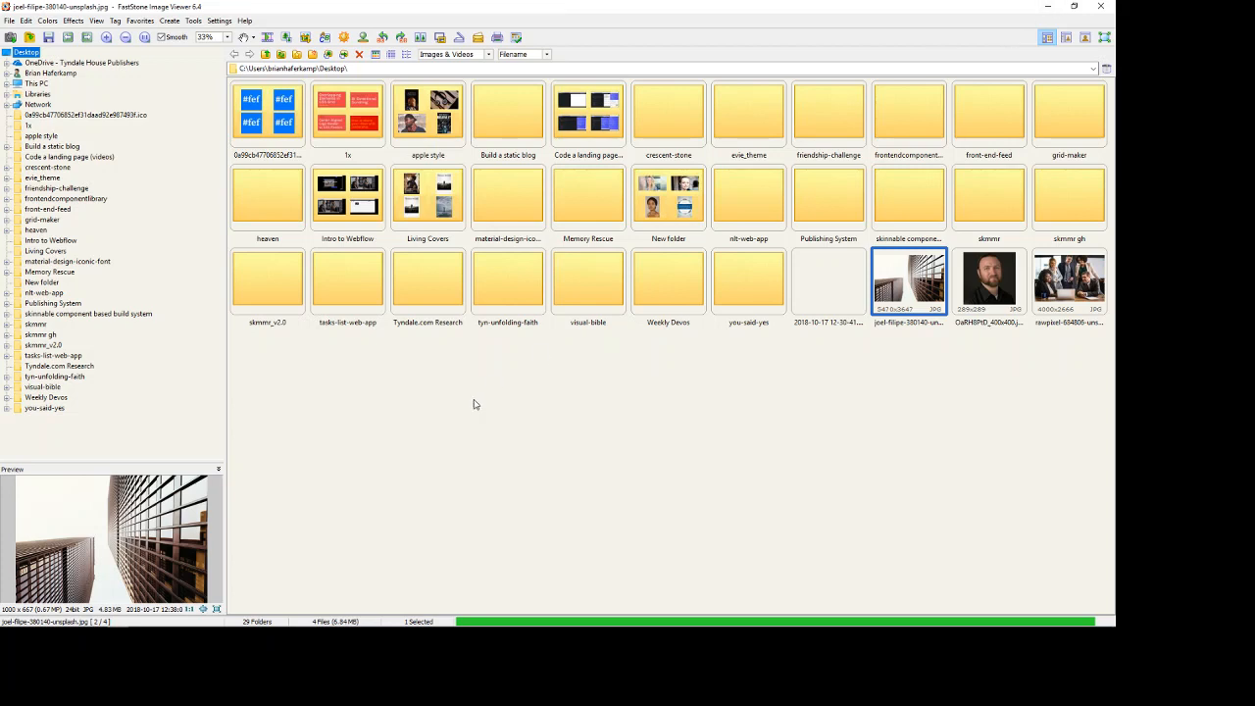
# Save the resized highrise photo as a JPEG on the Desktop, replacing the original file.
pyautogui.hotkey('ctrl', 's')
pyautogui.scroll(-3, 712, 368)
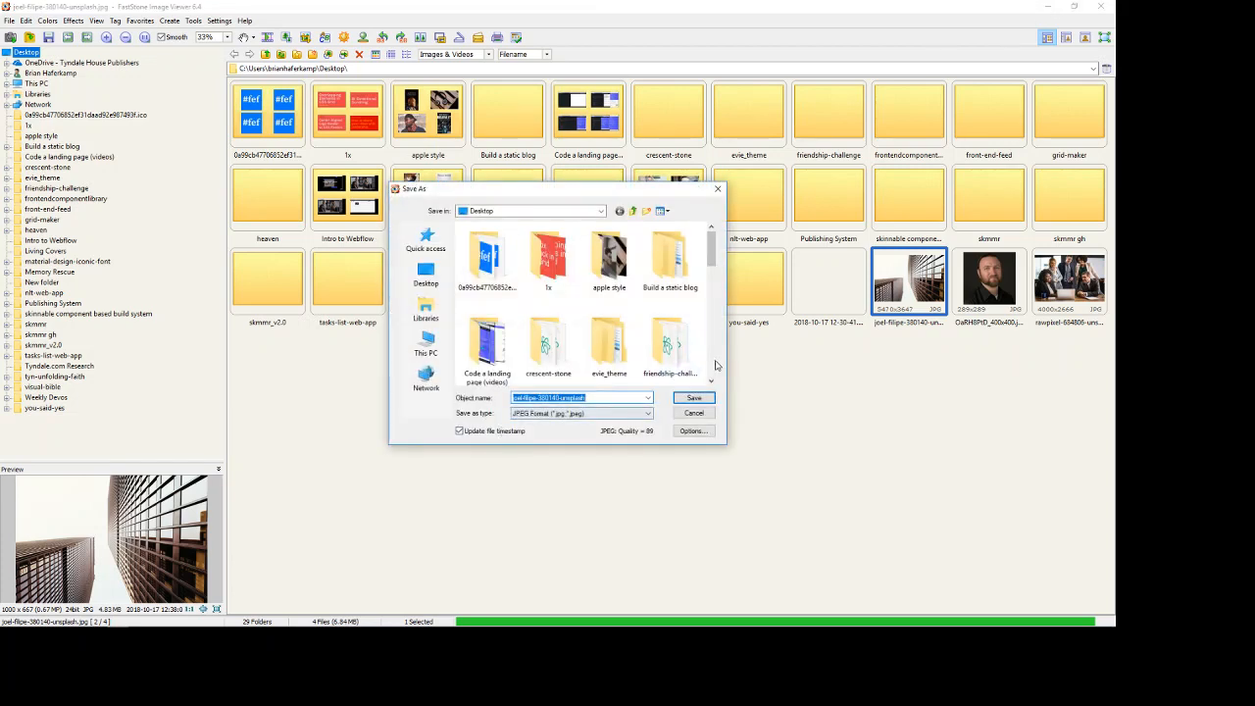
pyautogui.scroll(-5, 711, 368)
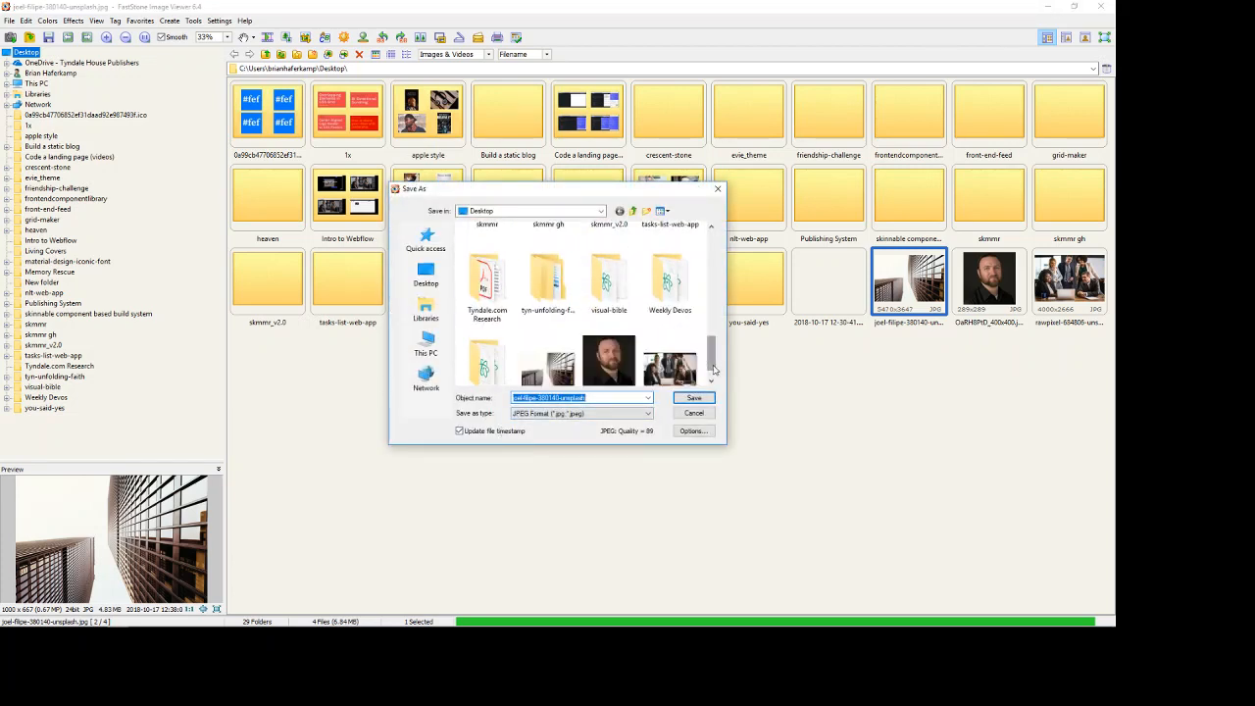
pyautogui.scroll(-1, 713, 369)
pyautogui.doubleClick(548, 351)
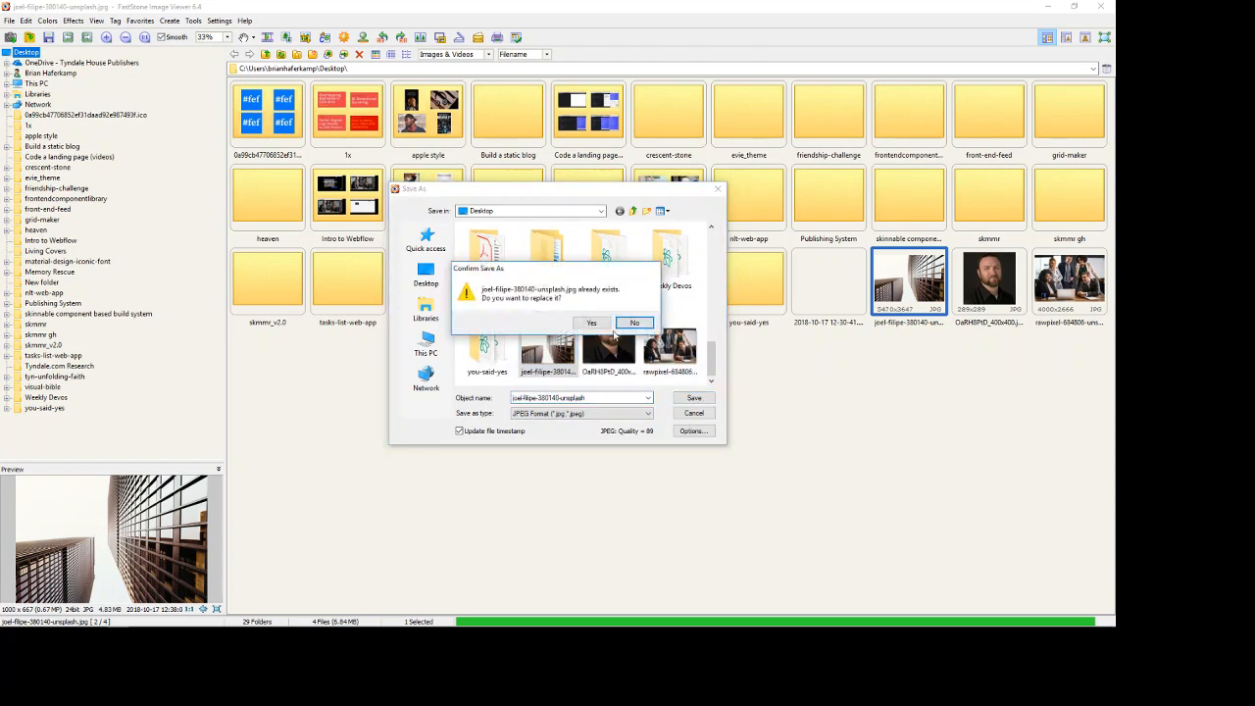
pyautogui.click(591, 323)
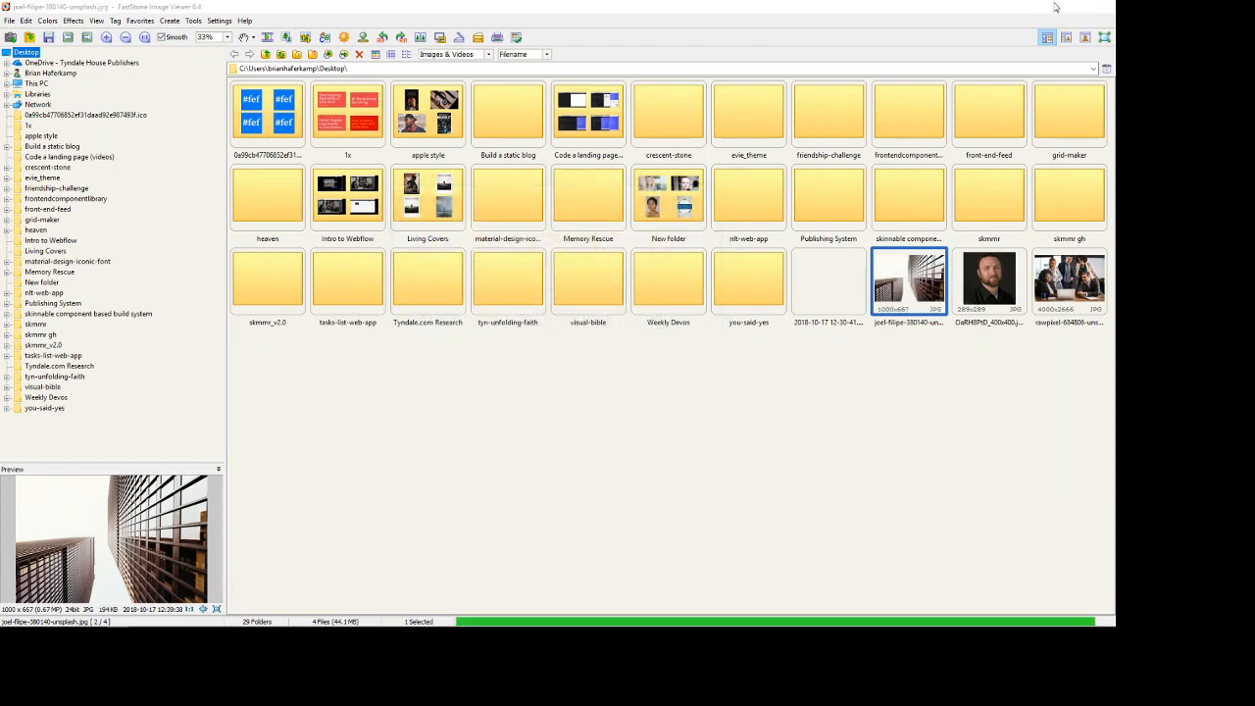
# Return to Webflow in the browser and upload the resized highrise photo from the Desktop to the site's assets.
pyautogui.click(1055, 7)
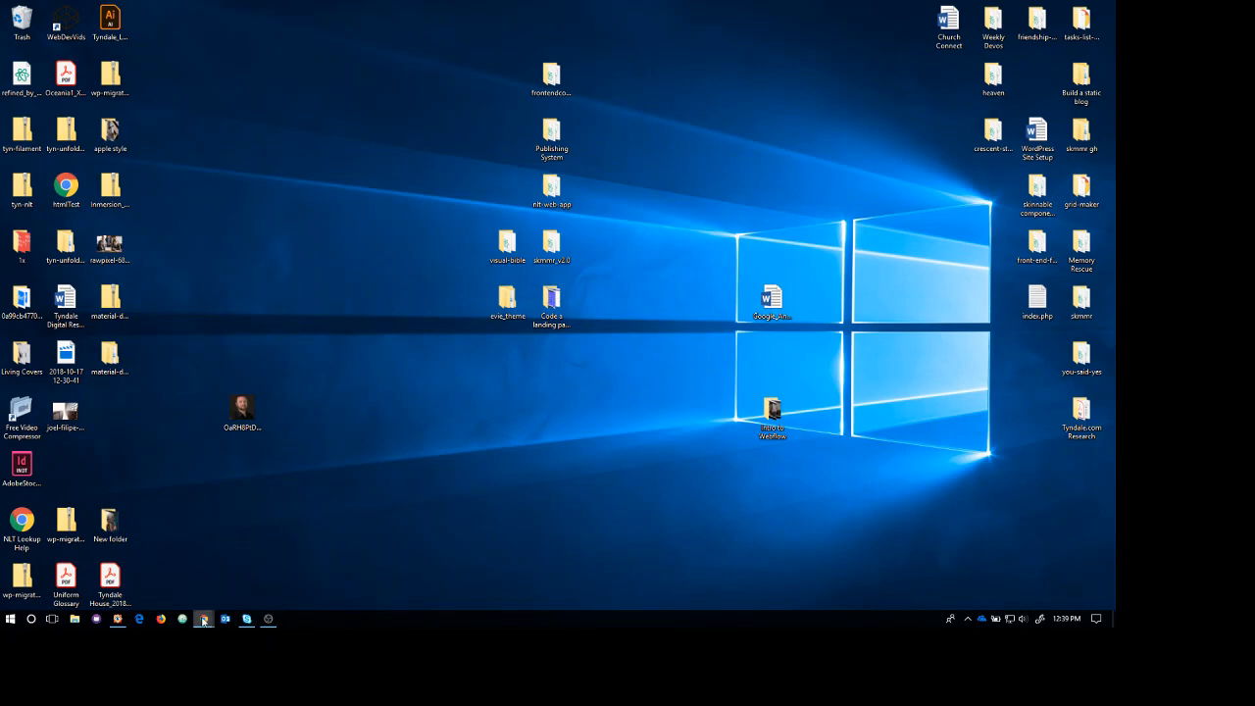
pyautogui.click(166, 568)
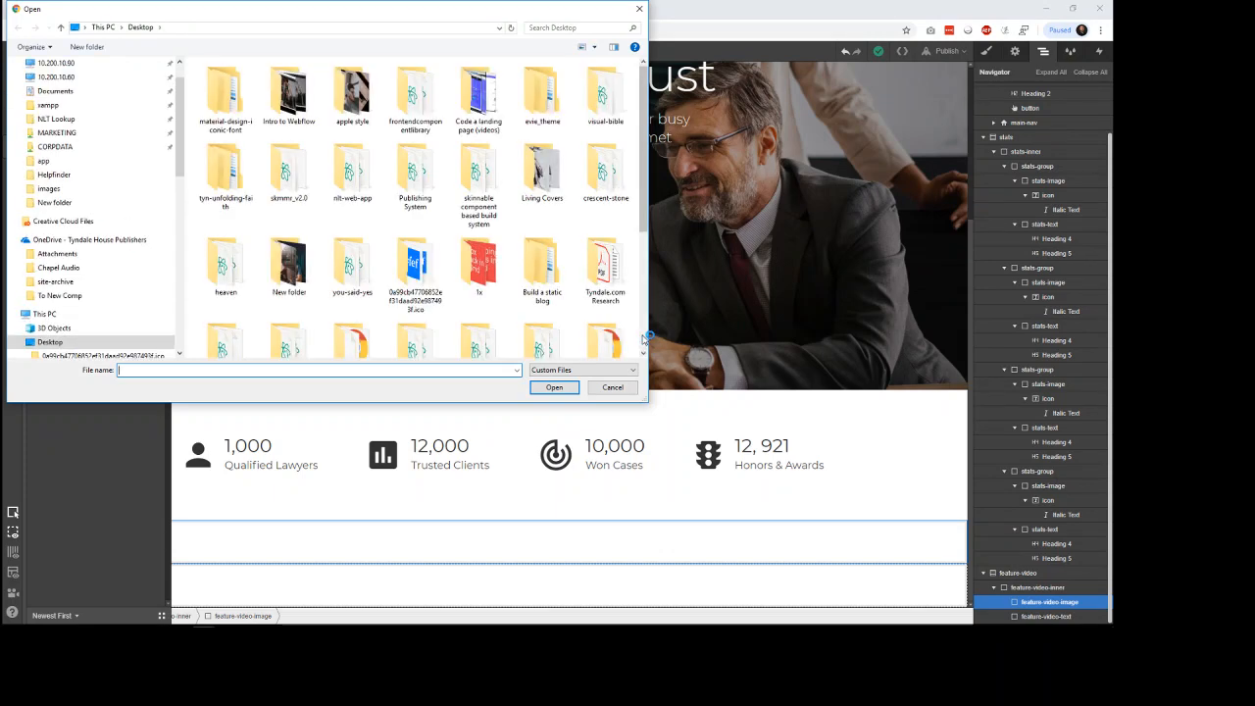
pyautogui.click(644, 340)
pyautogui.doubleClick(490, 253)
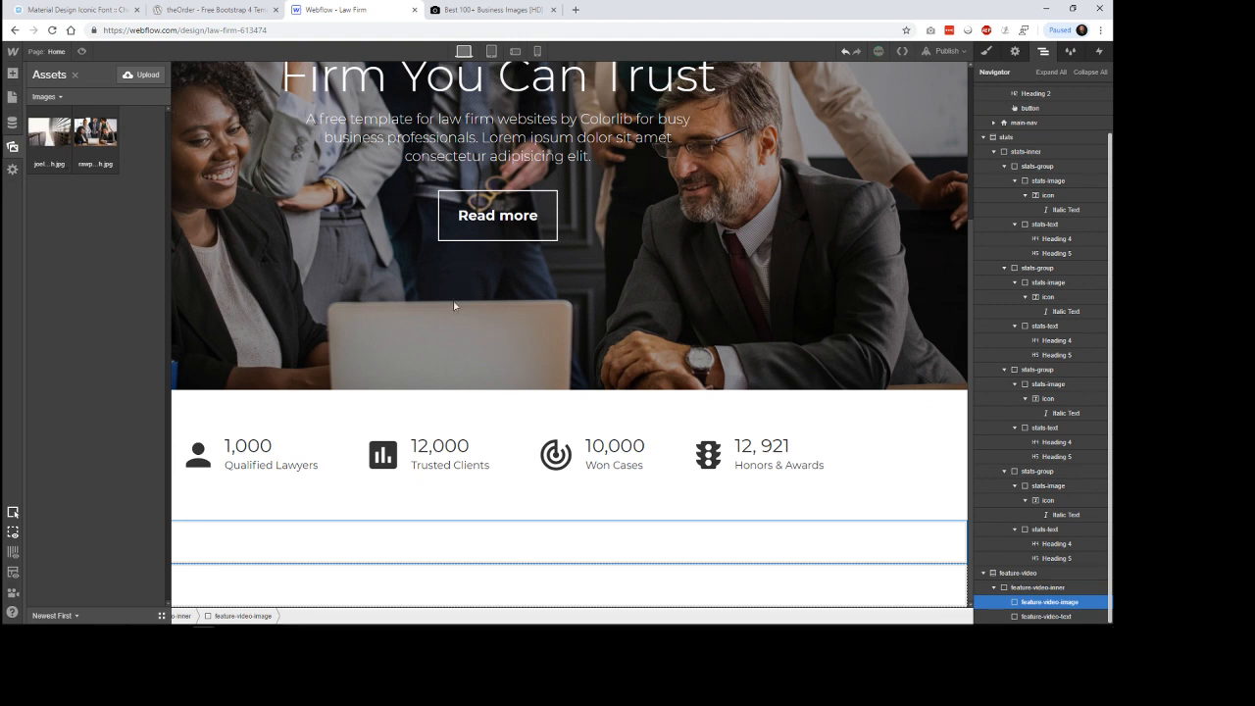
# Collapse the element tree, expand the feature-video section and place the highrise photo inside its feature-video-image div.
pyautogui.click(1089, 71)
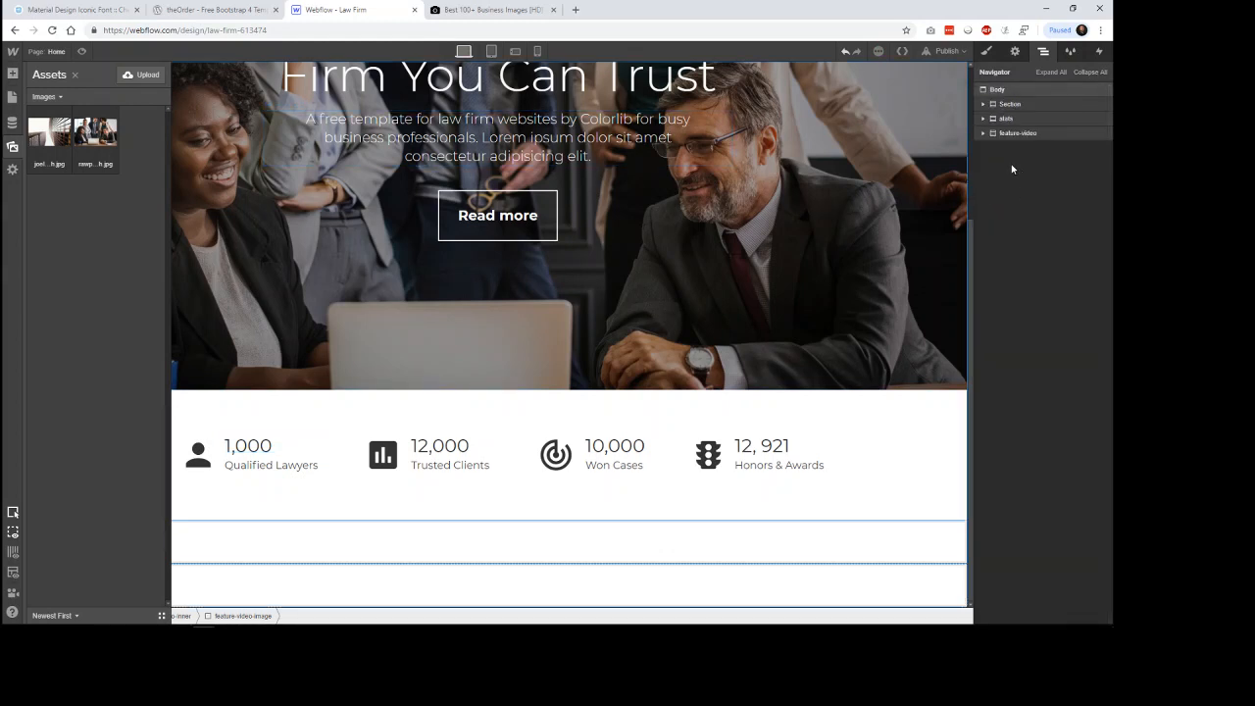
pyautogui.click(983, 133)
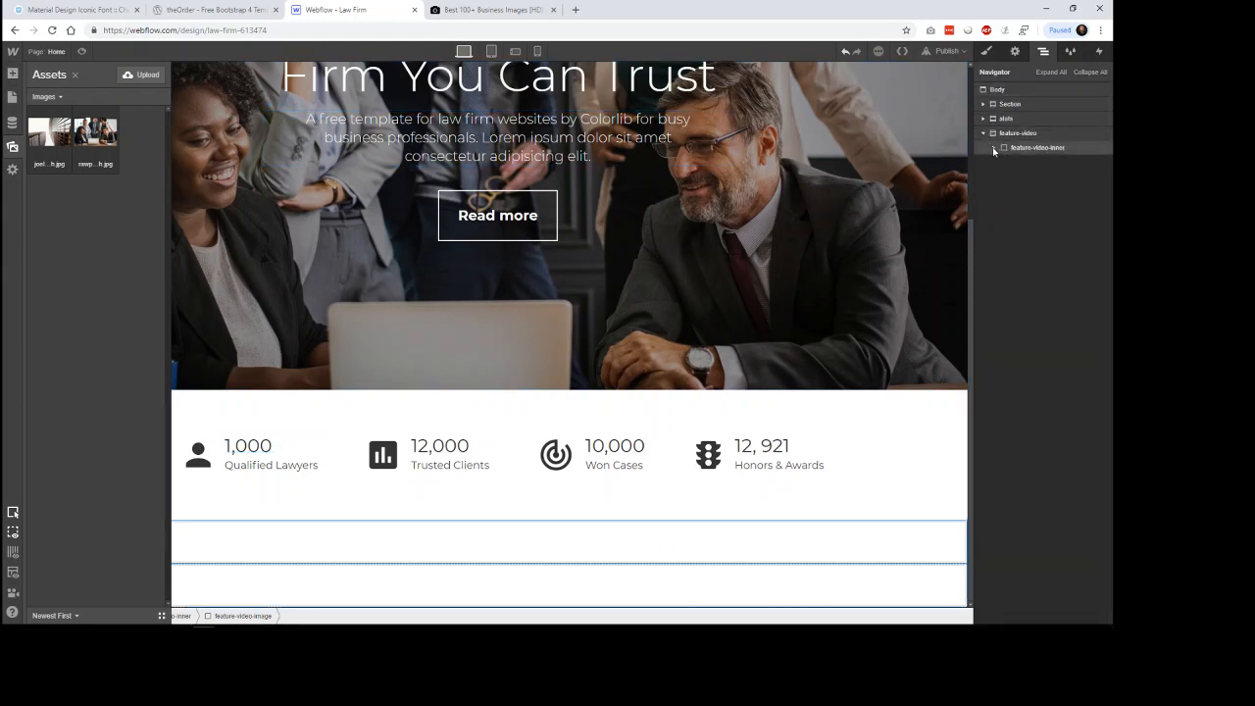
pyautogui.click(993, 148)
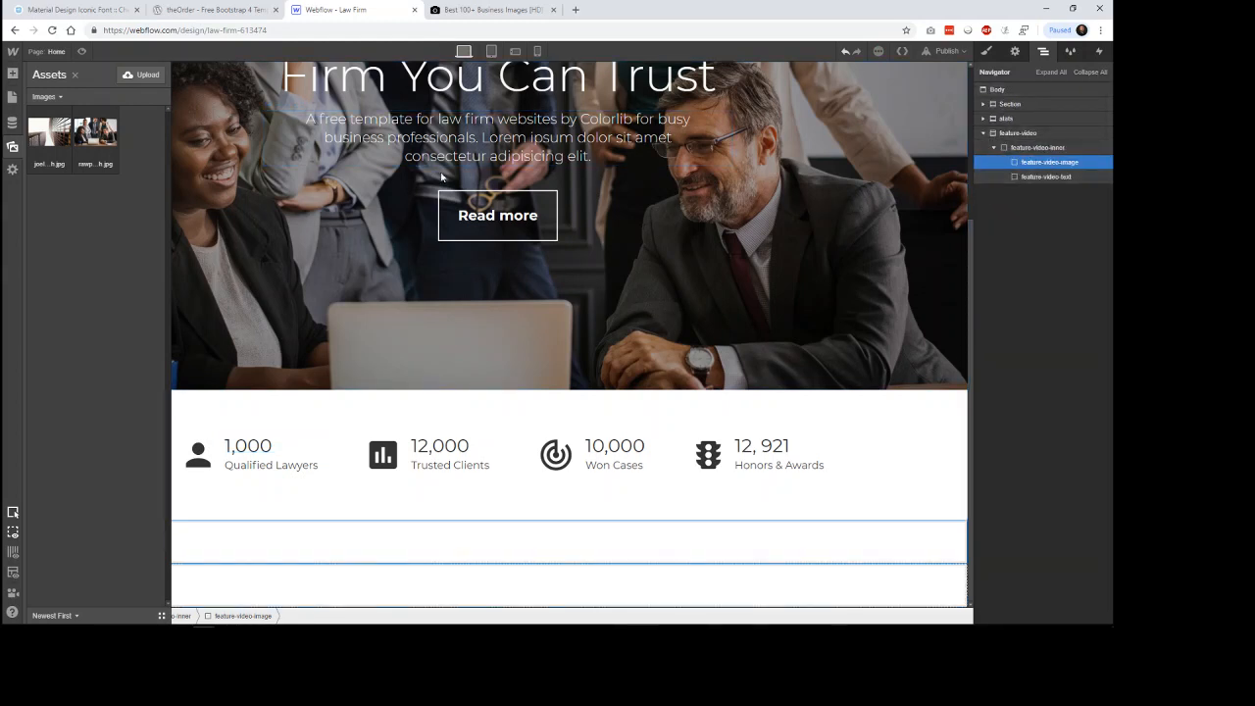
pyautogui.moveTo(48, 140); pyautogui.dragTo(1063, 250)
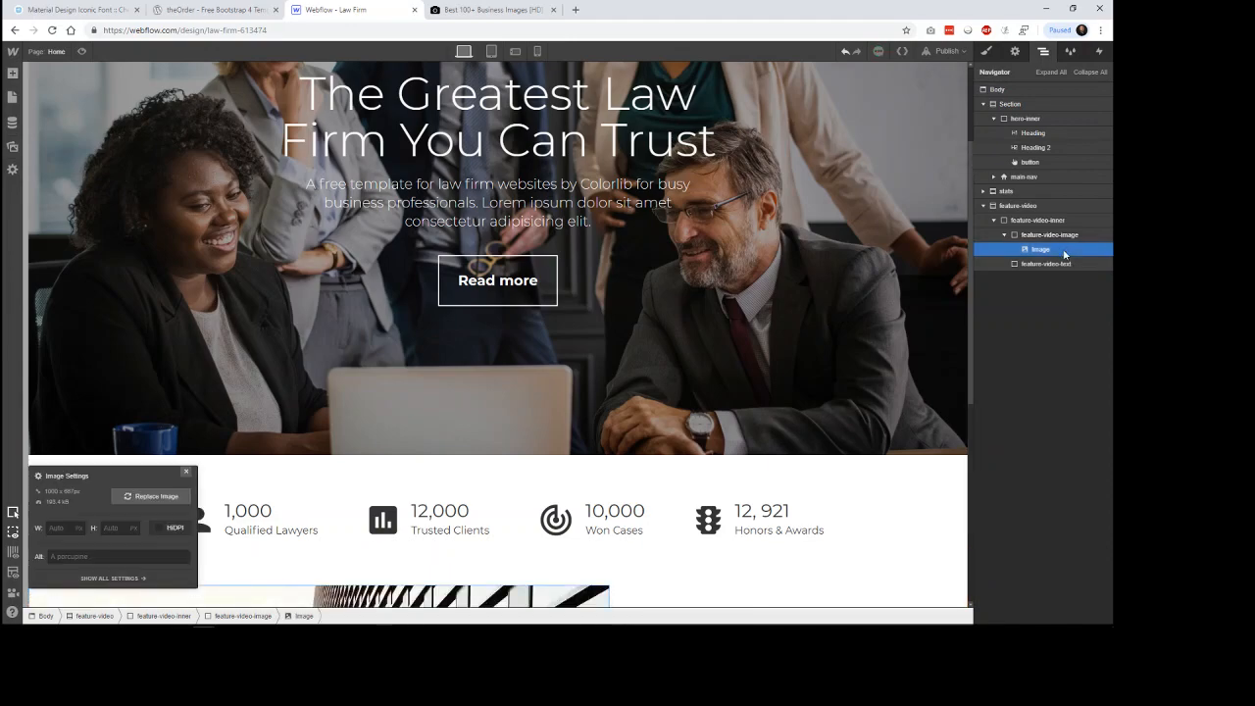
pyautogui.scroll(-5, 413, 335)
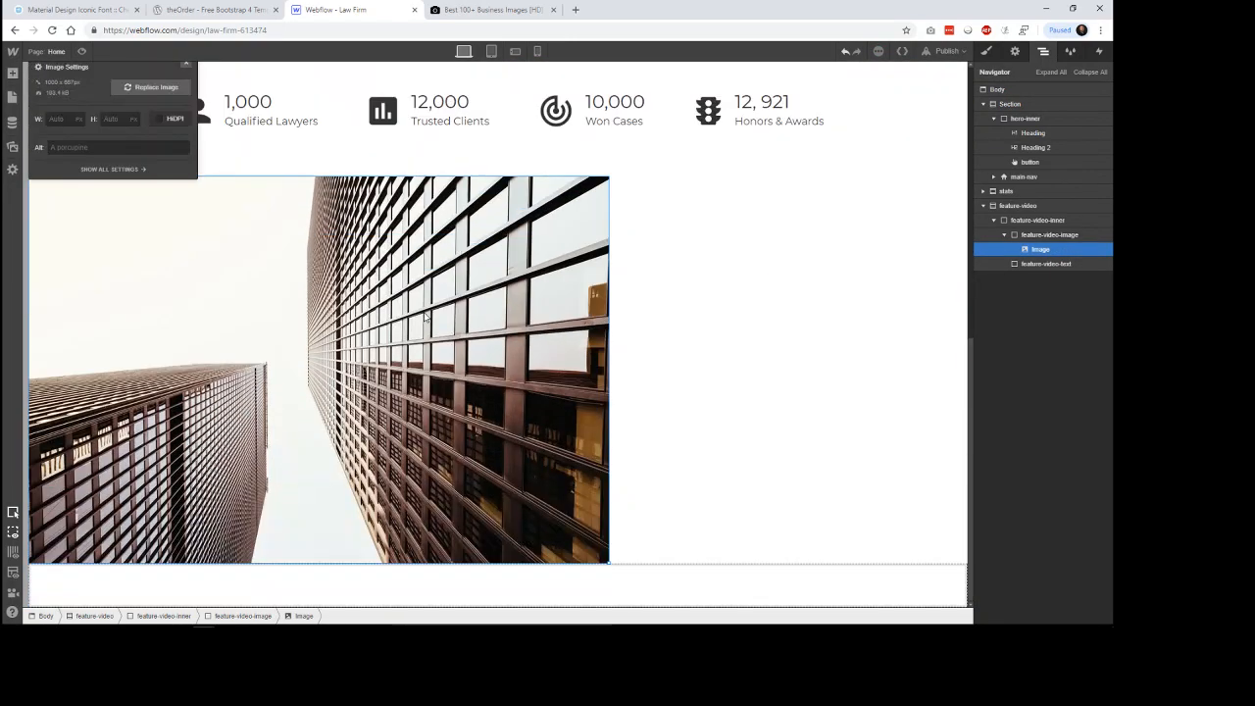
pyautogui.scroll(2, 425, 318)
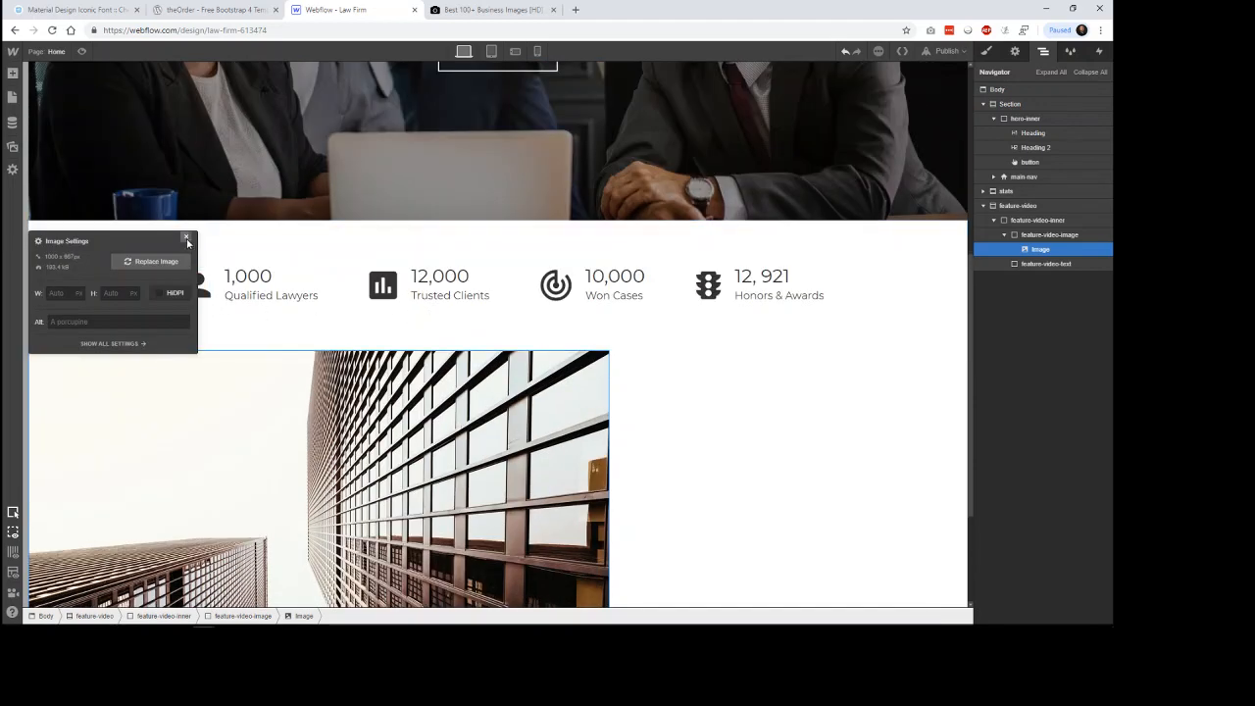
# Select the feature-video-text div and copy the heading "Founder in 1856, Our Agency has over 175 lawyers" from the theOrder reference page.
pyautogui.click(1062, 264)
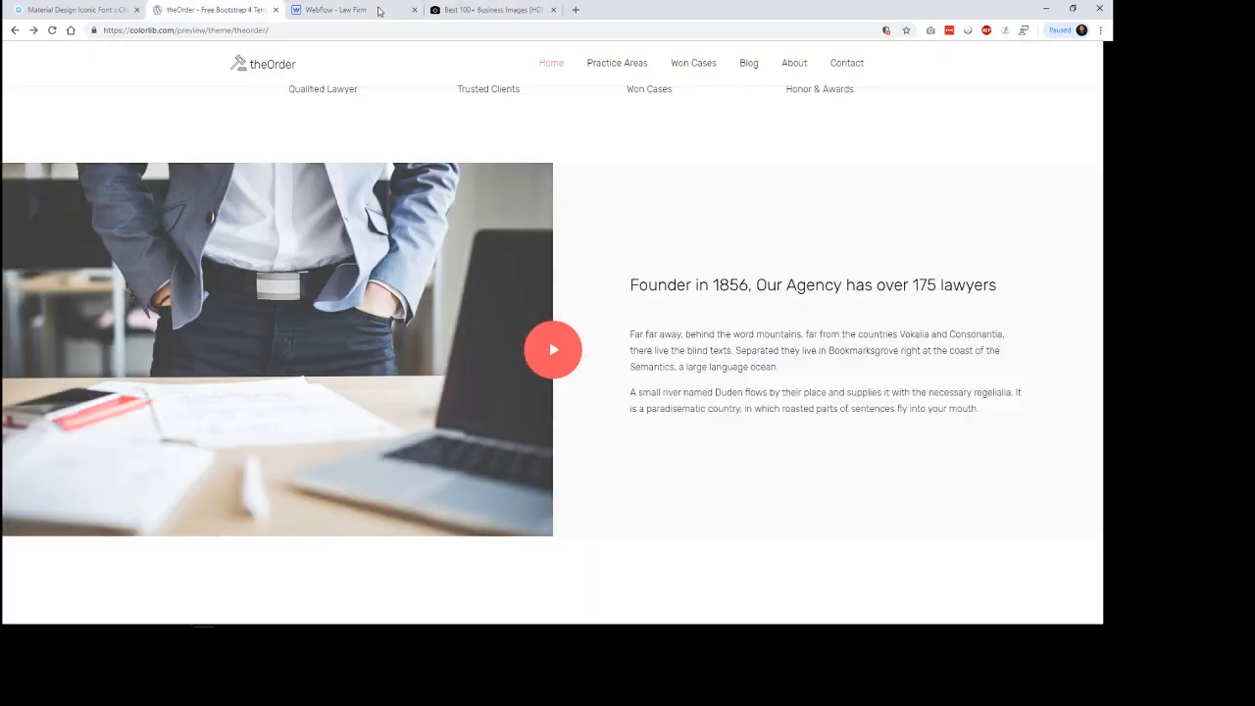
pyautogui.click(211, 10)
pyautogui.moveTo(632, 287); pyautogui.dragTo(1009, 284)
pyautogui.hotkey('ctrl', 'c')
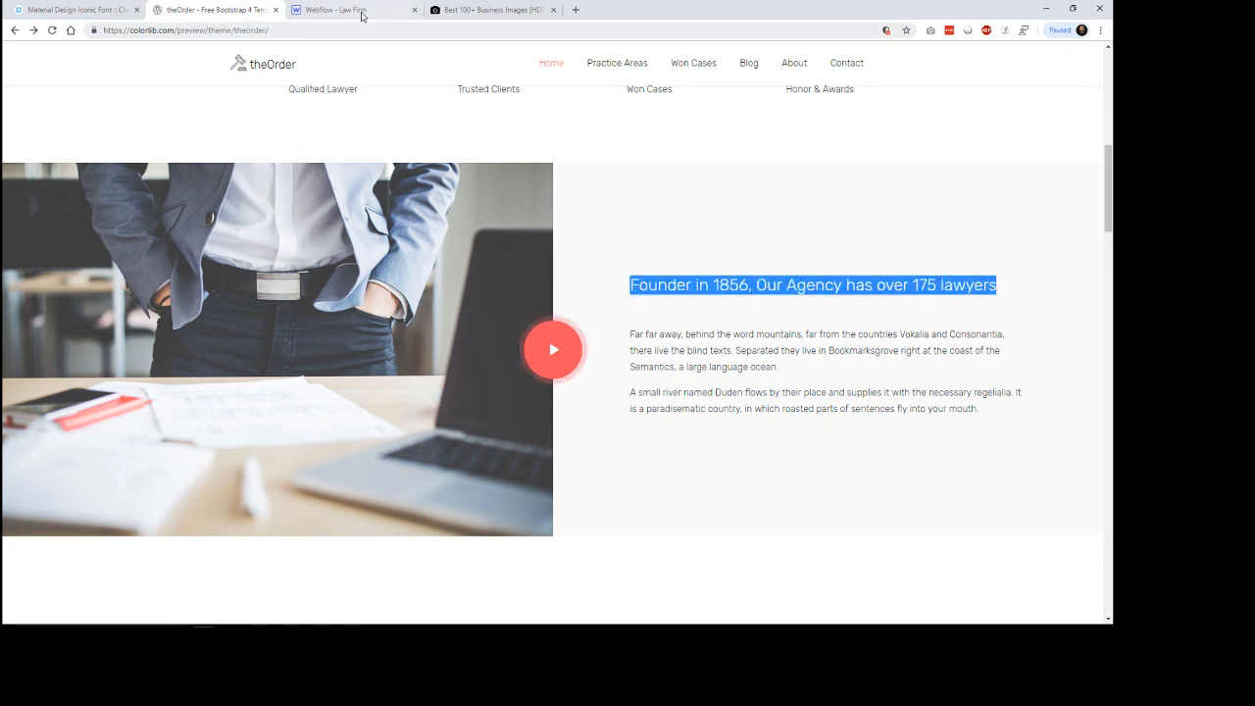
# Move the Unsplash tab to the front of the browser's tab row and return to the Webflow project.
pyautogui.click(364, 12)
pyautogui.moveTo(503, 12); pyautogui.dragTo(28, 5)
pyautogui.click(435, 17)
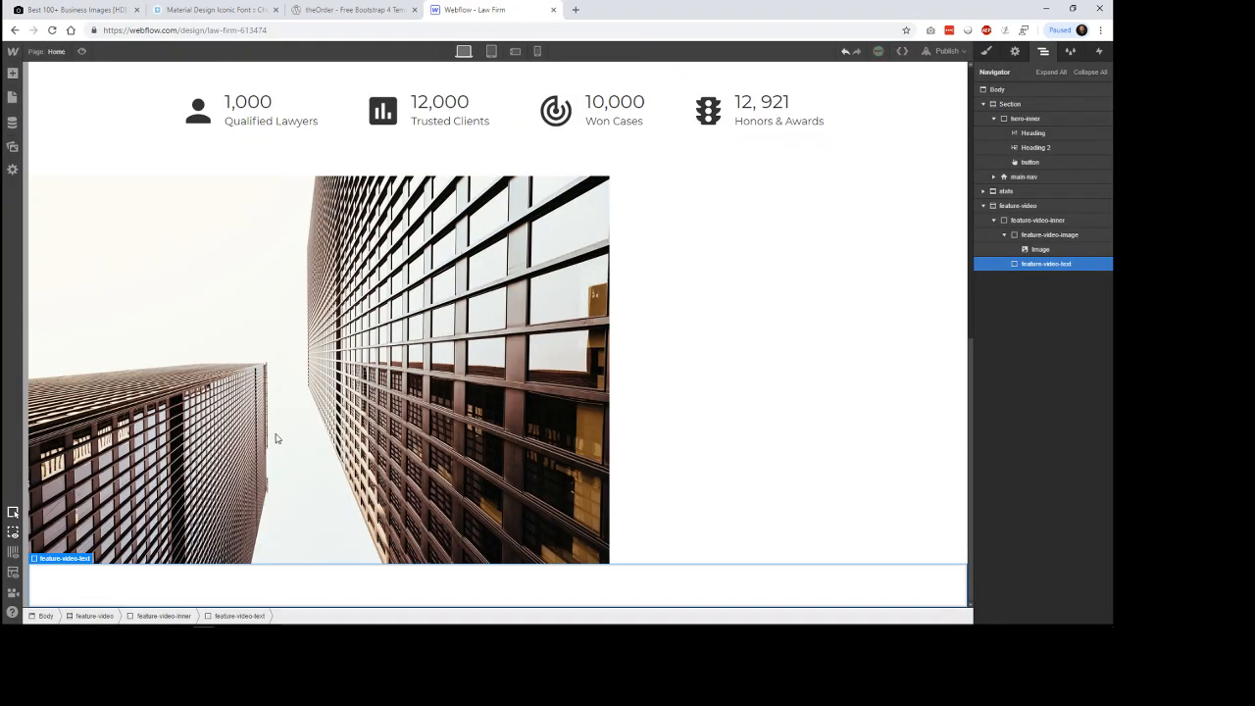
# Add an H3 heading inside the feature-video-text div reading "Founder in 1856, Our Agency has over 175 lawyers".
pyautogui.click(12, 75)
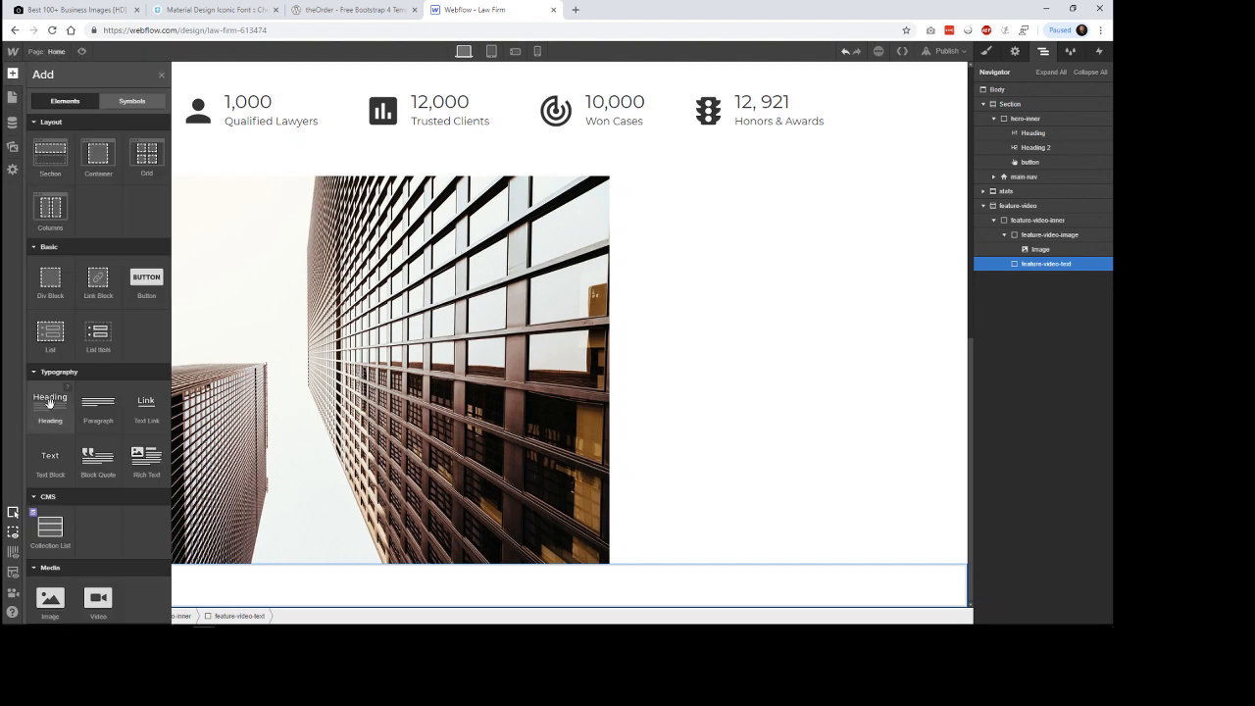
pyautogui.moveTo(49, 402); pyautogui.dragTo(267, 586)
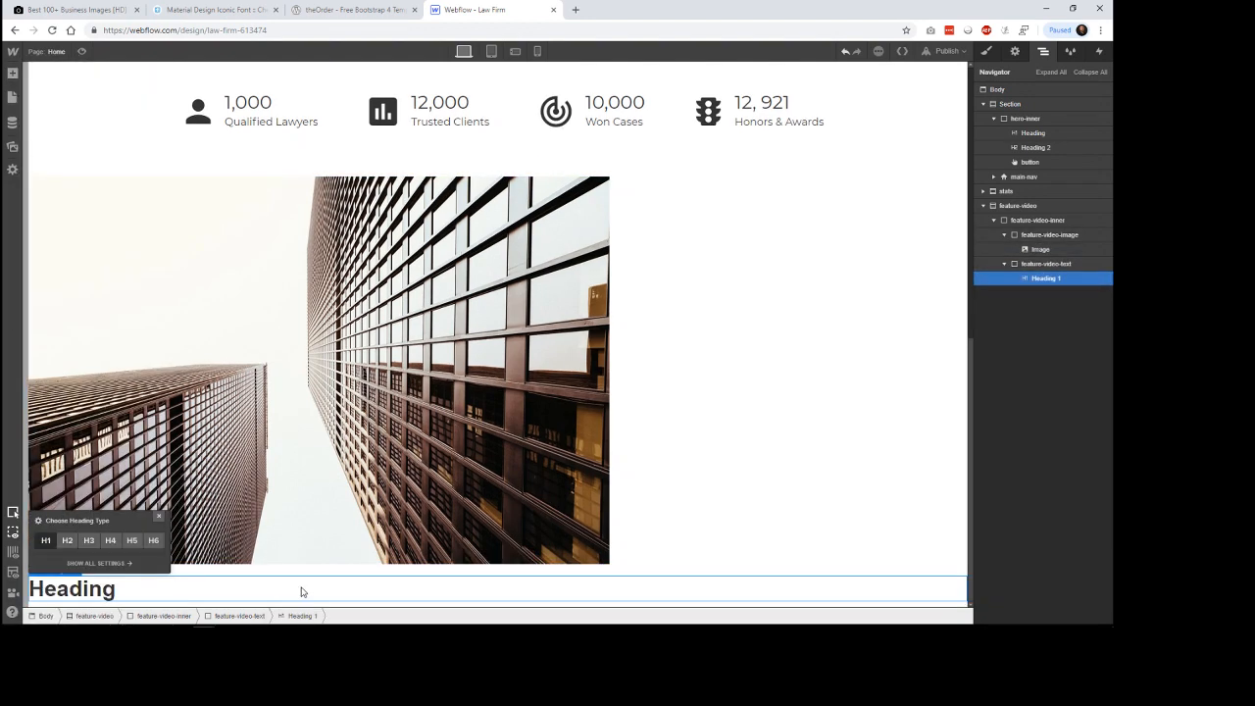
pyautogui.click(89, 540)
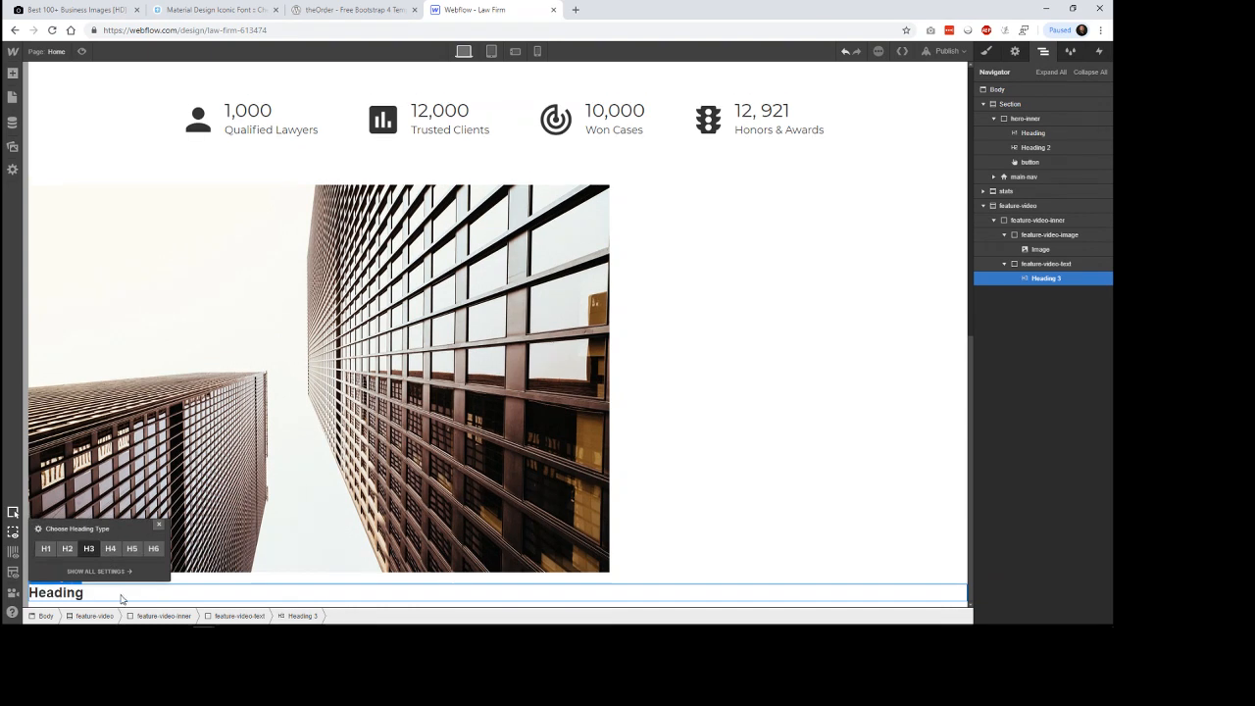
pyautogui.doubleClick(74, 596)
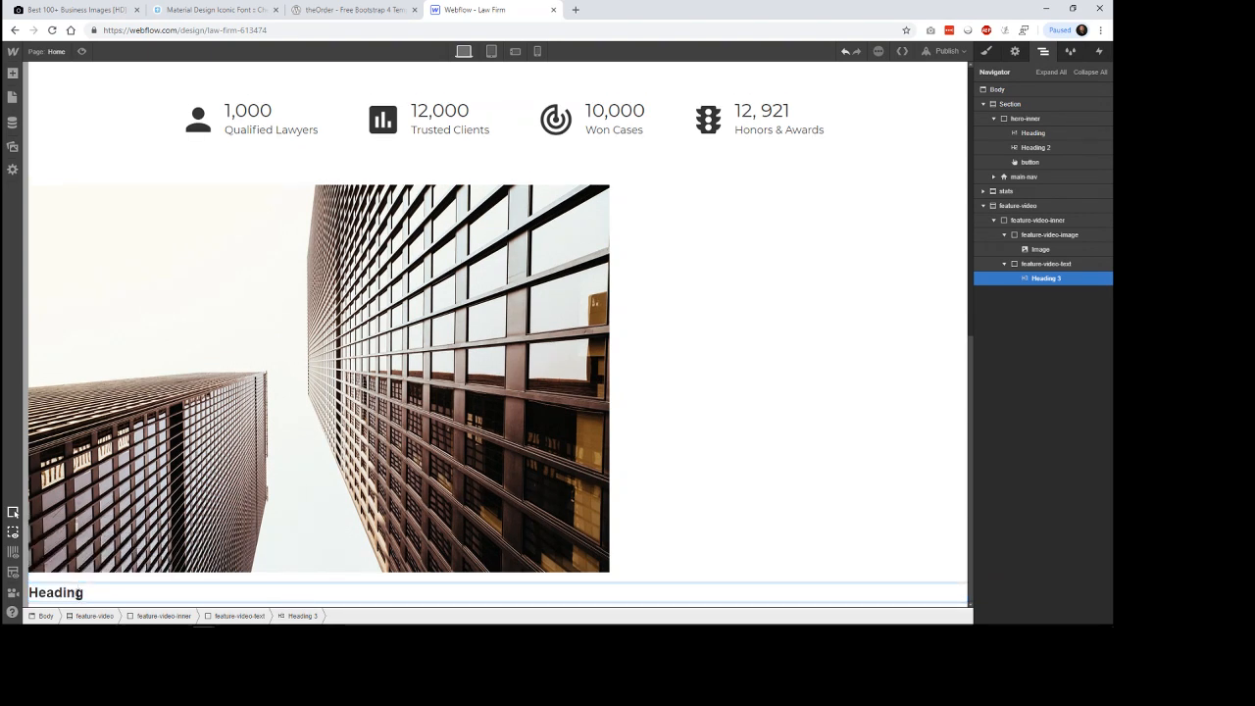
pyautogui.doubleClick(77, 593)
pyautogui.hotkey('ctrl', 'v')
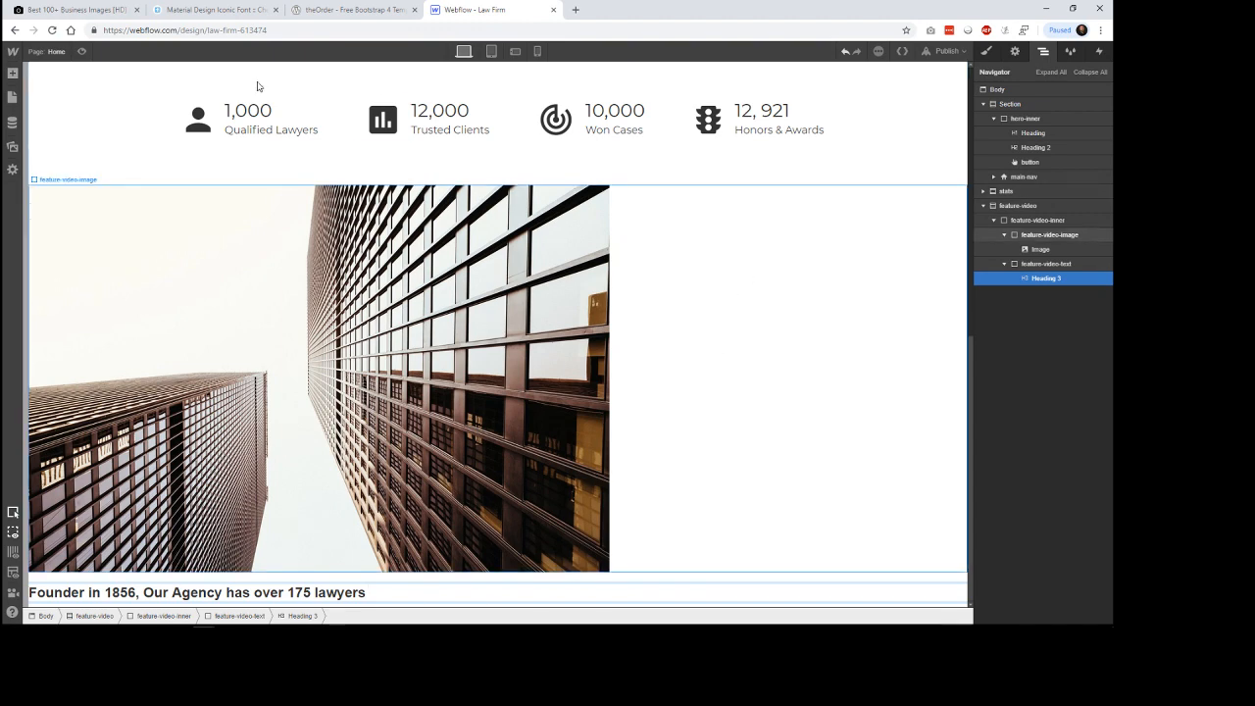
# Copy the two body paragraphs under the Founder in 1856 heading from the theOrder reference page and return to the Webflow project.
pyautogui.click(343, 9)
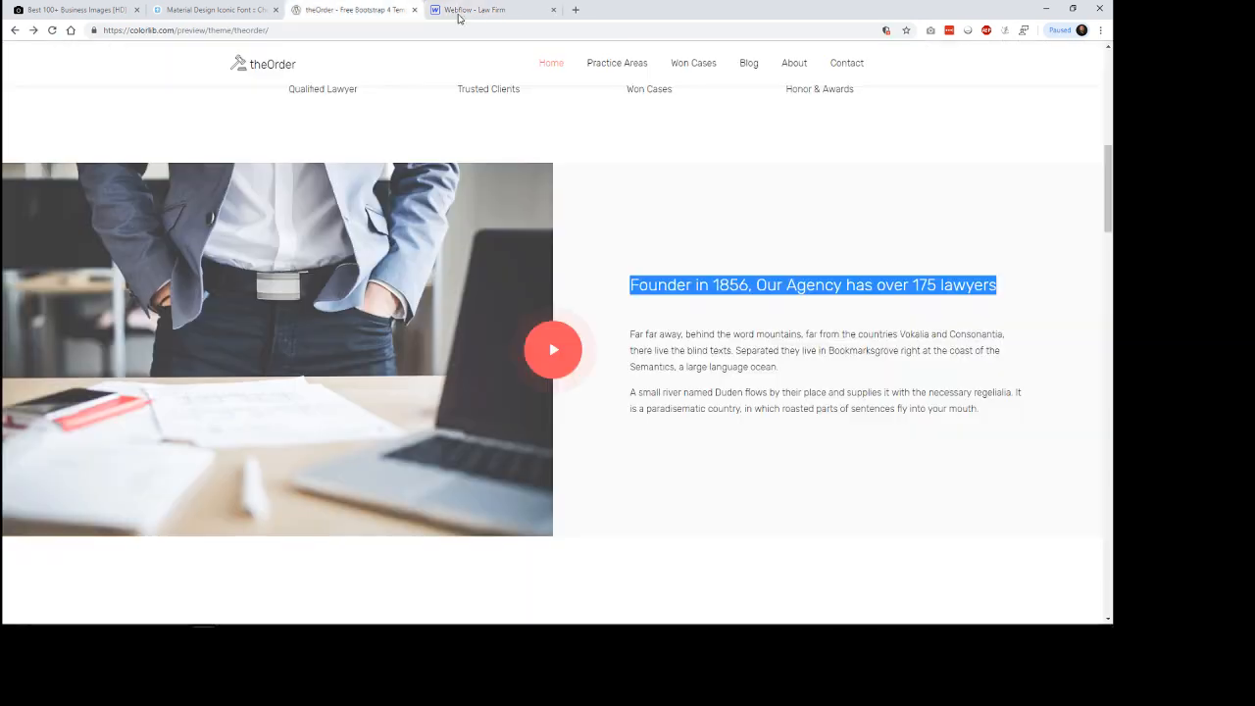
pyautogui.moveTo(633, 336); pyautogui.dragTo(986, 417)
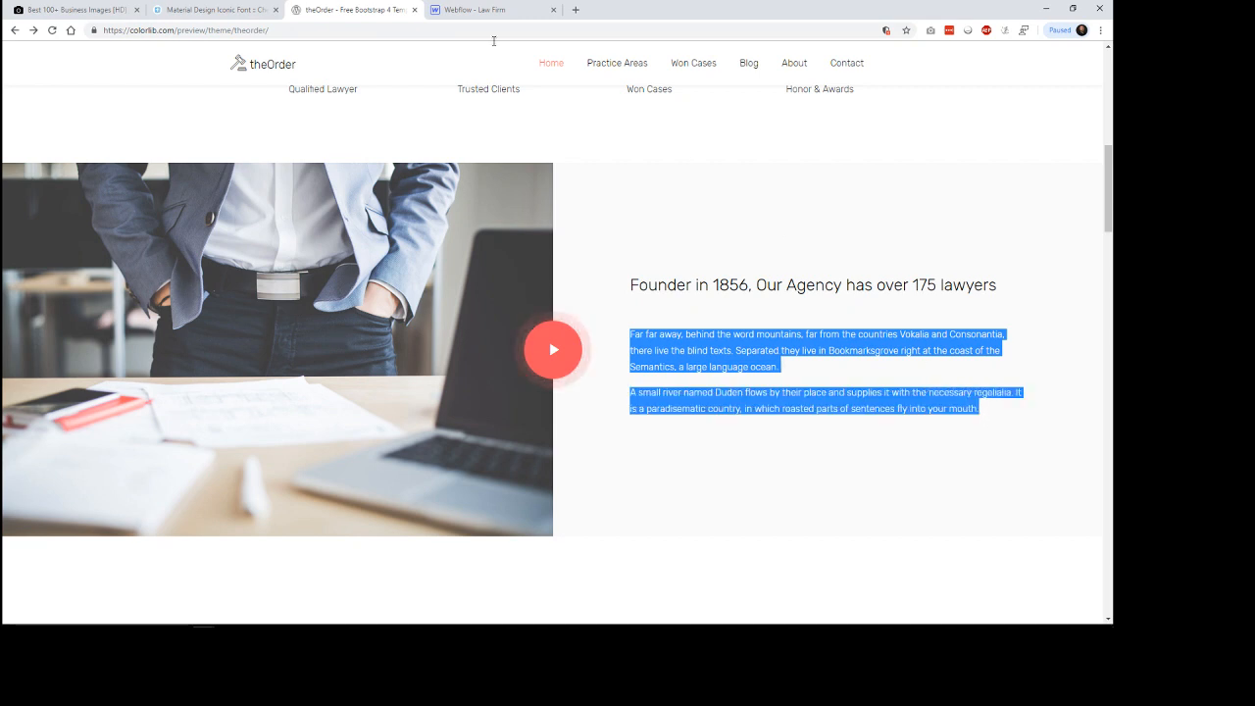
pyautogui.click(471, 10)
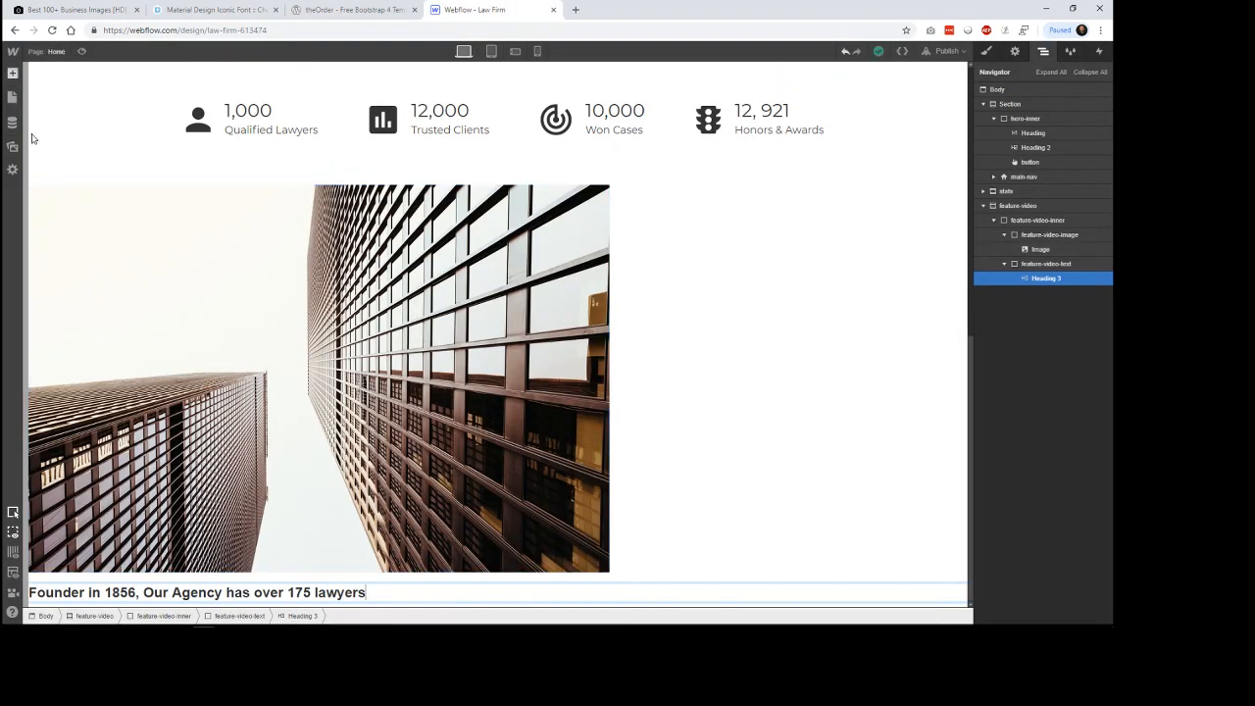
# Add a paragraph below the founder heading and replace its placeholder text with the copied "Far far away, behind the word mountains" text.
pyautogui.press('a')
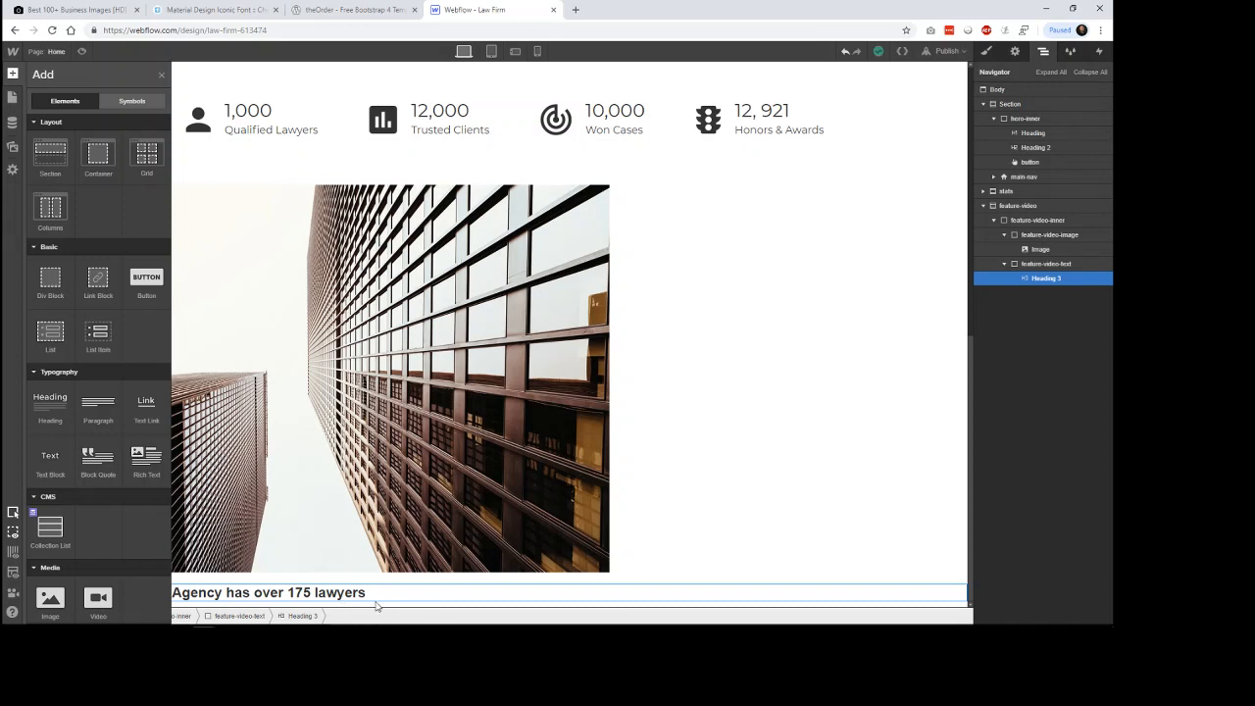
pyautogui.moveTo(353, 606)
pyautogui.mouseDown()
pyautogui.moveTo(218, 596)
pyautogui.moveTo(383, 612)
pyautogui.moveTo(425, 561)
pyautogui.moveTo(692, 527)
pyautogui.moveTo(755, 442)
pyautogui.moveTo(395, 589)
pyautogui.moveTo(333, 599)
pyautogui.moveTo(352, 601)
pyautogui.mouseUp()
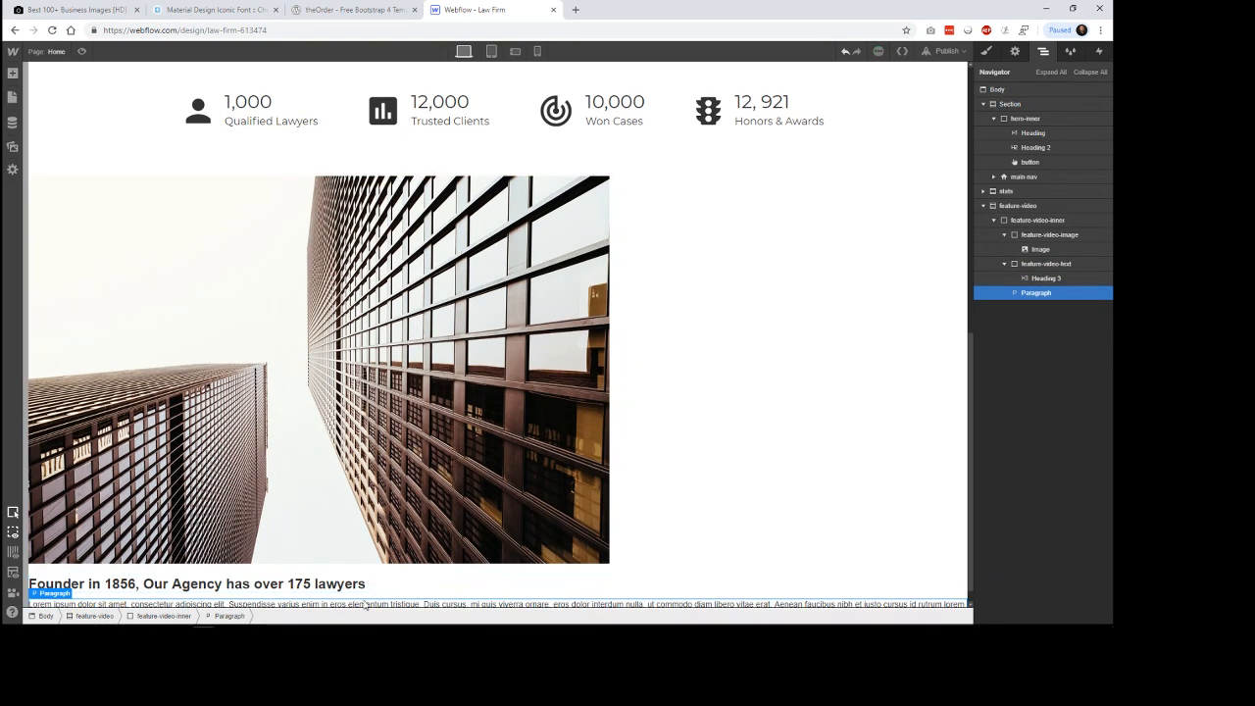
pyautogui.scroll(-1, 818, 473)
pyautogui.doubleClick(356, 588)
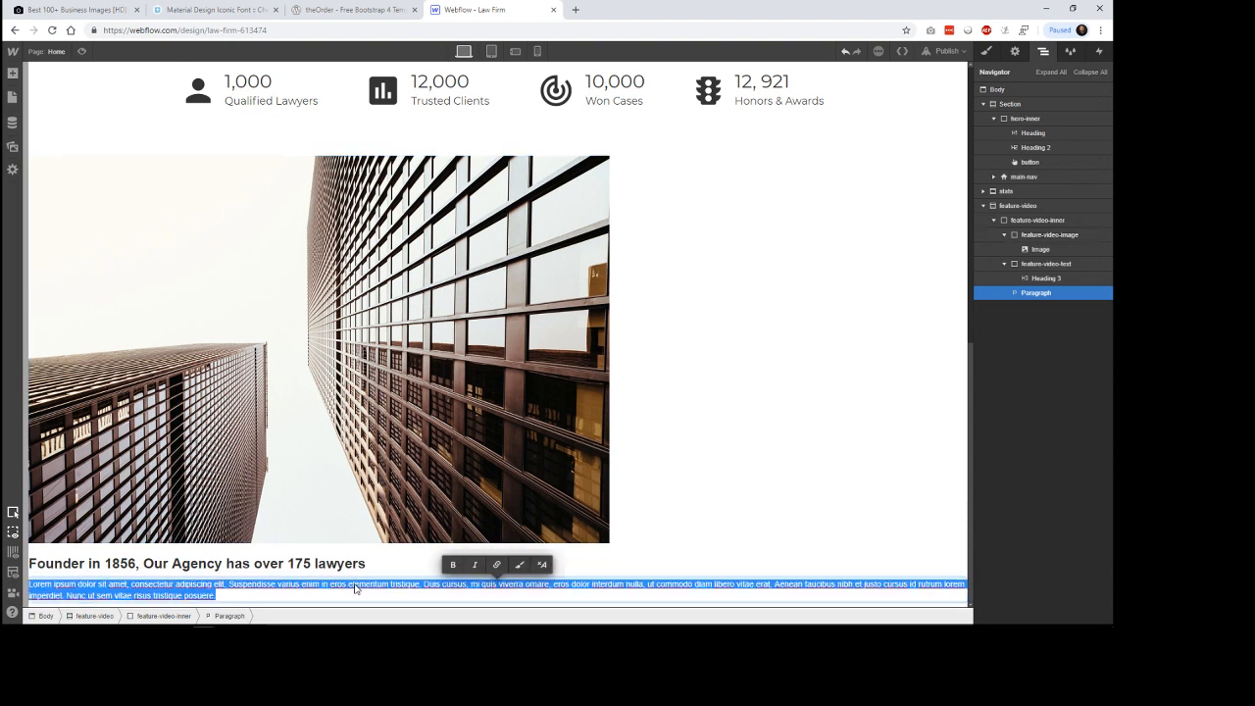
pyautogui.write('Far far away, behind the word mountains, far from the countries Vokalia and Consonantia, there live the blind texts. Separated they live in Bookmarksgrove right at the coast of the Semantics, a large language ocean.A small river named Duden flows by their place and supplies it with the necessary regelialia. It is a paradisematic country, in which roasted parts of sentences fly into your mouth.')
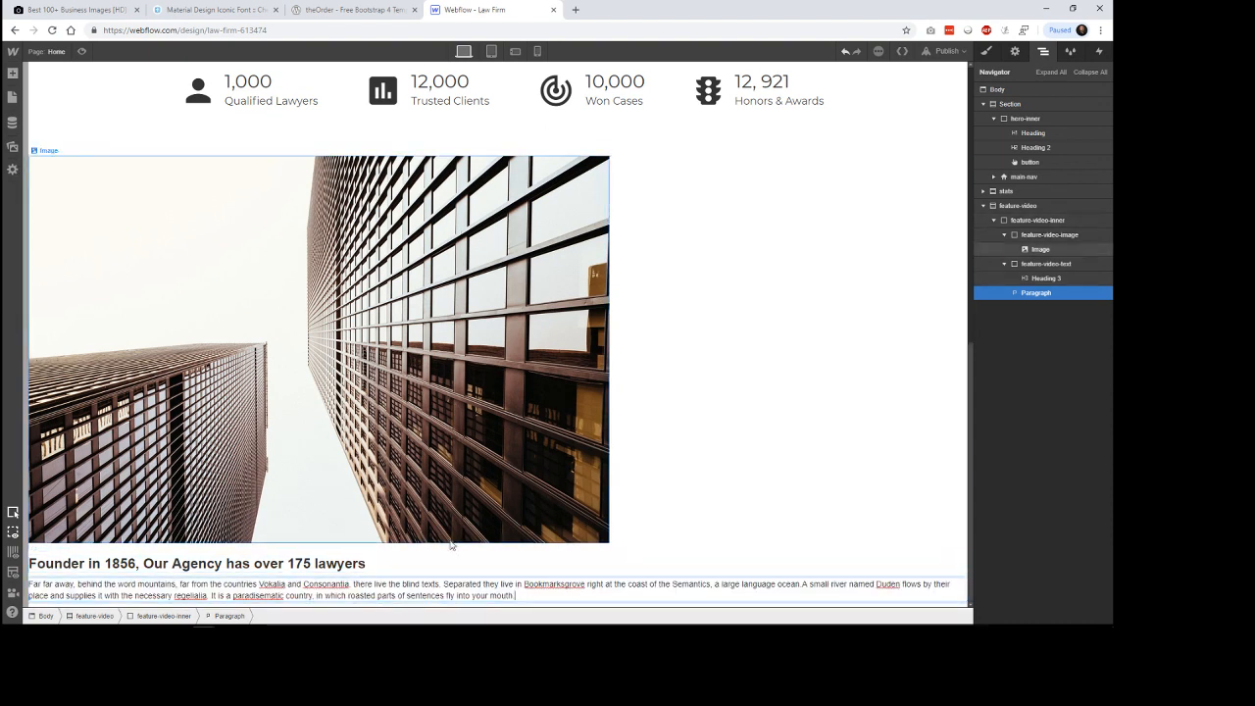
# Check the section layout on the theOrder reference page and set the feature-video-inner div in Webflow to a horizontal flex layout.
pyautogui.click(215, 10)
pyautogui.click(365, 10)
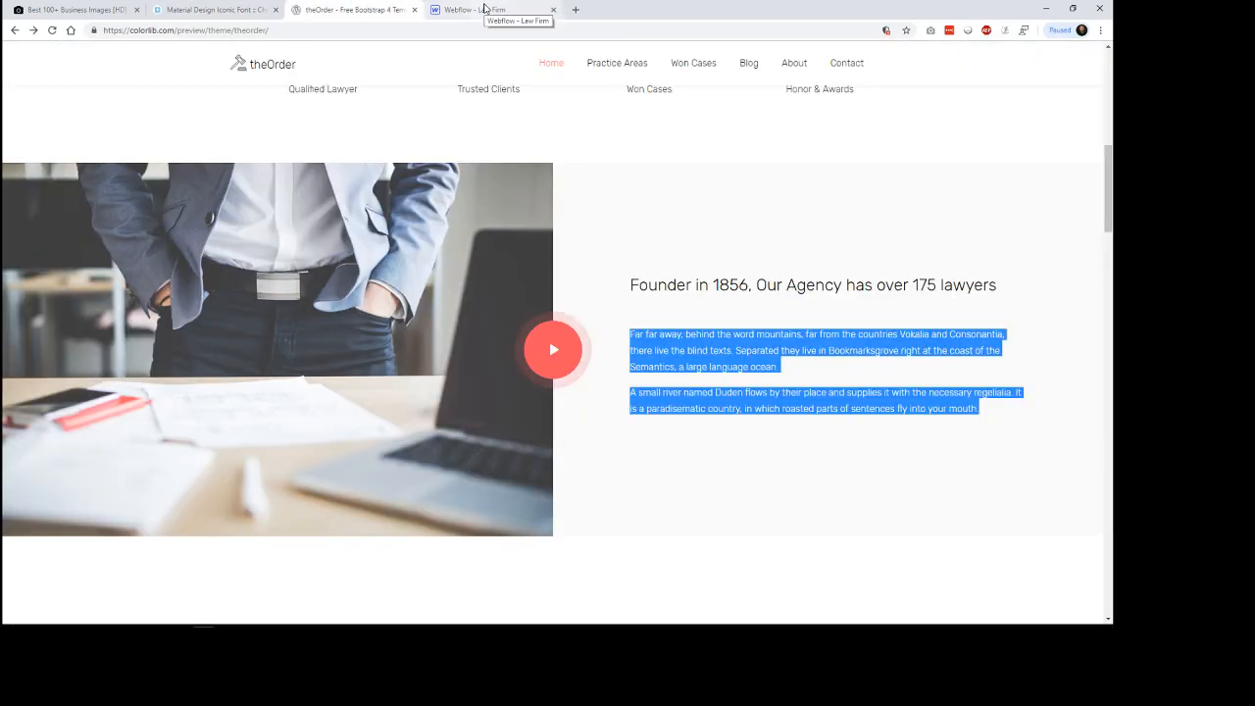
pyautogui.scroll(1, 596, 428)
pyautogui.scroll(-1, 723, 373)
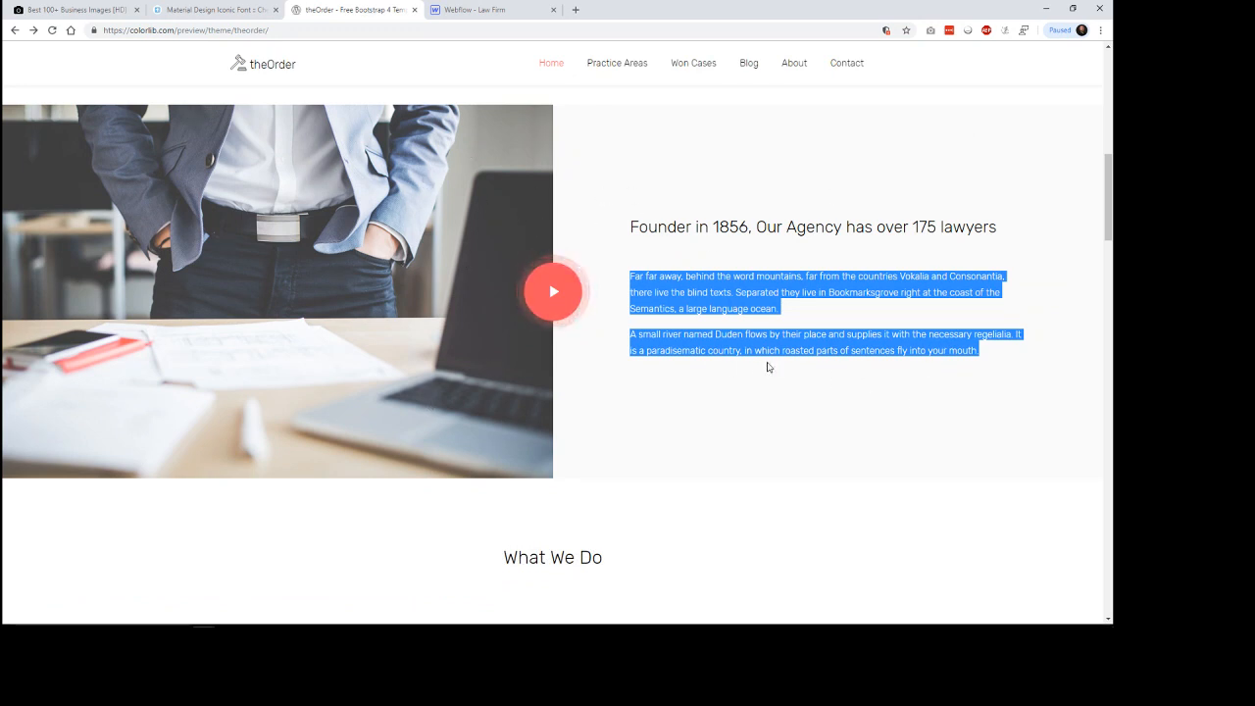
pyautogui.click(495, 10)
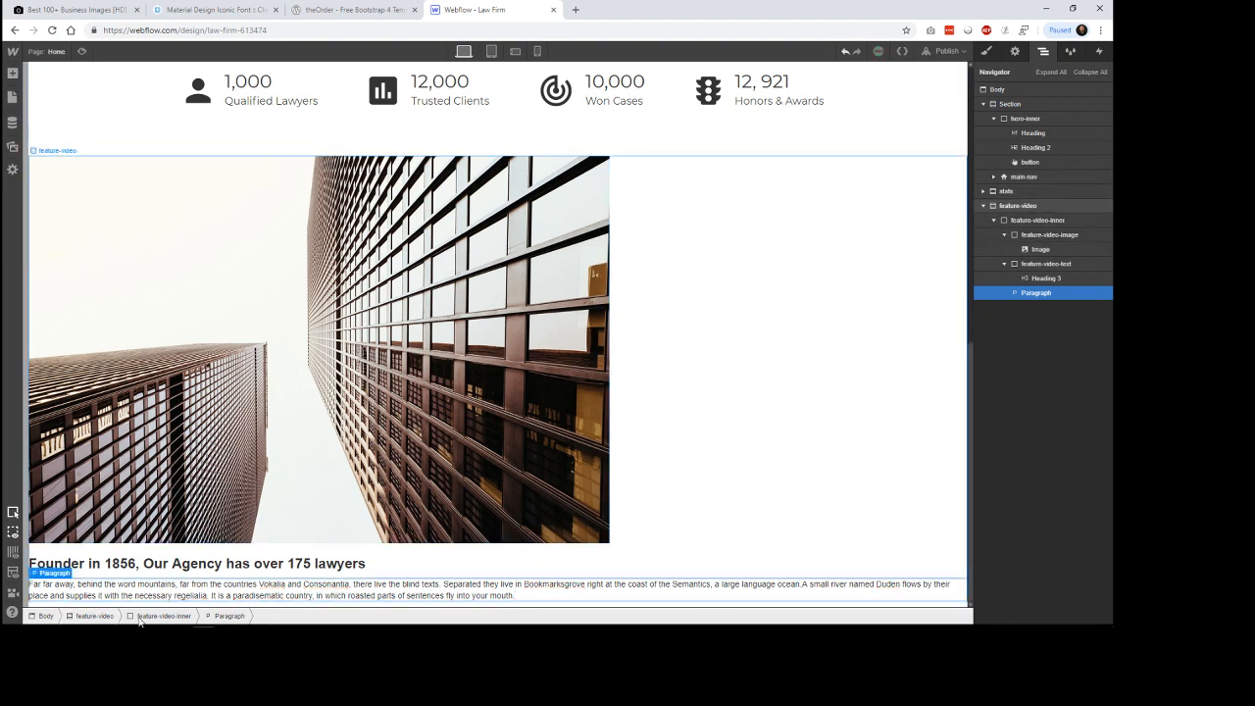
pyautogui.click(96, 616)
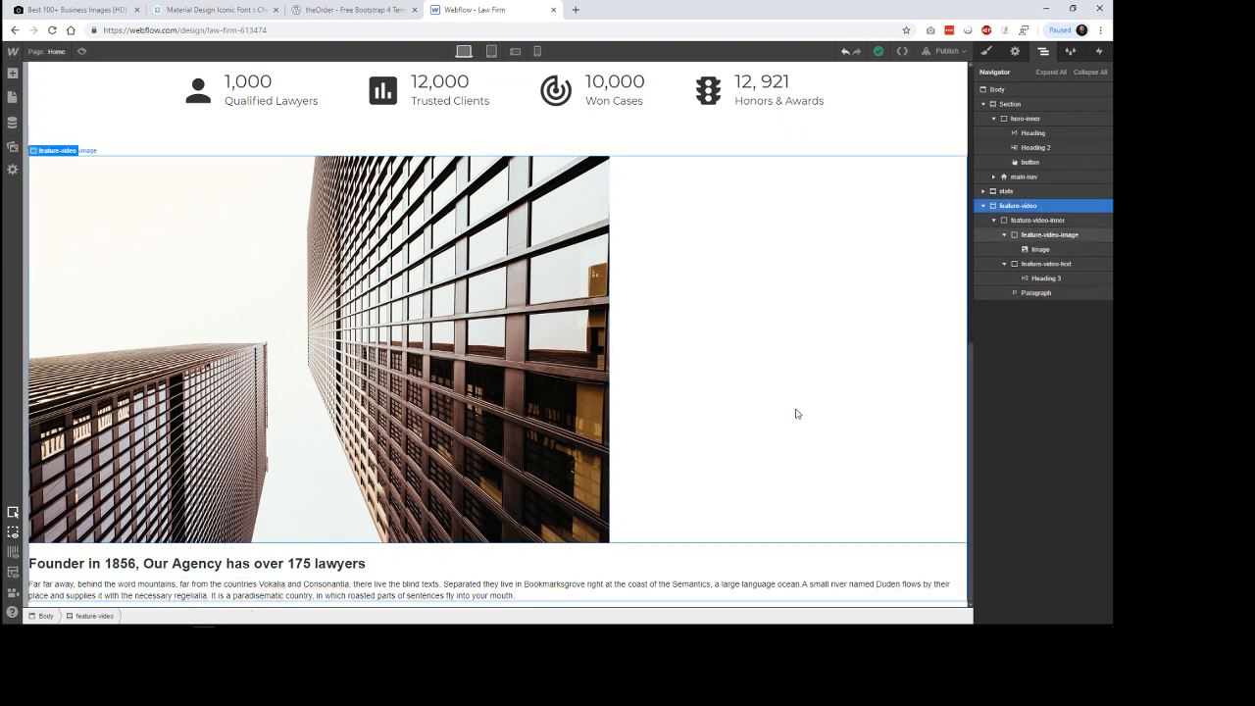
pyautogui.click(1028, 222)
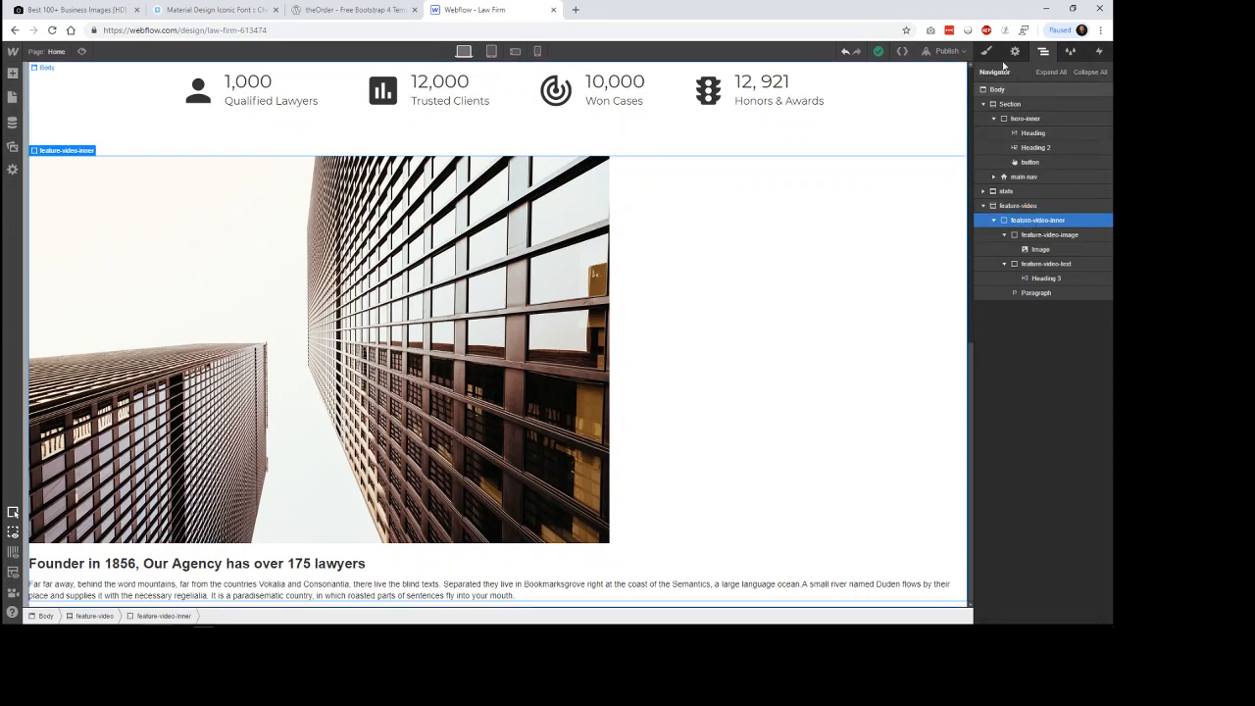
pyautogui.press('s')
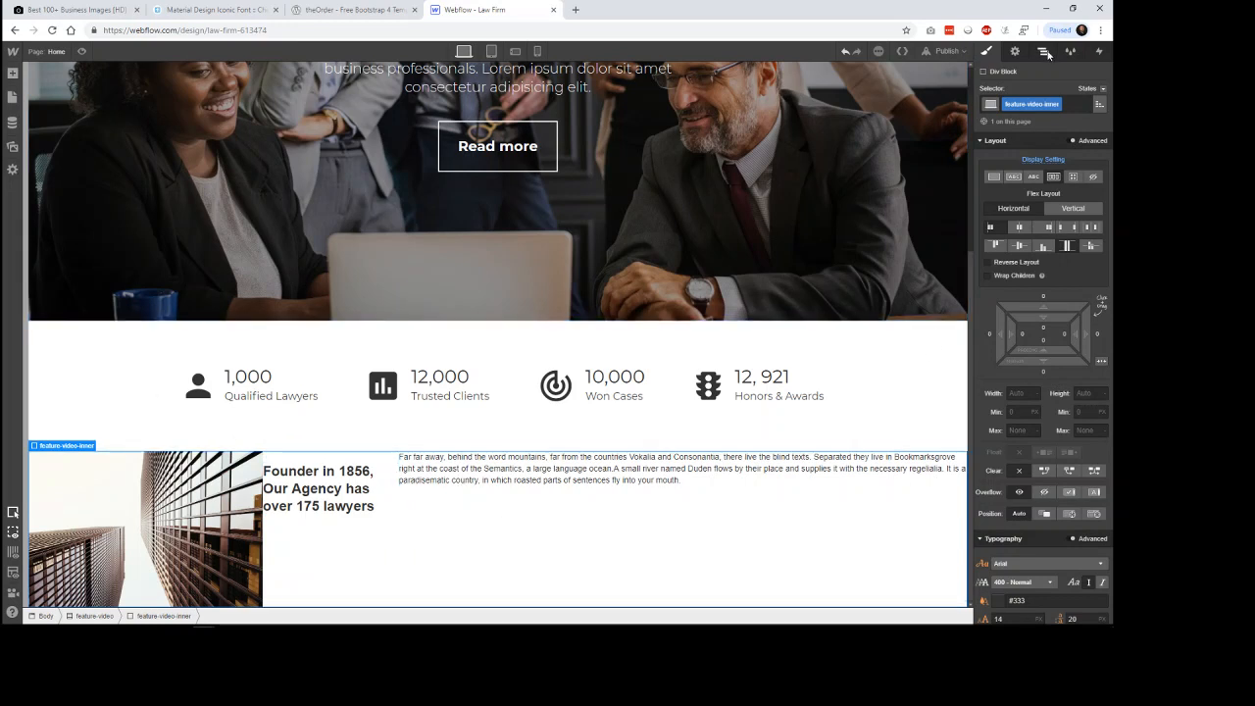
# Move the paragraph into the feature-video-text div, directly beneath the founder heading in the element tree.
pyautogui.press('z')
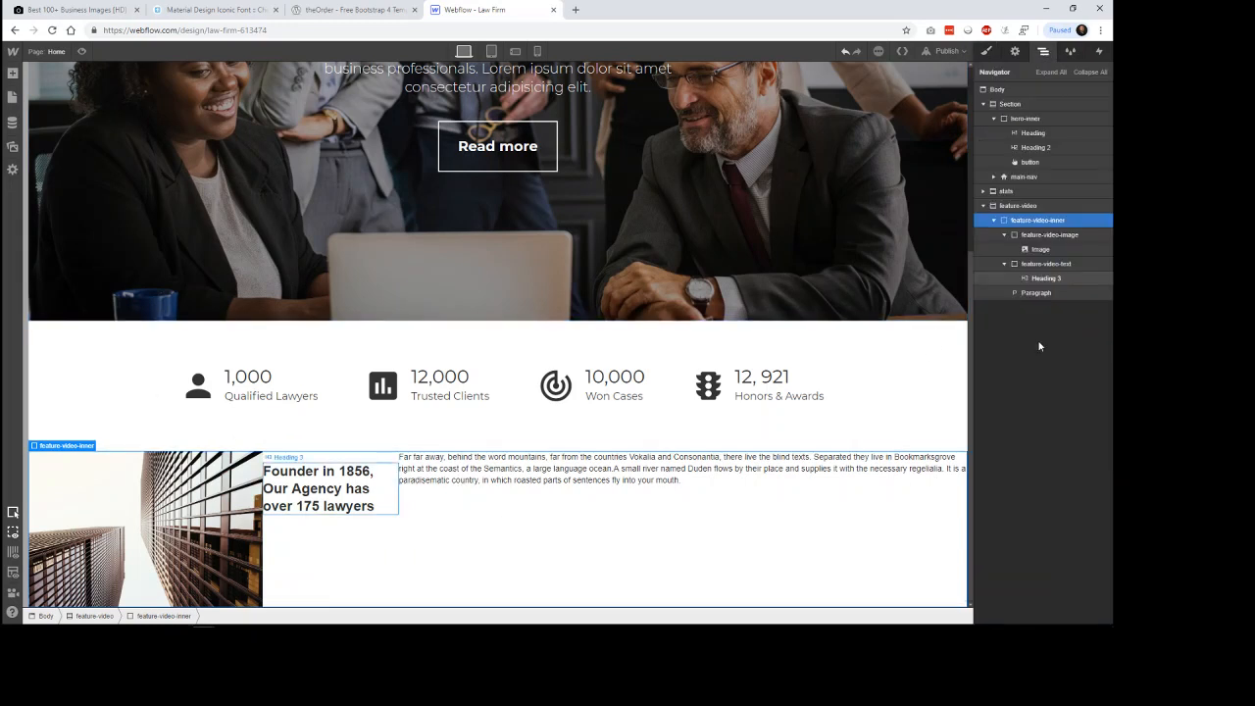
pyautogui.click(1037, 293)
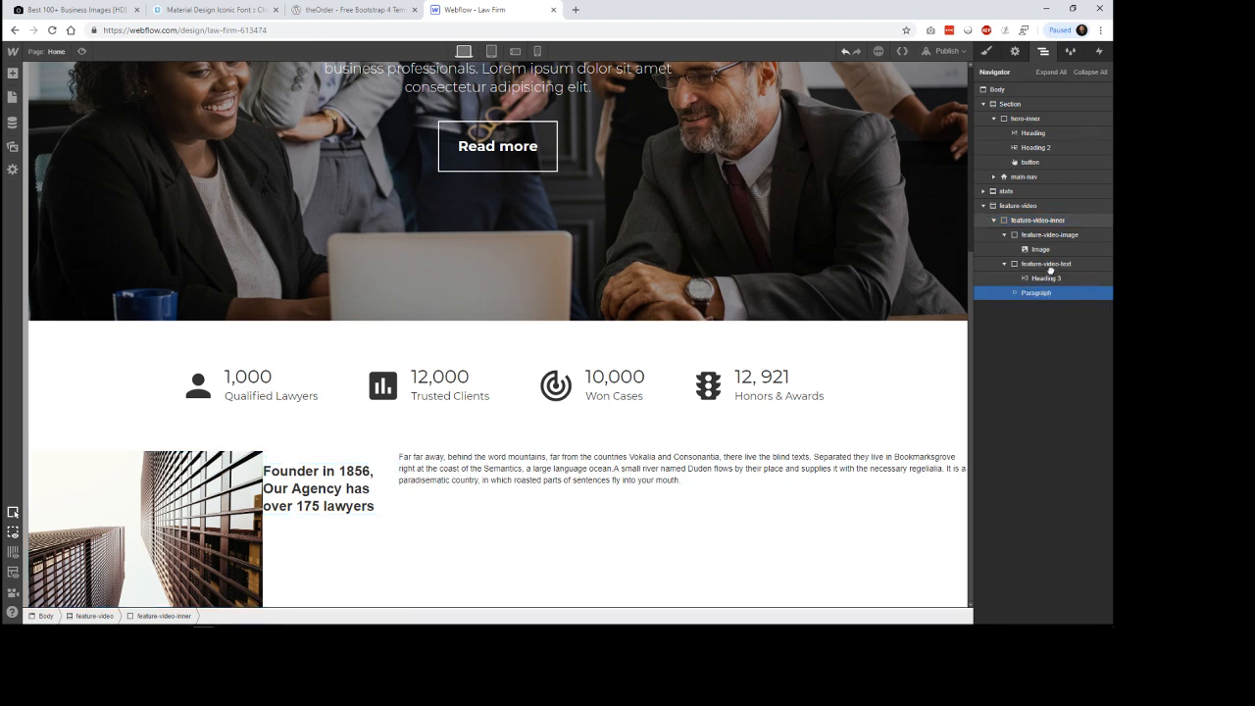
pyautogui.moveTo(1050, 271); pyautogui.dragTo(1054, 299)
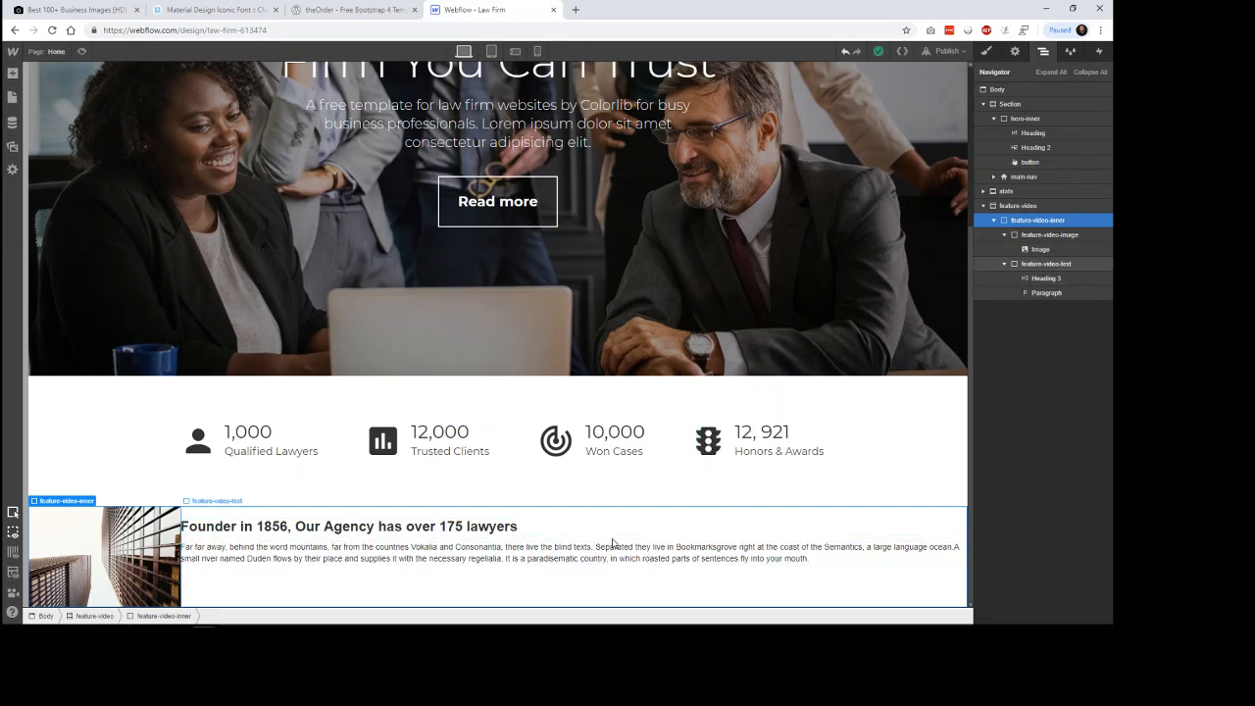
# Set the feature-video-image div's flex sizing to grow 1, shrink 0 and basis 50%.
pyautogui.click(987, 52)
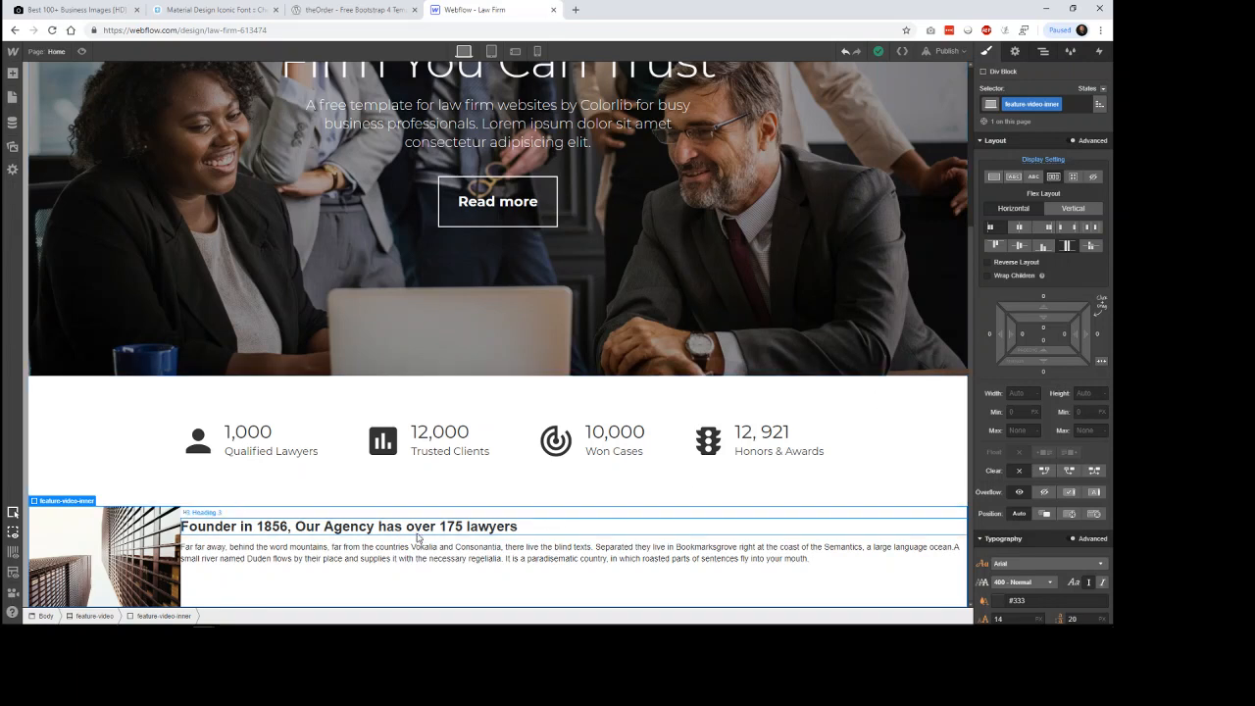
pyautogui.click(163, 552)
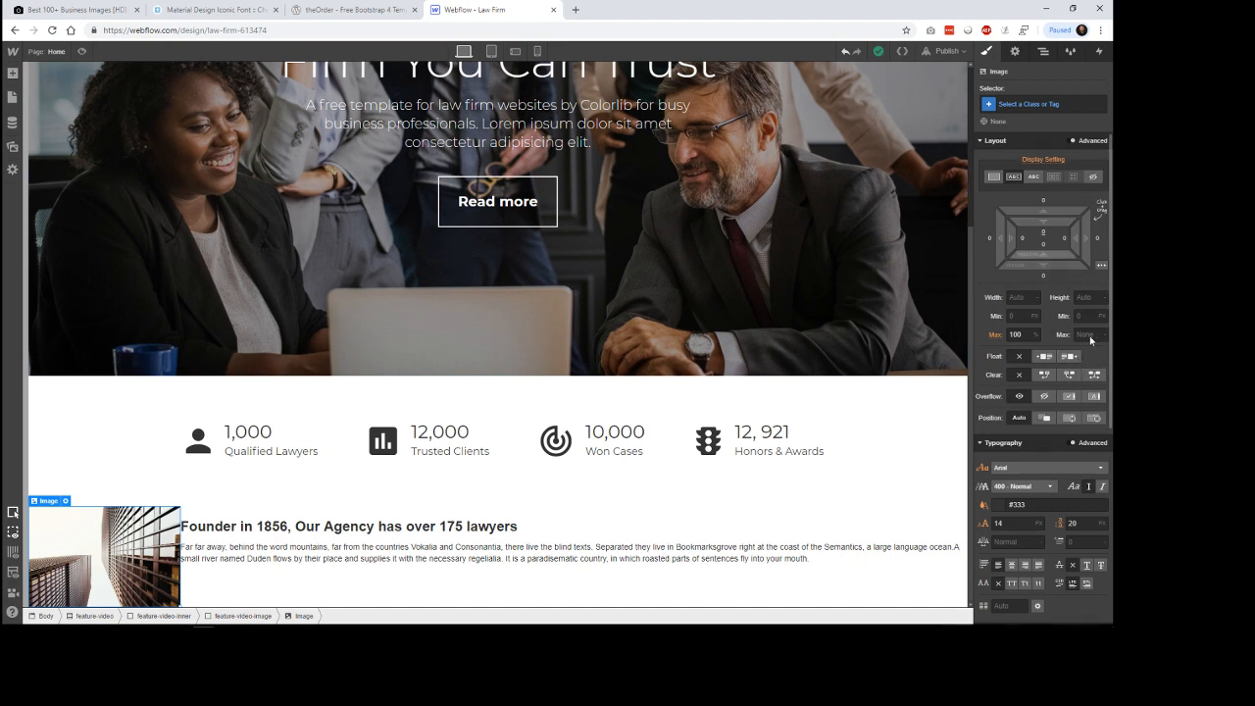
pyautogui.scroll(-5, 1091, 340)
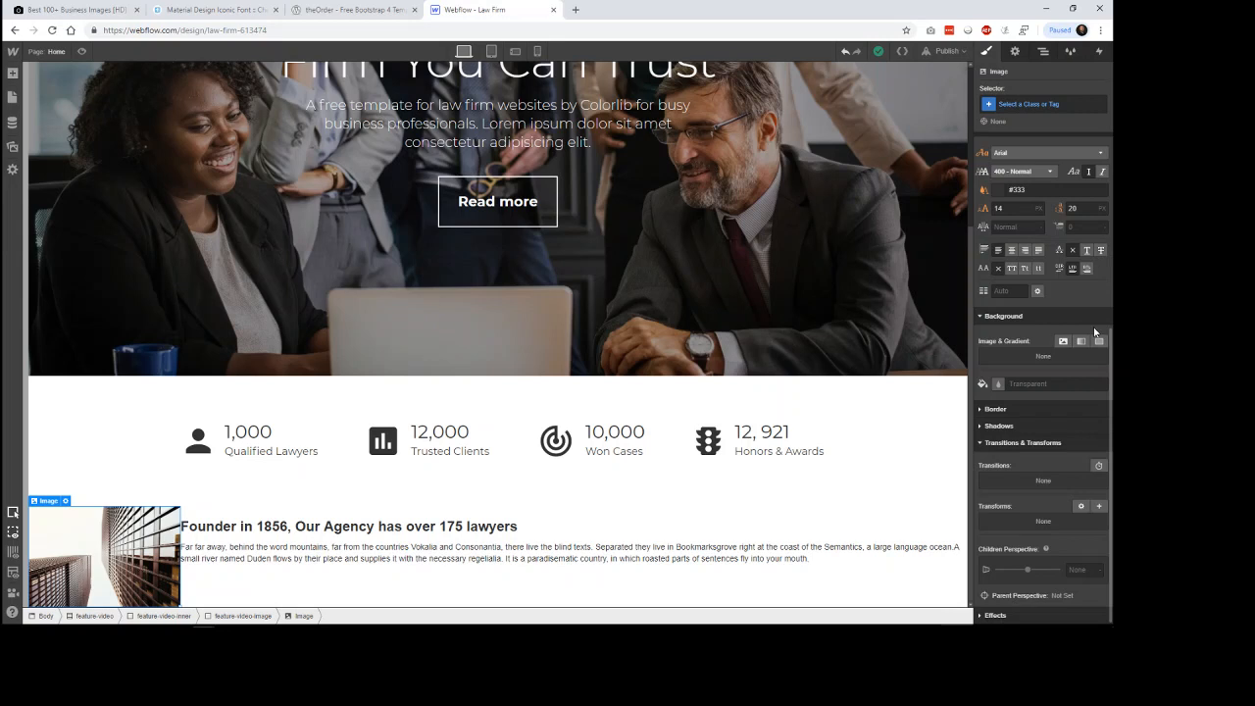
pyautogui.scroll(5, 1076, 329)
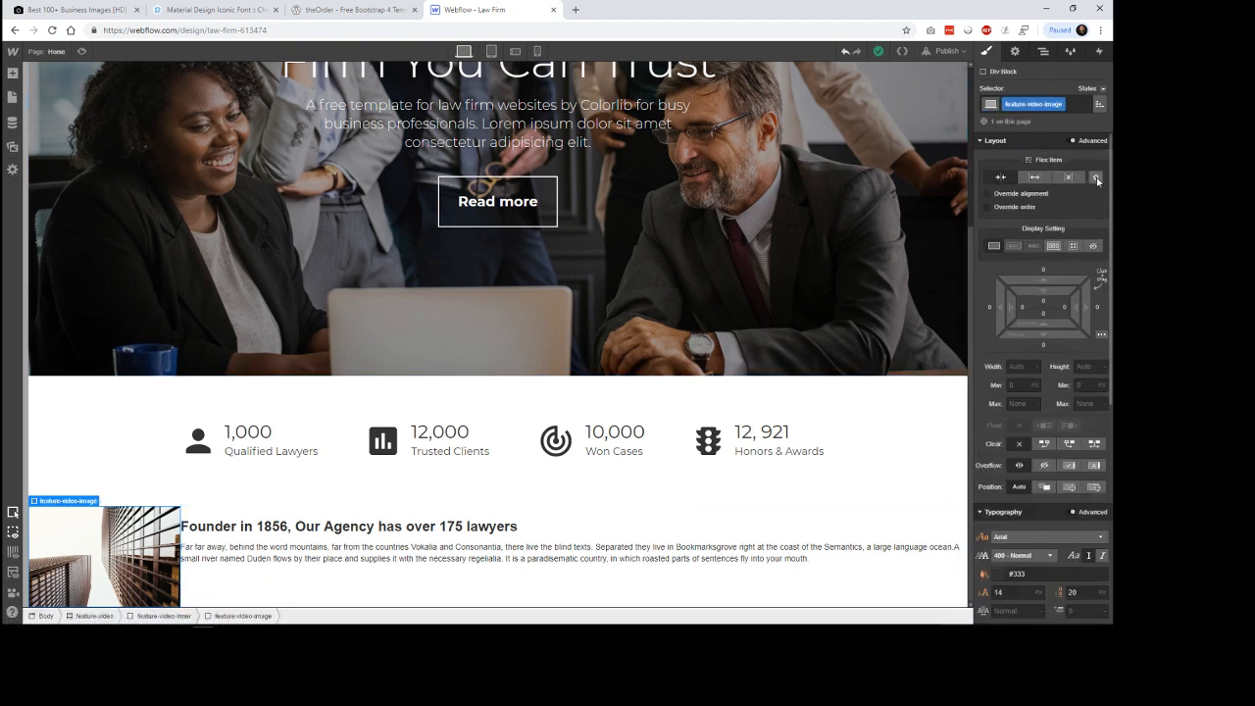
pyautogui.click(1095, 178)
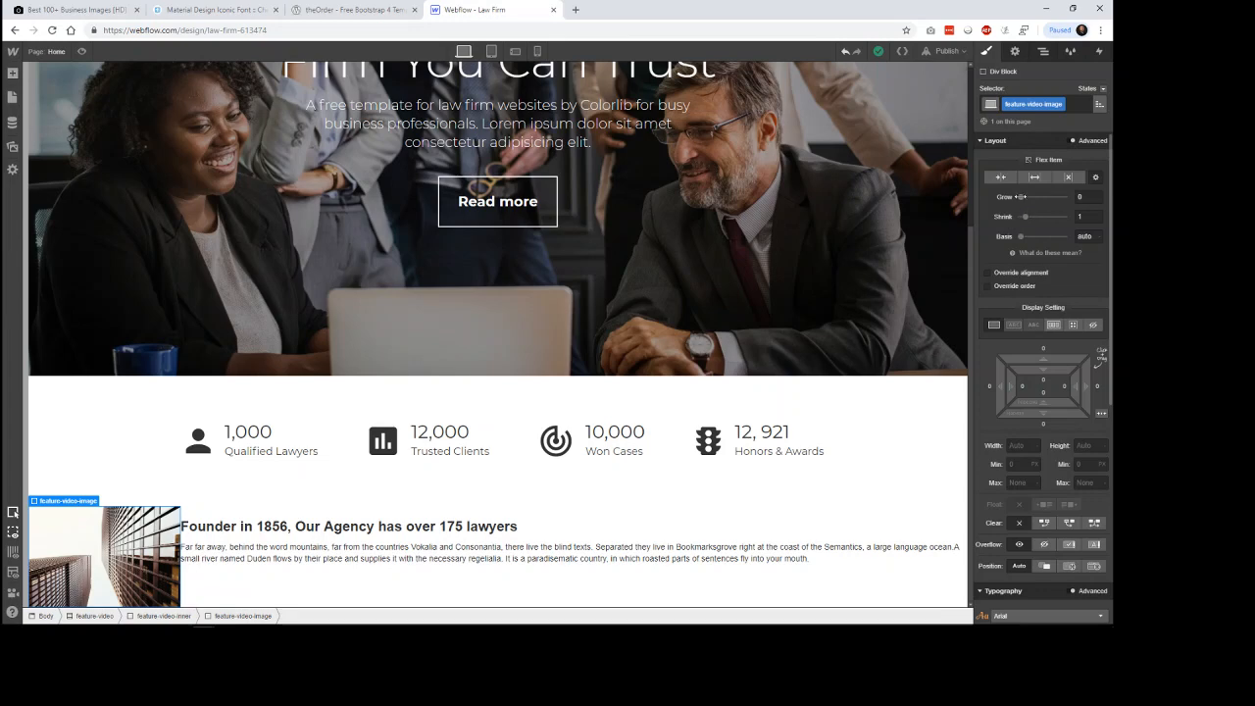
pyautogui.moveTo(1021, 196); pyautogui.dragTo(1025, 196)
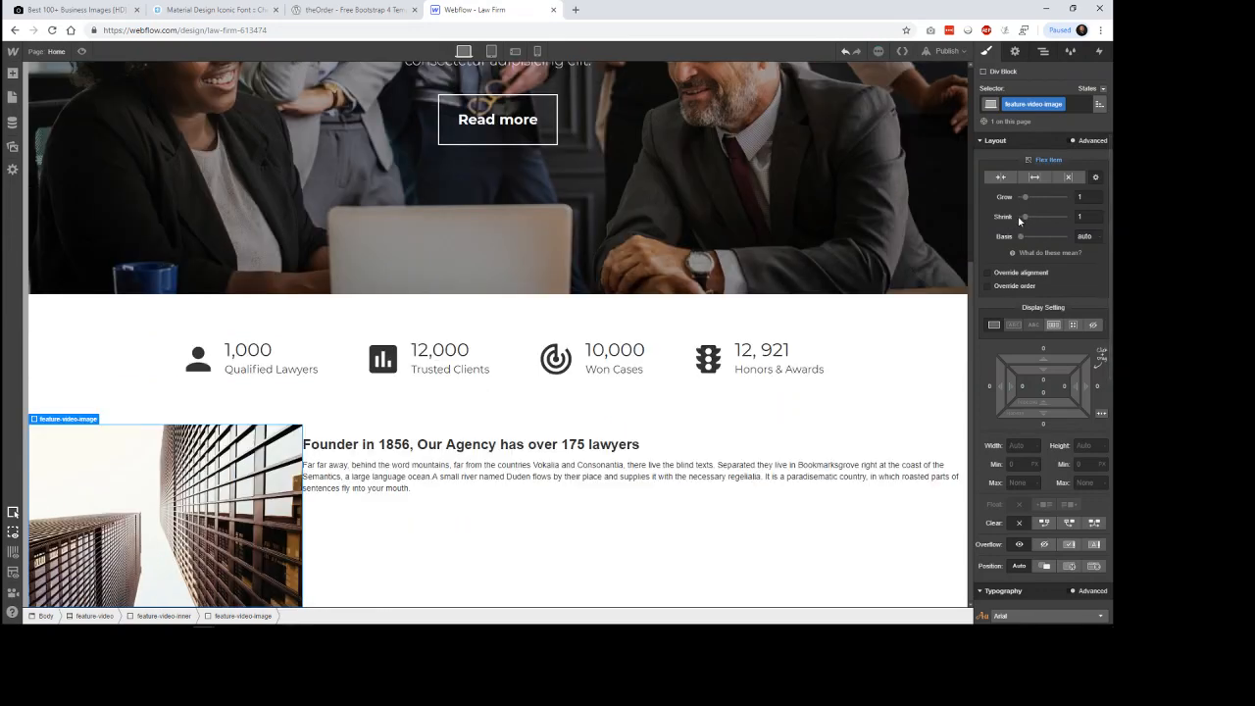
pyautogui.click(1018, 218)
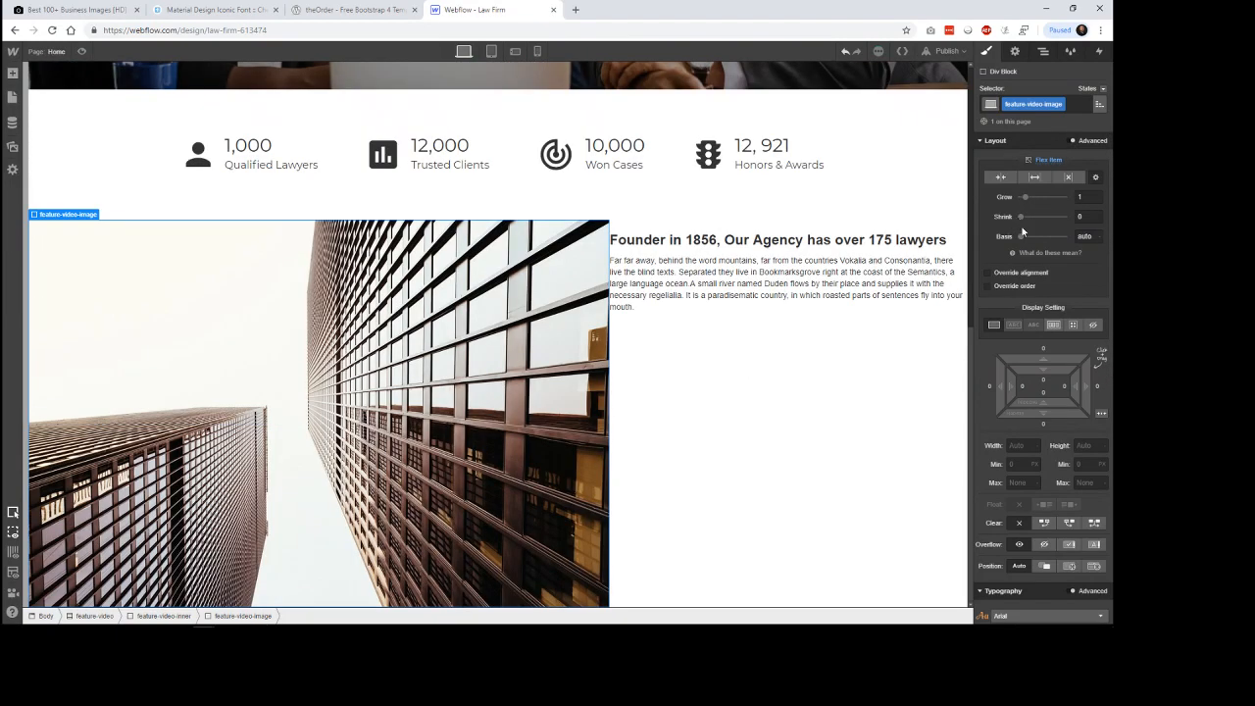
pyautogui.click(1099, 239)
pyautogui.click(1085, 247)
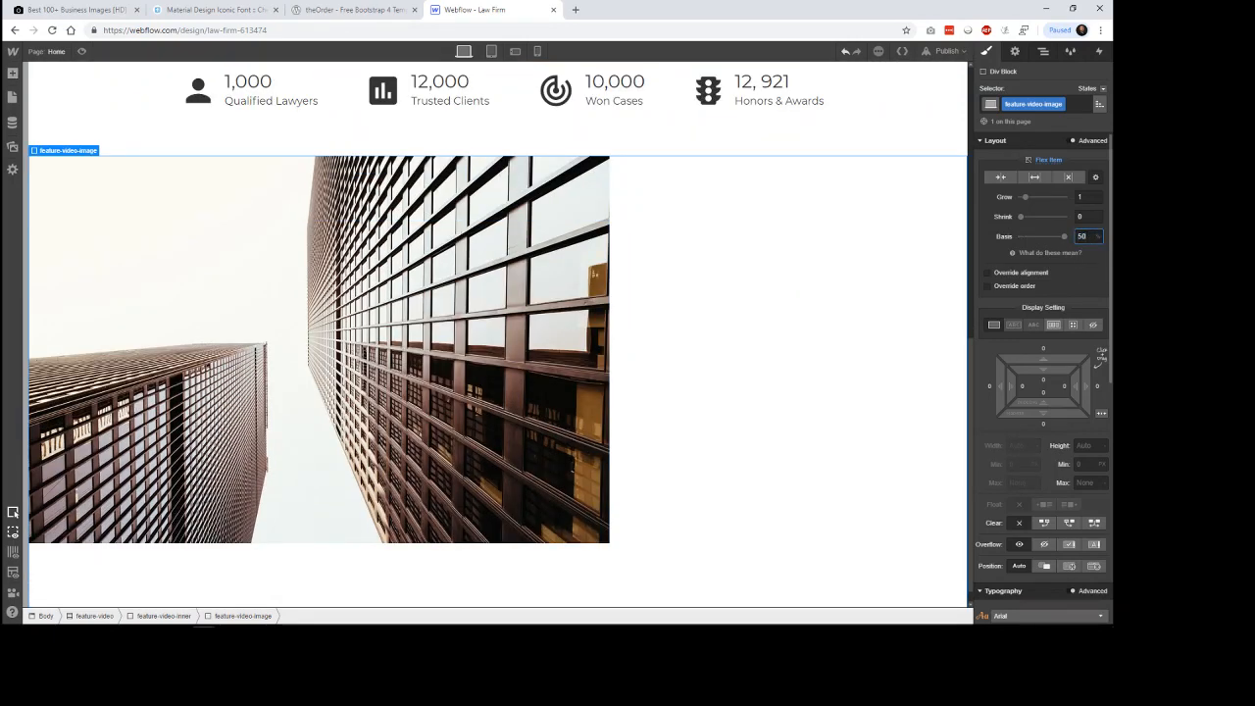
pyautogui.press('Return')
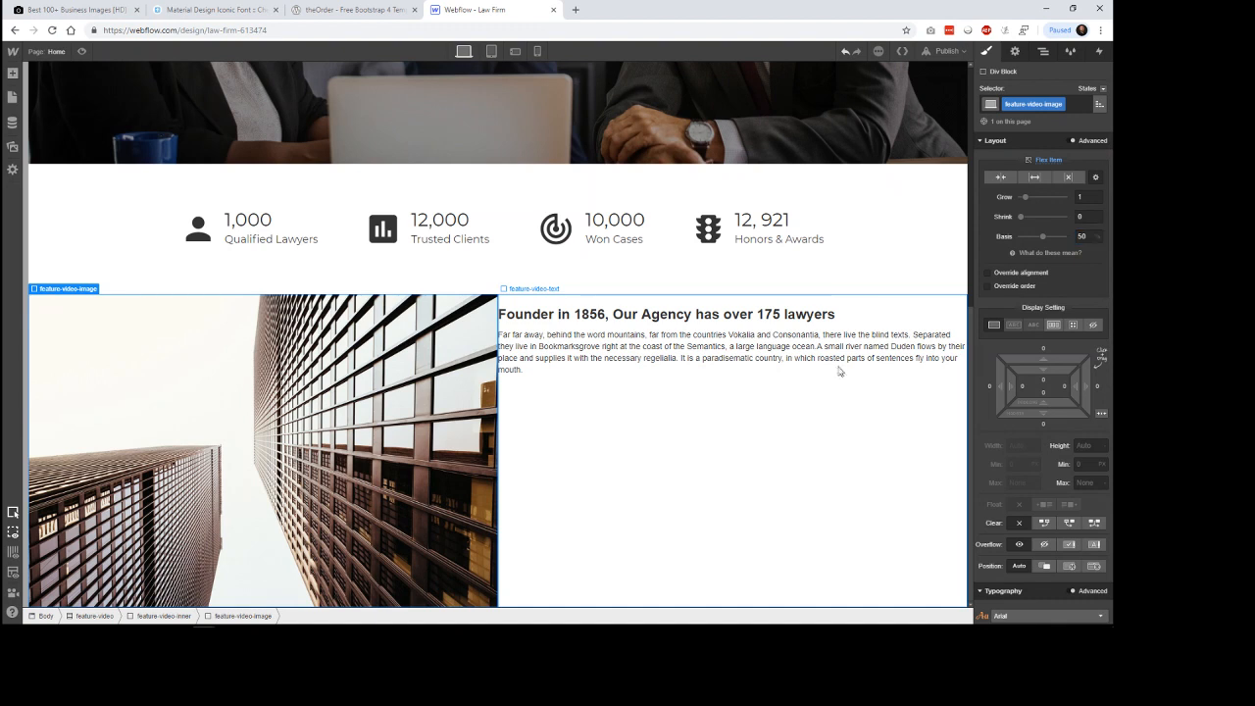
# Compare the founder section's heading, paragraph and text container with the matching section on the theOrder reference page.
pyautogui.click(890, 274)
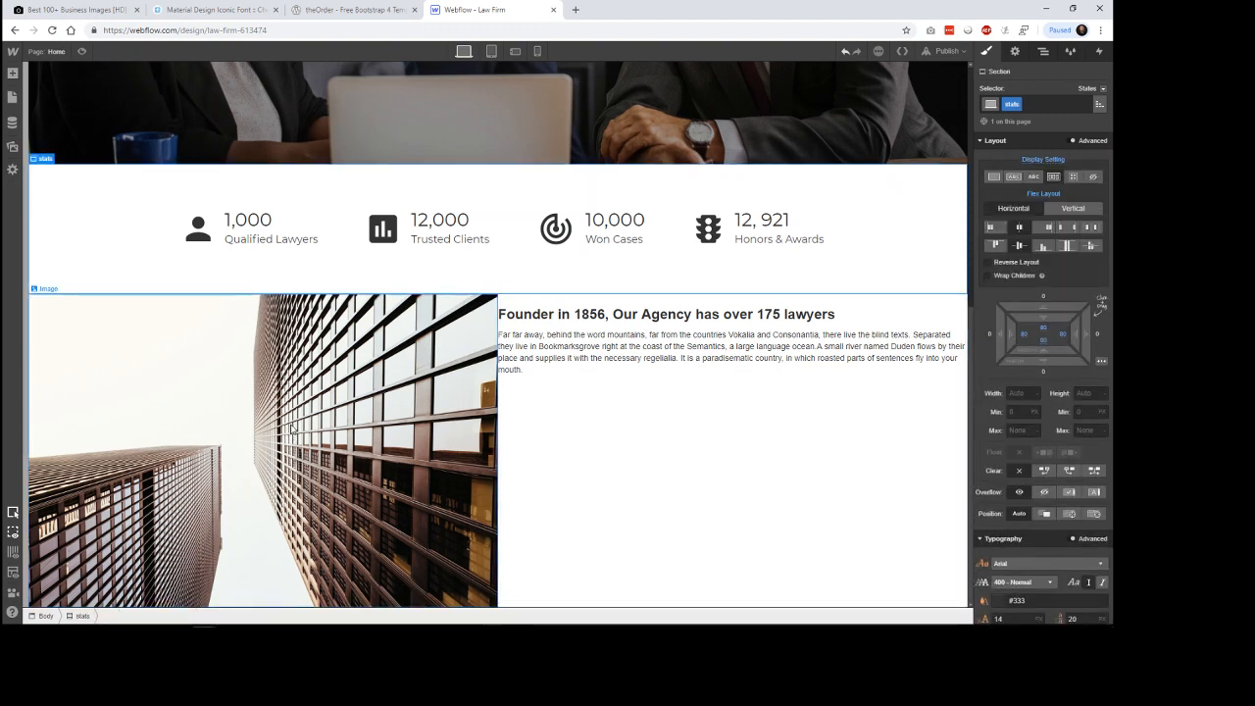
pyautogui.click(326, 12)
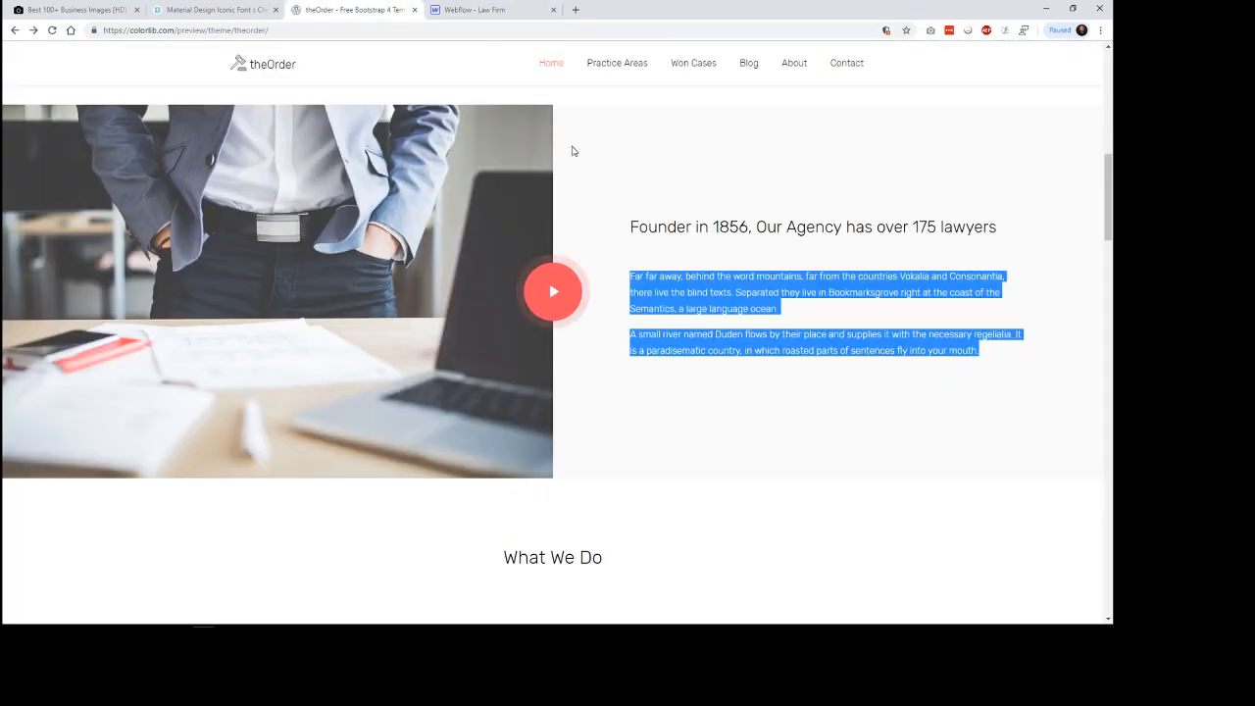
pyautogui.scroll(2, 579, 422)
pyautogui.scroll(-2, 579, 422)
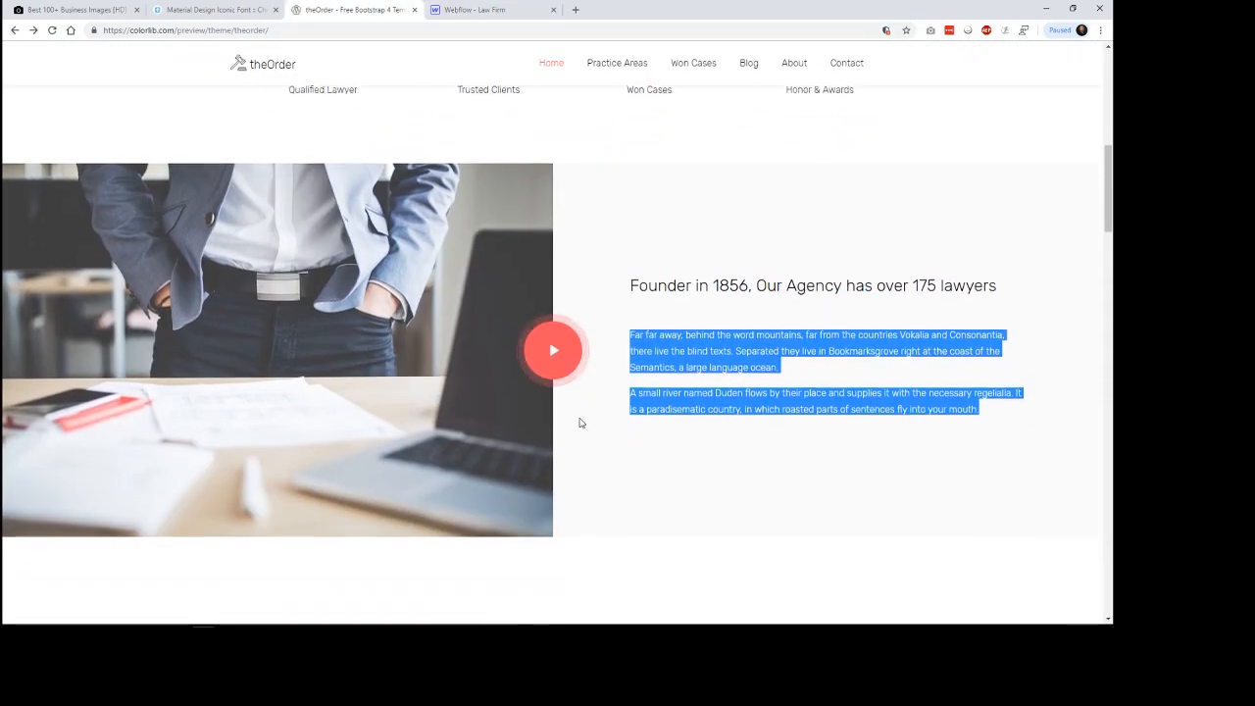
pyautogui.click(480, 9)
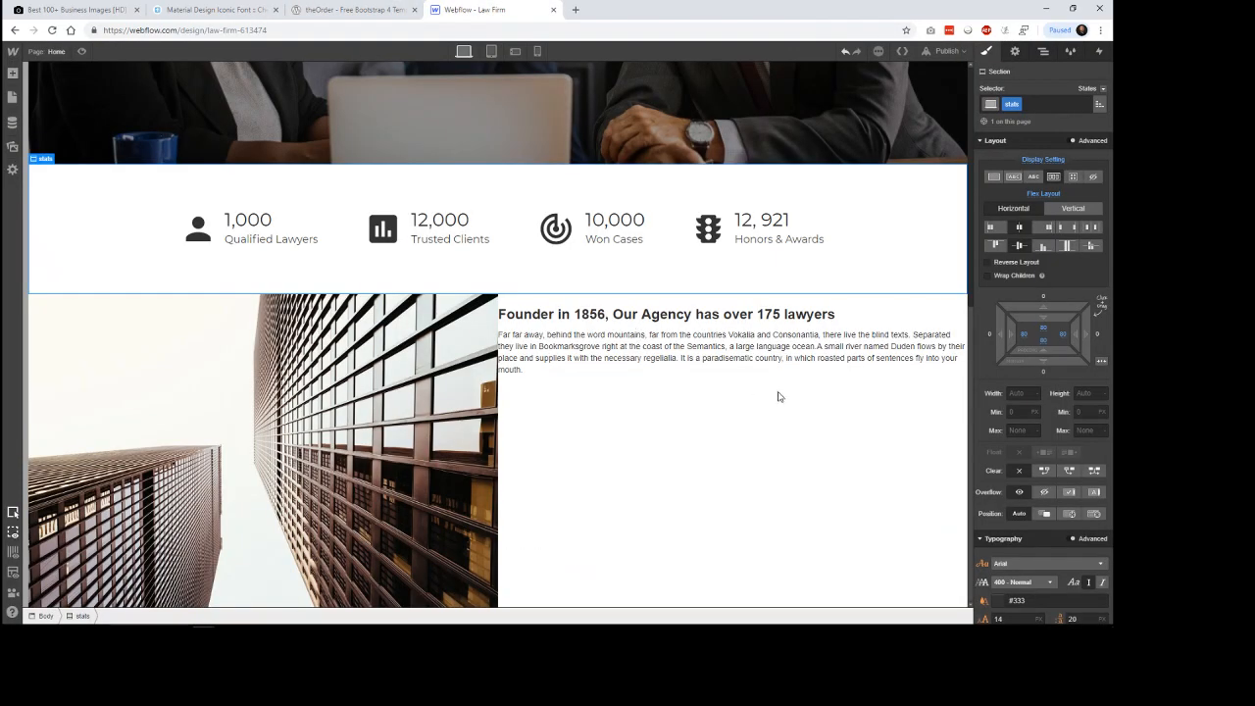
pyautogui.click(645, 315)
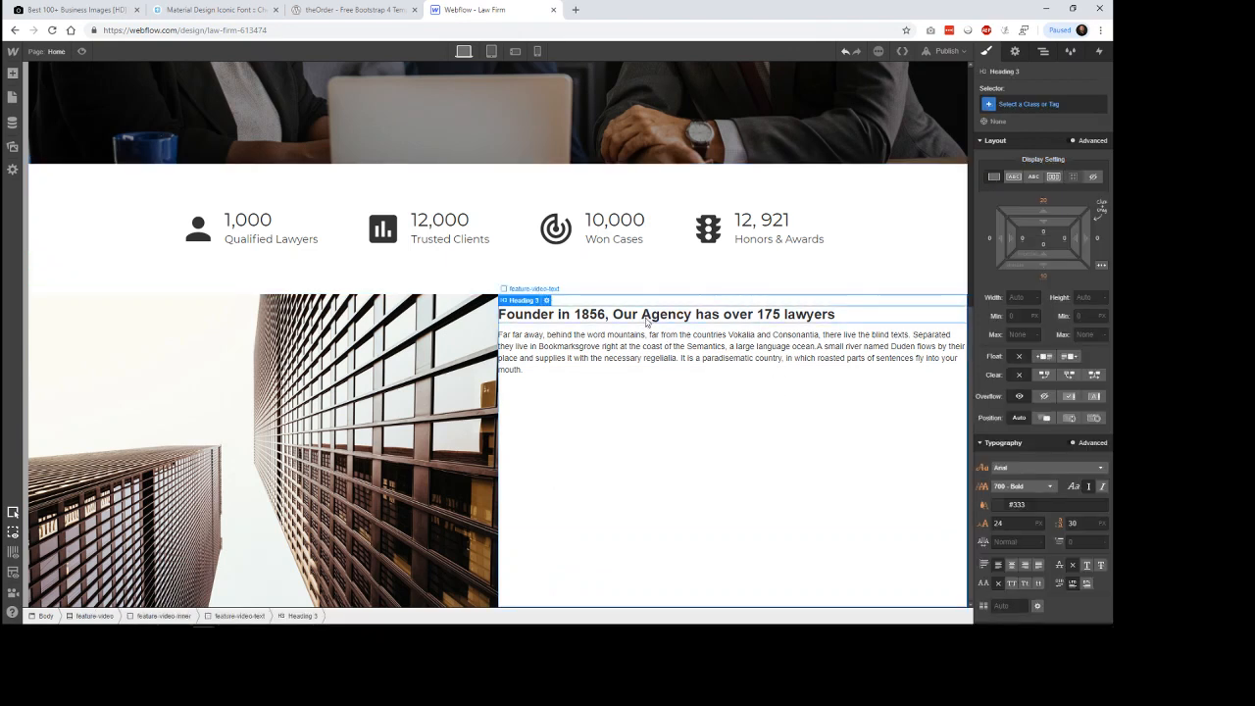
pyautogui.click(636, 351)
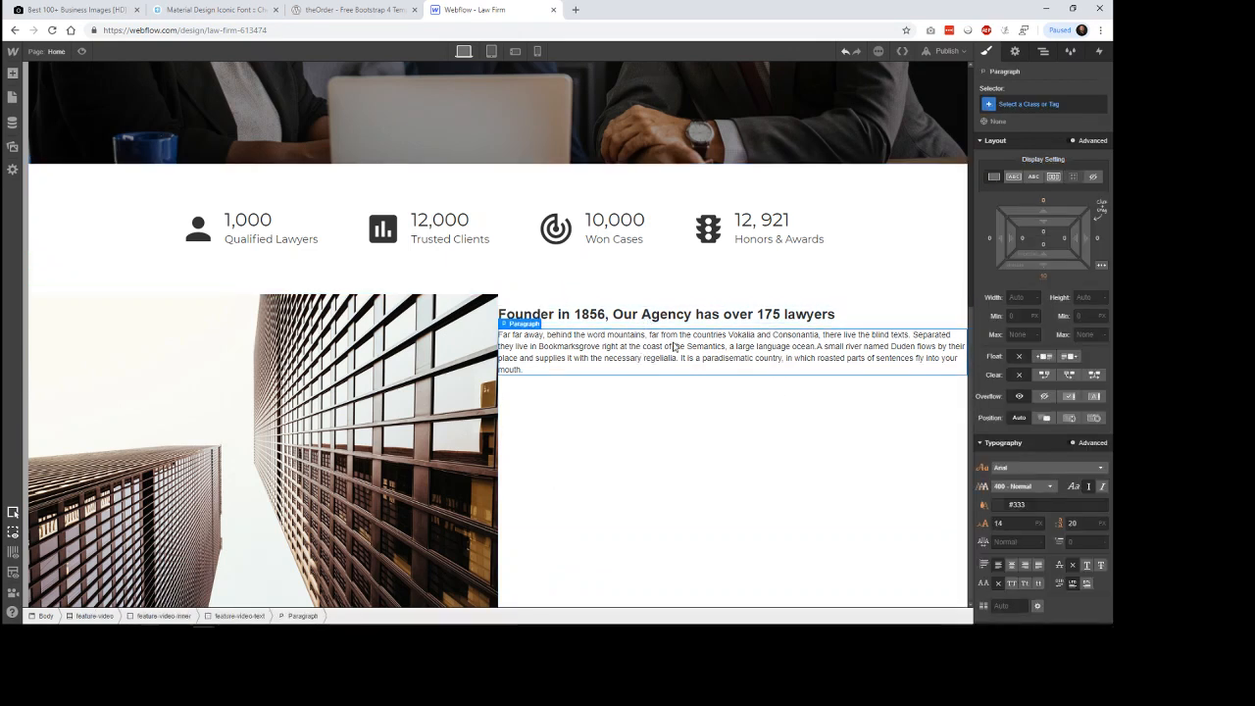
pyautogui.click(738, 299)
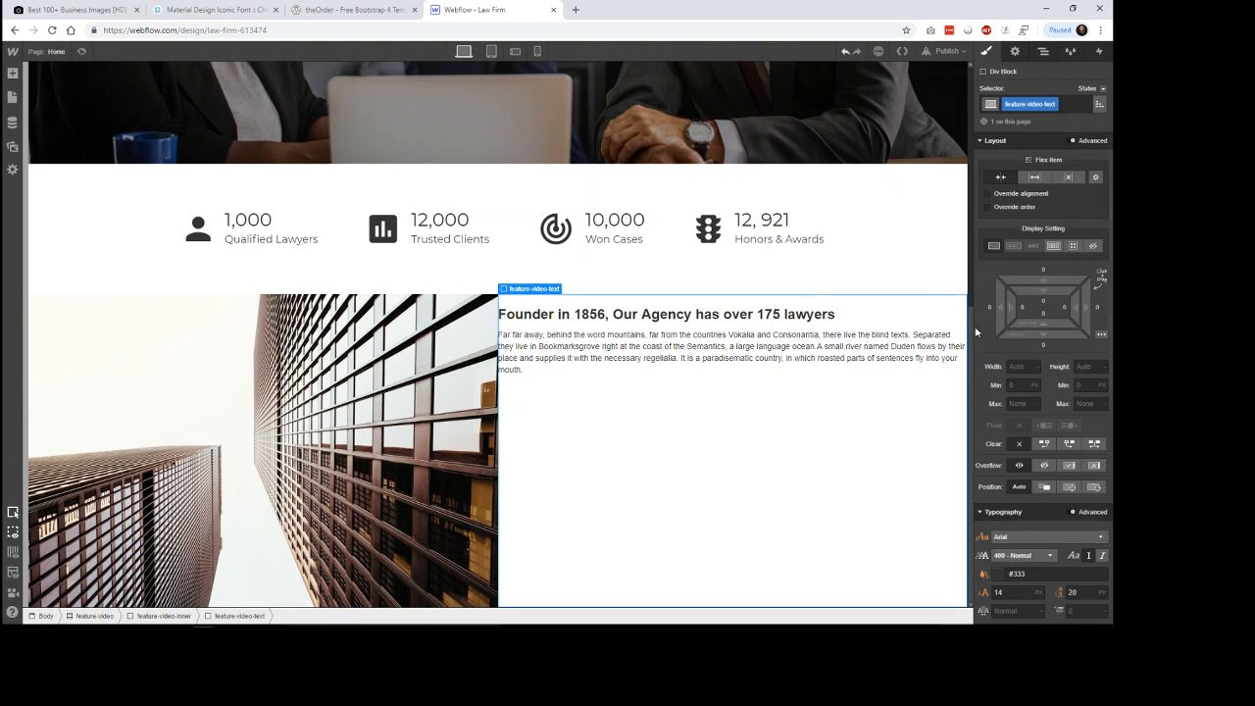
pyautogui.click(324, 10)
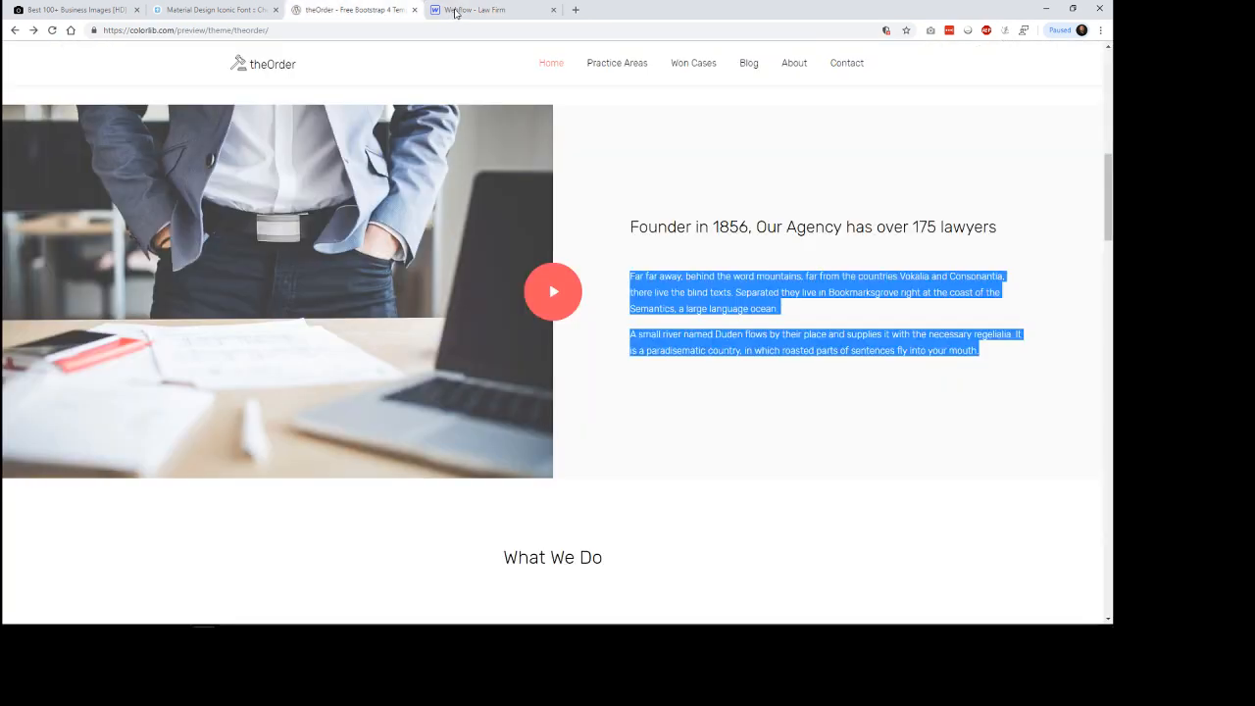
pyautogui.click(457, 12)
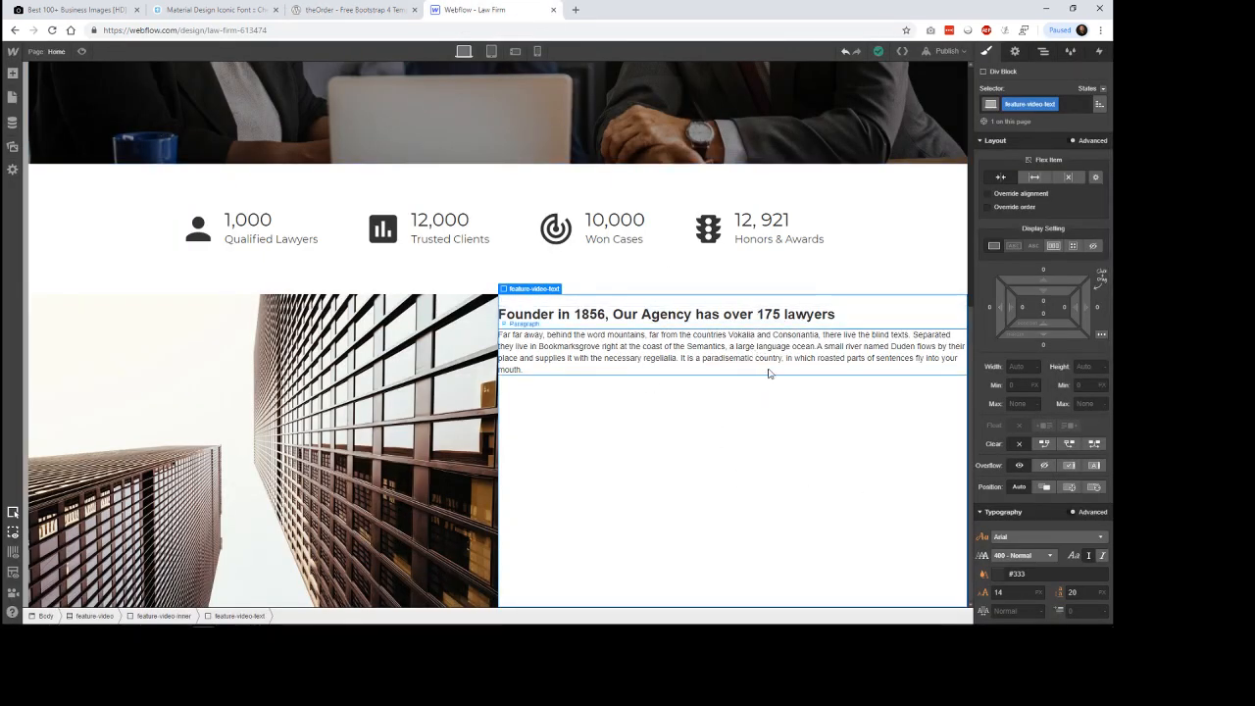
# Try a flex layout on the feature-video-text div, then return it to block display with 32 px padding on all sides.
pyautogui.click(1054, 247)
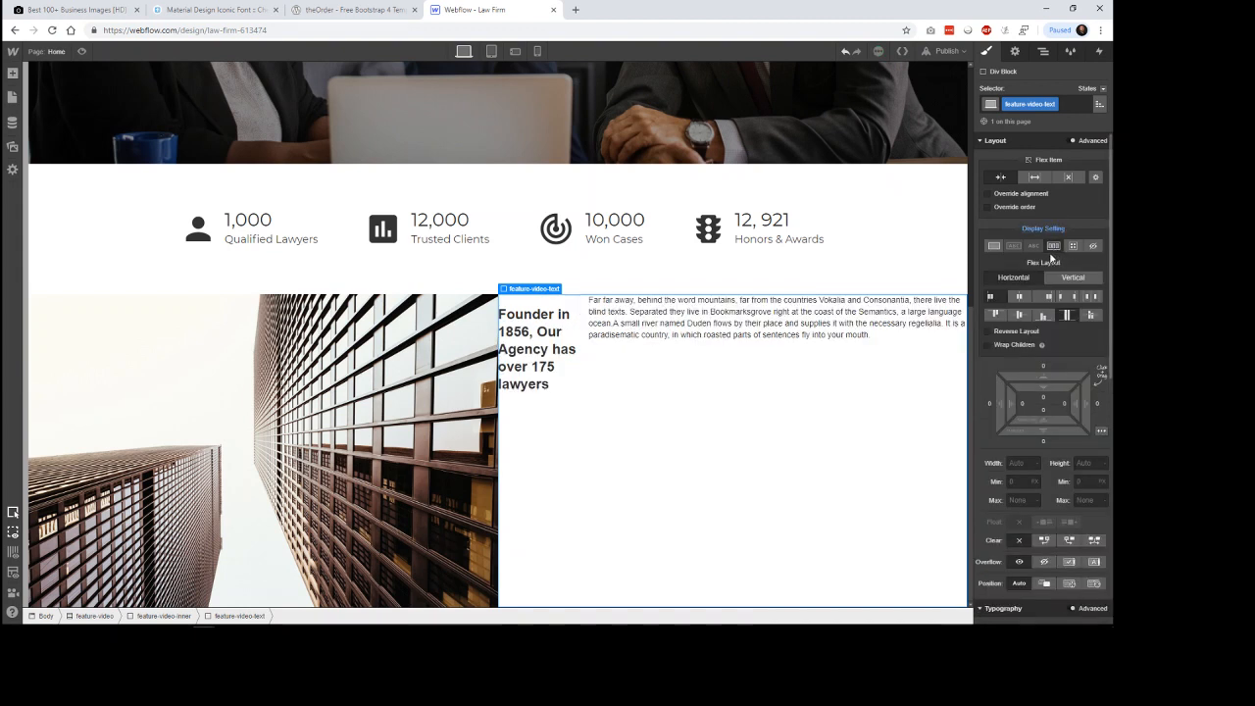
pyautogui.click(994, 246)
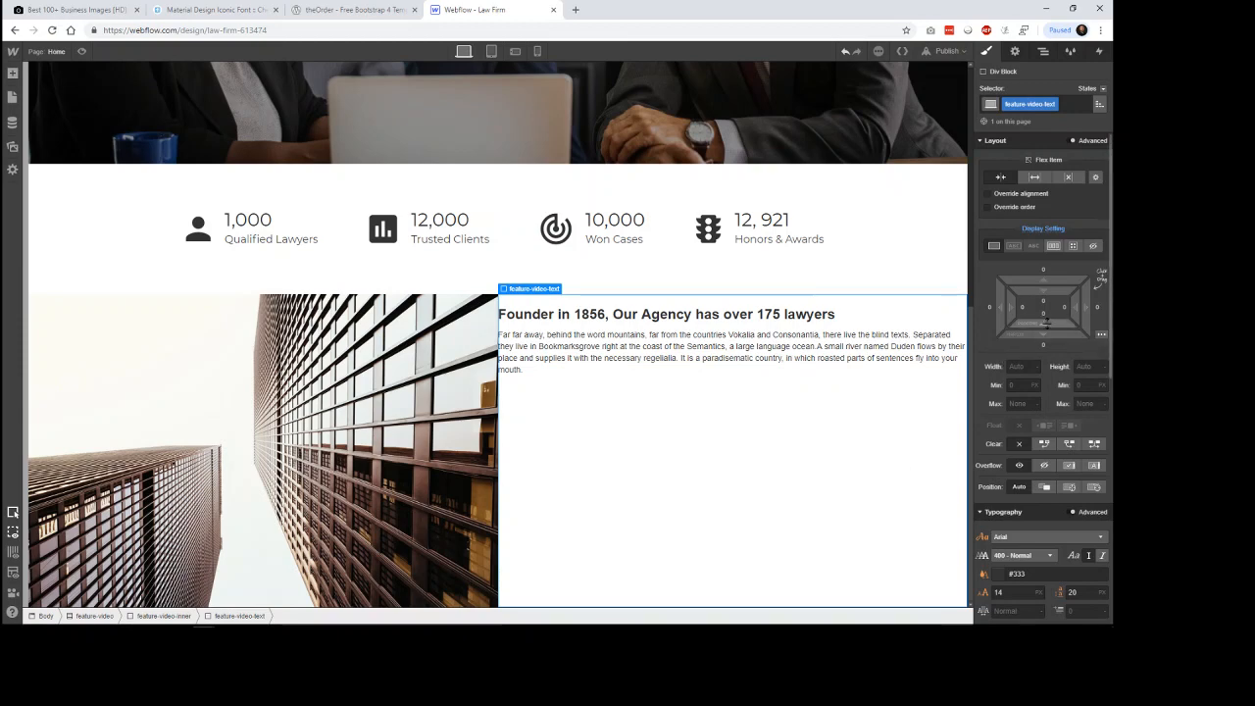
pyautogui.moveTo(1047, 291); pyautogui.dragTo(1046, 269)
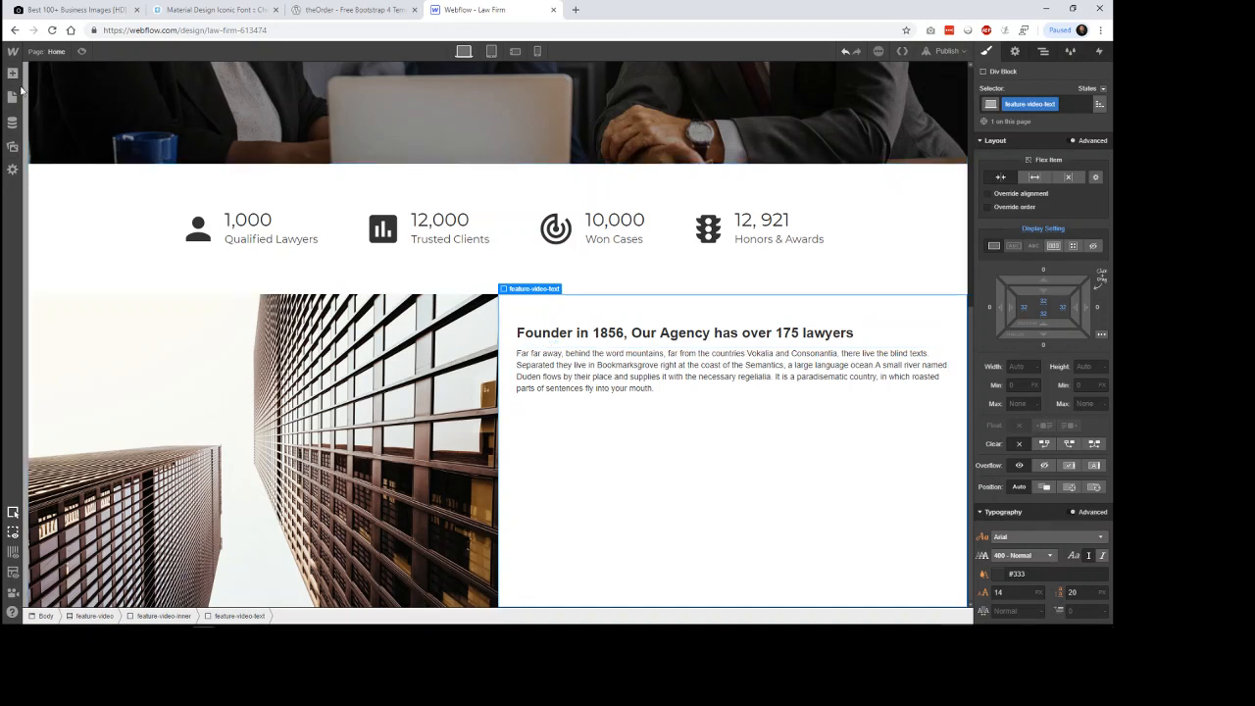
# Add a div block and place it inside the feature-video-text div, above the founder heading.
pyautogui.press('a')
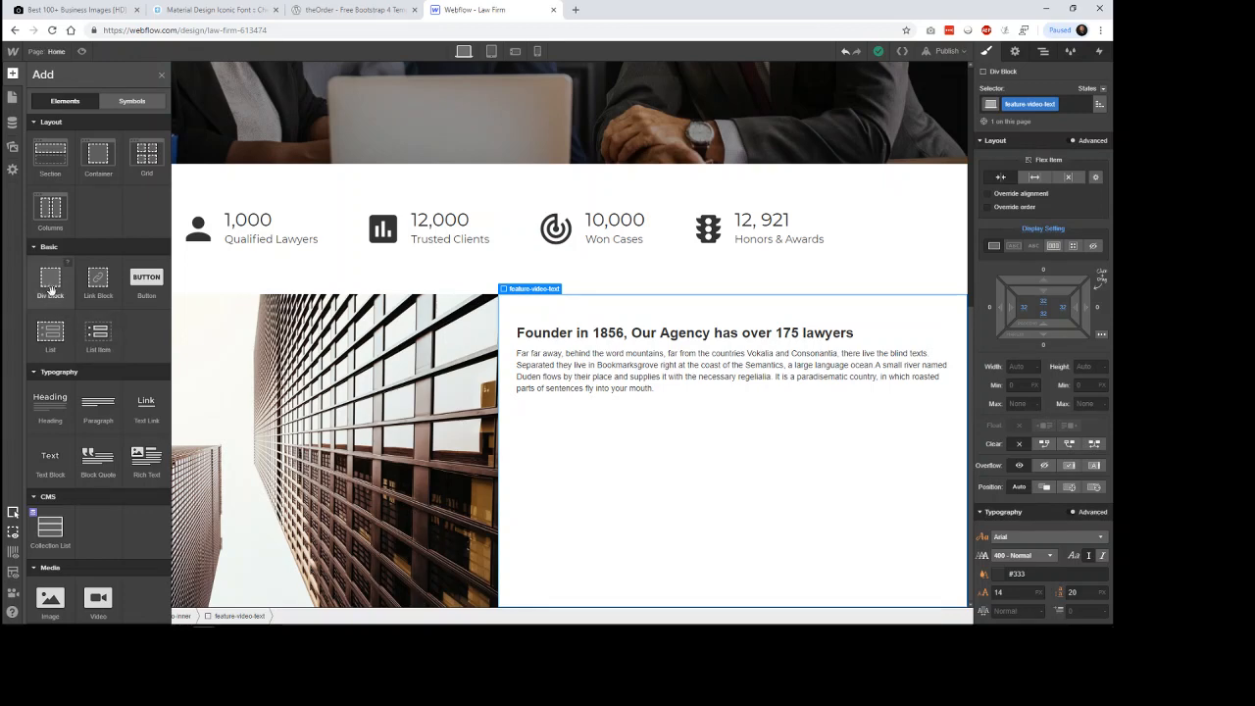
pyautogui.moveTo(165, 400); pyautogui.dragTo(239, 615)
pyautogui.moveTo(428, 402); pyautogui.dragTo(432, 397)
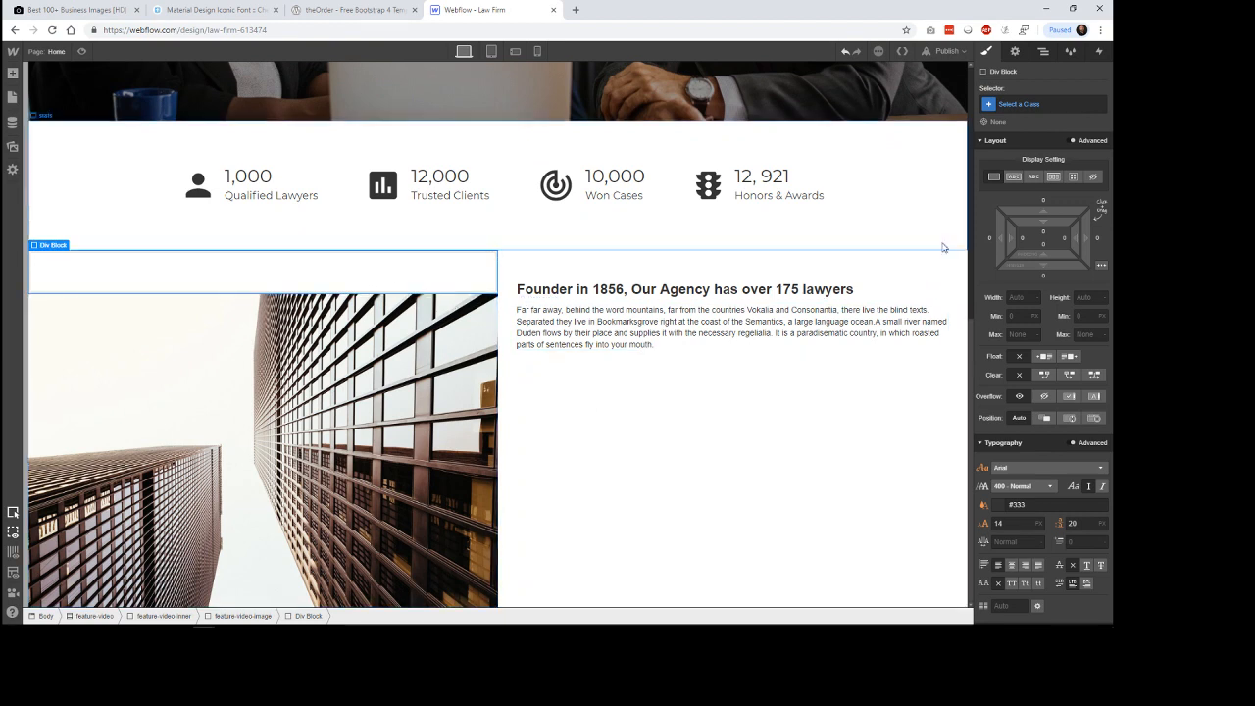
pyautogui.click(1043, 51)
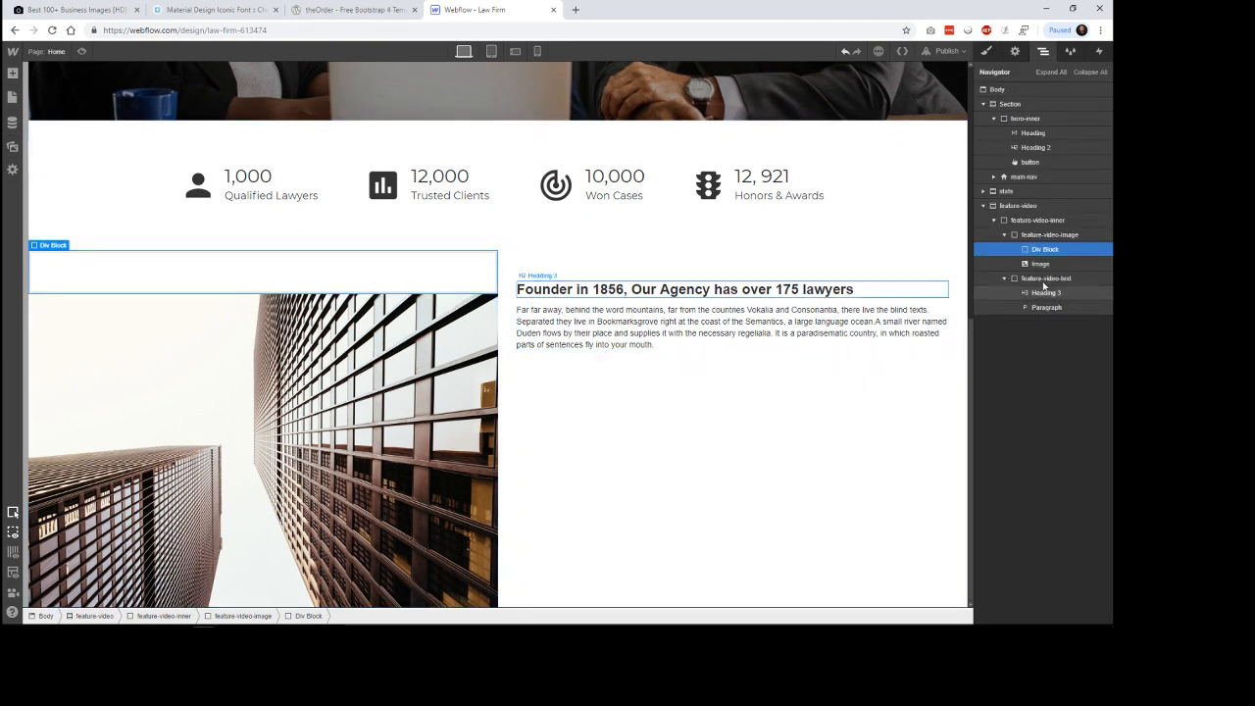
pyautogui.moveTo(1037, 255); pyautogui.dragTo(1052, 285)
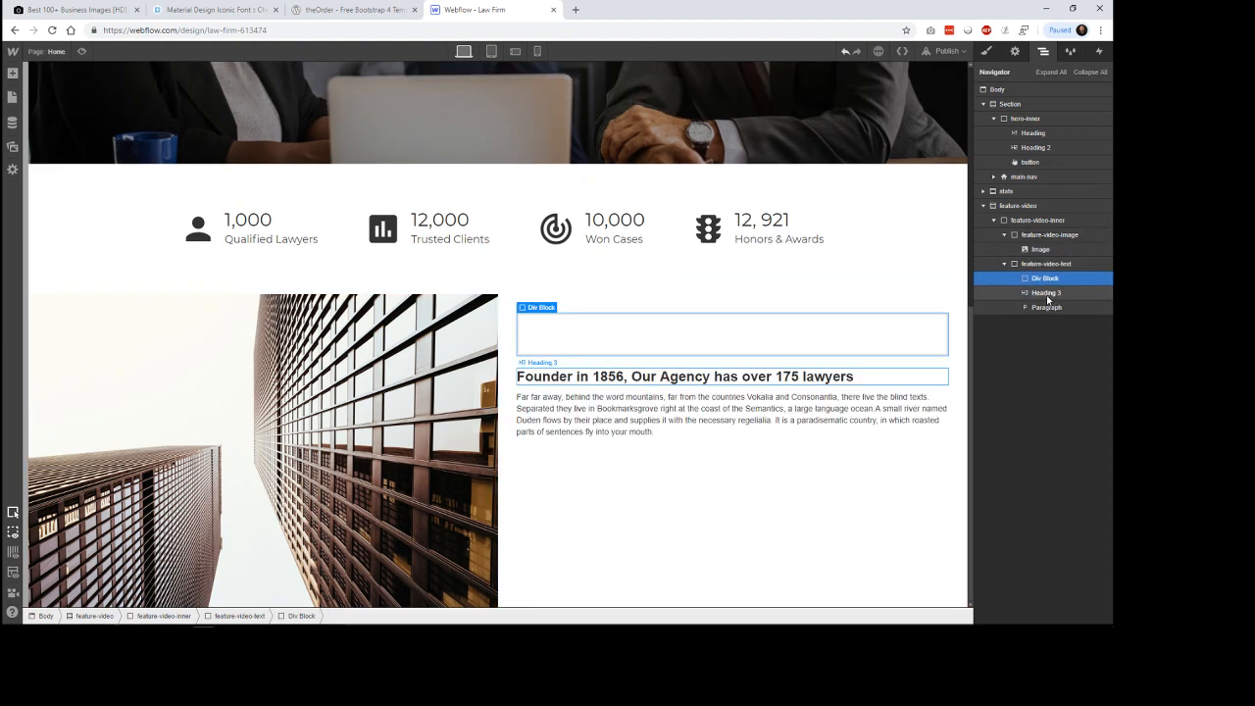
# Nest the founder heading and the paragraph inside the new div block, with the heading first.
pyautogui.moveTo(1046, 293)
pyautogui.mouseDown()
pyautogui.moveTo(1059, 282)
pyautogui.moveTo(1050, 308)
pyautogui.moveTo(1060, 279)
pyautogui.moveTo(1060, 313)
pyautogui.moveTo(1035, 281)
pyautogui.moveTo(1047, 312)
pyautogui.mouseUp()
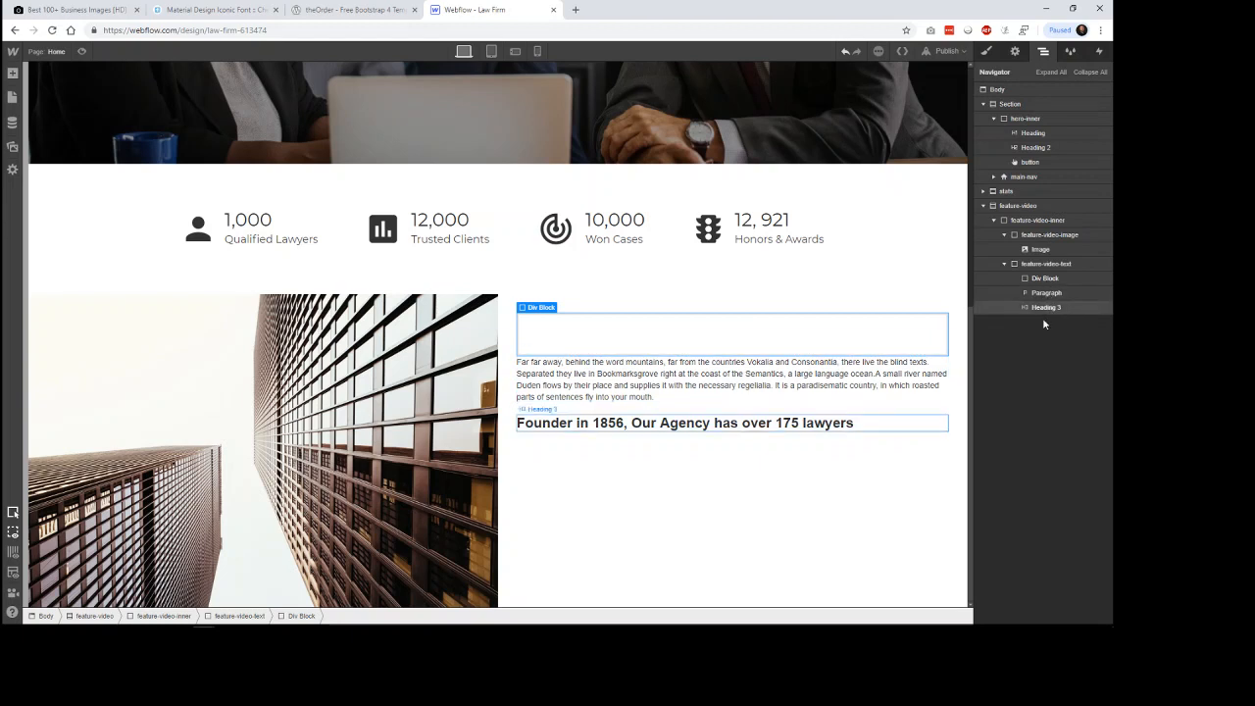
pyautogui.moveTo(599, 380); pyautogui.dragTo(598, 343)
pyautogui.moveTo(658, 383); pyautogui.dragTo(656, 314)
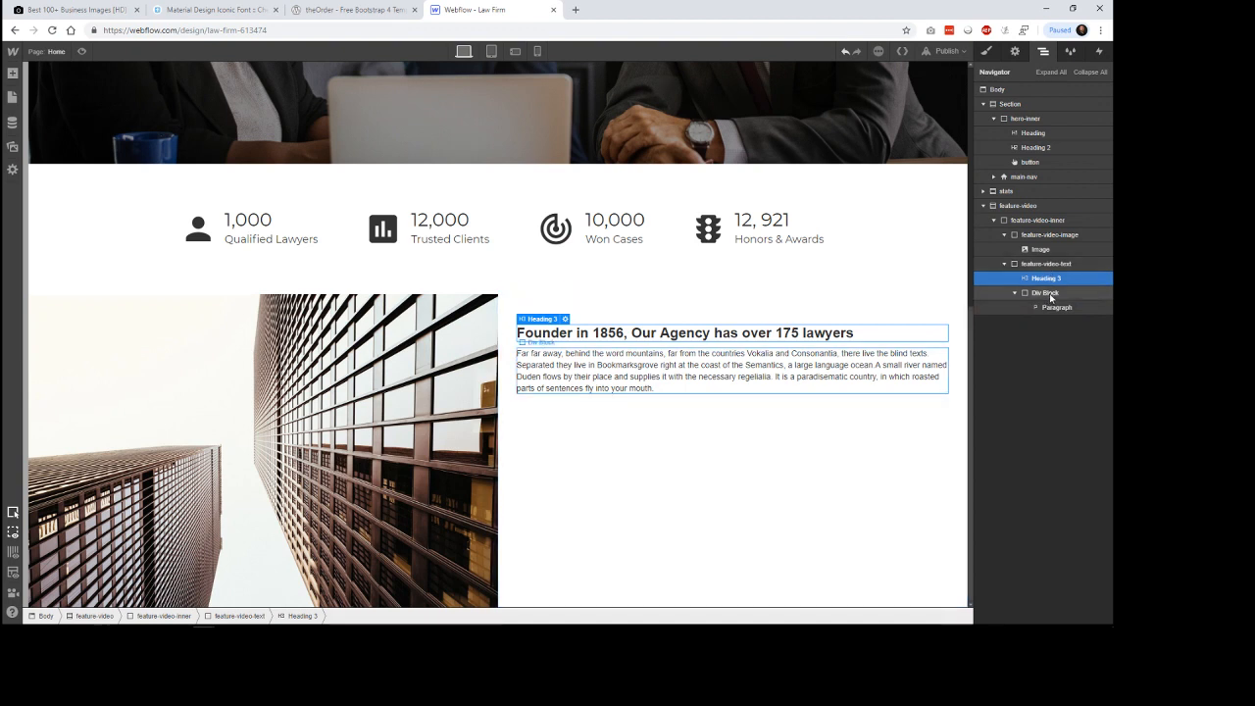
pyautogui.moveTo(1046, 281); pyautogui.dragTo(1053, 300)
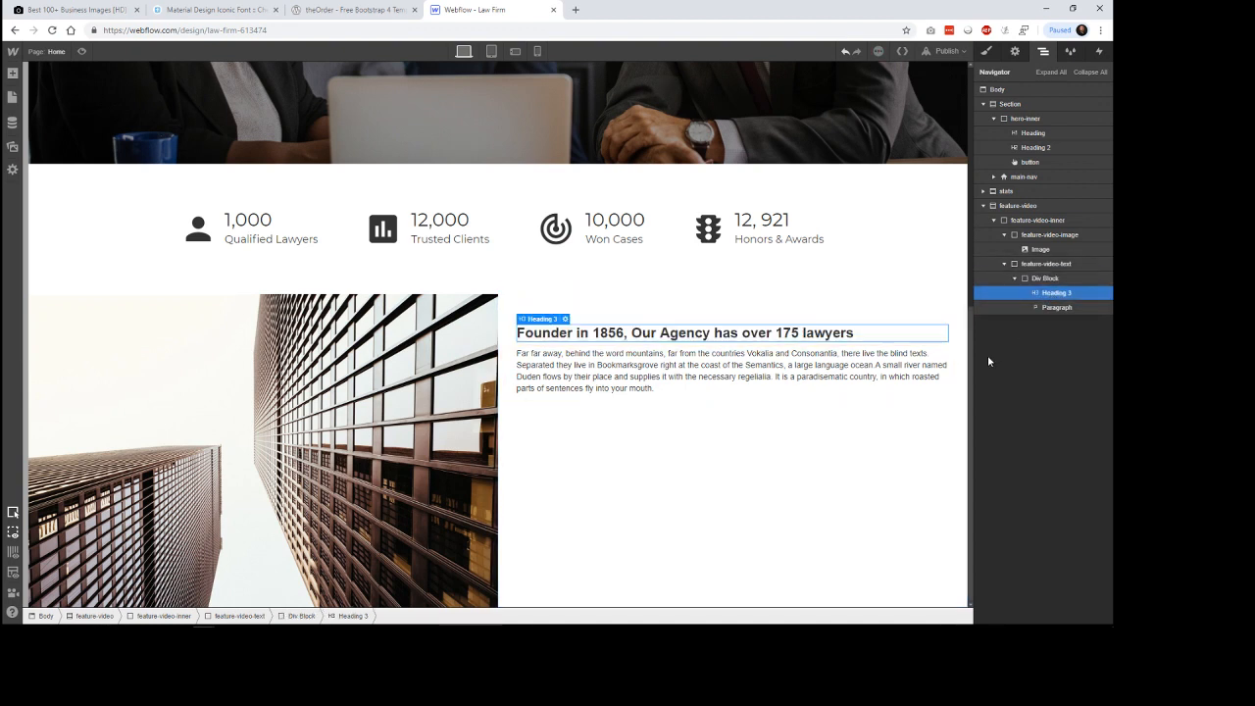
# Give the div block that wraps the heading and paragraph the new class feature-video-text-inner.
pyautogui.click(1043, 279)
pyautogui.click(986, 51)
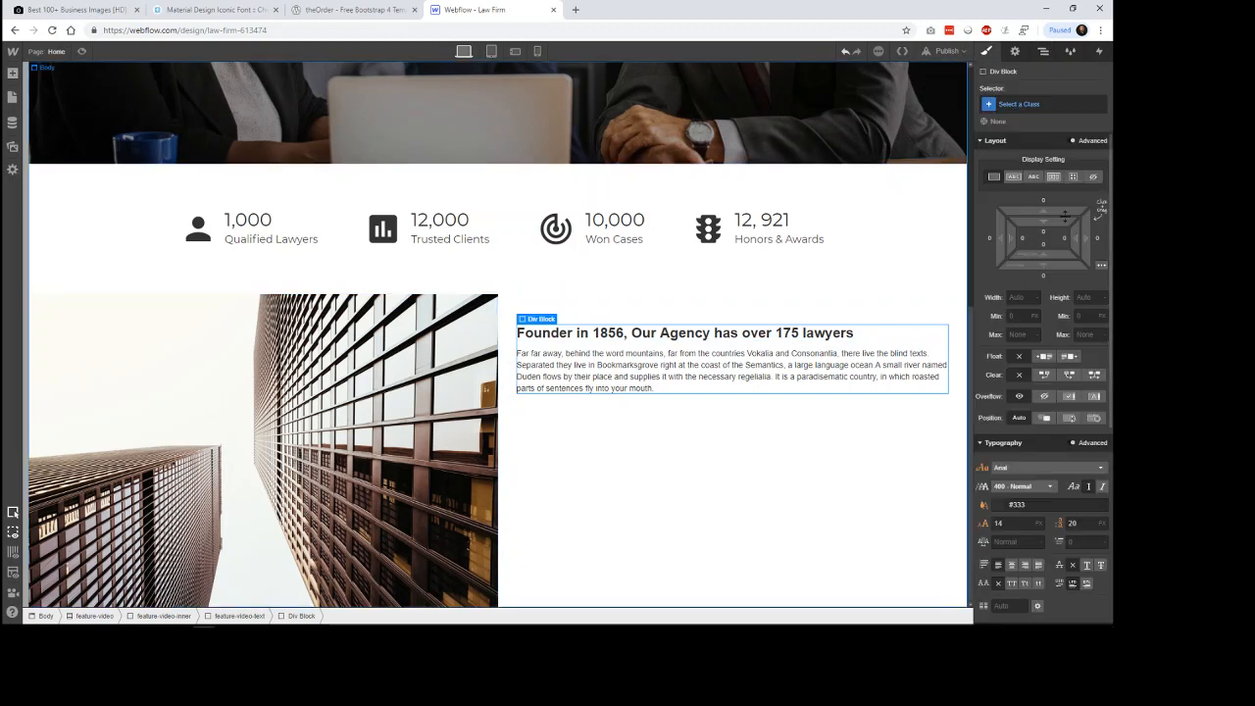
pyautogui.click(1031, 105)
pyautogui.write('feature')
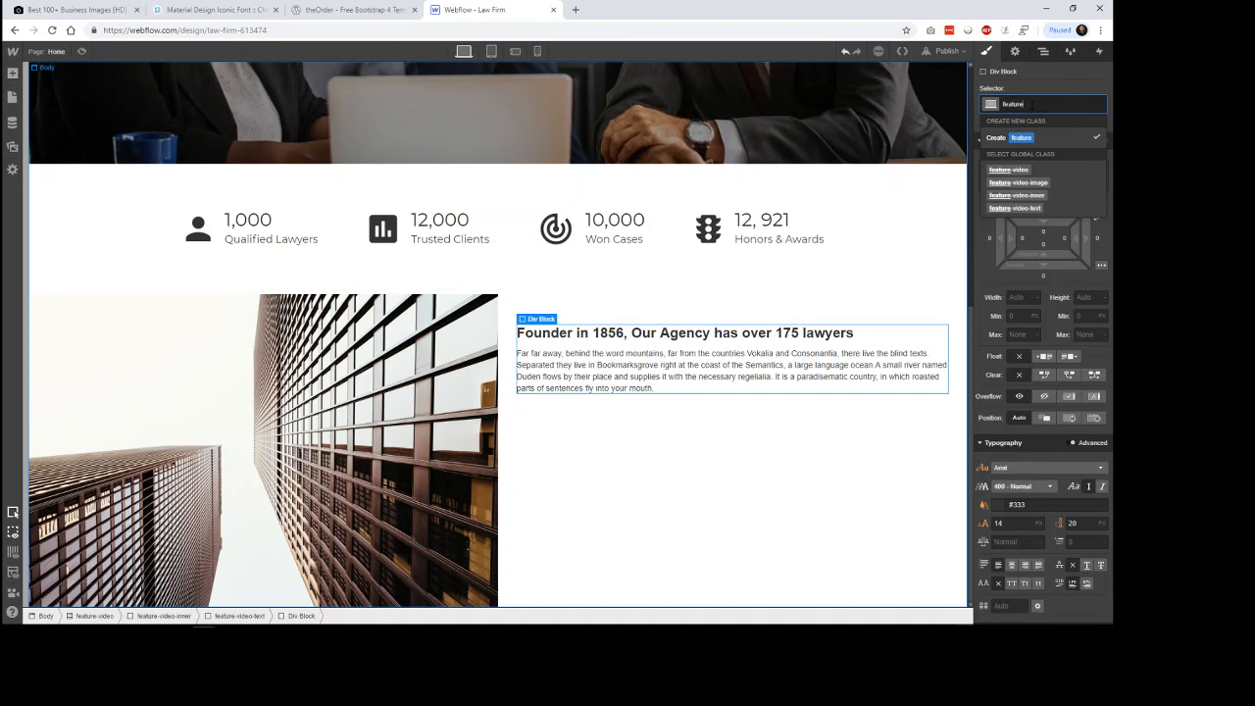
pyautogui.write('-video')
pyautogui.write('-iex')
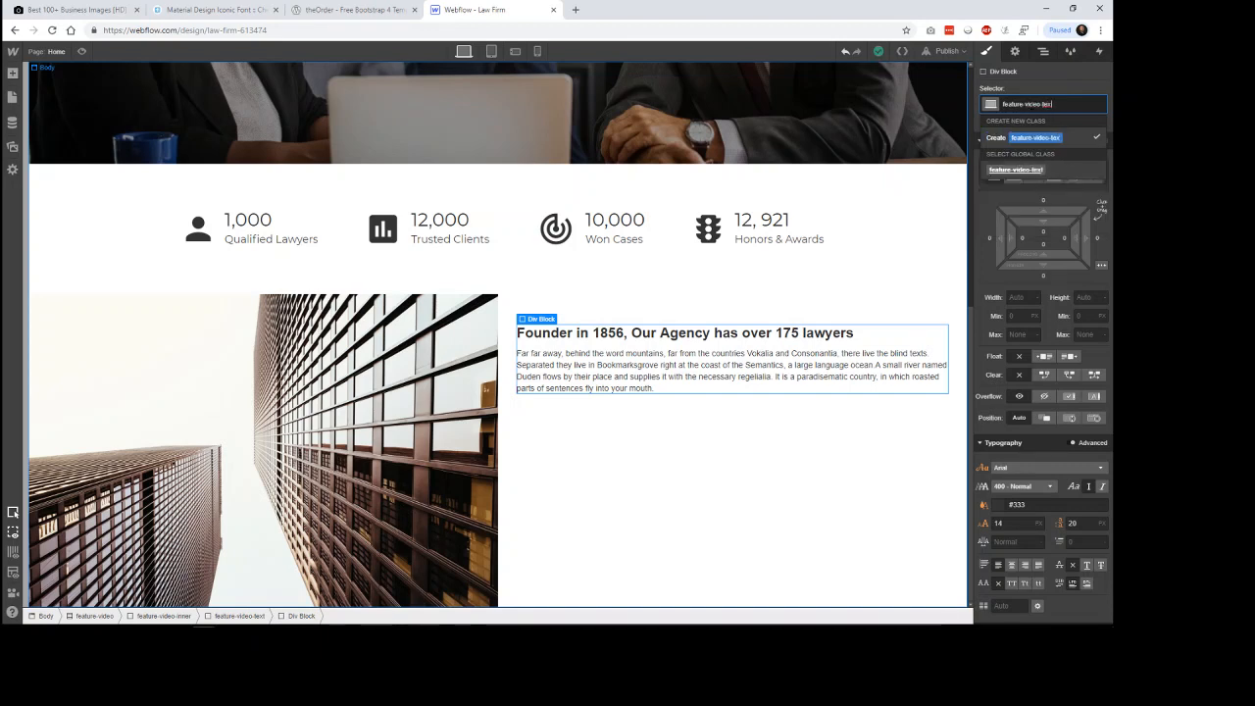
pyautogui.write('t-inner')
pyautogui.press('Return')
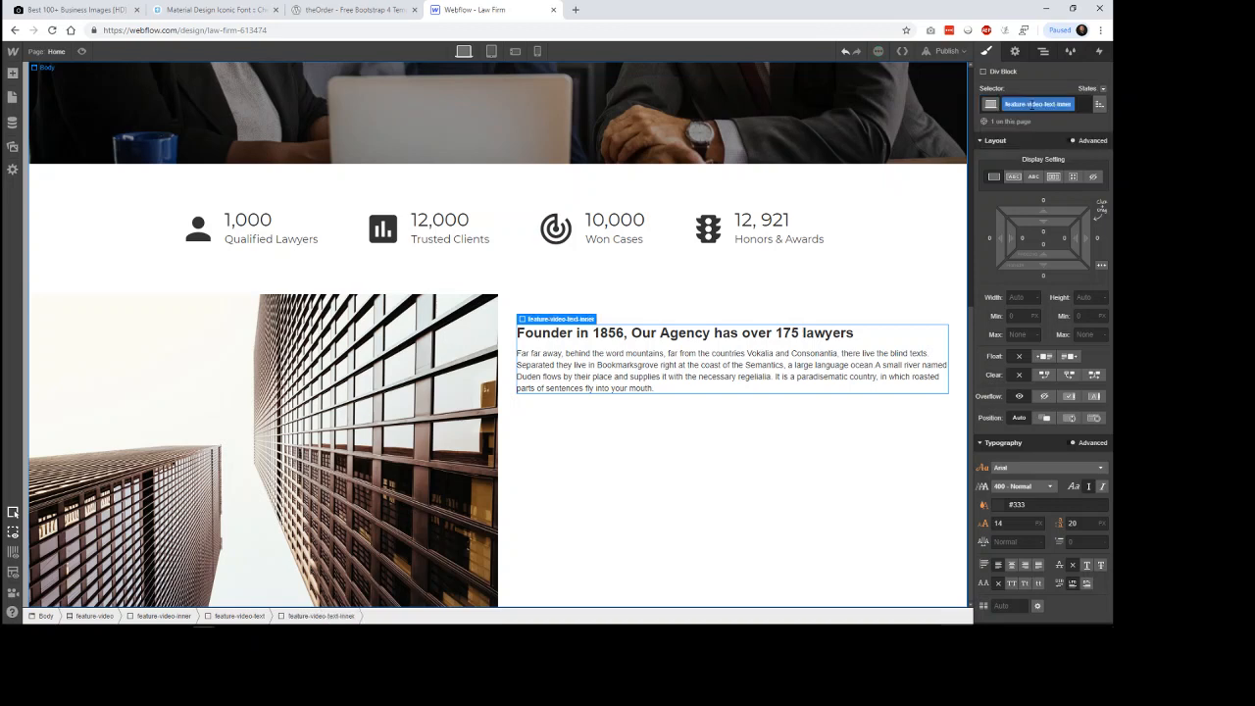
# Clear the feature-video-text div's padding to 0 on all sides.
pyautogui.click(767, 299)
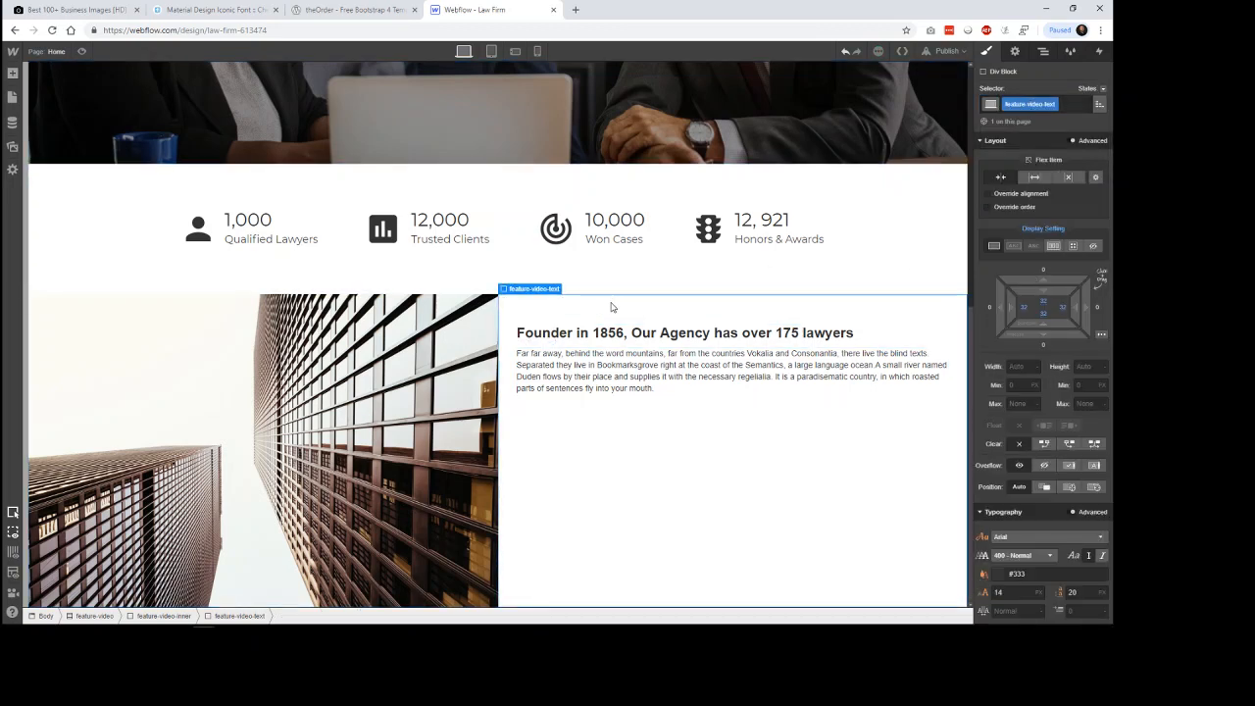
pyautogui.click(1064, 308)
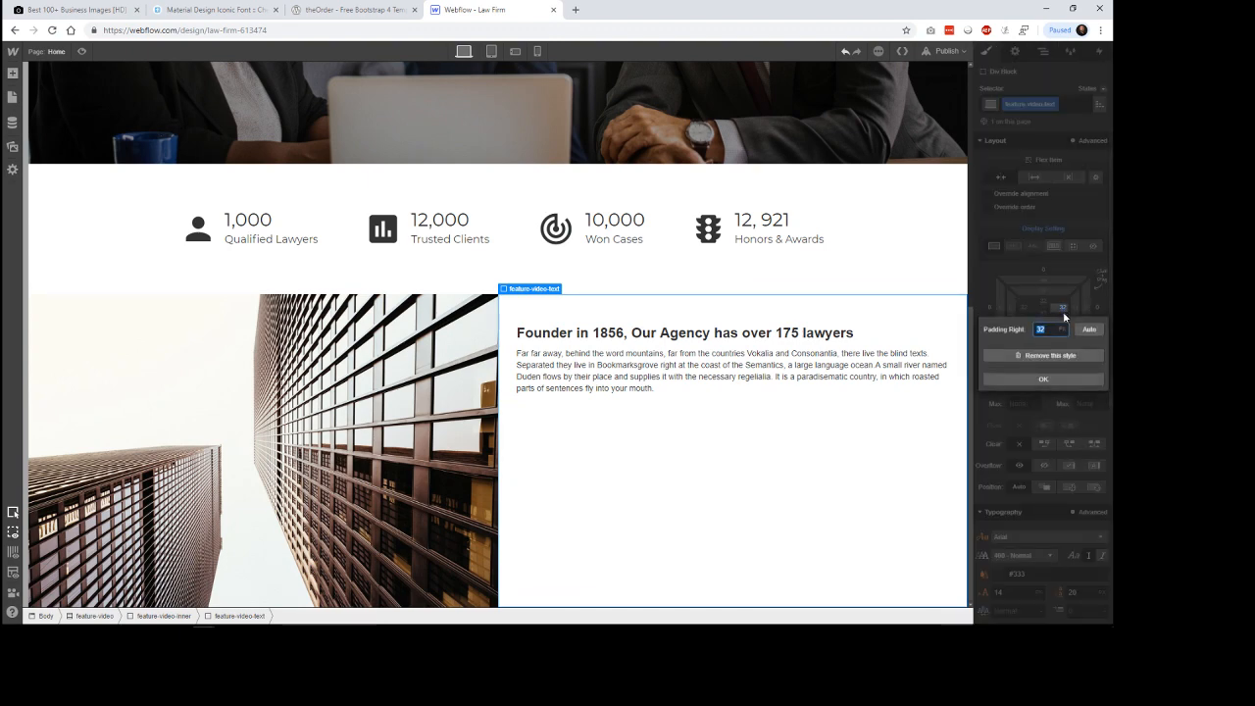
pyautogui.click(1074, 356)
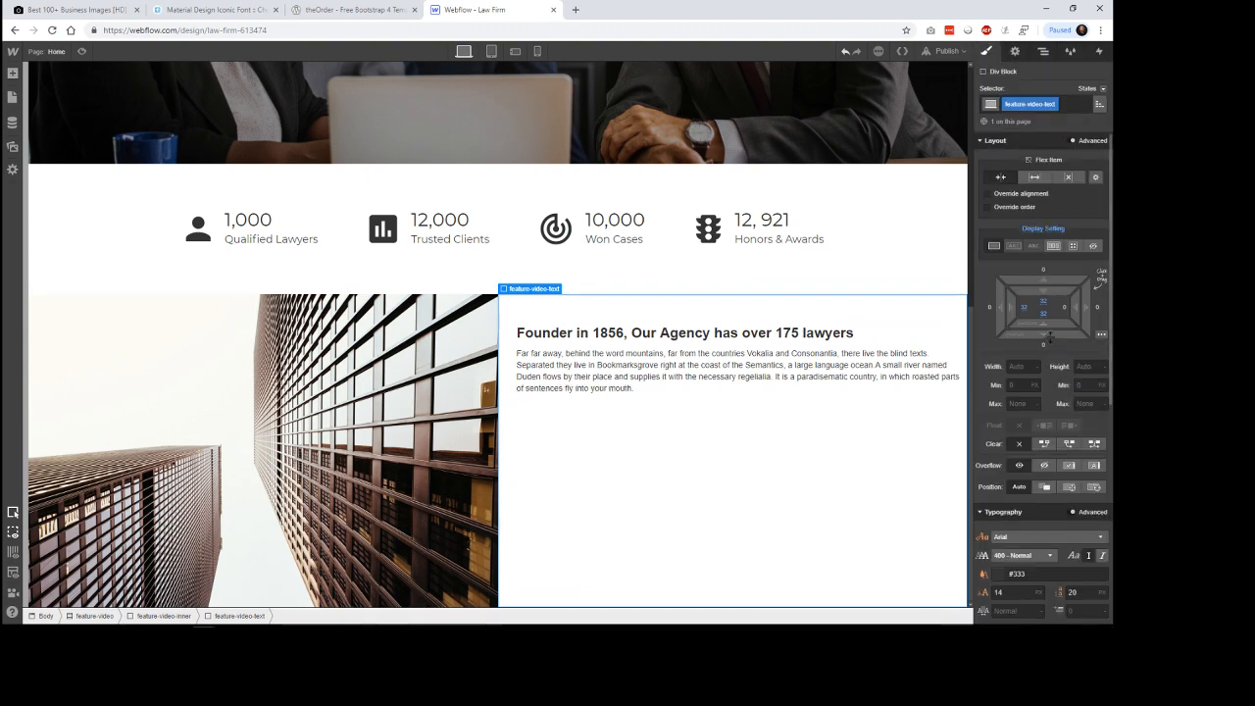
pyautogui.moveTo(1046, 323); pyautogui.dragTo(1045, 376)
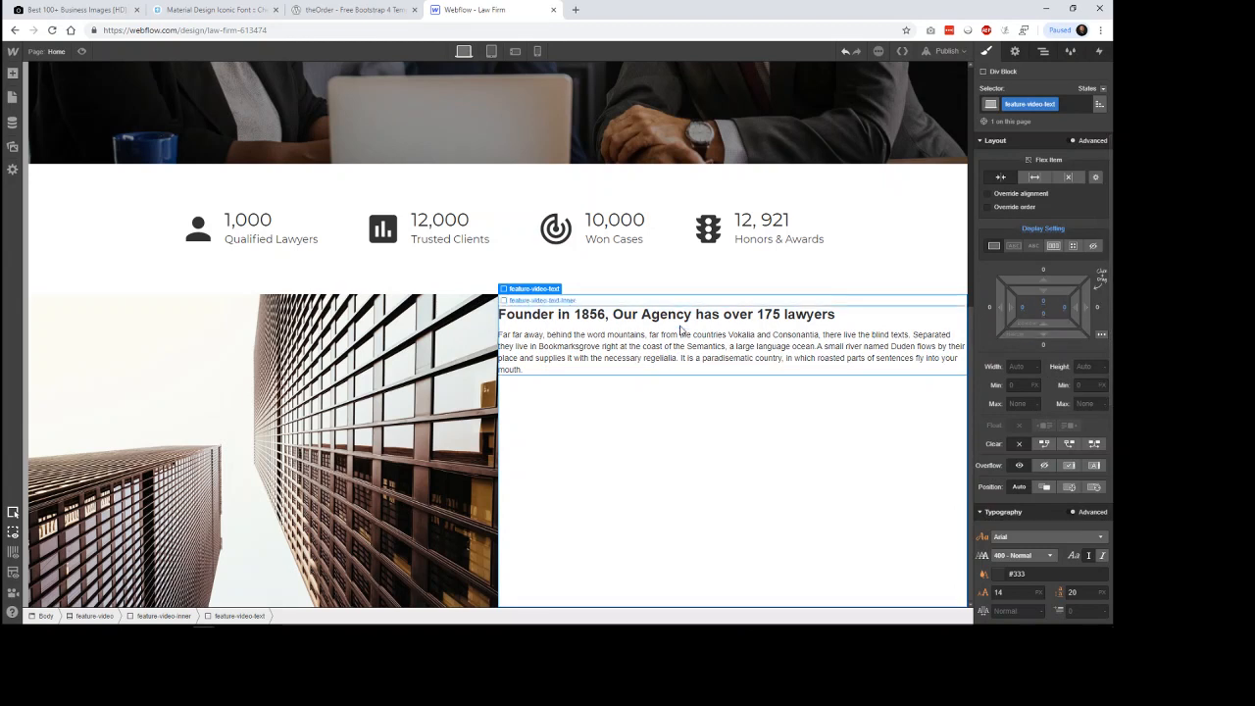
# Set the feature-video-text div to horizontal flex, centered on both axes, with 32 px padding on all sides.
pyautogui.click(1054, 246)
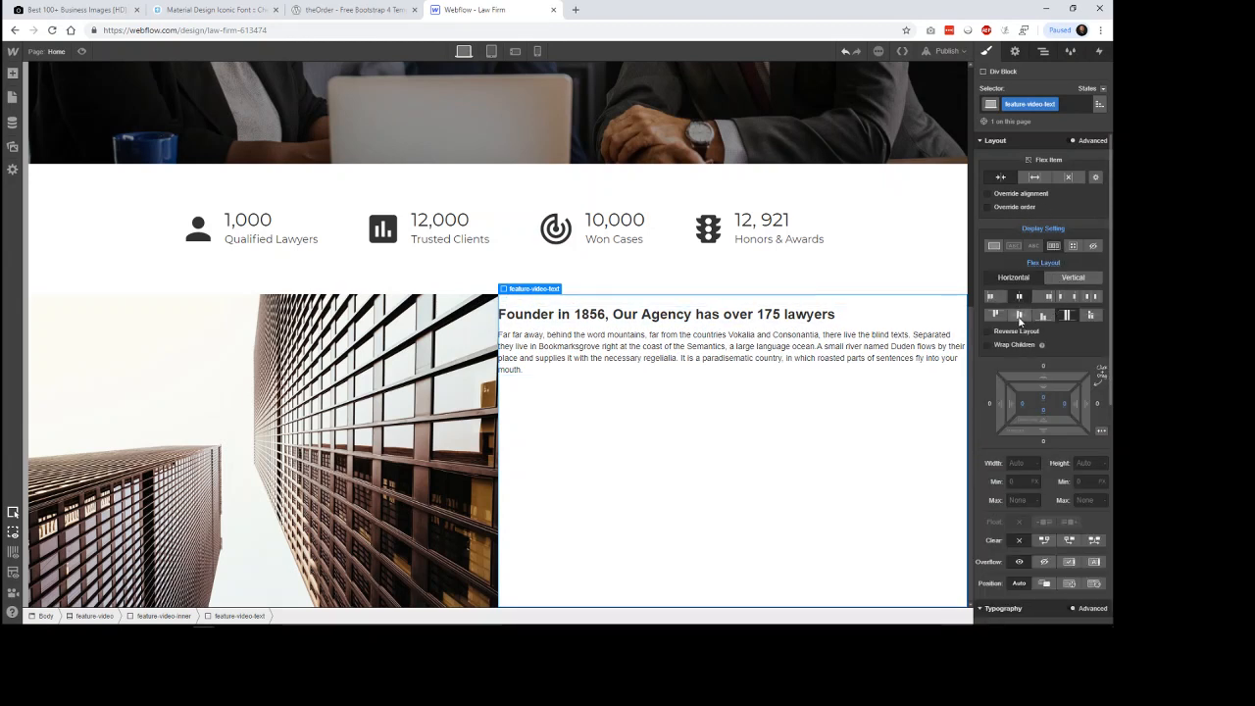
pyautogui.click(1019, 315)
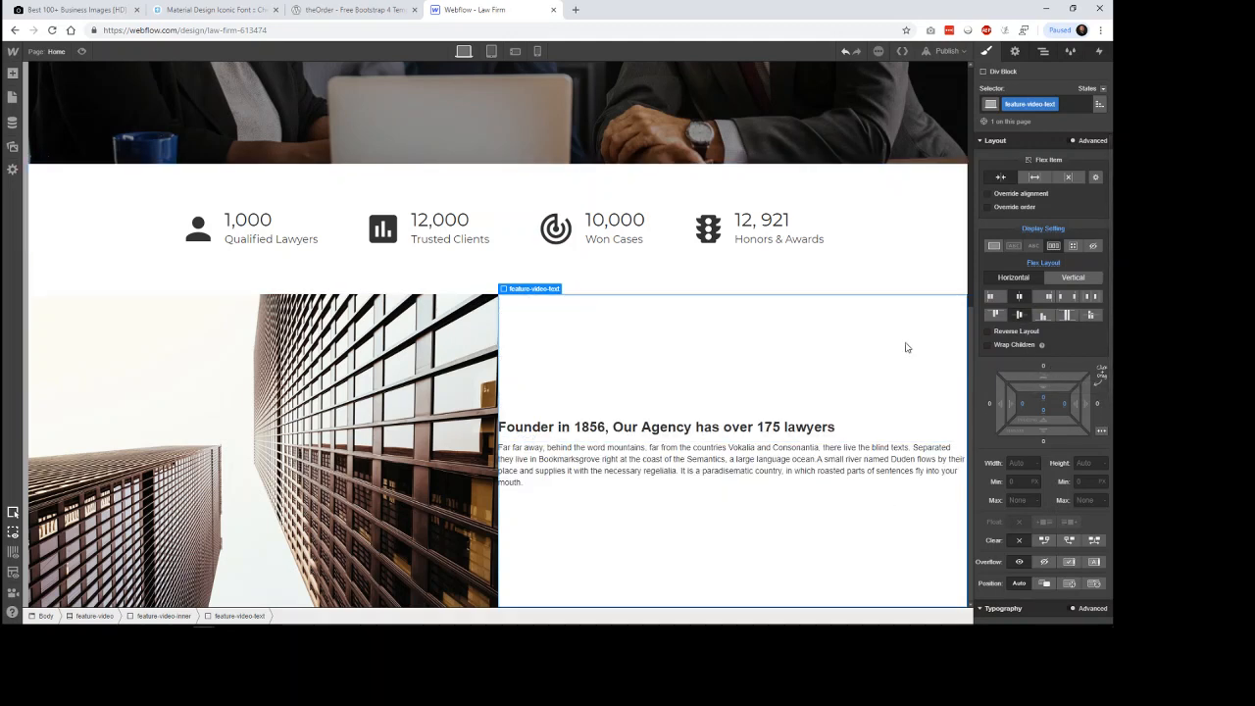
pyautogui.moveTo(1047, 422); pyautogui.dragTo(1052, 368)
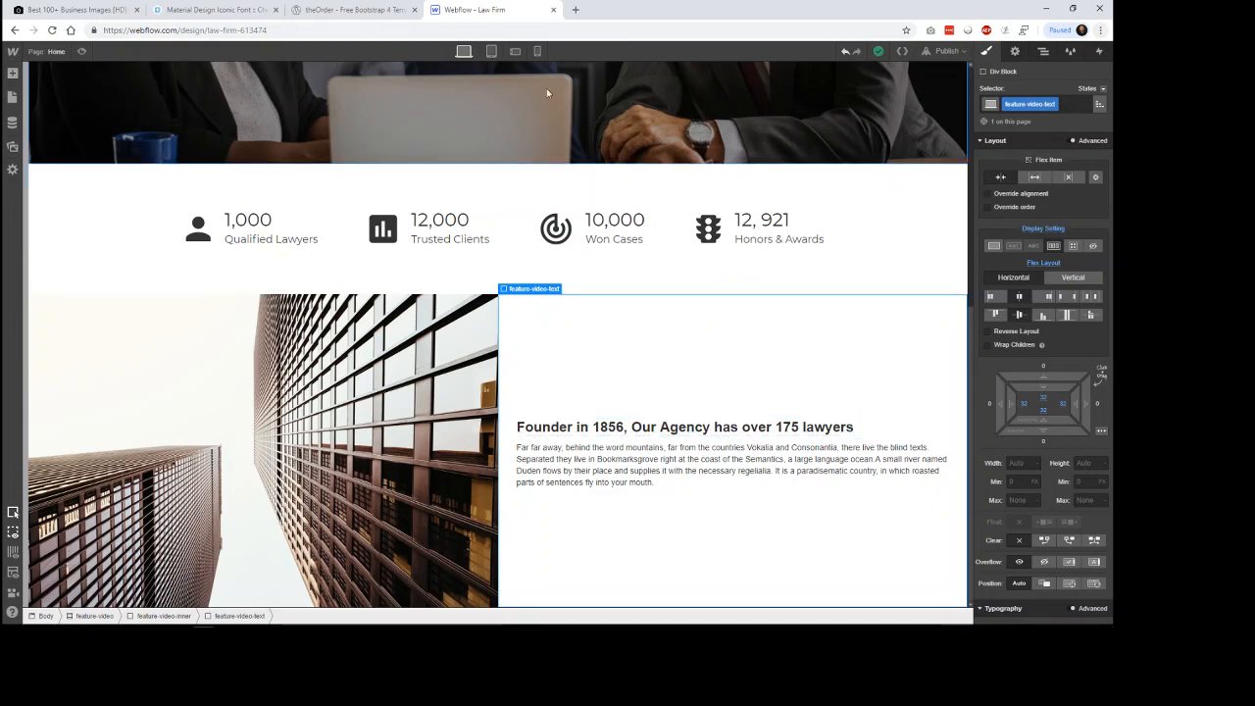
# Check the text spacing on the theOrder reference page and set the feature-video-text div's left and right padding to 80 px in Webflow.
pyautogui.click(323, 9)
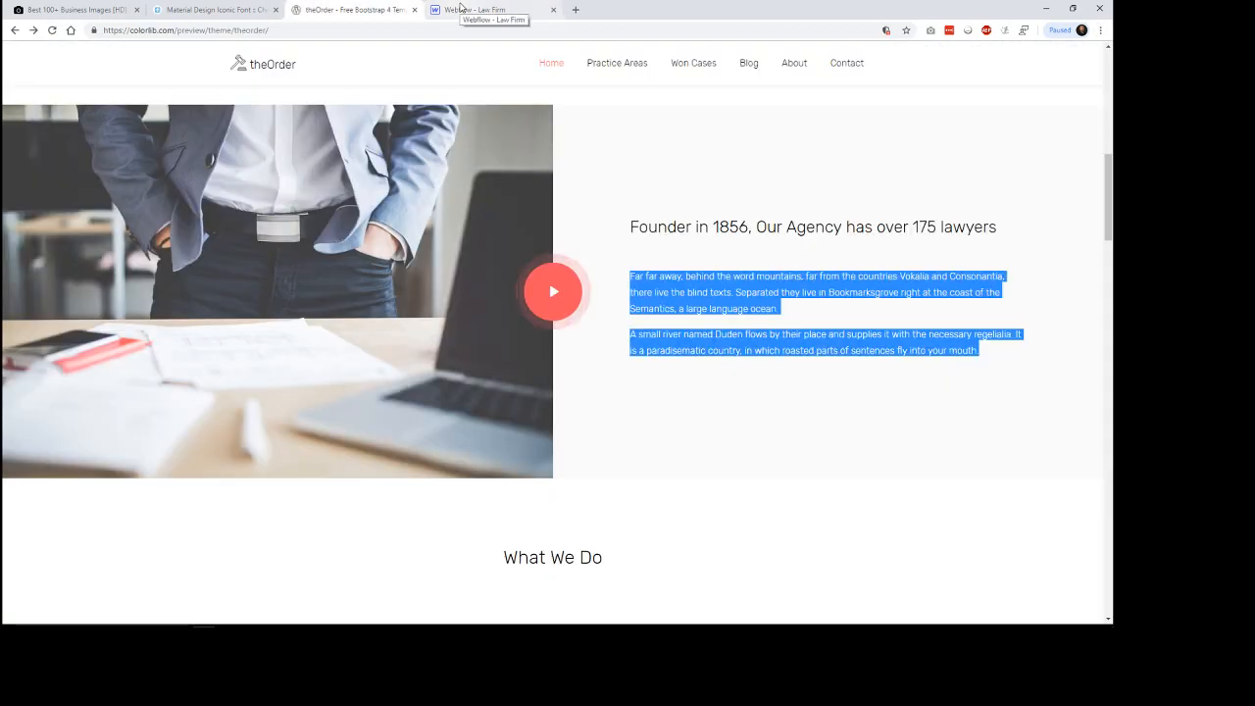
pyautogui.click(461, 8)
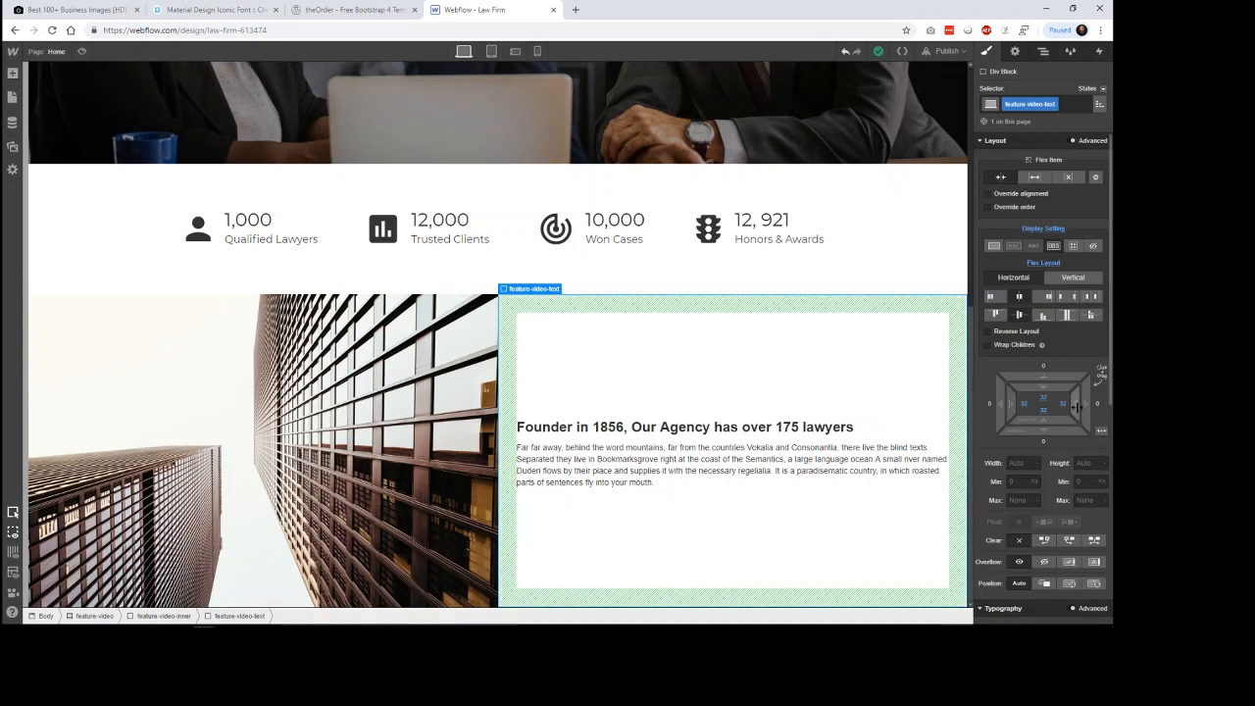
pyautogui.moveTo(1076, 407); pyautogui.dragTo(993, 405)
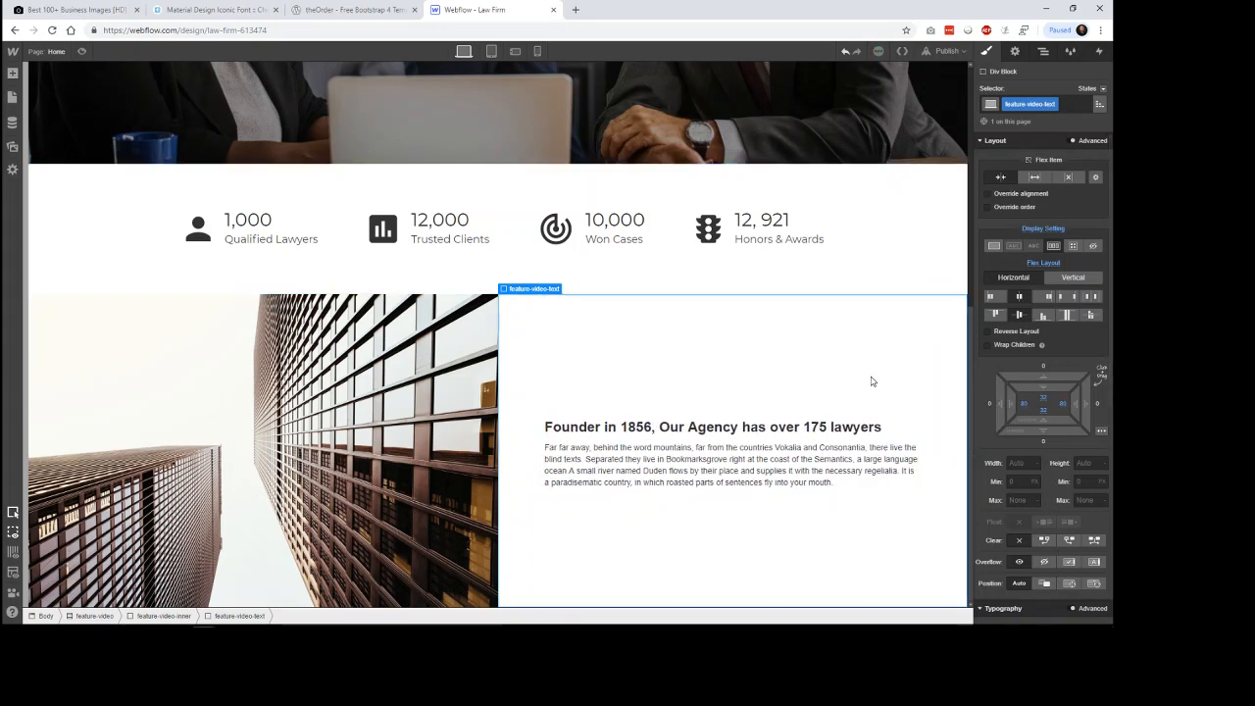
# Set the font of the "Founder in 1856" heading beside the building image to Montserrat.
pyautogui.click(769, 429)
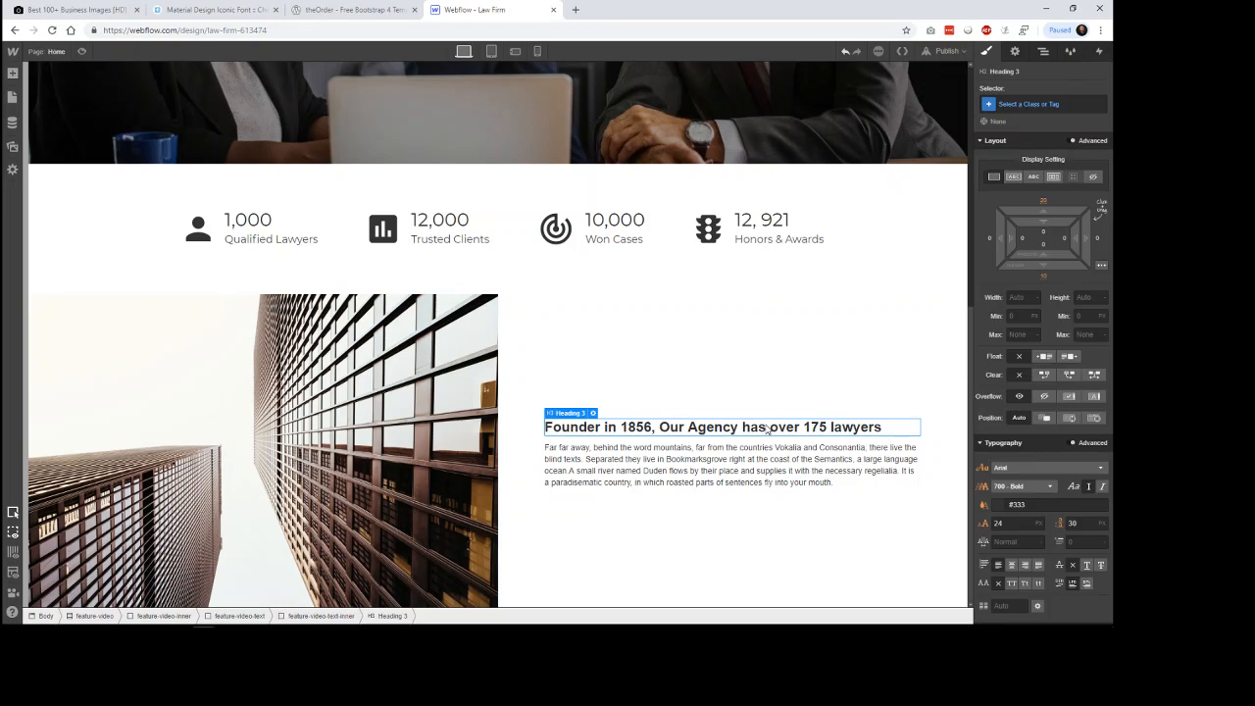
pyautogui.click(1041, 468)
pyautogui.moveTo(1101, 509); pyautogui.dragTo(1100, 533)
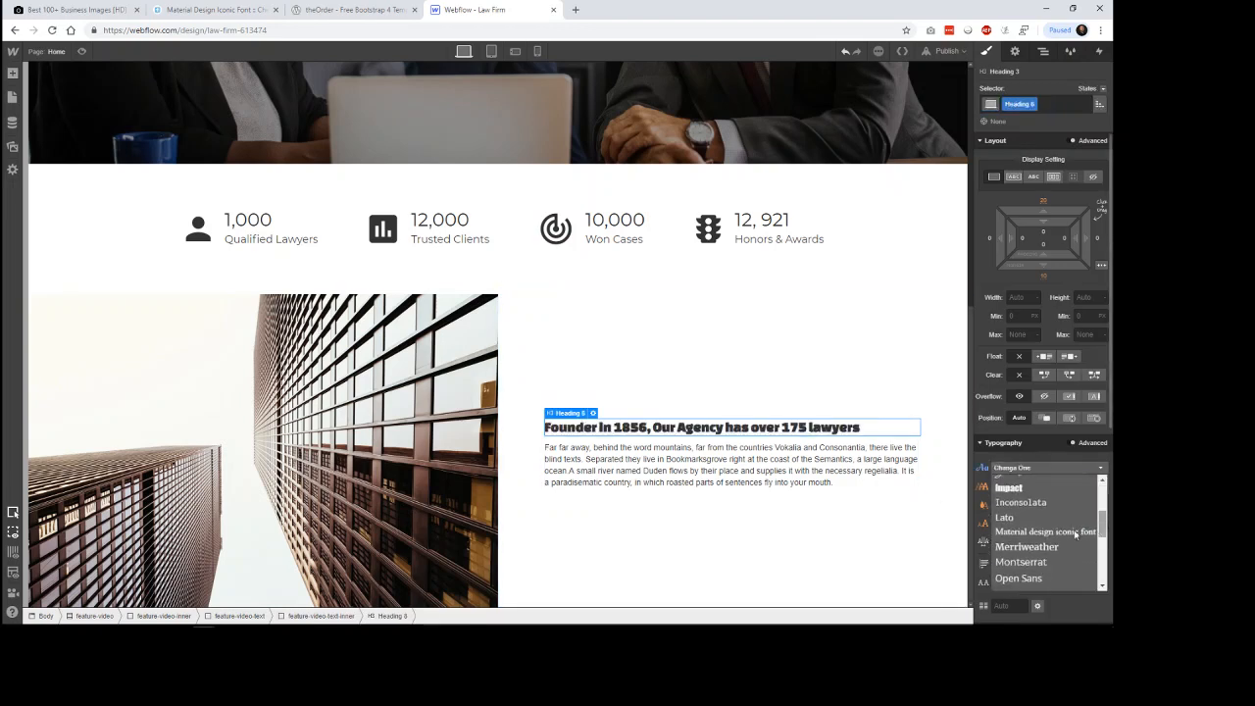
pyautogui.click(1029, 564)
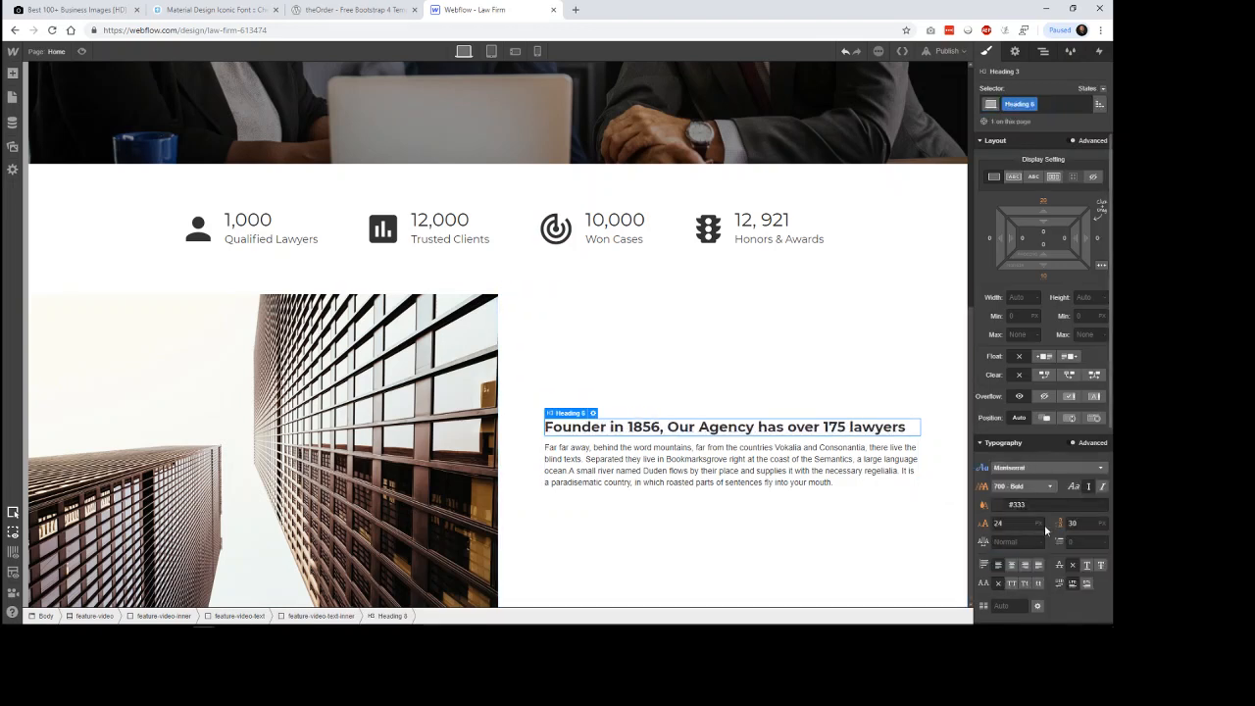
# Check the heading's weight on the theOrder reference page and set the Webflow heading's weight to 400 - Normal.
pyautogui.click(348, 9)
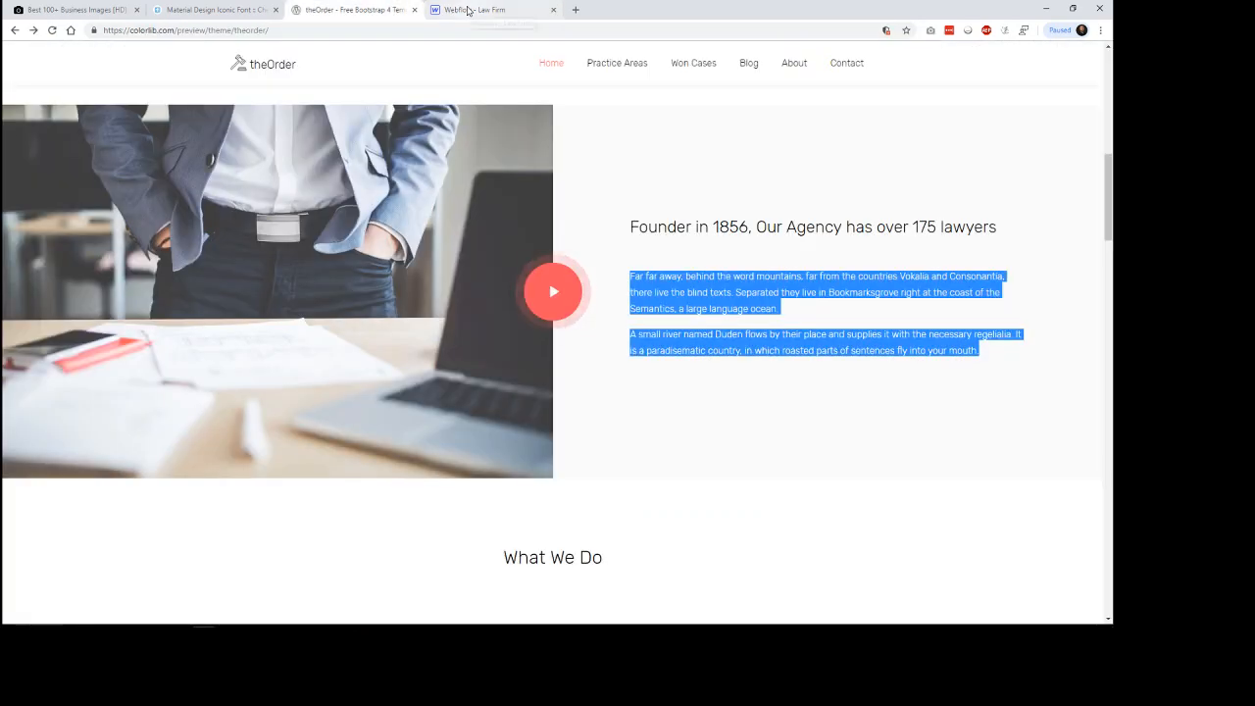
pyautogui.click(471, 10)
pyautogui.click(1032, 487)
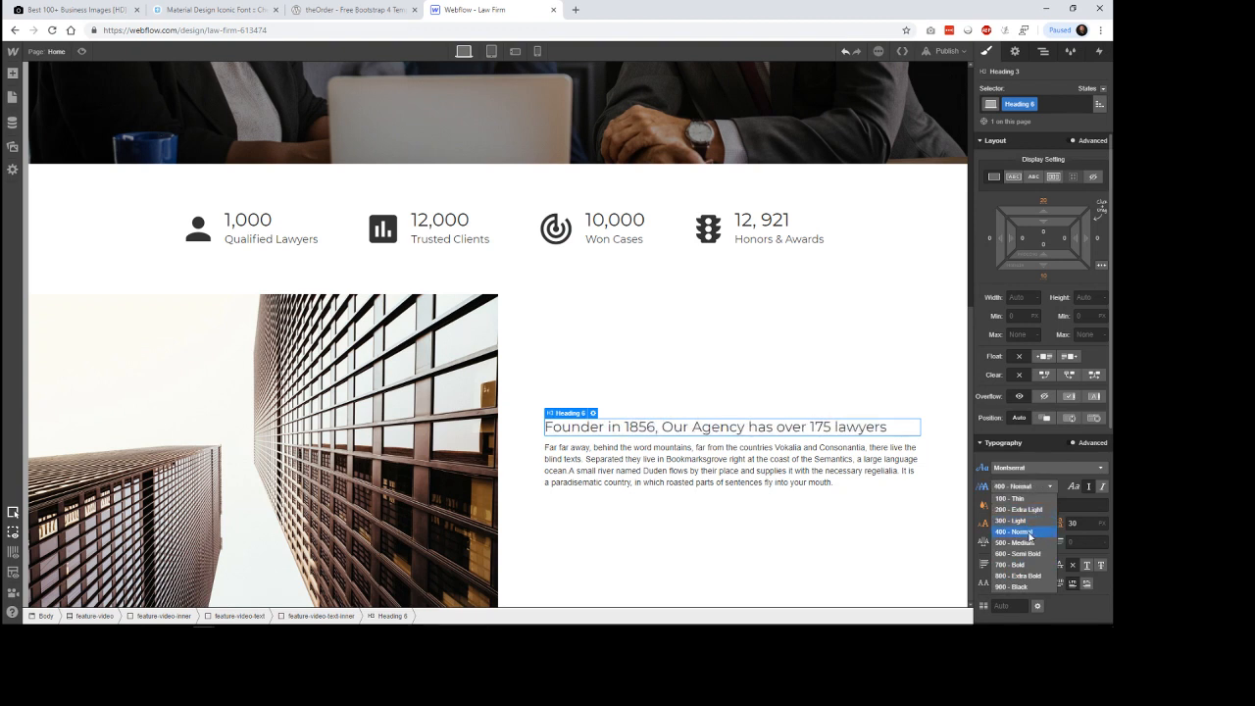
pyautogui.click(1029, 535)
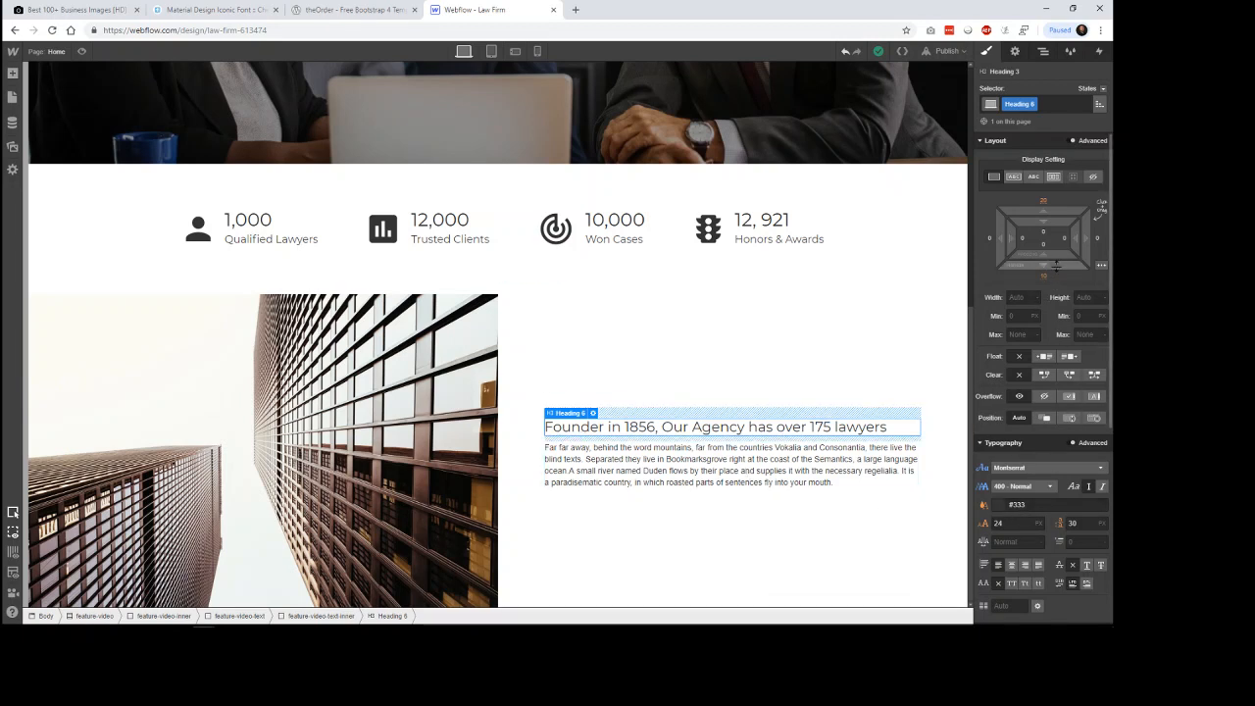
# Increase the heading's bottom margin to about 48 px to separate it from the paragraph.
pyautogui.moveTo(1056, 264)
pyautogui.mouseDown()
pyautogui.moveTo(1052, 225)
pyautogui.moveTo(1062, 364)
pyautogui.mouseUp()
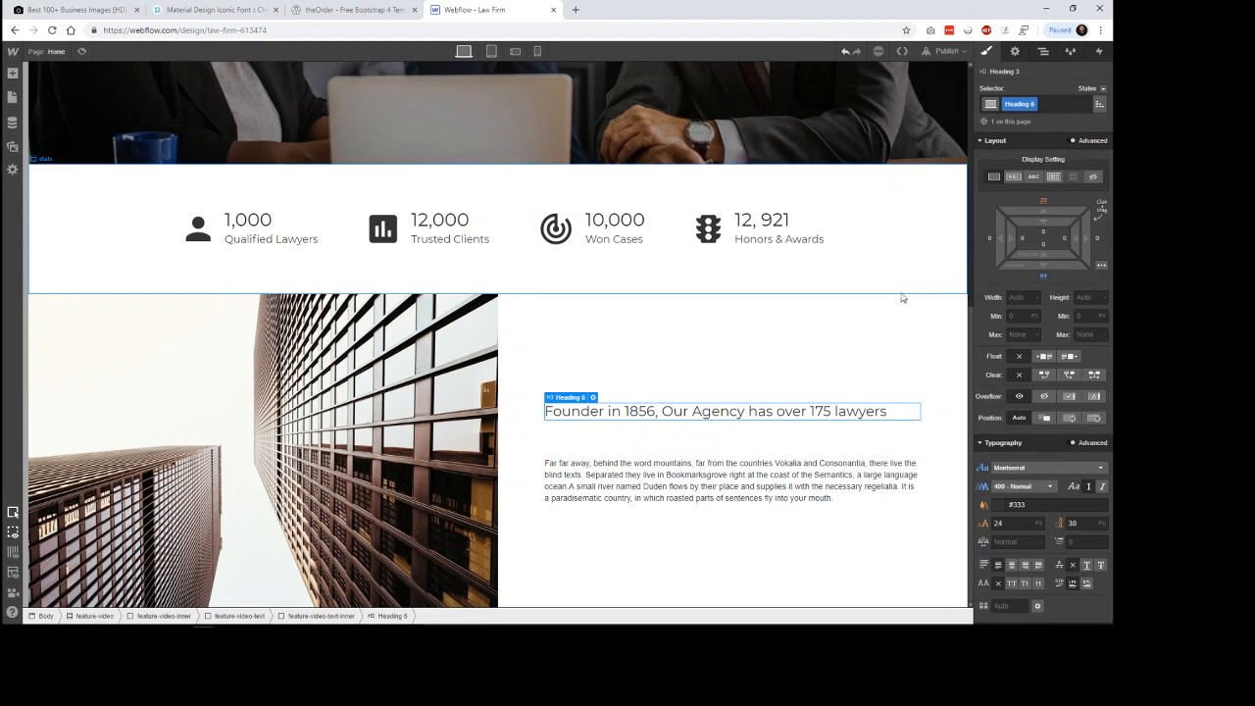
pyautogui.moveTo(1047, 267); pyautogui.dragTo(1048, 245)
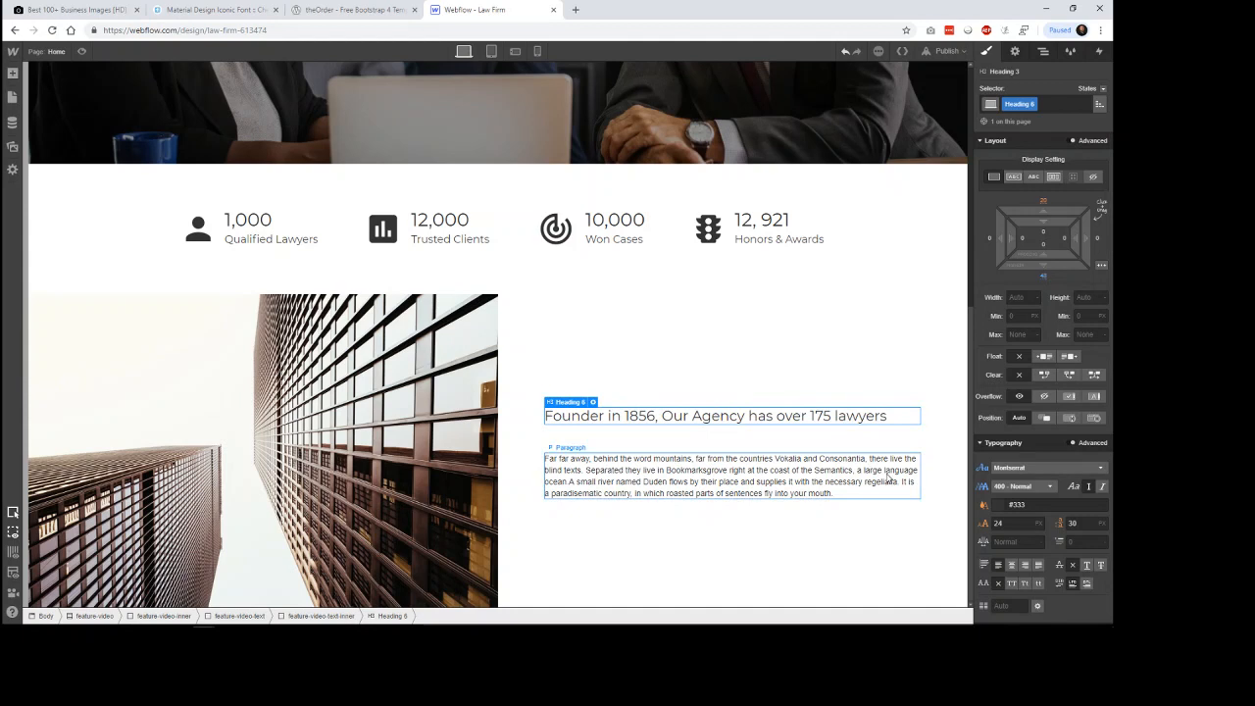
pyautogui.click(854, 271)
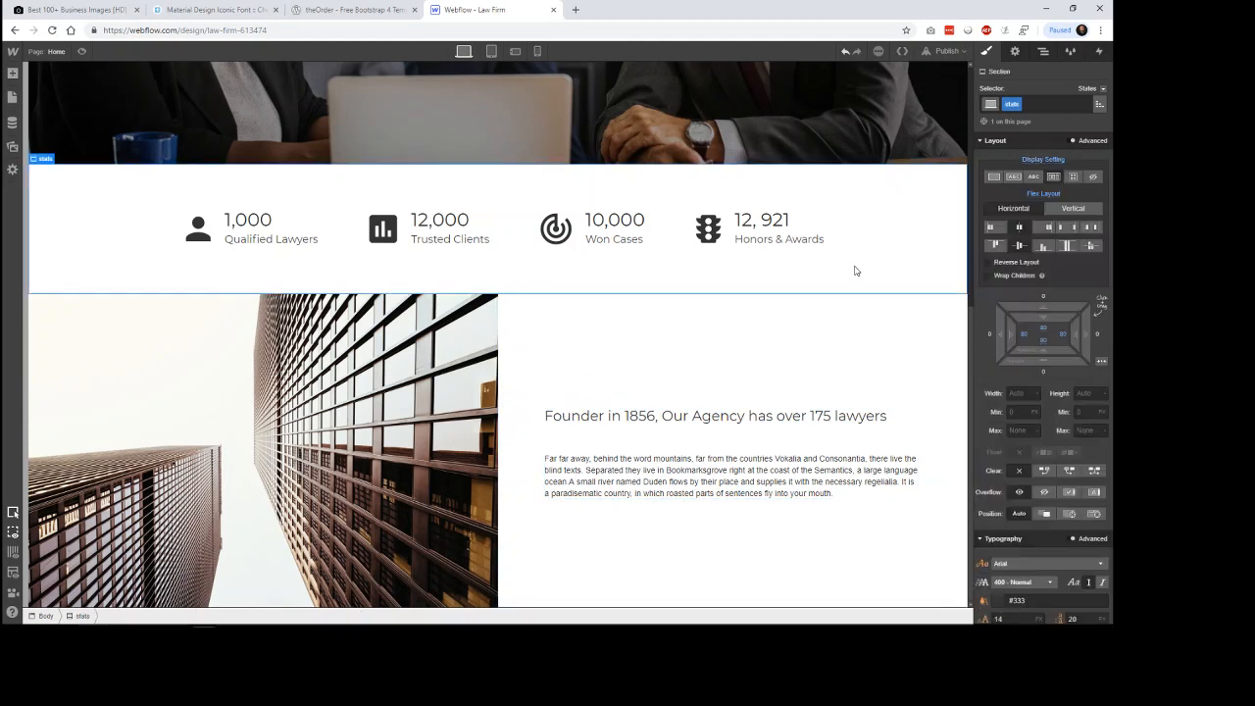
# Edit the heading text to read "Founded in 1856, Our agency has over 175 lawyers".
pyautogui.click(608, 420)
pyautogui.doubleClick(607, 420)
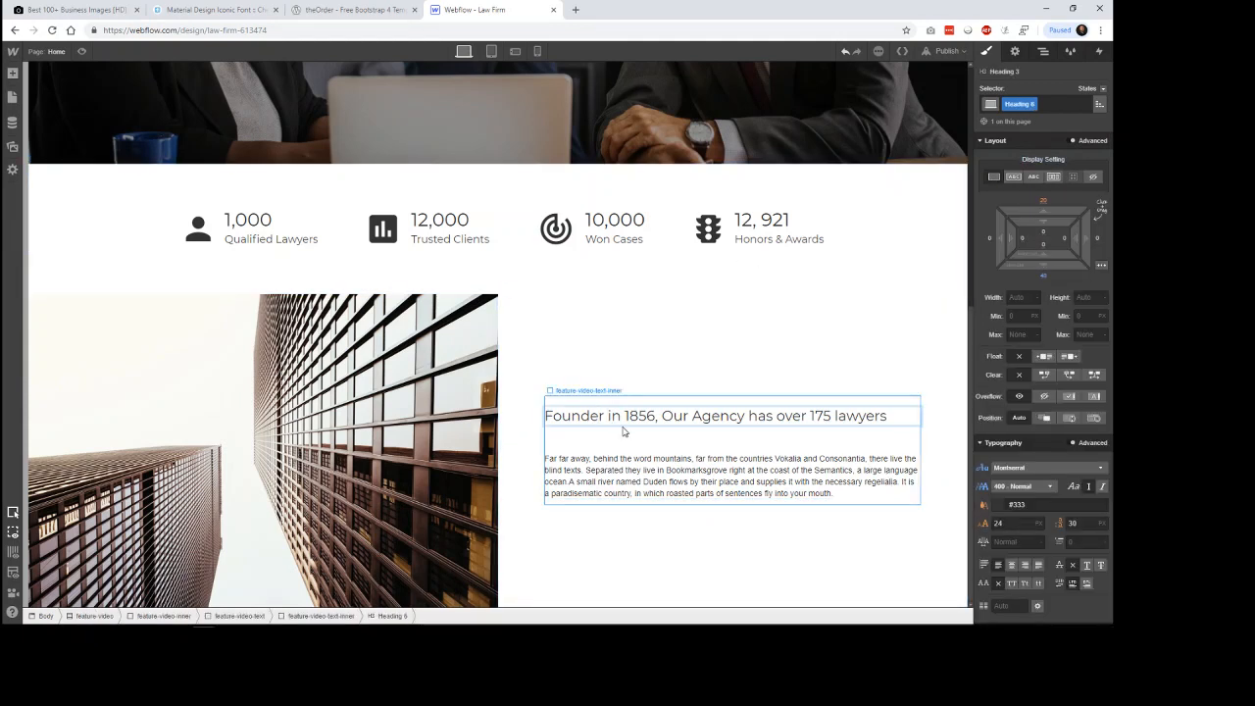
pyautogui.press('BackSpace')
pyautogui.write('d')
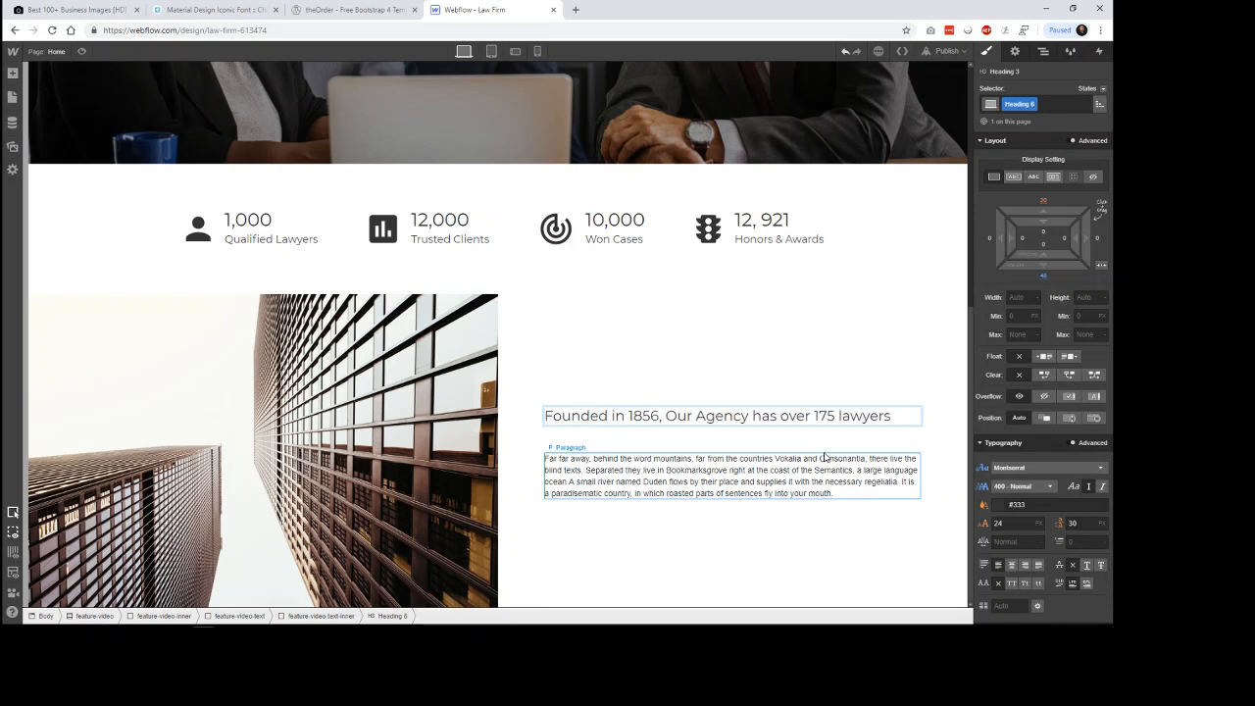
pyautogui.press('BackSpace')
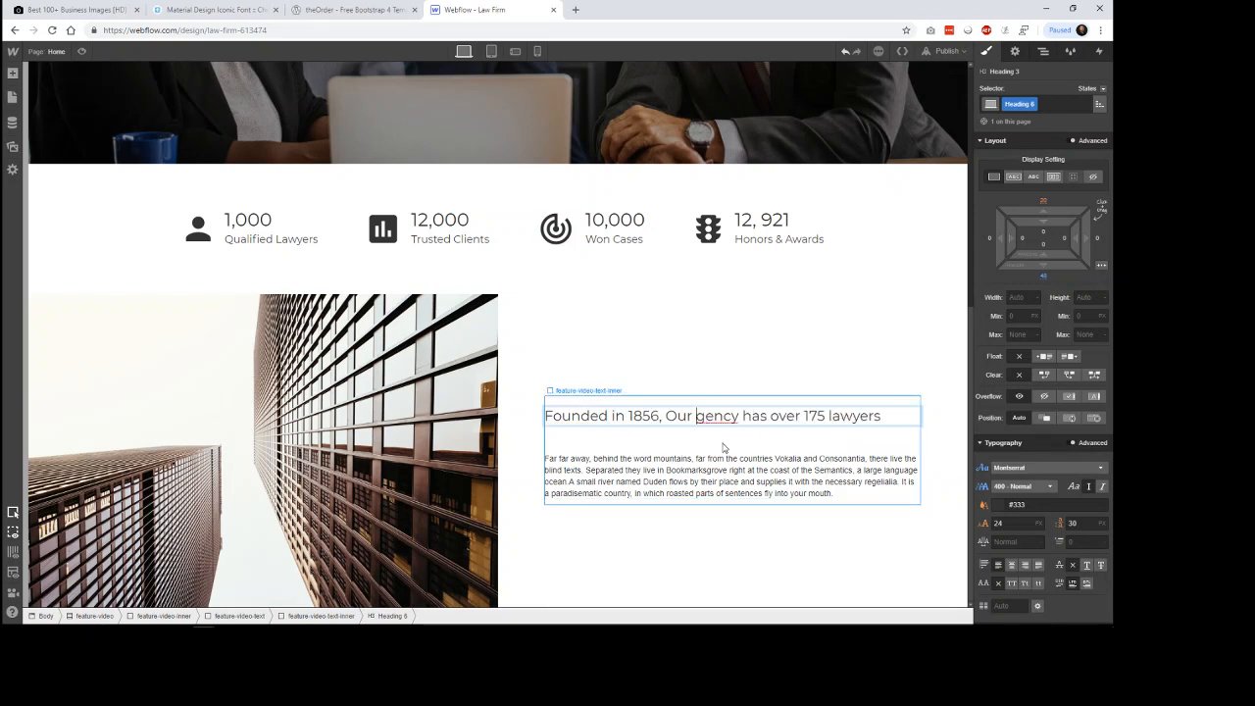
pyautogui.write('a')
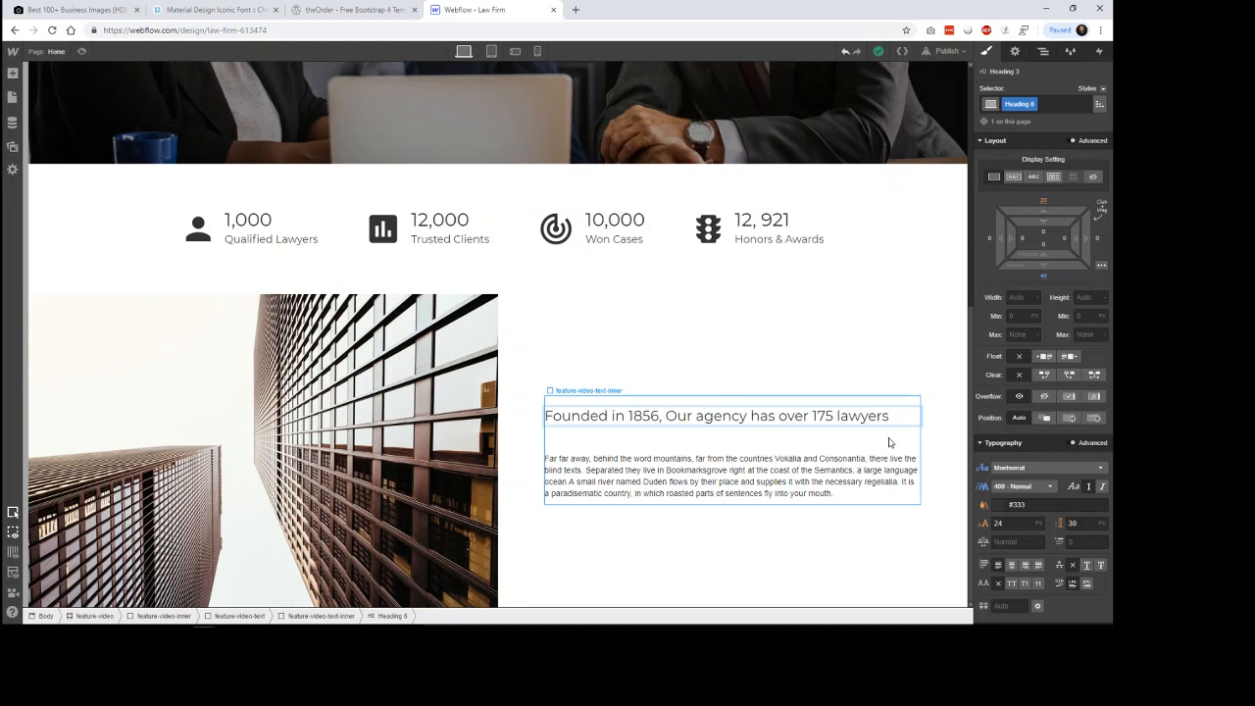
# Set the font of the feature section's paragraph to Montserrat.
pyautogui.click(867, 484)
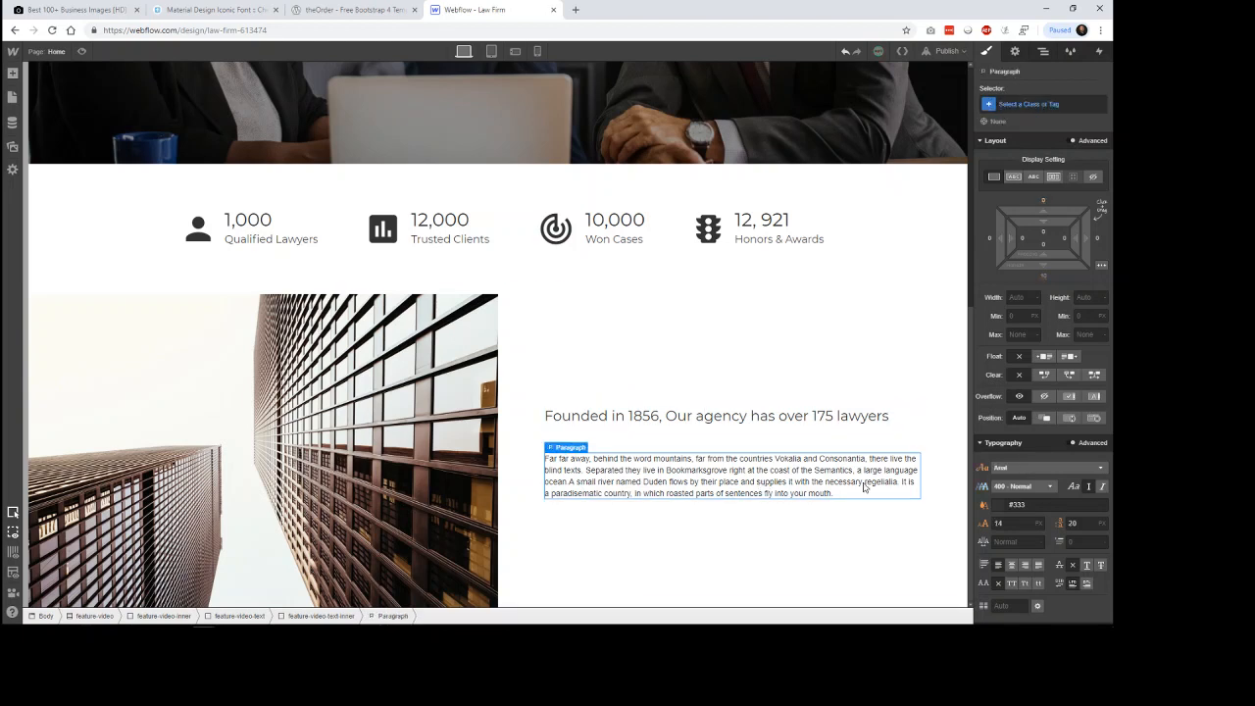
pyautogui.click(1084, 471)
pyautogui.scroll(-3, 1102, 508)
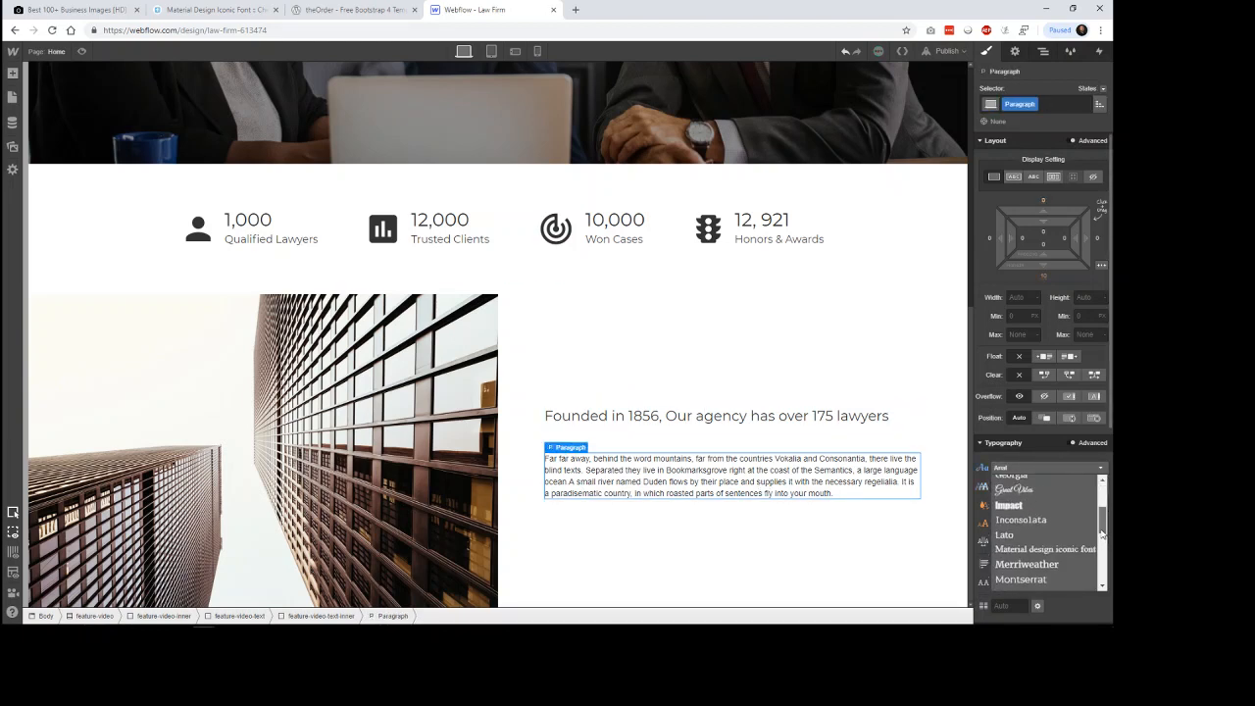
pyautogui.click(1032, 554)
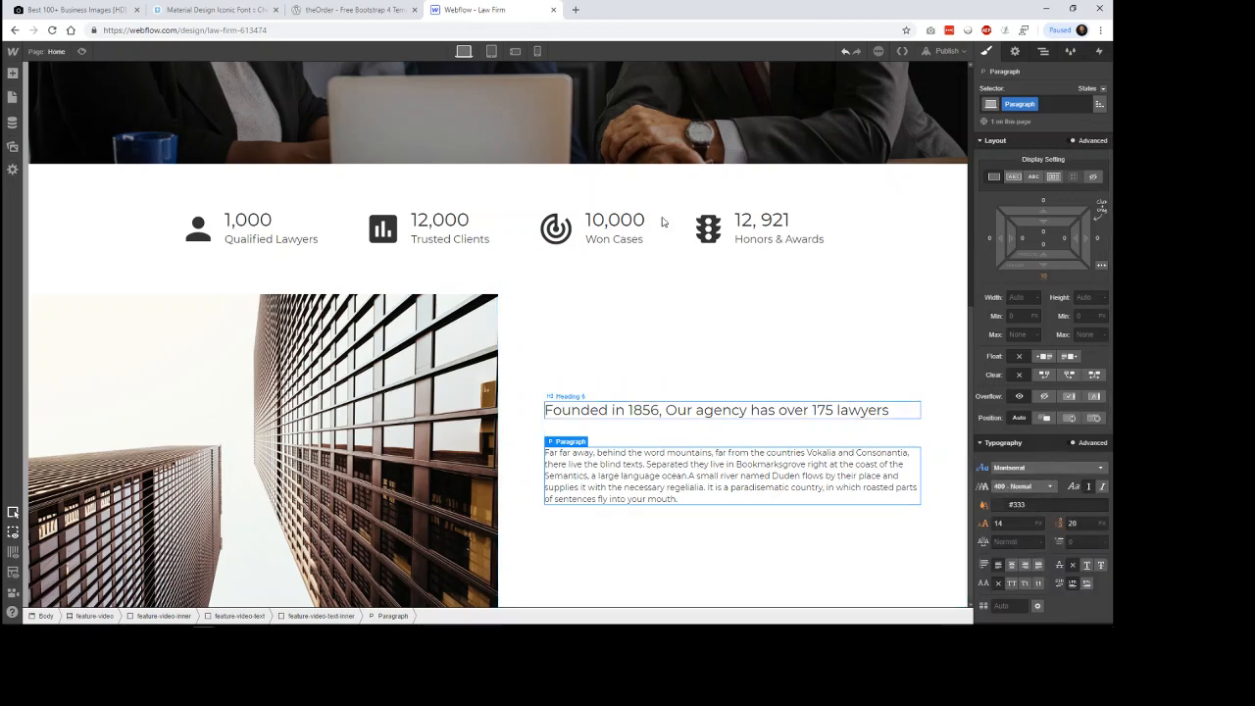
# Set the feature paragraph's font size to 16 px and its line height to 32 px.
pyautogui.click(353, 10)
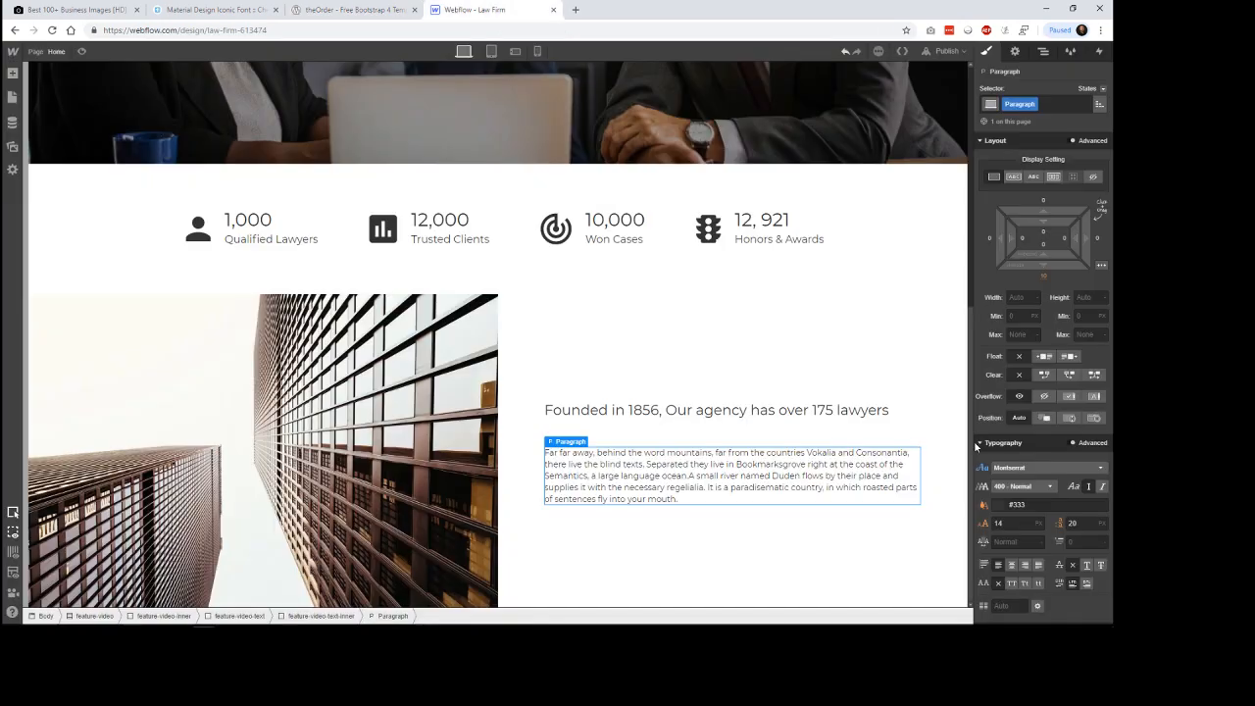
pyautogui.click(495, 11)
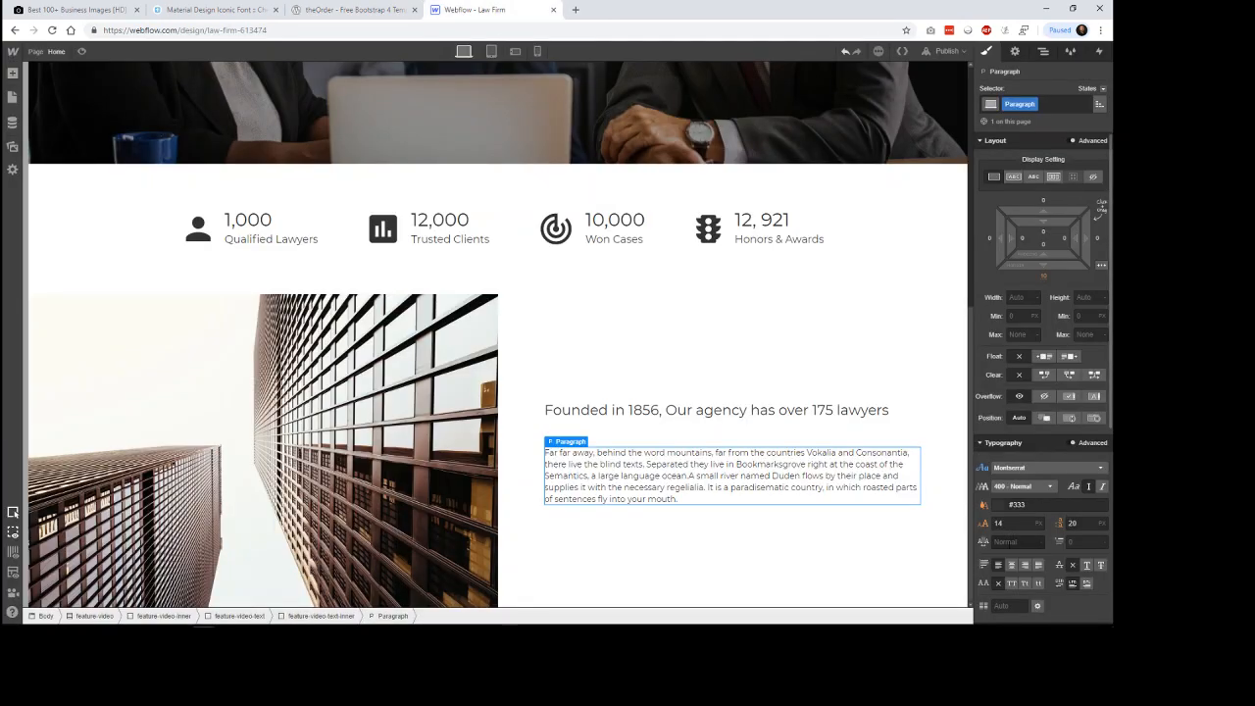
pyautogui.click(1019, 522)
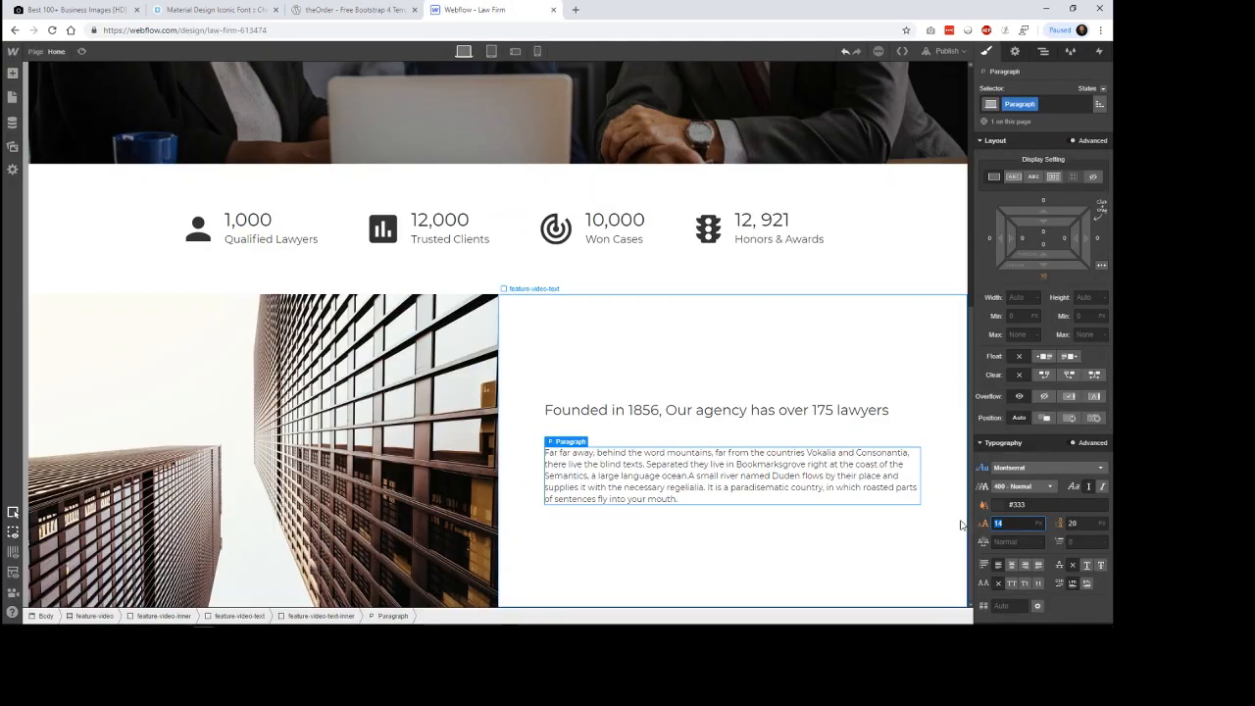
pyautogui.write('16')
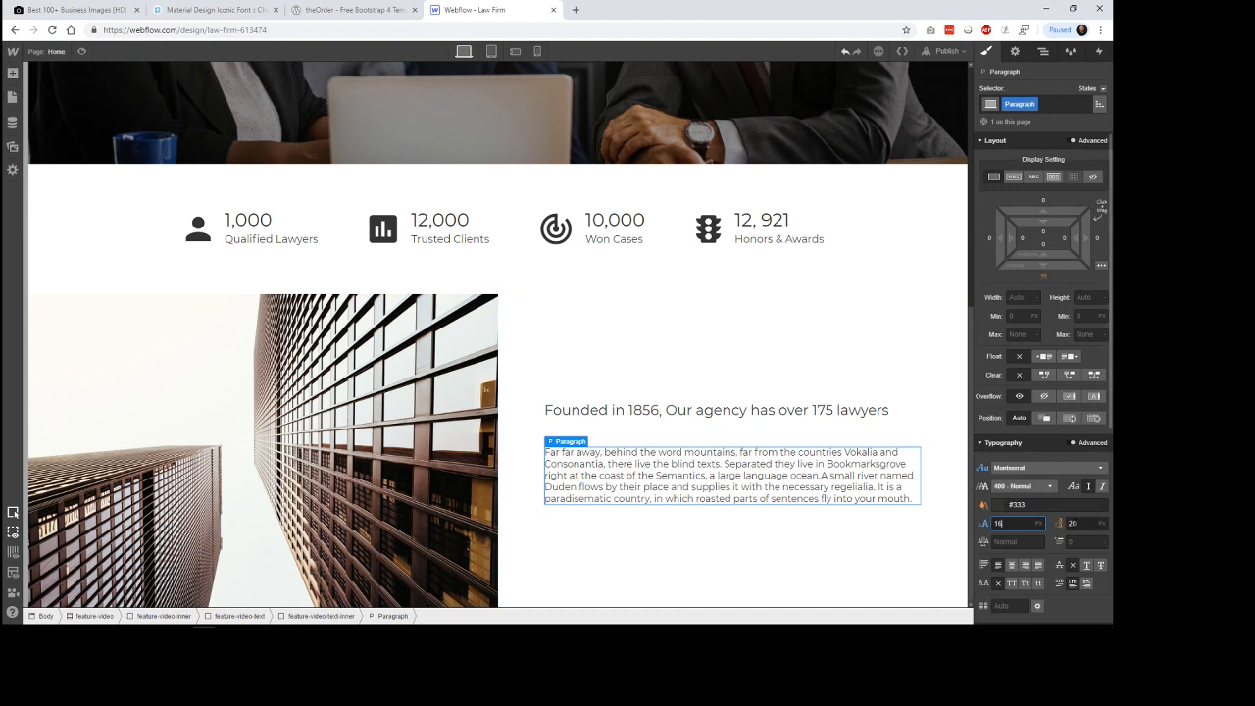
pyautogui.click(1078, 523)
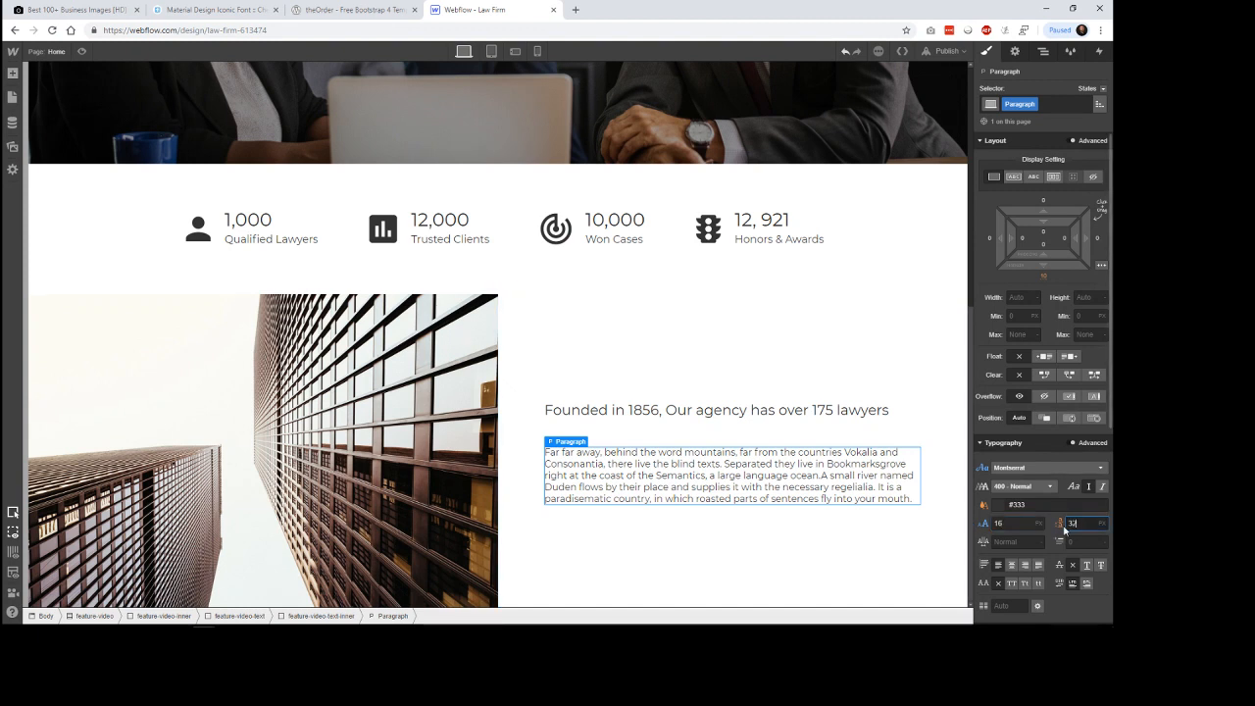
pyautogui.click(905, 219)
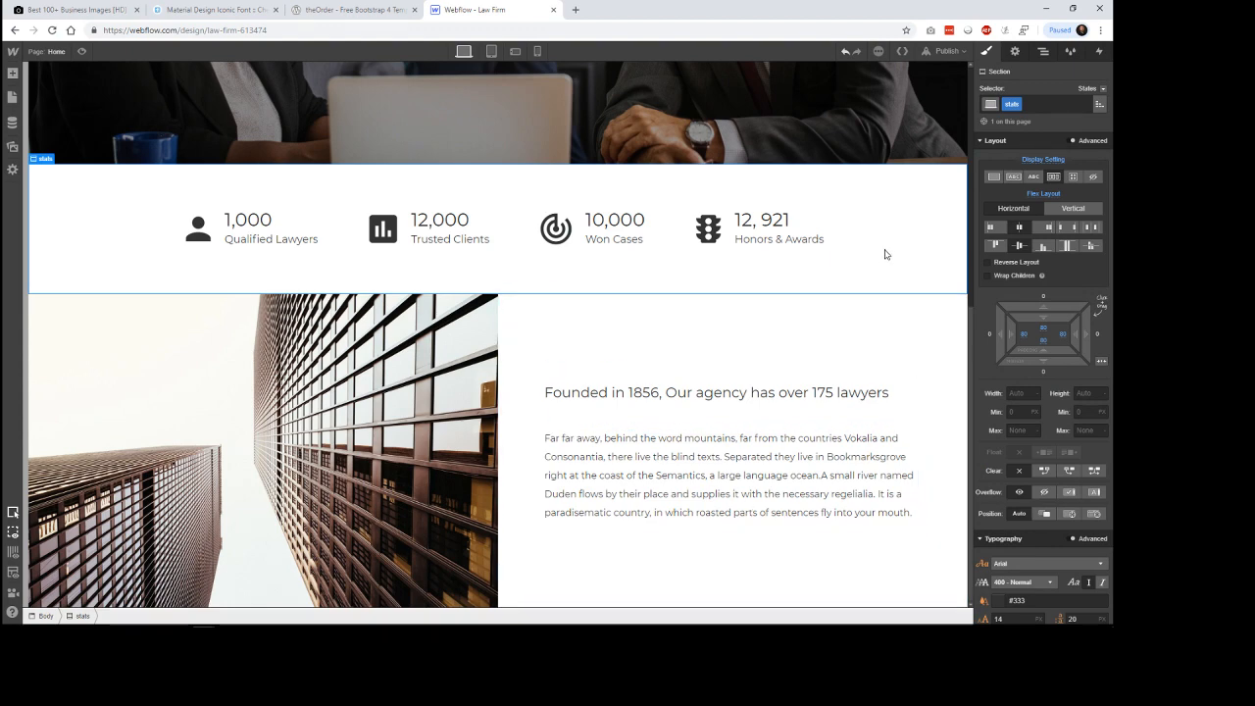
# Check theOrder reference page's text layout and separate the feature paragraph before "A small river" with a blank line.
pyautogui.click(333, 11)
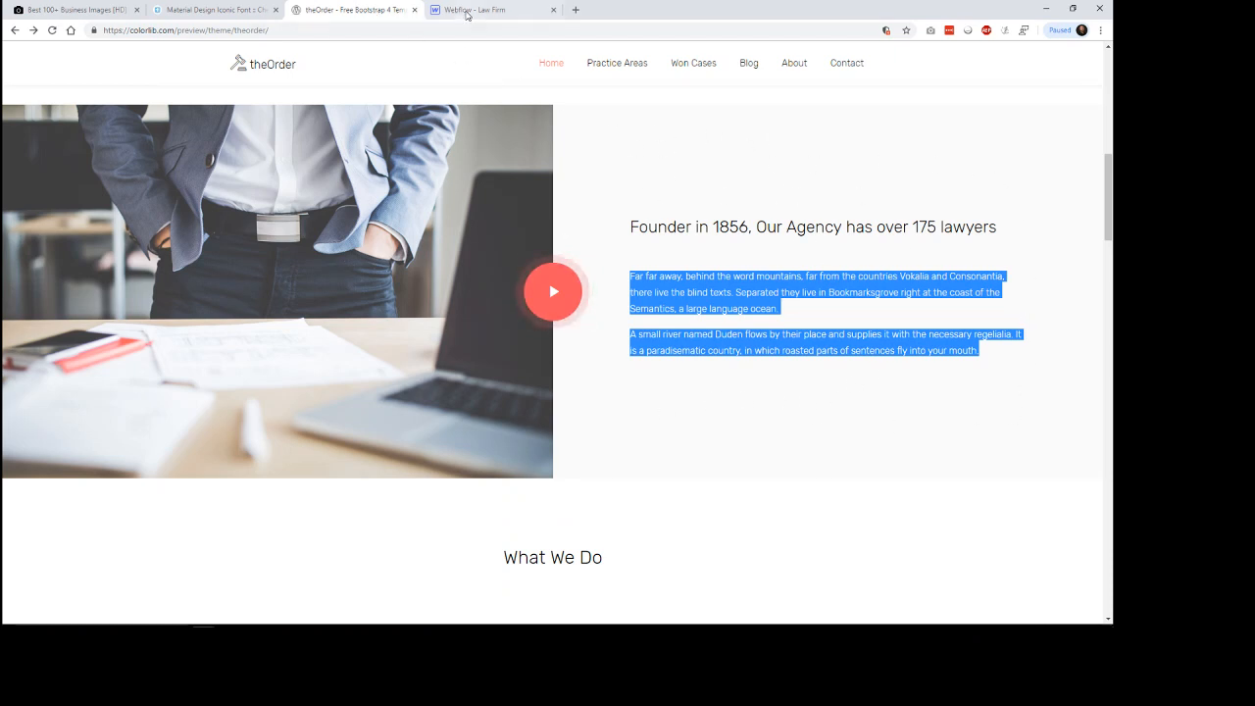
pyautogui.click(471, 10)
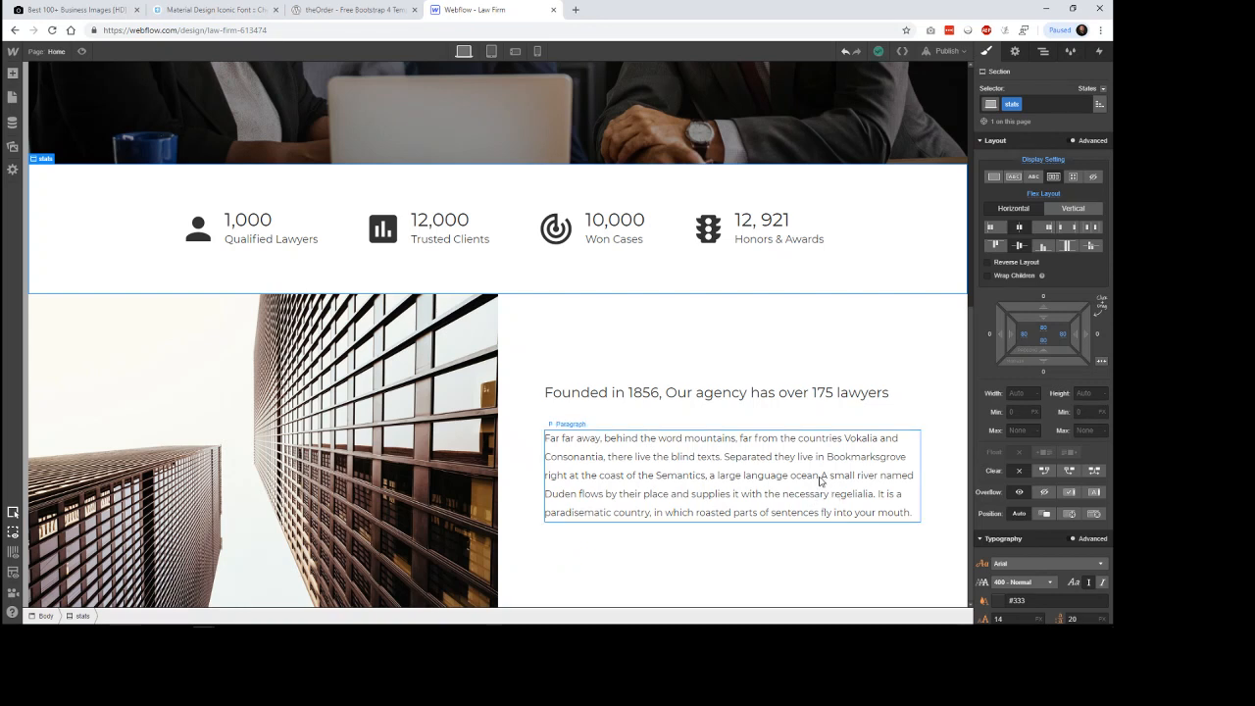
pyautogui.doubleClick(821, 479)
pyautogui.hotkey('shift', 'Return')
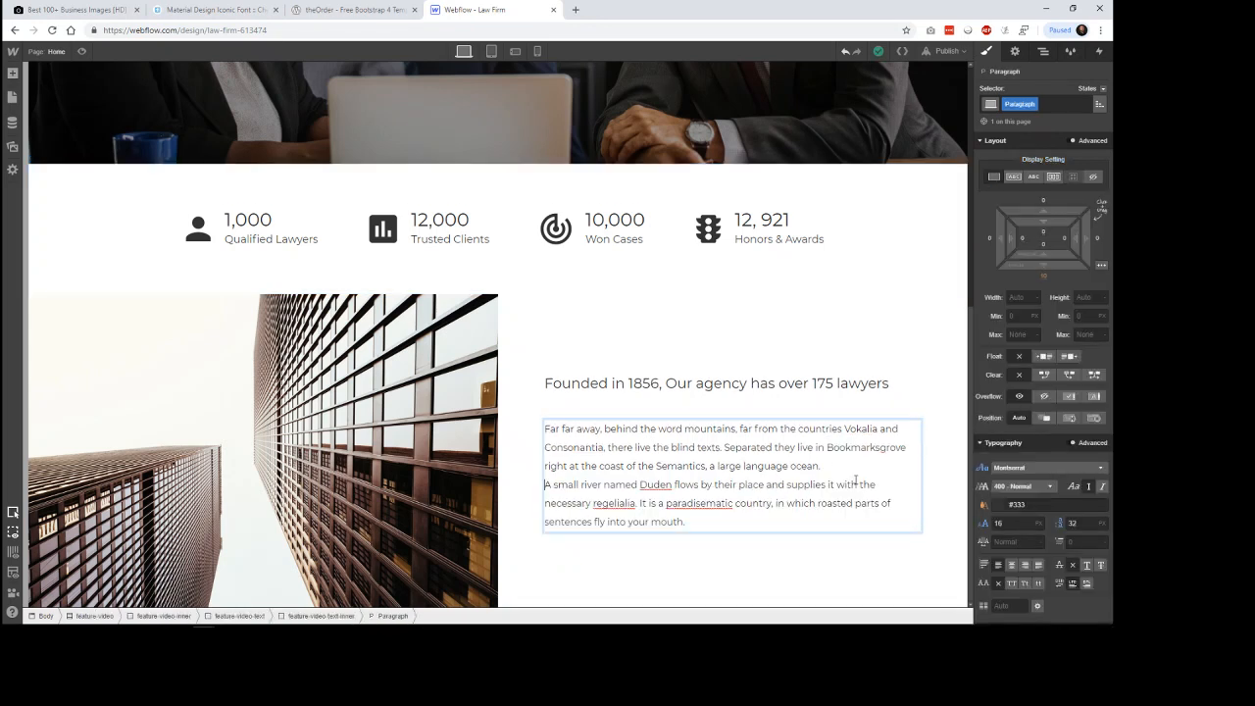
pyautogui.hotkey('shift', 'Return')
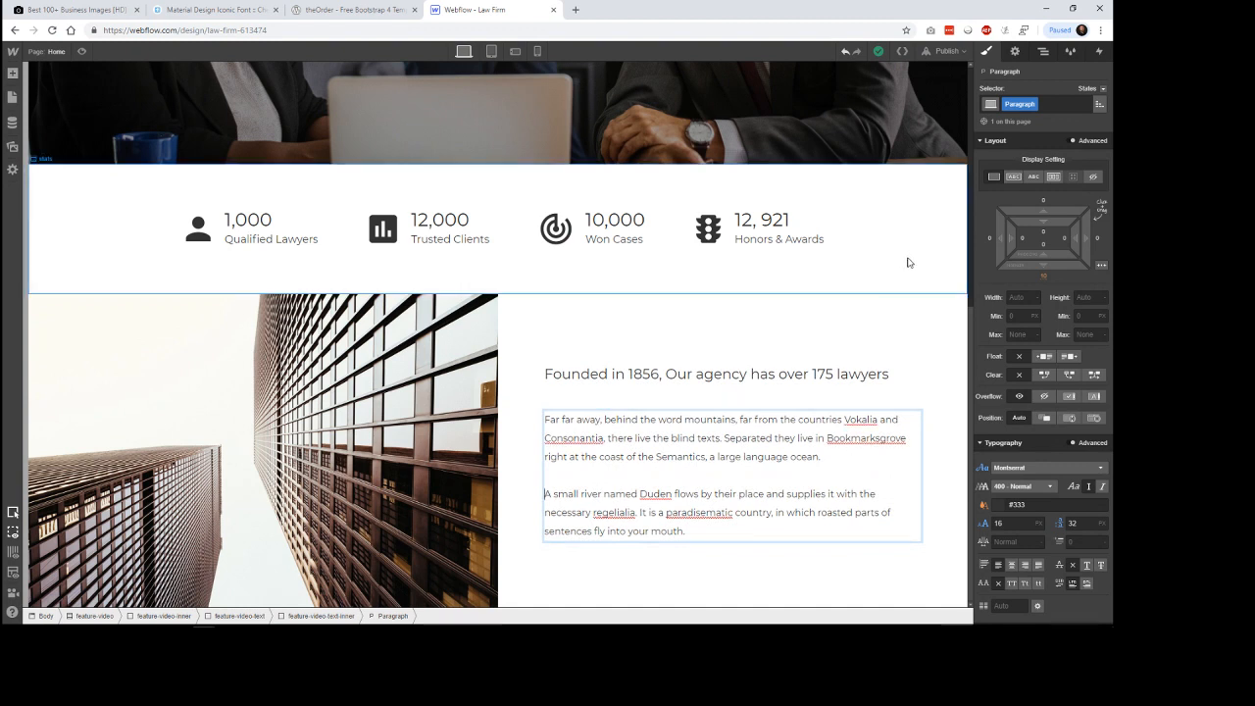
pyautogui.click(936, 265)
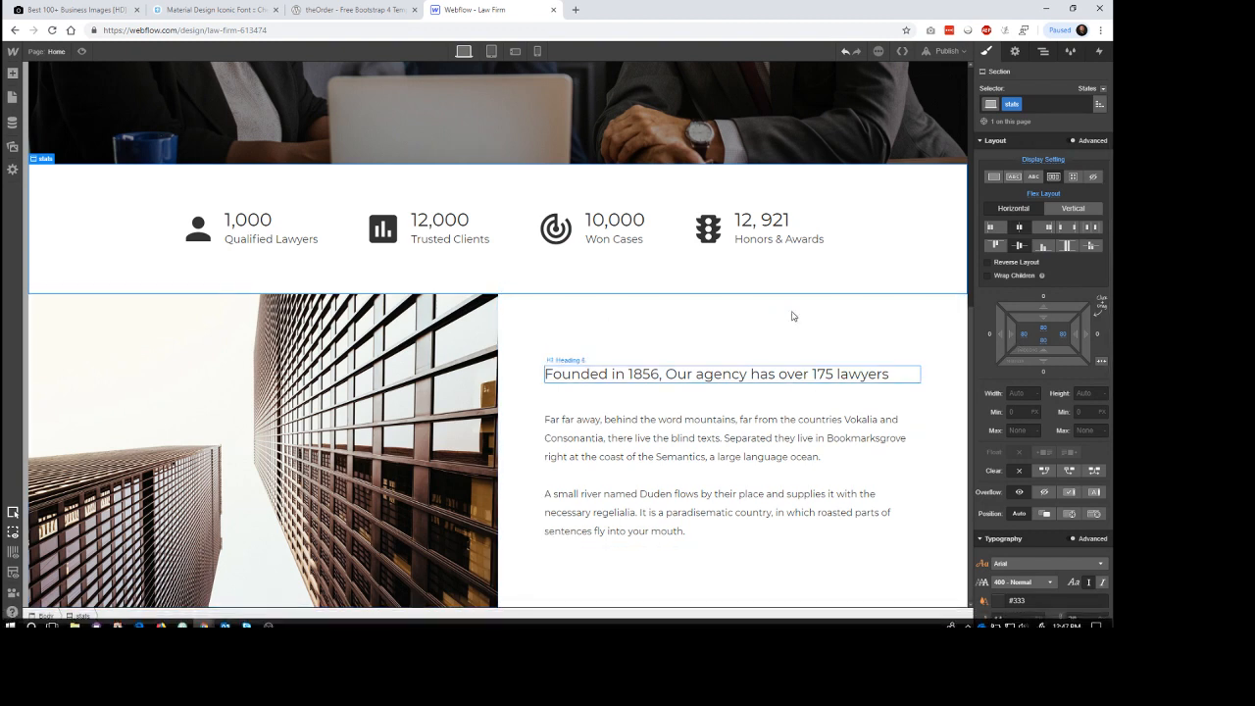
# Add a solid colour overlay to the background of the feature-video section.
pyautogui.click(1043, 51)
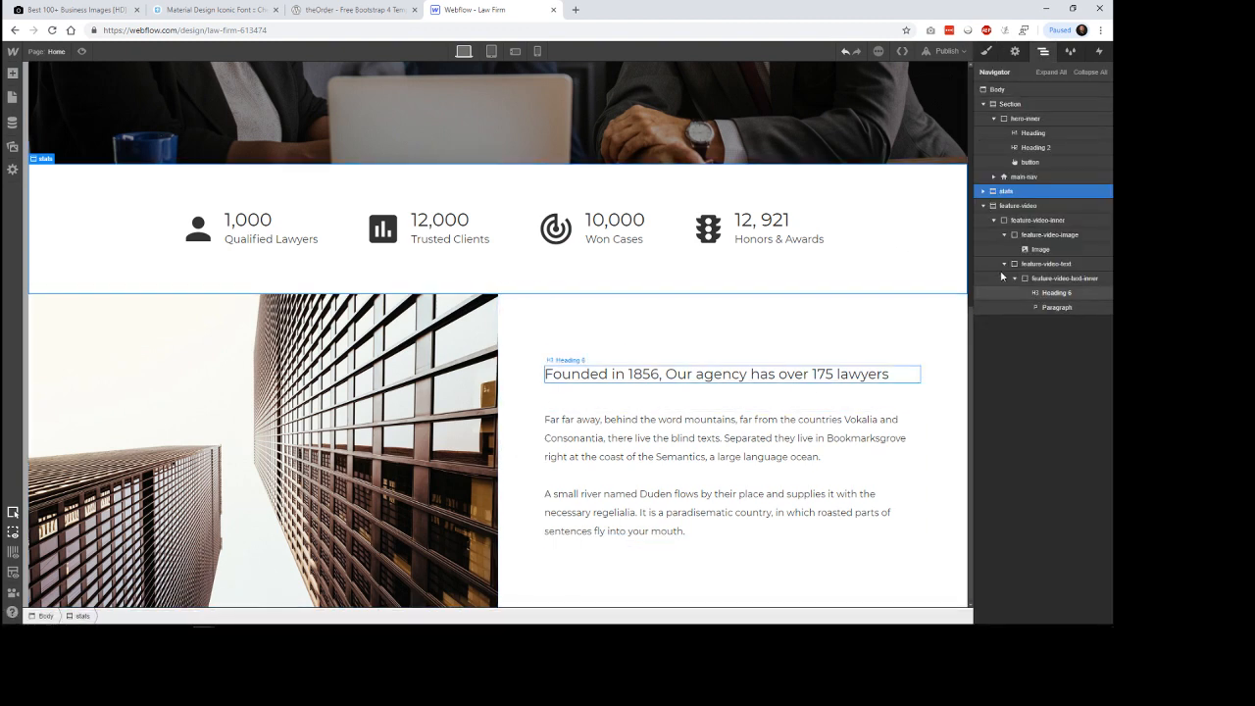
pyautogui.click(1015, 207)
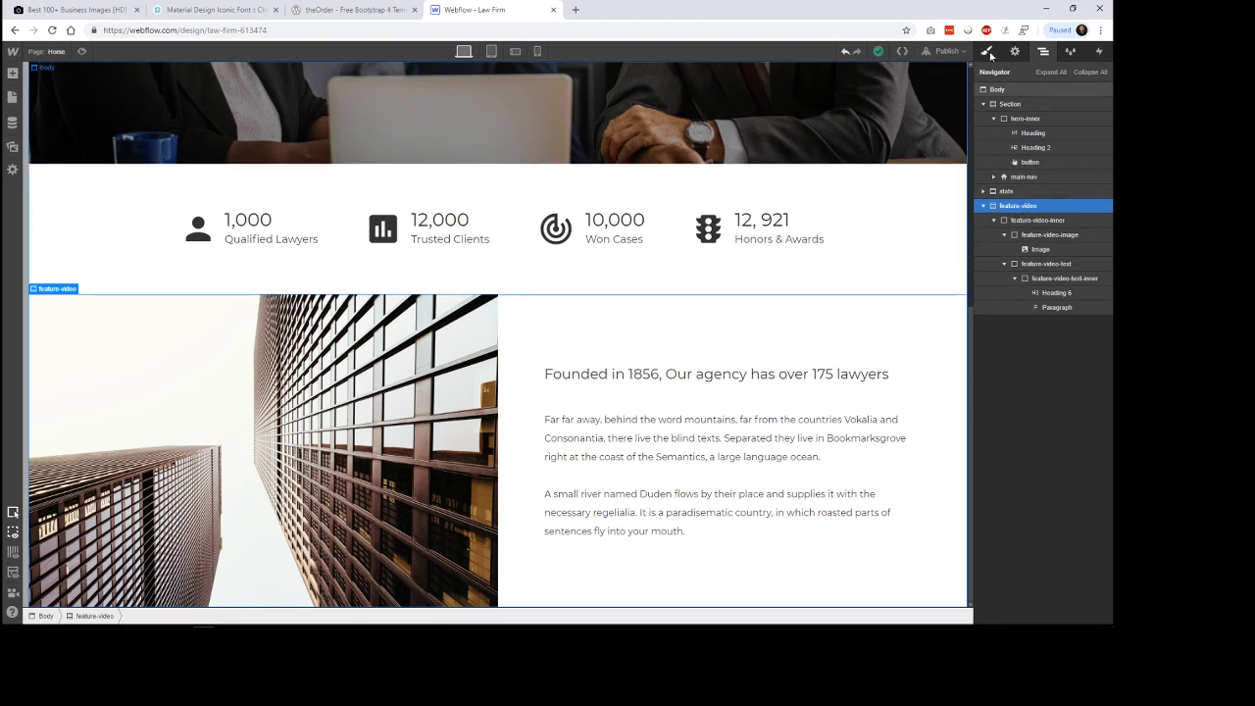
pyautogui.press('s')
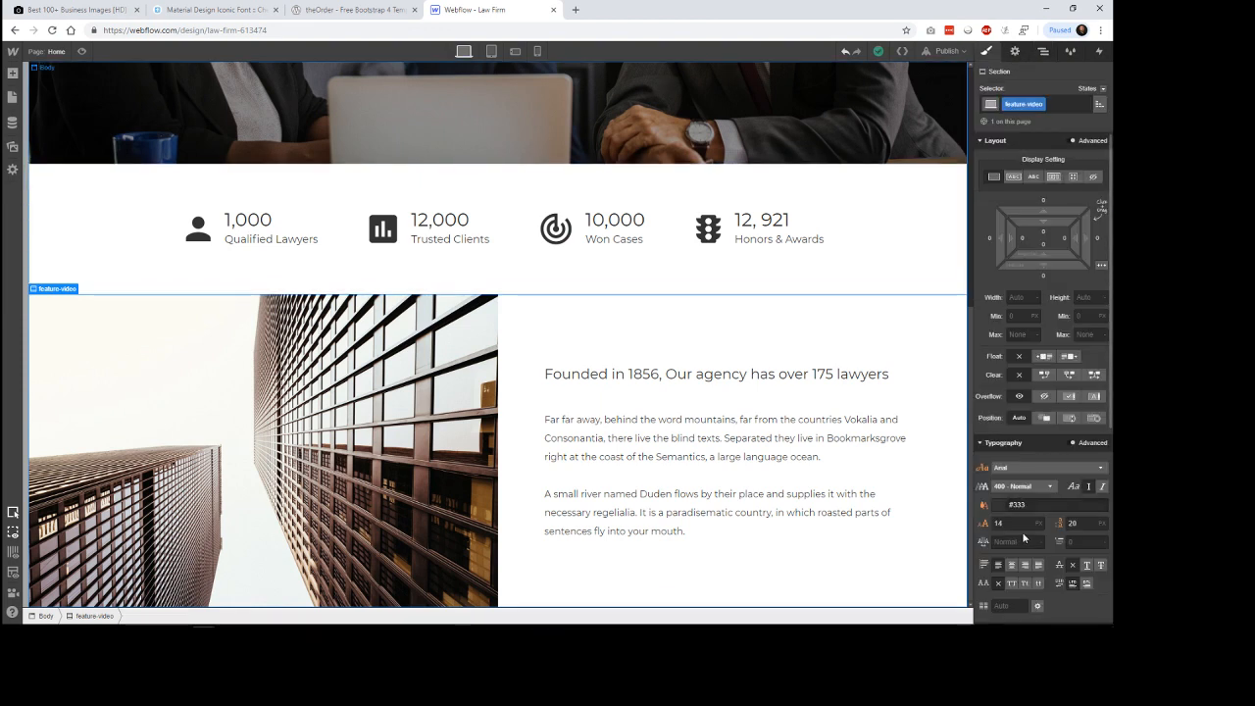
pyautogui.scroll(-4, 1054, 562)
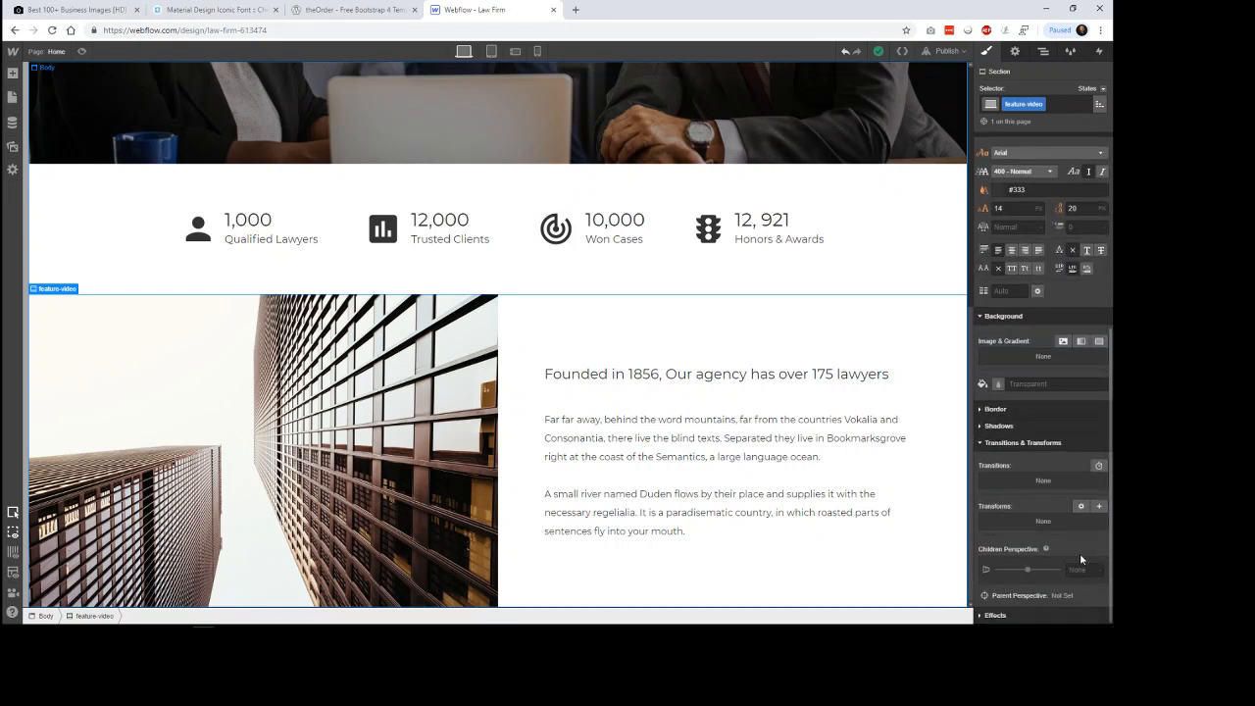
pyautogui.click(1098, 341)
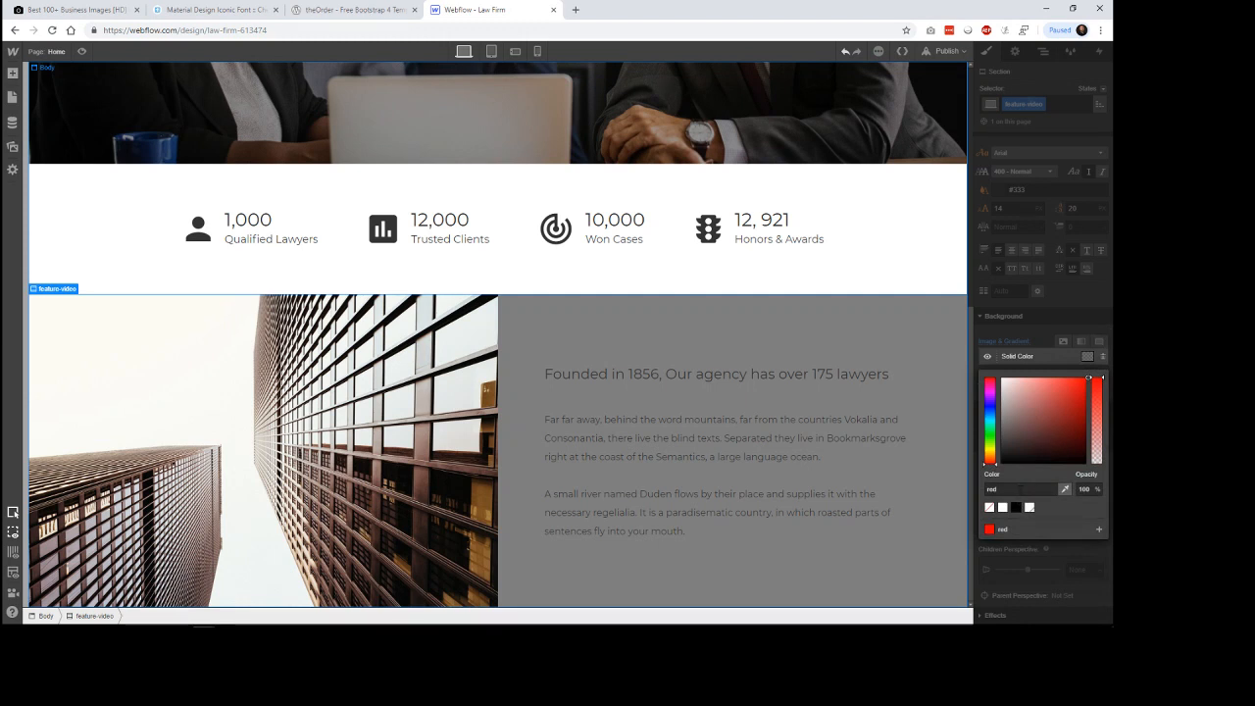
# Try #eee, #e0e0e0 and f0f0f0f0 as the feature-video section's overlay colour.
pyautogui.moveTo(1018, 489); pyautogui.dragTo(954, 486)
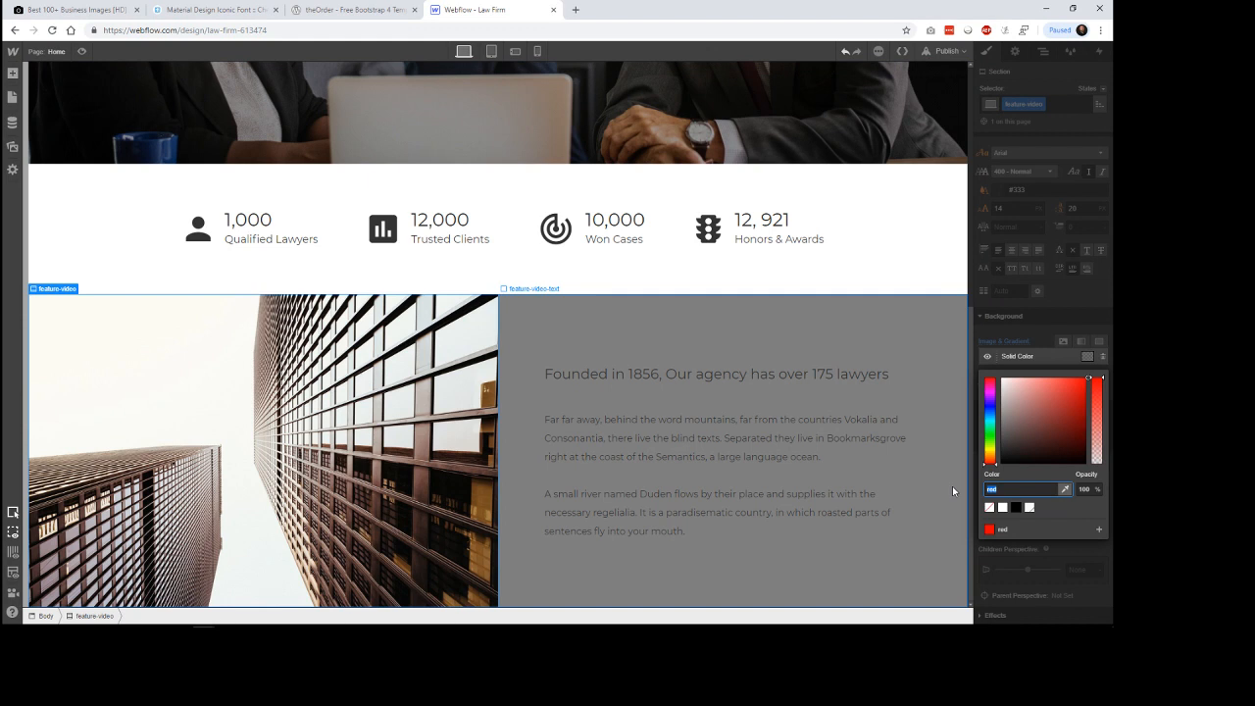
pyautogui.write('#ee')
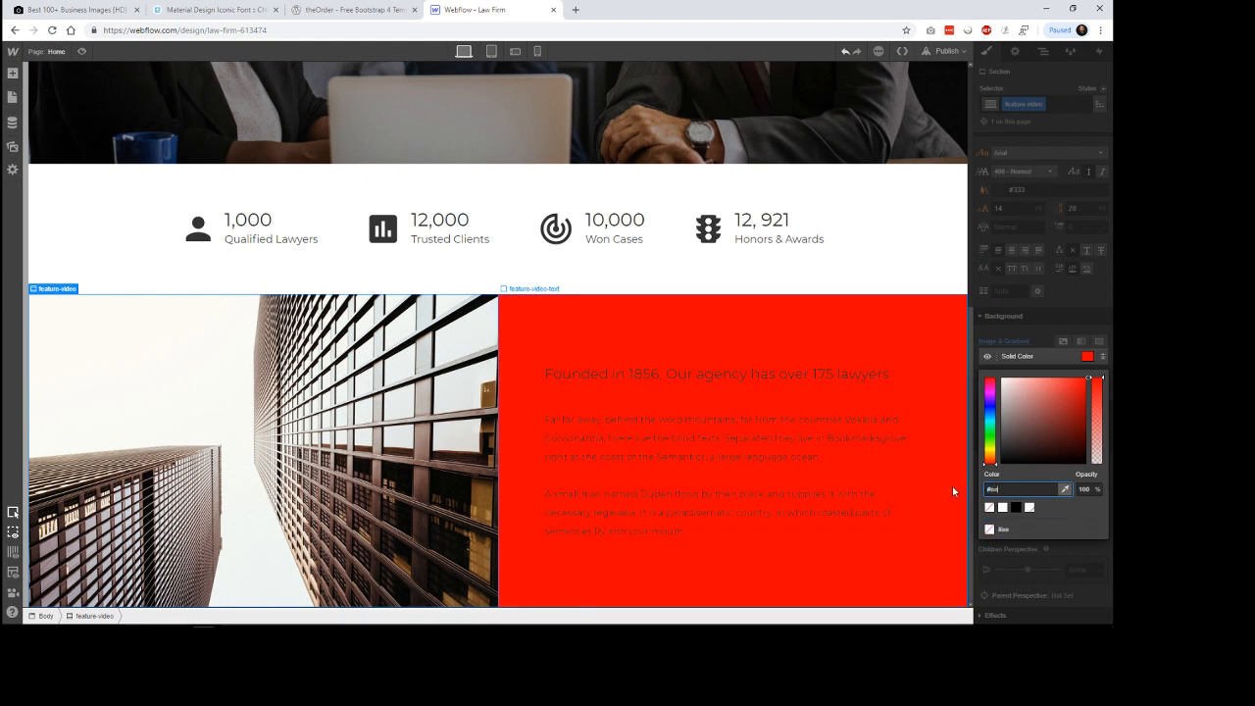
pyautogui.write('e')
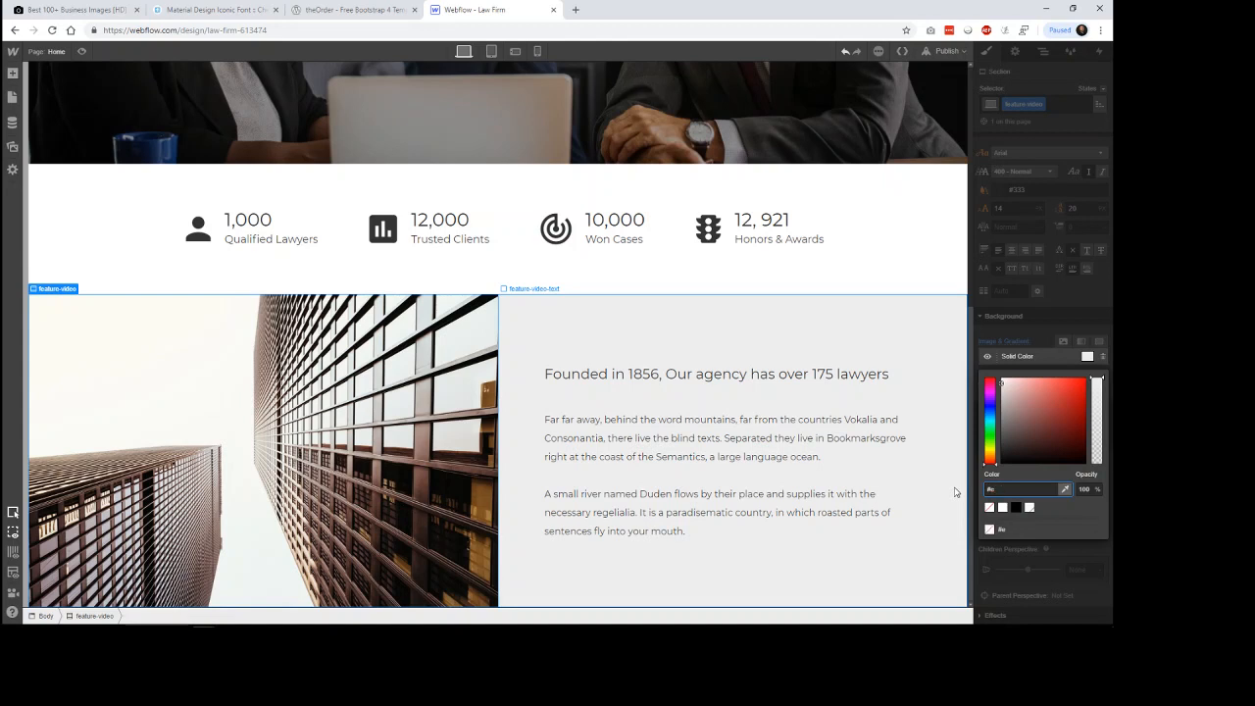
pyautogui.write('fefef')
pyautogui.press('BackSpace')
pyautogui.press('BackSpace')
pyautogui.press('BackSpace')
pyautogui.write('0e')
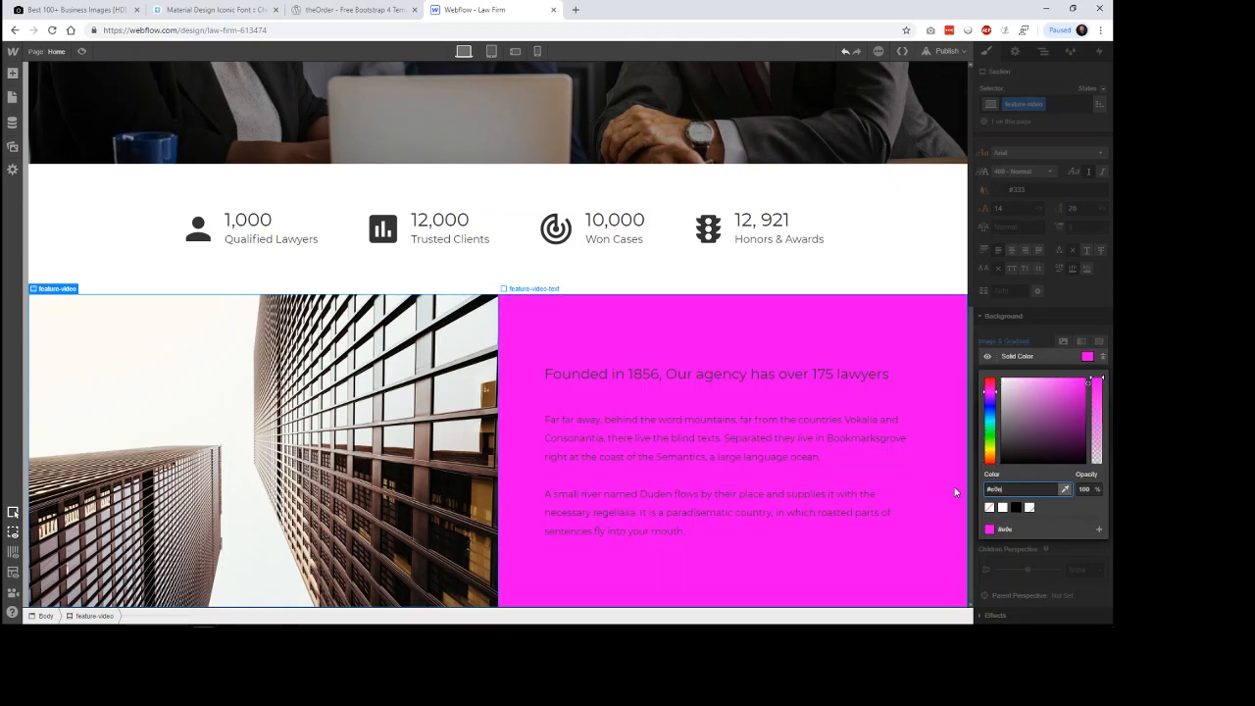
pyautogui.write('0e0')
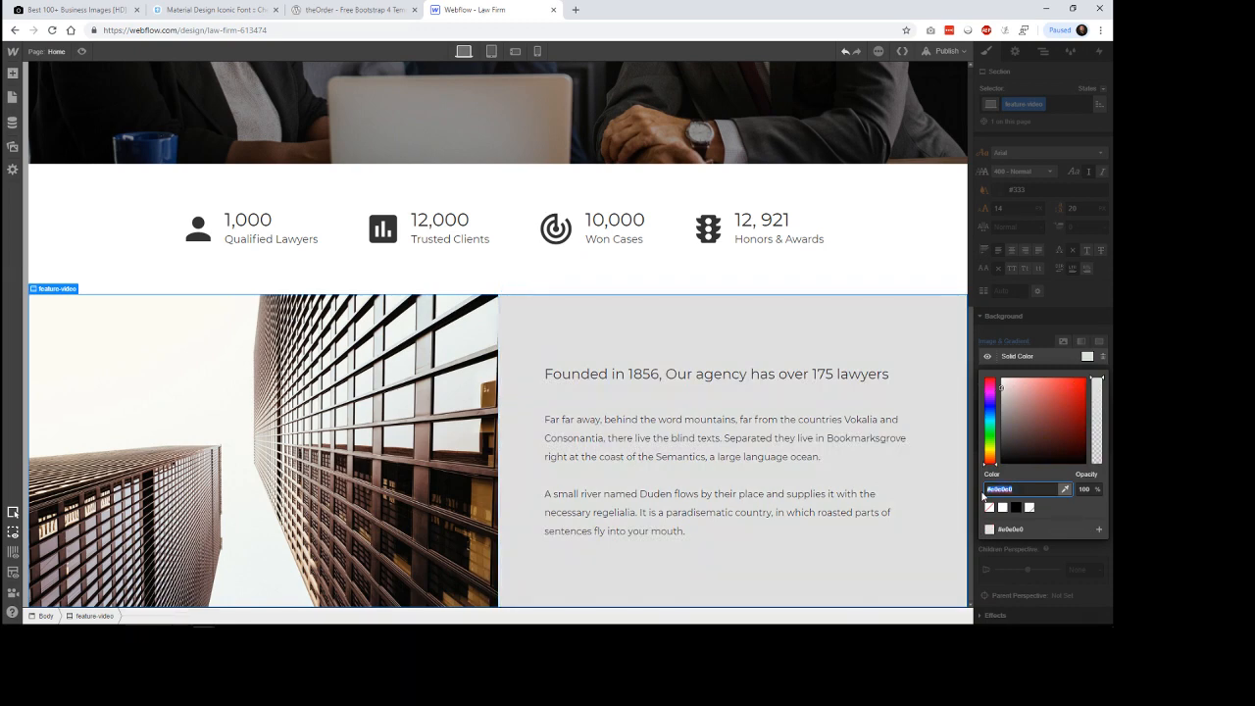
pyautogui.write('f0f0f0f0')
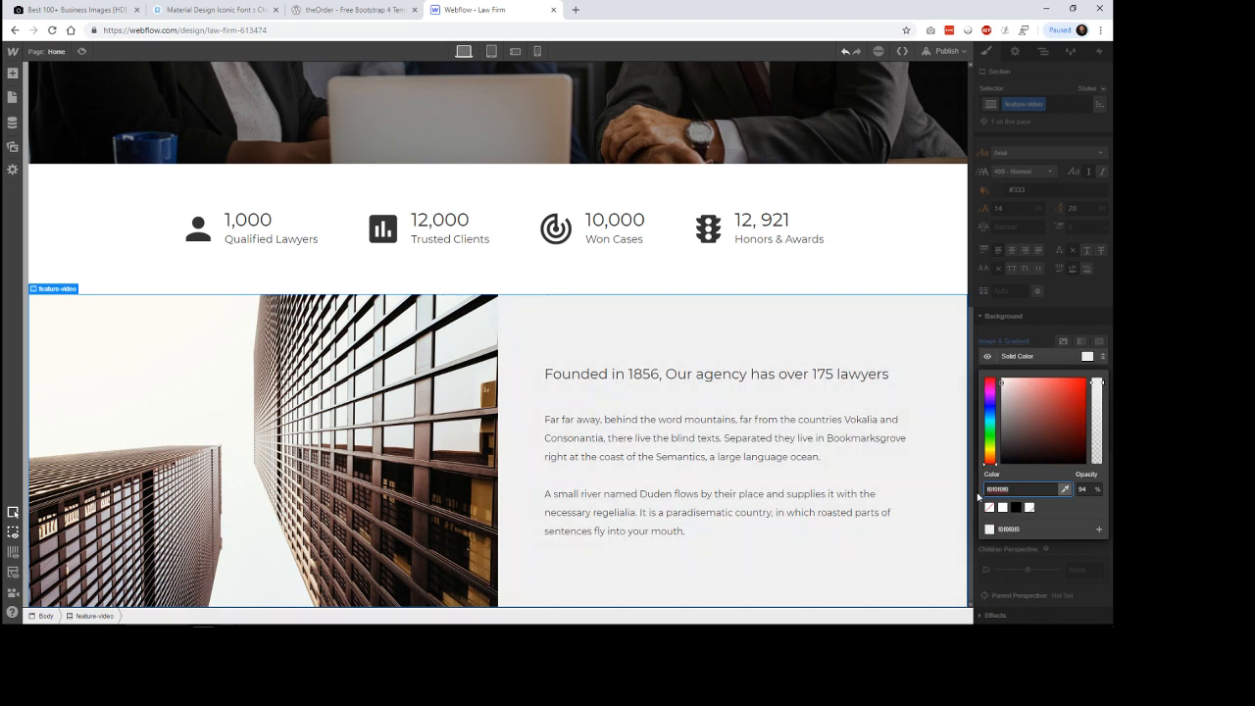
# Set the feature-video section's overlay colour to fefefe.
pyautogui.write('f')
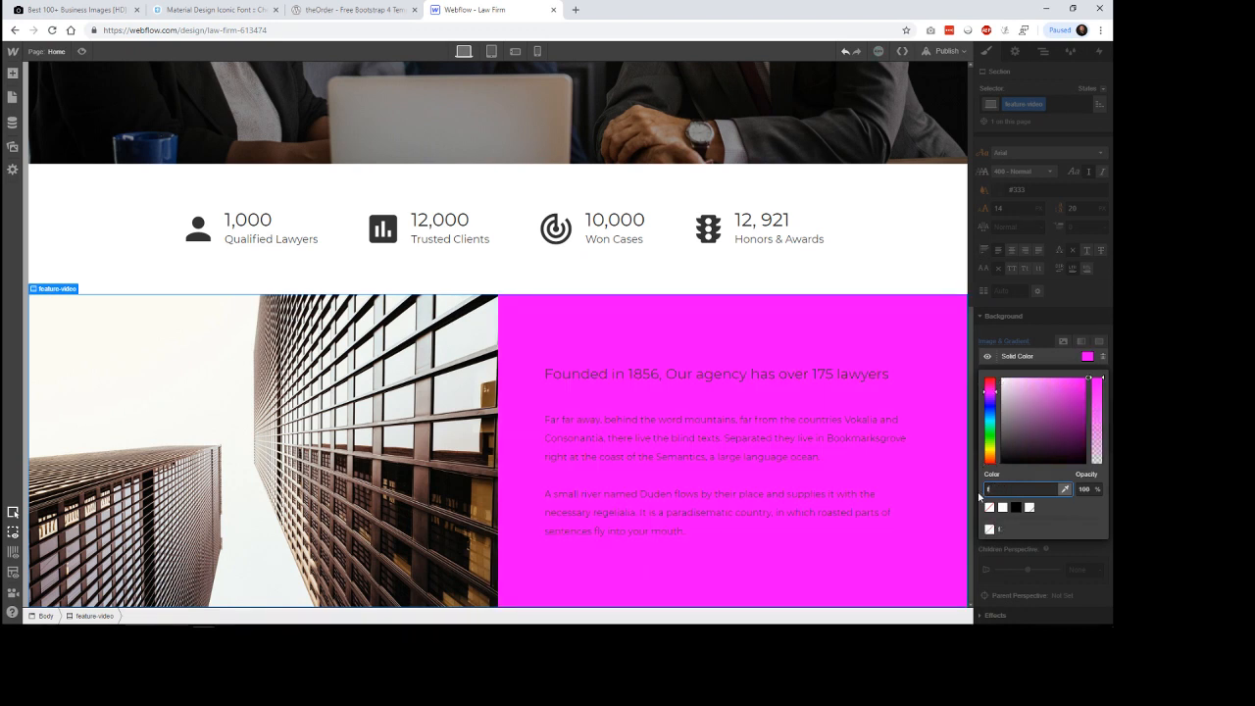
pyautogui.write('efefe')
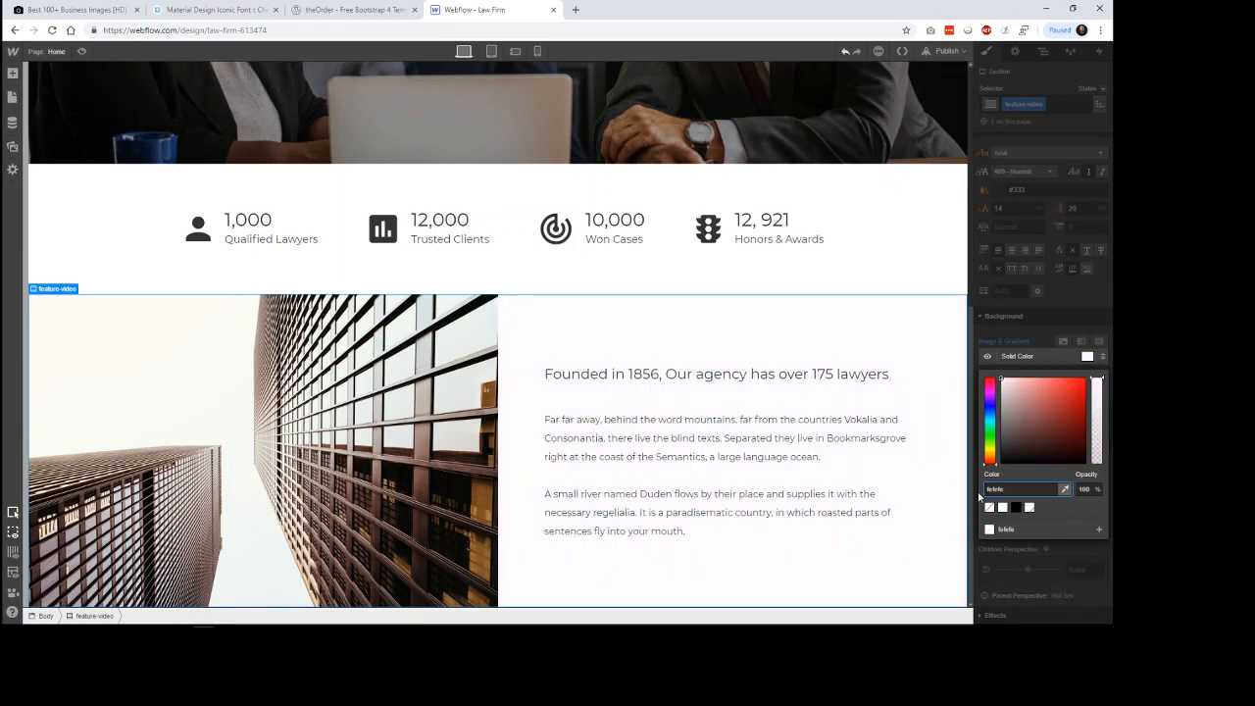
pyautogui.click(930, 249)
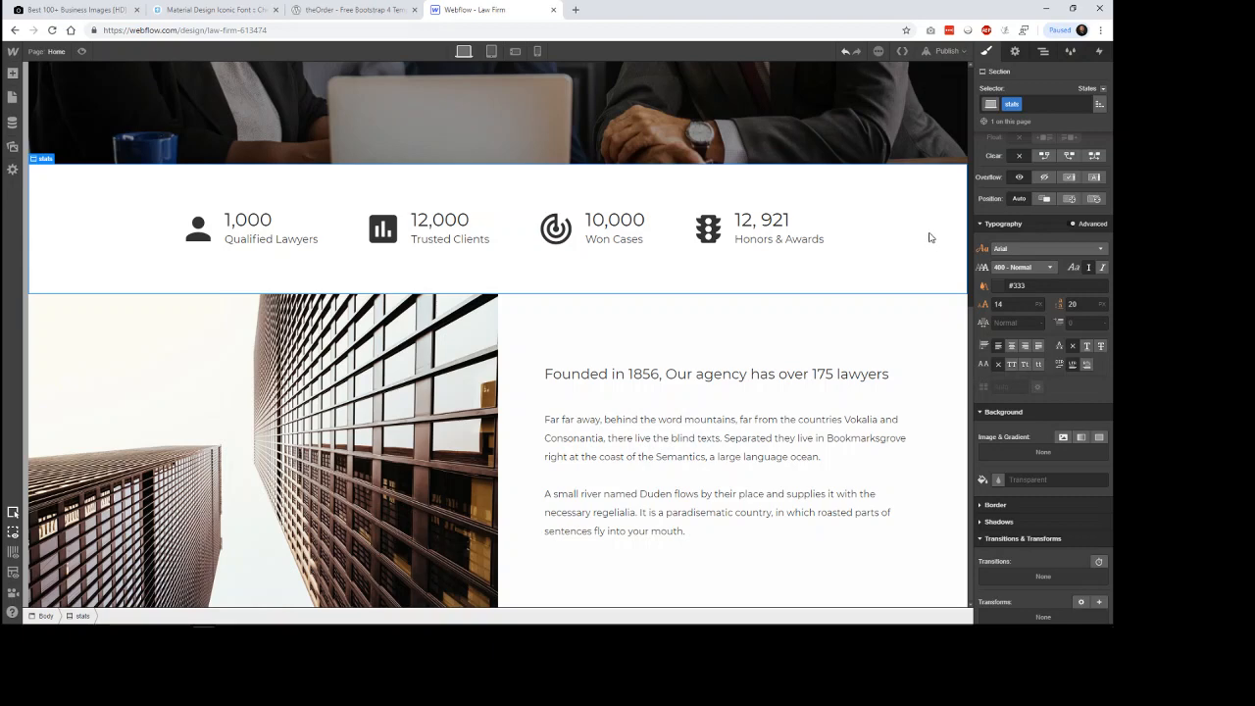
# Compare the background shade with theOrder reference page, then return to Webflow and select the feature-video section.
pyautogui.click(353, 10)
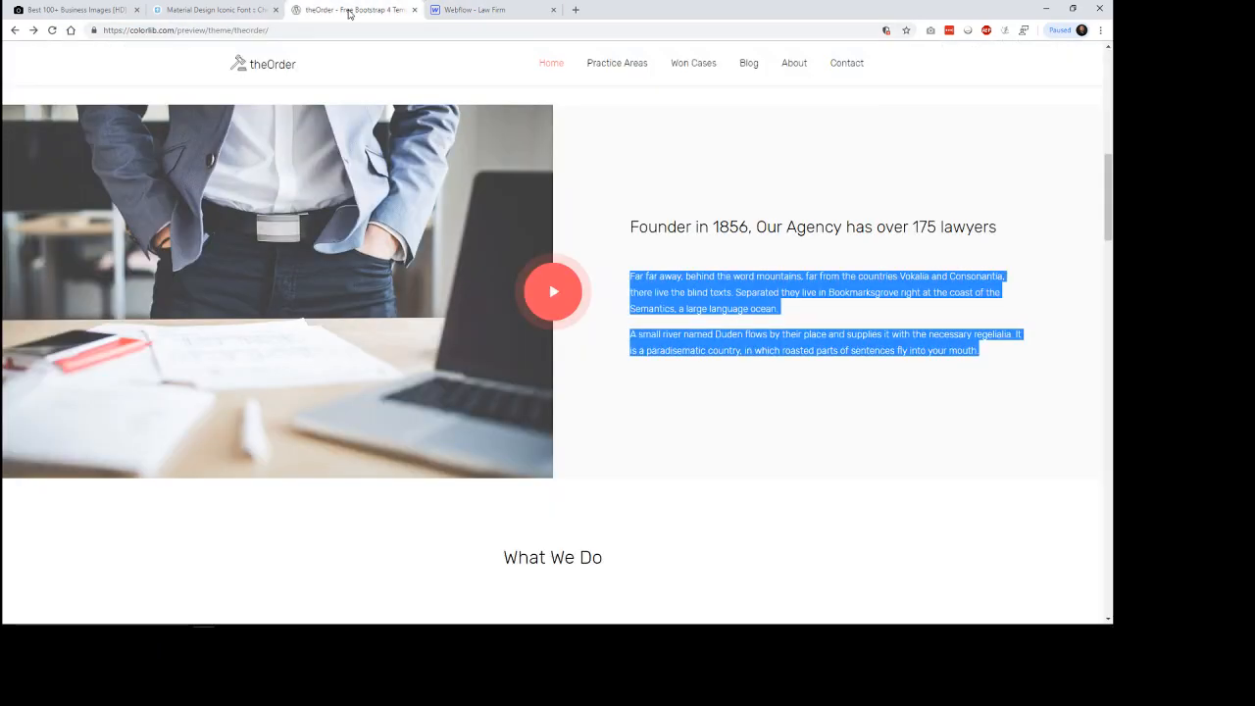
pyautogui.click(489, 10)
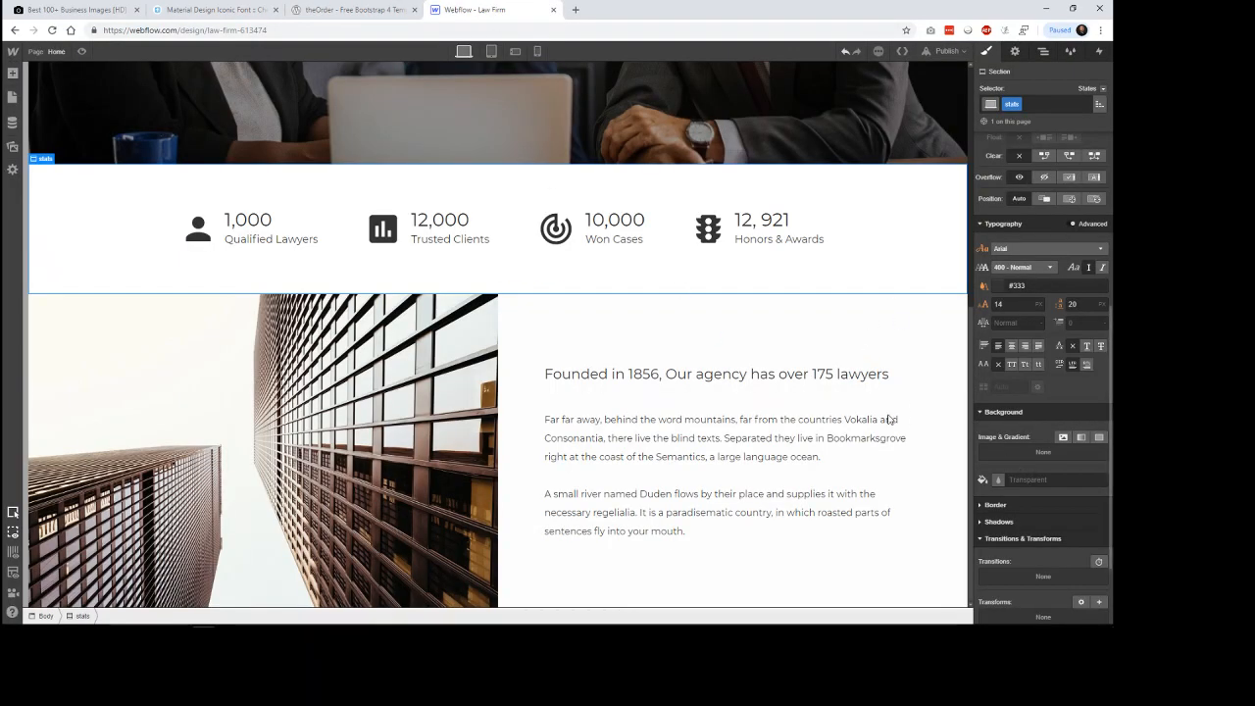
pyautogui.click(949, 419)
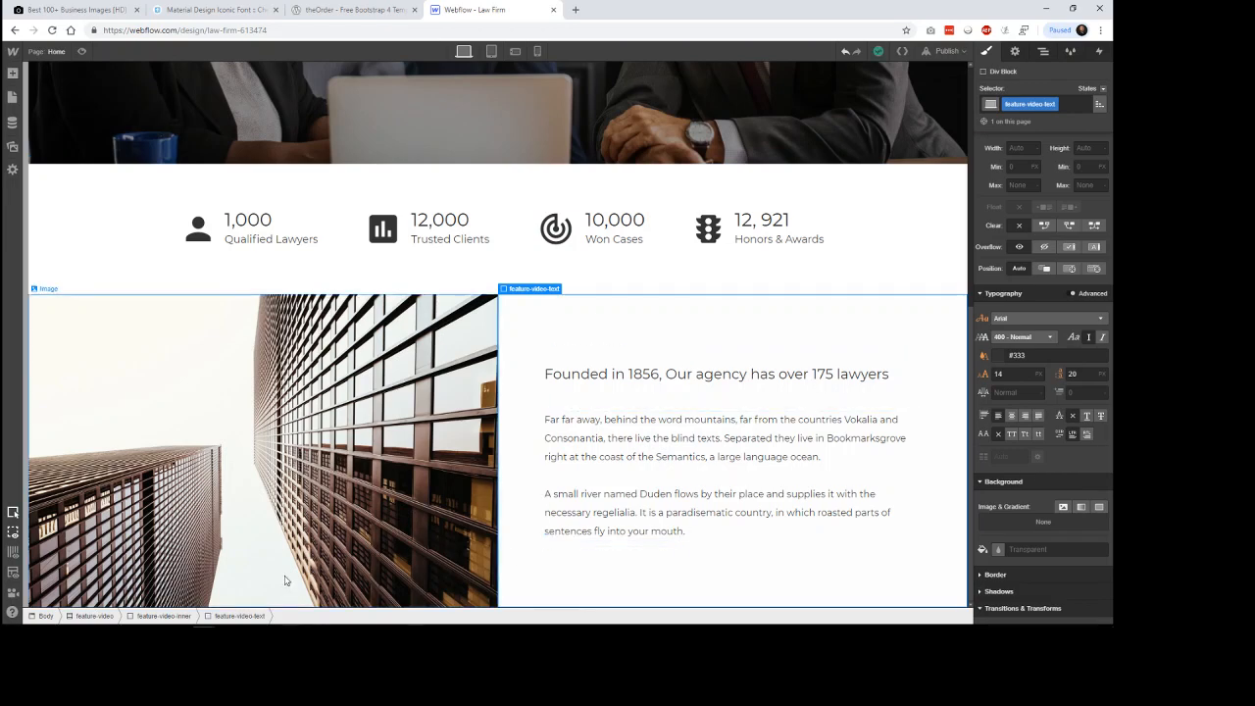
pyautogui.click(94, 615)
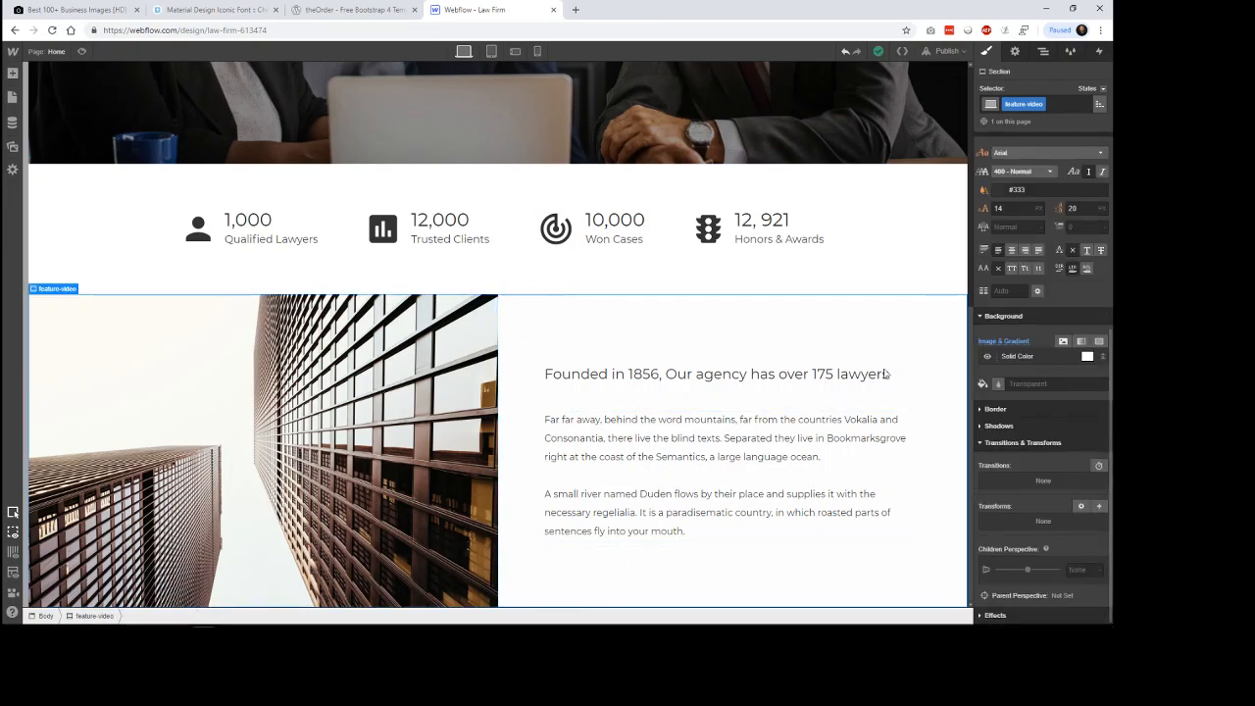
# Inspect the text block's background area on theOrder page in the browser developer tools, using desktop view and an enlarged inspection area.
pyautogui.click(353, 10)
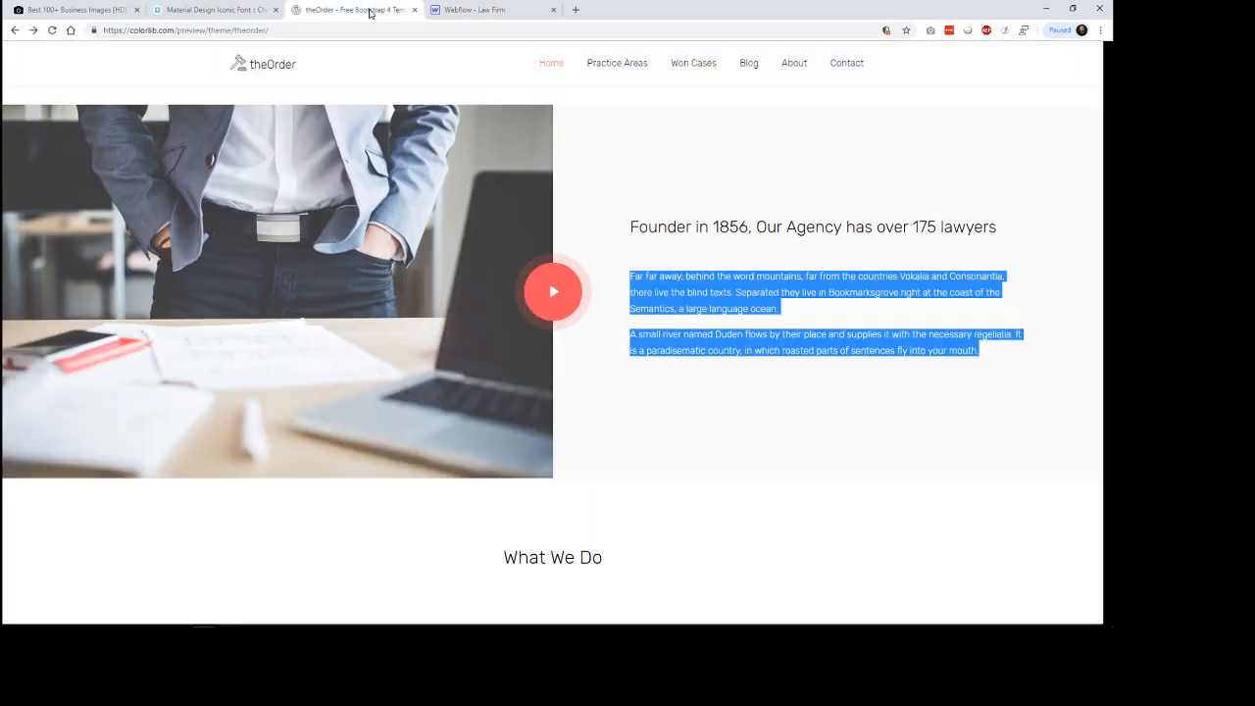
pyautogui.rightClick(1070, 274)
pyautogui.click(976, 348)
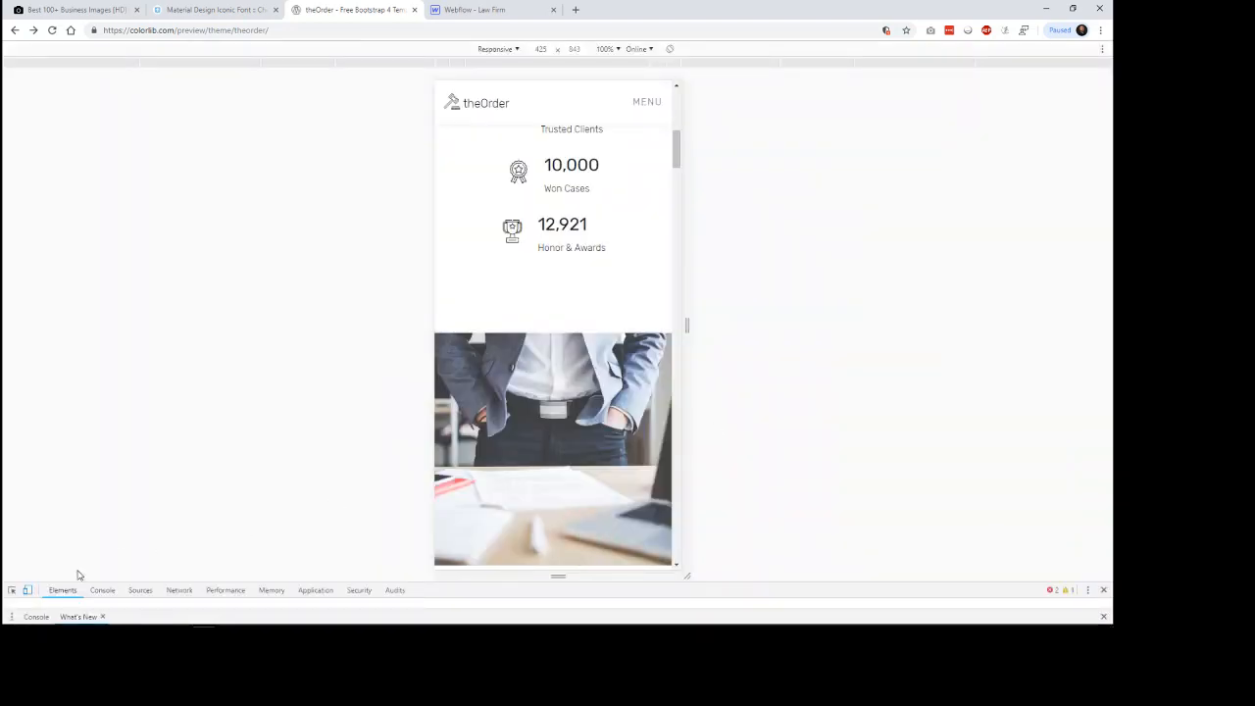
pyautogui.click(27, 589)
pyautogui.moveTo(874, 590); pyautogui.dragTo(854, 357)
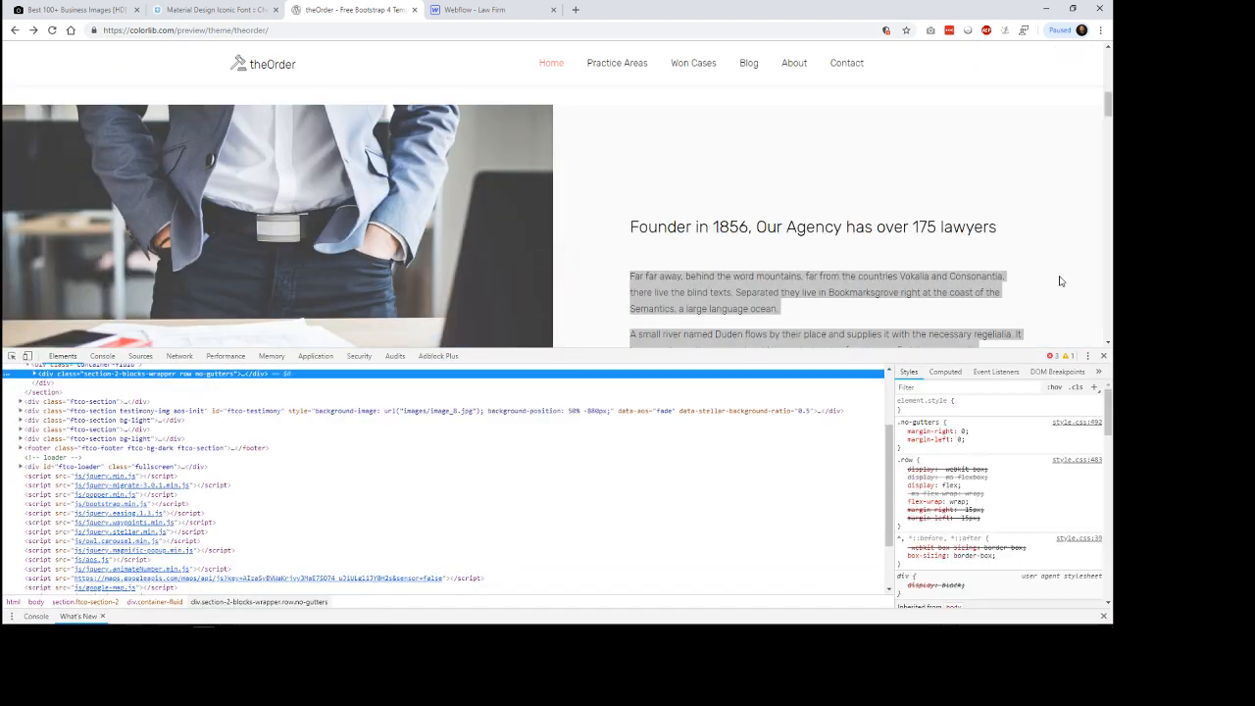
# Examine the style rules of the section-2-blocks-wrapper element for a background colour.
pyautogui.scroll(-3, 1015, 534)
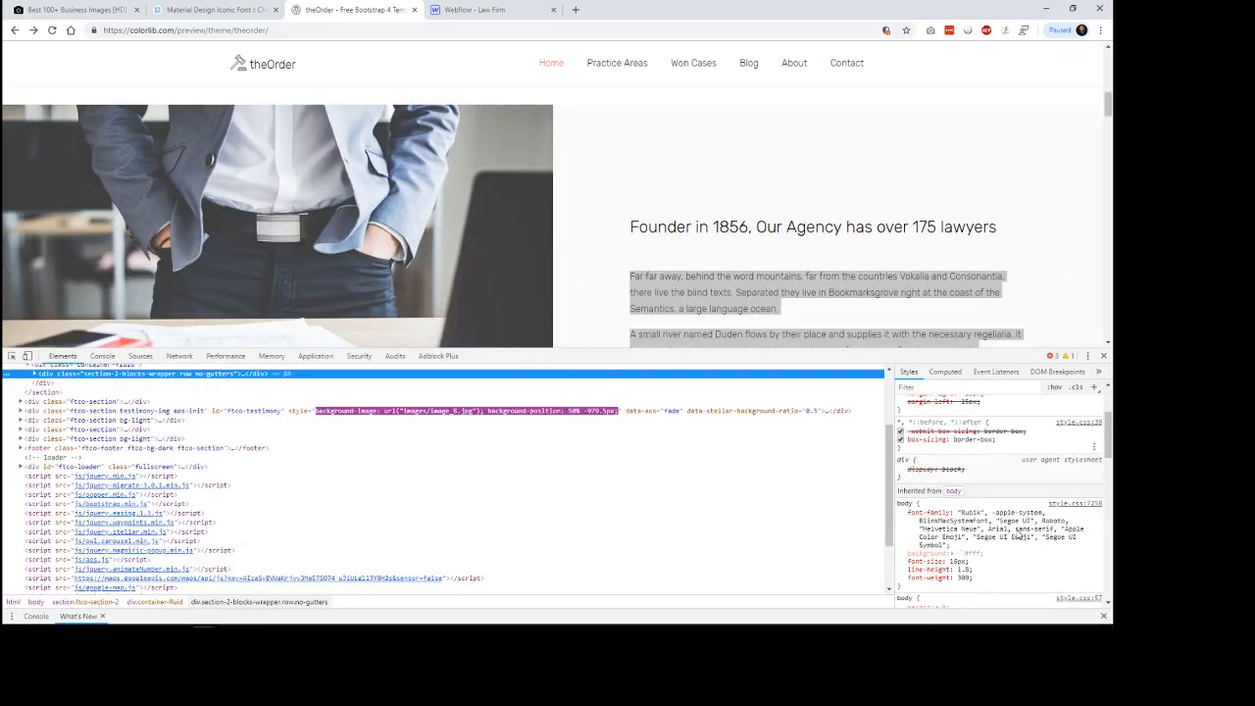
pyautogui.scroll(-10, 992, 554)
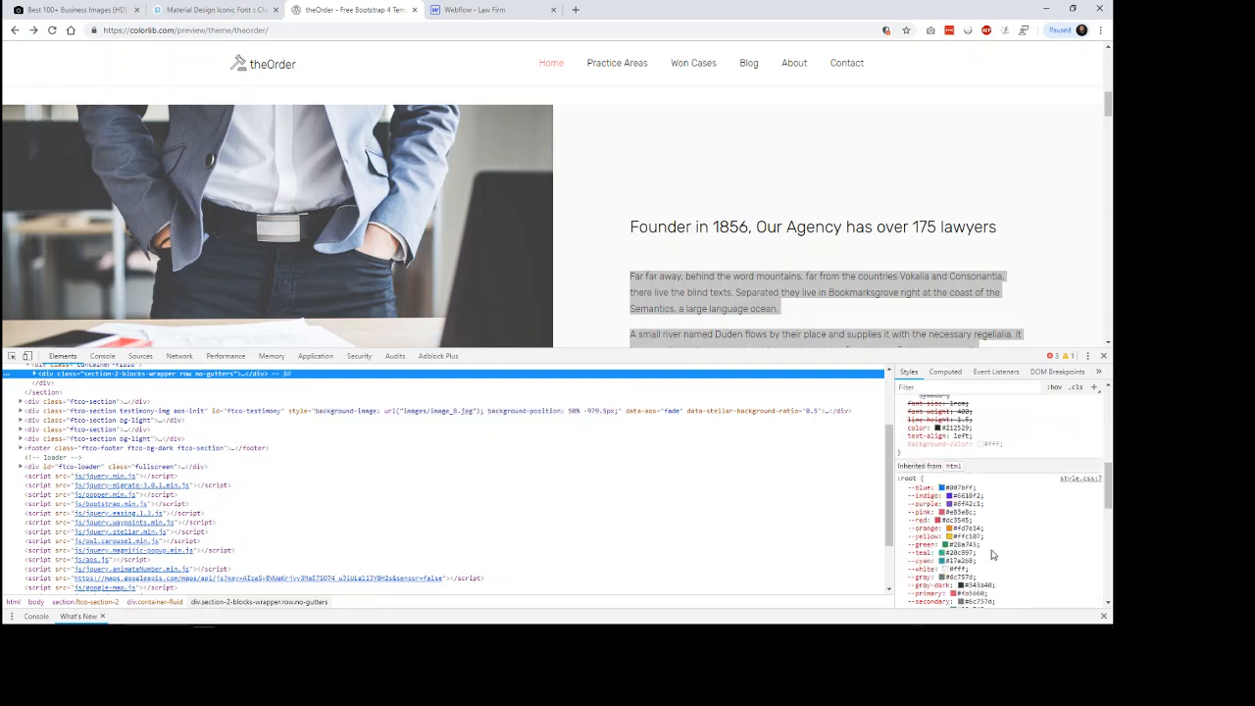
pyautogui.scroll(-6, 992, 554)
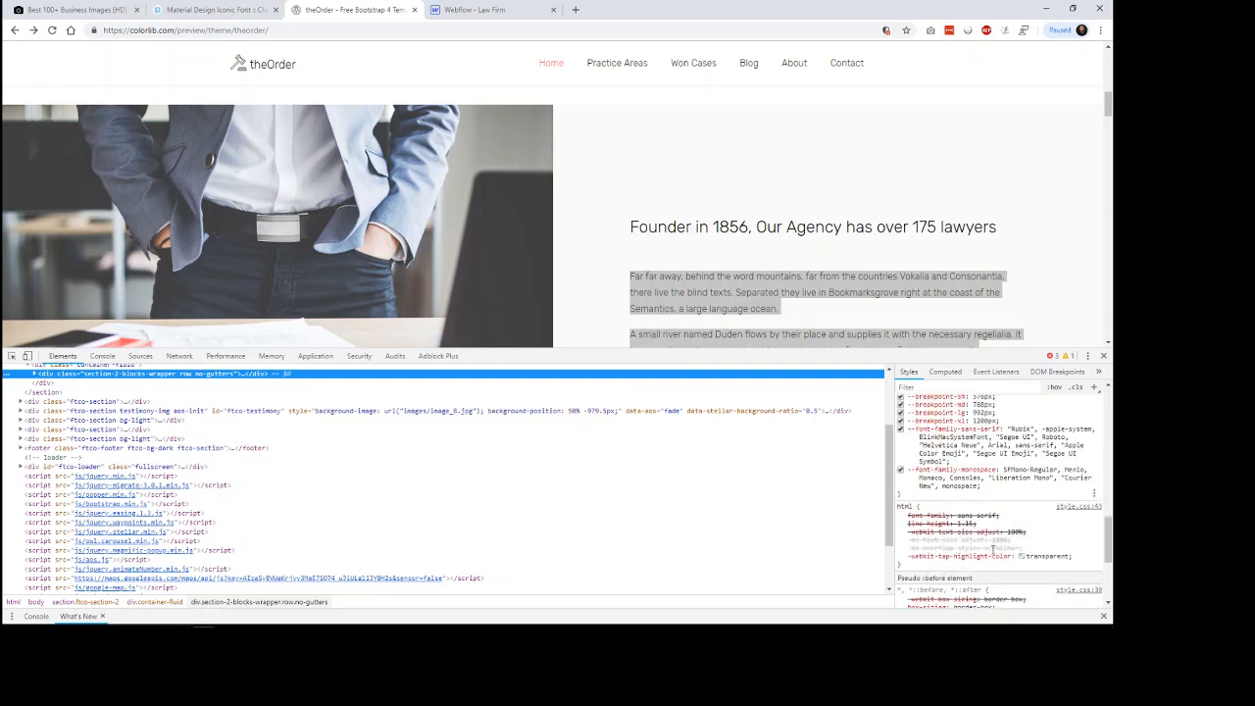
pyautogui.scroll(10, 993, 545)
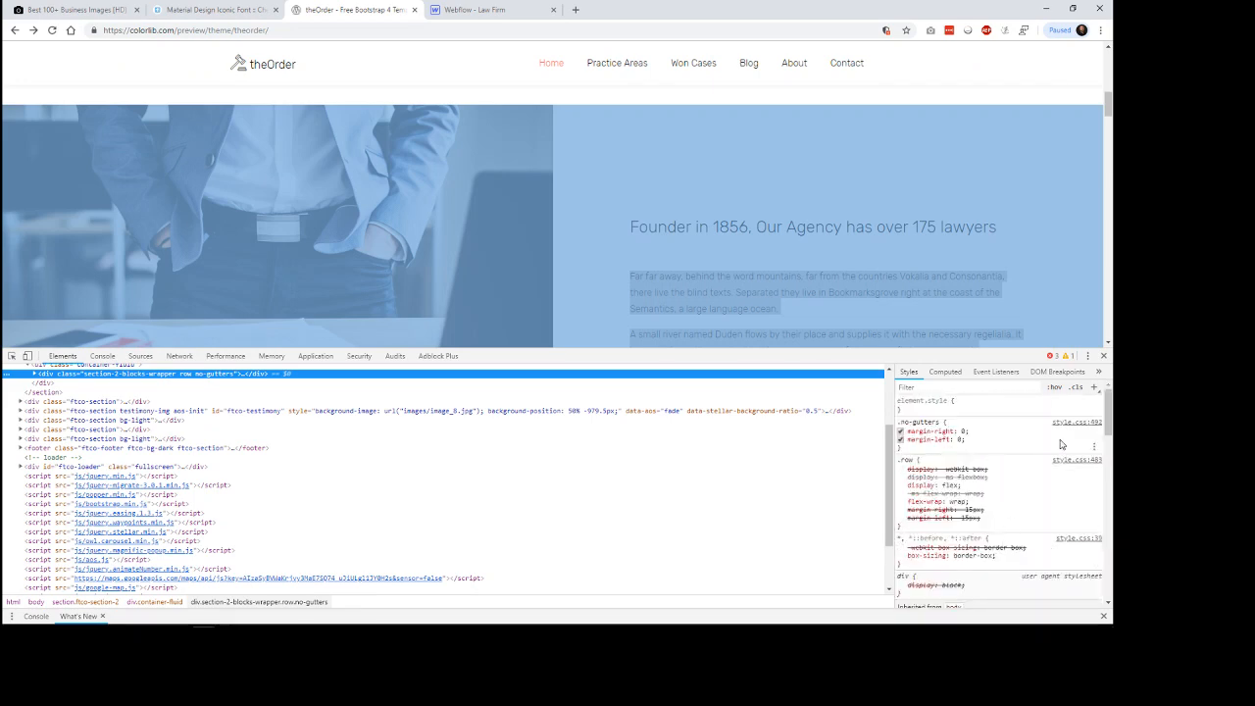
# Check the container-fluid and ftco-section-2 elements' styles for a background colour, and close the developer tools.
pyautogui.scroll(2, 141, 465)
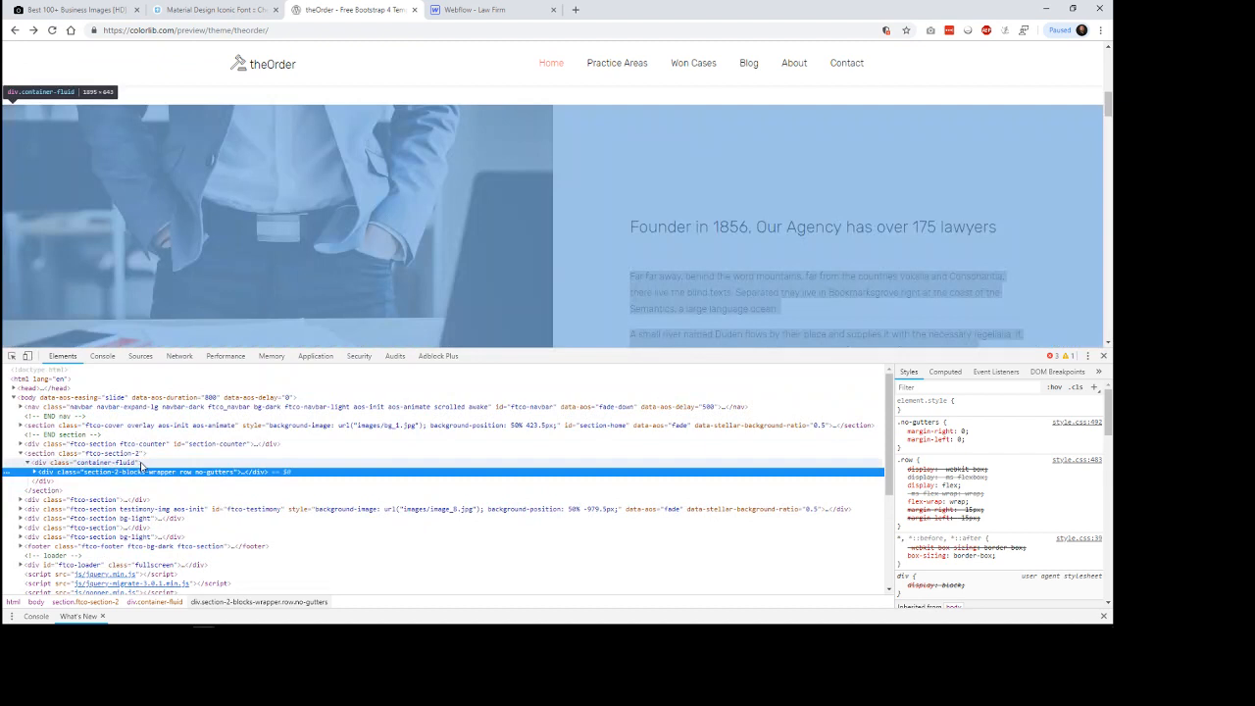
pyautogui.click(140, 461)
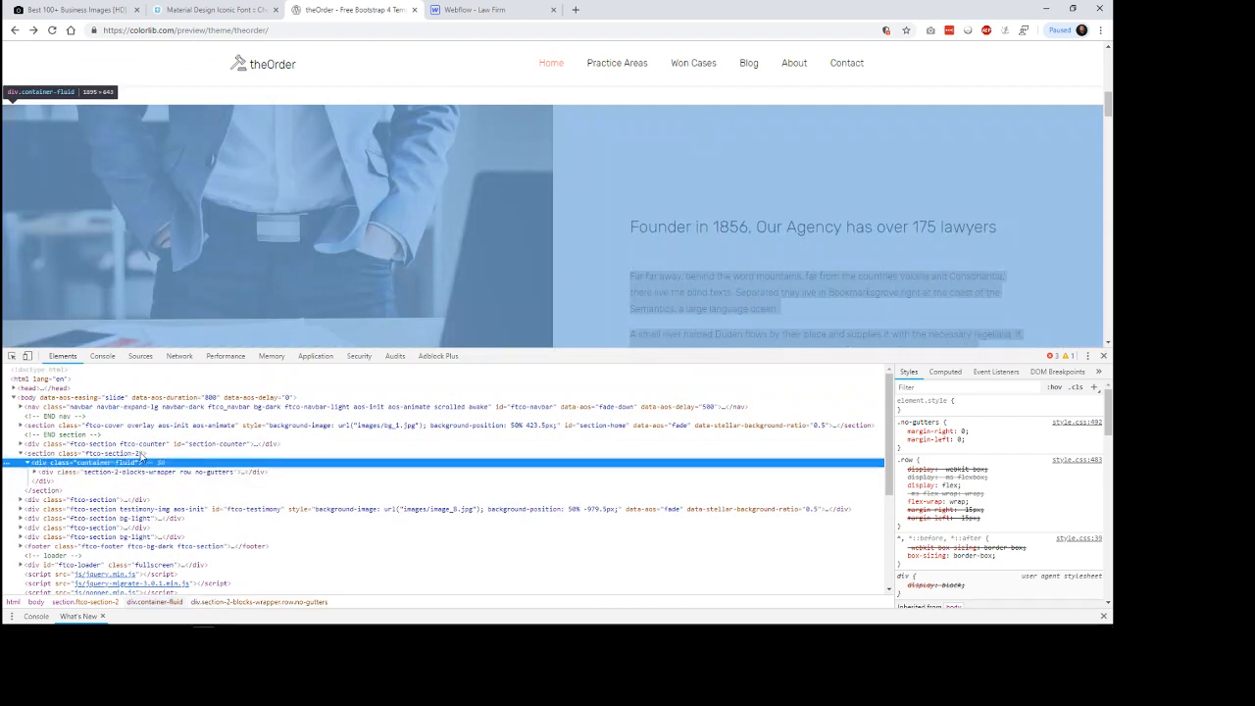
pyautogui.click(140, 454)
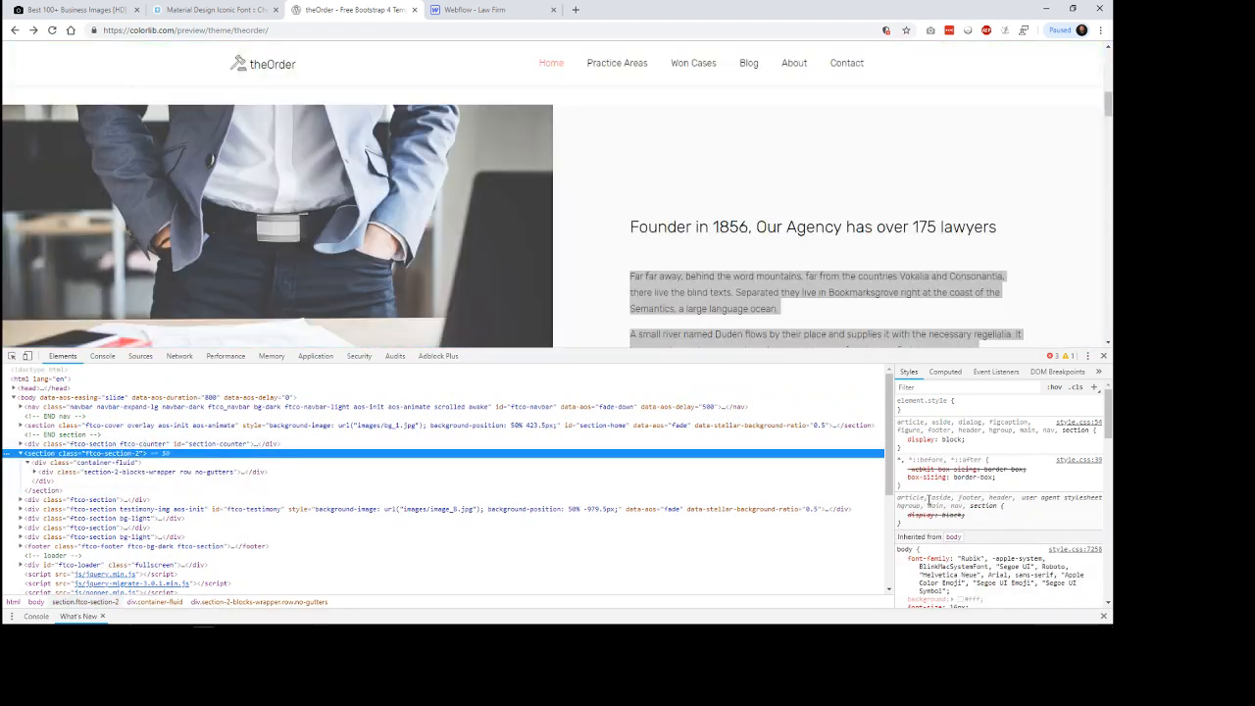
pyautogui.scroll(-3, 1049, 493)
pyautogui.scroll(-5, 1049, 493)
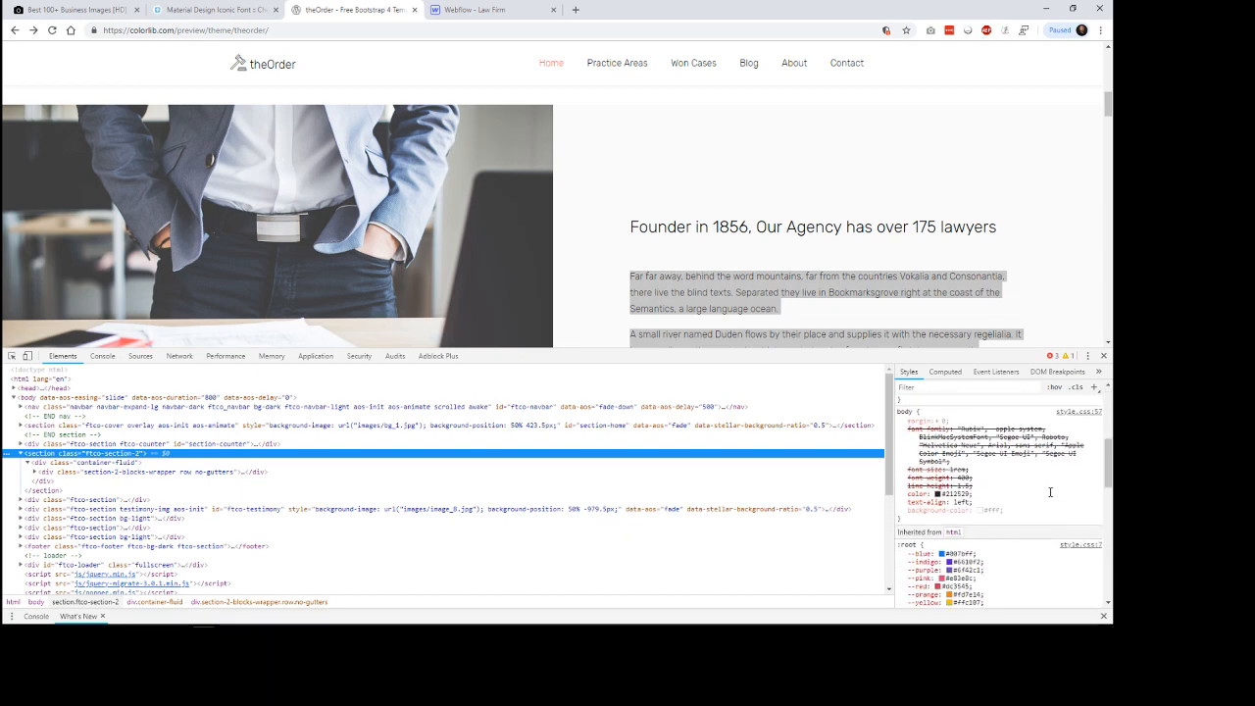
pyautogui.scroll(-1, 1050, 492)
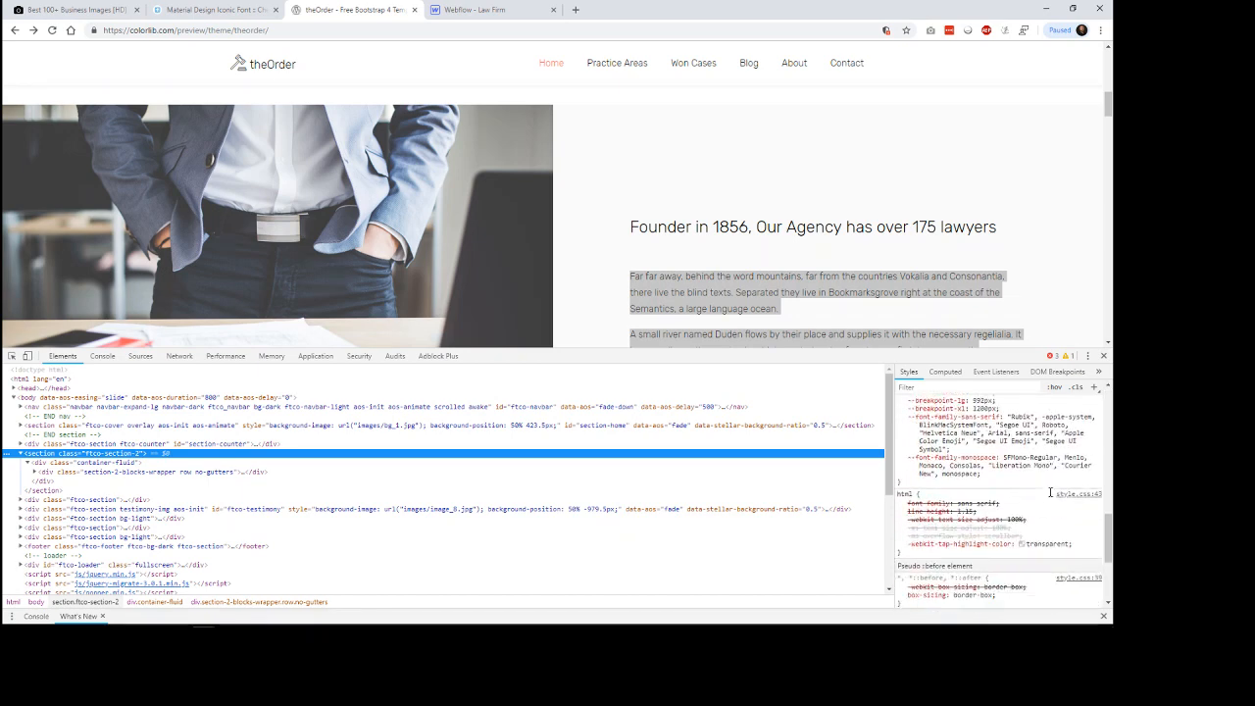
pyautogui.scroll(-4, 1050, 494)
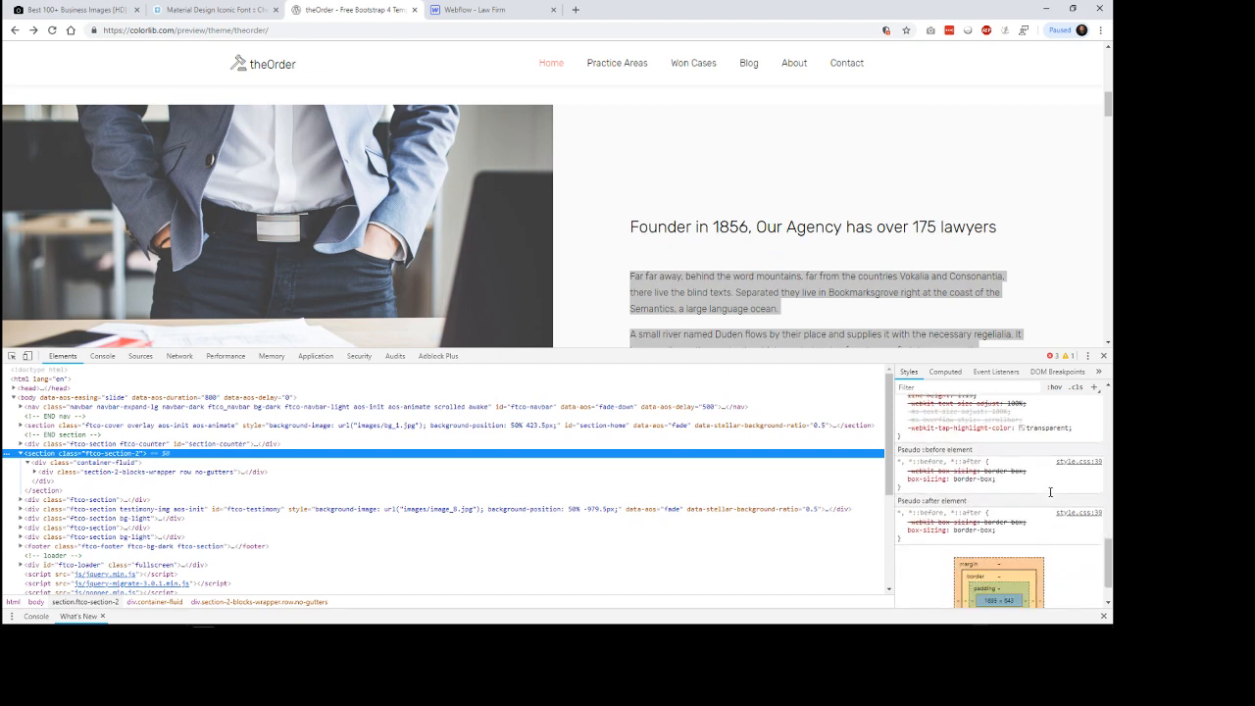
pyautogui.scroll(5, 1050, 495)
pyautogui.scroll(3, 1049, 495)
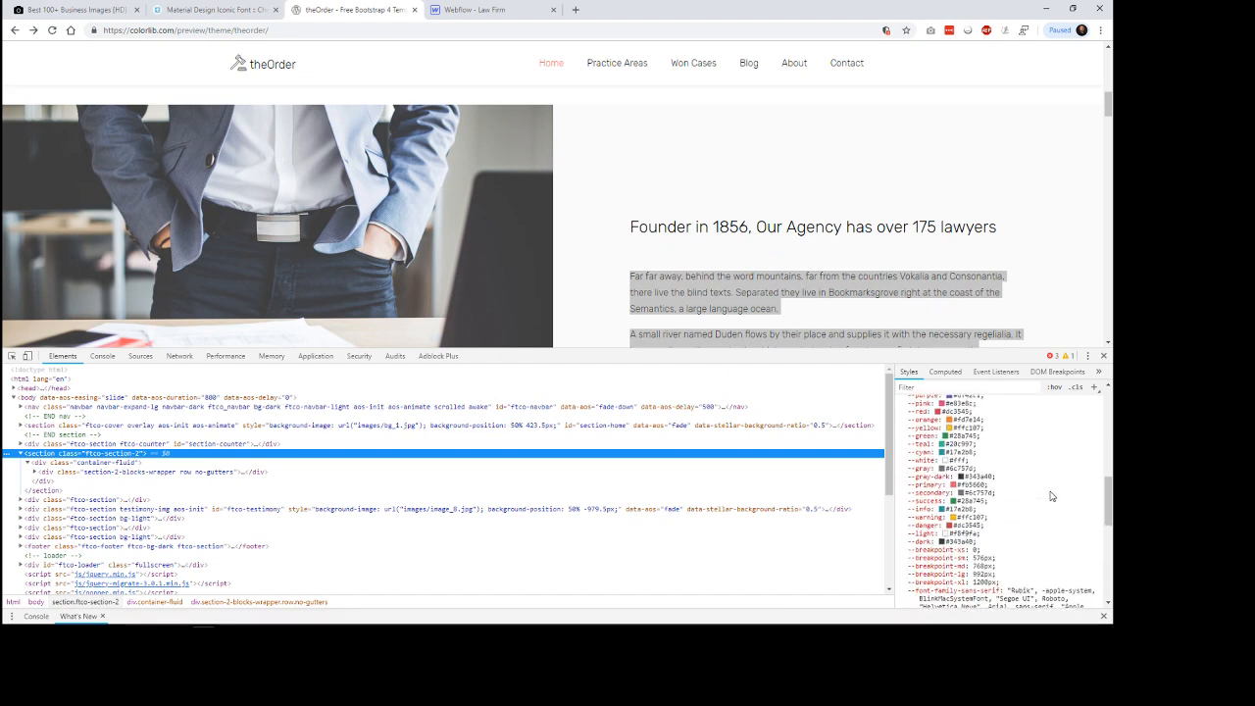
pyautogui.scroll(2, 1056, 484)
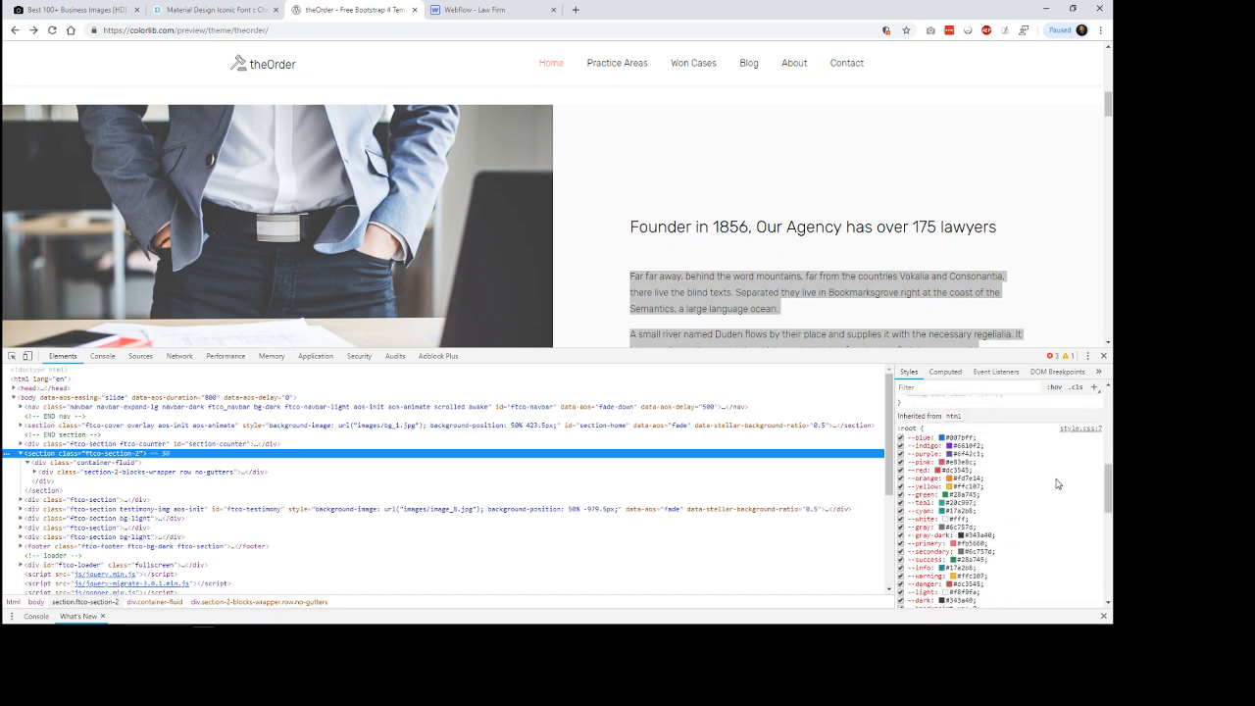
pyautogui.click(1103, 356)
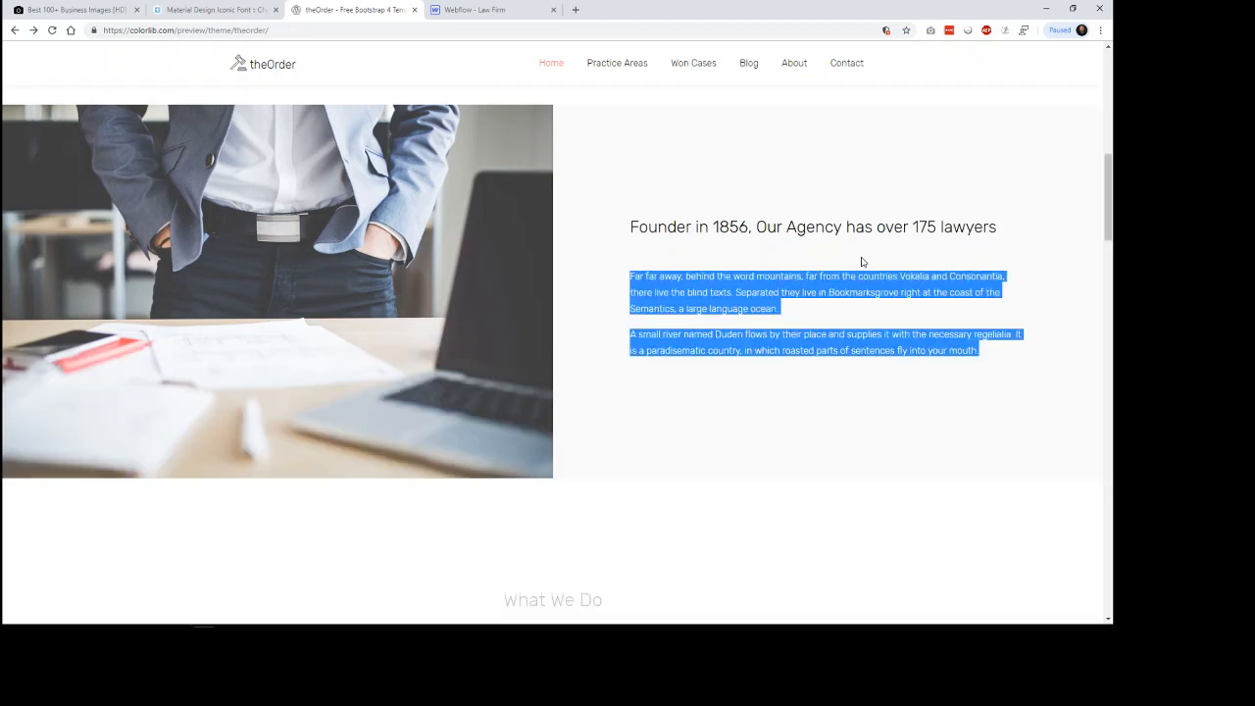
# Return to Webflow and briefly preview the law firm page around the feature-video section.
pyautogui.click(447, 16)
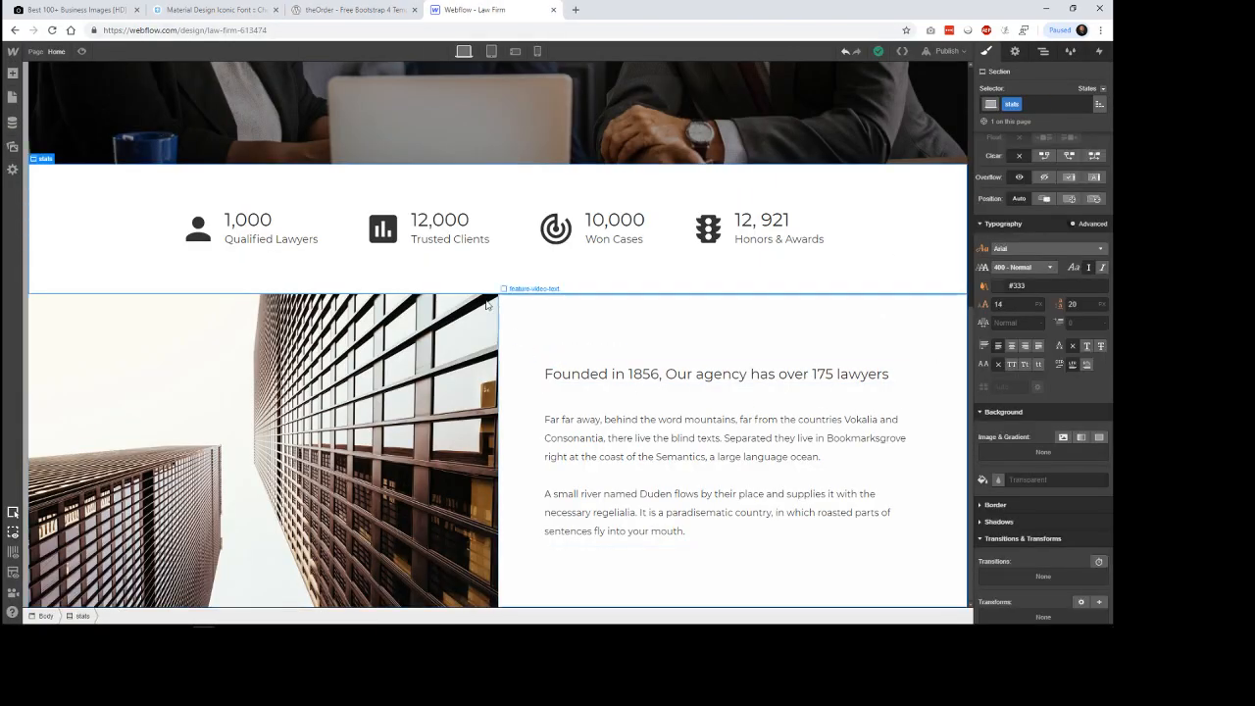
pyautogui.click(82, 52)
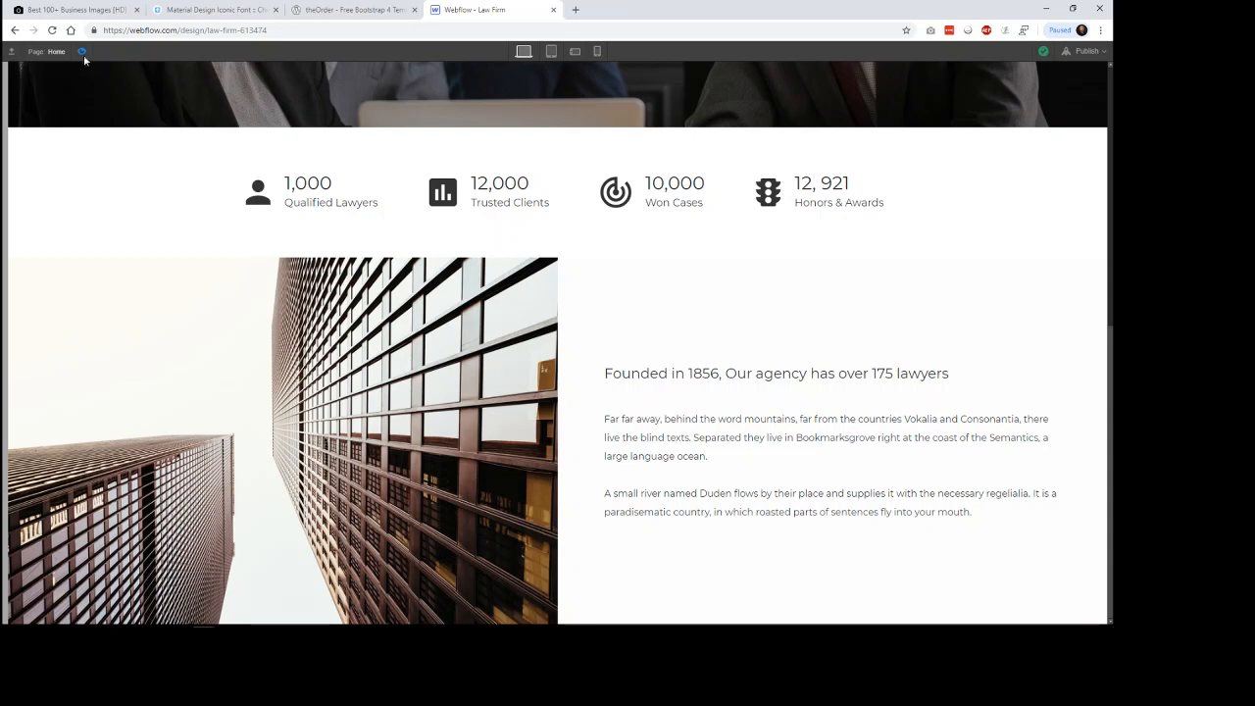
pyautogui.hotkey('ctrl', 'shift', 'p')
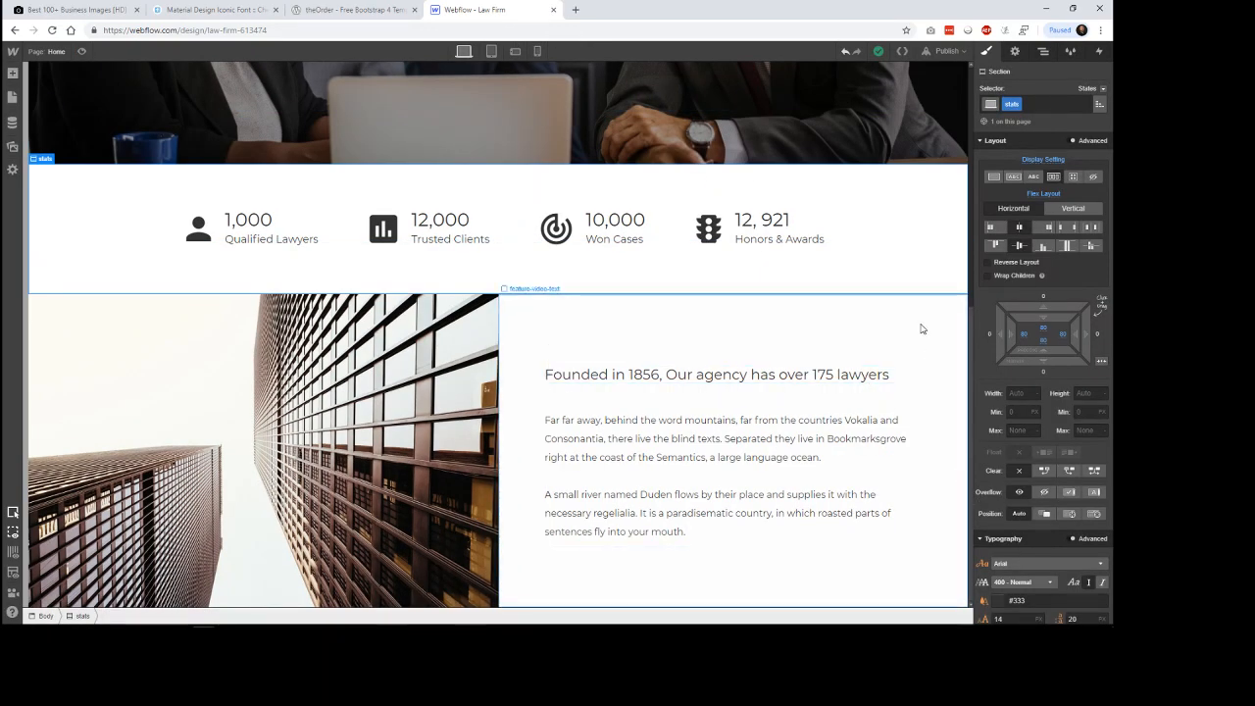
# Set the feature-video section's solid background overlay colour to #eee.
pyautogui.click(94, 615)
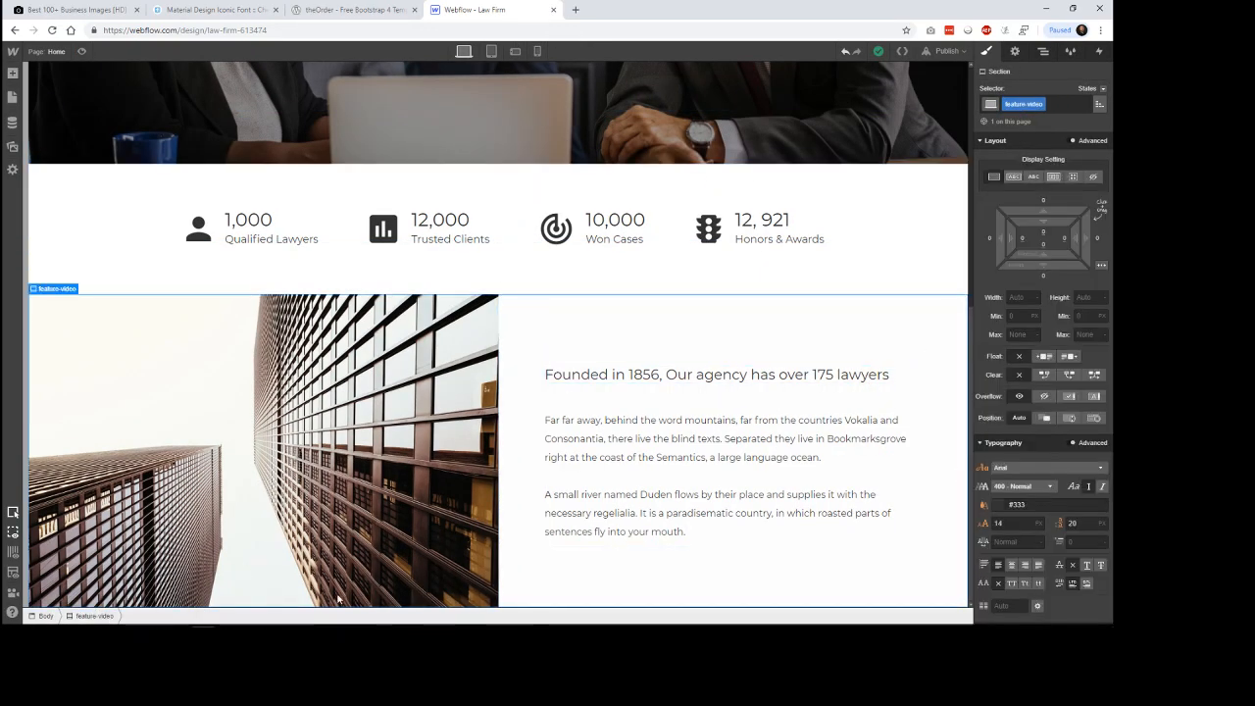
pyautogui.scroll(-3, 1087, 558)
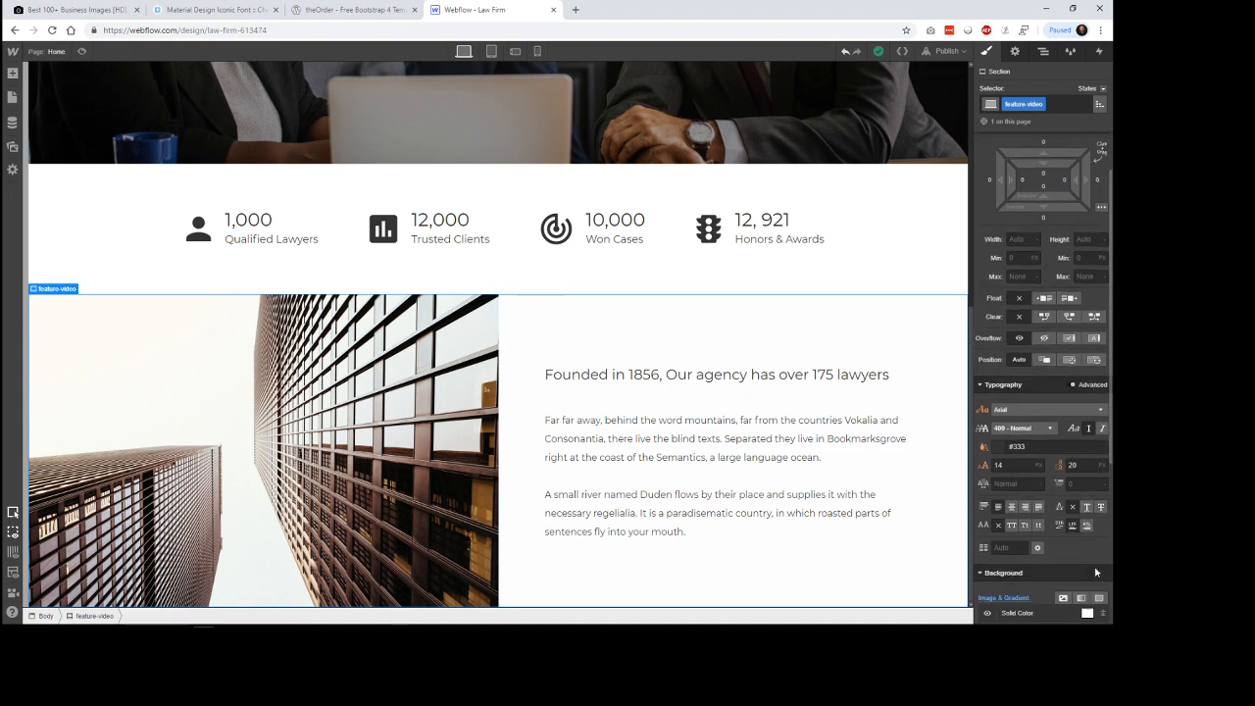
pyautogui.click(1087, 381)
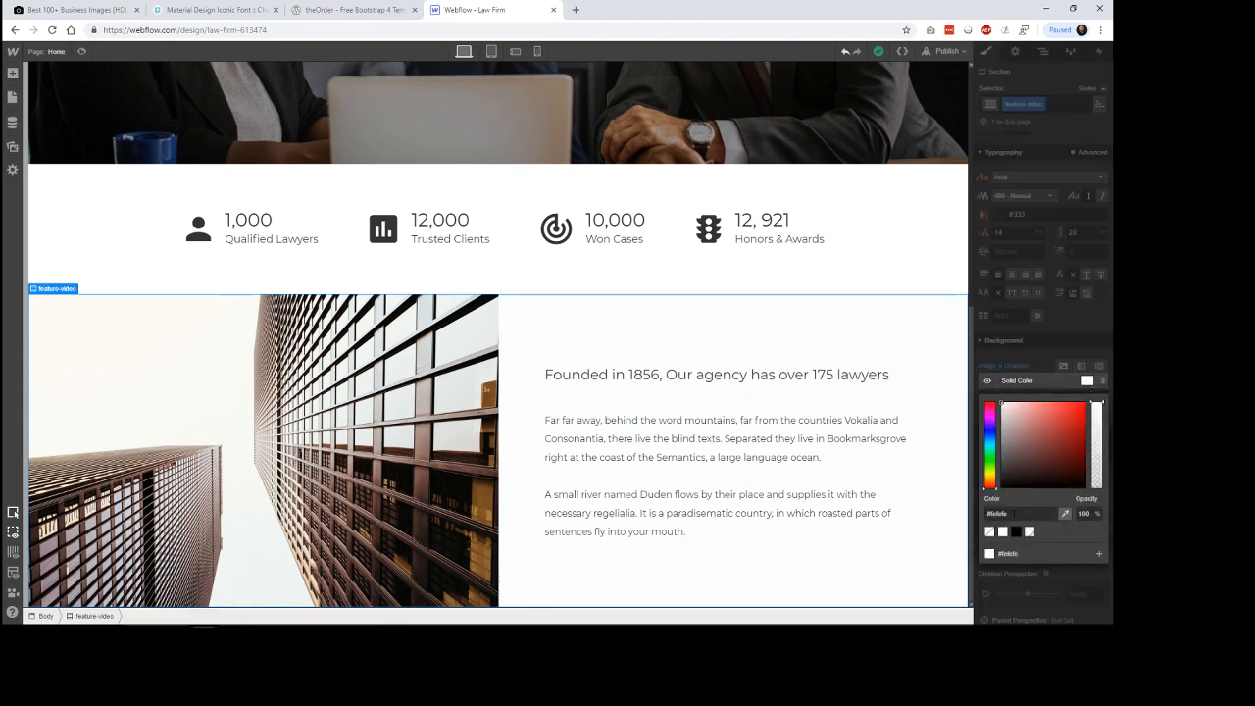
pyautogui.moveTo(1014, 513); pyautogui.dragTo(961, 517)
pyautogui.write('#eee')
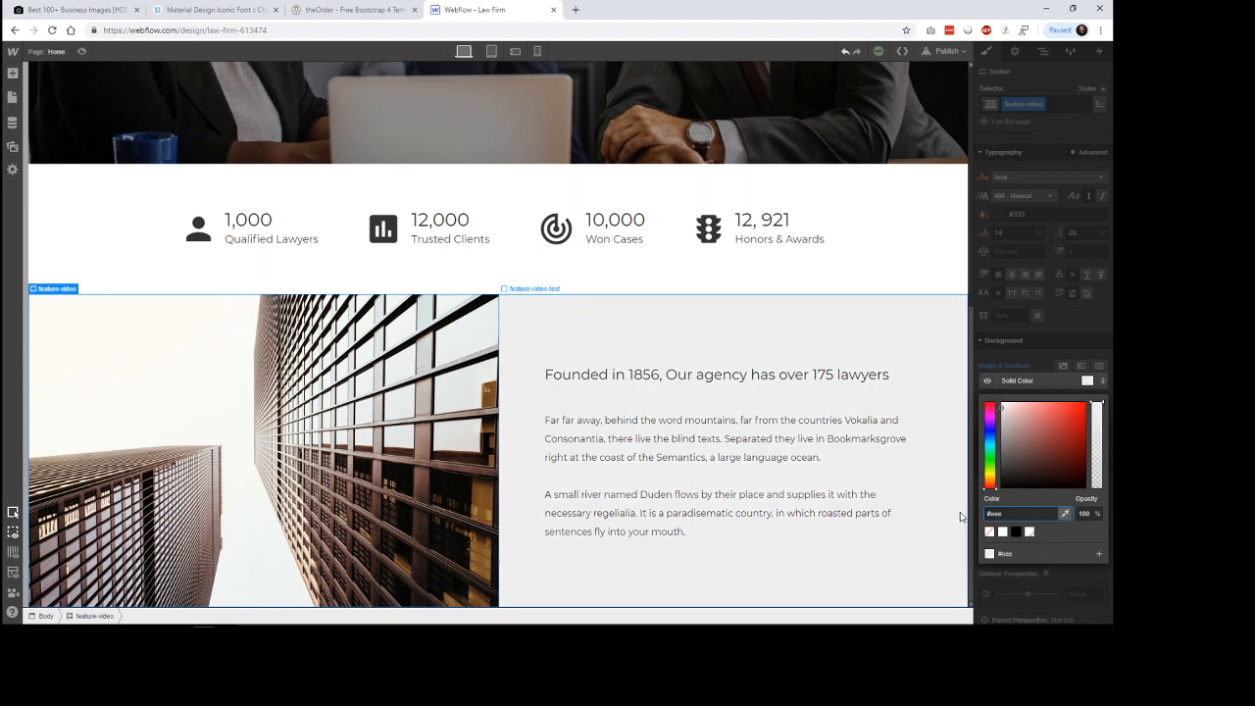
pyautogui.press('Return')
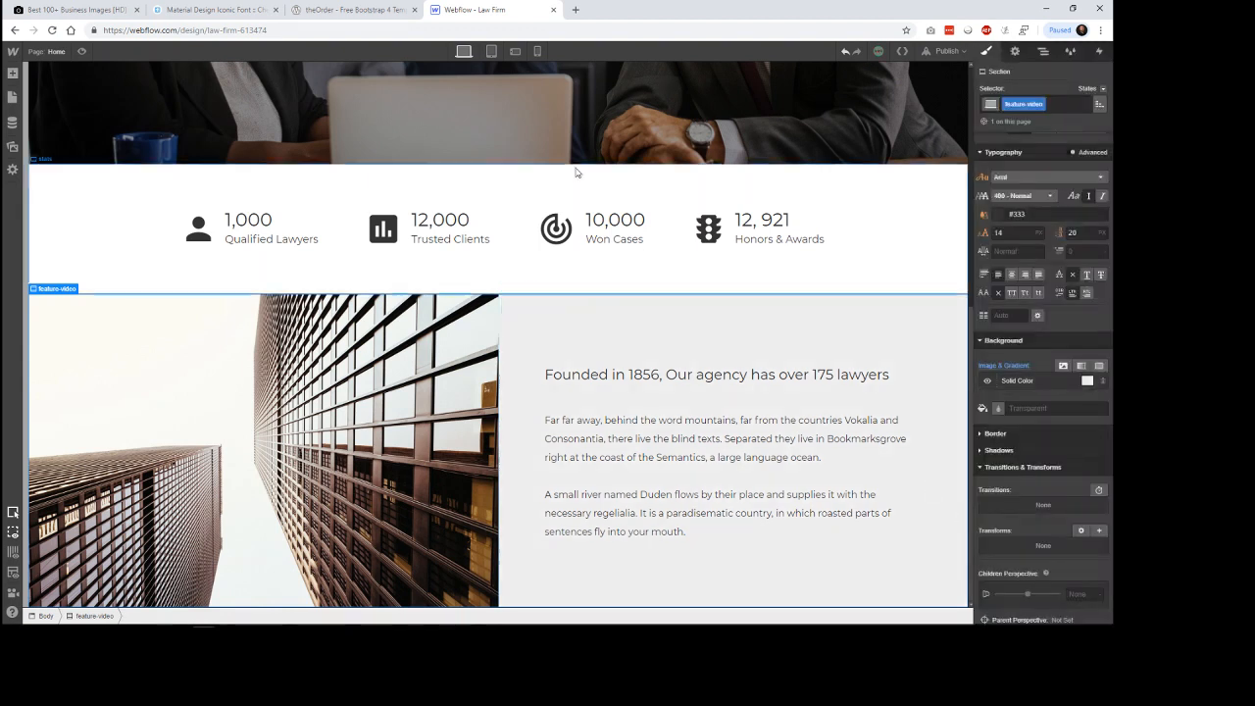
# Preview the page to judge the feature-video section's background against the stats and hero sections.
pyautogui.click(81, 51)
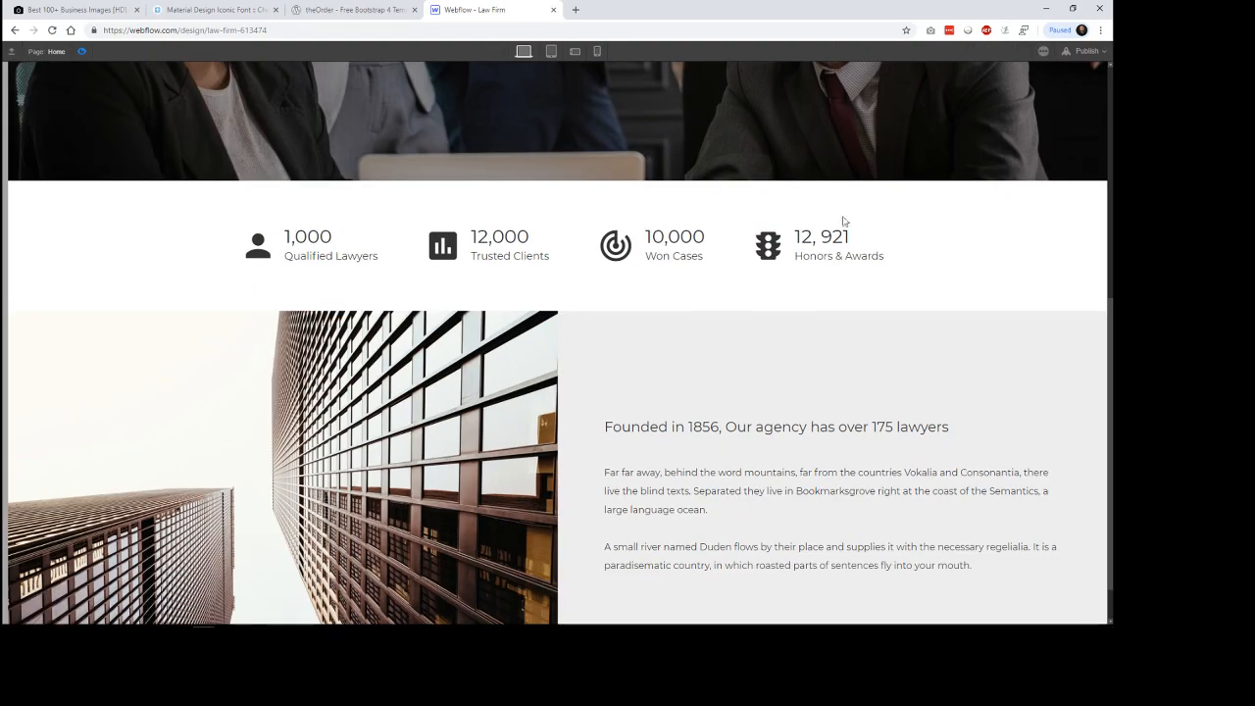
pyautogui.scroll(-1, 1010, 236)
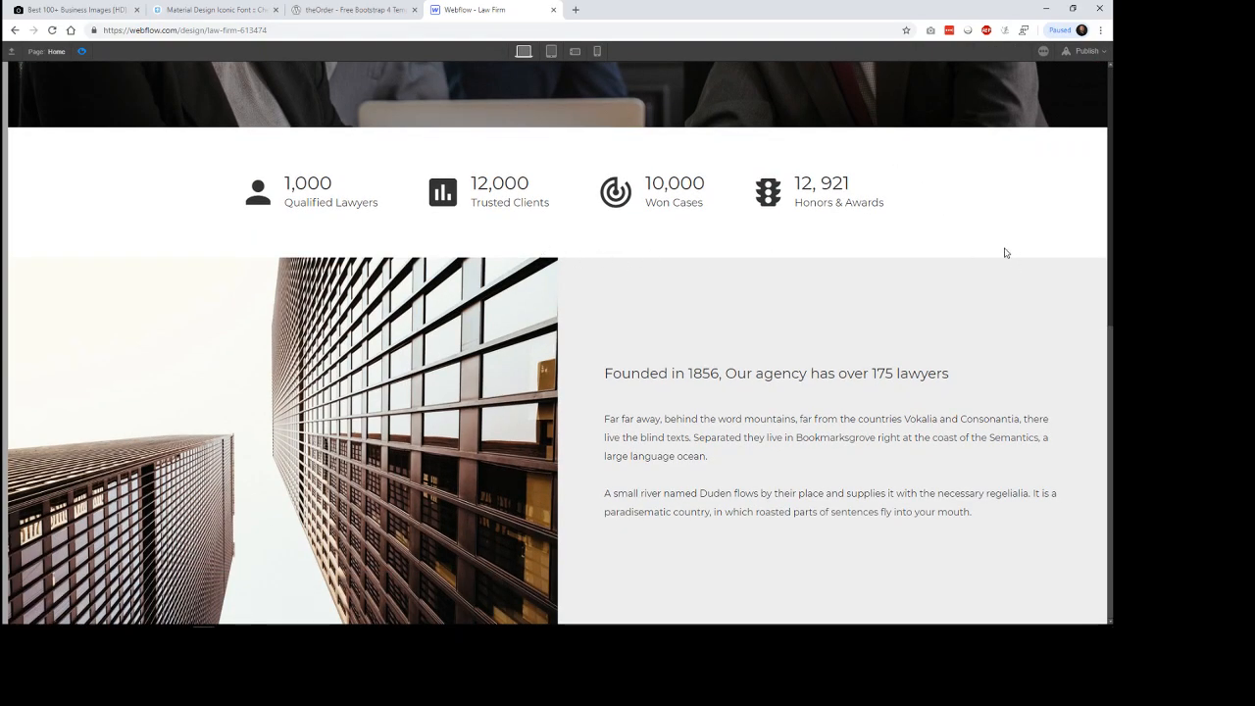
pyautogui.scroll(5, 1004, 253)
pyautogui.scroll(-2, 1000, 258)
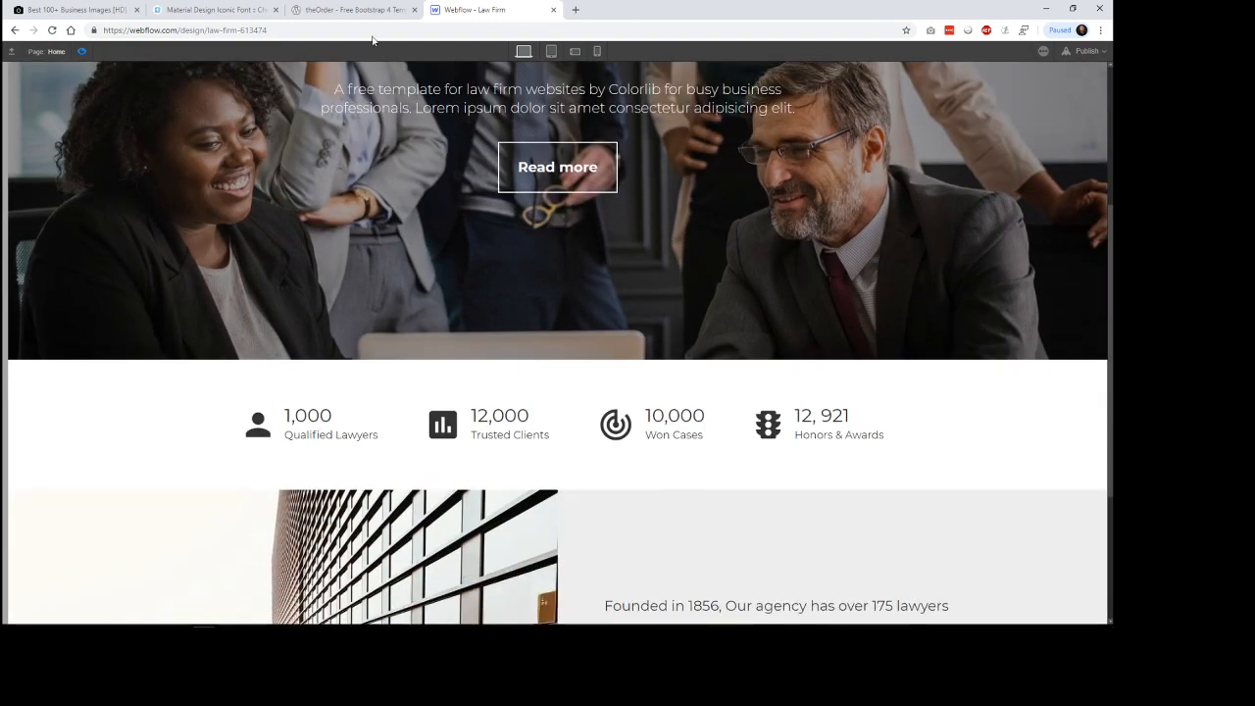
# Switch to theOrder reference page, compare its feature section's background shade, and clear the paragraph text selection.
pyautogui.click(351, 10)
pyautogui.scroll(8, 581, 217)
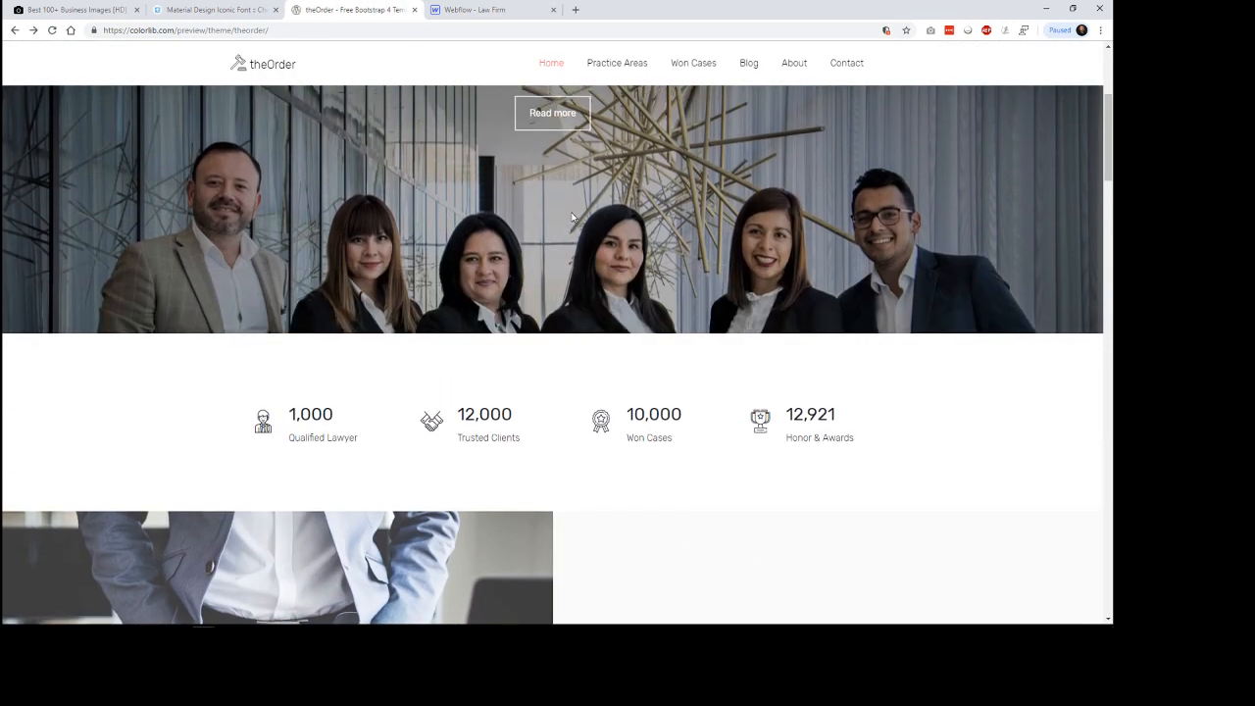
pyautogui.scroll(-3, 573, 216)
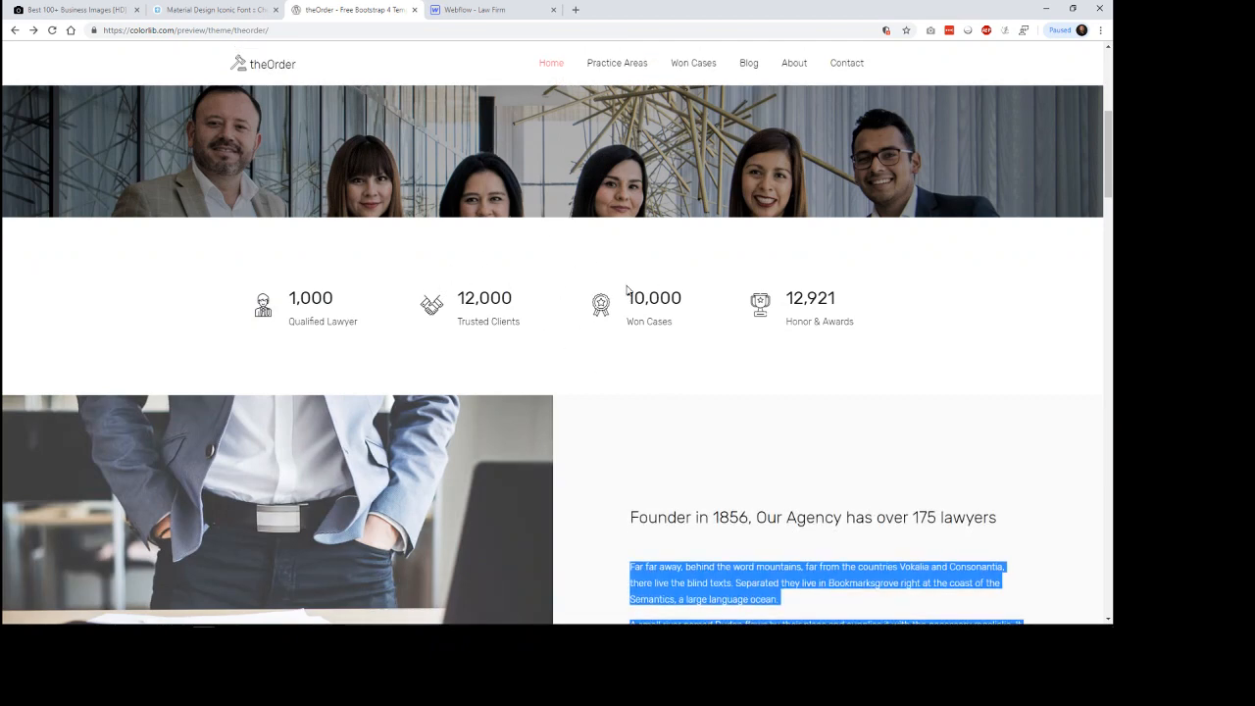
pyautogui.scroll(-3, 624, 284)
pyautogui.scroll(1, 622, 283)
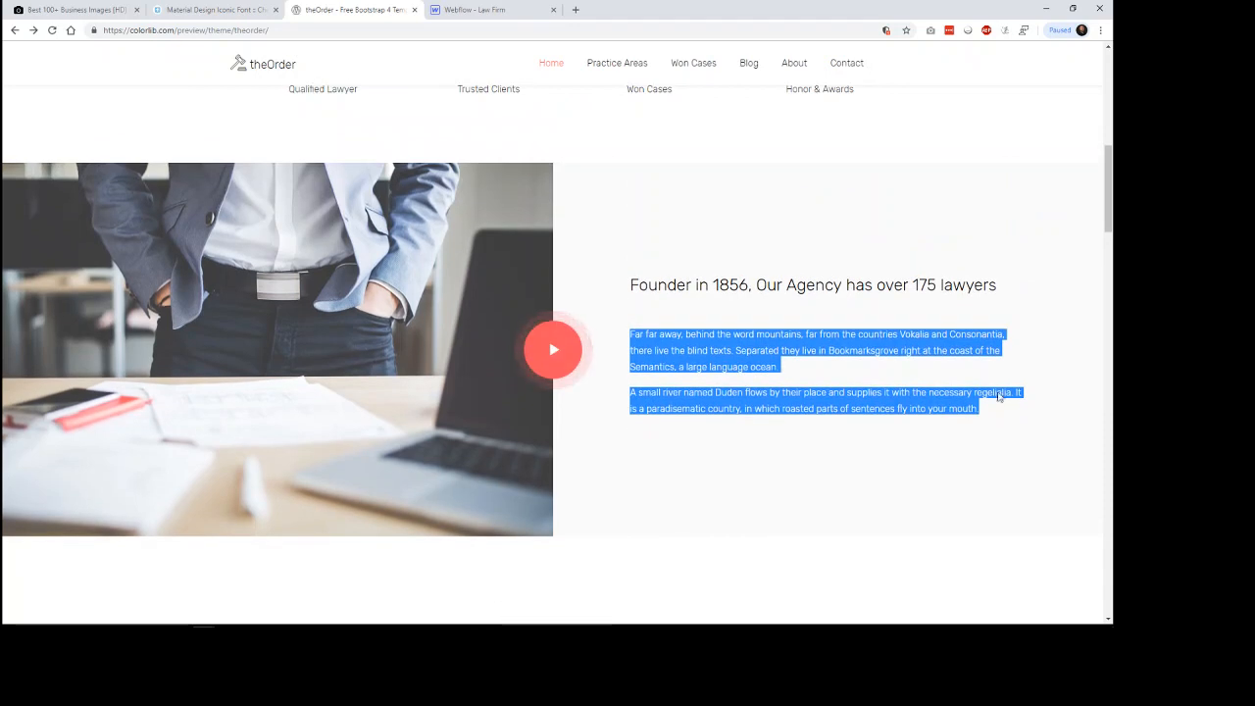
pyautogui.click(1089, 340)
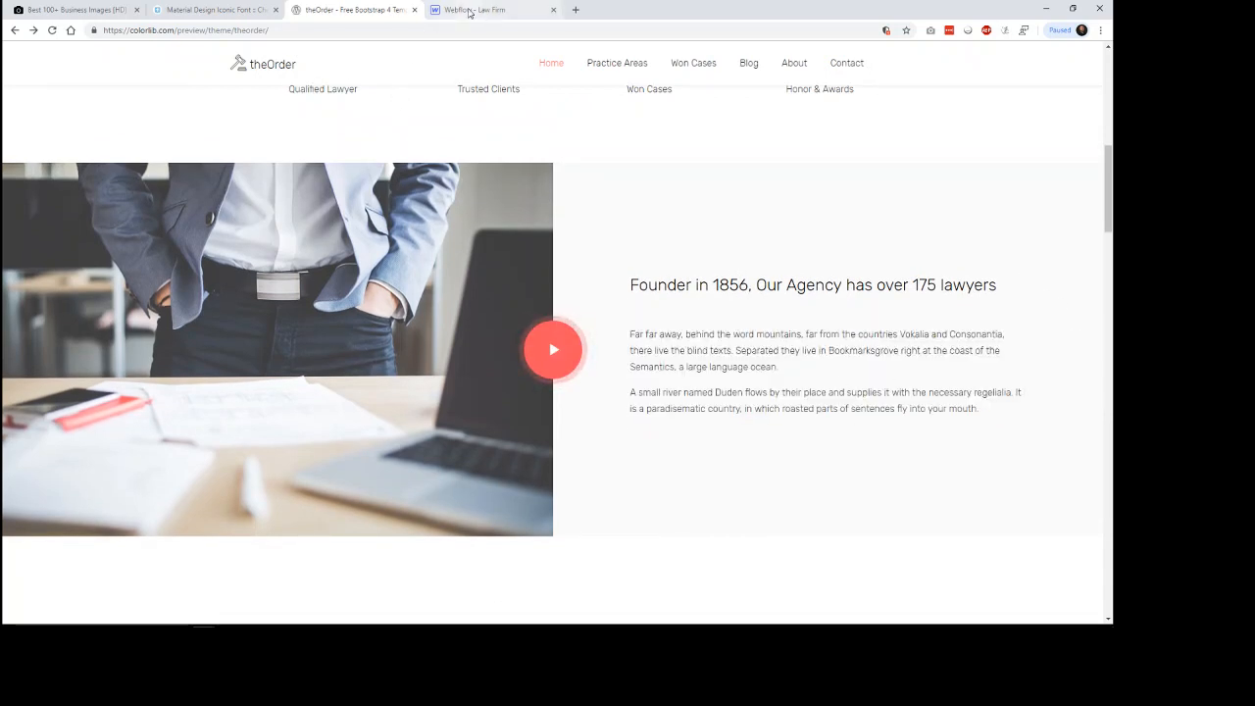
# Return to Webflow and set the feature-video section's solid background overlay colour to #efefef.
pyautogui.click(466, 11)
pyautogui.scroll(-3, 685, 325)
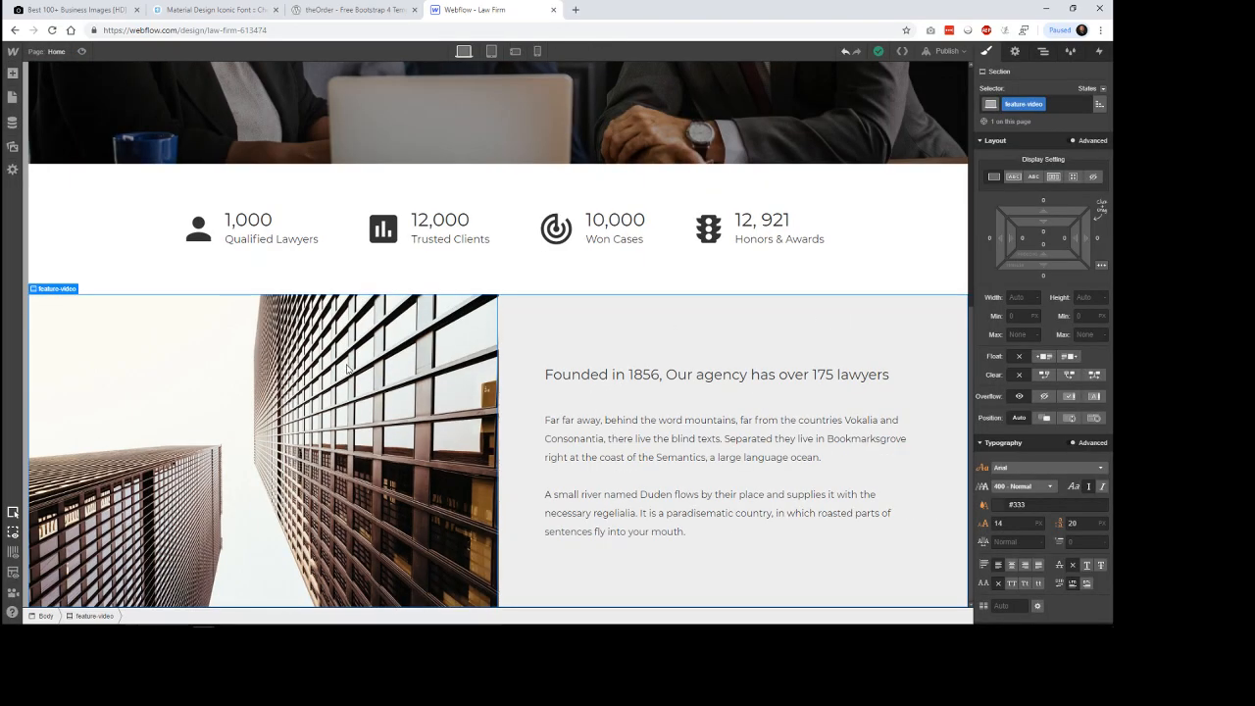
pyautogui.click(751, 336)
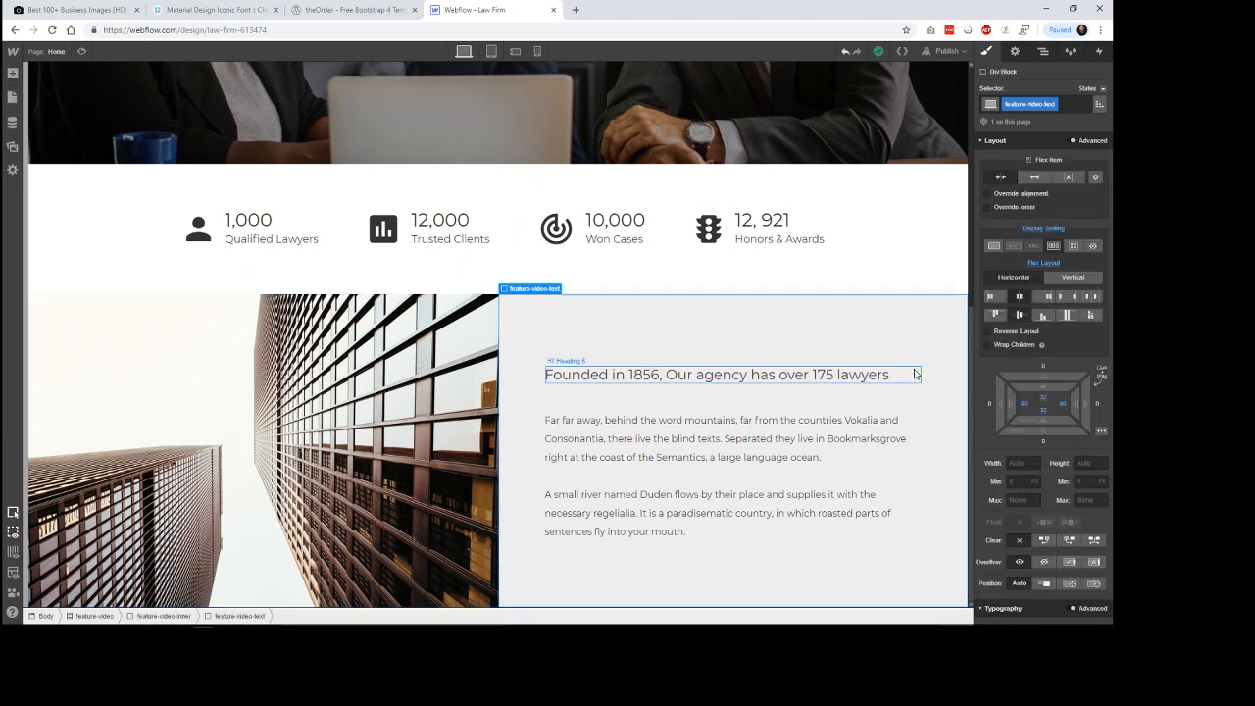
pyautogui.scroll(-5, 1075, 529)
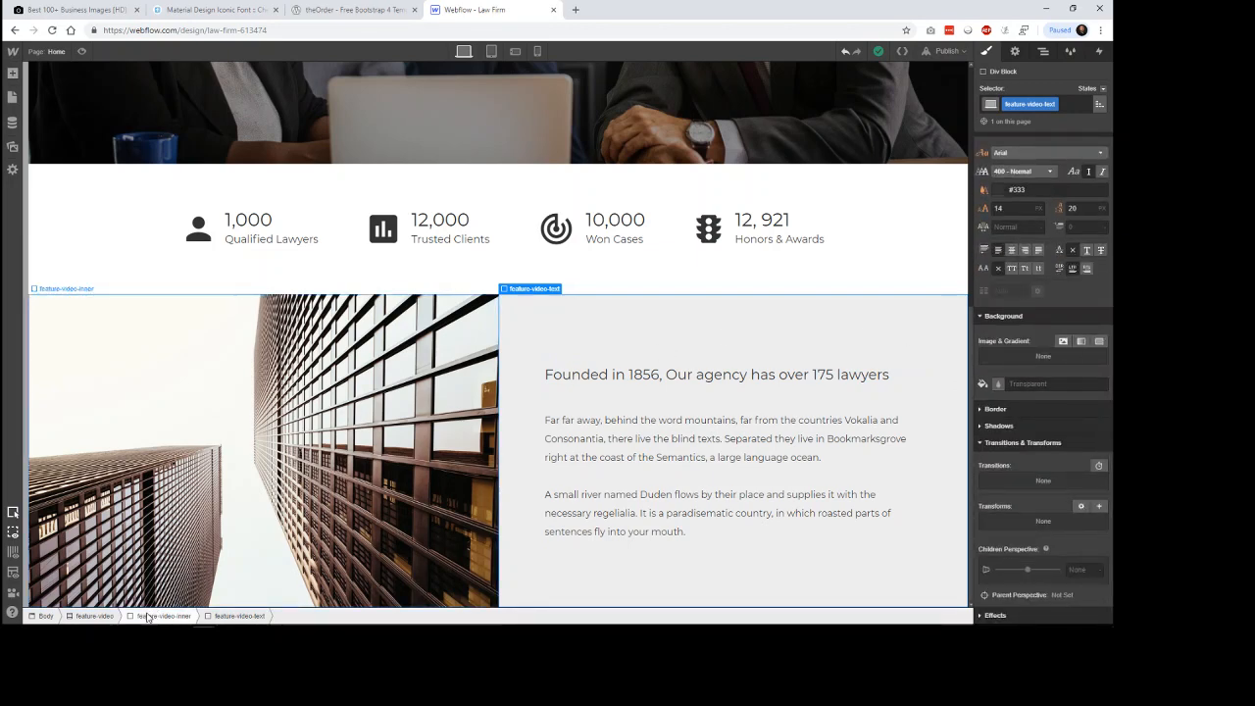
pyautogui.click(113, 616)
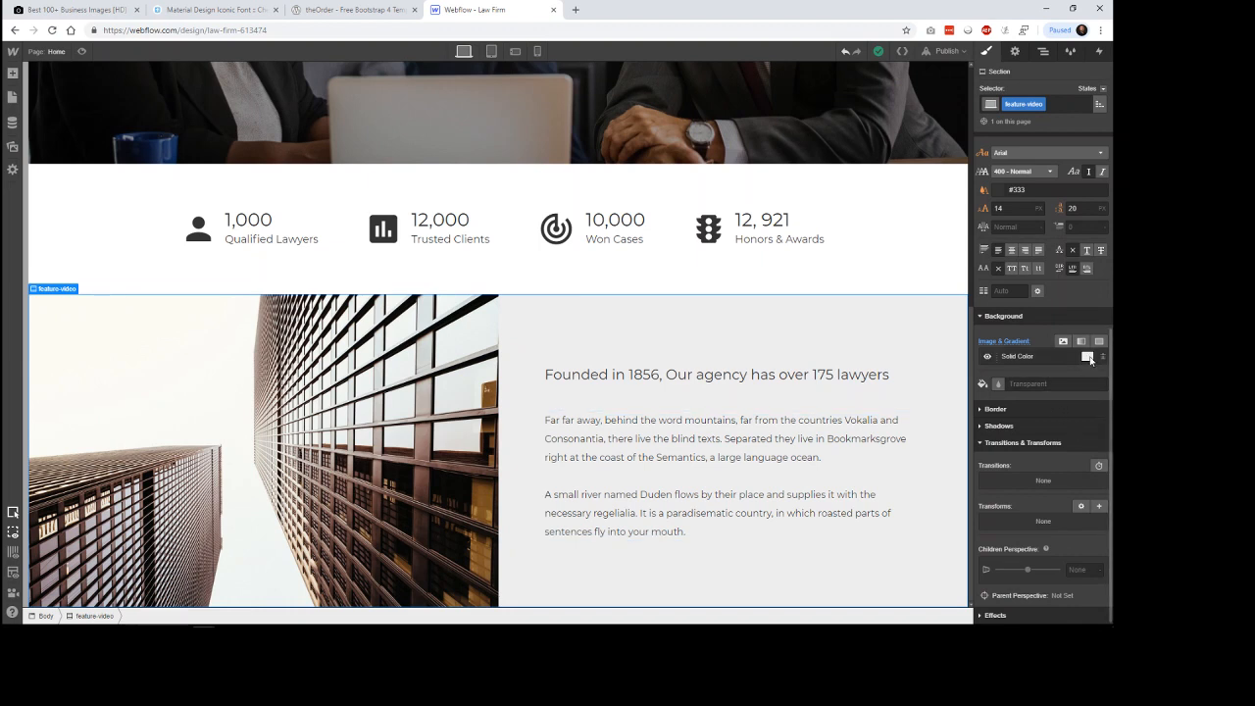
pyautogui.click(1088, 357)
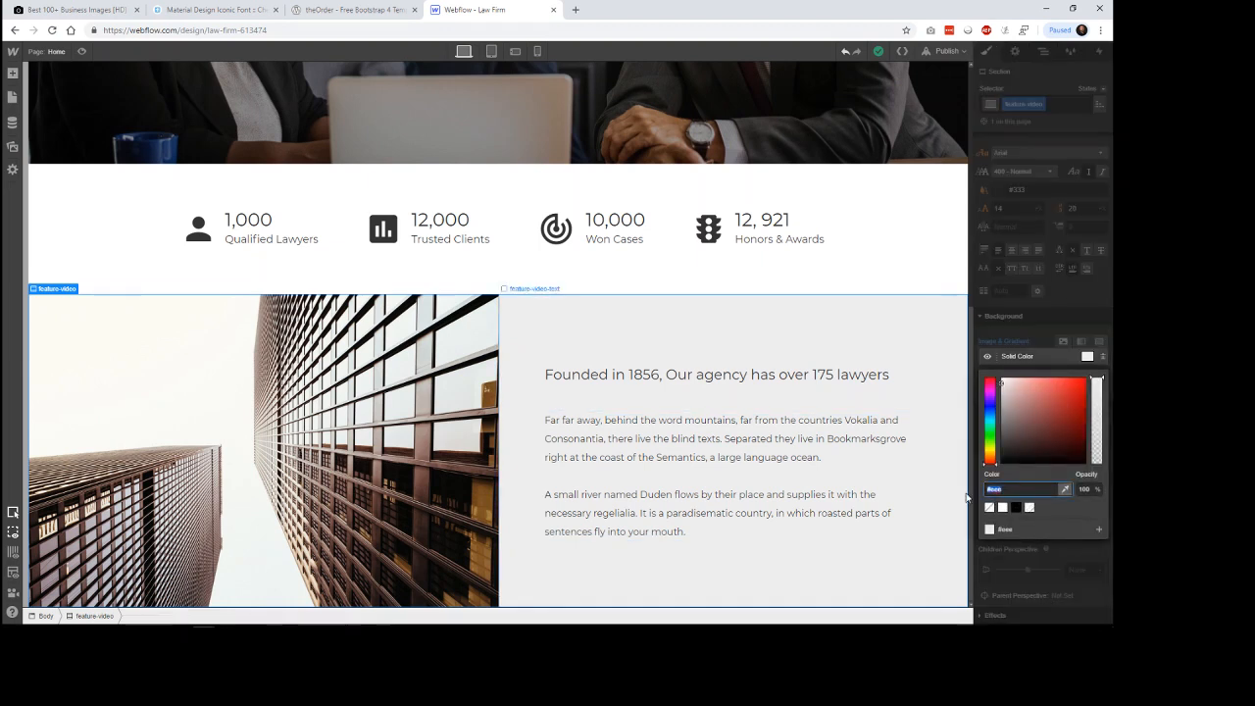
pyautogui.write('#ef')
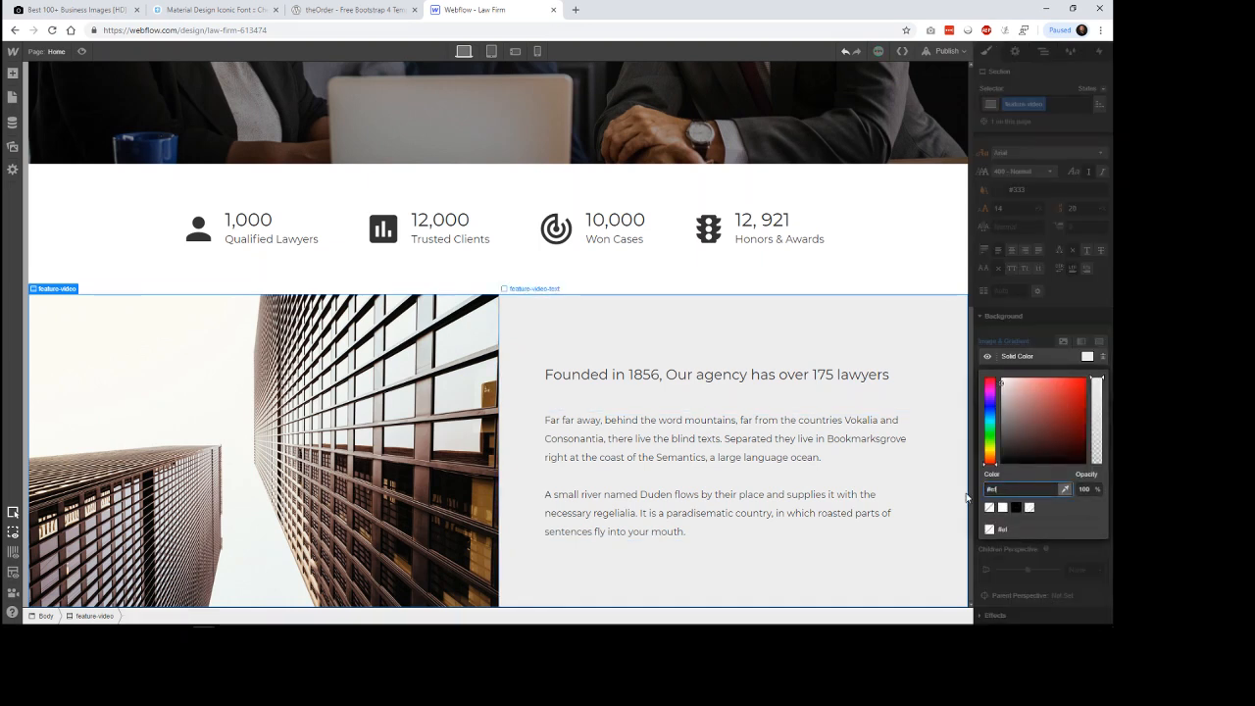
pyautogui.write('efef')
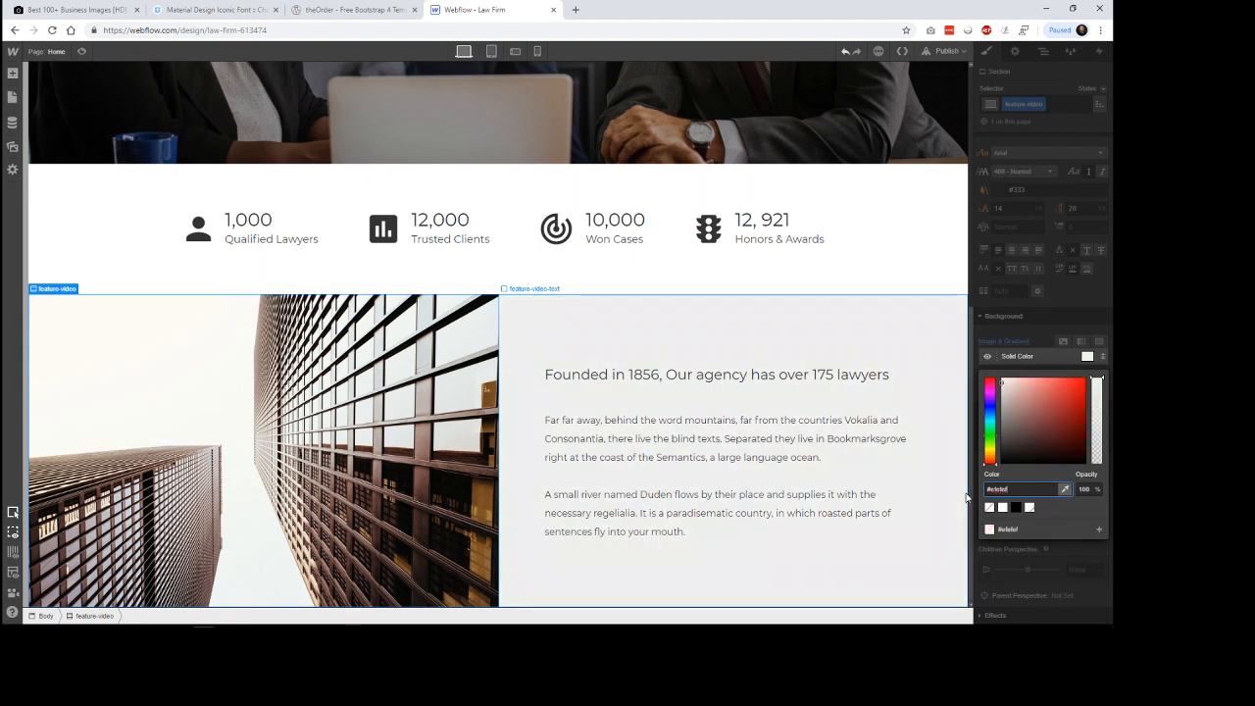
# Set the stats section's padding to 100 px on all four sides.
pyautogui.click(929, 245)
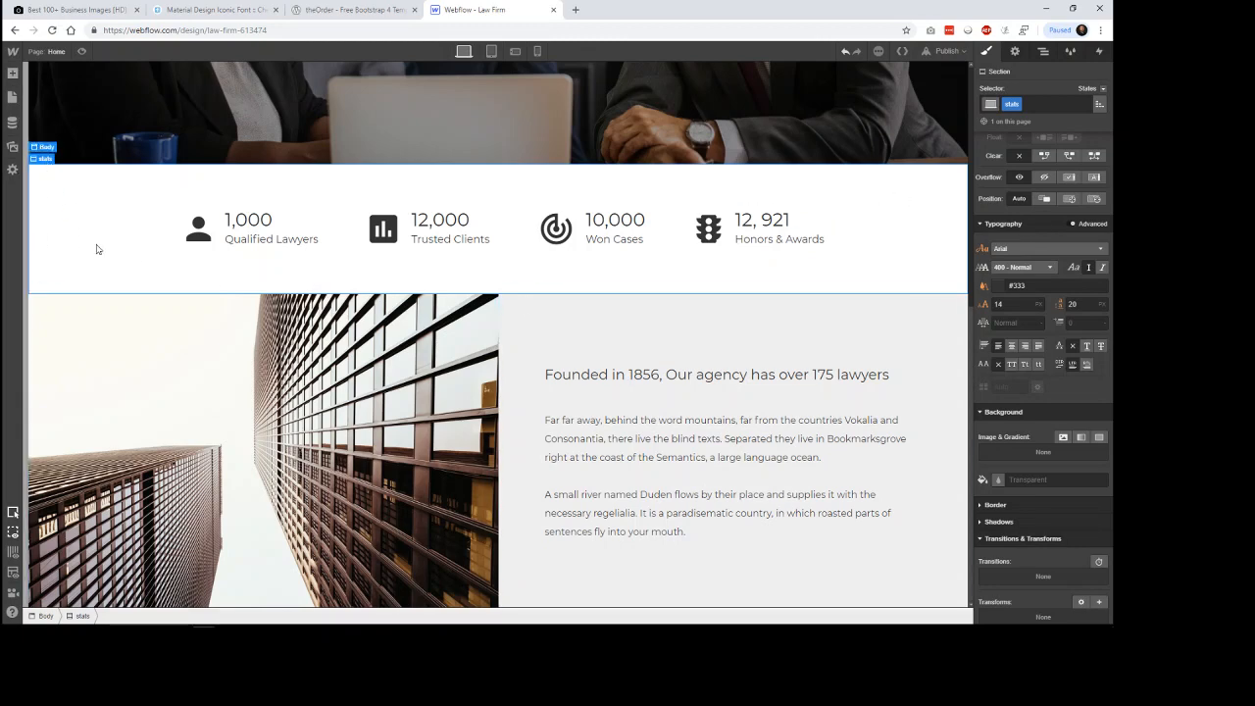
pyautogui.scroll(4, 1055, 276)
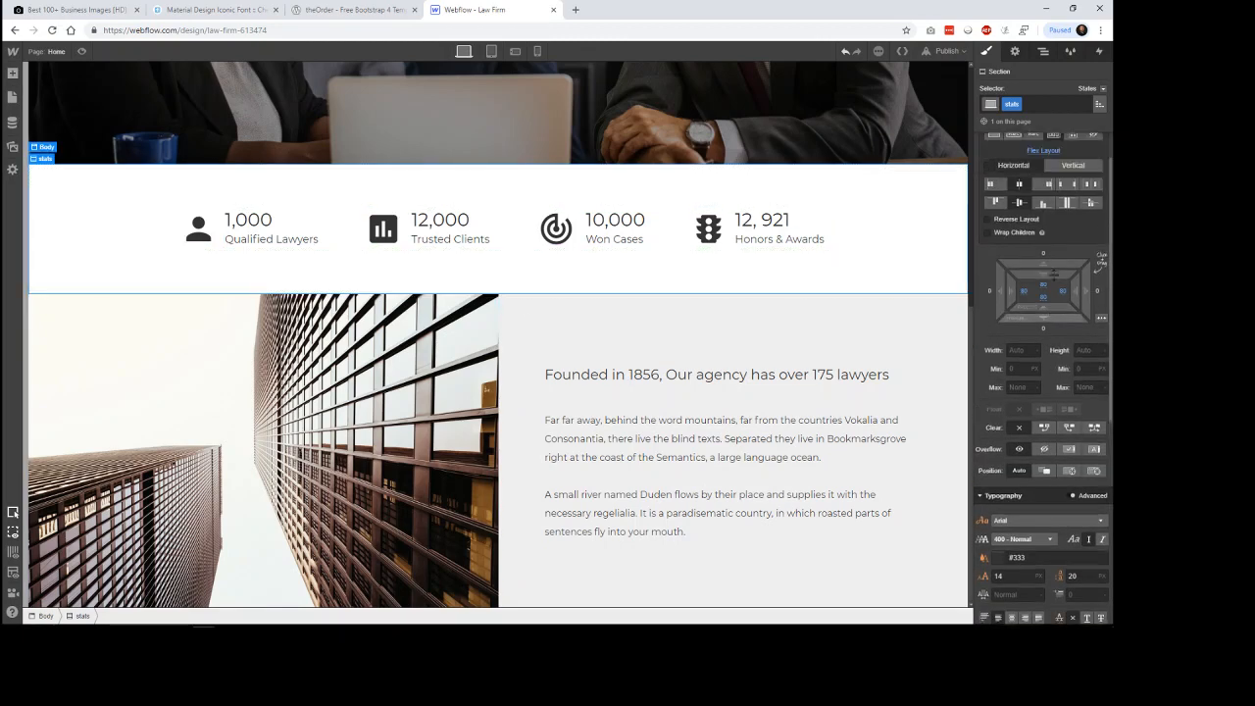
pyautogui.moveTo(1043, 350); pyautogui.dragTo(1043, 296)
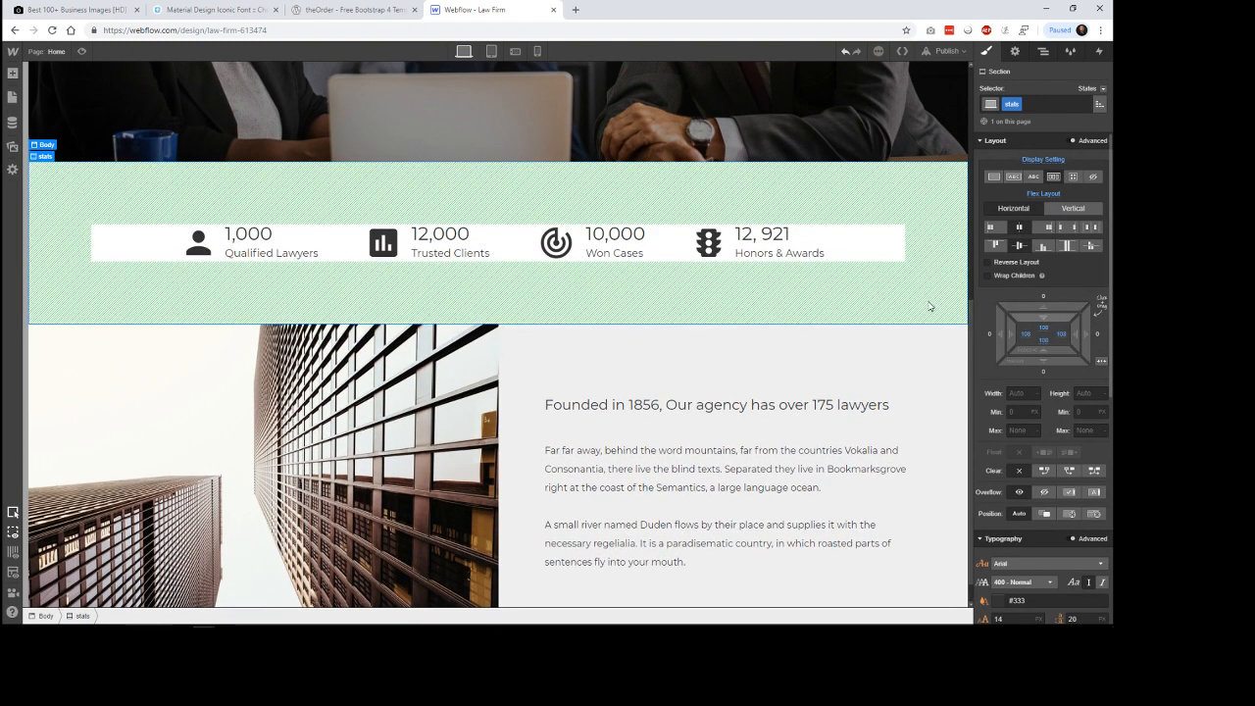
# Preview the page to check the stats section's spacing, compare it with the theOrder reference page, and return to editing in Webflow.
pyautogui.click(81, 51)
pyautogui.scroll(4, 678, 184)
pyautogui.scroll(-3, 679, 184)
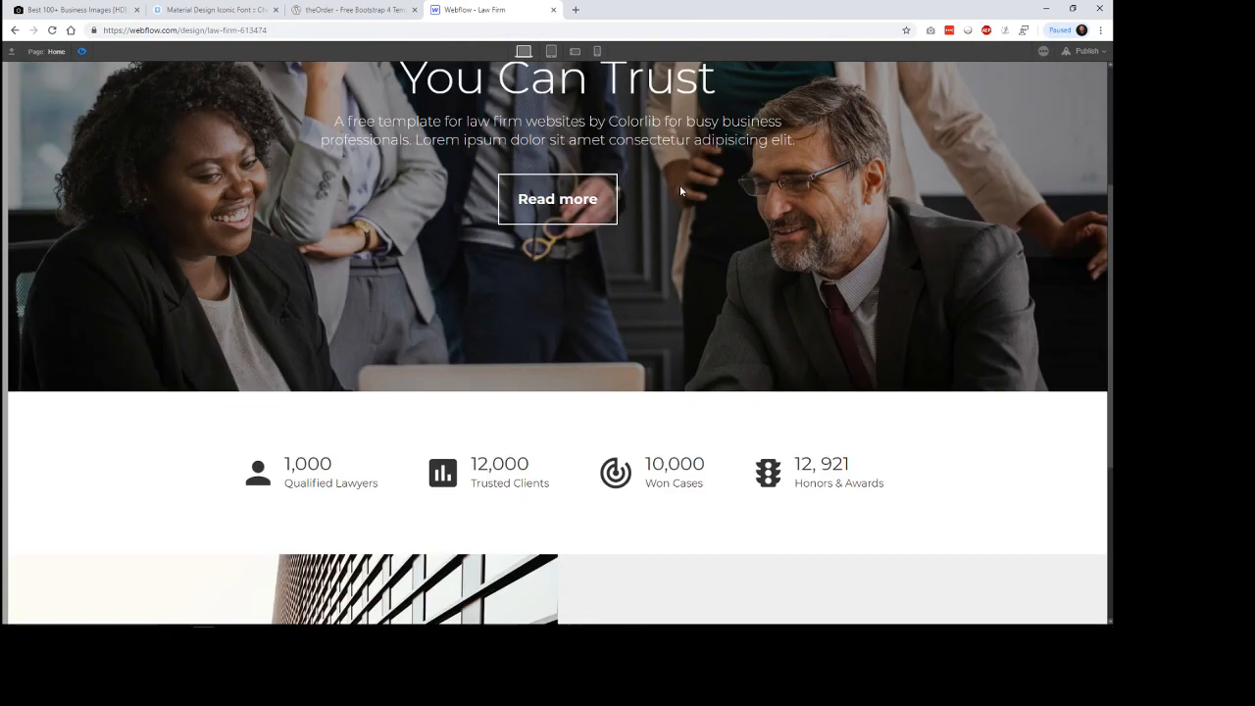
pyautogui.scroll(-4, 680, 190)
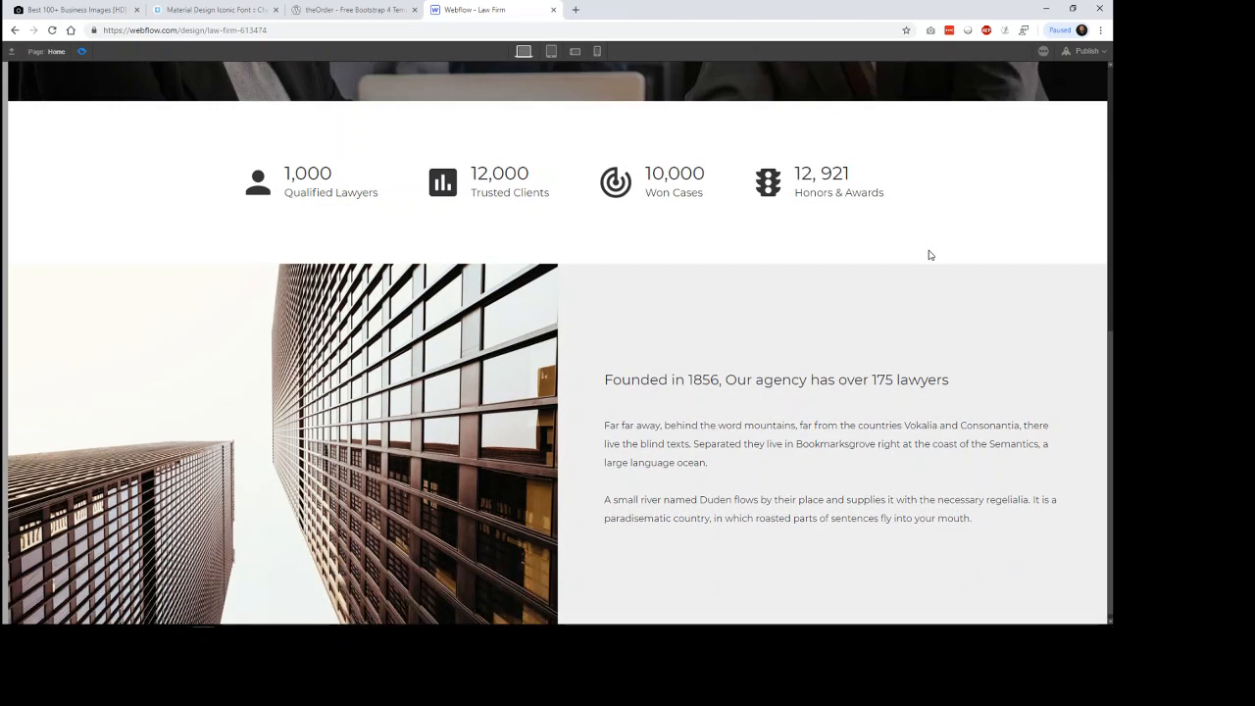
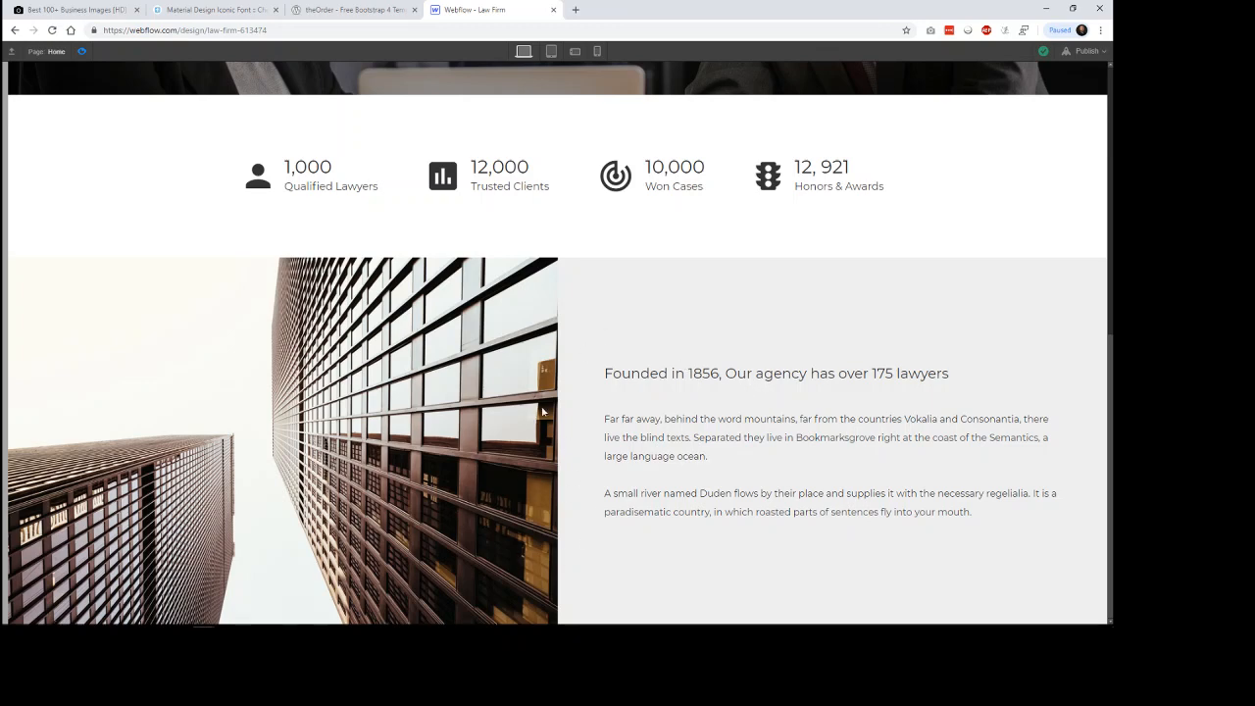
pyautogui.click(381, 8)
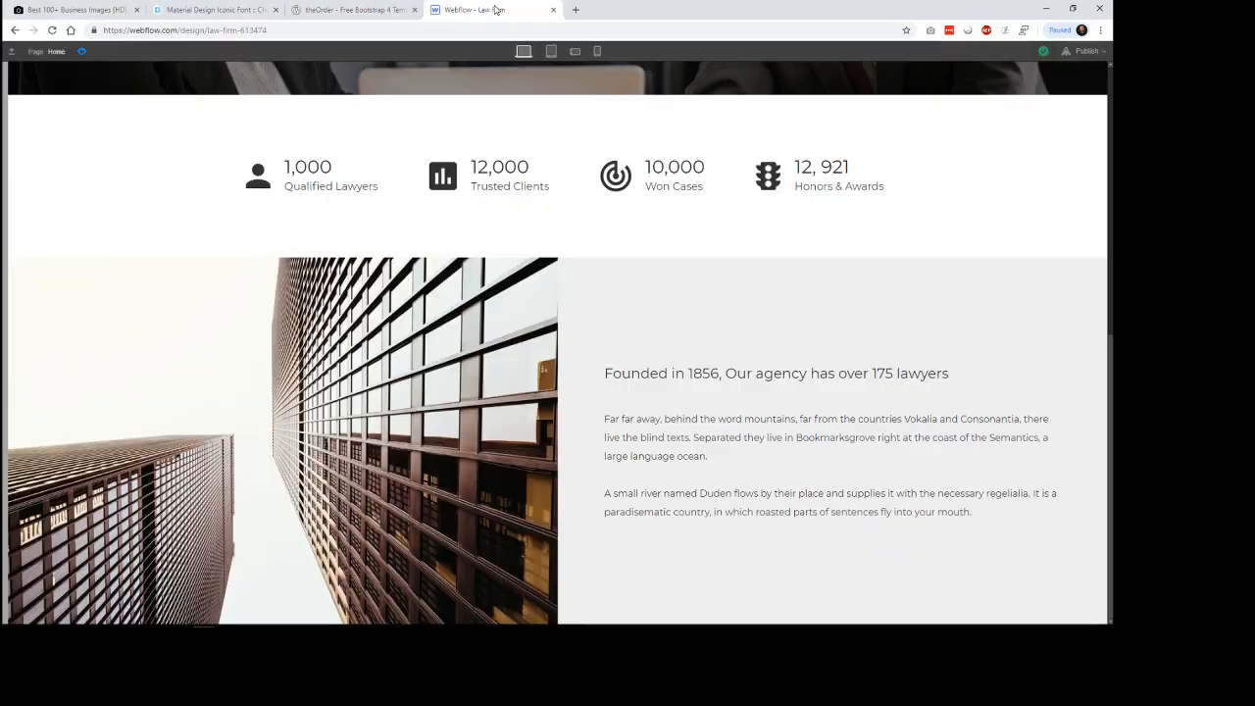
pyautogui.click(476, 9)
pyautogui.hotkey('ctrl', 'shift', 'p')
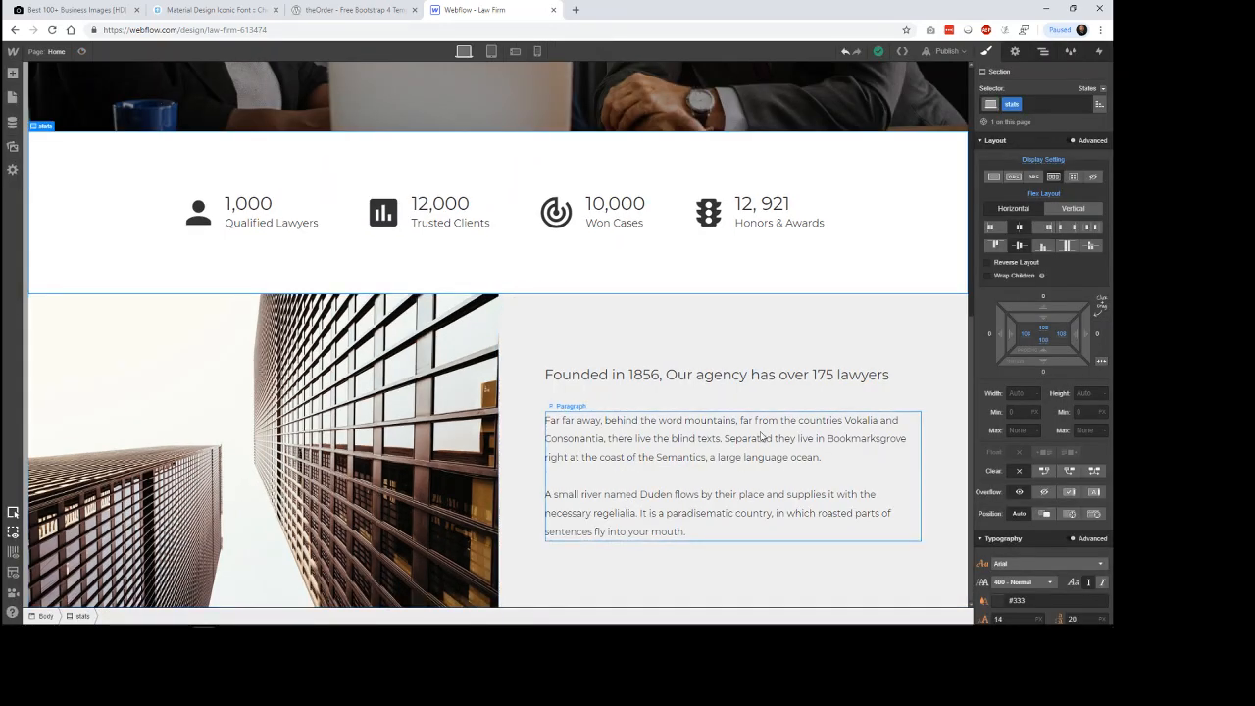
# Set the feature-video section's position to relative.
pyautogui.click(839, 338)
pyautogui.click(94, 616)
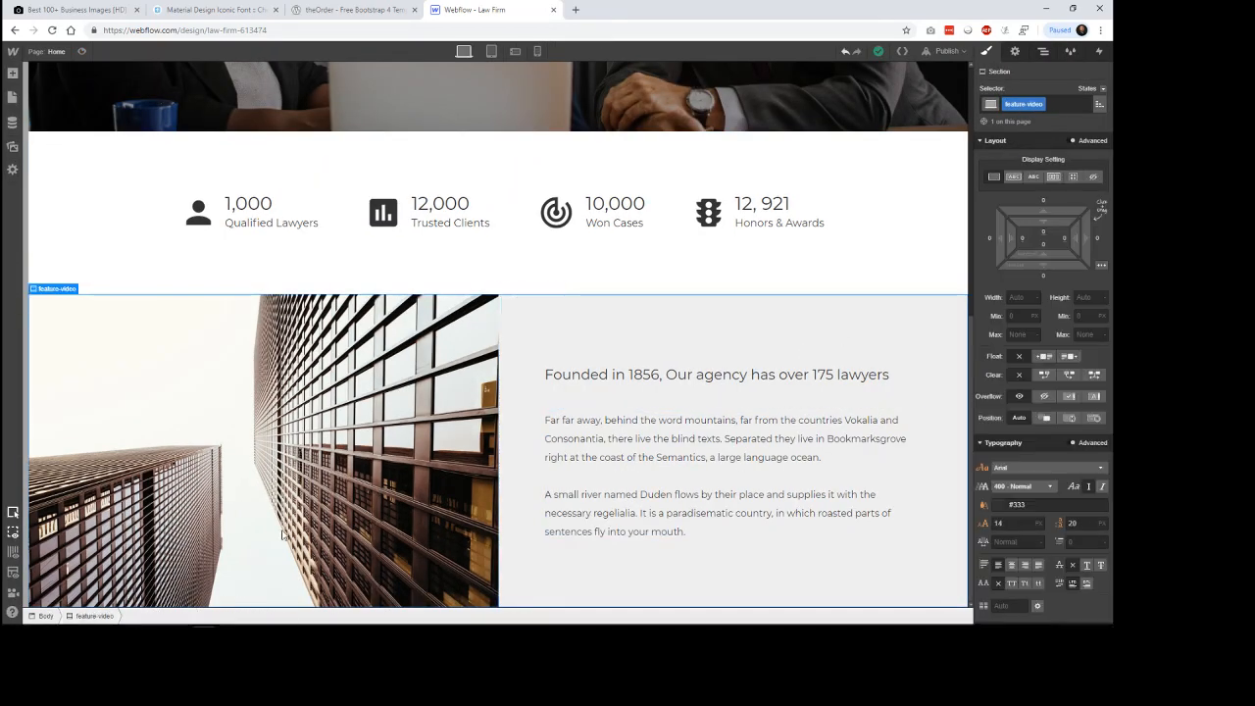
pyautogui.click(1048, 421)
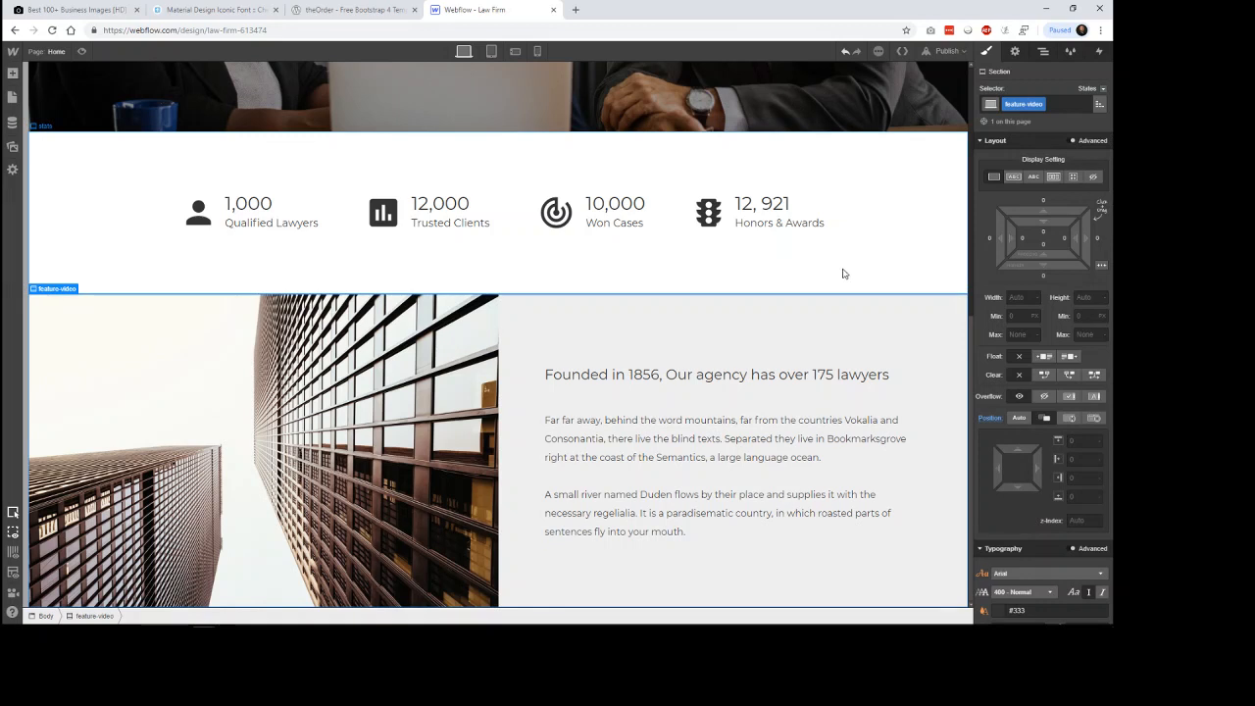
# Add a div block inside the feature-video section, directly above feature-video-inner.
pyautogui.click(14, 76)
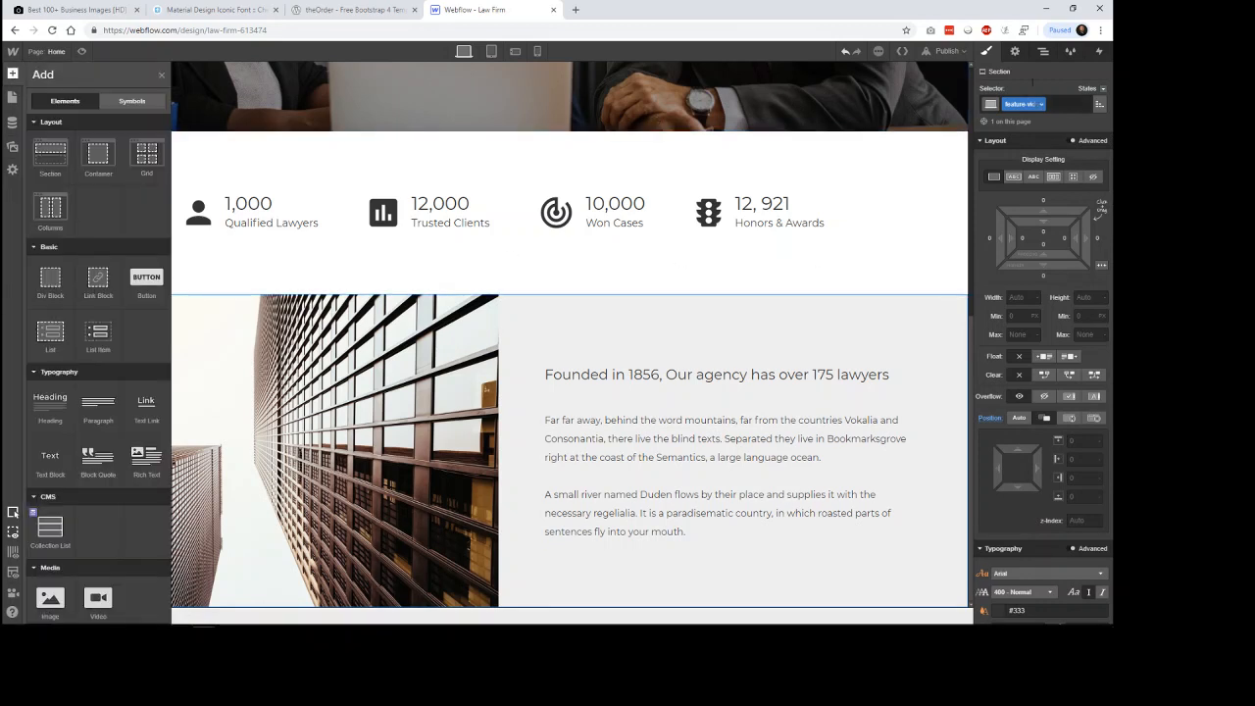
pyautogui.click(1043, 51)
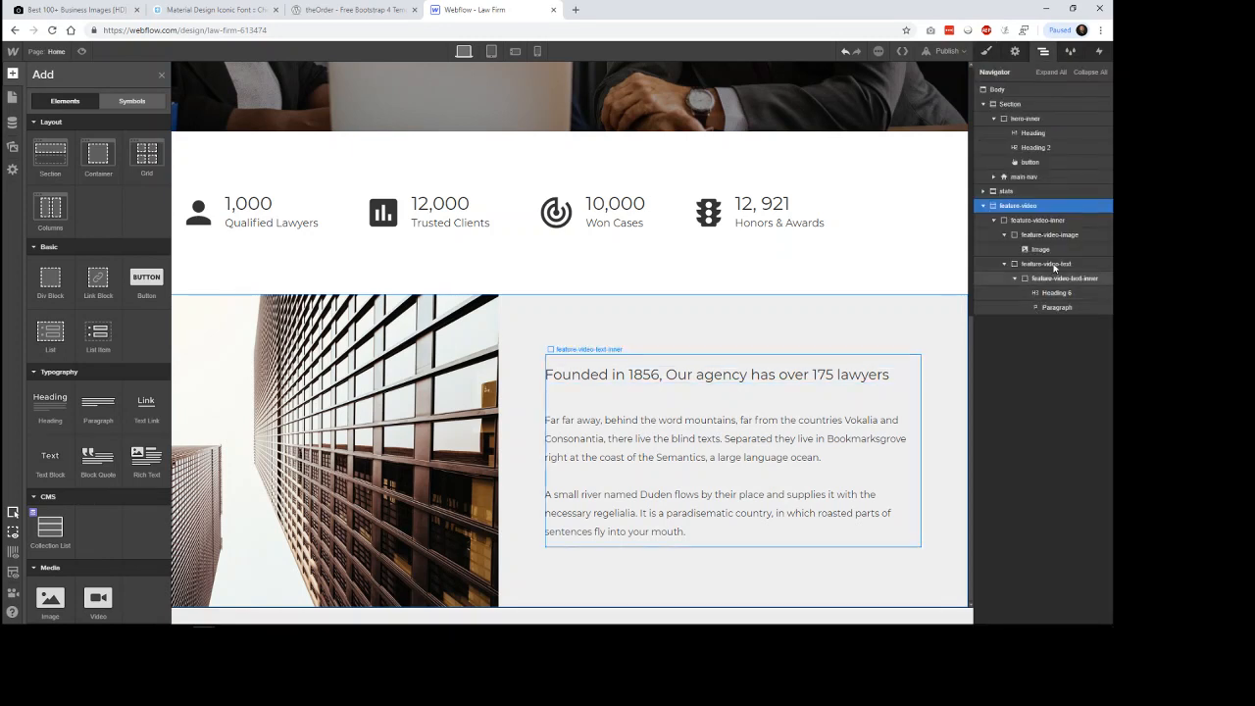
pyautogui.click(1003, 263)
pyautogui.click(1004, 237)
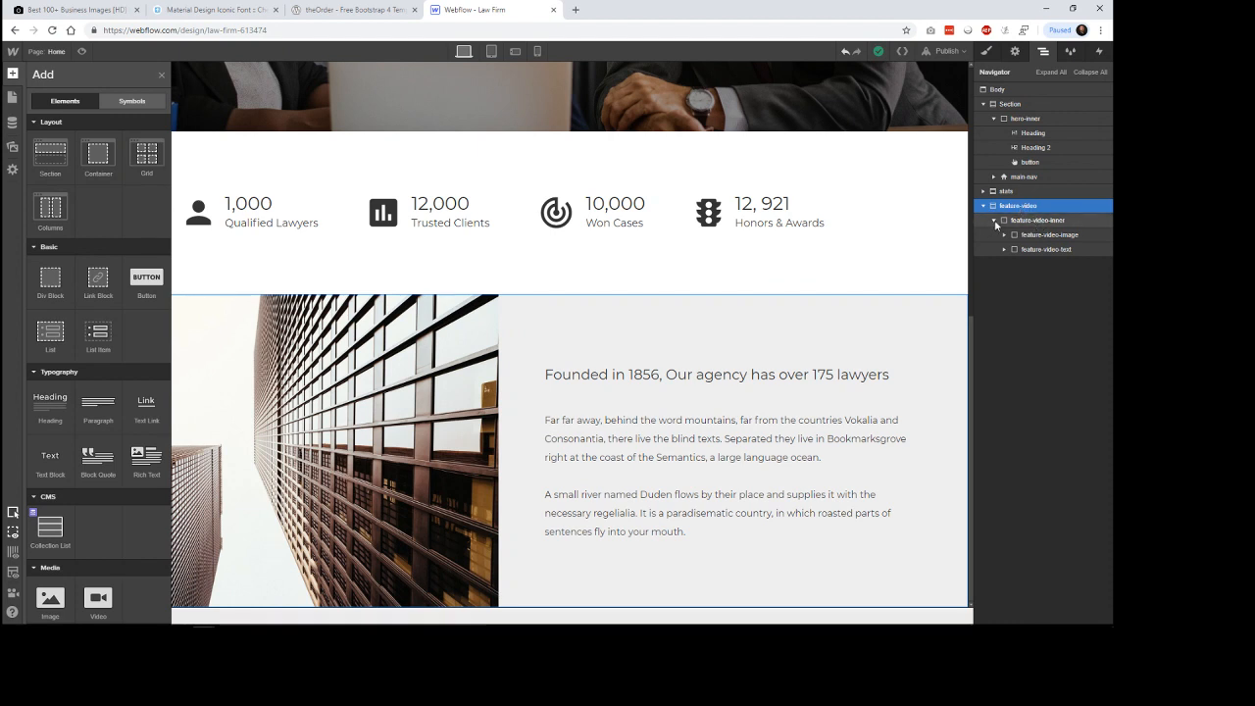
pyautogui.click(994, 220)
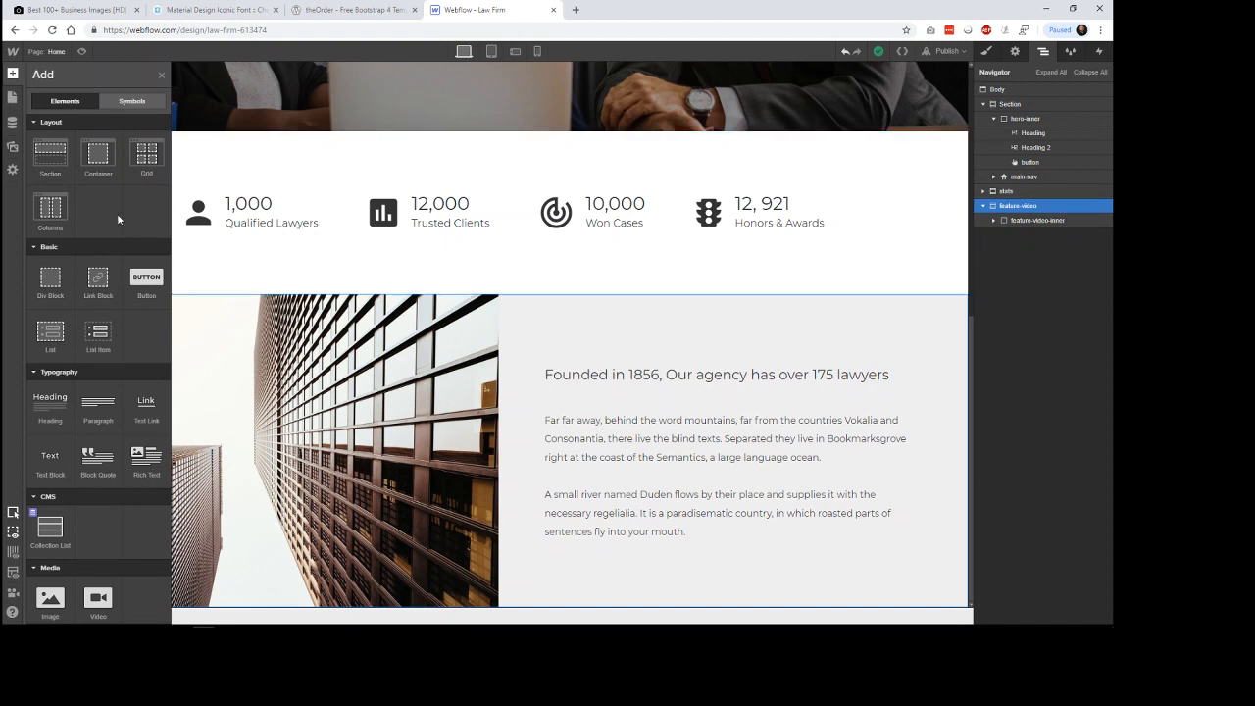
pyautogui.moveTo(50, 280); pyautogui.dragTo(1040, 235)
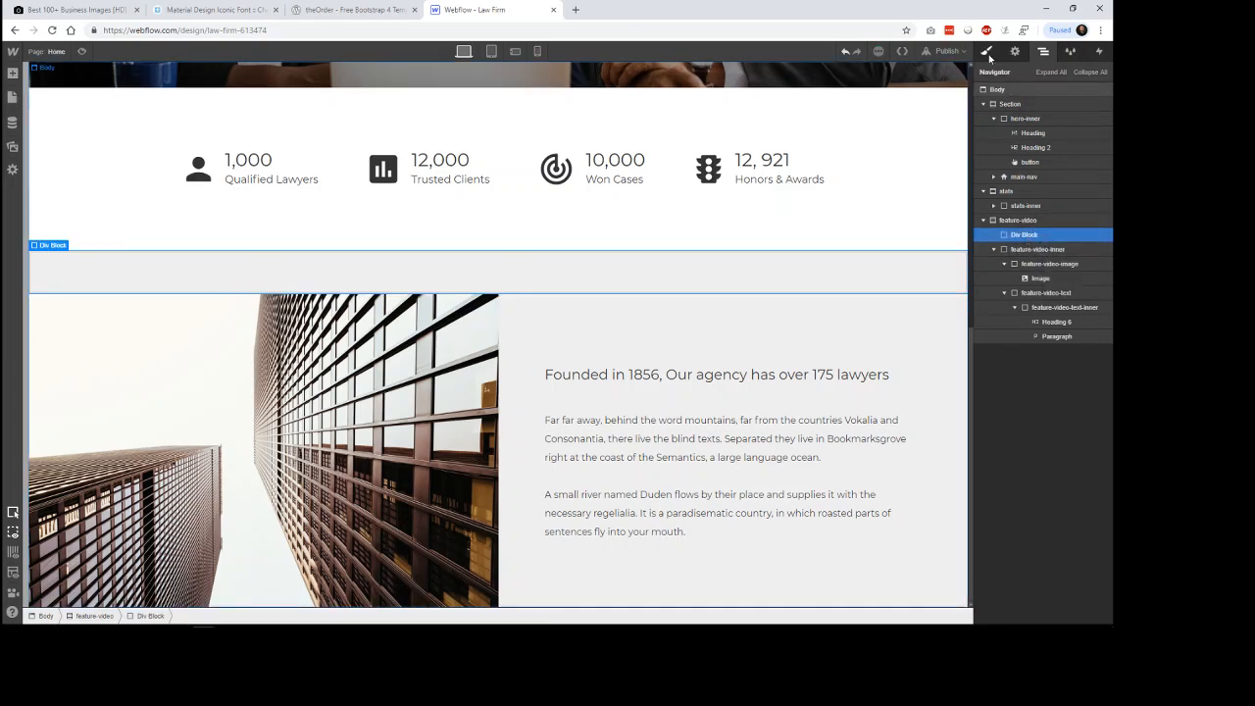
# Assign a new class named icon-cta to the new div block.
pyautogui.press('s')
pyautogui.click(1025, 103)
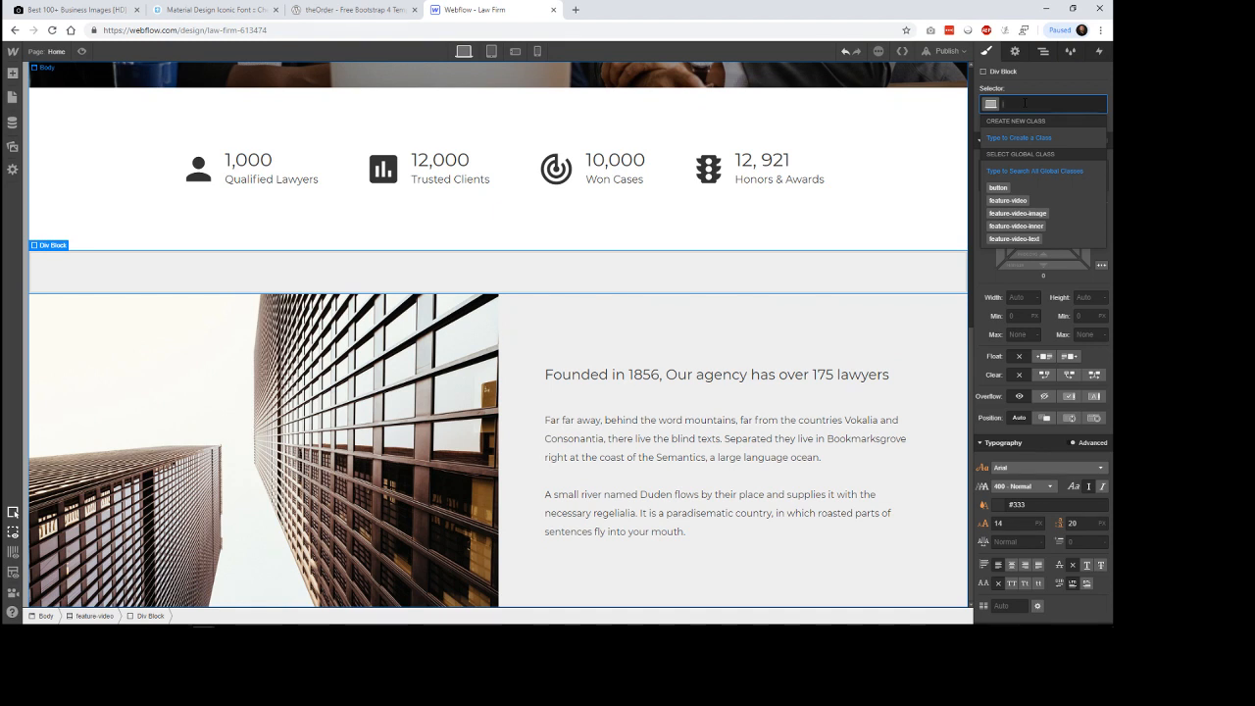
pyautogui.write('ic')
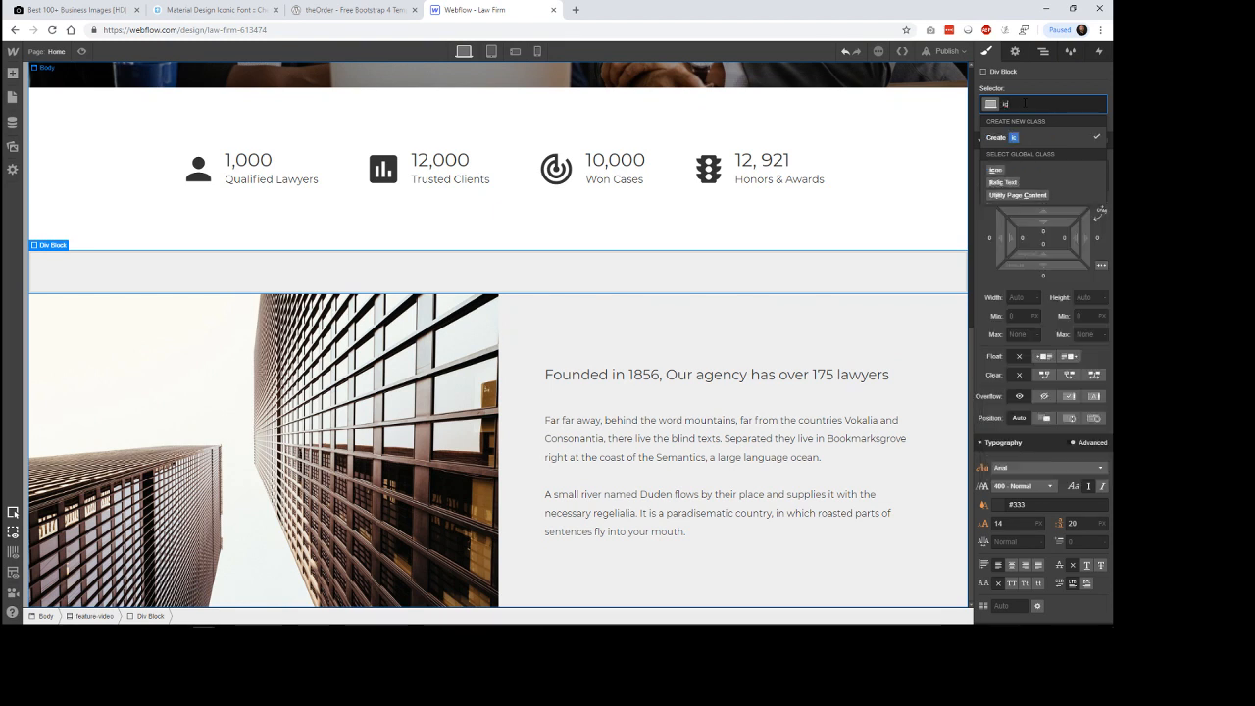
pyautogui.write('on-cls')
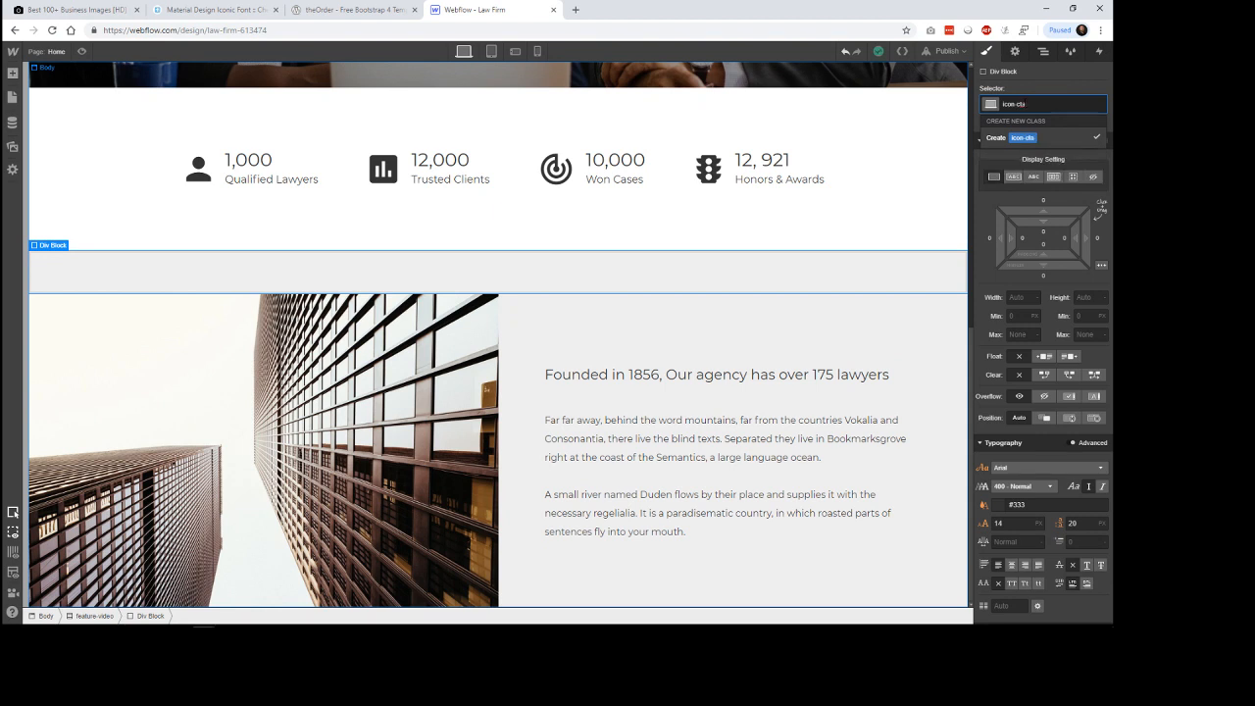
pyautogui.press('Return')
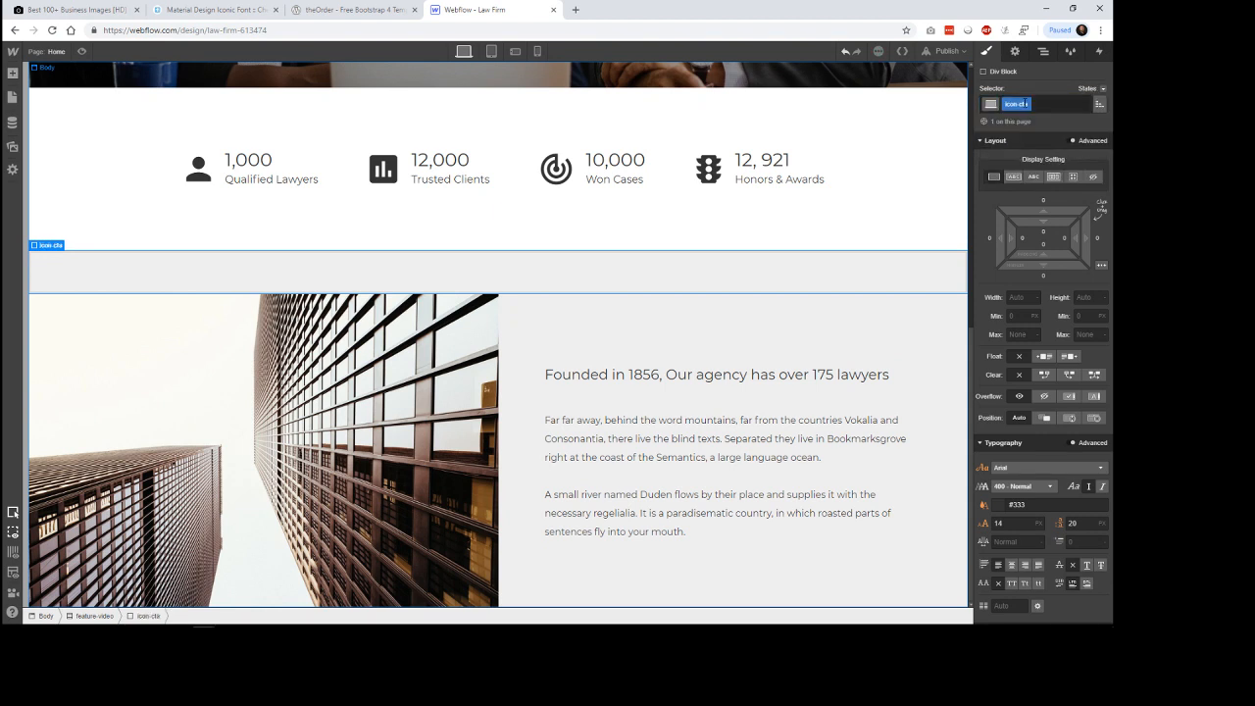
# Add a combo class named play-button to the icon-cta div block.
pyautogui.click(1052, 102)
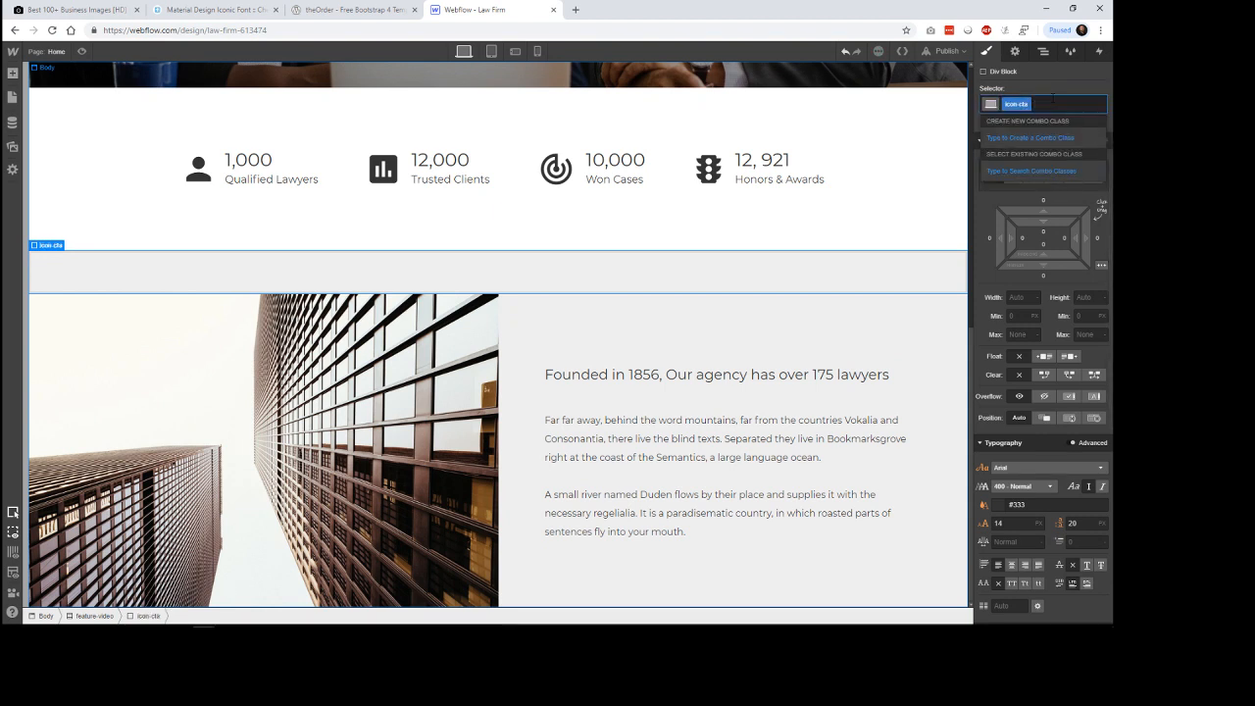
pyautogui.write('play')
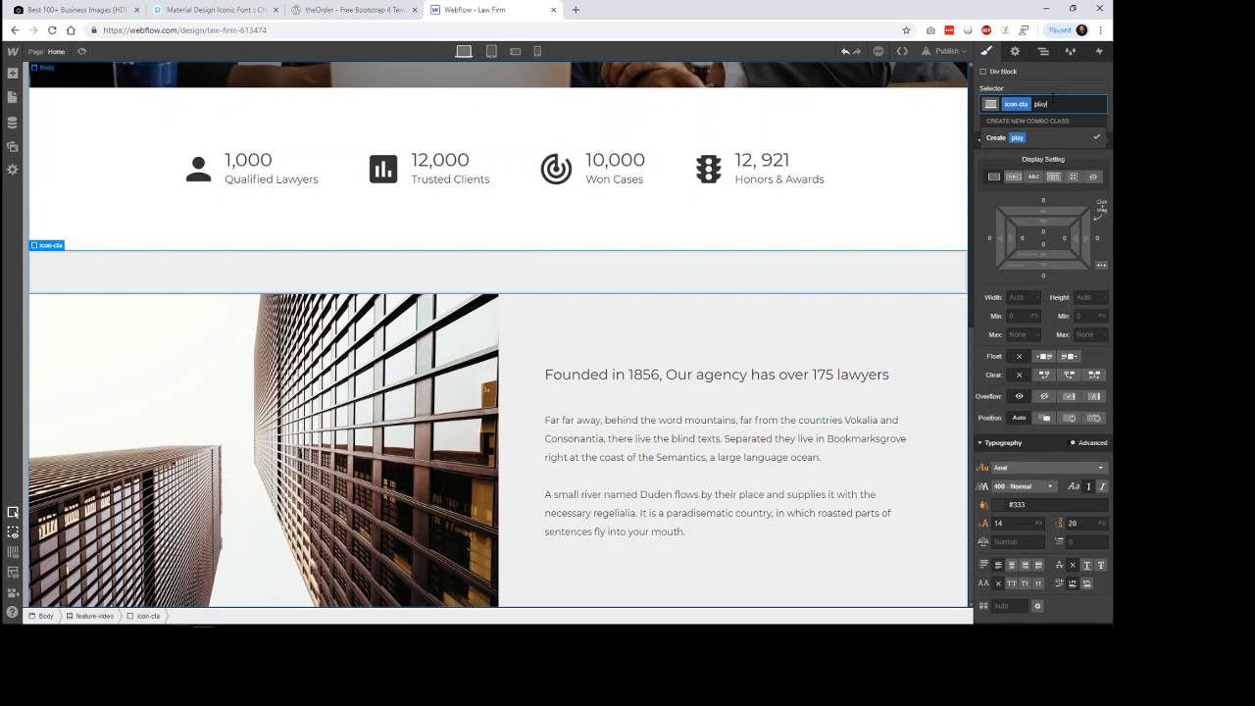
pyautogui.write('0-butt')
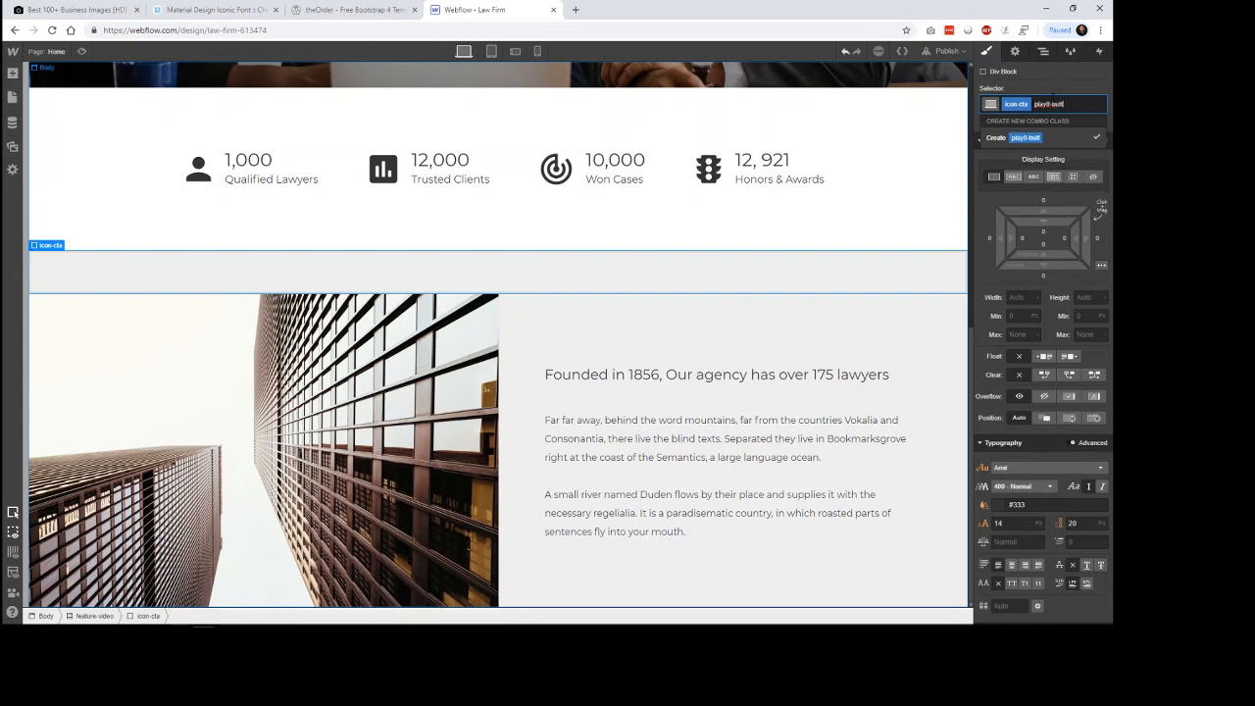
pyautogui.press('BackSpace')
pyautogui.press('BackSpace')
pyautogui.press('BackSpace')
pyautogui.press('BackSpace')
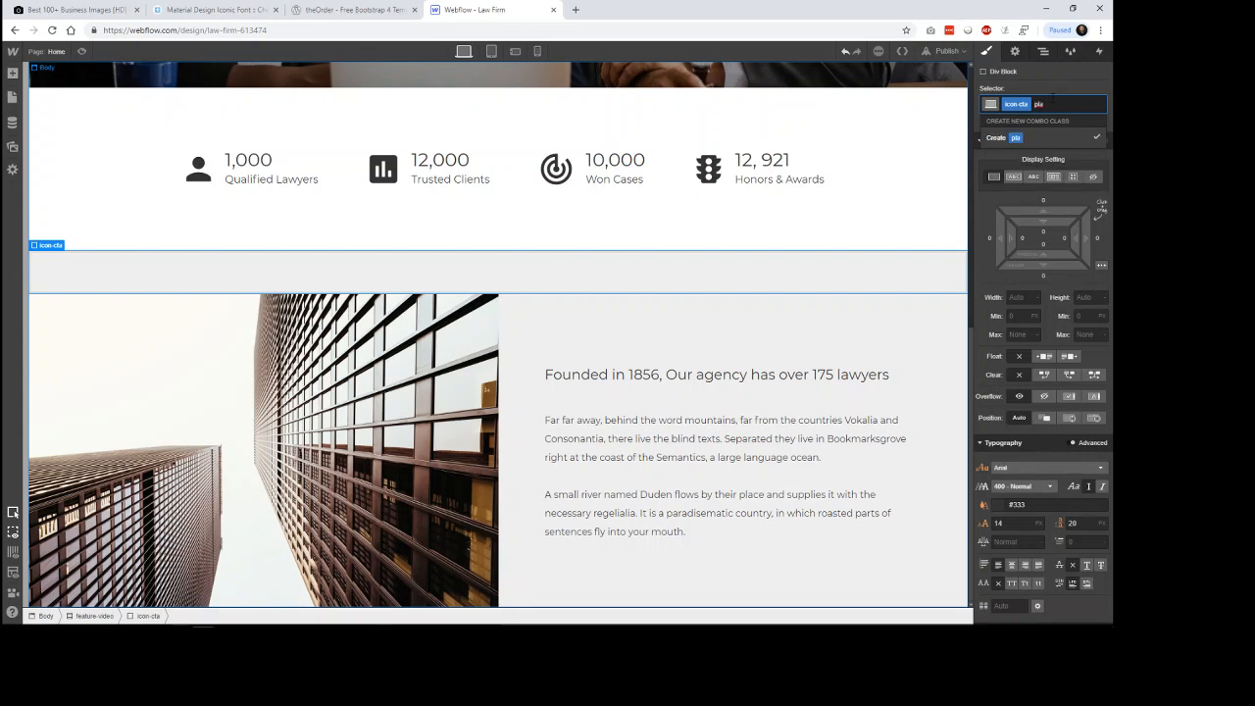
pyautogui.write('y-button')
pyautogui.press('Return')
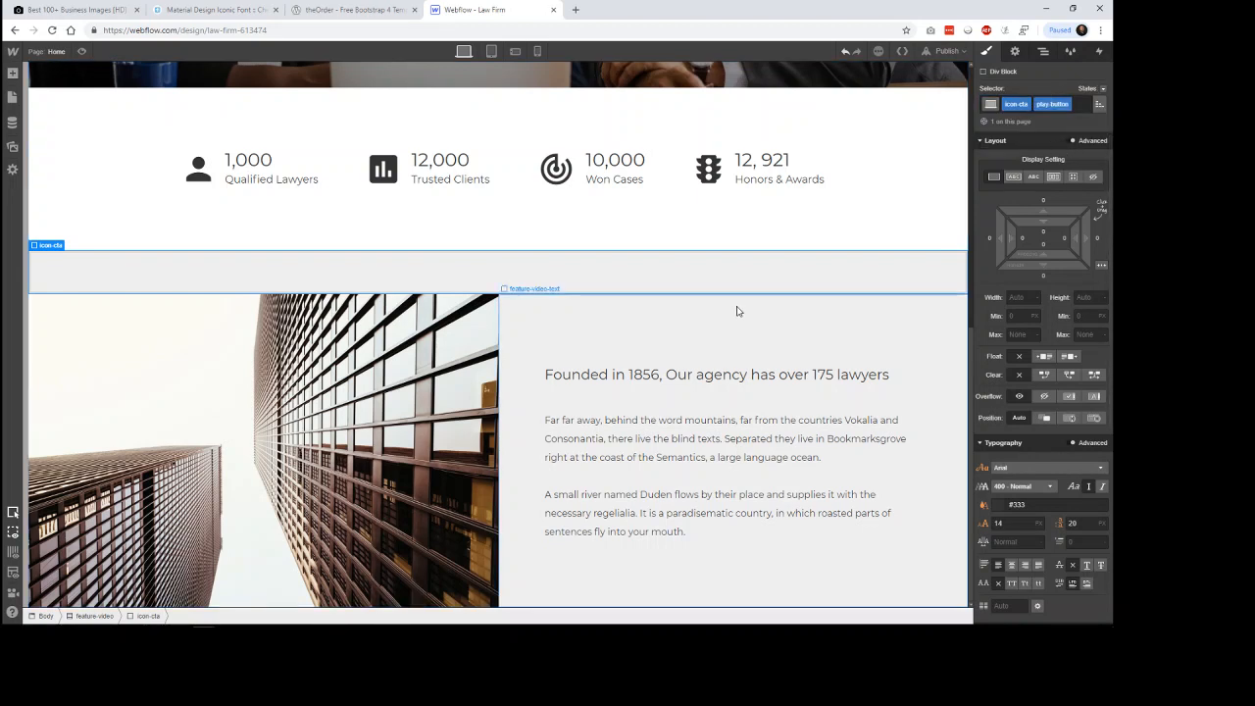
# Inspect the div block's class inheritance, comparing the base icon-cta class with the play-button combo class, and reselect the block.
pyautogui.click(1100, 107)
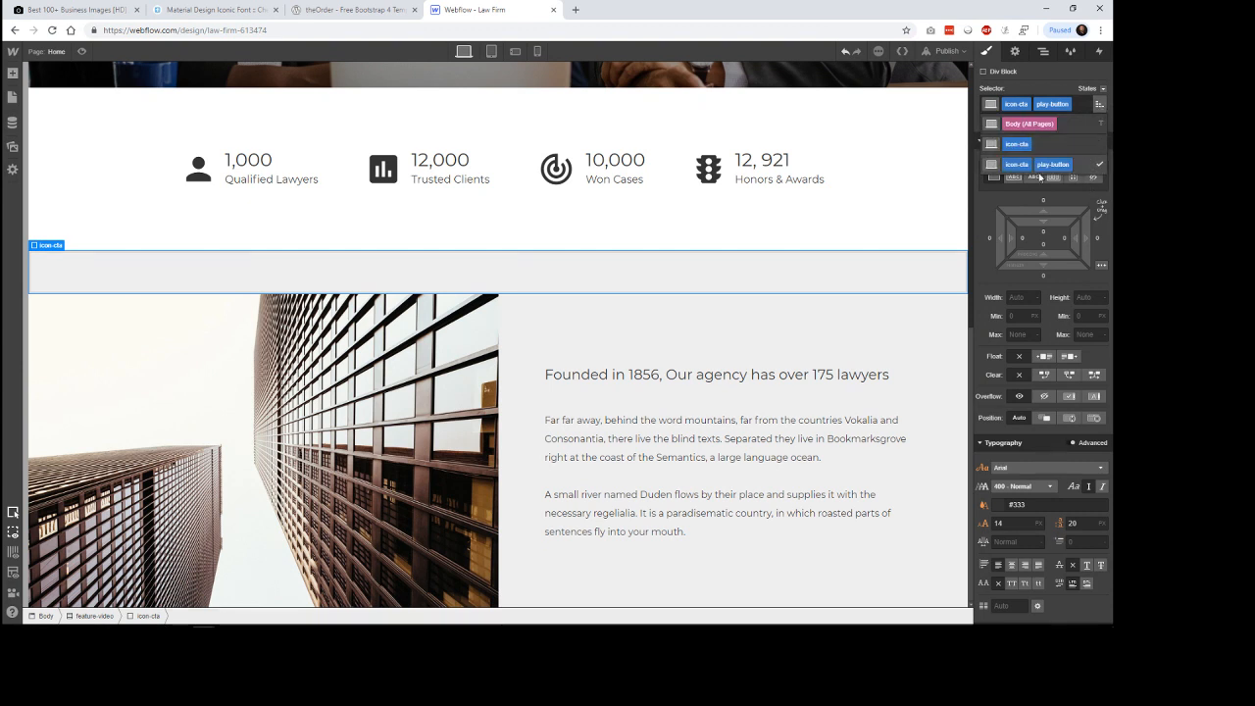
pyautogui.click(1019, 145)
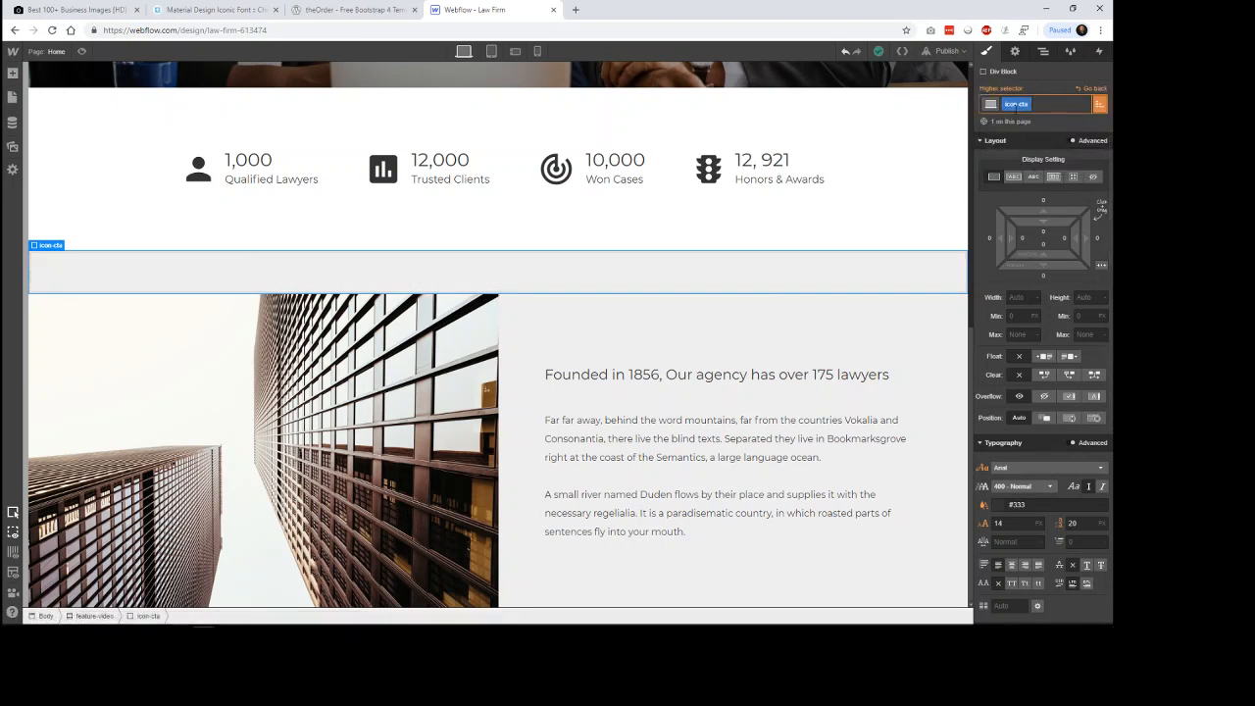
pyautogui.click(1100, 105)
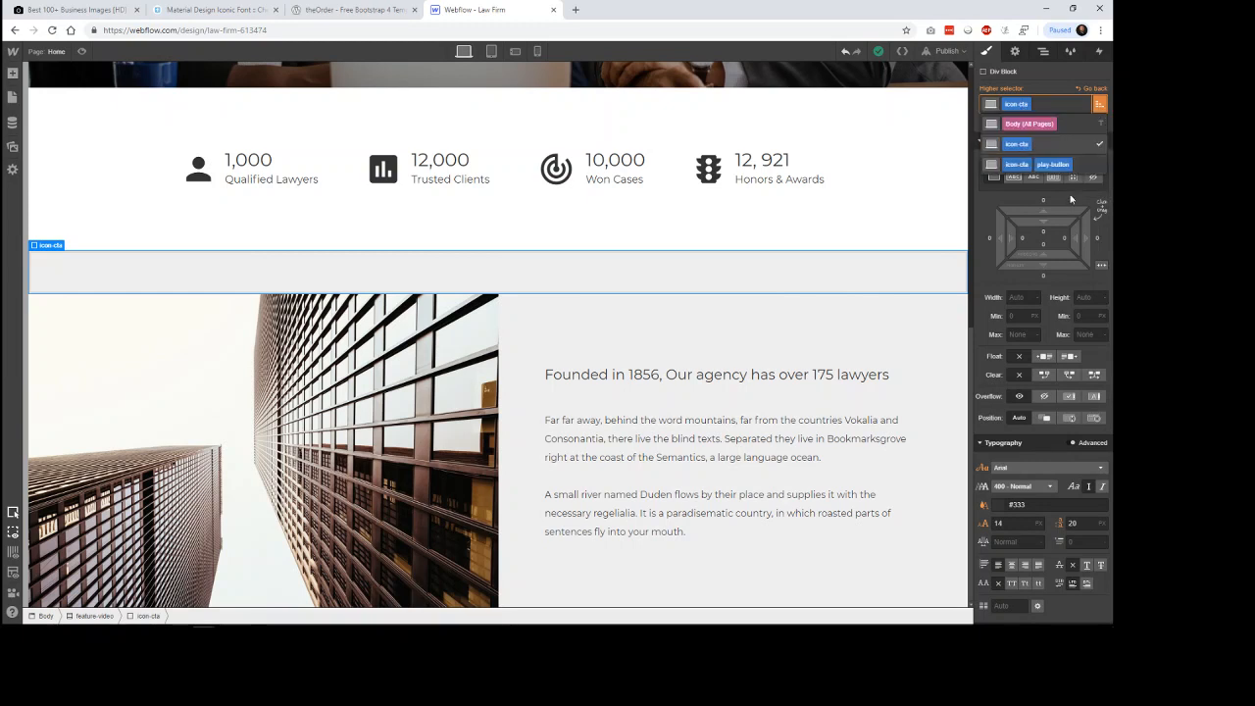
pyautogui.click(1079, 174)
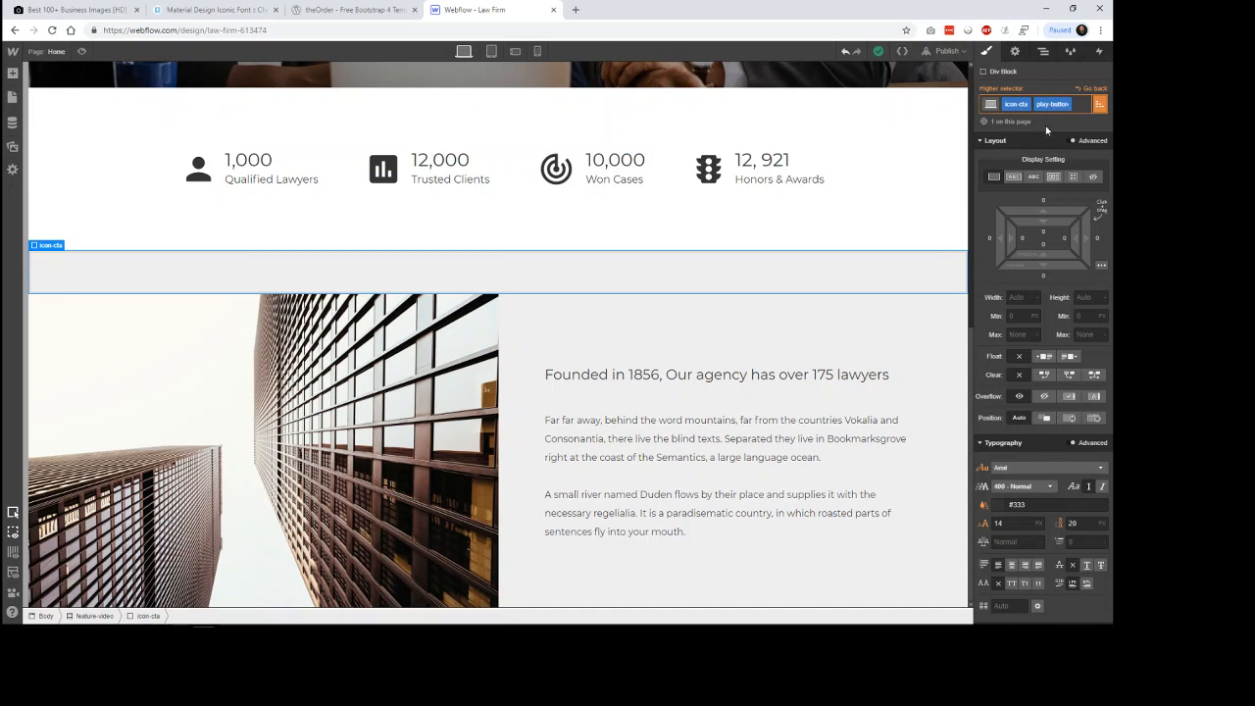
pyautogui.click(907, 218)
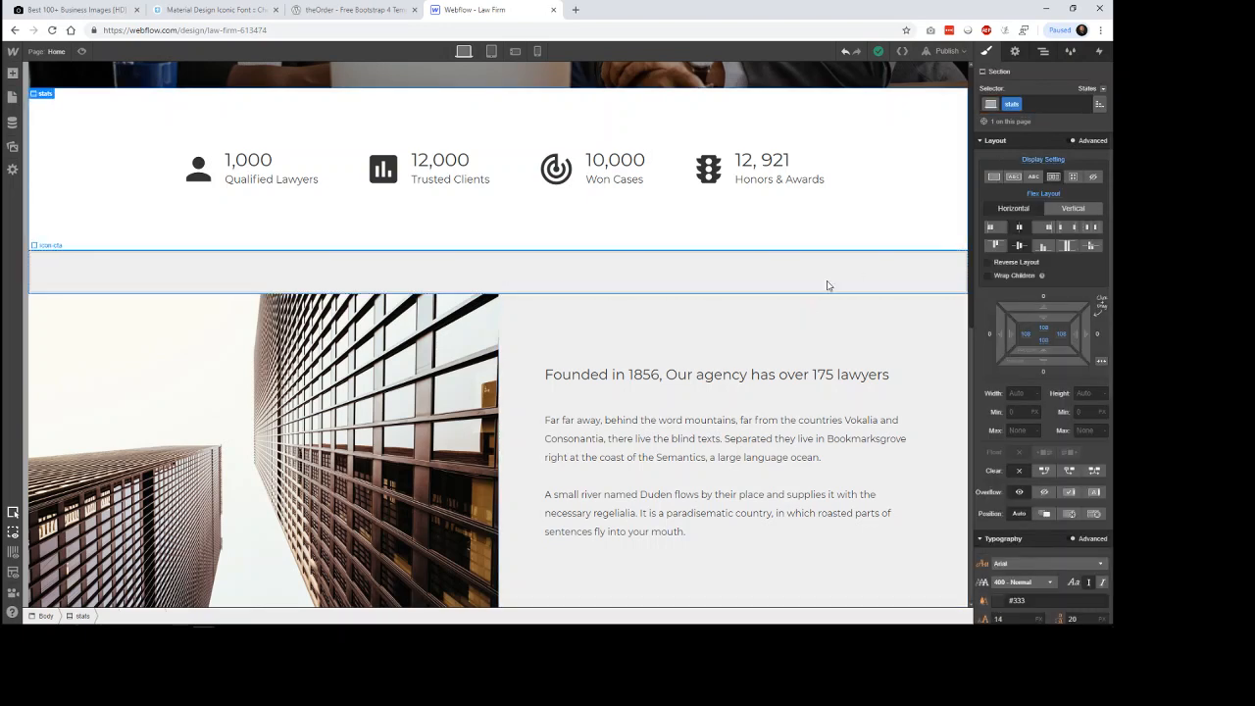
pyautogui.click(598, 289)
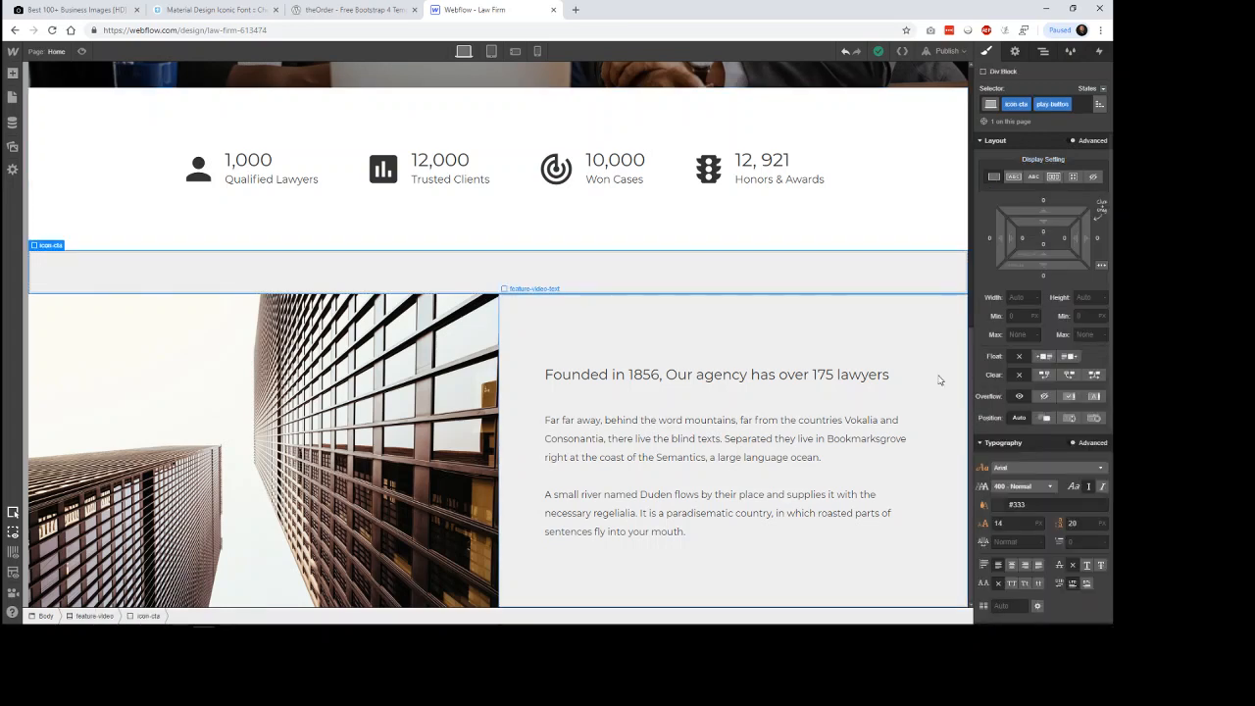
# Give the icon-cta play-button div block a solid background overlay in red.
pyautogui.scroll(-3, 1073, 490)
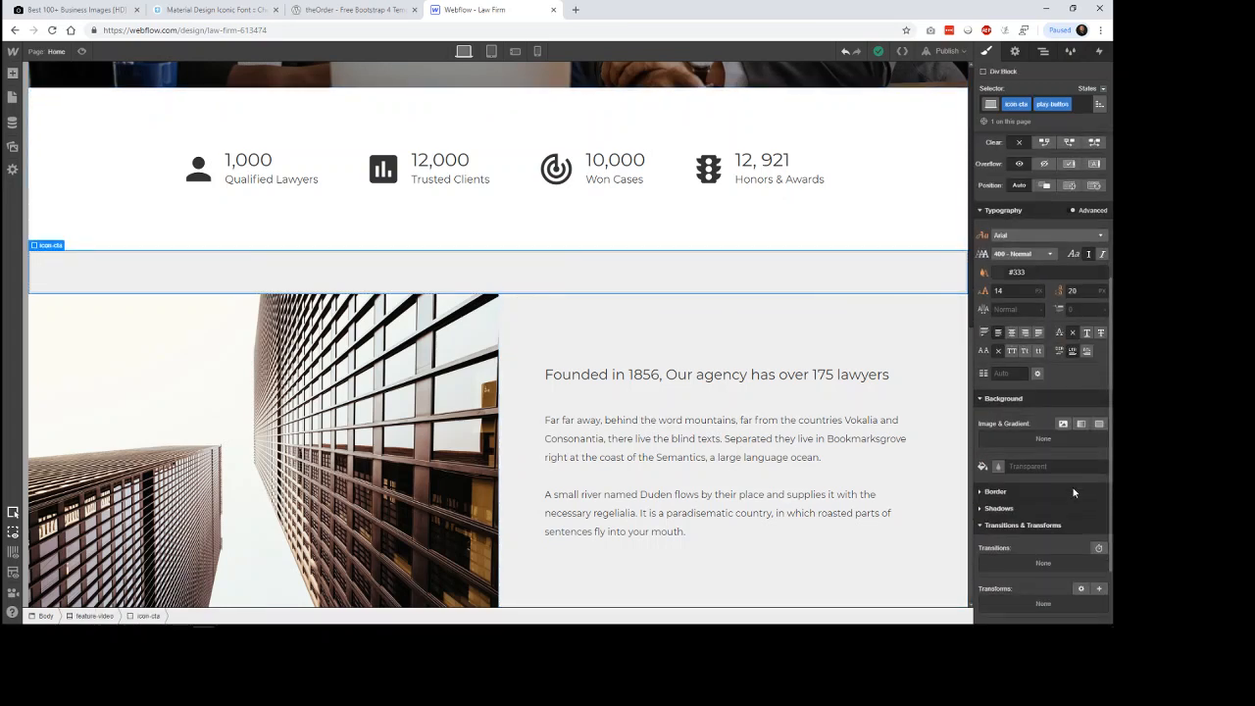
pyautogui.scroll(-2, 1073, 487)
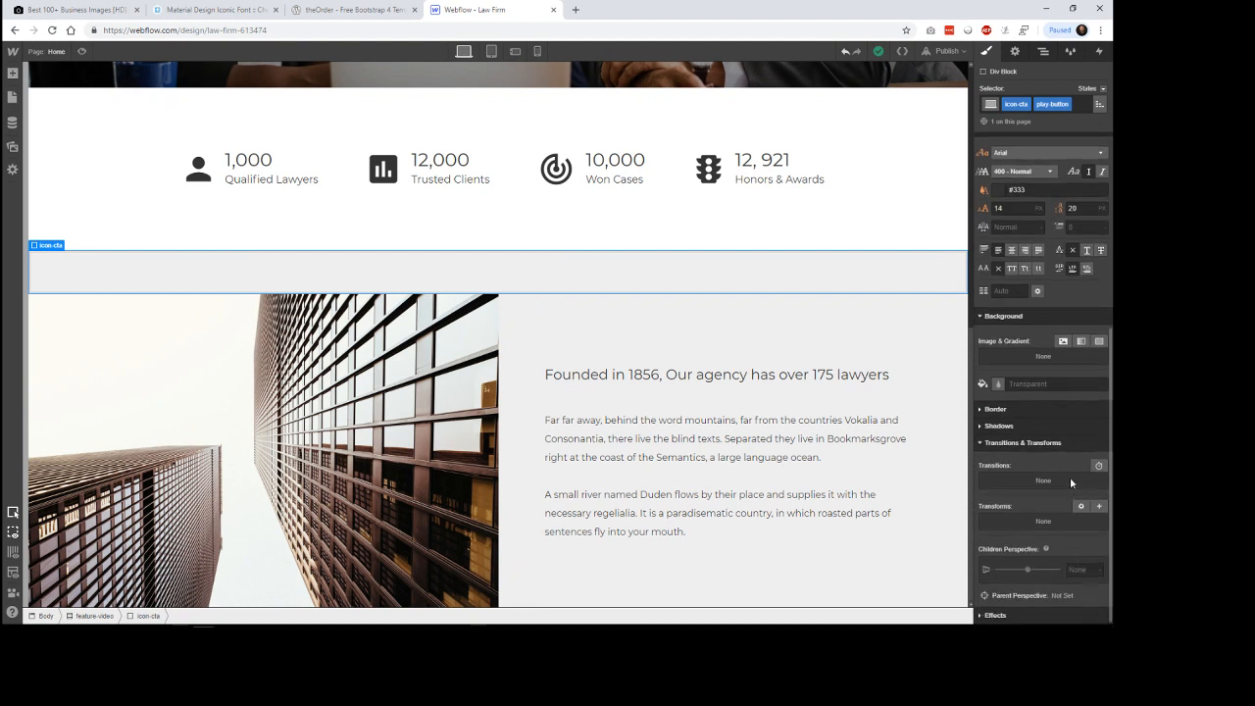
pyautogui.click(1098, 342)
pyautogui.write('red')
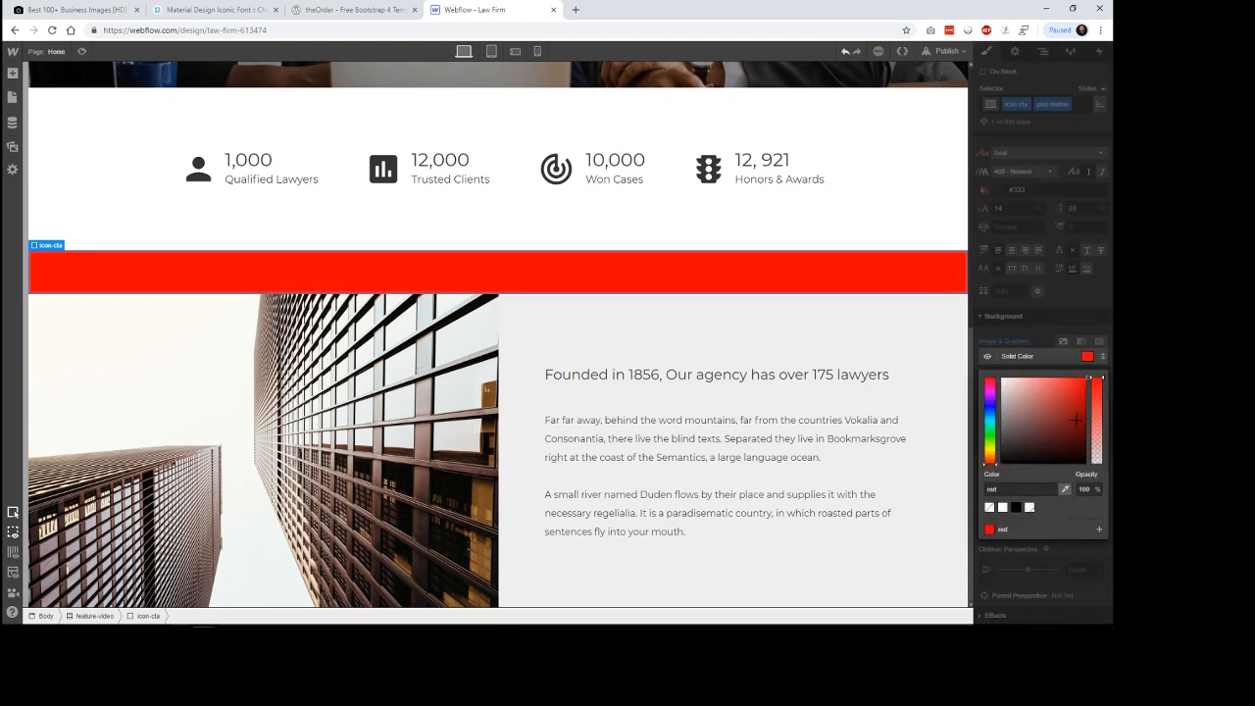
pyautogui.click(1067, 565)
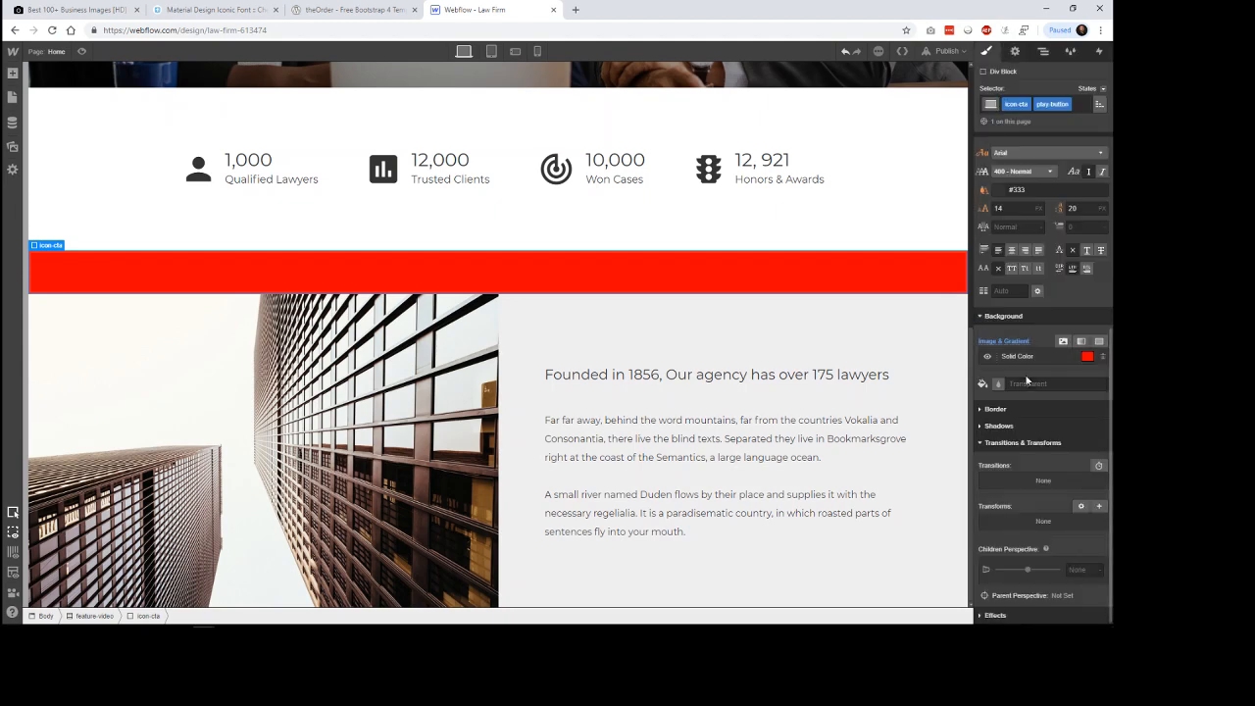
pyautogui.scroll(5, 1044, 232)
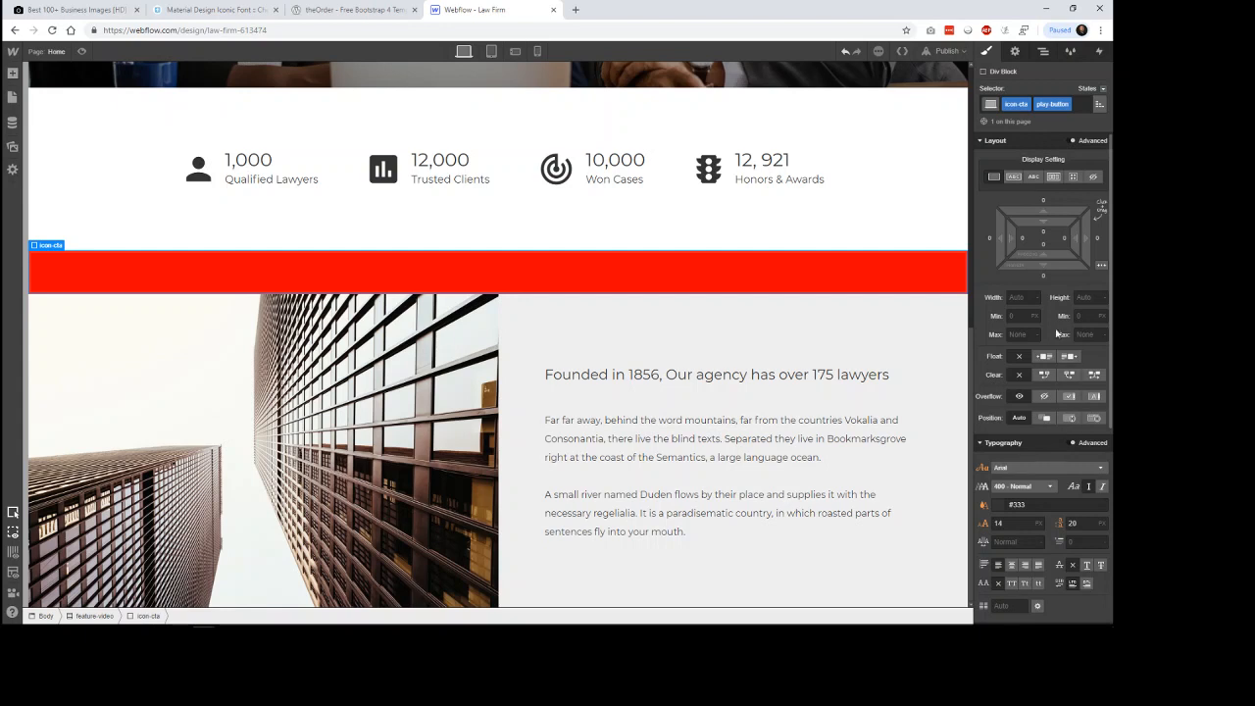
# Set the icon-cta play-button div block's width and height to 100 px each.
pyautogui.click(1022, 299)
pyautogui.press('Tab')
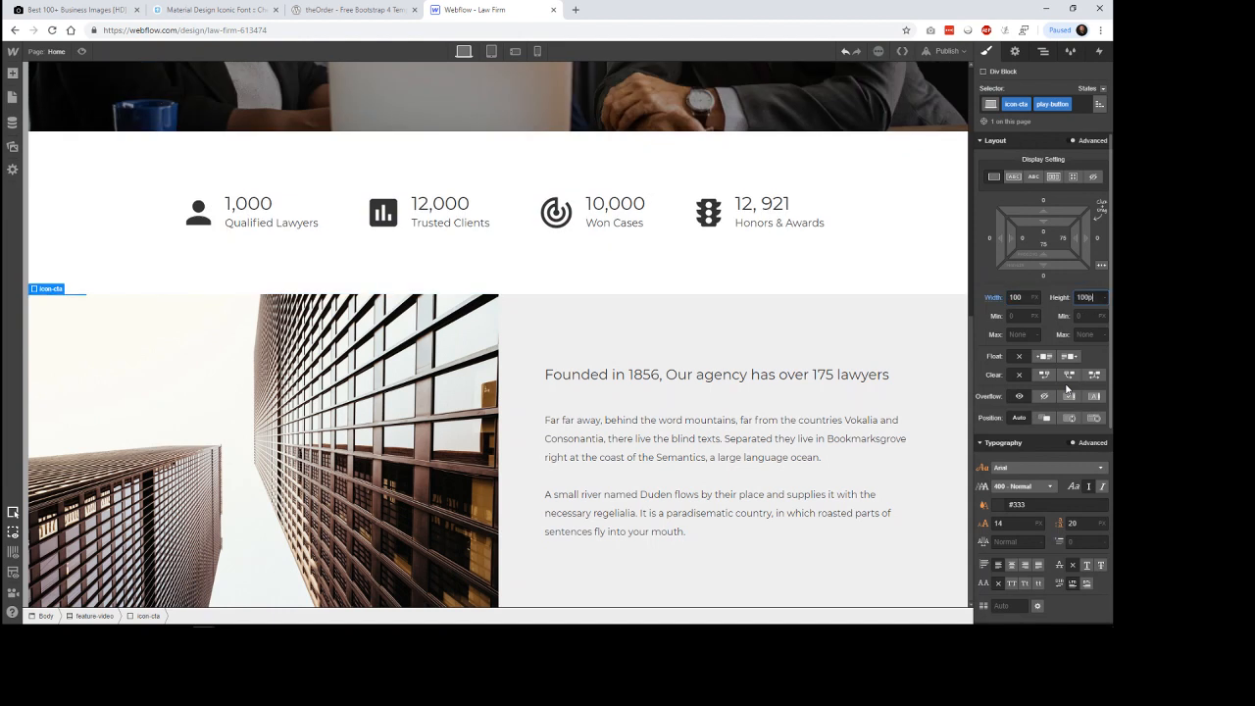
pyautogui.write('100px')
pyautogui.press('Tab')
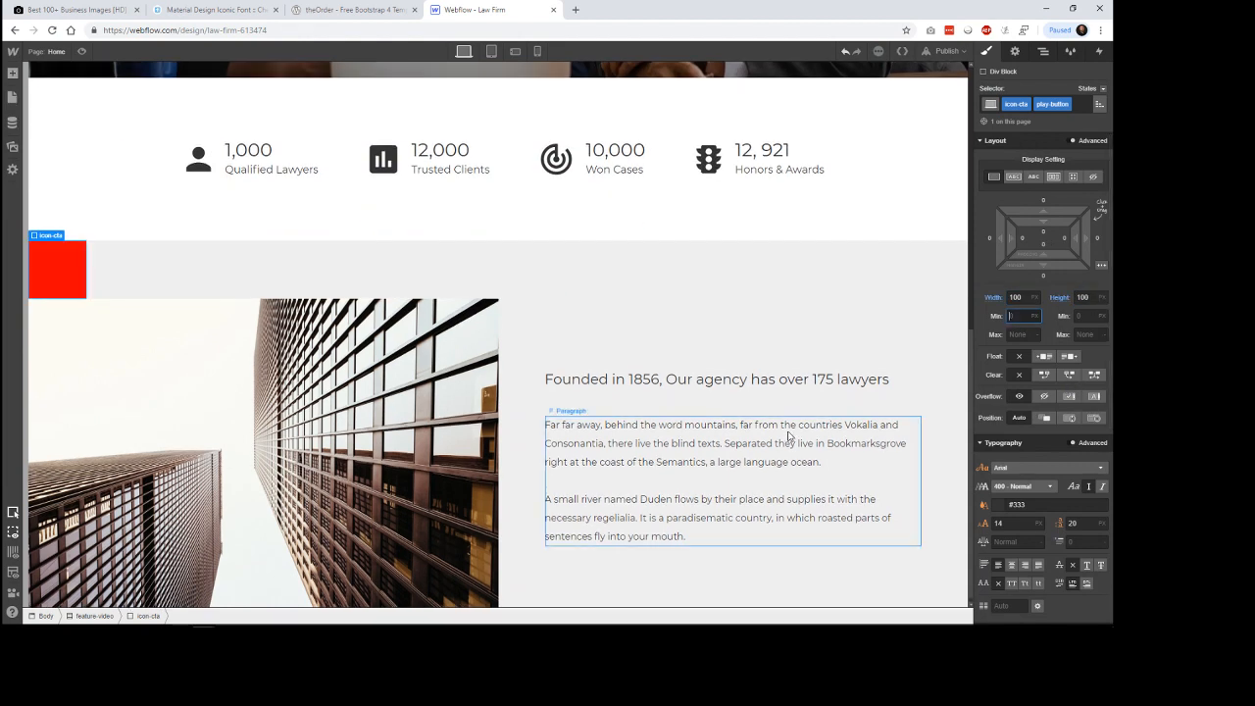
# Give the red play-button div block a 50% border radius to make it a circle.
pyautogui.scroll(-6, 1057, 376)
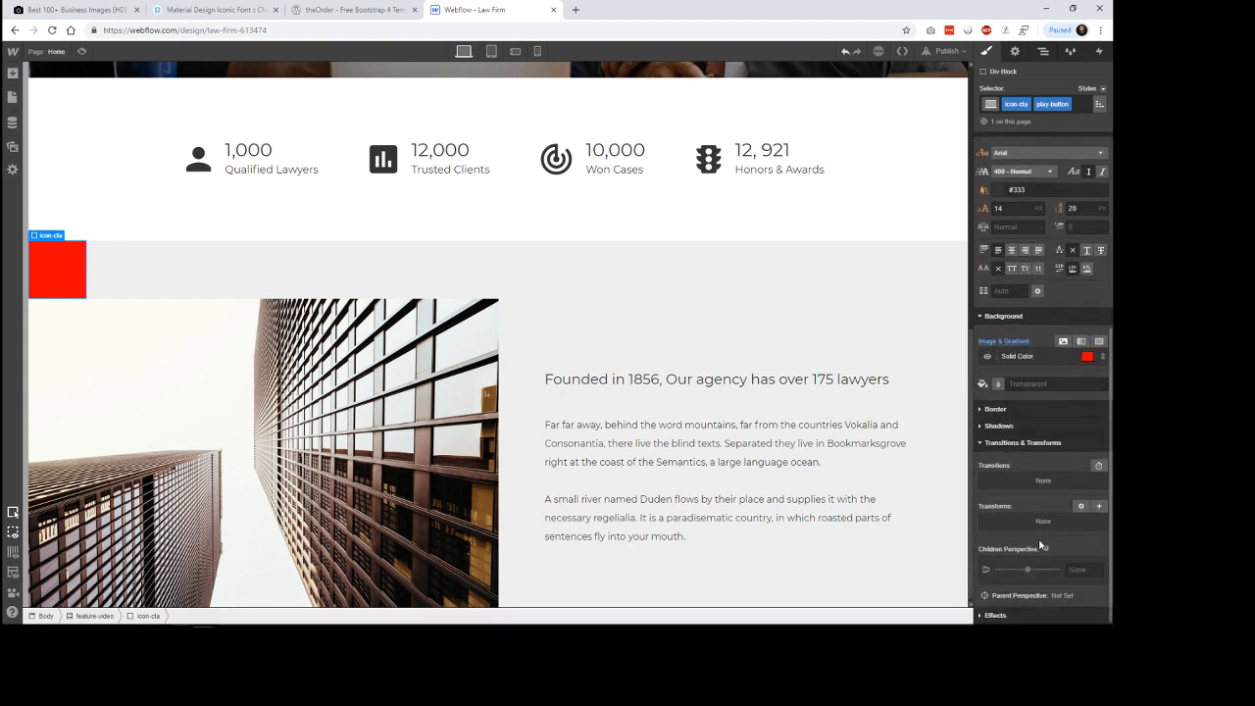
pyautogui.click(996, 409)
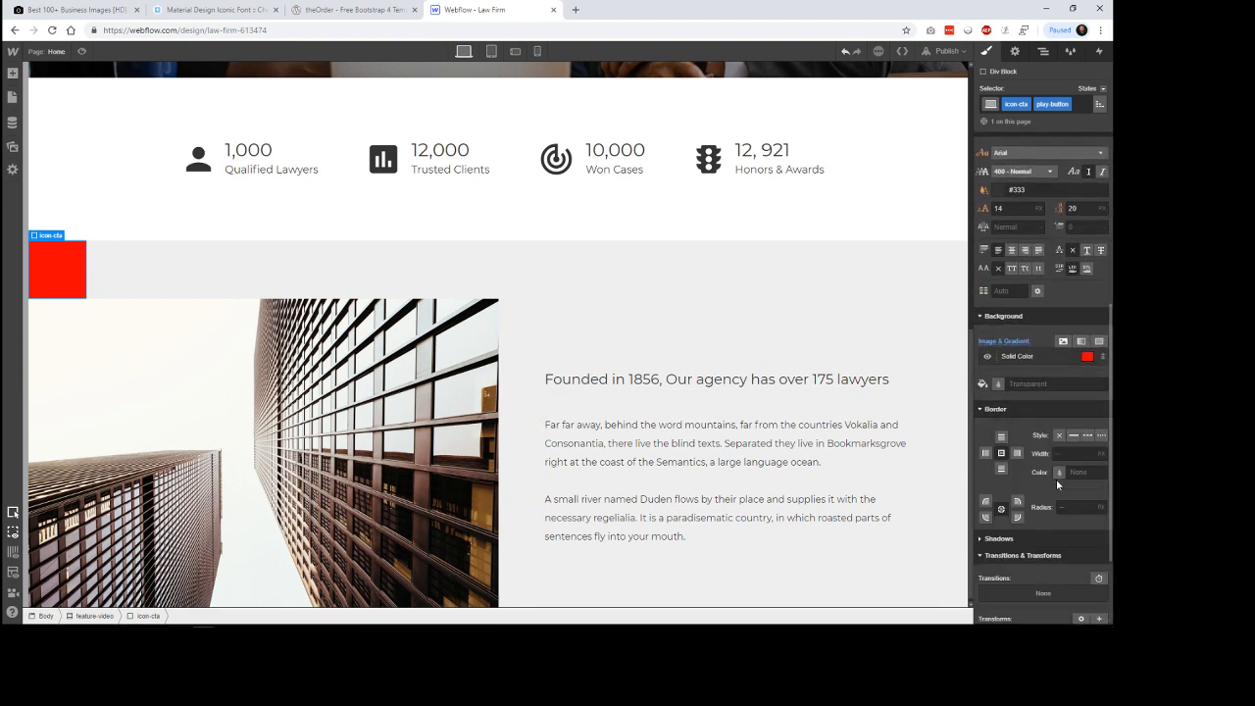
pyautogui.click(1078, 508)
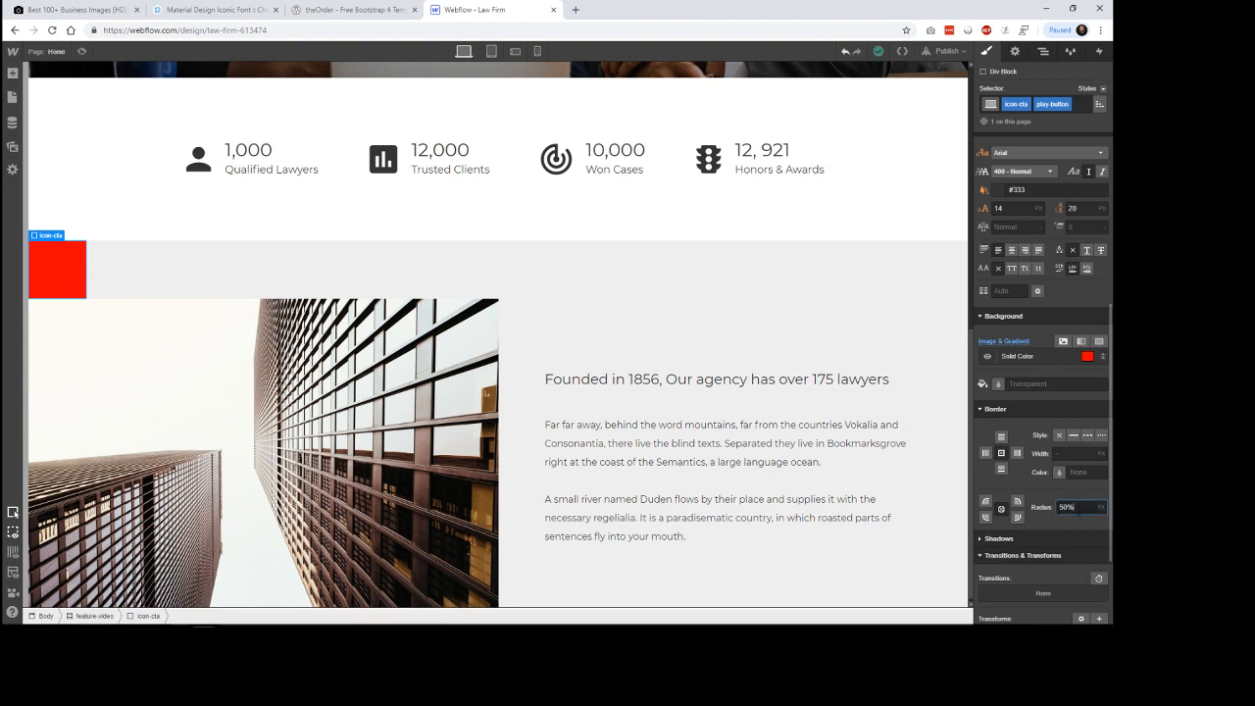
pyautogui.press('Return')
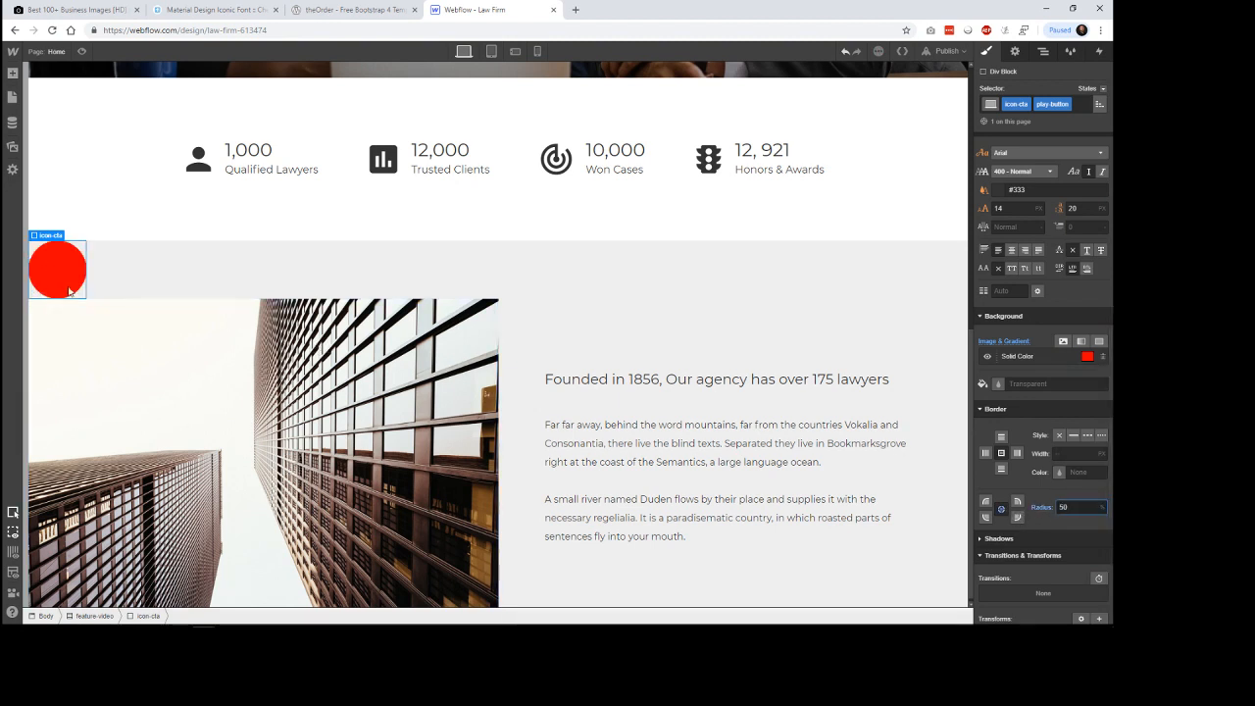
# Check the play button in theOrder template and try lowering the circle's red overlay opacity to 73%.
pyautogui.click(357, 10)
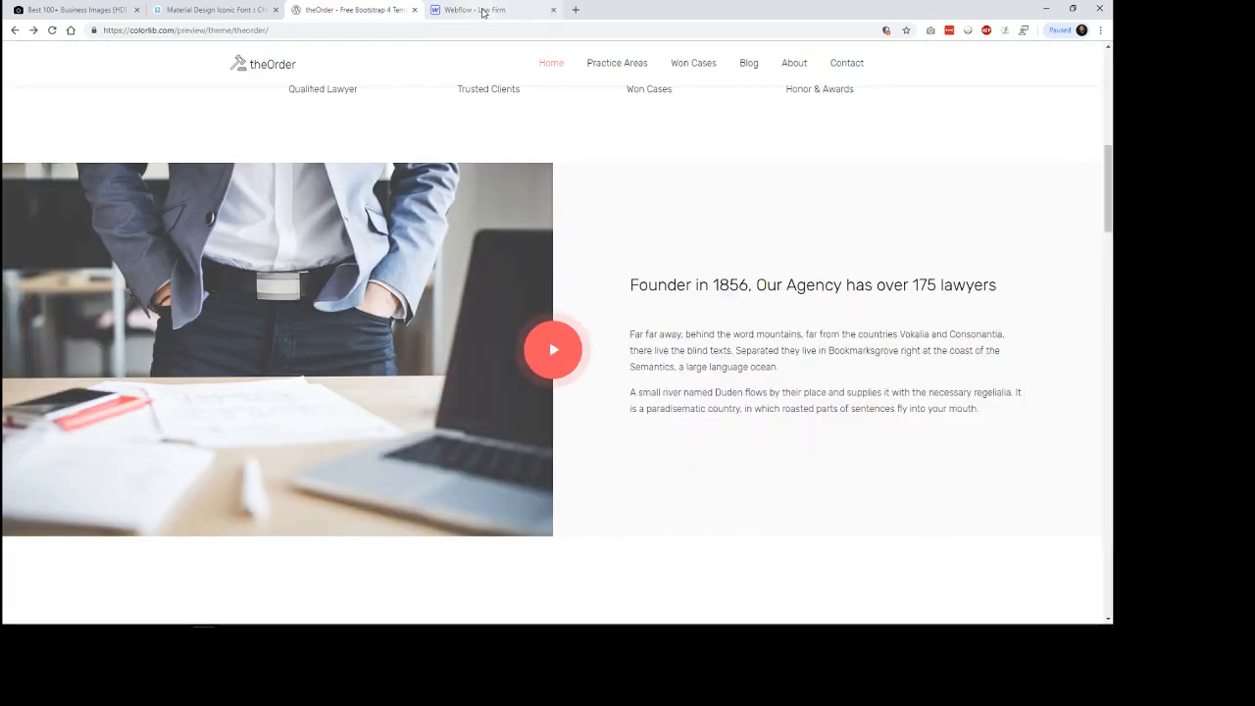
pyautogui.click(484, 11)
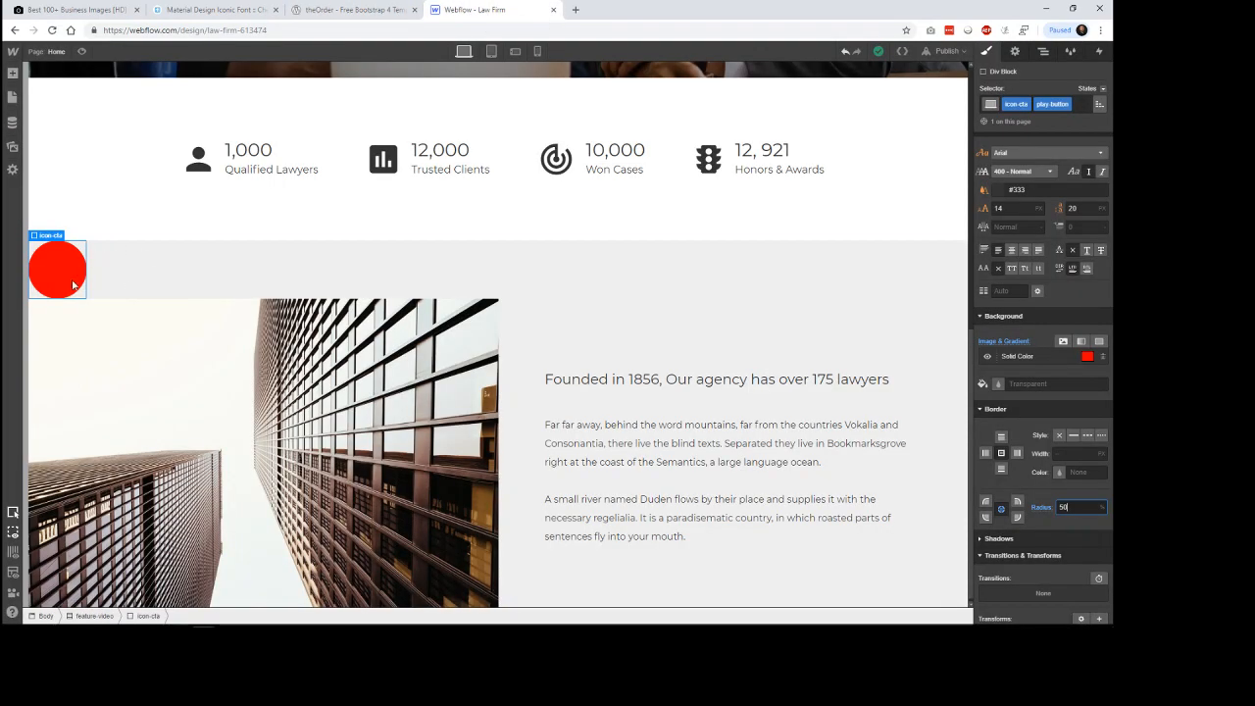
pyautogui.click(1085, 359)
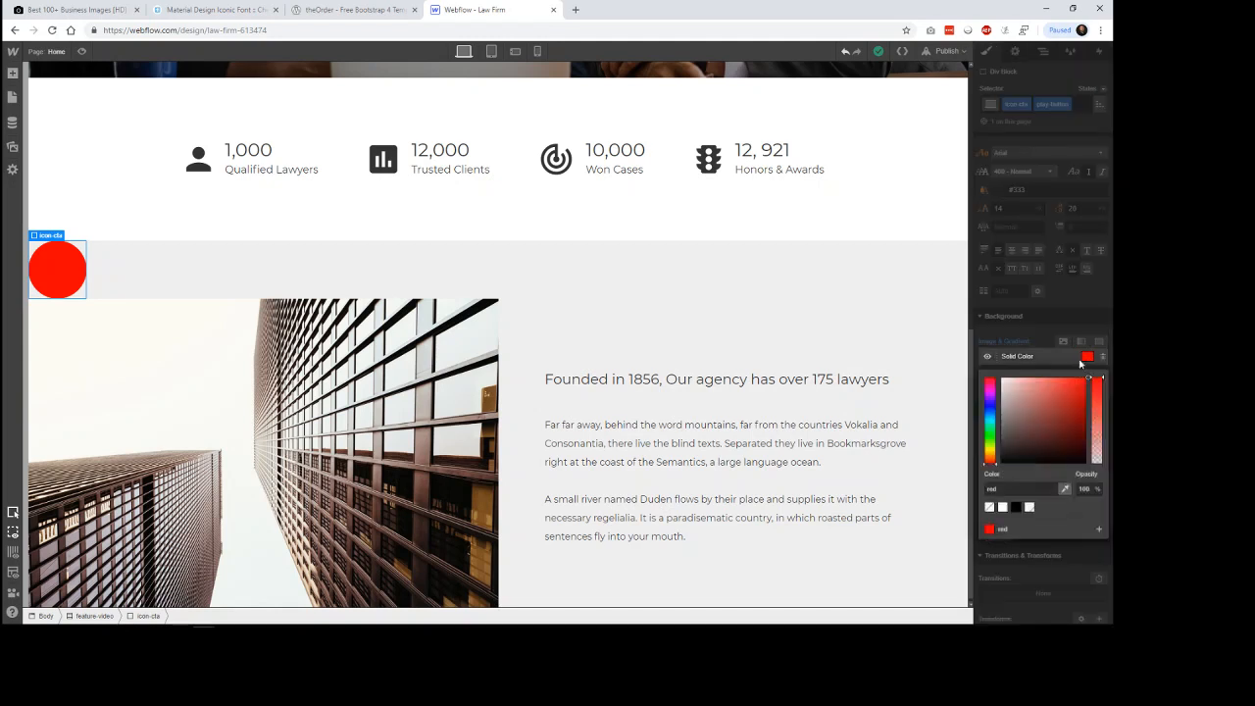
pyautogui.moveTo(1096, 386)
pyautogui.mouseDown()
pyautogui.moveTo(1096, 437)
pyautogui.moveTo(1098, 400)
pyautogui.mouseUp()
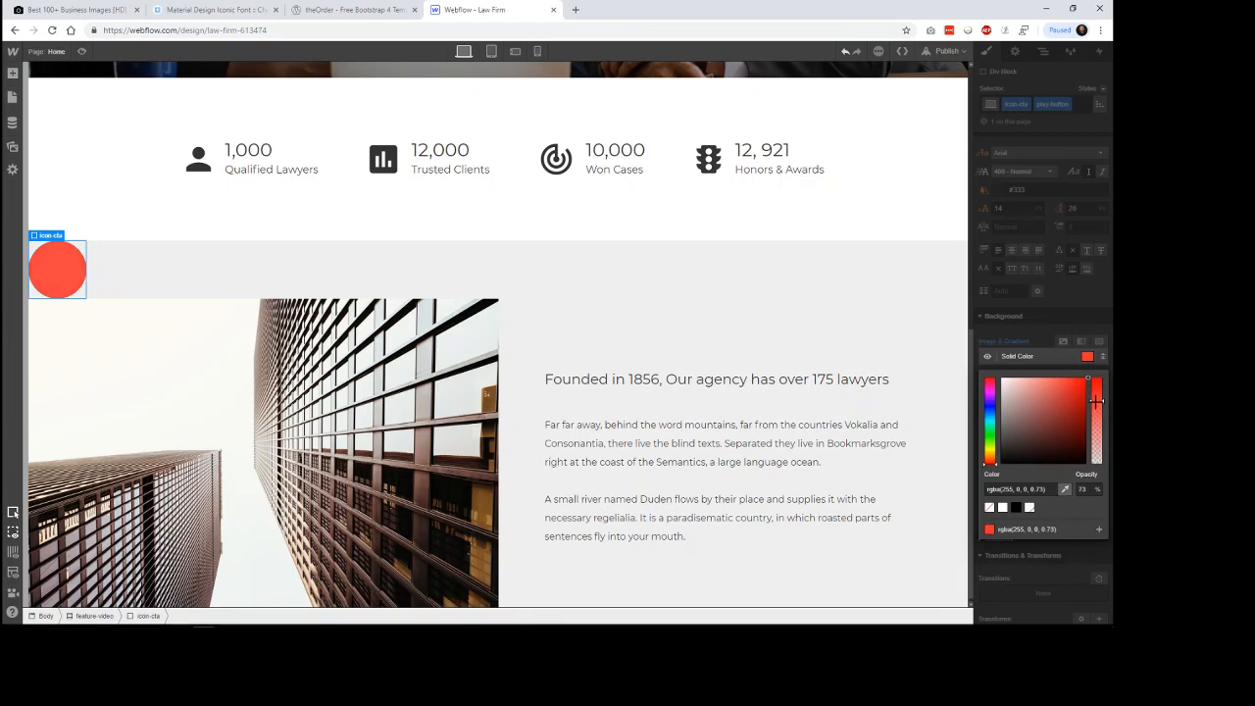
pyautogui.click(843, 209)
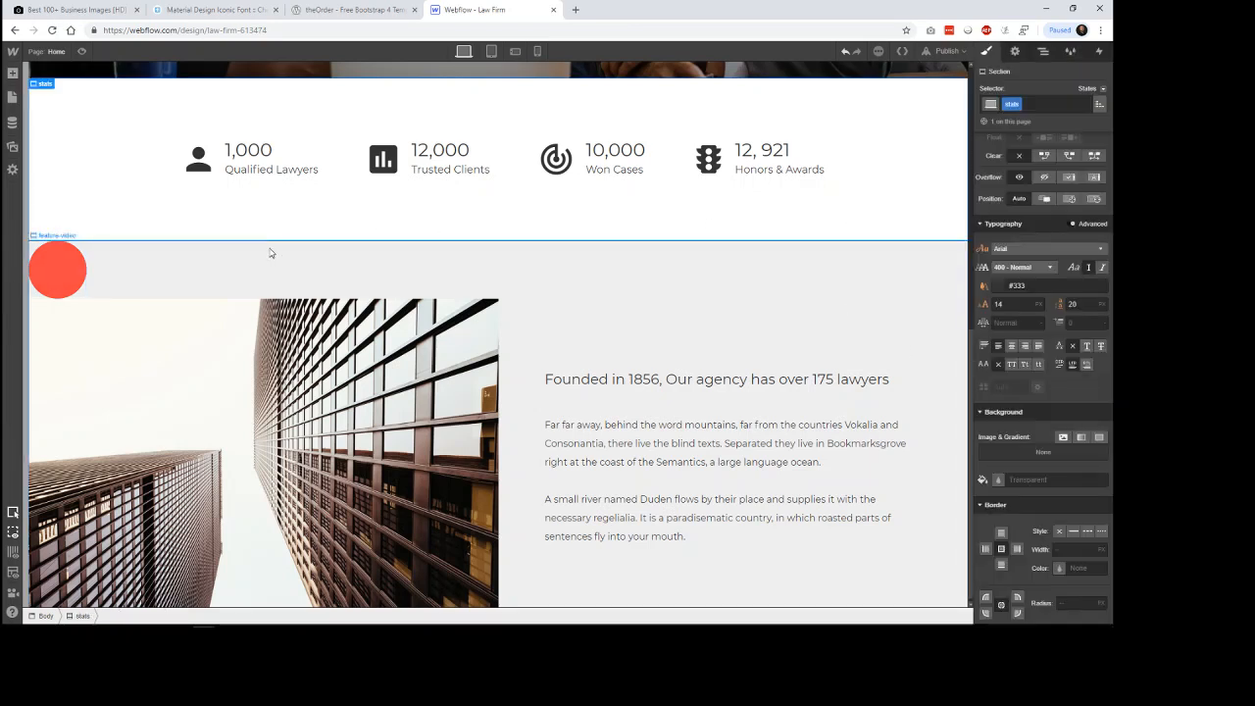
# Compare the circle with theOrder template's play button again, reselect it in Webflow, and undo the opacity change.
pyautogui.click(353, 10)
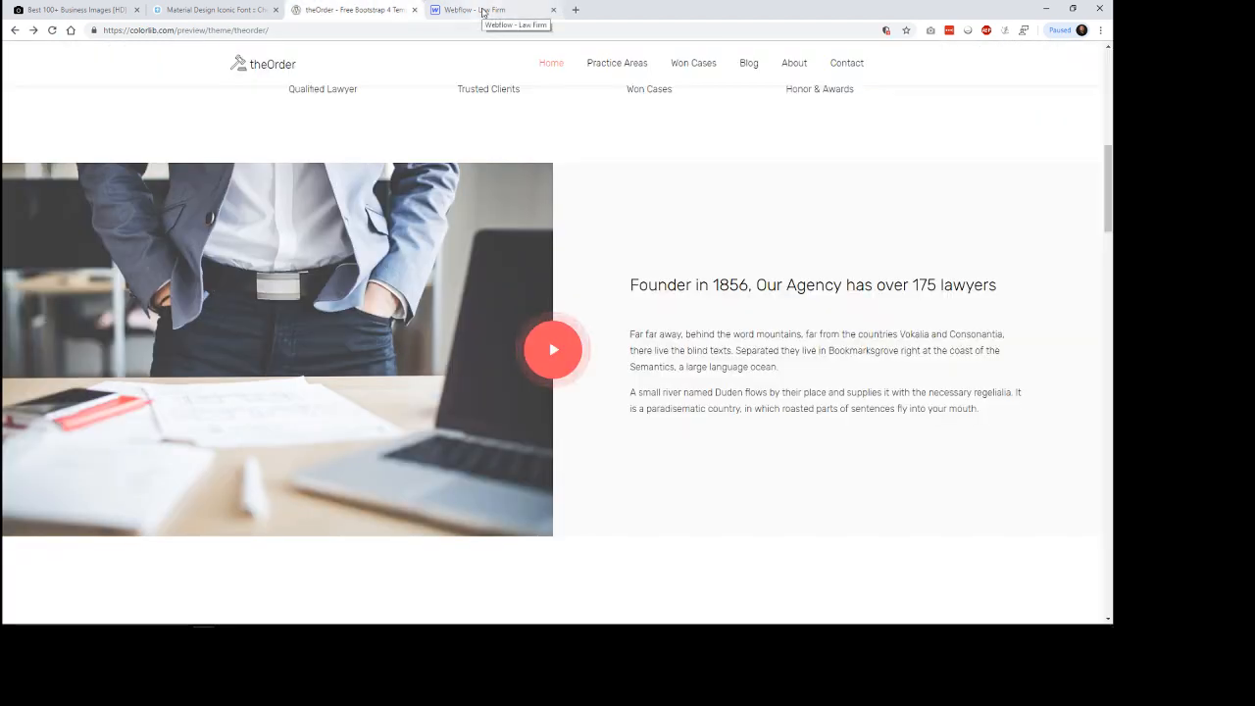
pyautogui.click(482, 11)
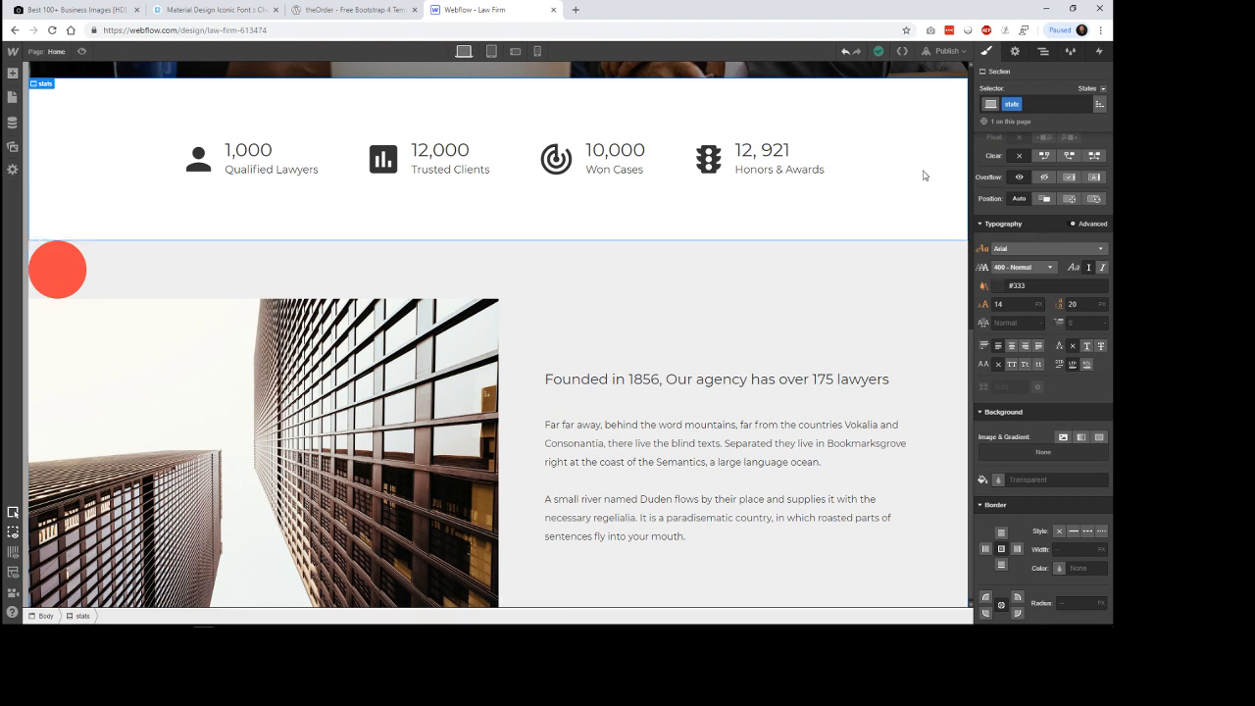
pyautogui.click(70, 274)
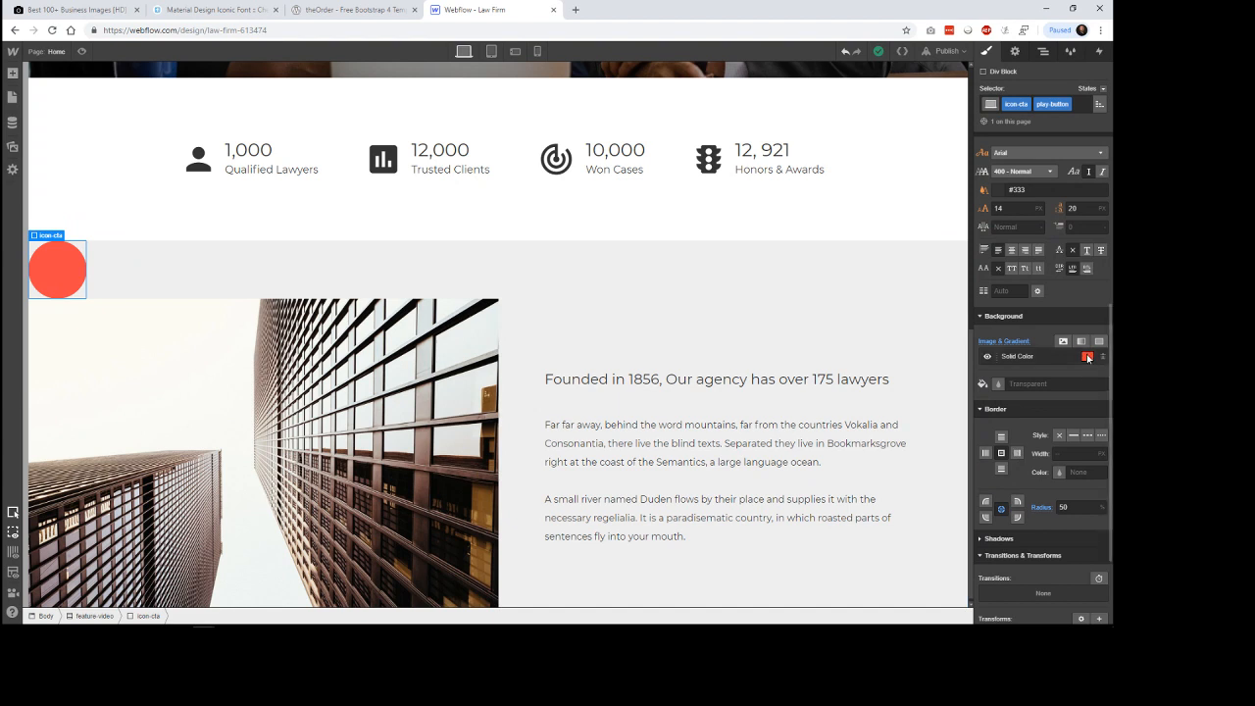
pyautogui.hotkey('ctrl', 'z')
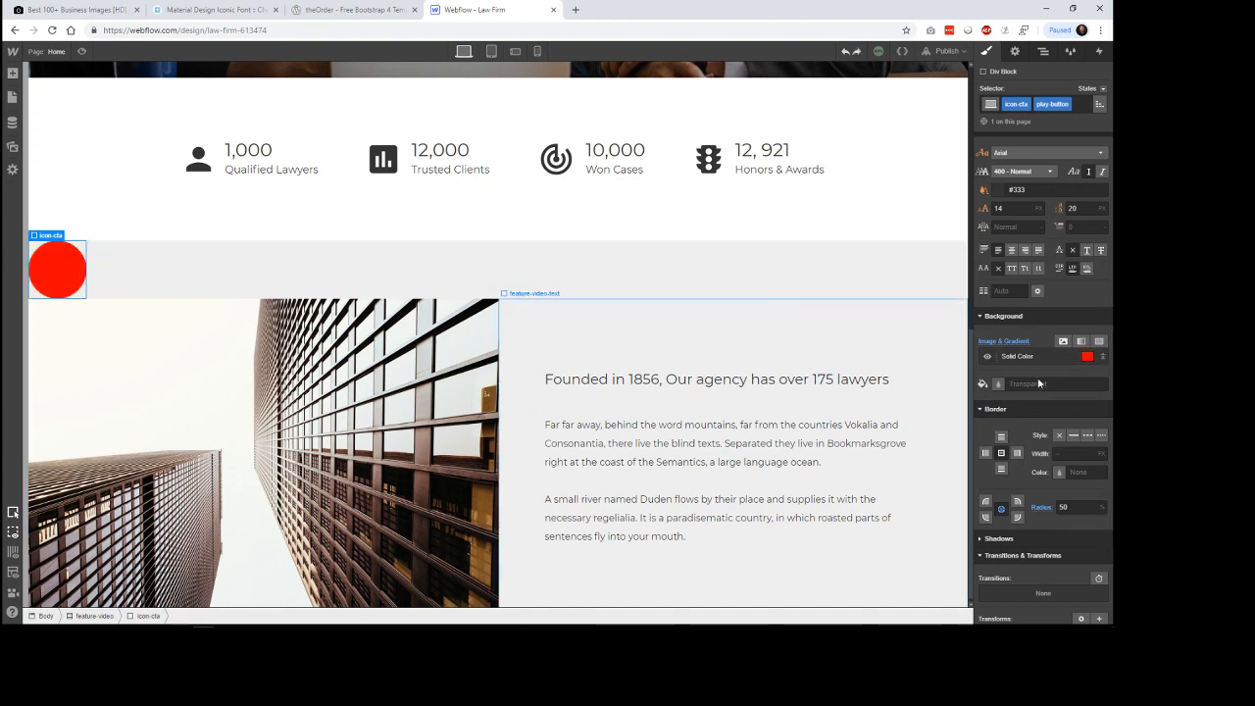
# Change the play-button circle's solid overlay color to the lighter red #ff6464, keeping 100% opacity.
pyautogui.click(1086, 356)
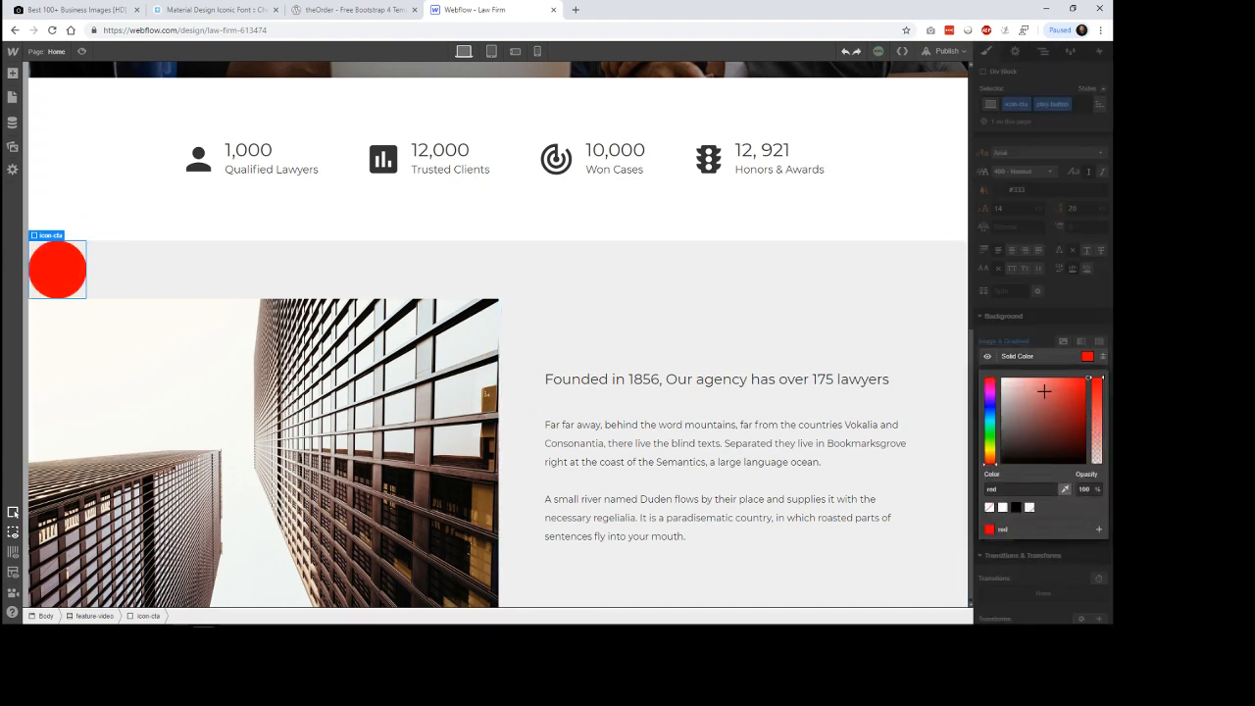
pyautogui.moveTo(1065, 375)
pyautogui.mouseDown()
pyautogui.moveTo(1038, 382)
pyautogui.moveTo(1053, 376)
pyautogui.mouseUp()
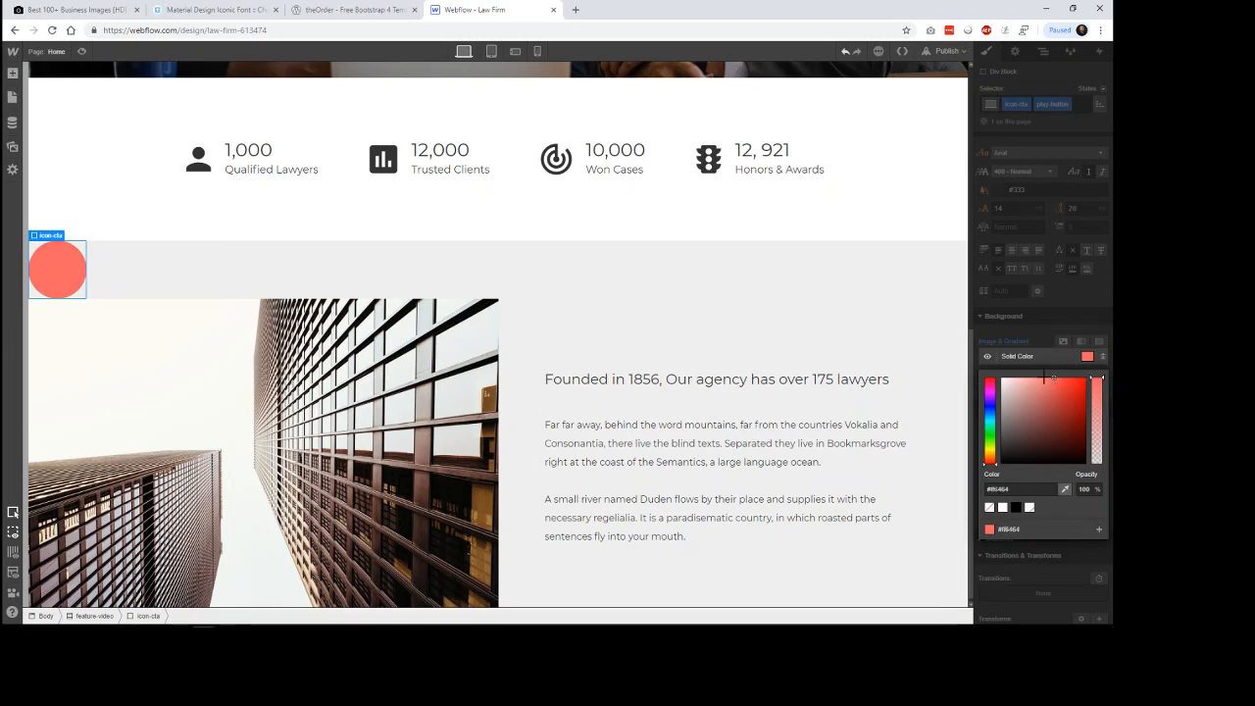
pyautogui.click(793, 221)
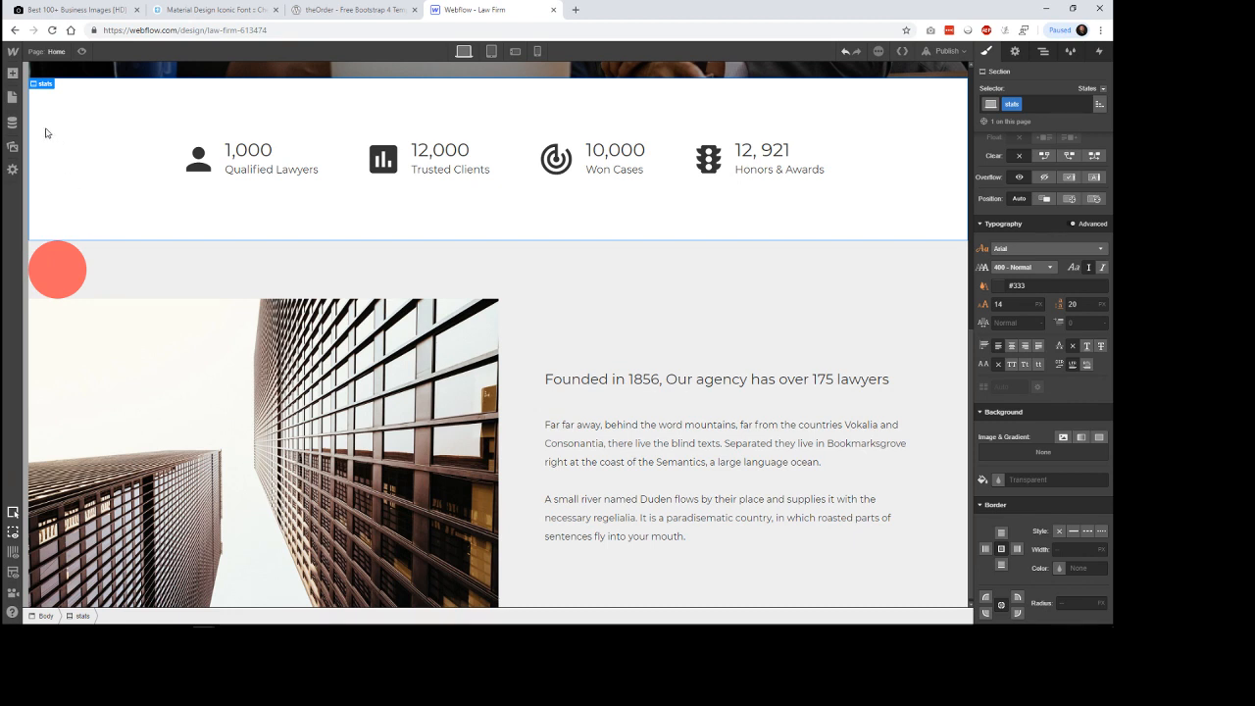
# Check the icon inside theOrder template's play button and add a text block inside the red circle in Webflow.
pyautogui.click(13, 74)
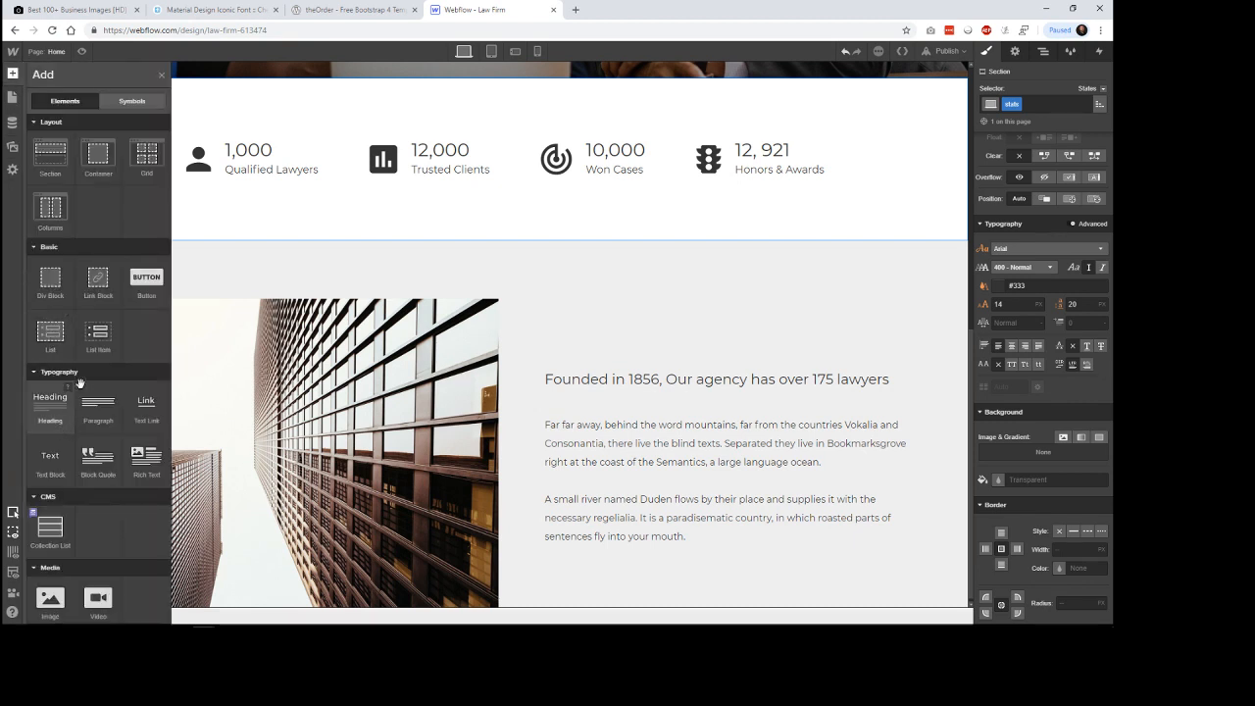
pyautogui.click(358, 9)
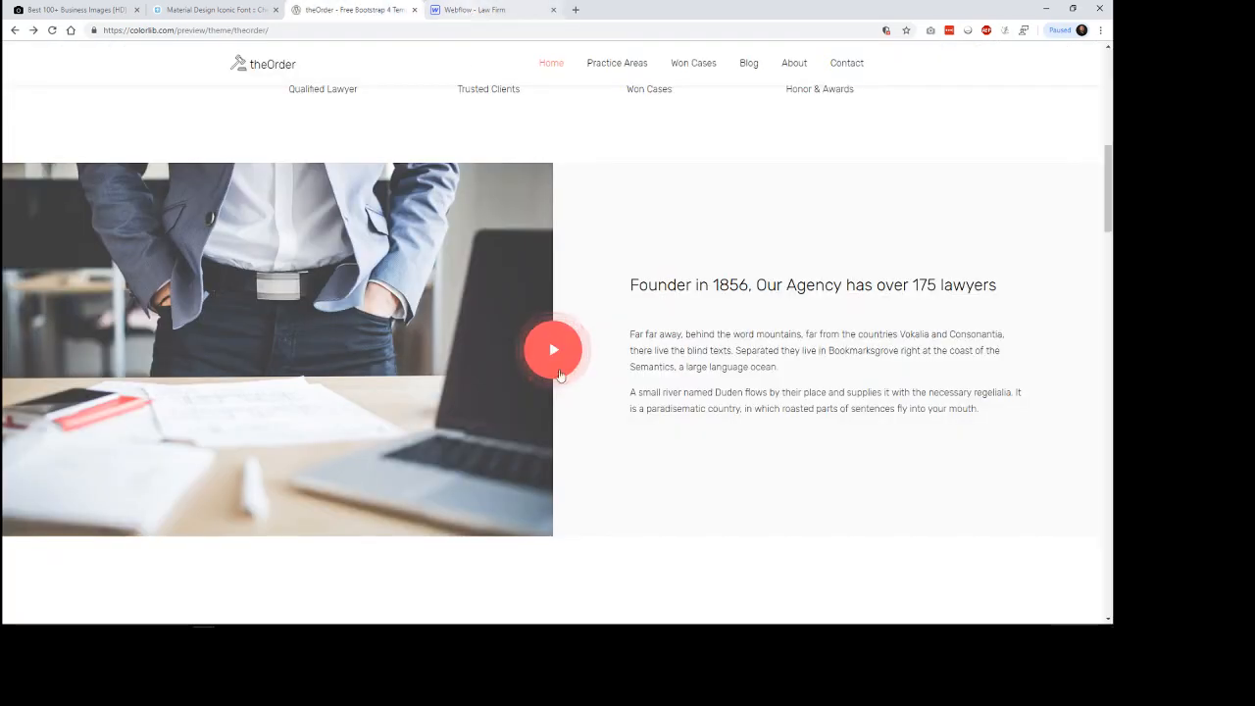
pyautogui.click(471, 10)
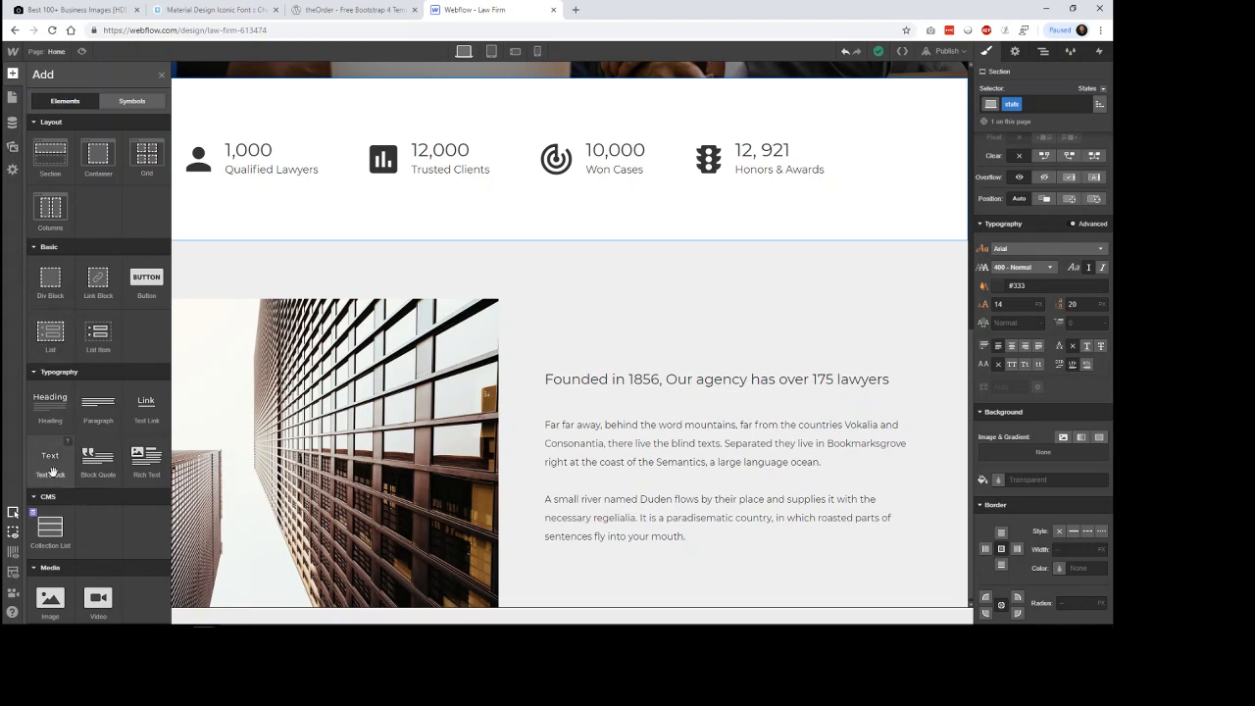
pyautogui.moveTo(89, 449); pyautogui.dragTo(73, 309)
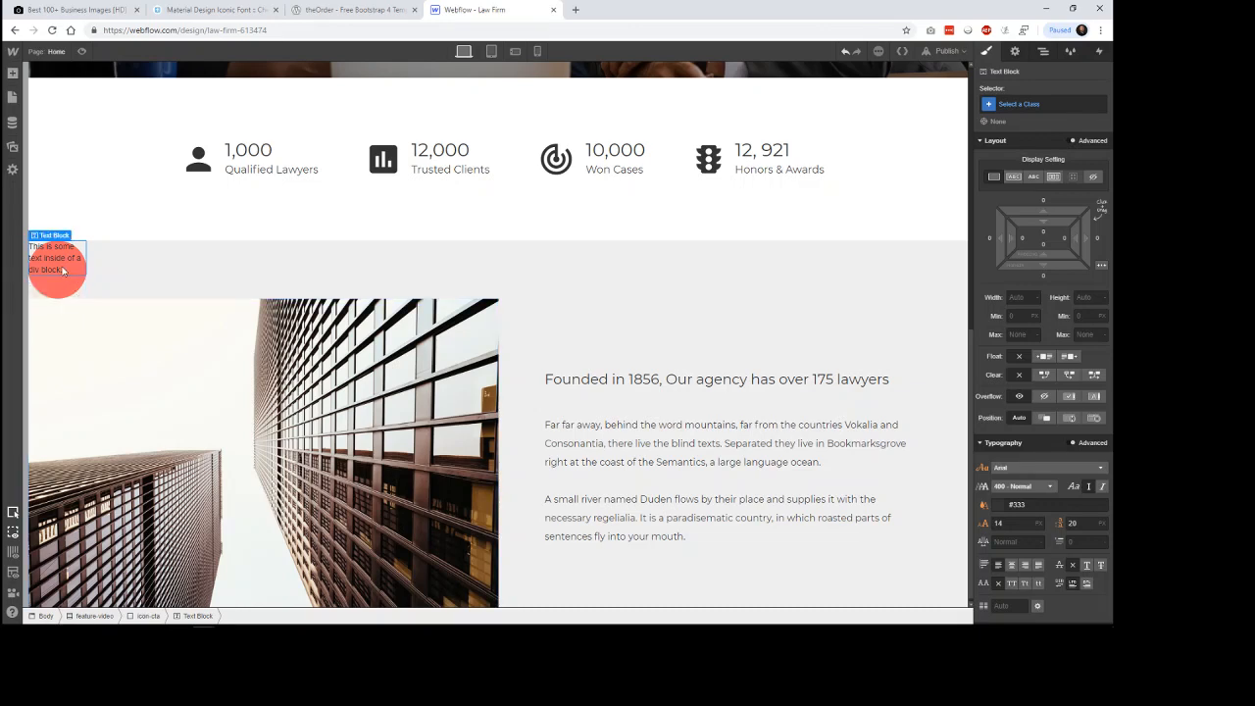
# Copy the plain play icon from the Audio / Video section of the Material Design Iconic Font cheatsheet, with icon codes shown.
pyautogui.click(213, 9)
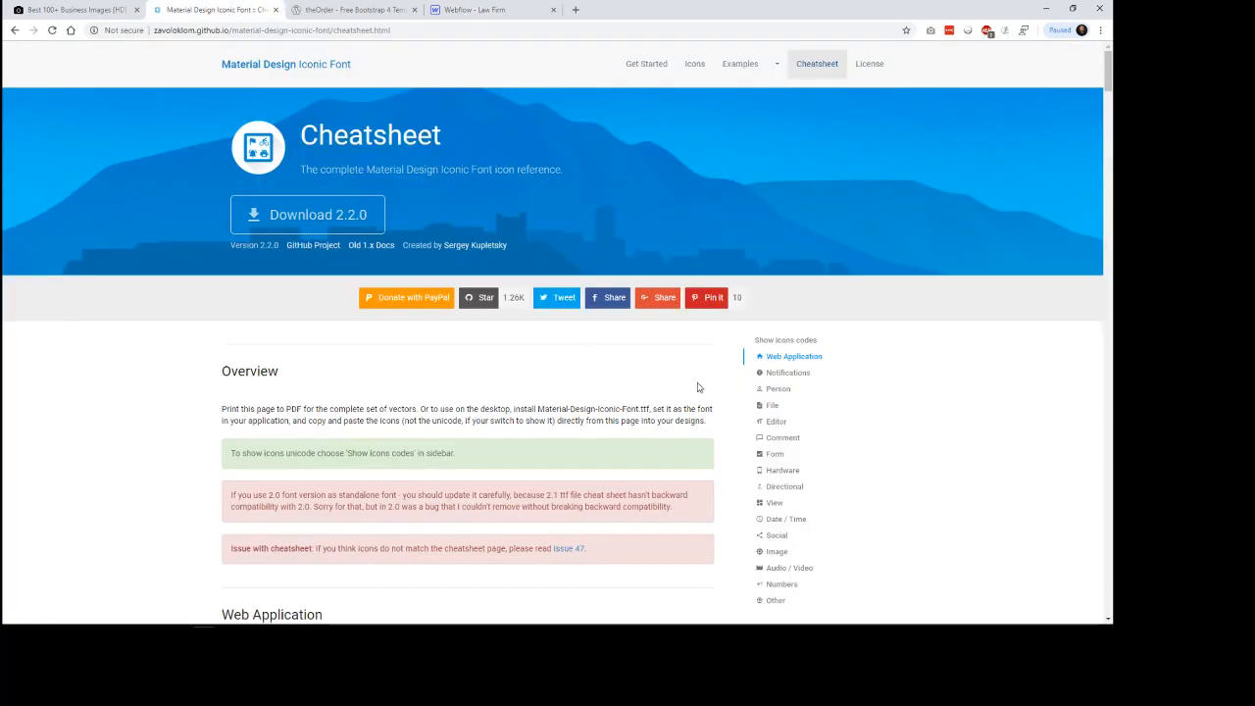
pyautogui.click(694, 63)
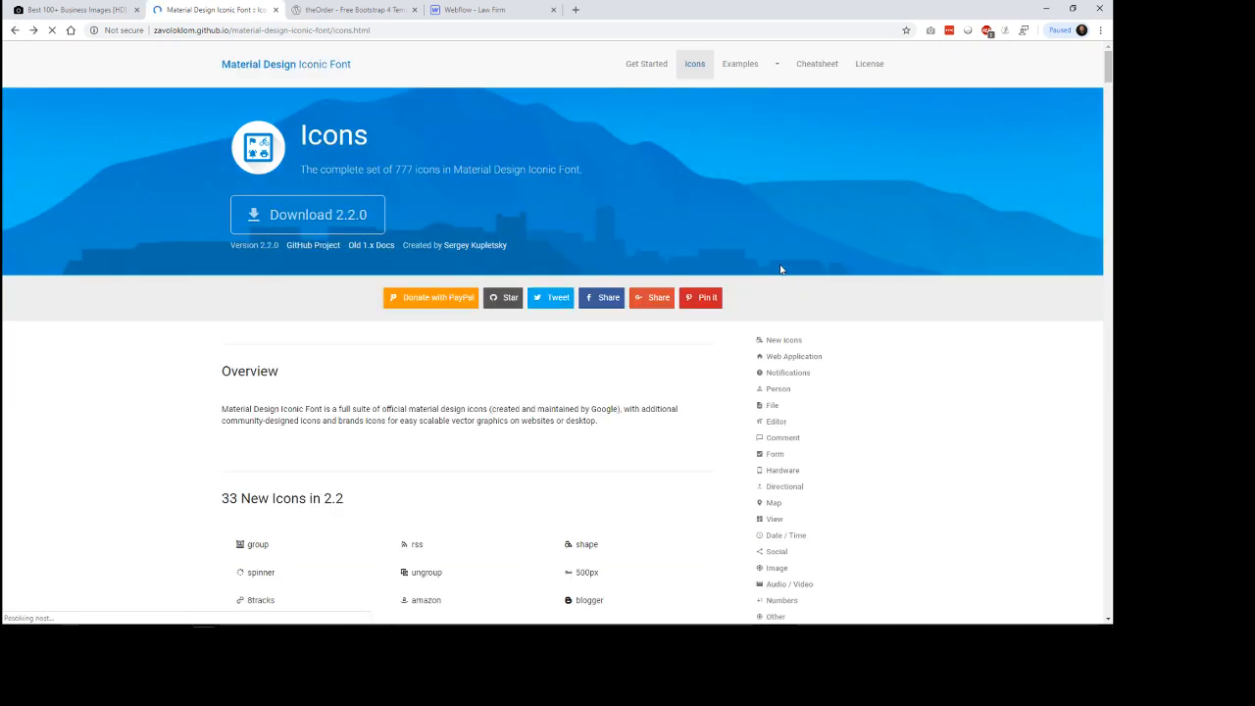
pyautogui.click(819, 65)
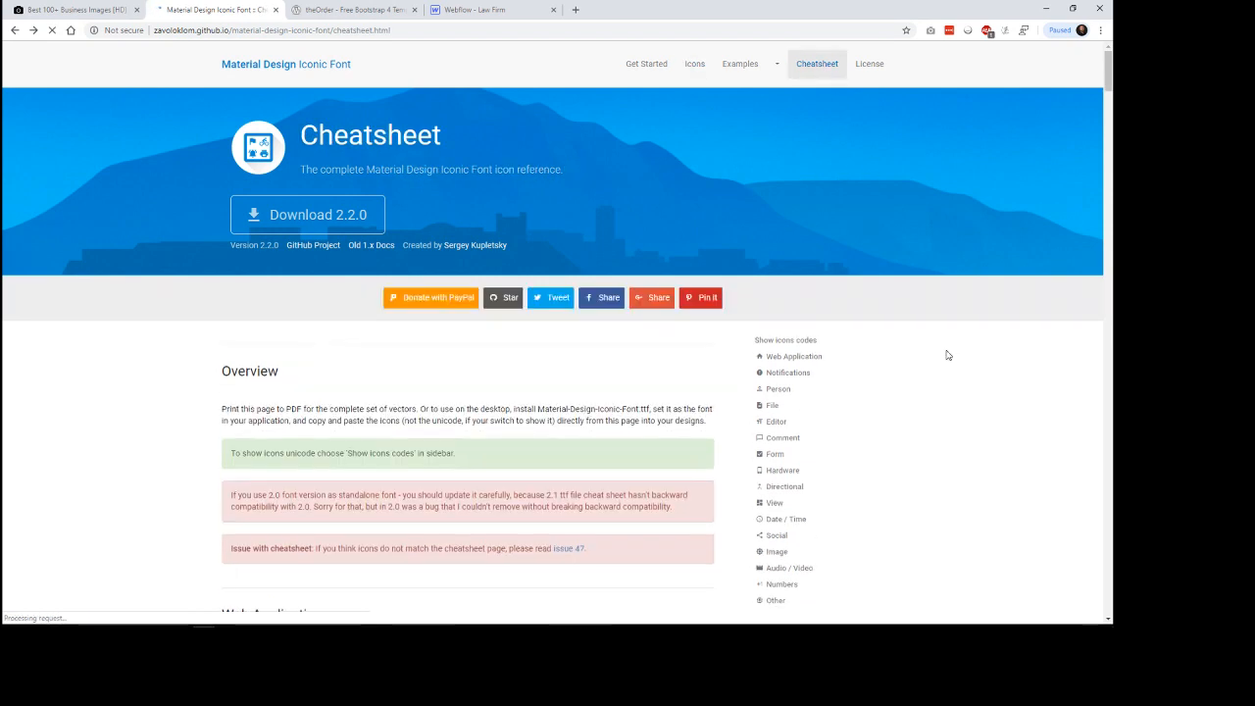
pyautogui.scroll(-3, 911, 421)
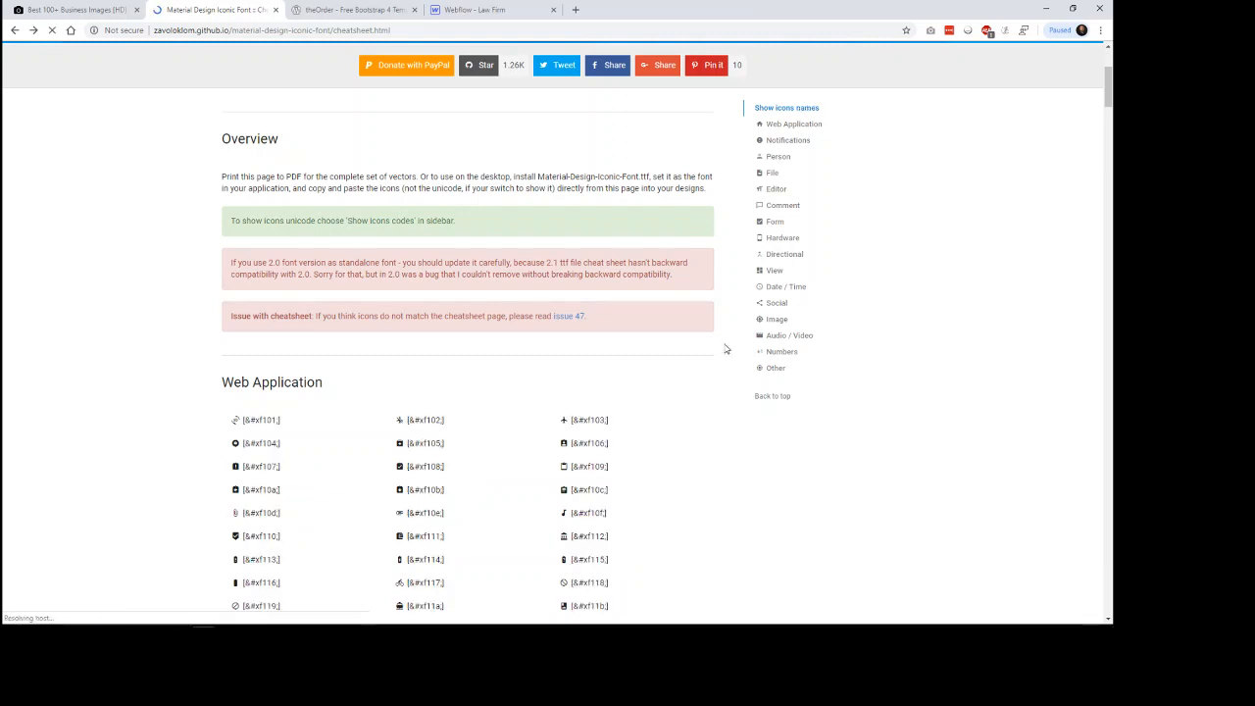
pyautogui.click(808, 336)
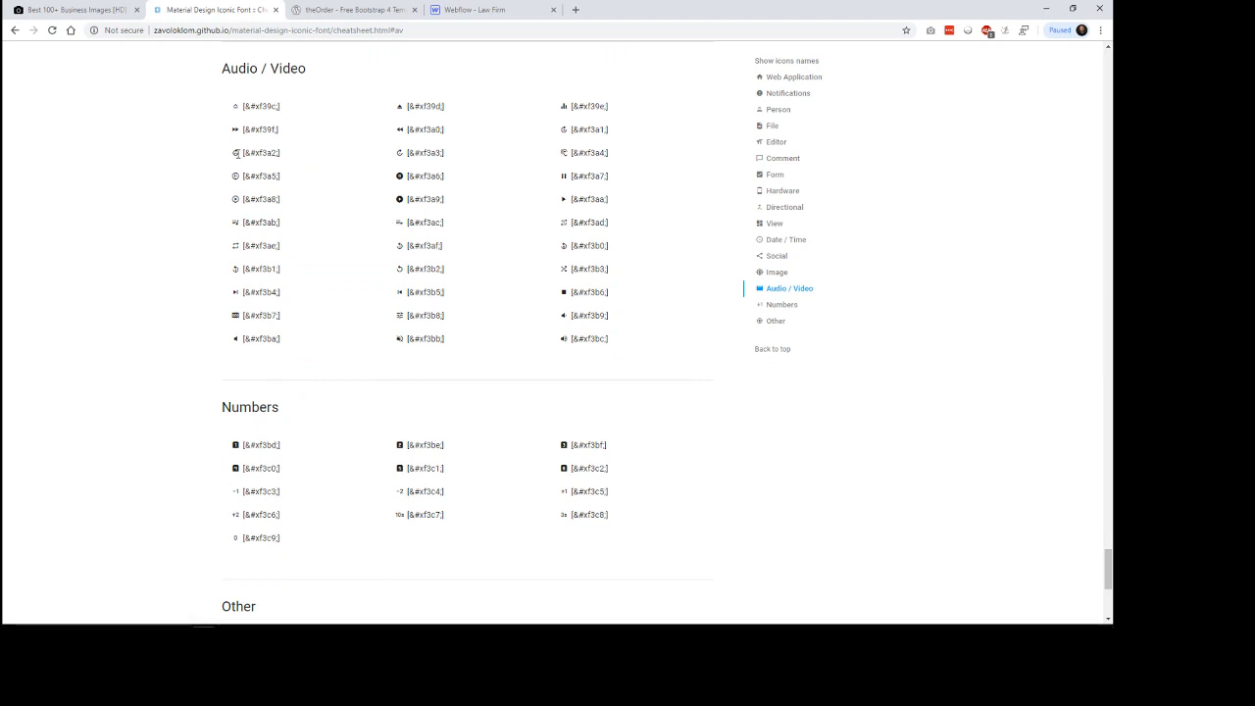
pyautogui.rightClick(565, 204)
pyautogui.click(579, 209)
# Return to Webflow and replace the placeholder text in the circle's text block with the copied play icon.
pyautogui.click(476, 10)
pyautogui.click(56, 265)
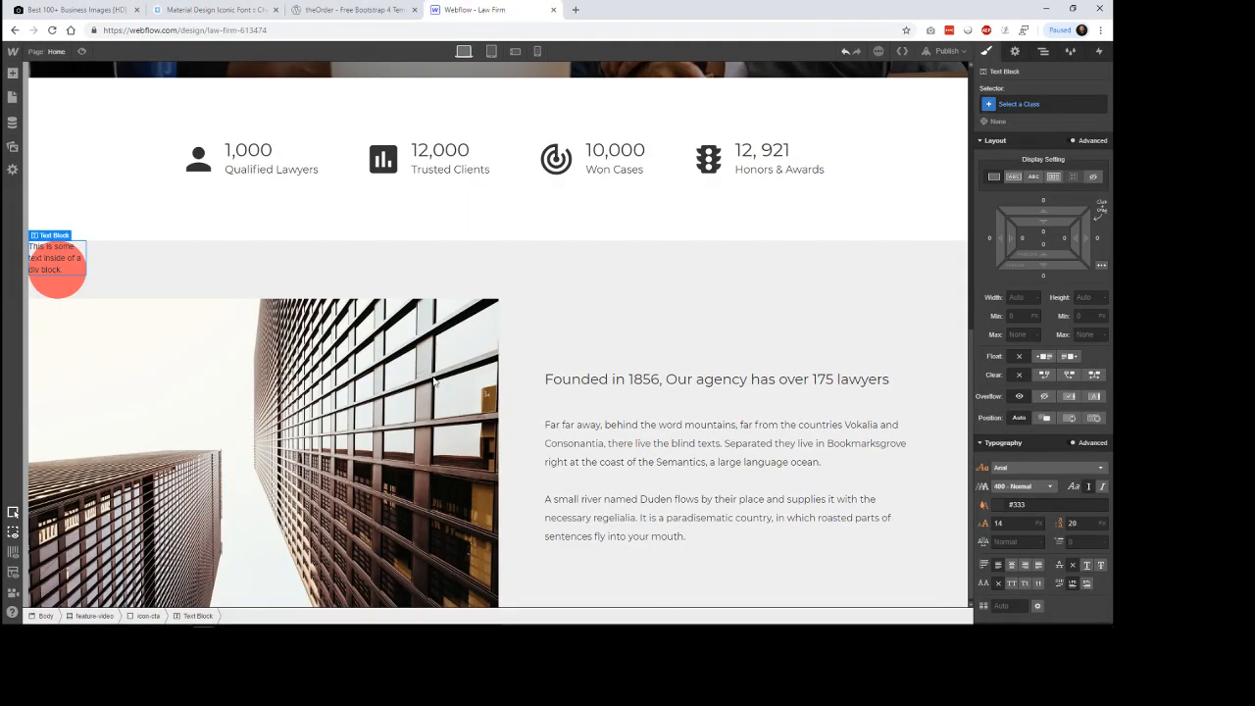
pyautogui.doubleClick(56, 264)
pyautogui.press('BackSpace')
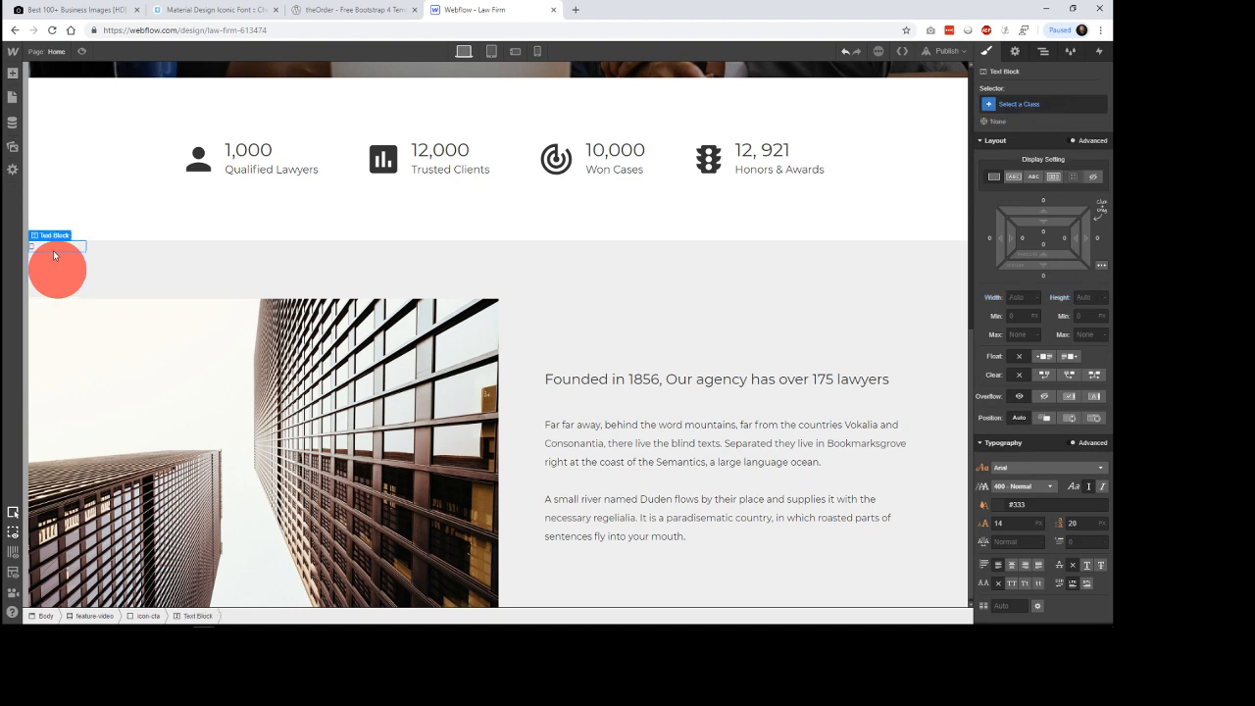
# Apply the existing icon class to the play-icon text block and set its display to inline-block.
pyautogui.click(1021, 103)
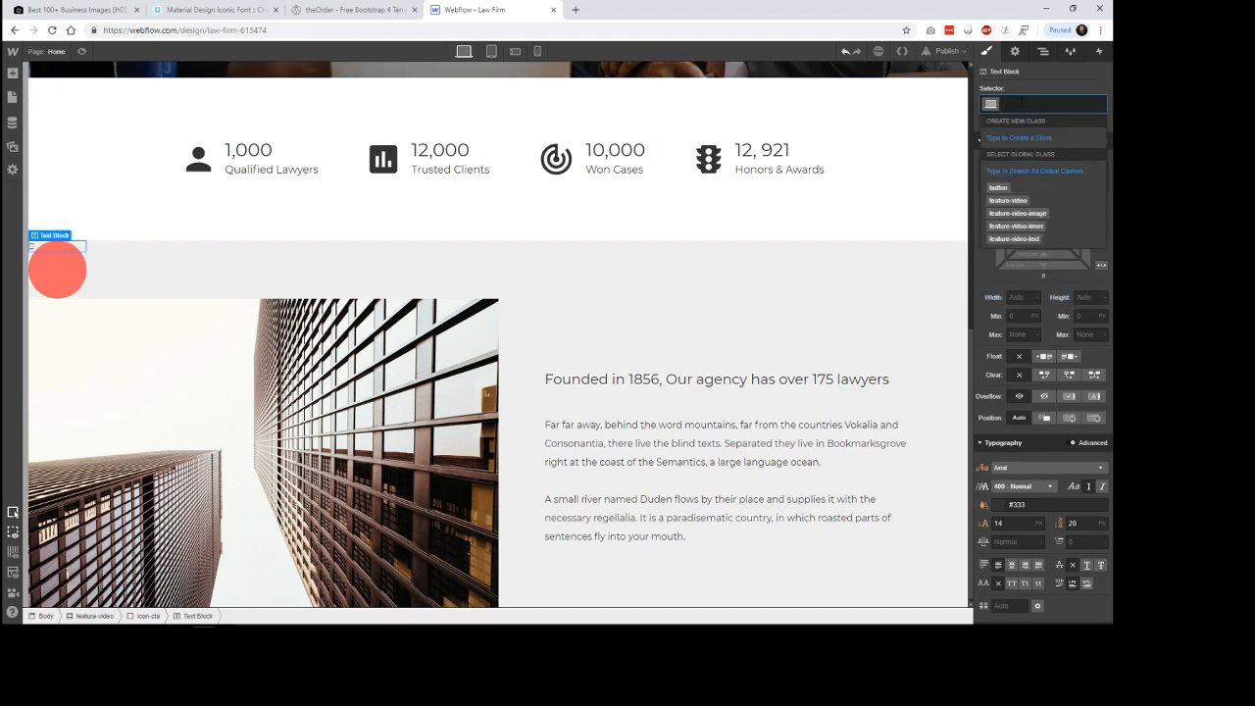
pyautogui.write('icon')
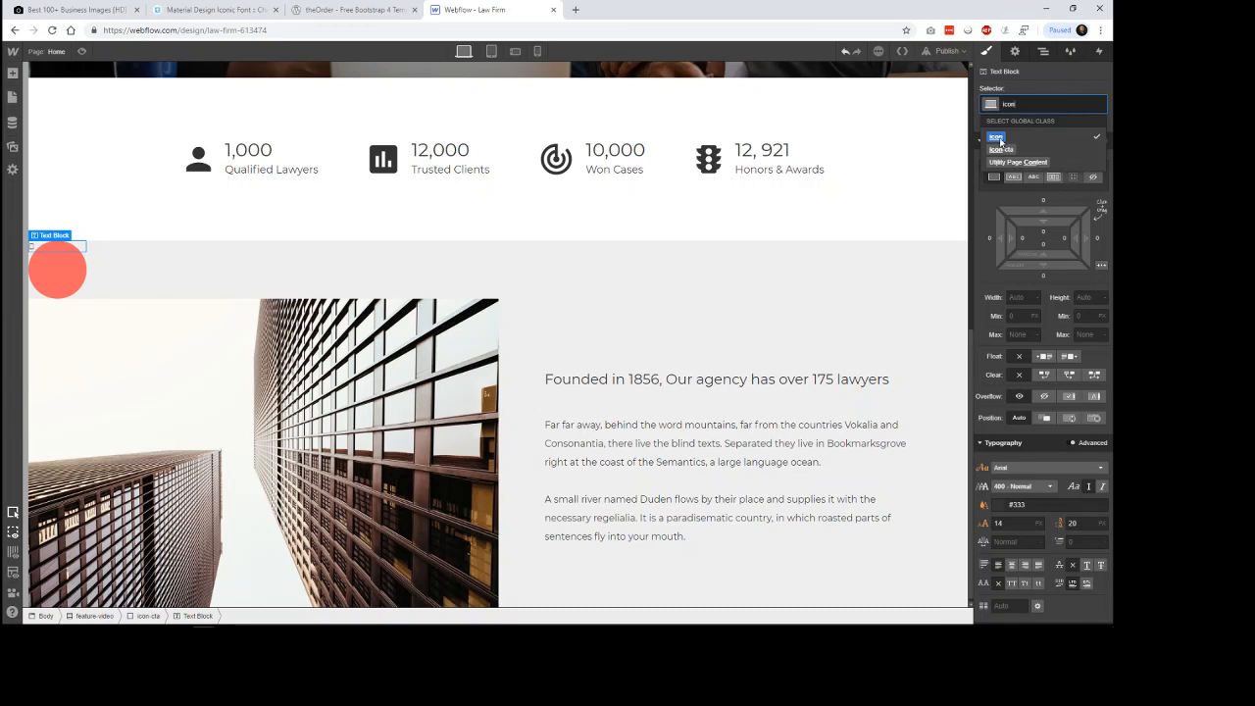
pyautogui.click(998, 139)
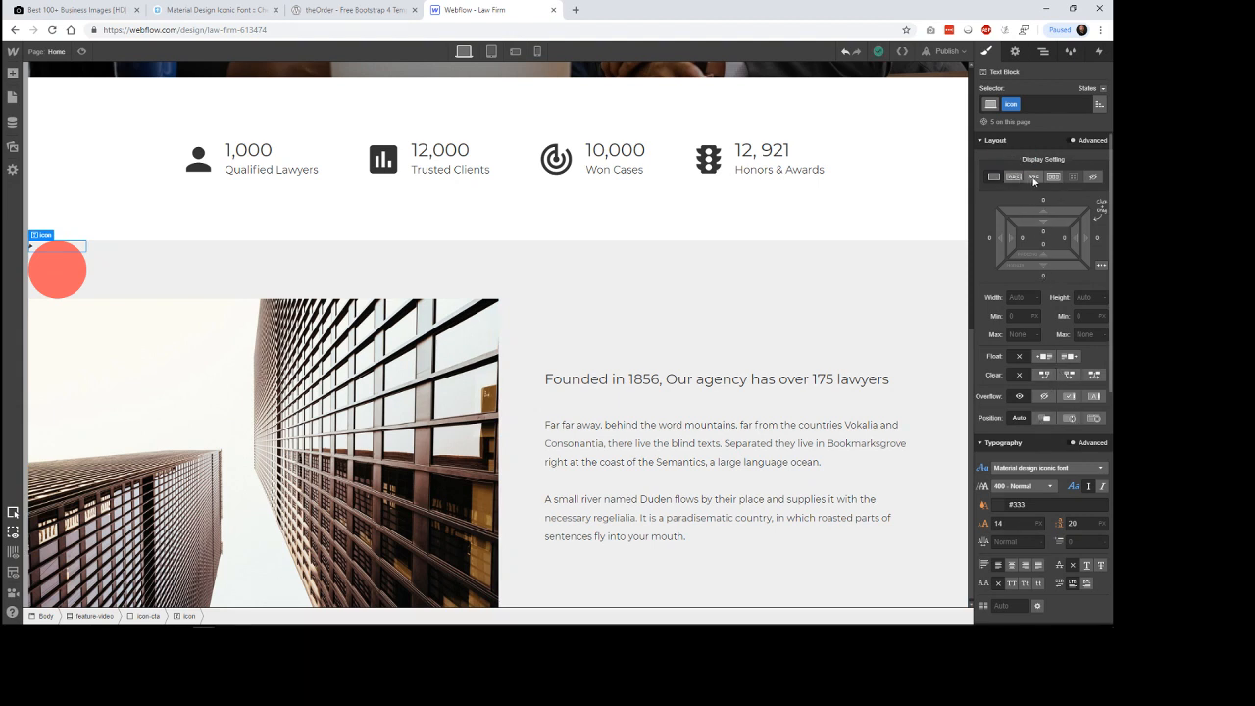
pyautogui.click(1034, 180)
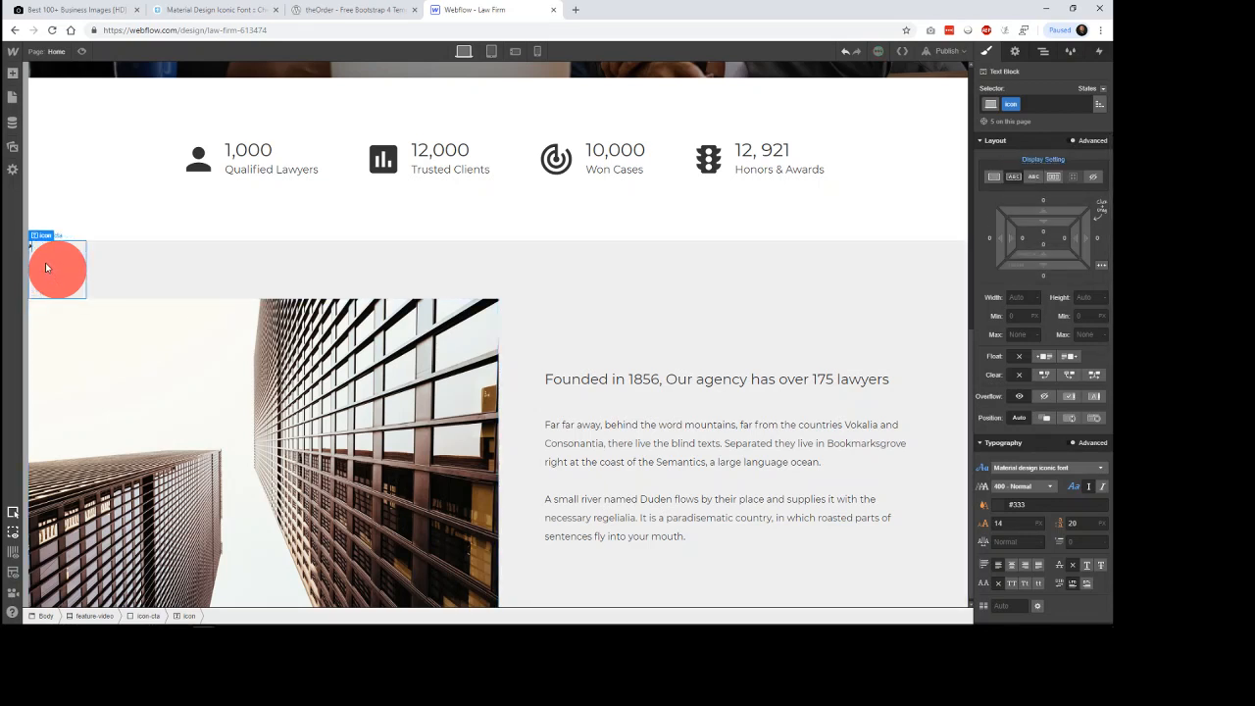
# Set the red play-button div block to a flex layout with its content centered in both directions.
pyautogui.click(71, 284)
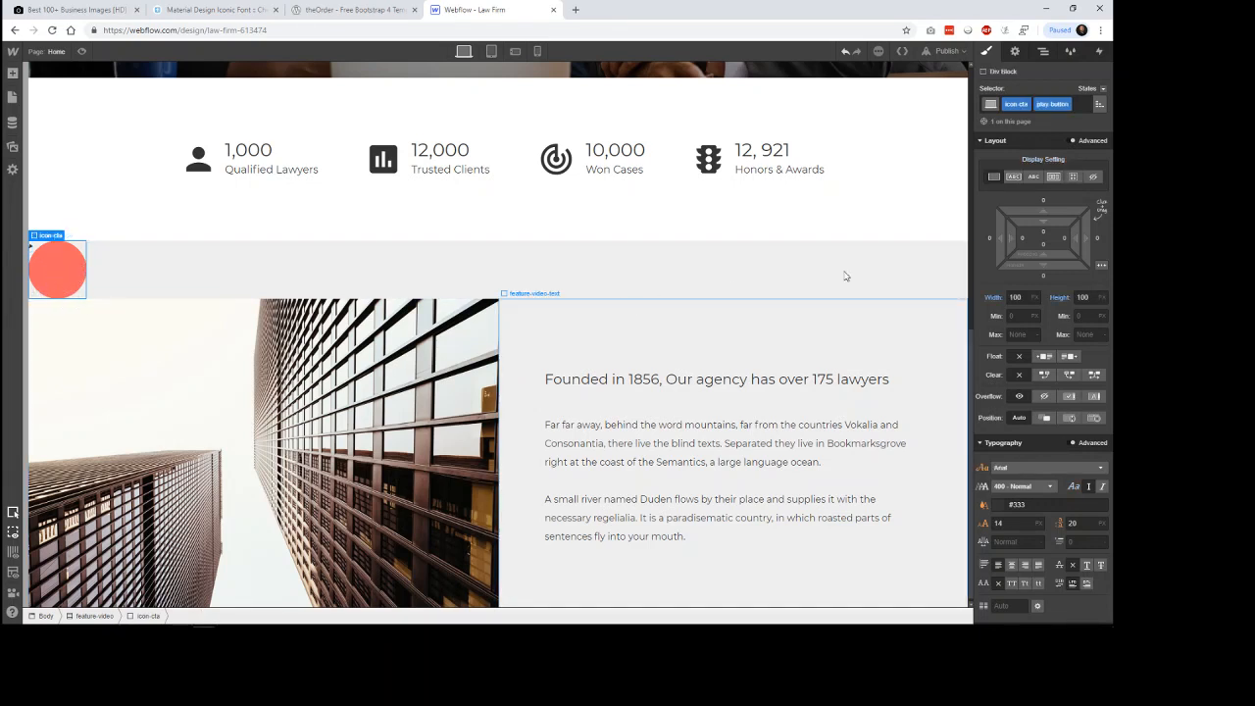
pyautogui.click(1054, 177)
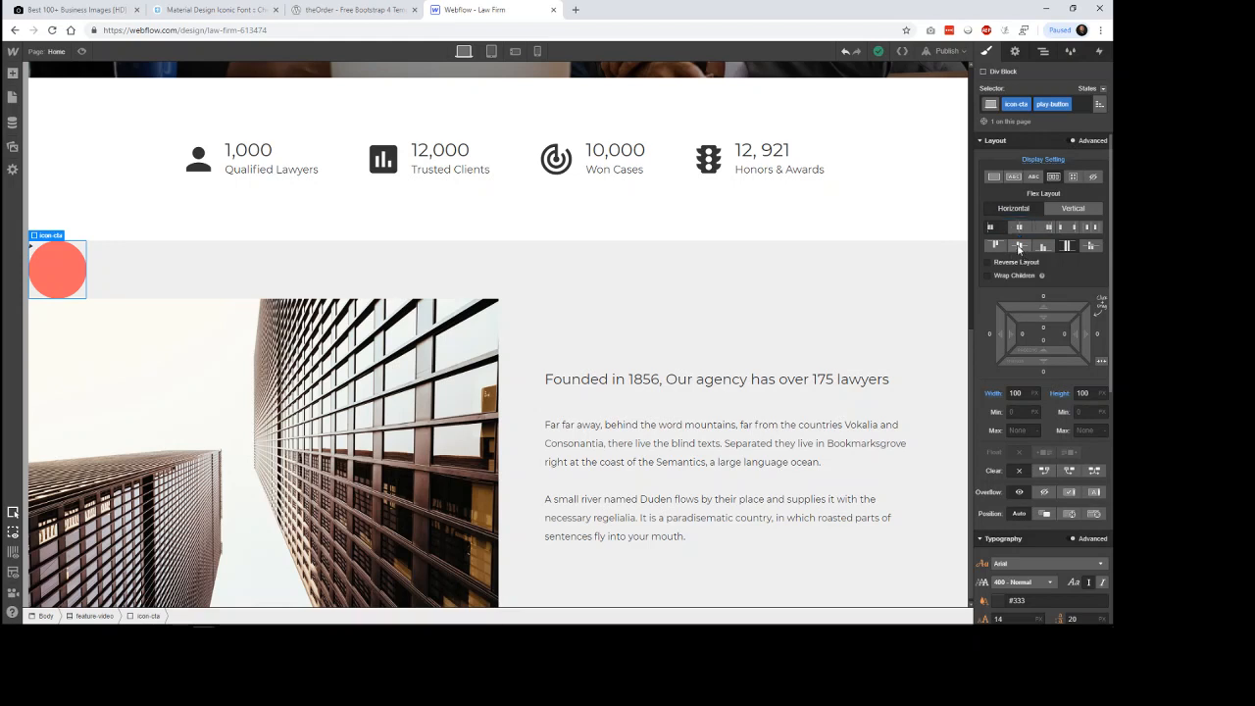
pyautogui.click(1019, 248)
pyautogui.click(1019, 229)
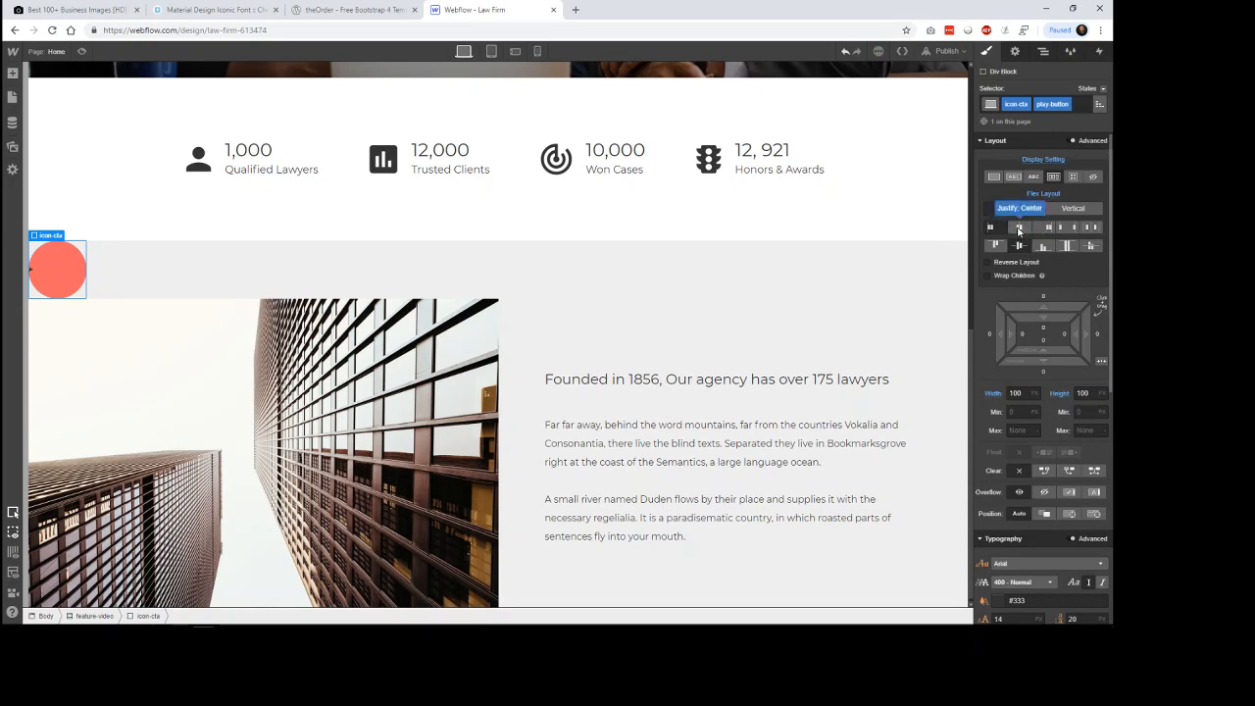
# Set the font size of the play icon's italic text to 32 px.
pyautogui.click(57, 274)
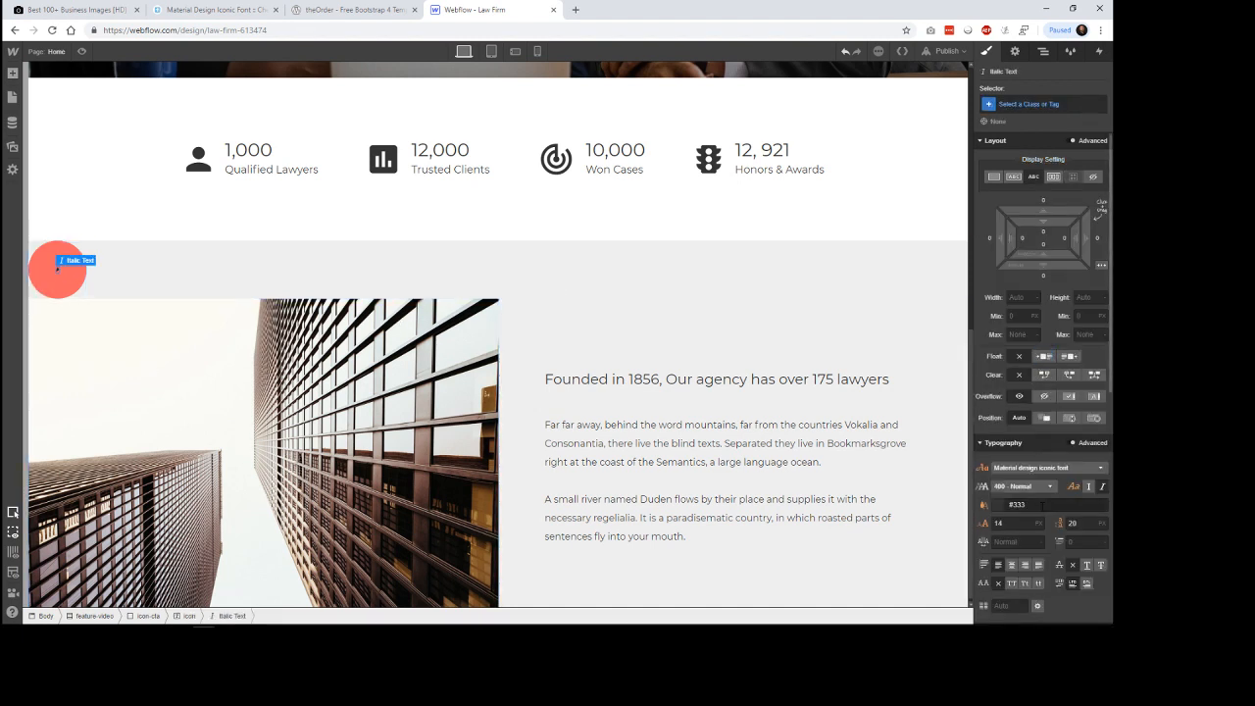
pyautogui.scroll(-3, 1035, 392)
pyautogui.click(1009, 291)
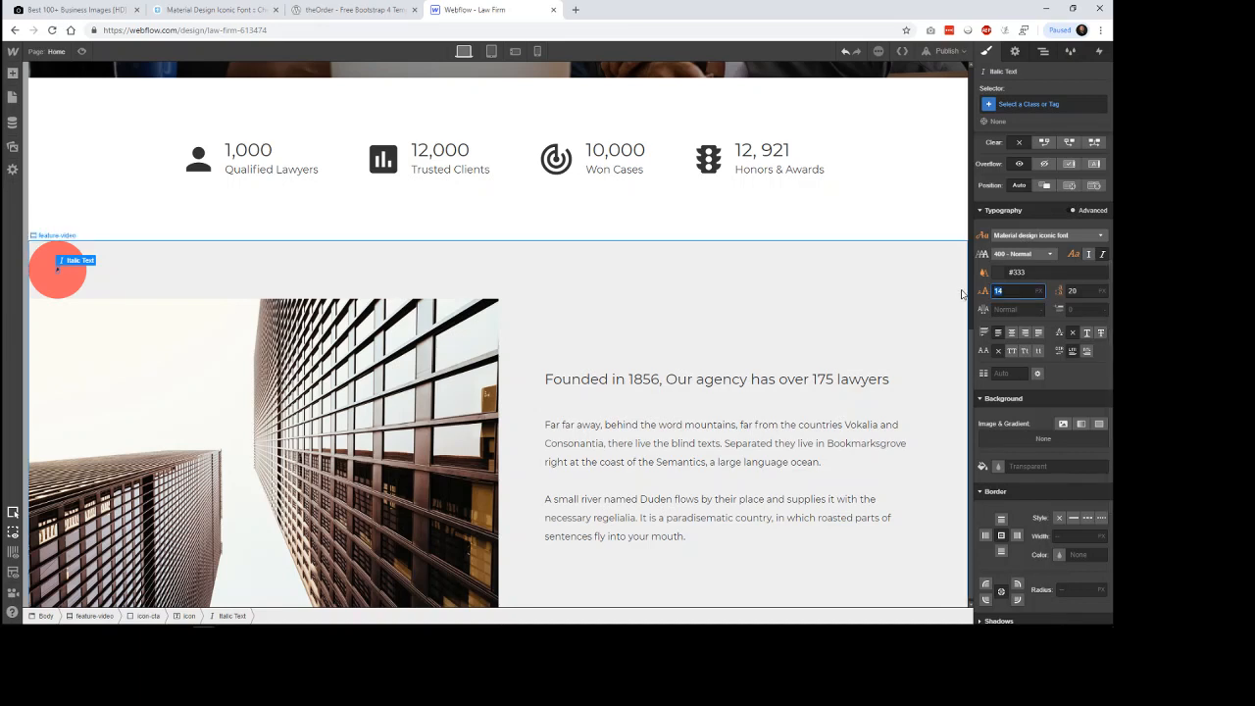
pyautogui.write('32')
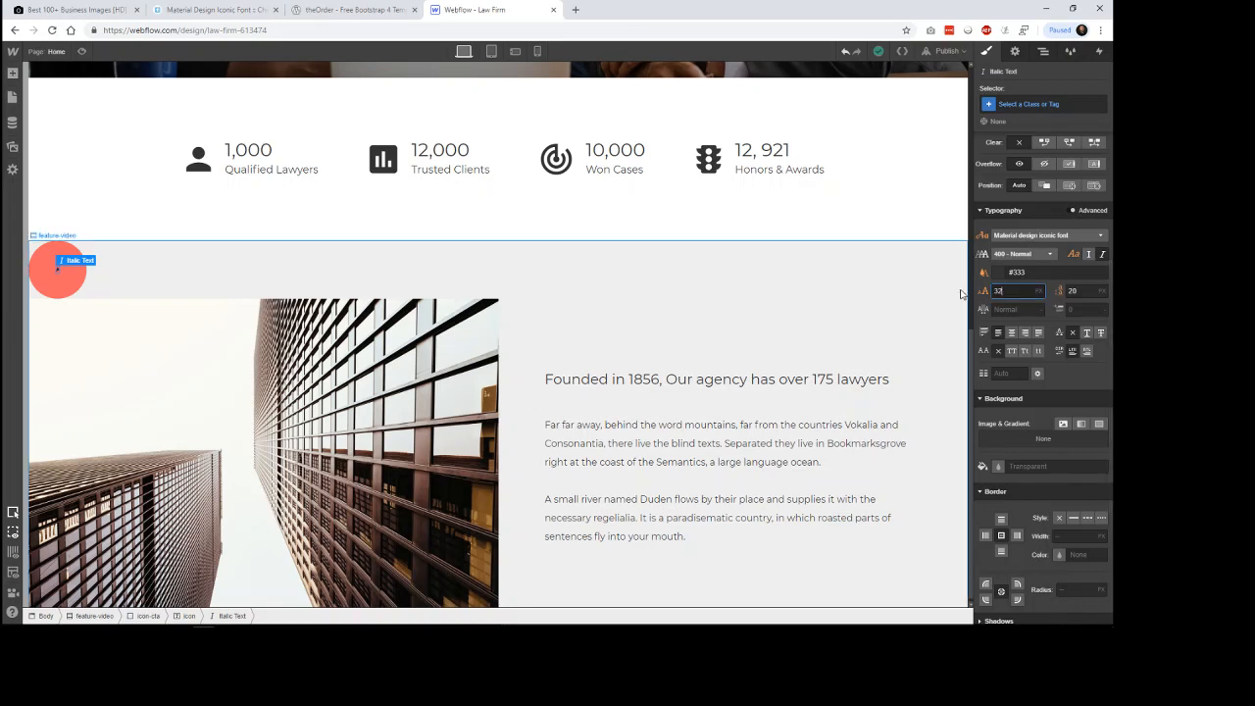
pyautogui.press('Return')
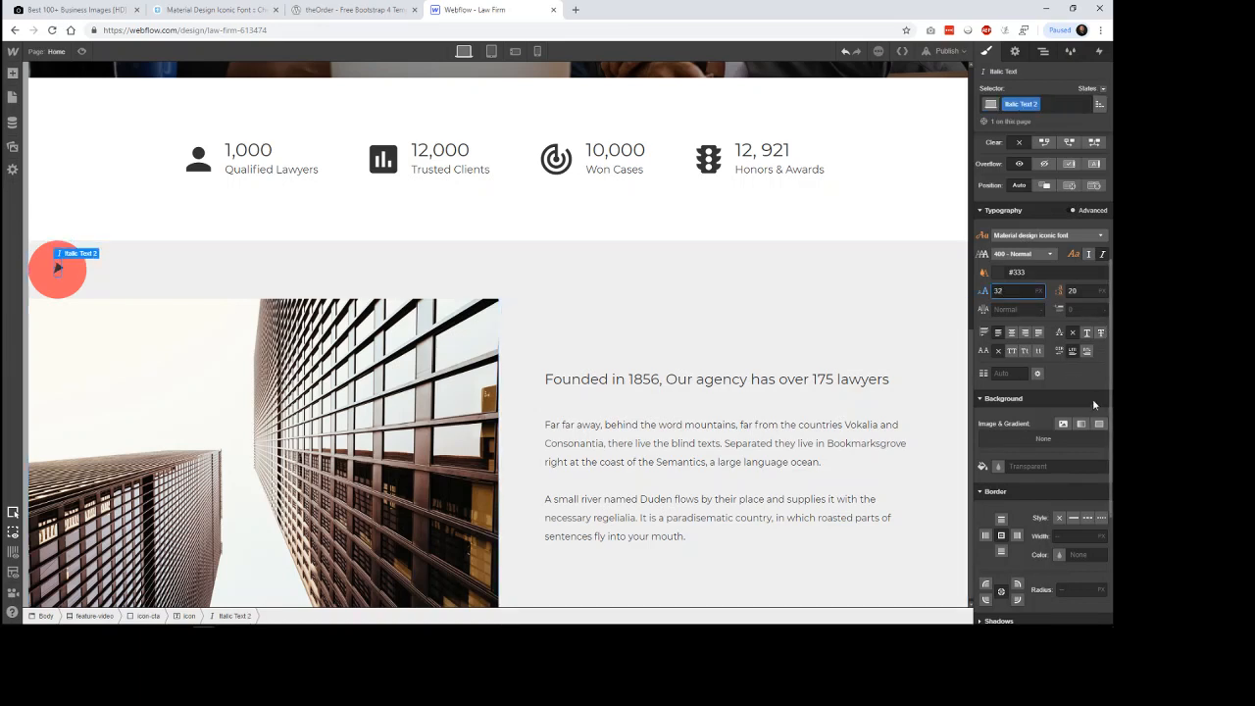
# Remove the italic style from the play icon and set its color to White Smoke.
pyautogui.click(1090, 255)
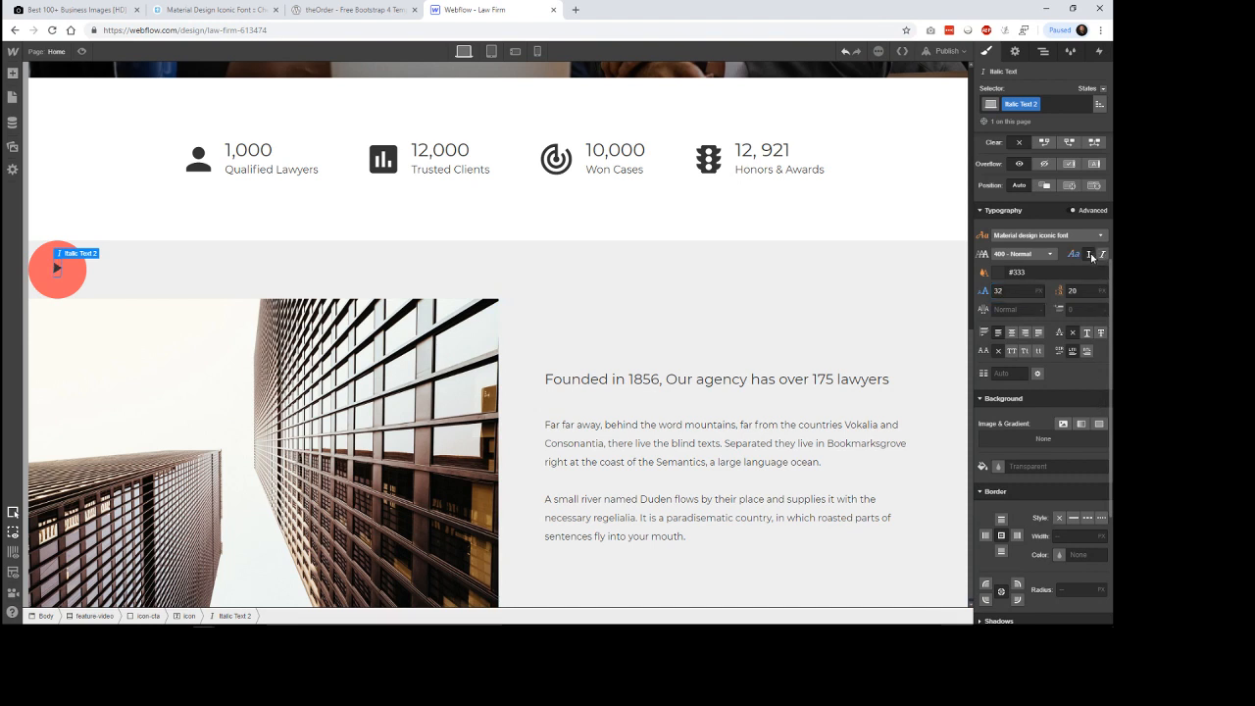
pyautogui.click(1015, 272)
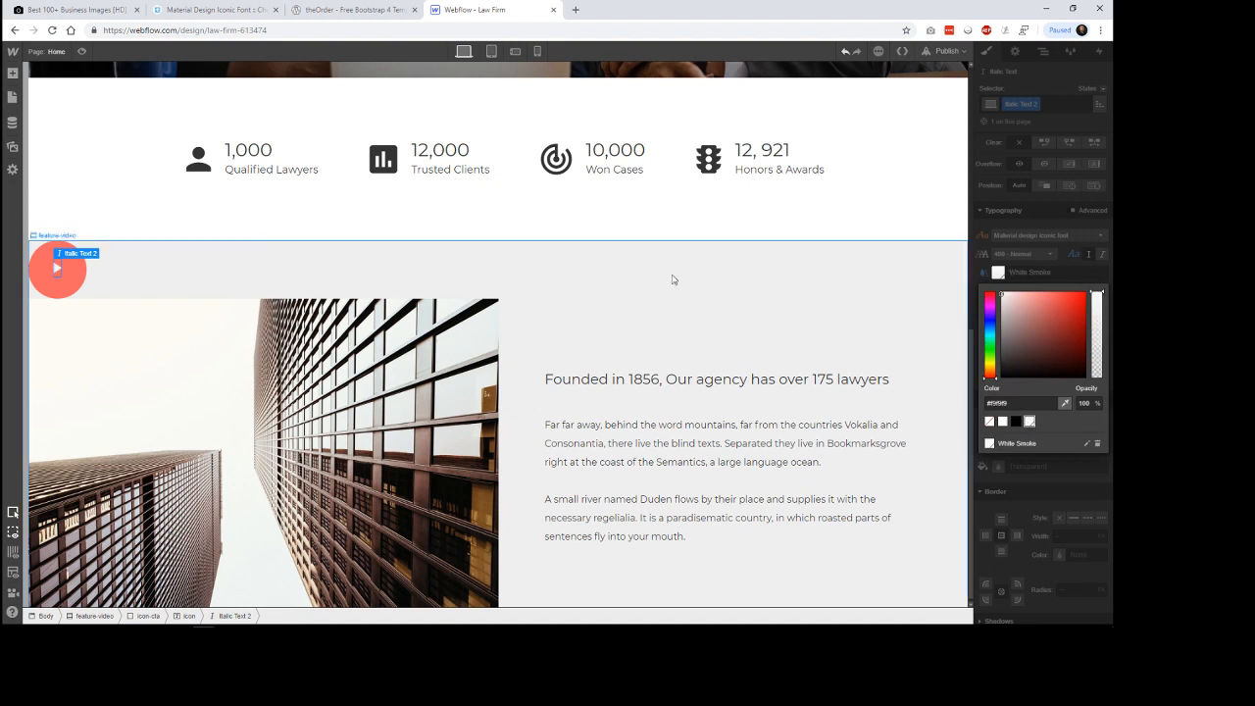
pyautogui.click(743, 218)
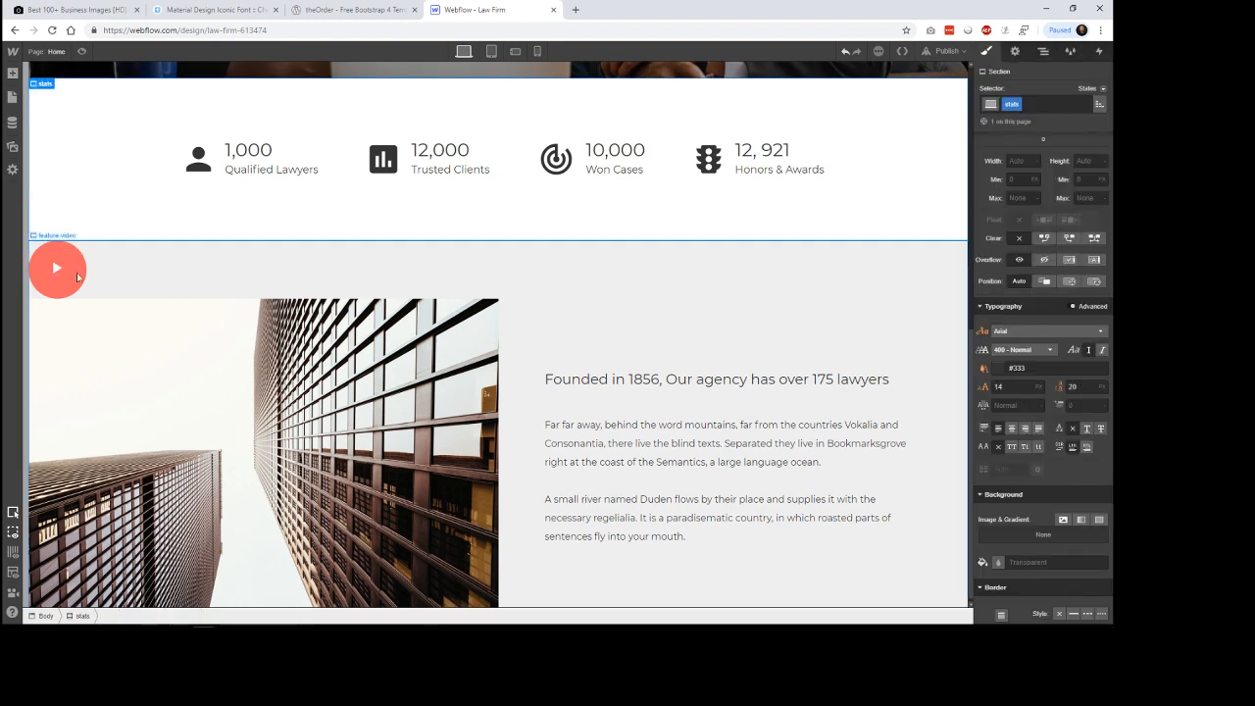
pyautogui.click(57, 268)
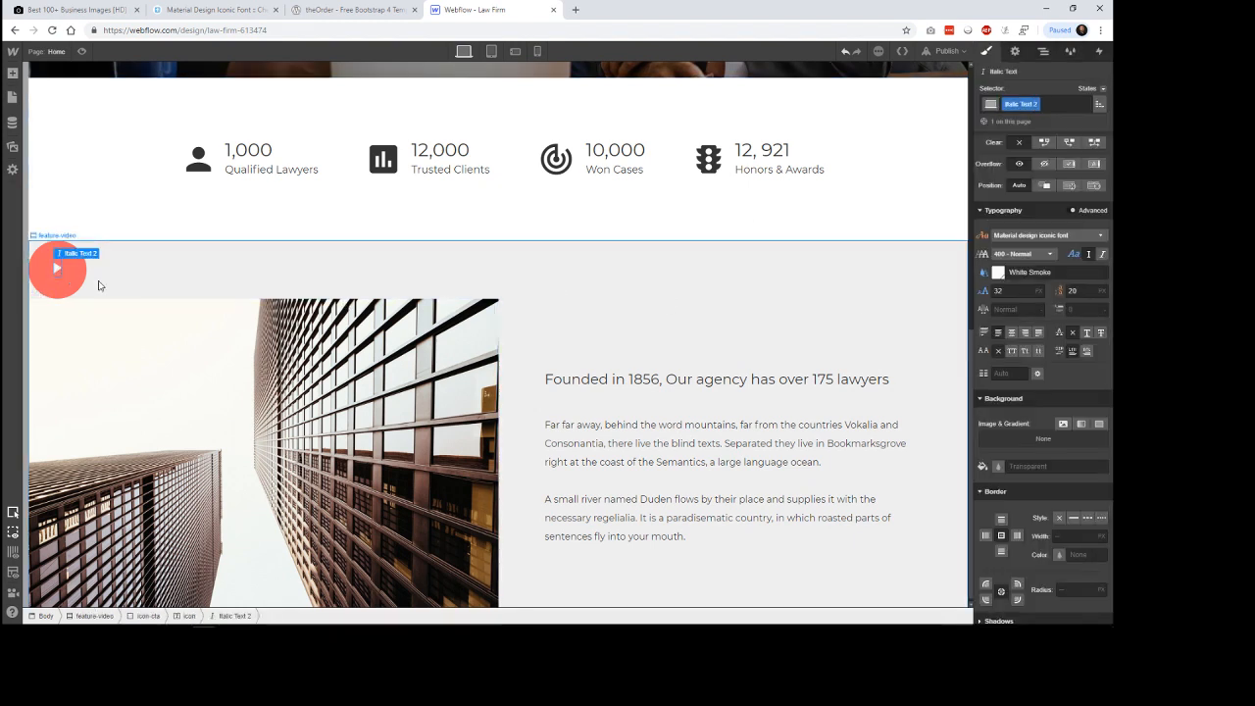
pyautogui.click(56, 283)
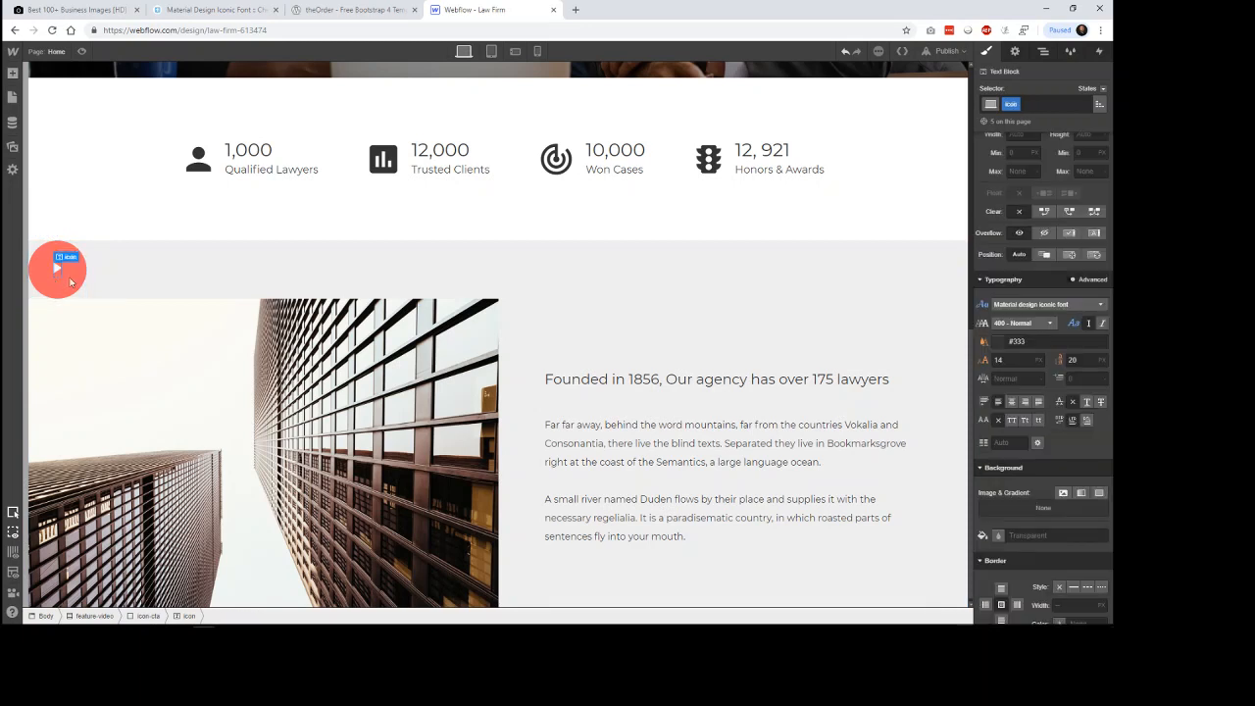
pyautogui.scroll(2, 1051, 307)
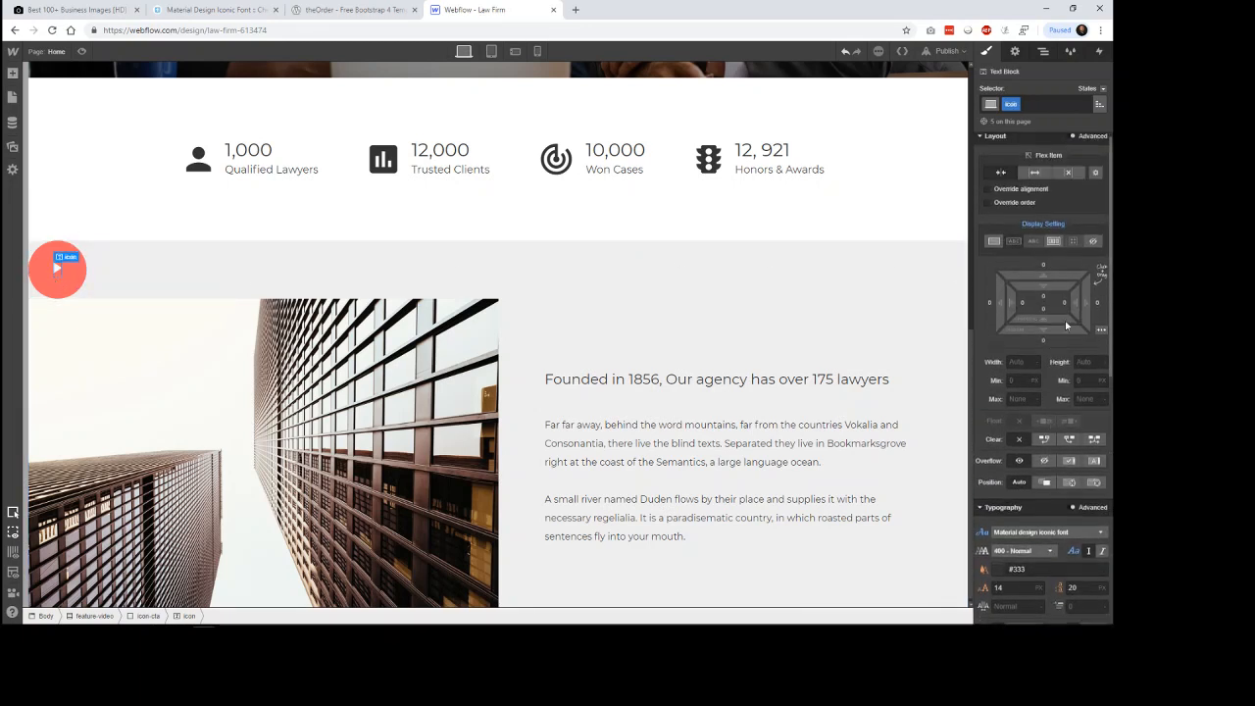
pyautogui.scroll(-3, 1073, 310)
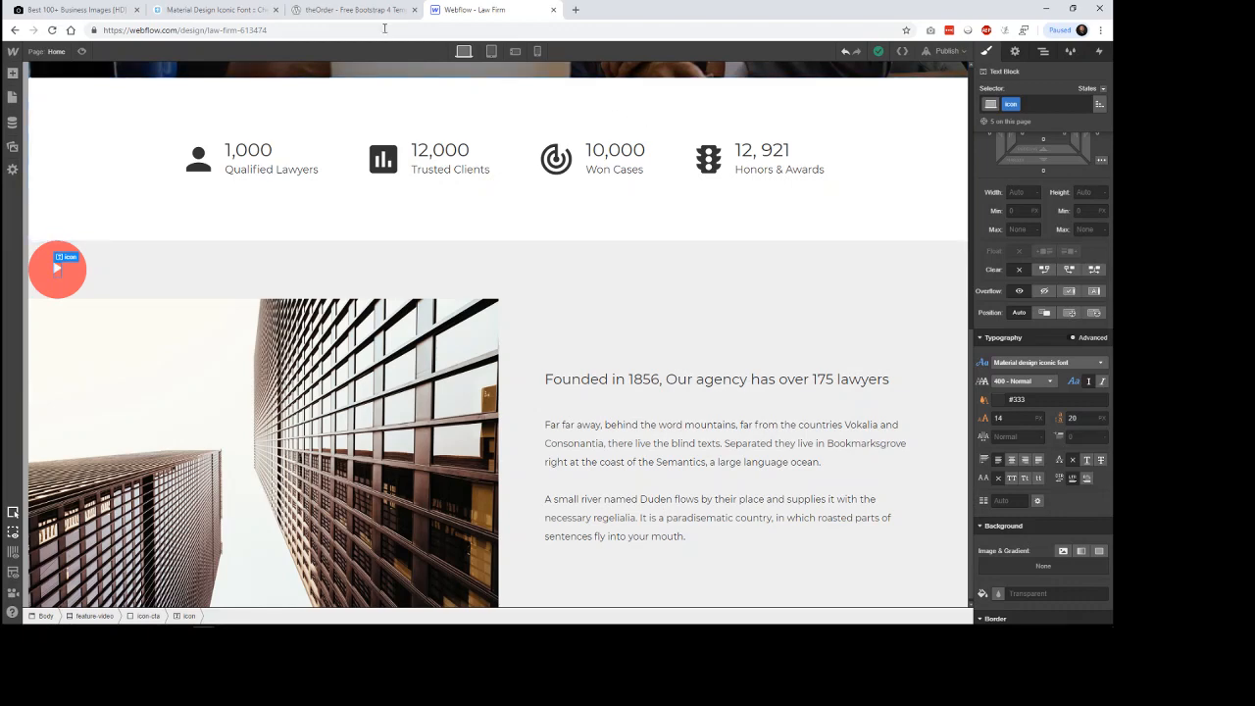
# Switch to the Material Design Iconic Font site's Examples page and copy the class names zmdi-home zmdi-hc-fw from the Fixed Width Icons code.
pyautogui.click(325, 9)
pyautogui.click(218, 9)
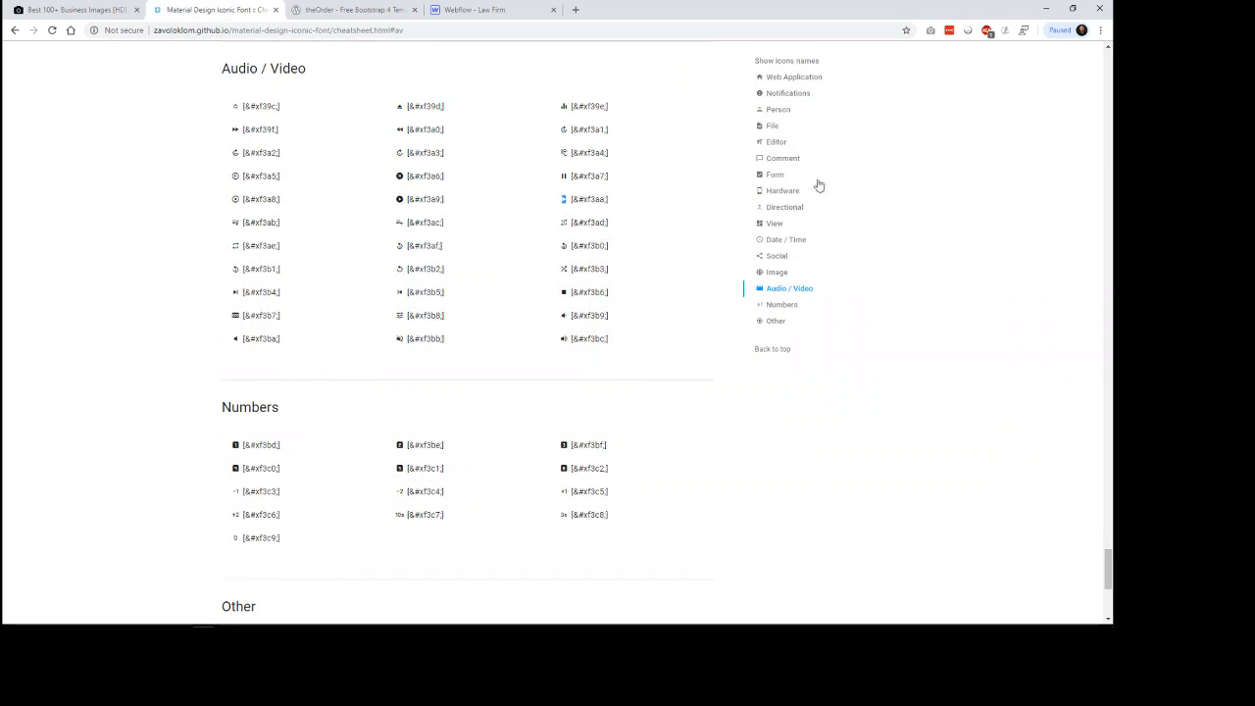
pyautogui.moveTo(1112, 565); pyautogui.dragTo(1111, 61)
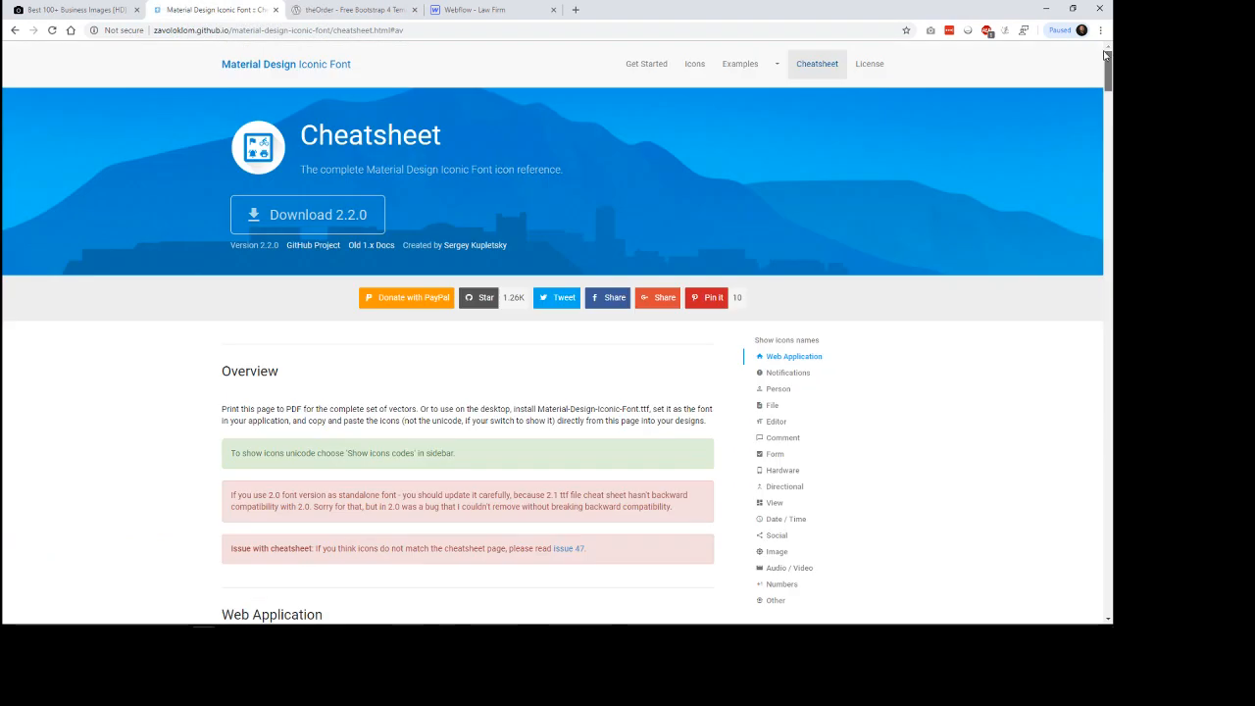
pyautogui.click(740, 64)
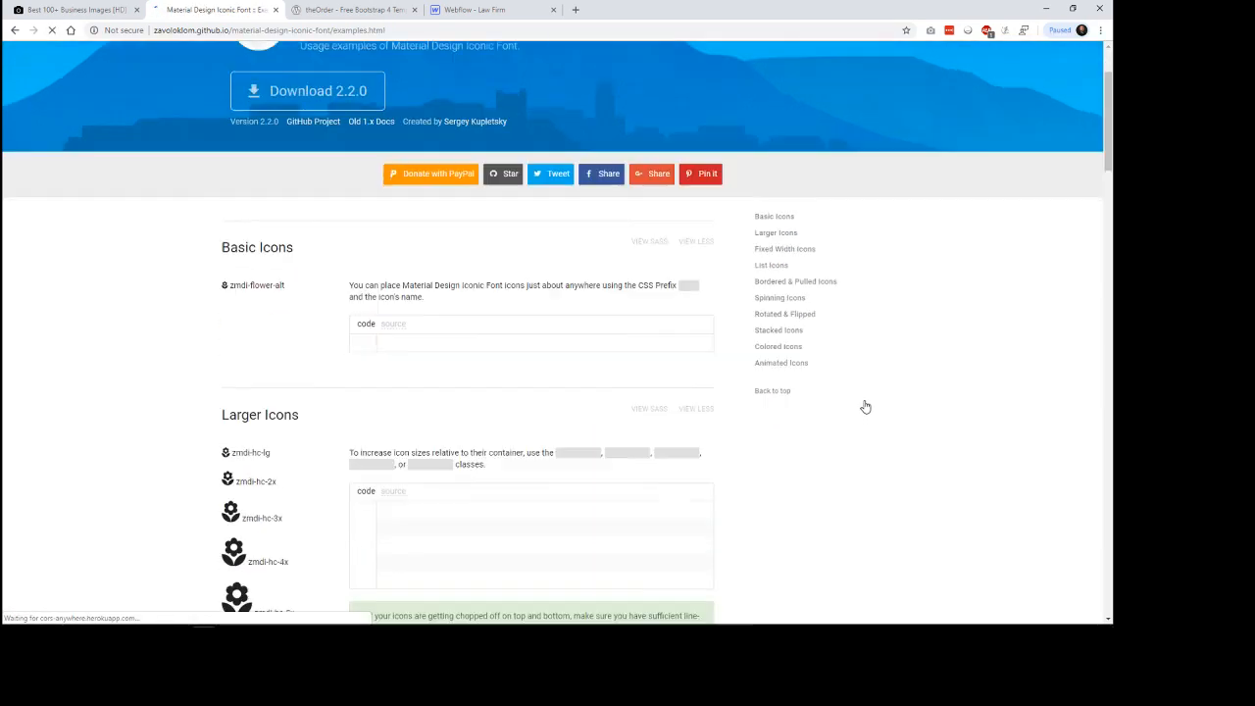
pyautogui.scroll(-5, 859, 397)
pyautogui.scroll(-2, 859, 397)
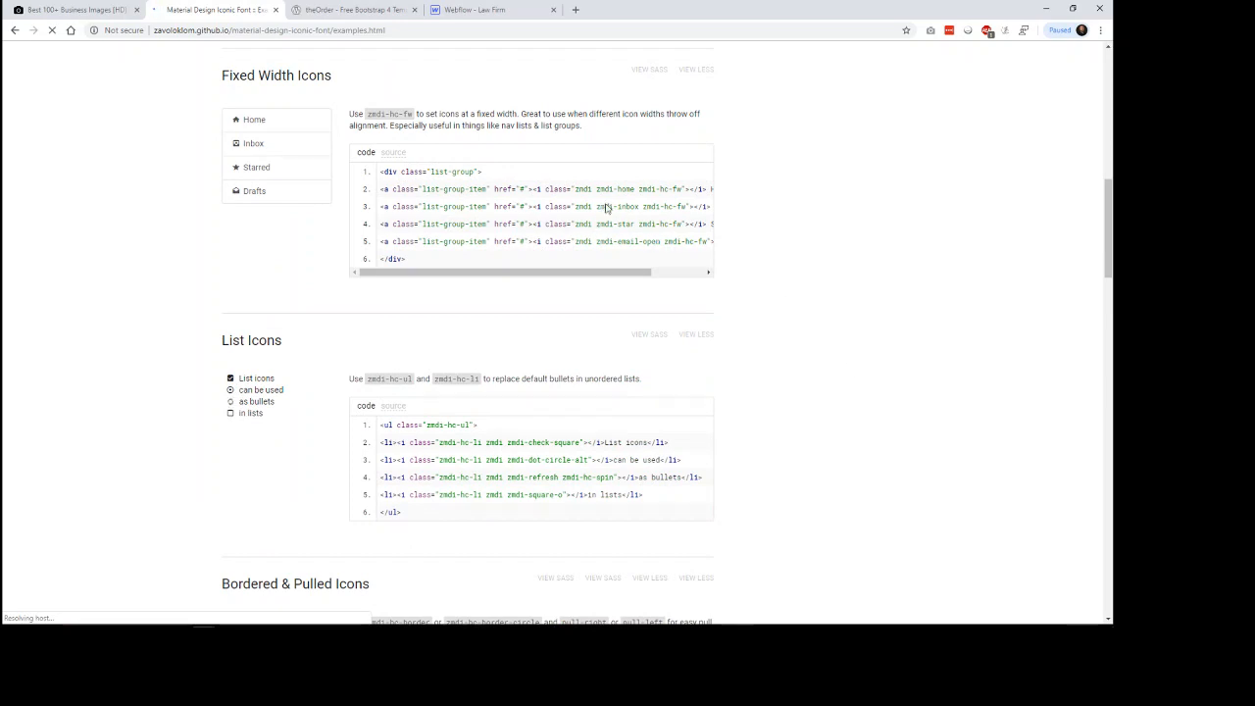
pyautogui.moveTo(598, 190); pyautogui.dragTo(682, 189)
pyautogui.hotkey('ctrl', 'c')
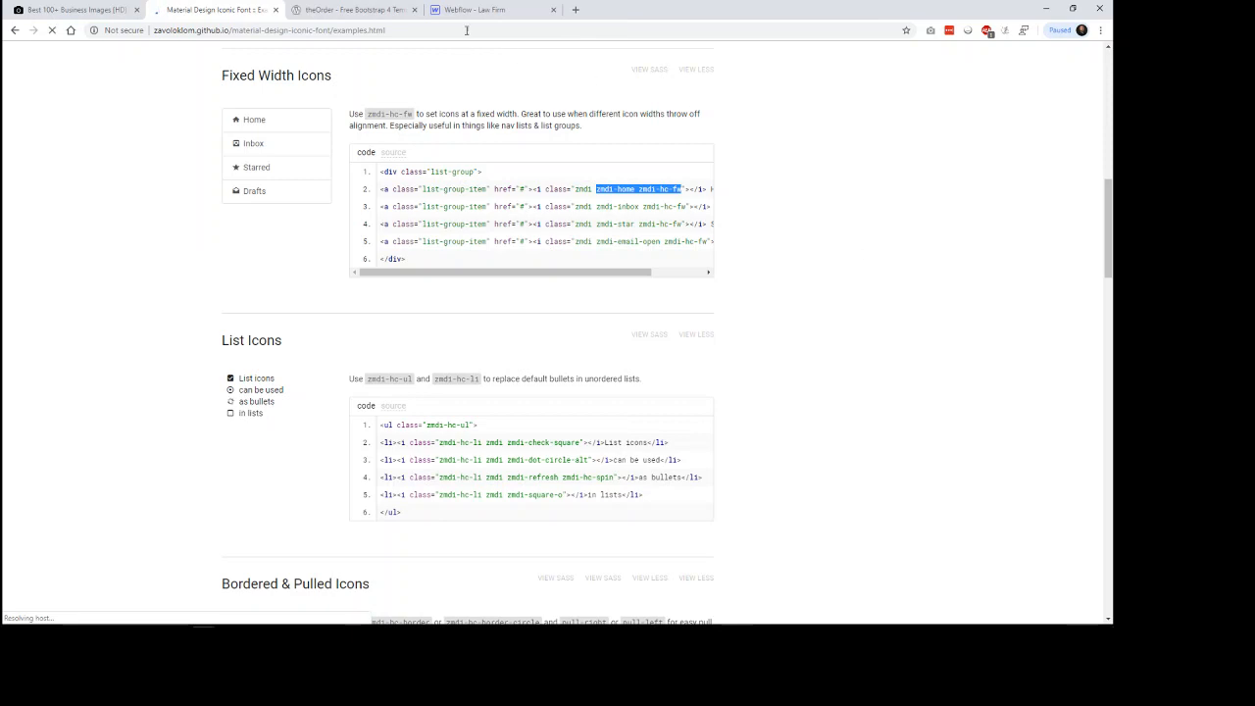
# Return to Webflow and add the combo class zmdi-hc-fw to the play icon's italic text, using only that part of the copied class names.
pyautogui.click(476, 10)
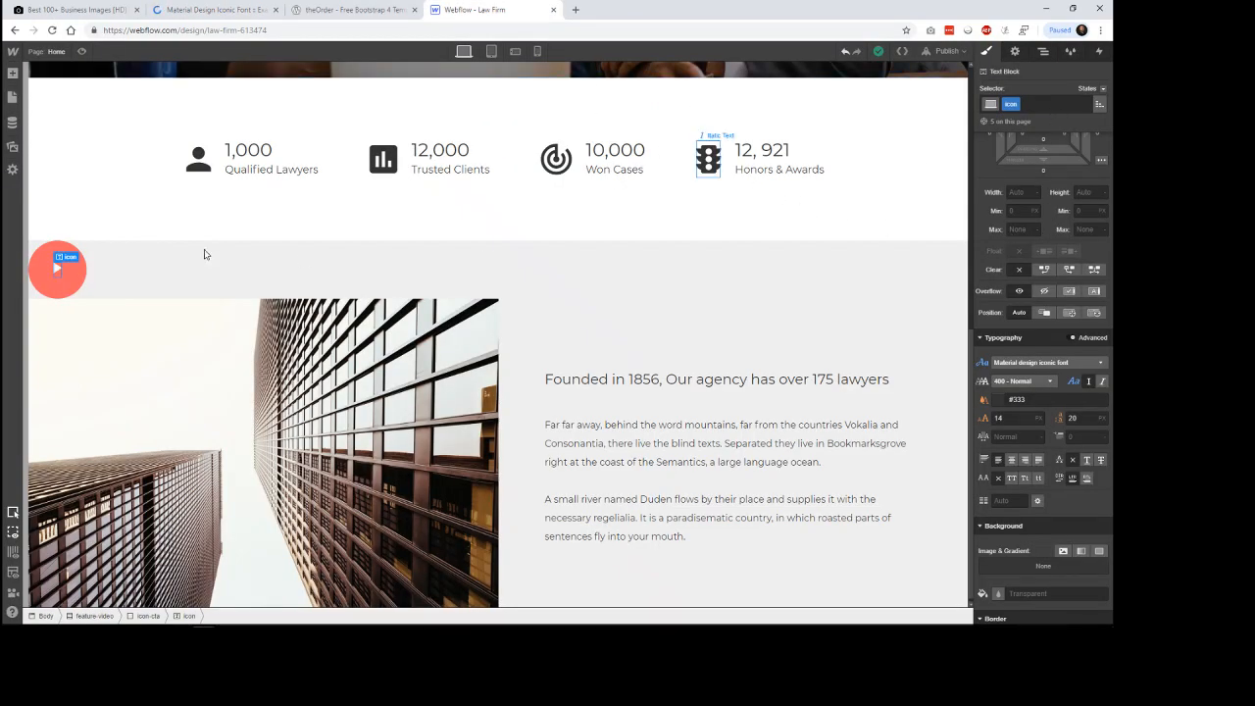
pyautogui.click(61, 269)
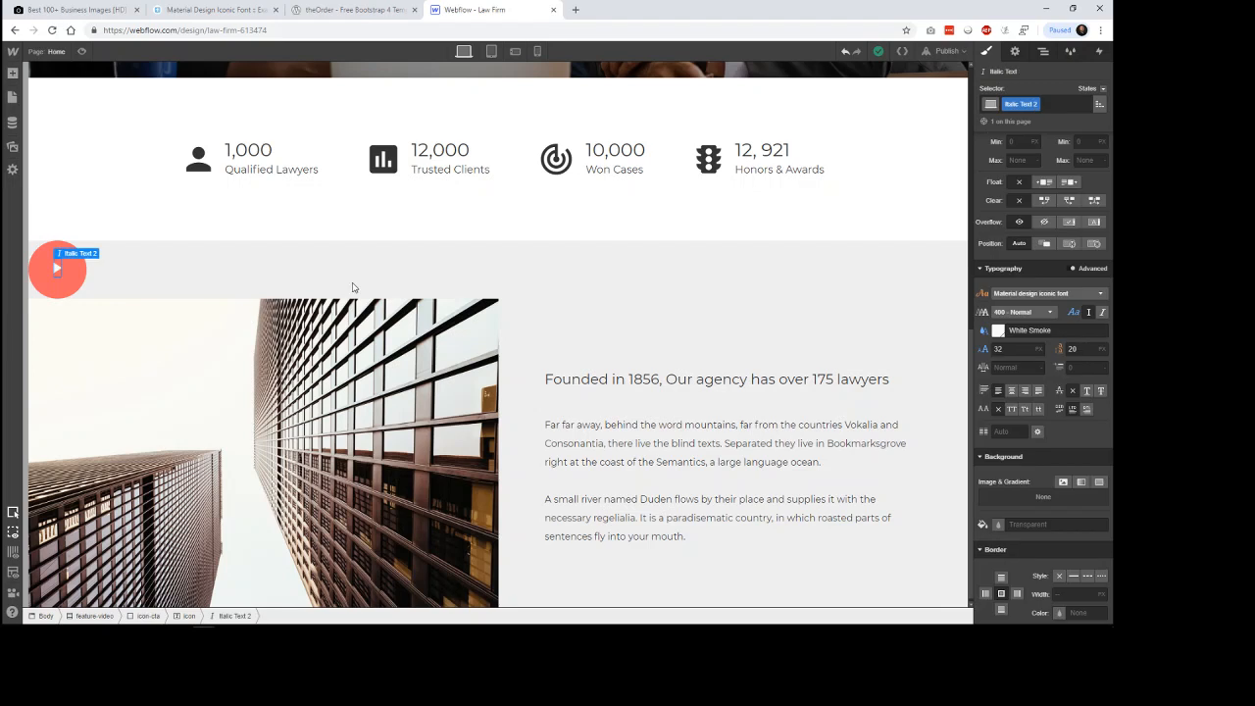
pyautogui.click(1065, 104)
pyautogui.hotkey('ctrl', 'v')
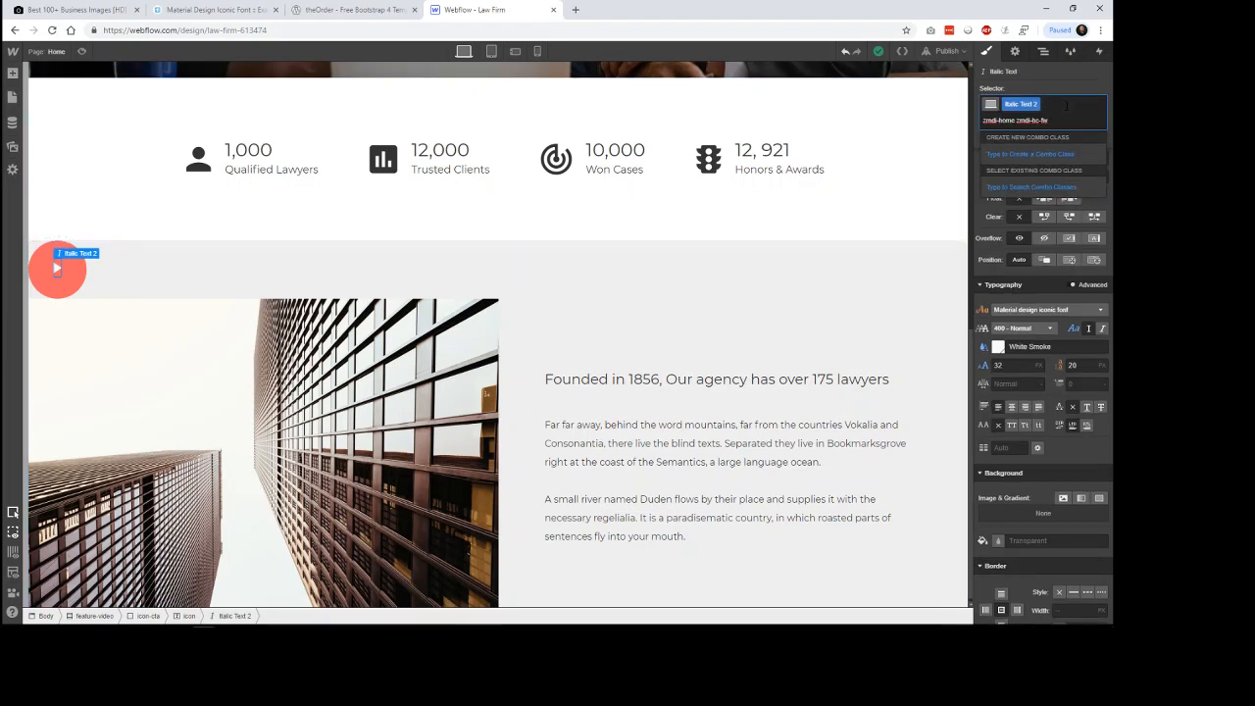
pyautogui.press('Home')
pyautogui.press('Right')
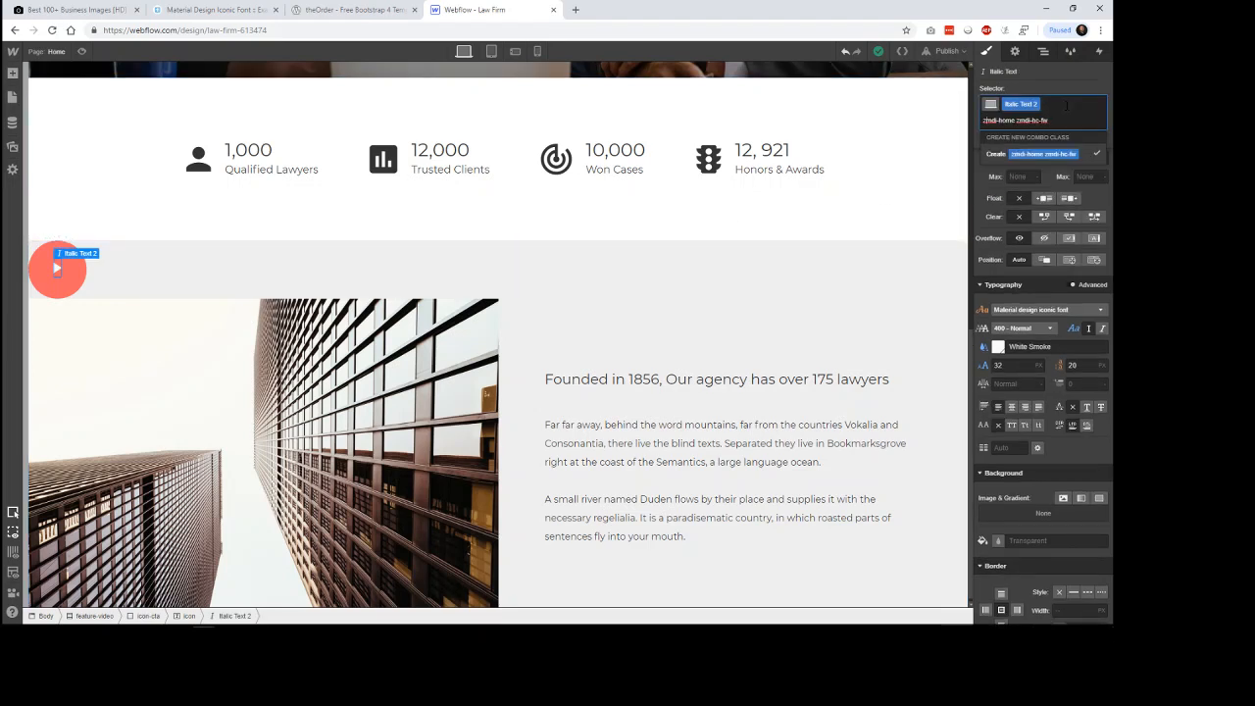
pyautogui.click(1070, 82)
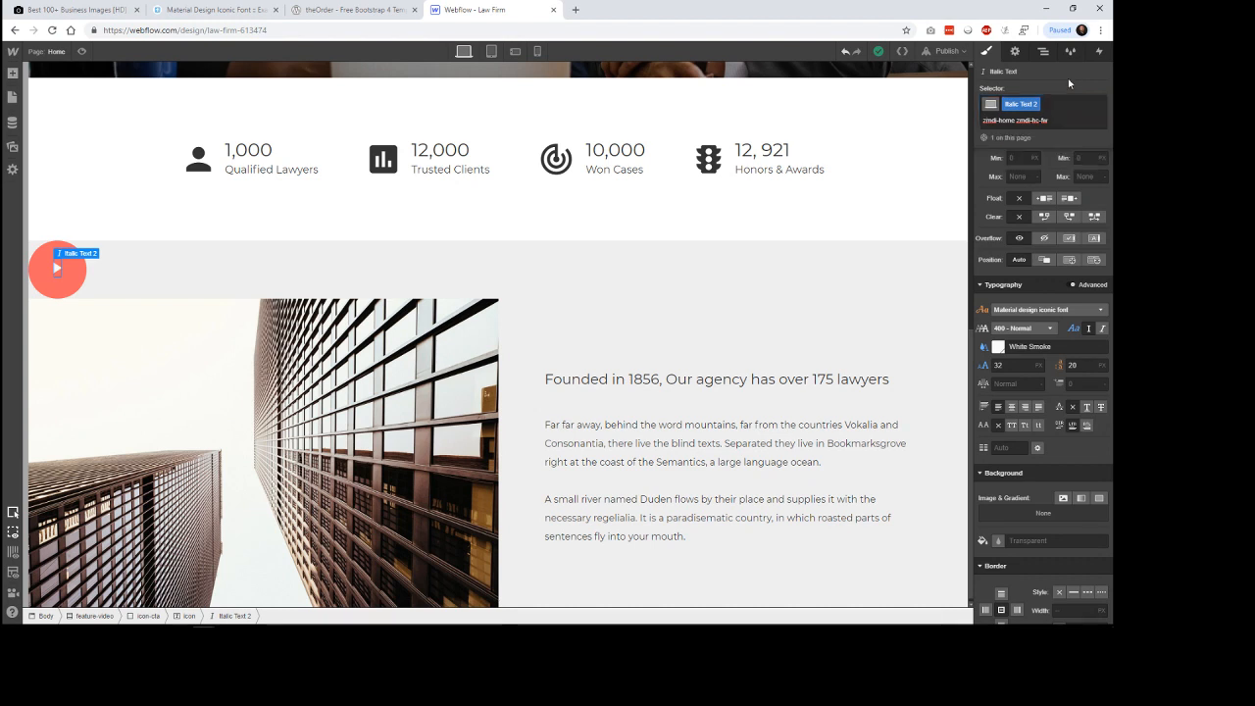
pyautogui.click(1055, 105)
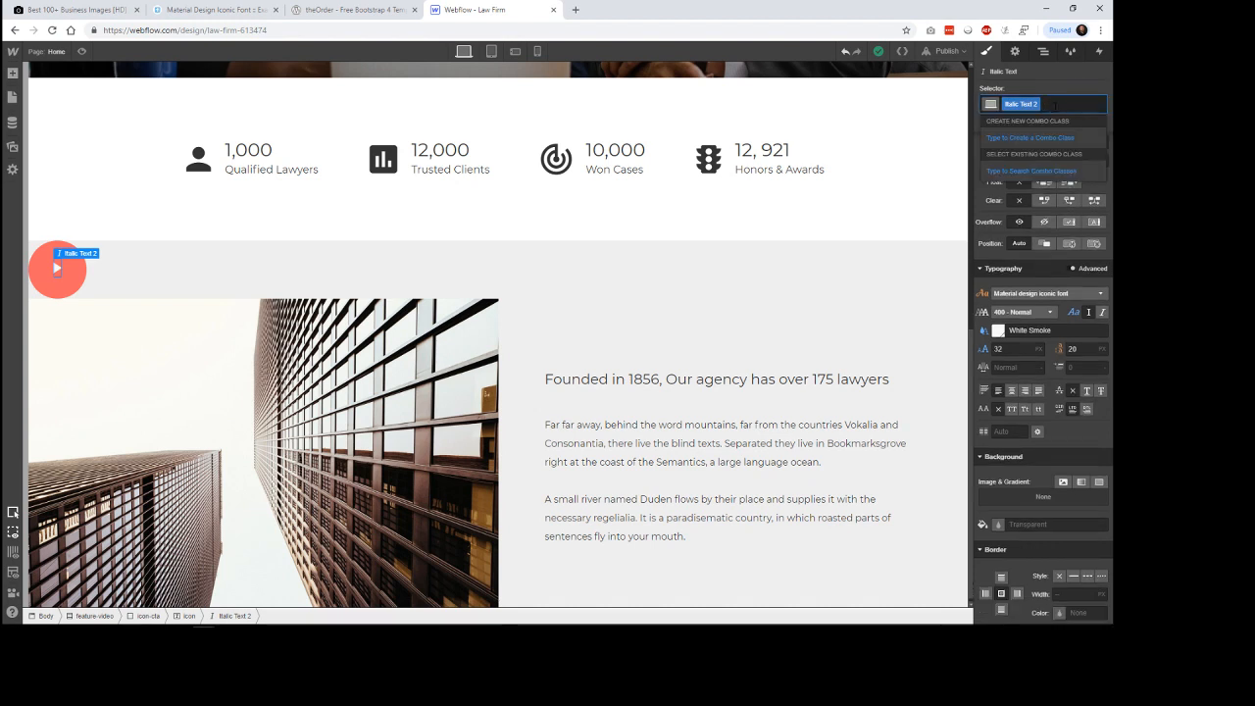
pyautogui.hotkey('ctrl', 'v')
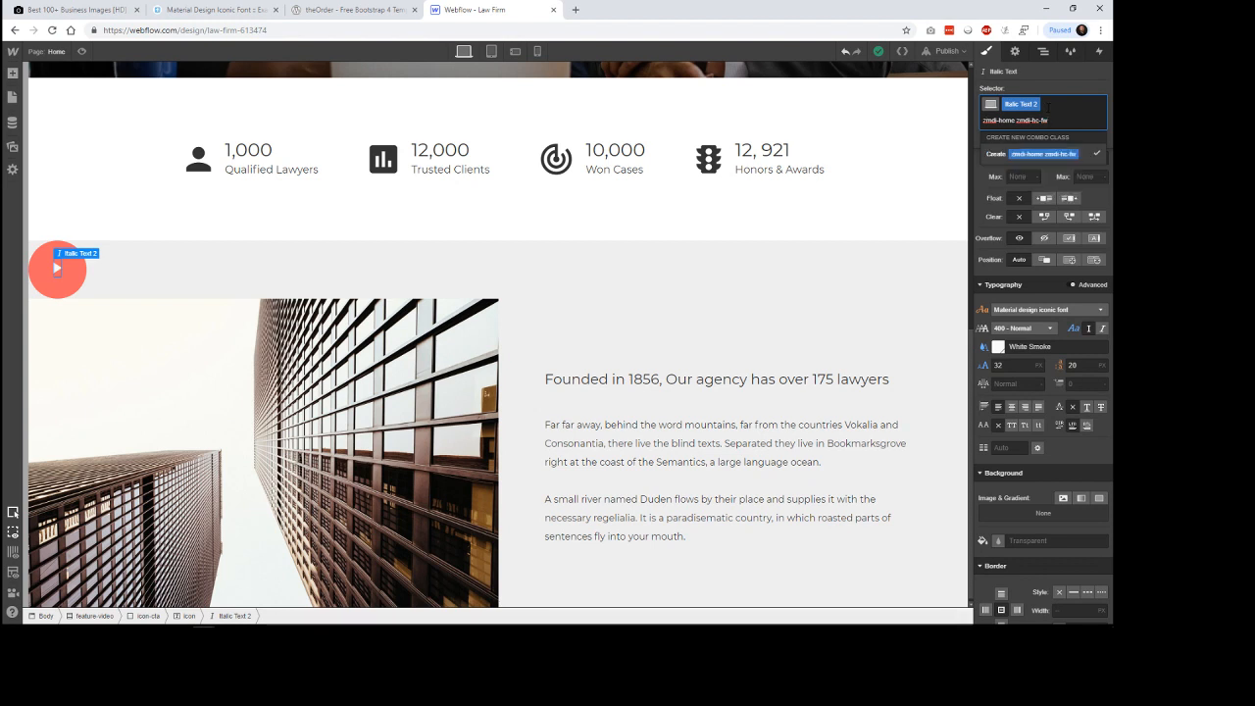
pyautogui.doubleClick(1008, 119)
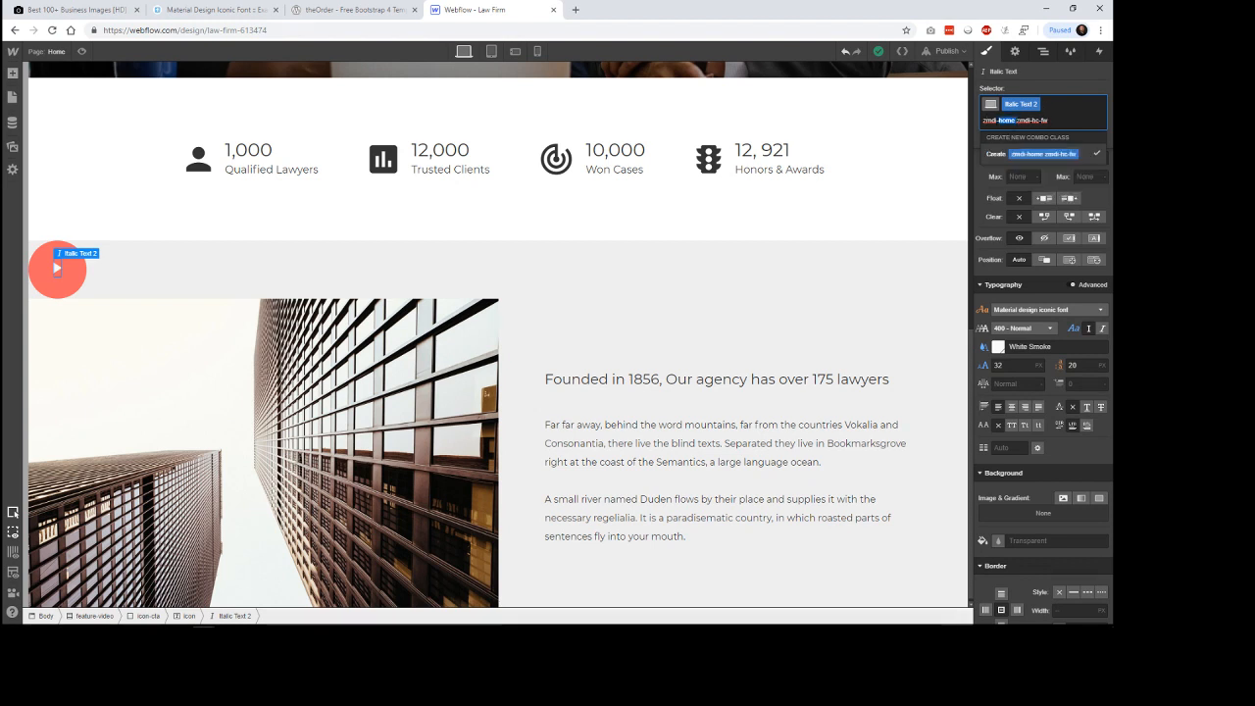
pyautogui.press('BackSpace')
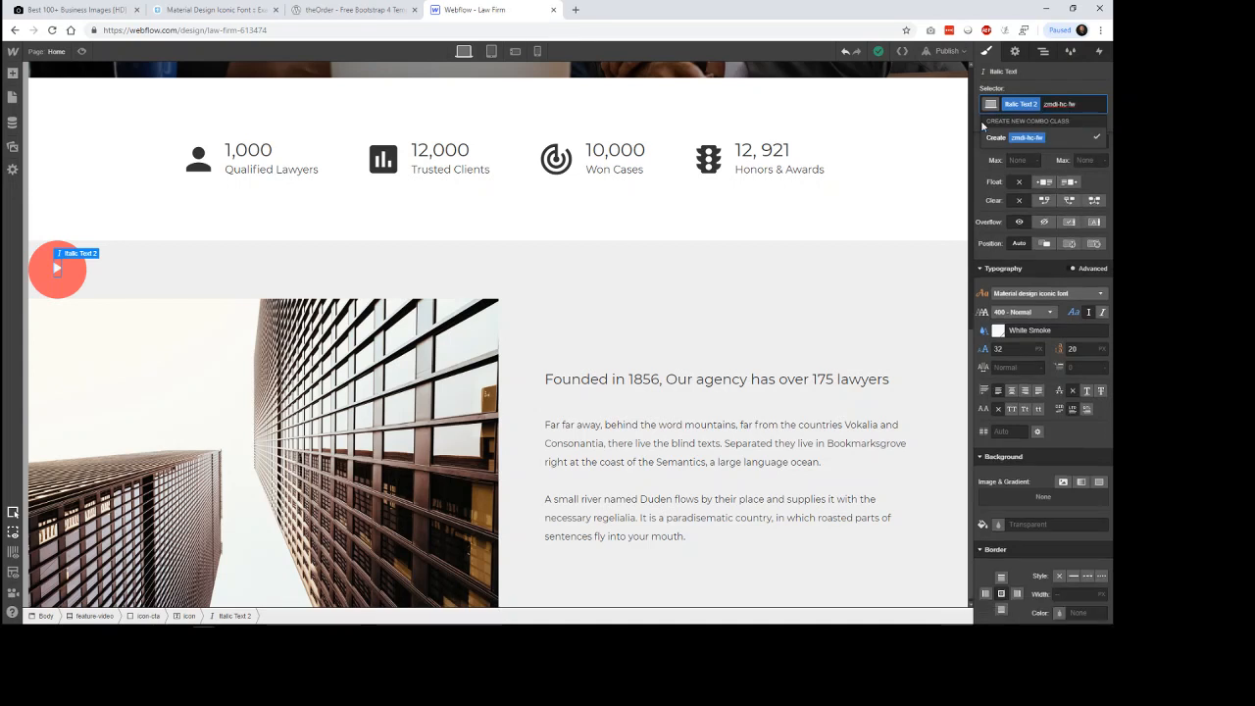
pyautogui.press('Return')
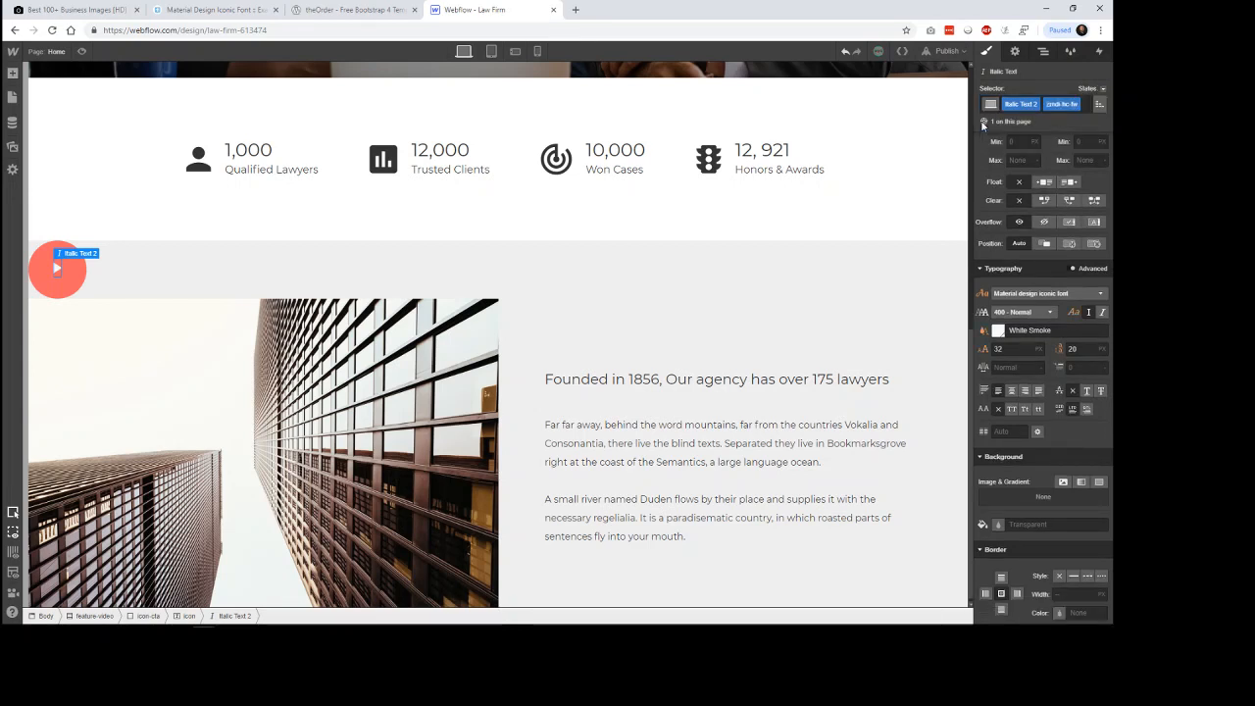
# Select the icon text block inside the icon-cta div and add the combo class zmdi-hc-fw from the copied class names.
pyautogui.click(56, 280)
pyautogui.click(56, 276)
pyautogui.click(1042, 51)
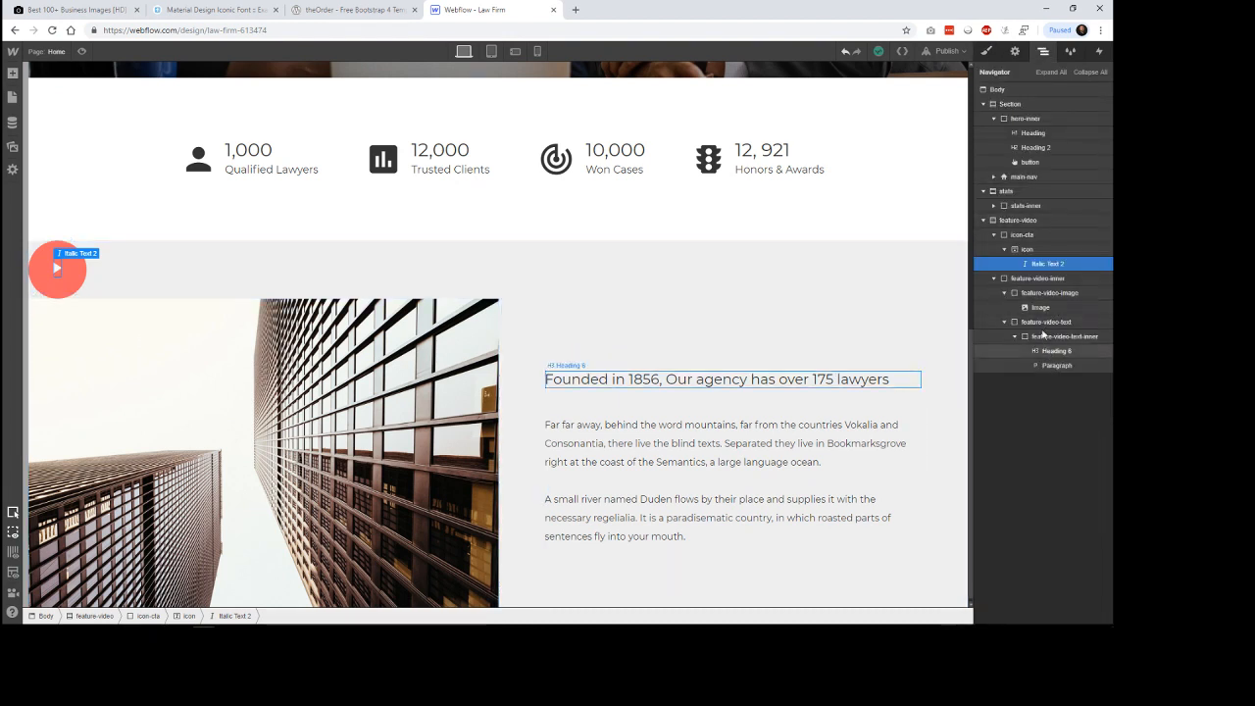
pyautogui.click(1029, 249)
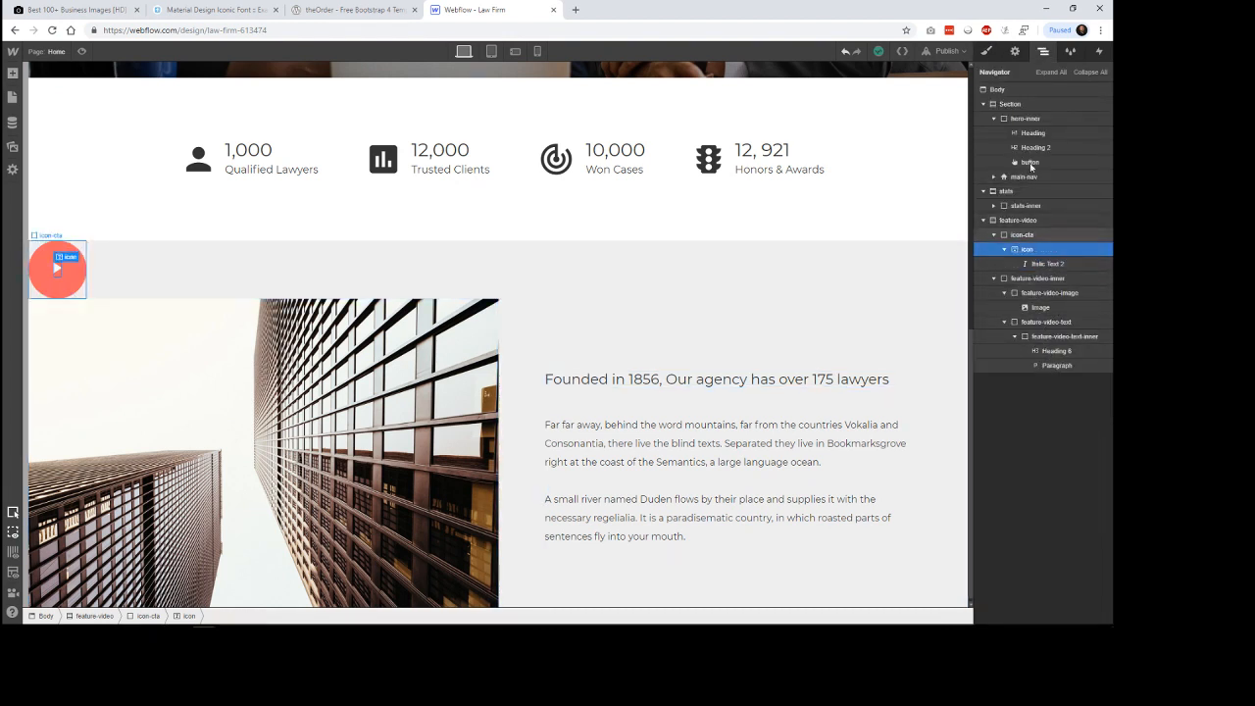
pyautogui.click(986, 51)
pyautogui.click(1044, 103)
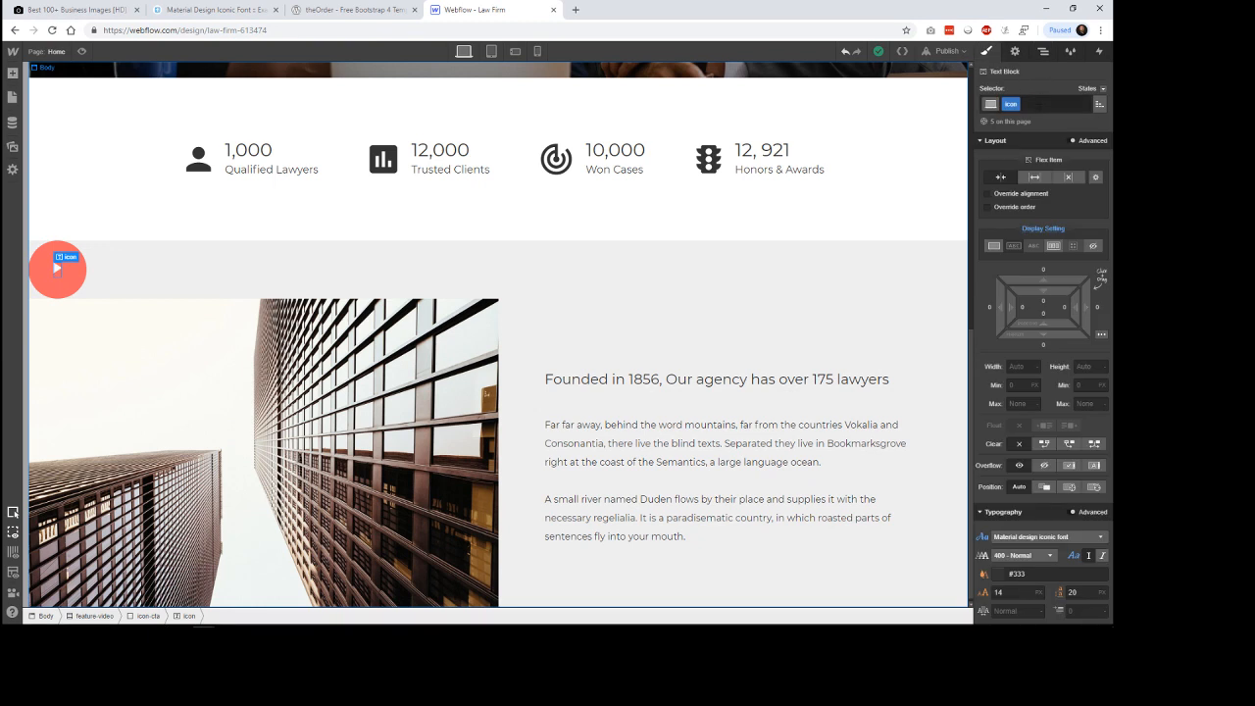
pyautogui.hotkey('ctrl', 'v')
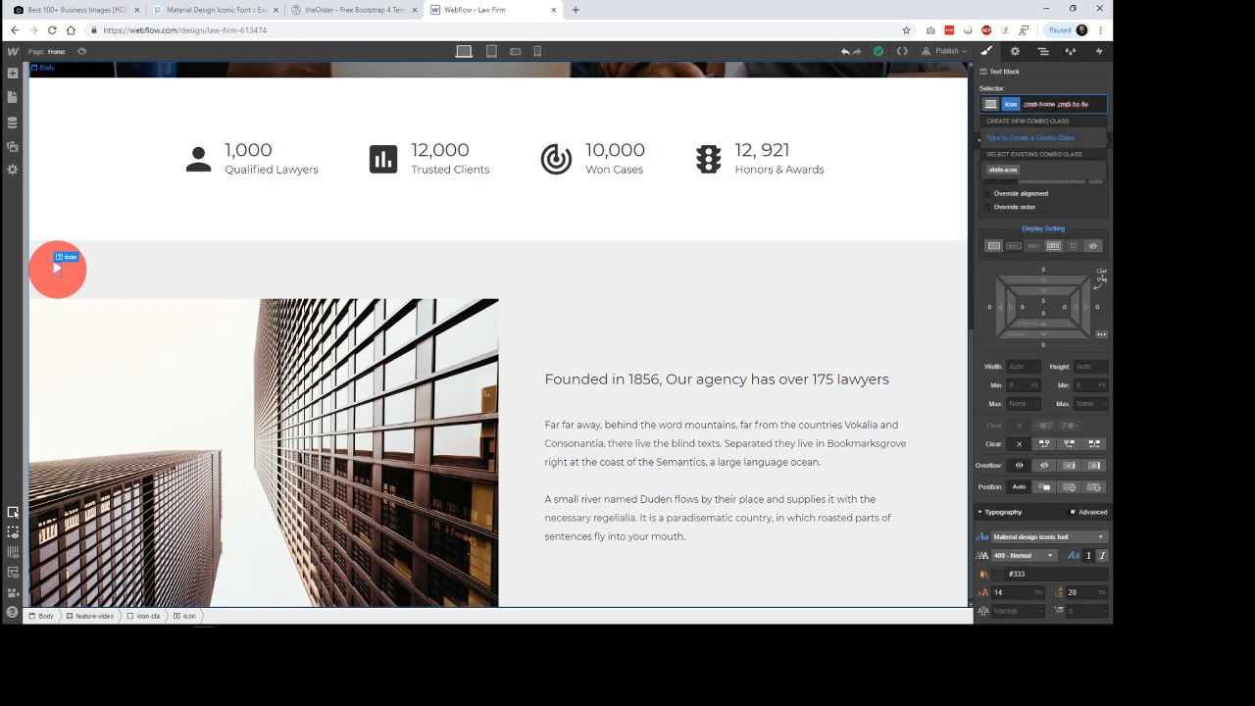
pyautogui.hotkey('shift', 'Home')
pyautogui.press('BackSpace')
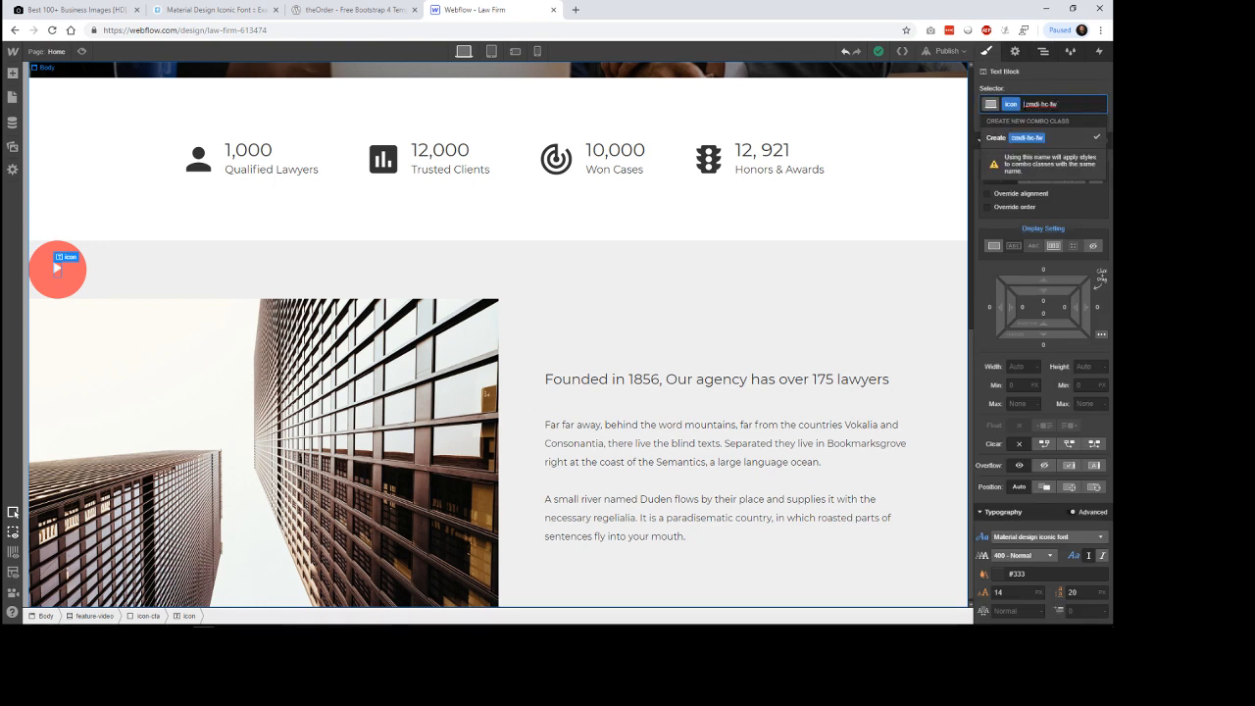
pyautogui.click(1029, 139)
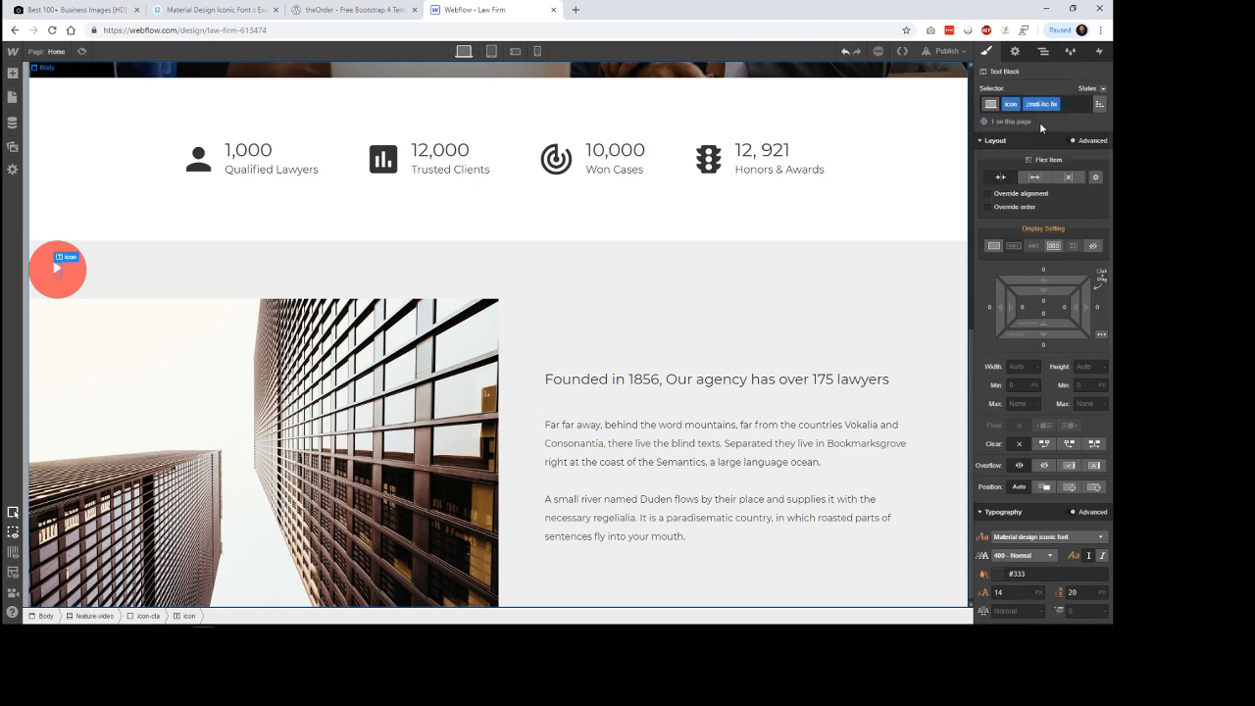
# Set the line height of the play icon's italic text inside the icon-cta div to 32 px.
pyautogui.click(258, 220)
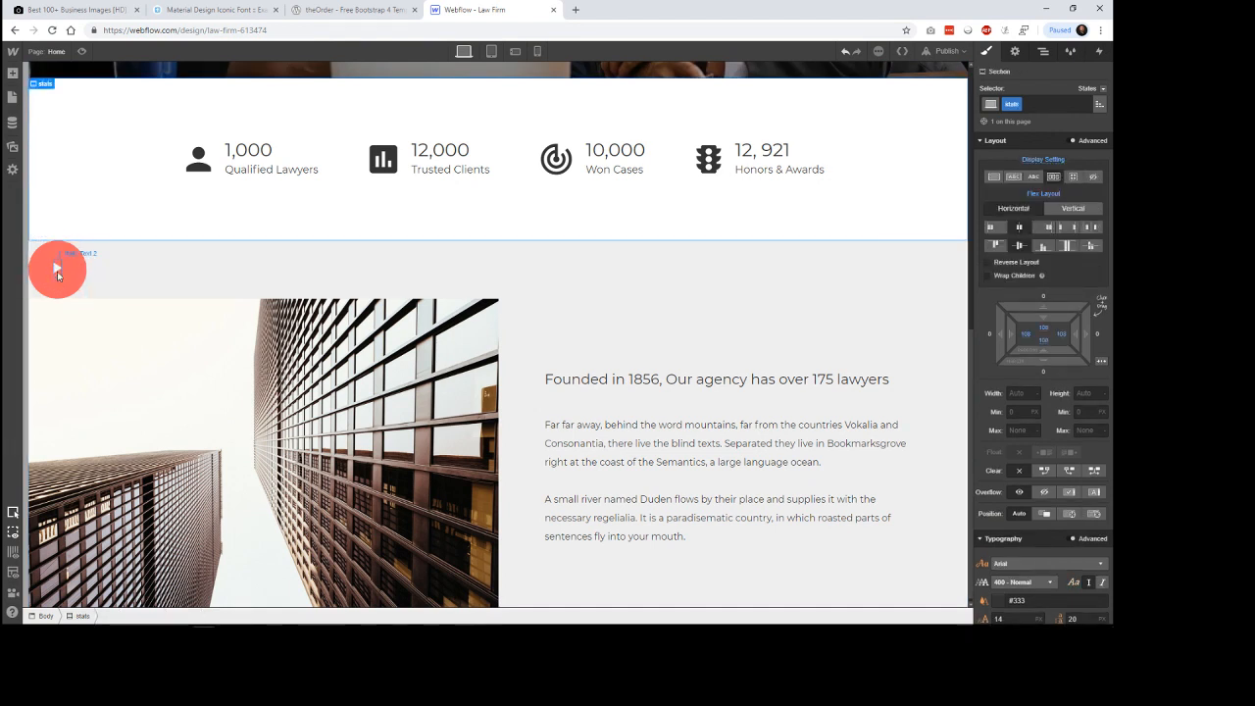
pyautogui.click(57, 271)
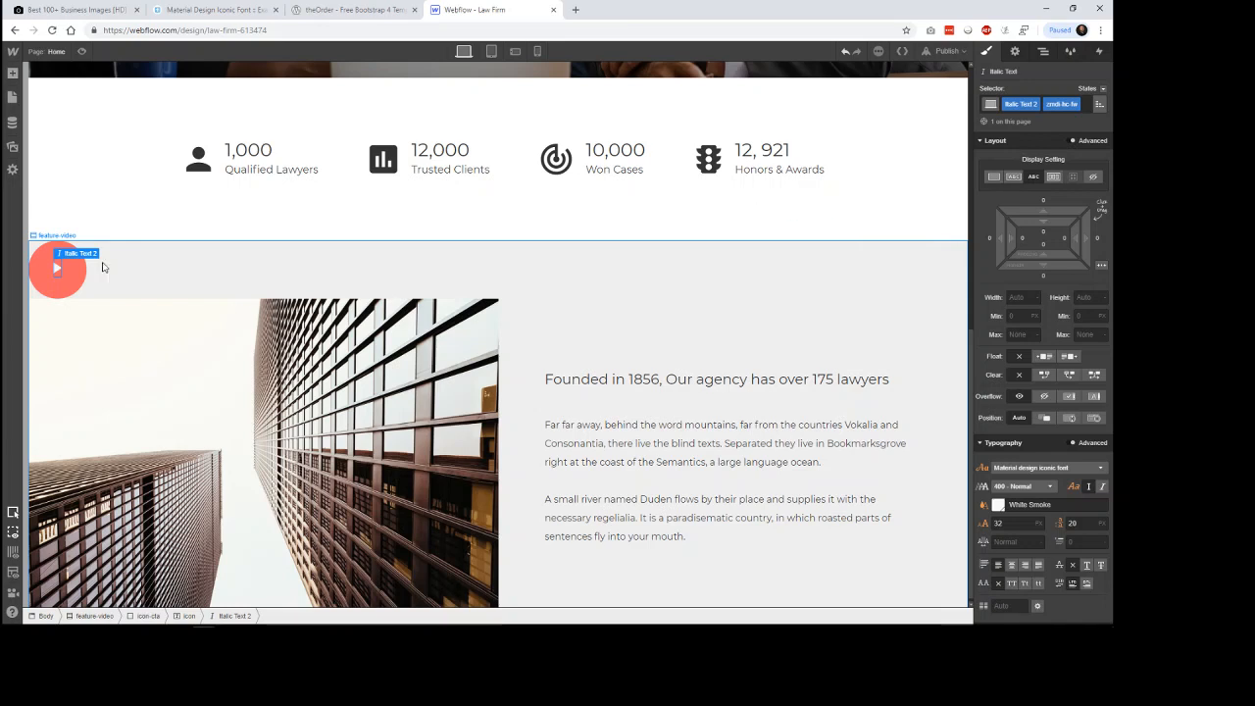
pyautogui.click(87, 194)
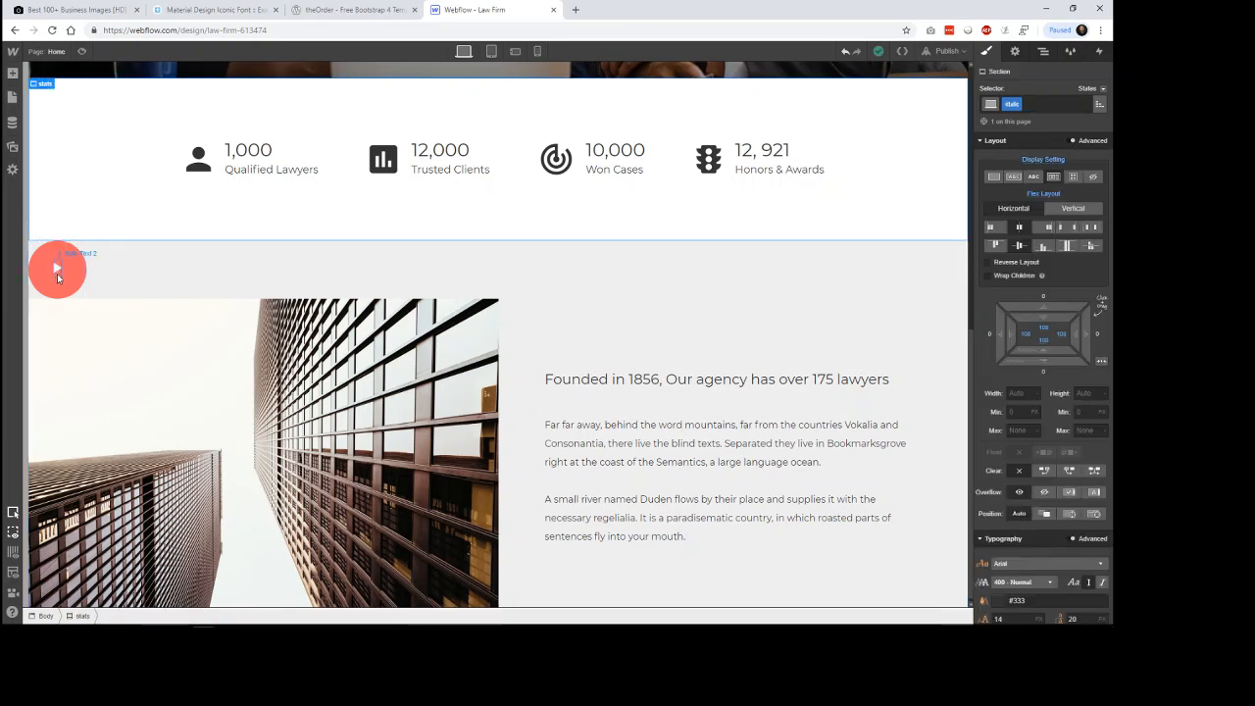
pyautogui.click(56, 273)
pyautogui.scroll(-2, 1075, 522)
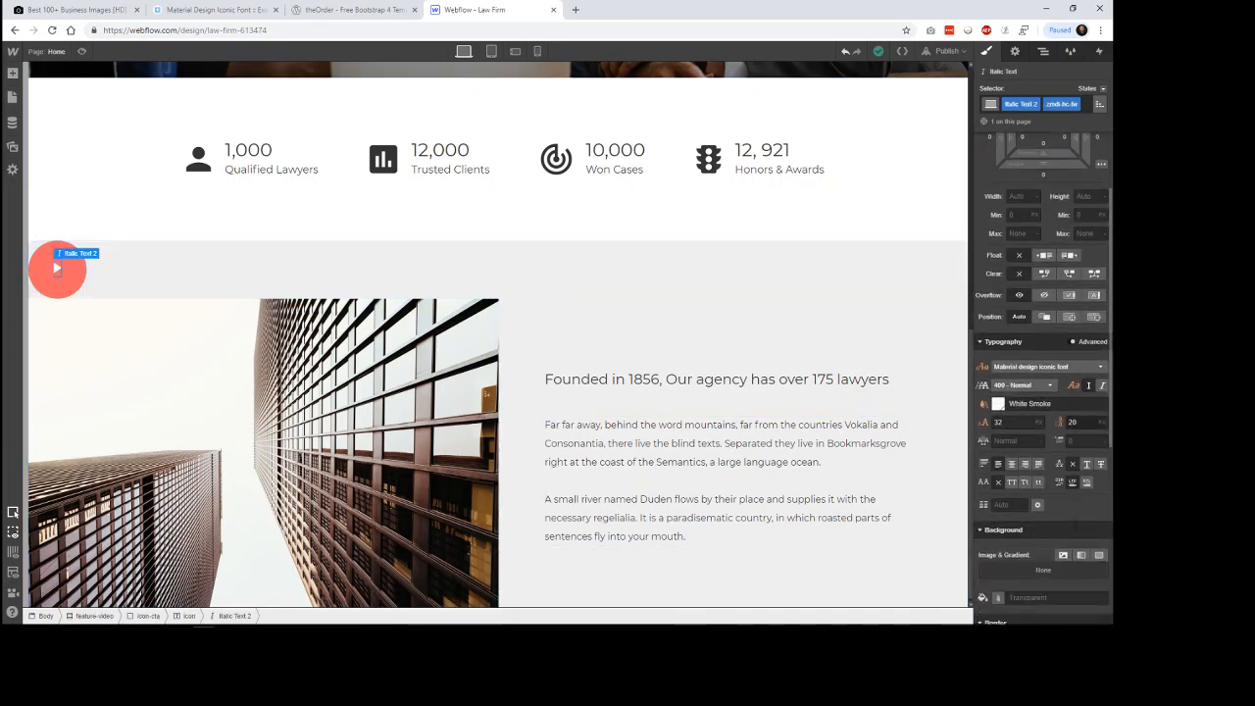
pyautogui.click(1077, 405)
pyautogui.write('3')
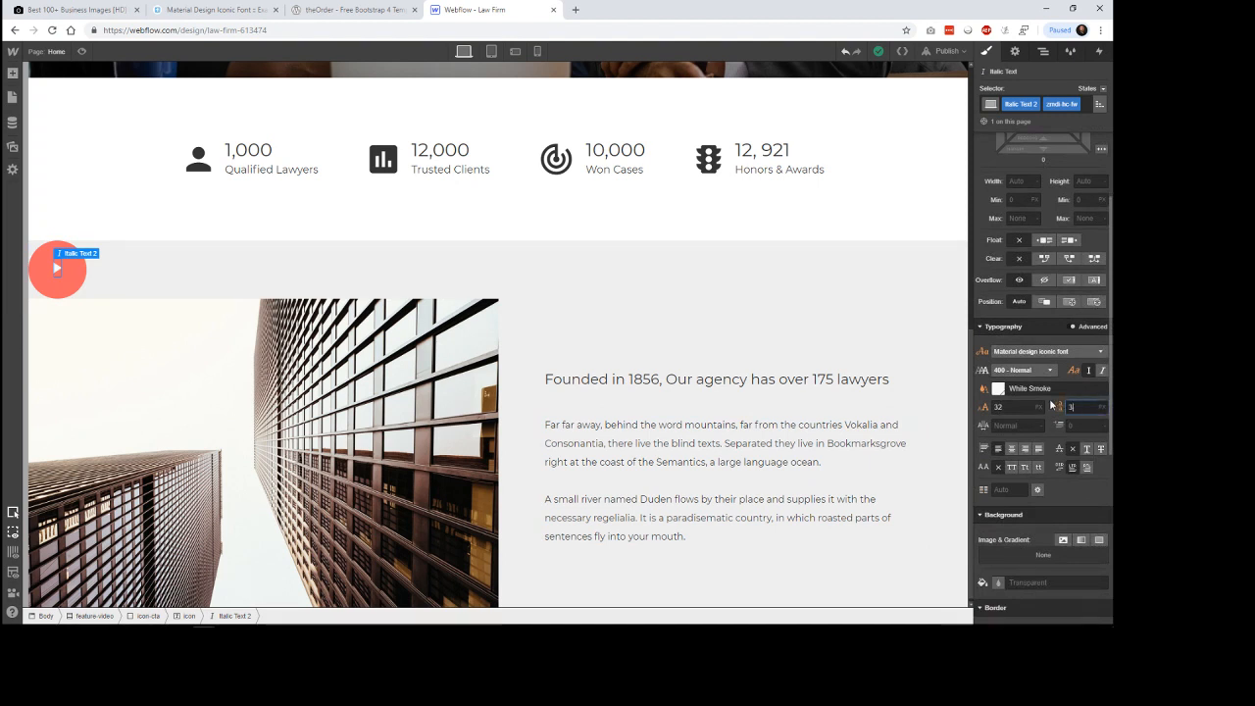
pyautogui.write('2')
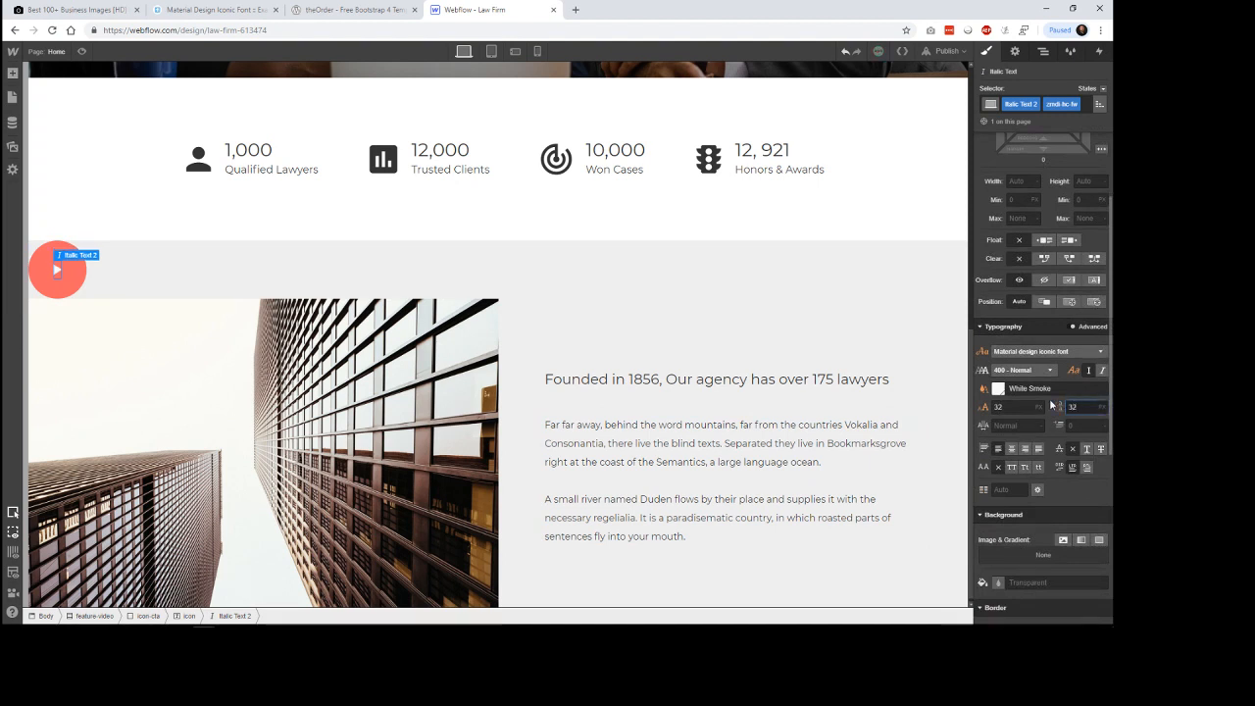
pyautogui.click(500, 211)
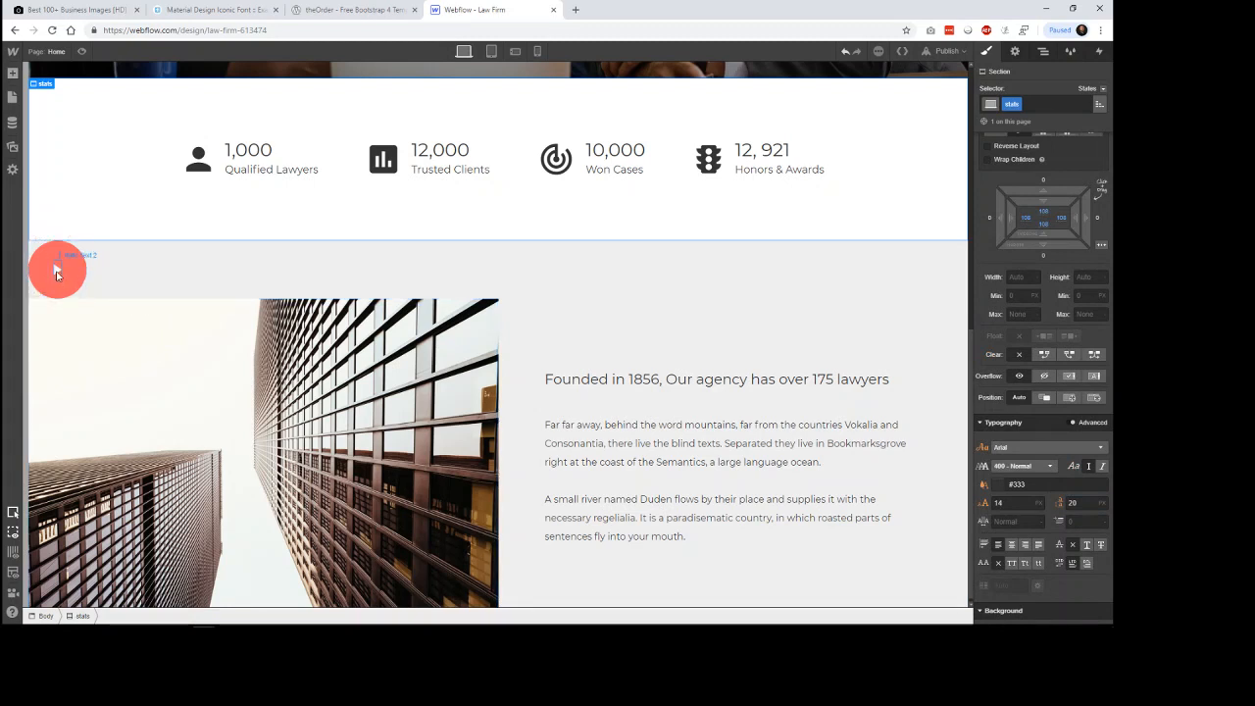
# Give the icon-cta play-button div an absolute position and check the position setting of its parent feature-video section.
pyautogui.click(57, 264)
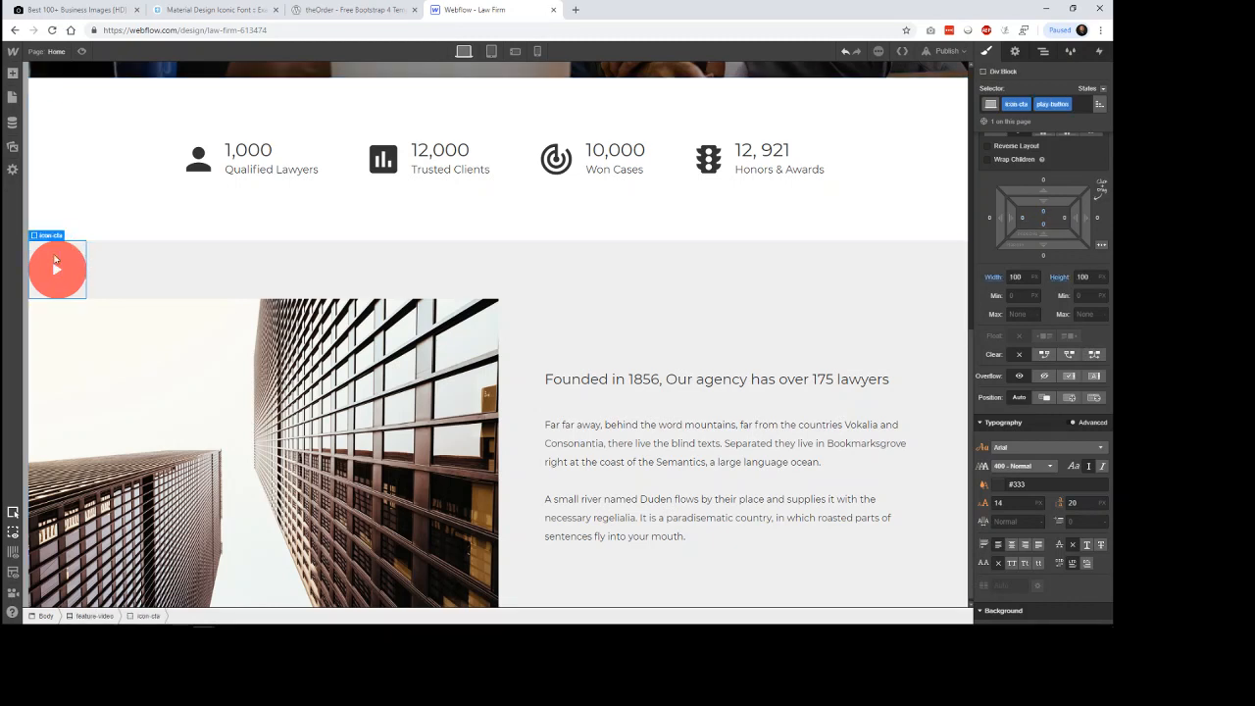
pyautogui.click(154, 266)
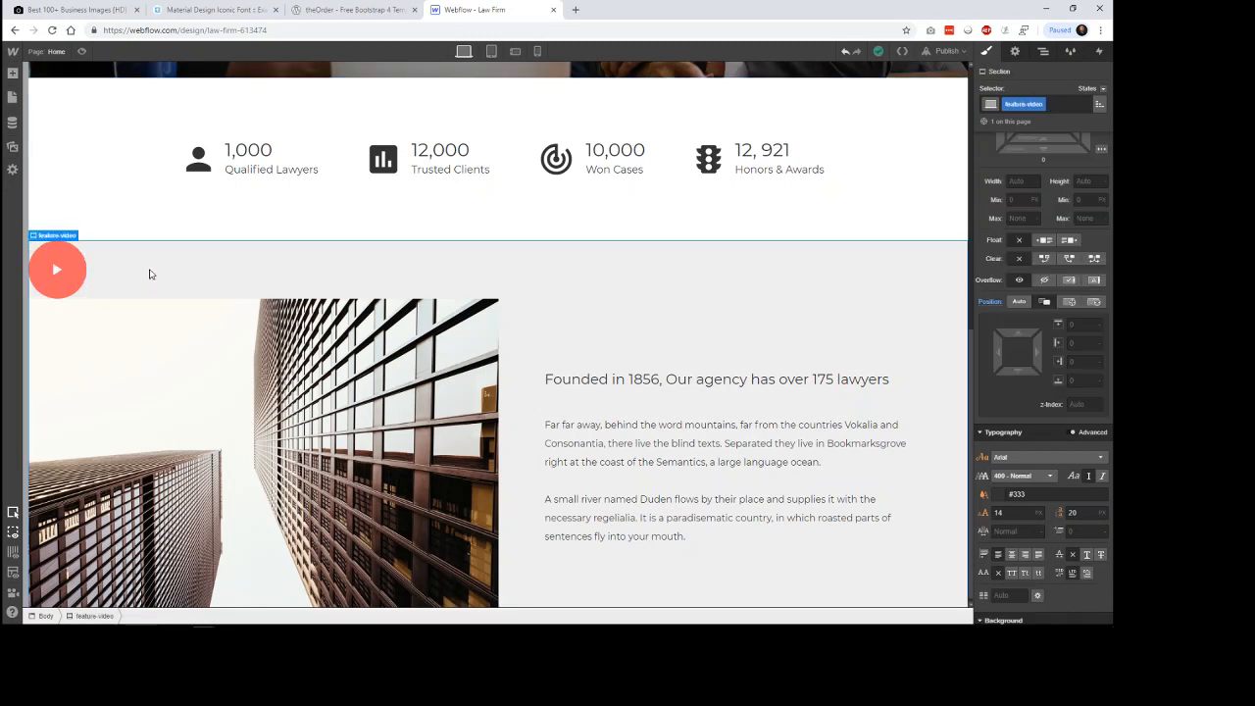
pyautogui.click(1043, 51)
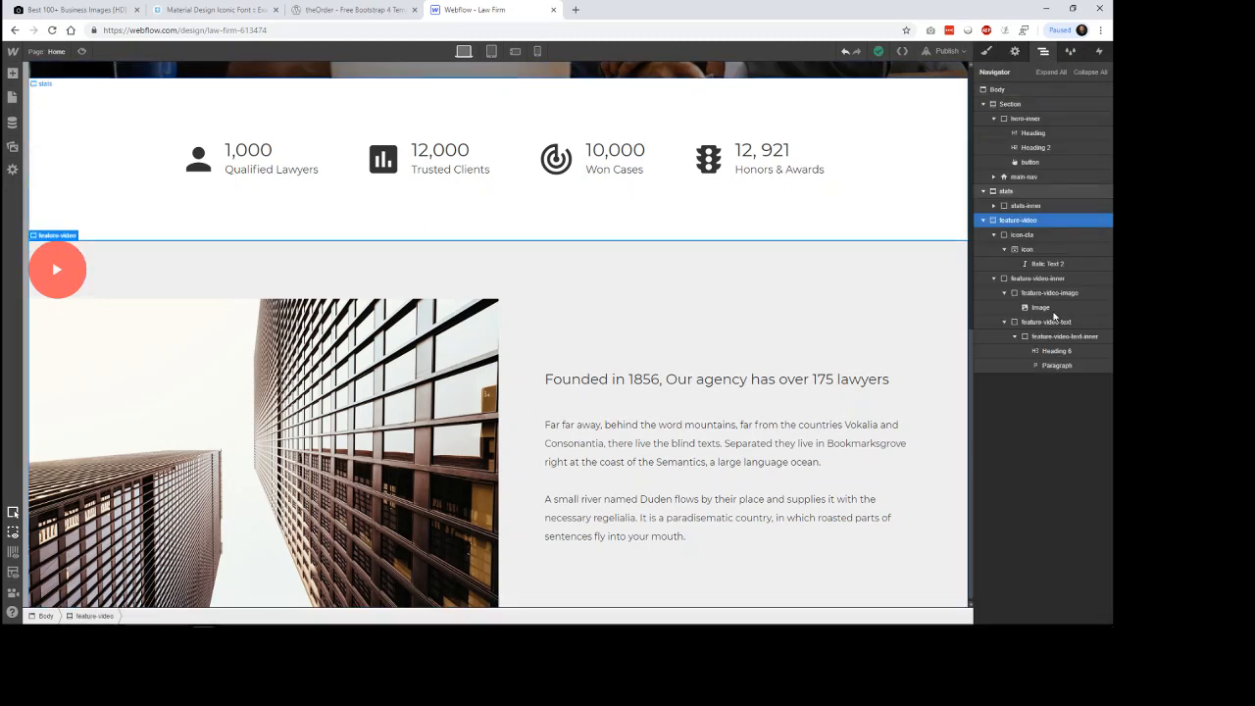
pyautogui.click(1004, 249)
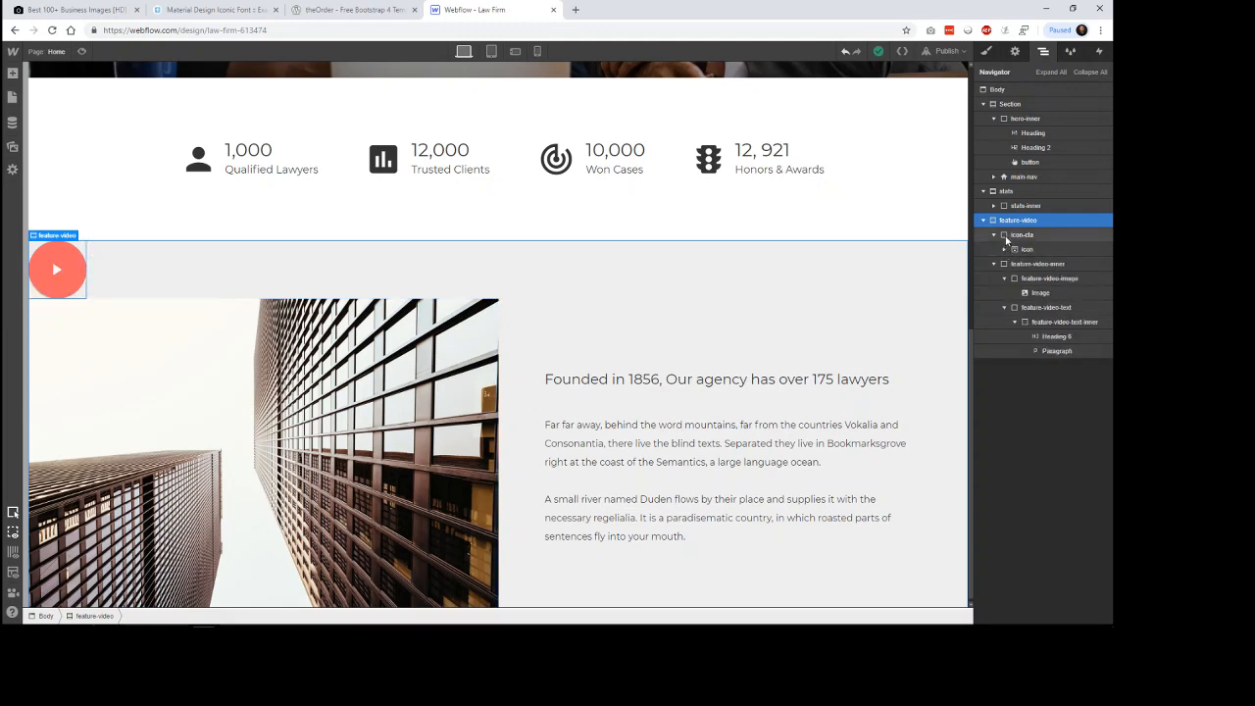
pyautogui.click(1021, 236)
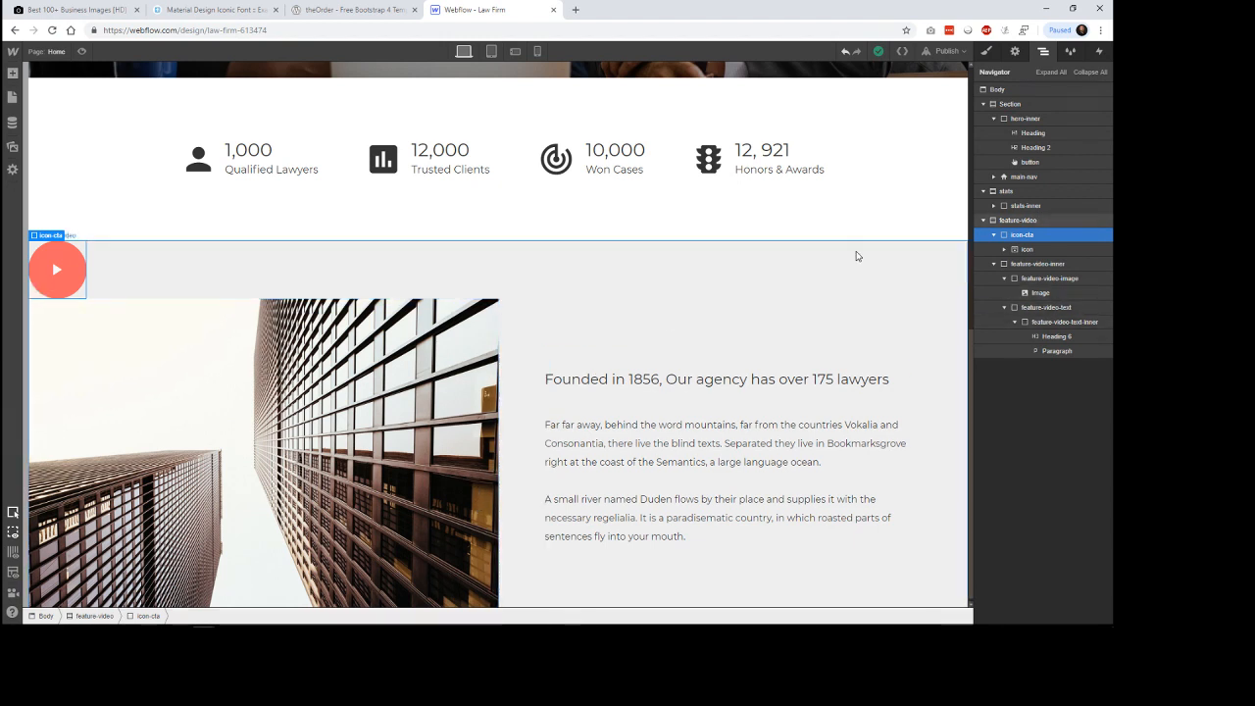
pyautogui.click(987, 56)
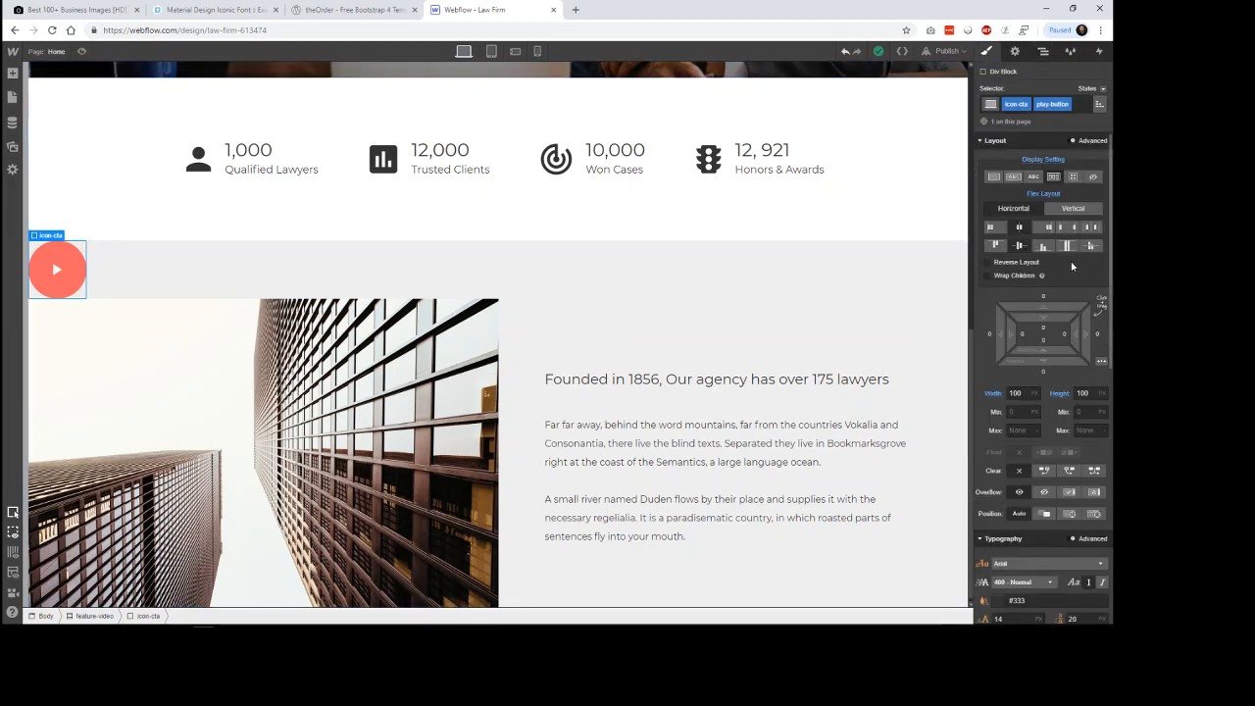
pyautogui.scroll(-3, 1051, 310)
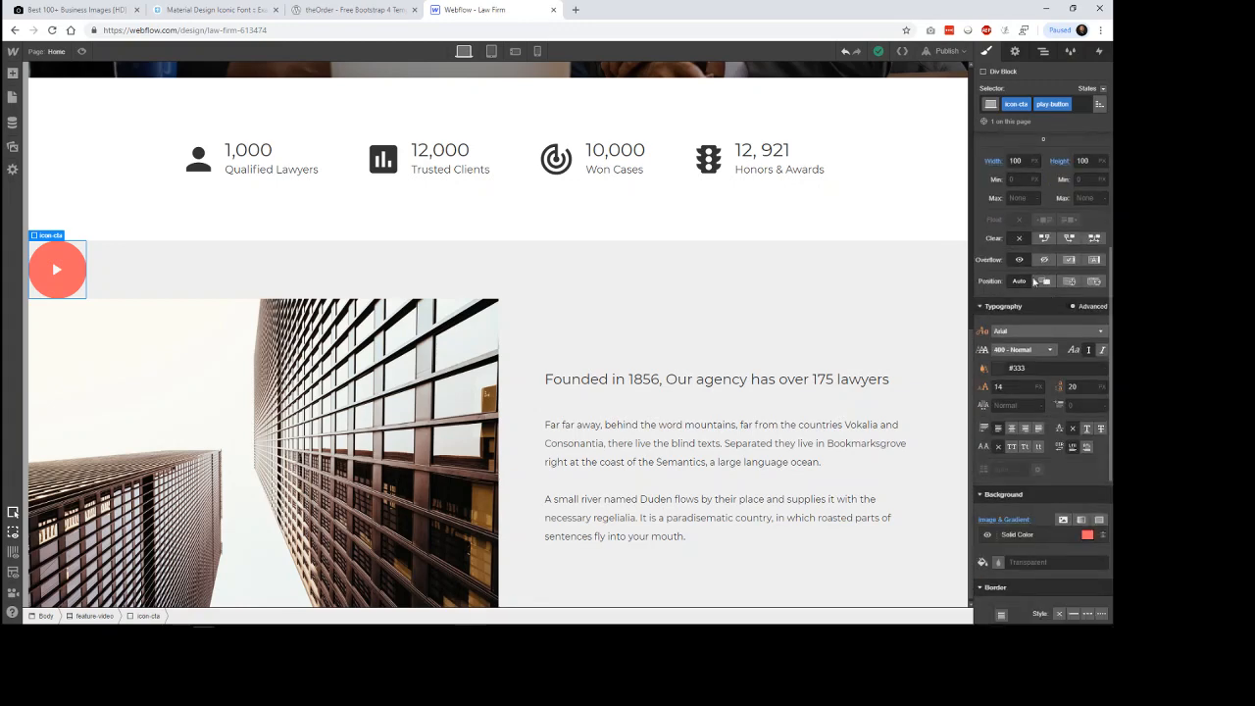
pyautogui.click(1069, 281)
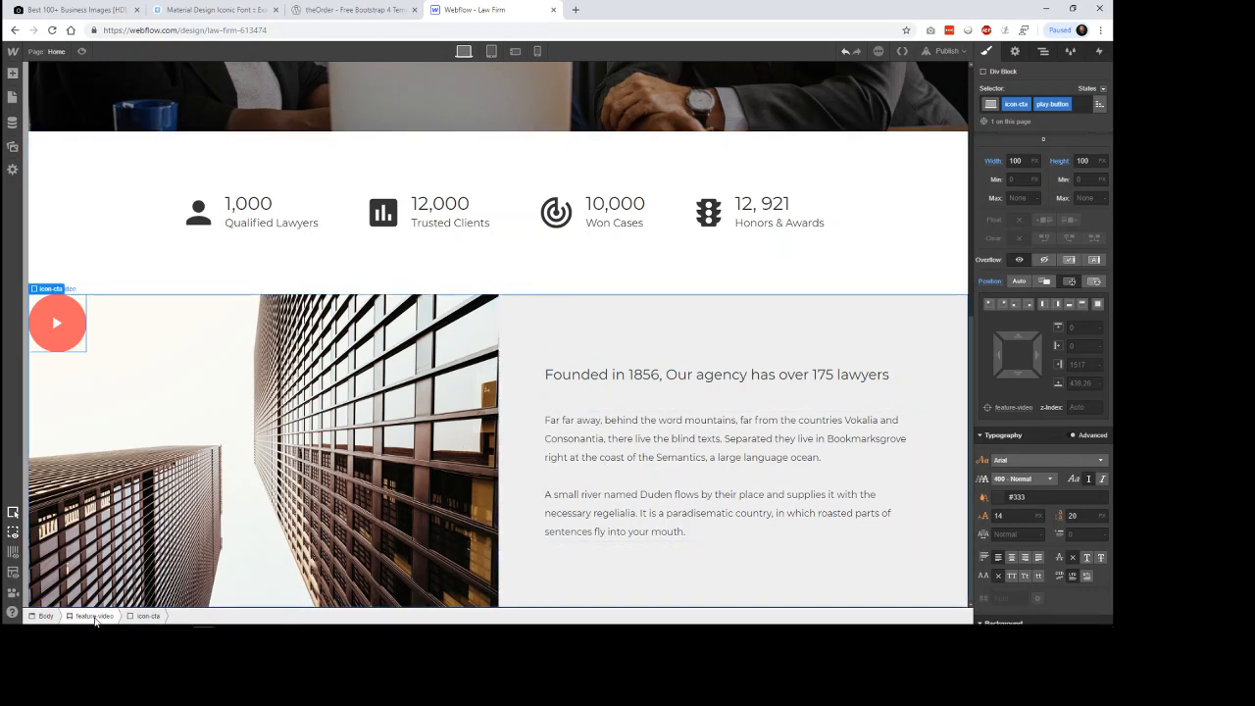
pyautogui.click(98, 617)
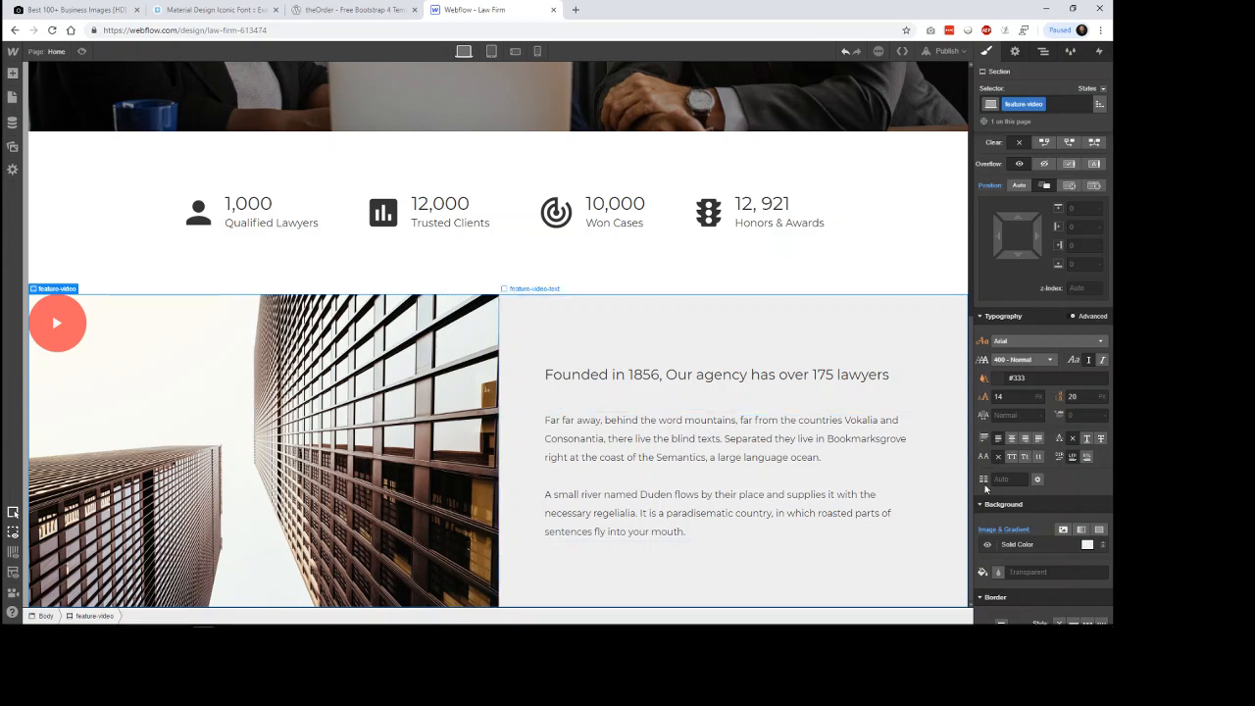
pyautogui.scroll(3, 1038, 366)
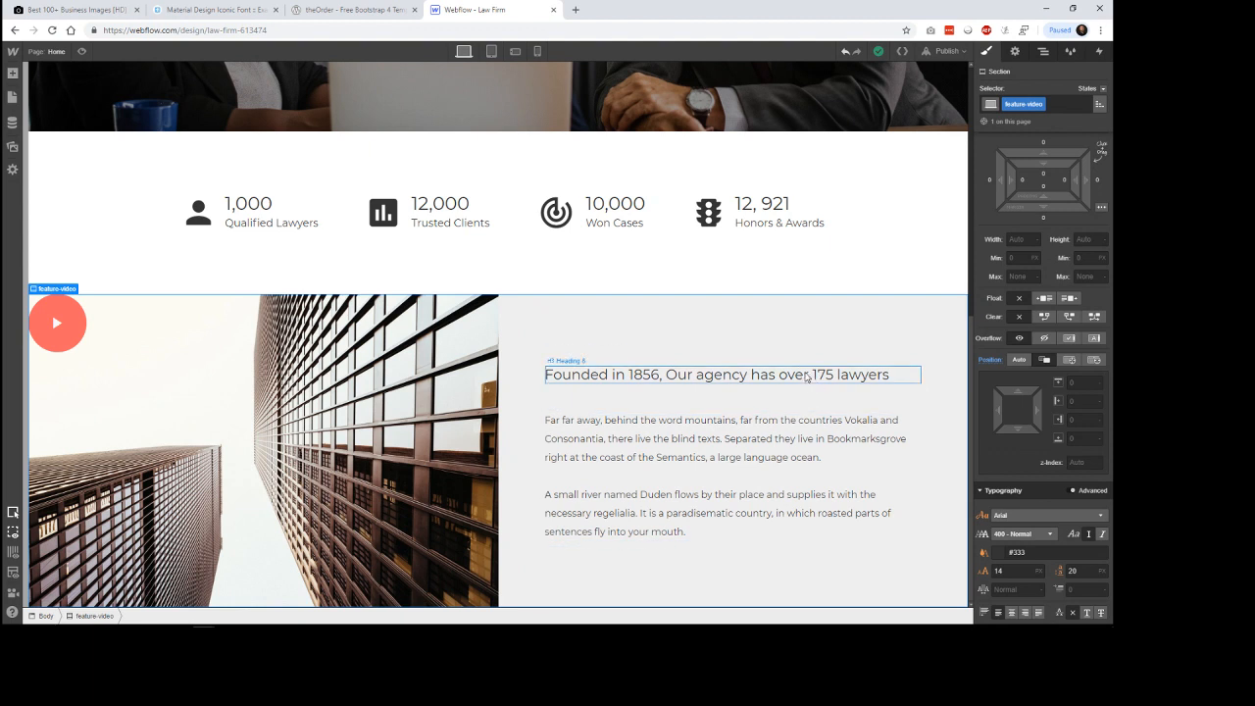
# Set the icon-cta play-button div's top and left offsets to 50% each.
pyautogui.click(78, 329)
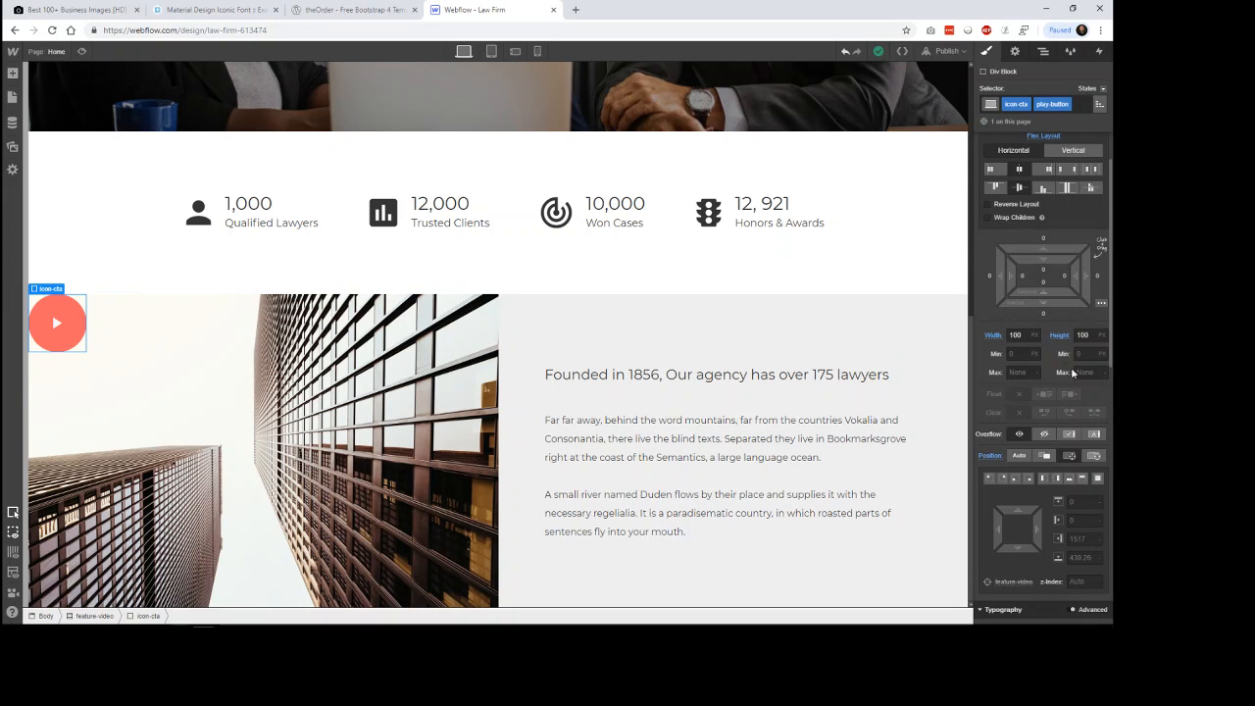
pyautogui.scroll(-3, 1078, 294)
pyautogui.click(1080, 272)
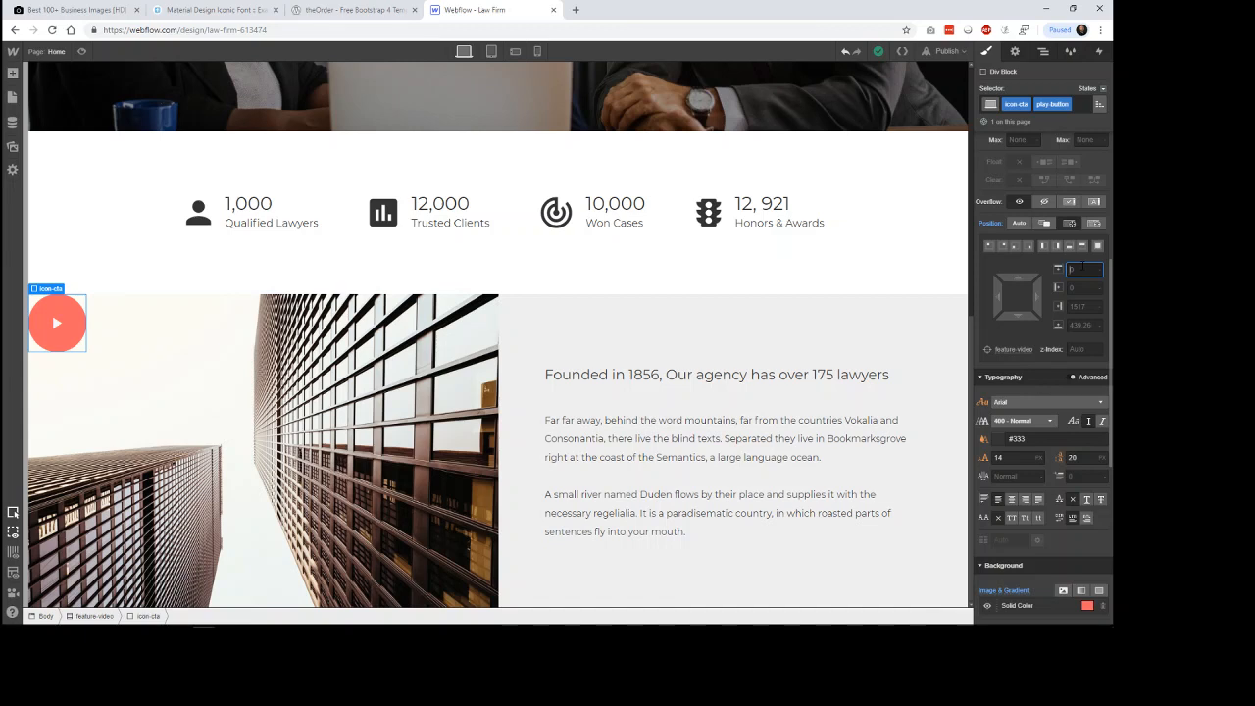
pyautogui.press('Return')
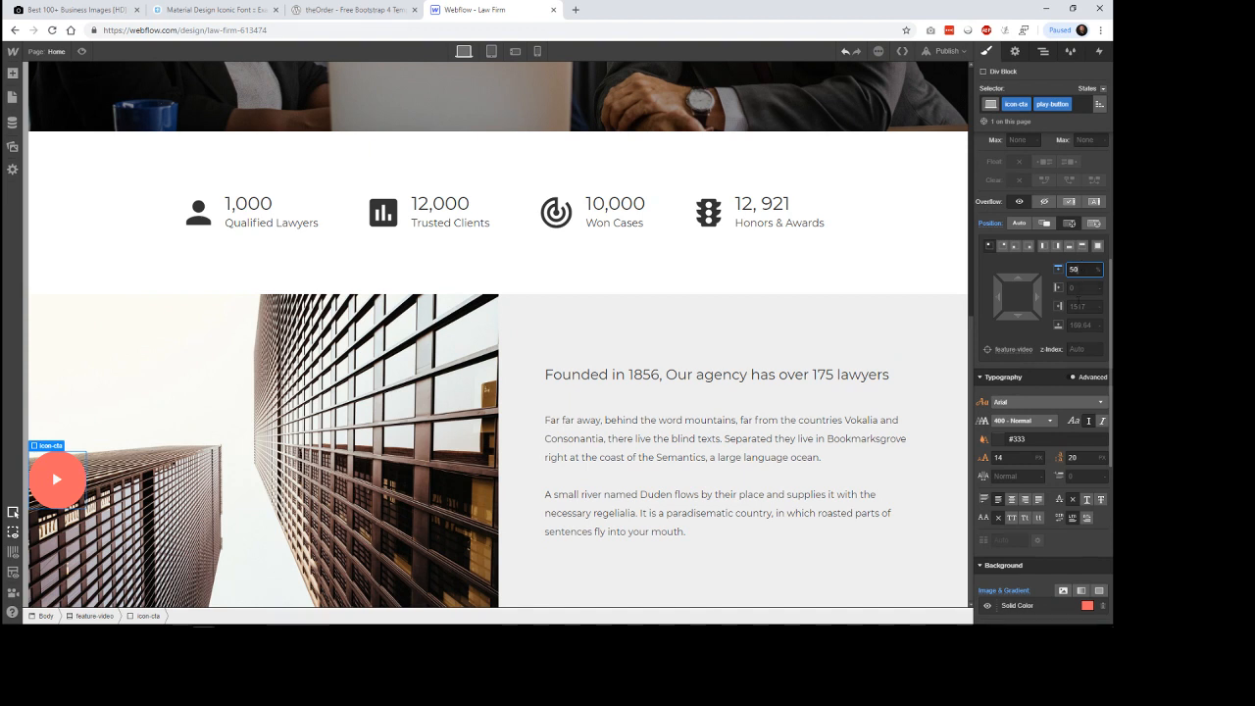
pyautogui.scroll(-1, 1078, 294)
pyautogui.click(1076, 230)
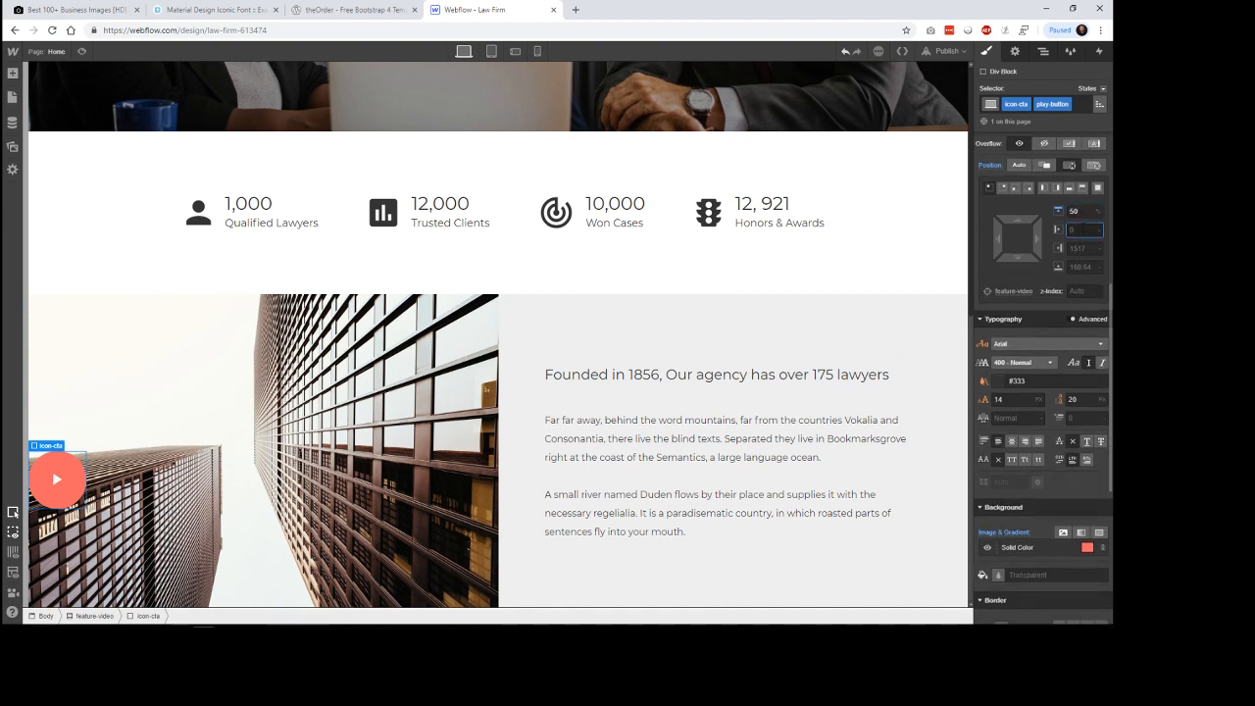
pyautogui.press('Return')
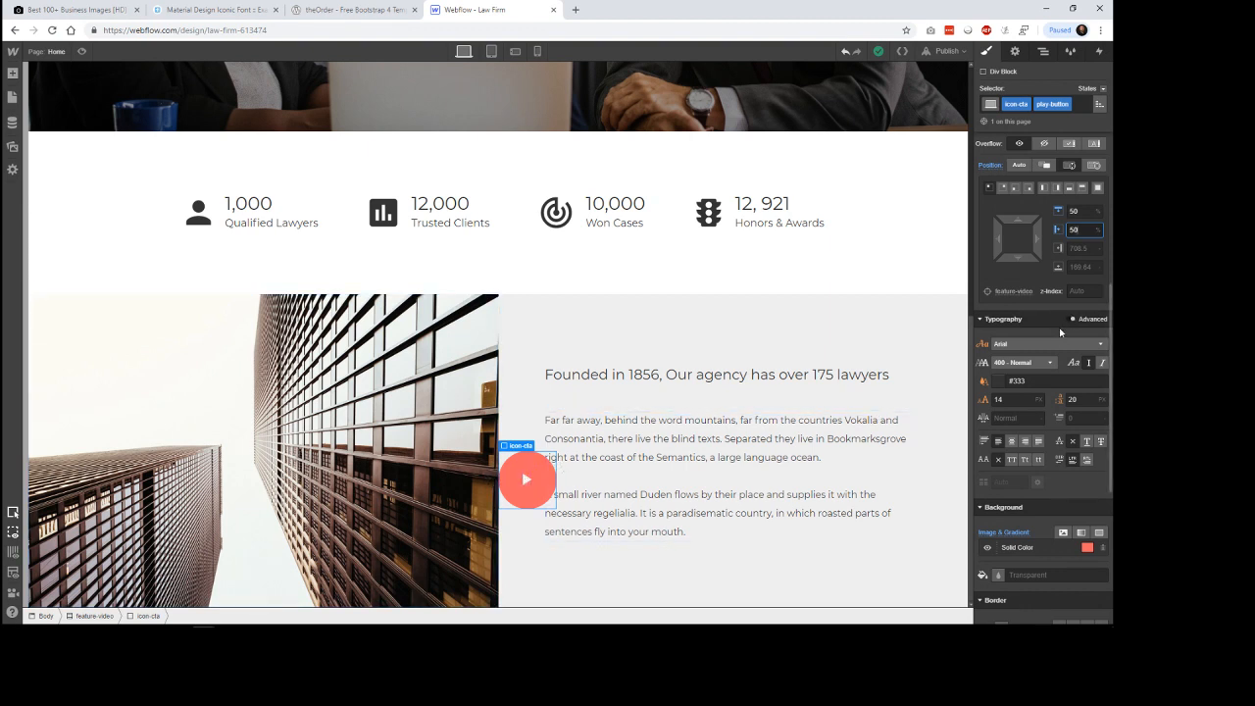
# Add a Move transform to the play-button div with a horizontal (X) offset of -50%.
pyautogui.scroll(-6, 1058, 328)
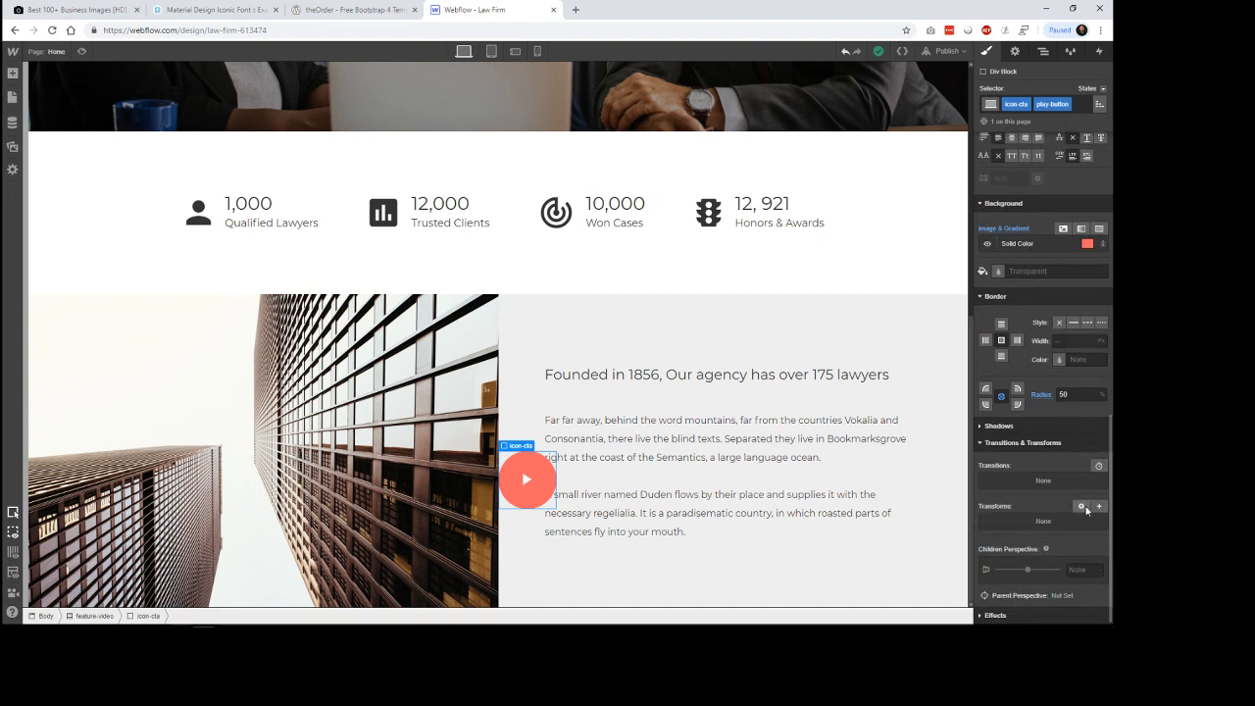
pyautogui.click(1099, 506)
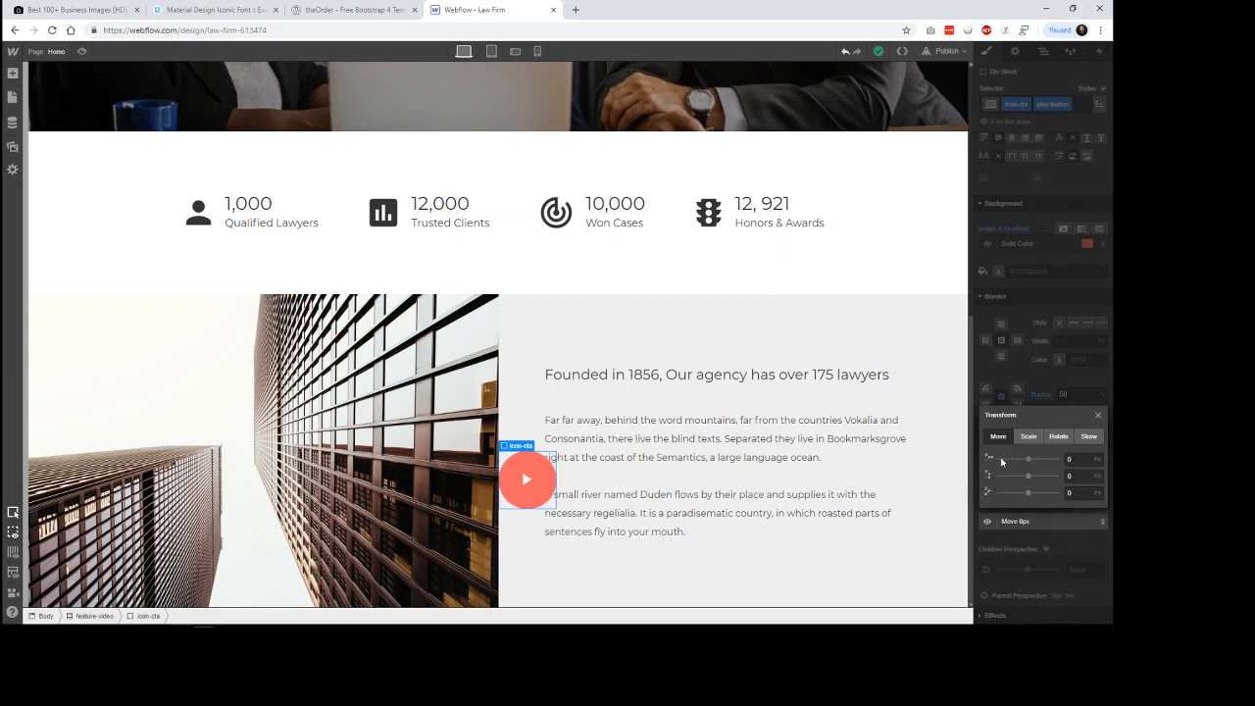
pyautogui.click(1079, 459)
pyautogui.press('BackSpace')
pyautogui.write('-50%')
pyautogui.press('Tab')
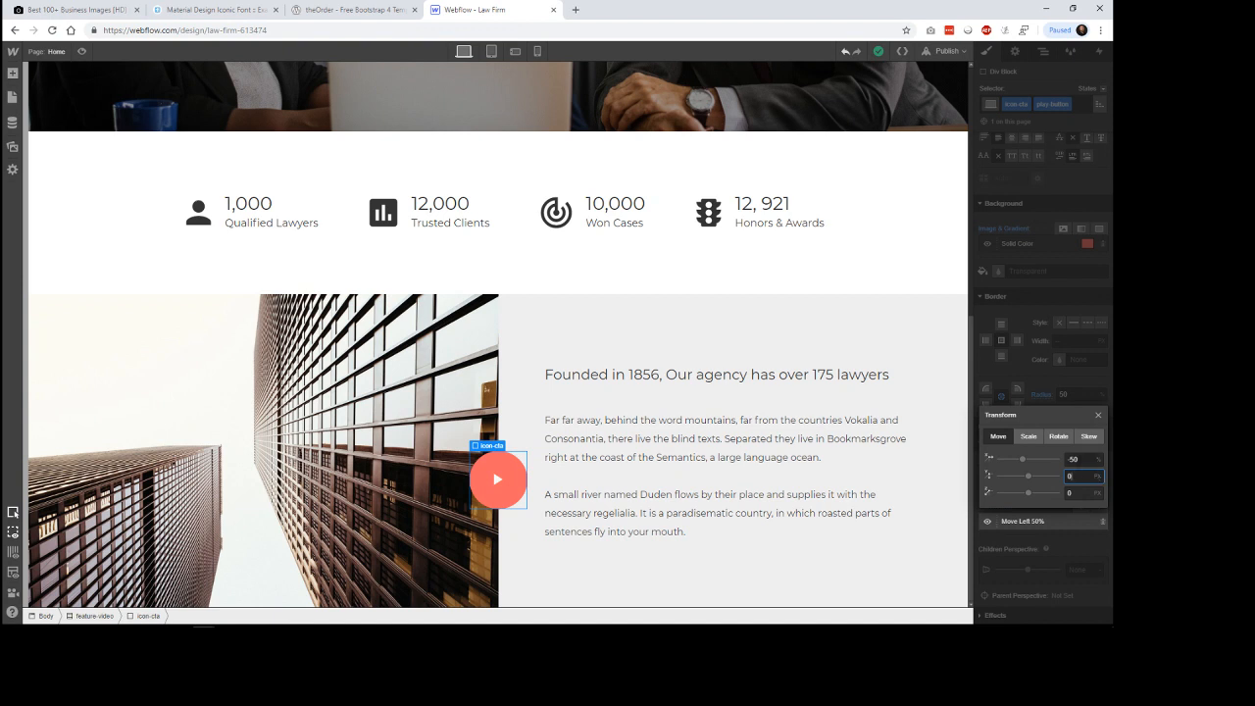
# Try a horizontal move of -100% on the play button and return the value to -50%.
pyautogui.click(1067, 459)
pyautogui.write('-100%')
pyautogui.press('Return')
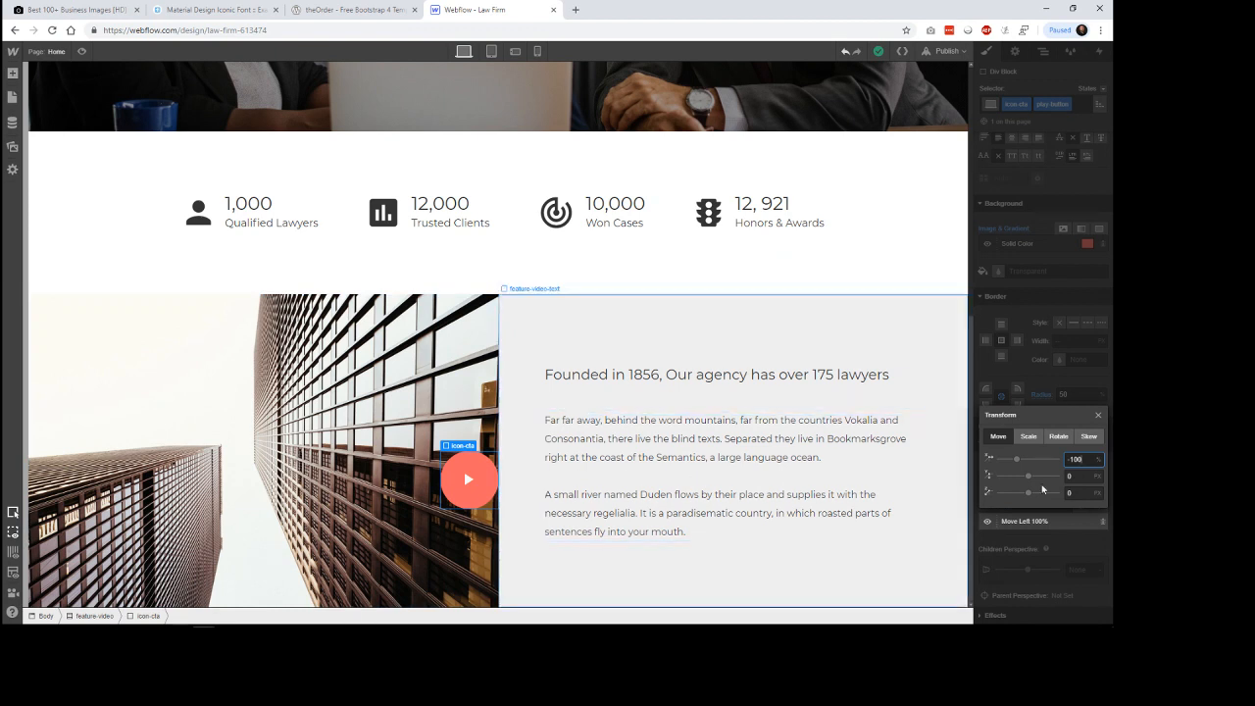
pyautogui.moveTo(1084, 459); pyautogui.dragTo(1043, 460)
pyautogui.write('-50')
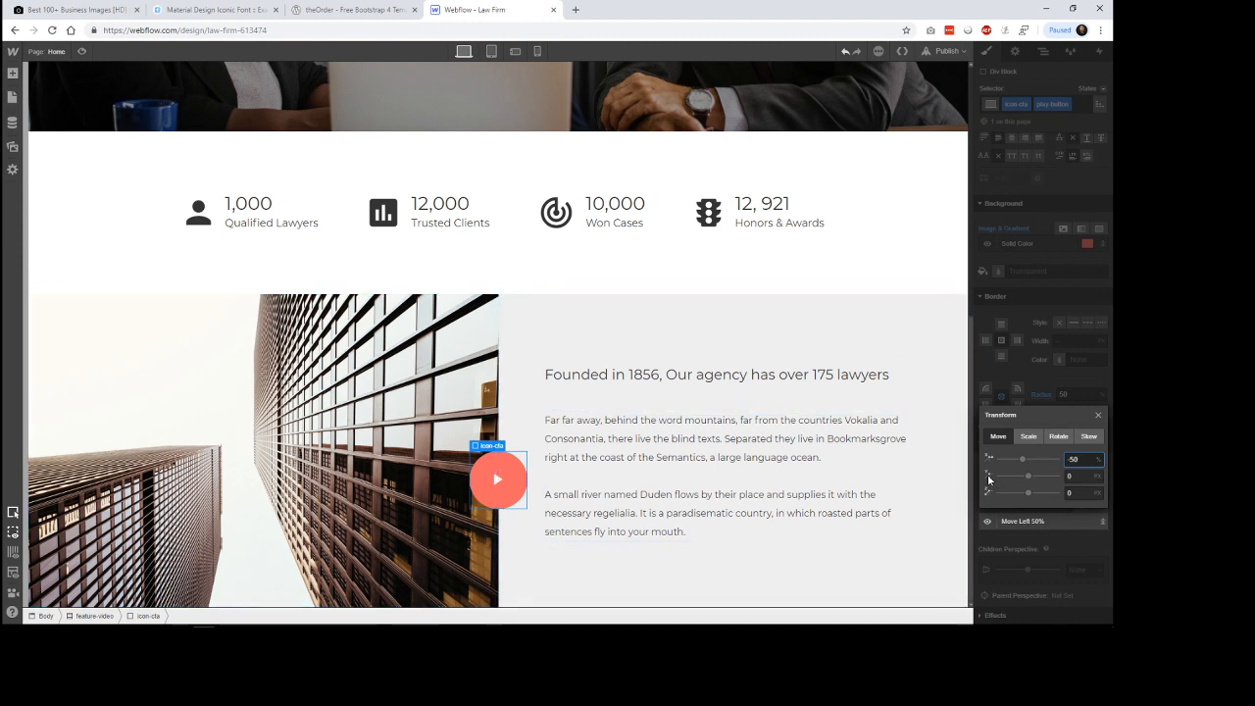
# Set the play button's vertical (Y) move to -50% and close the transform settings.
pyautogui.press('Tab')
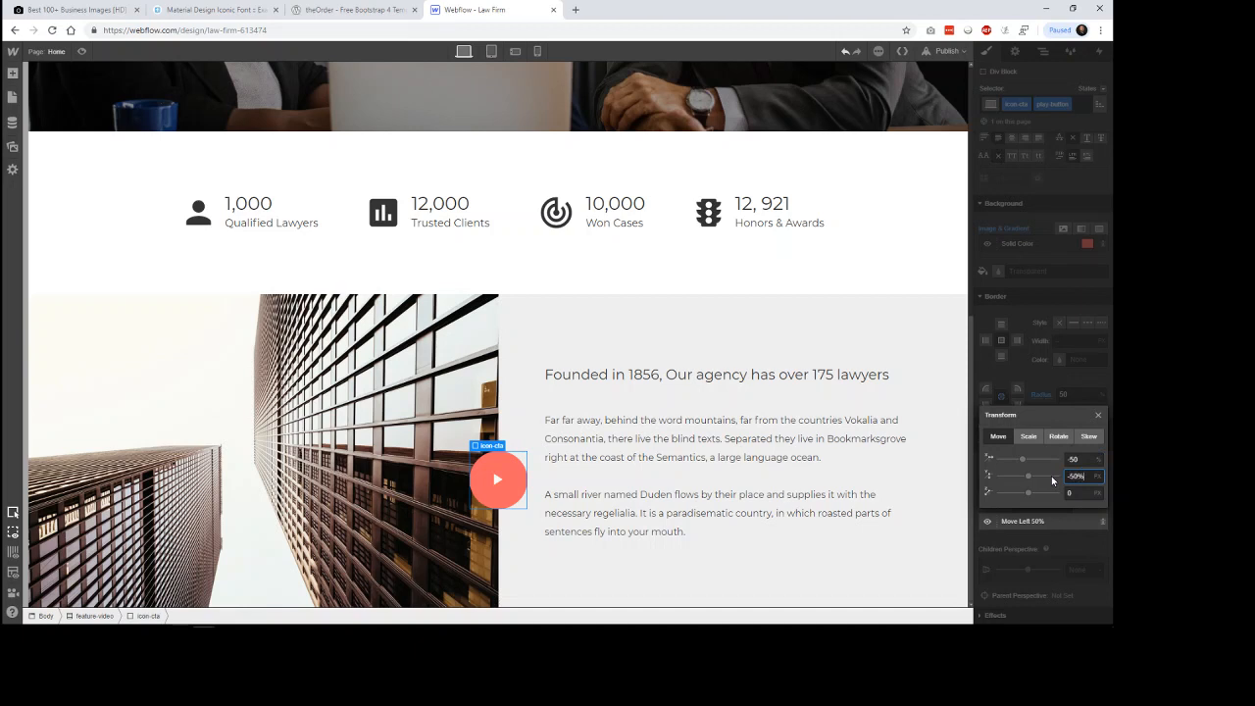
pyautogui.write('-50%')
pyautogui.press('Return')
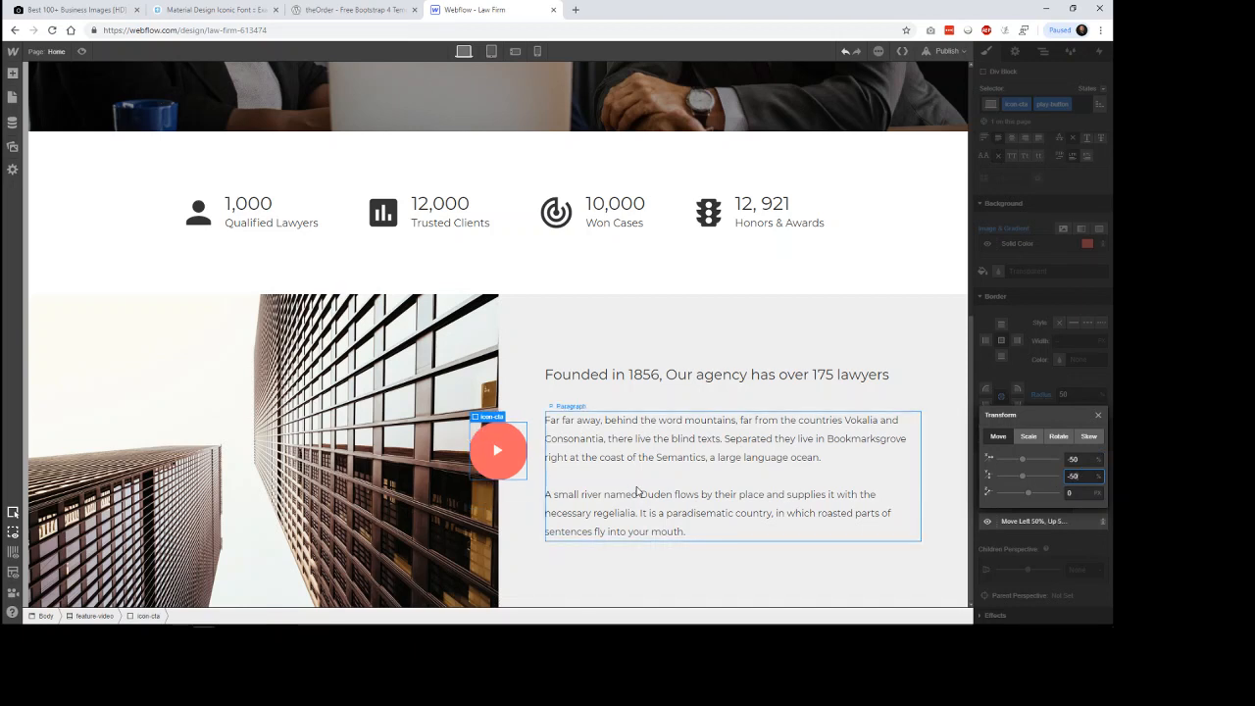
pyautogui.click(742, 265)
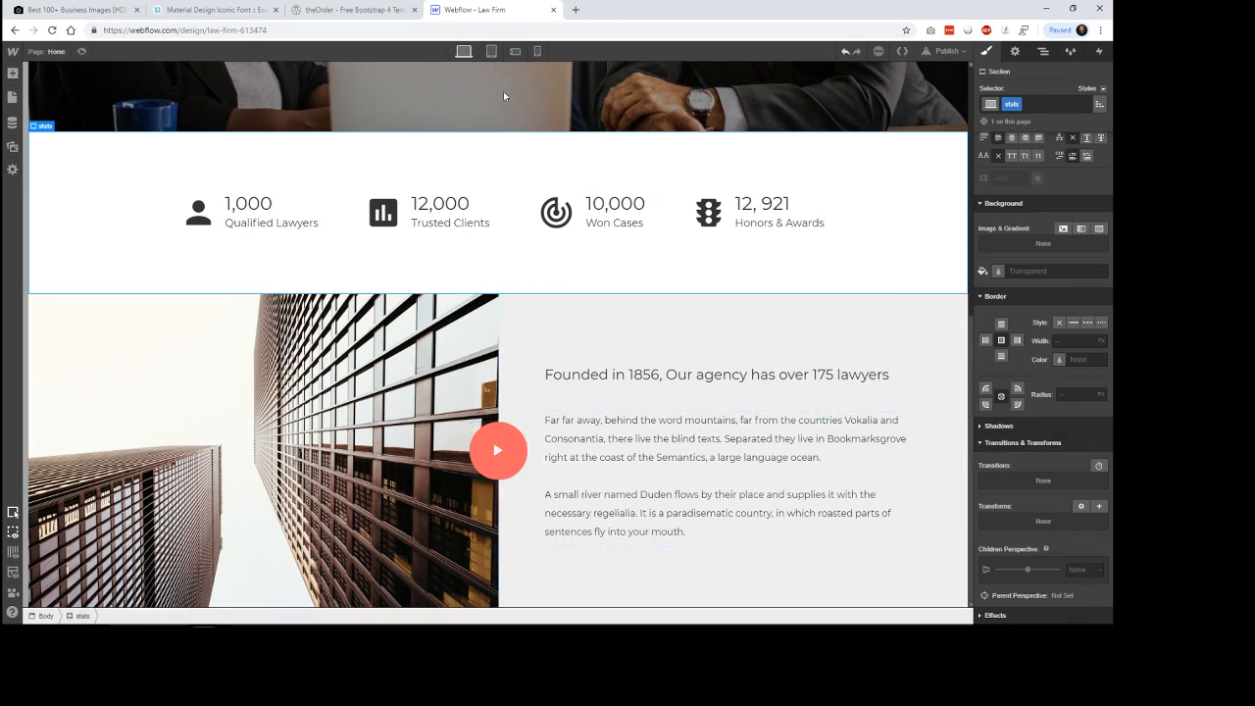
# Preview the page and compare its play button with the one on the theOrder template page.
pyautogui.click(82, 51)
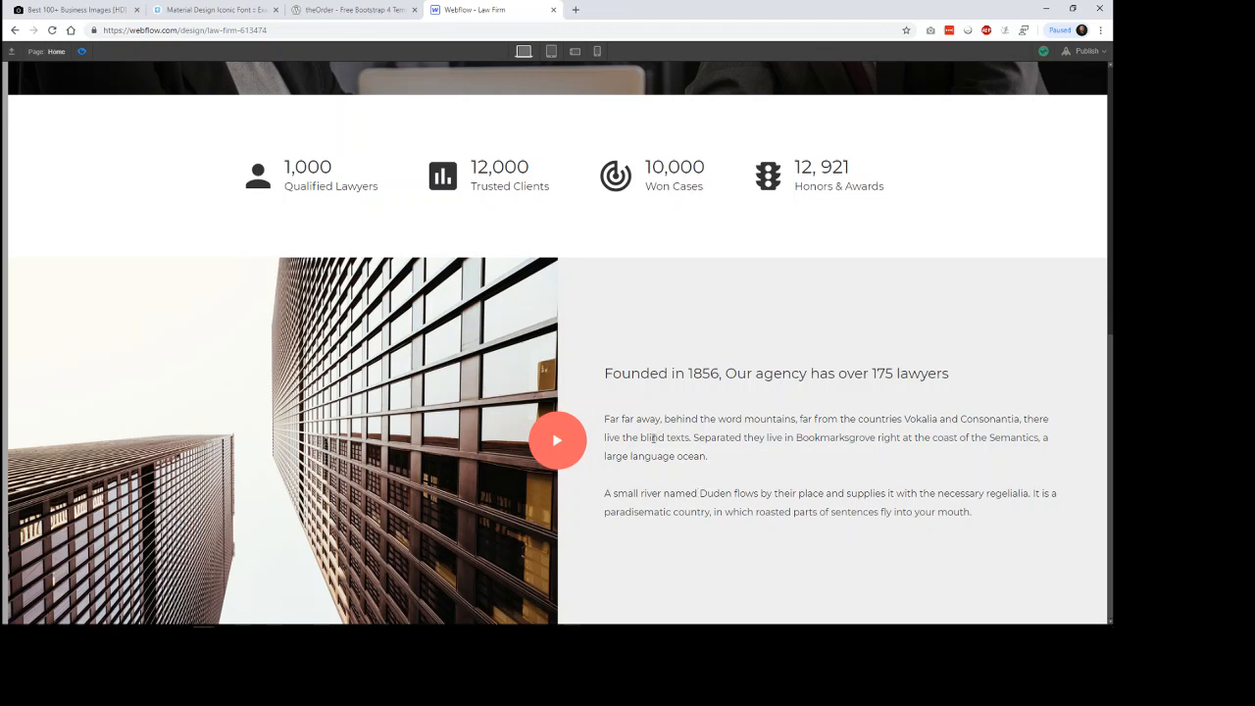
pyautogui.click(314, 10)
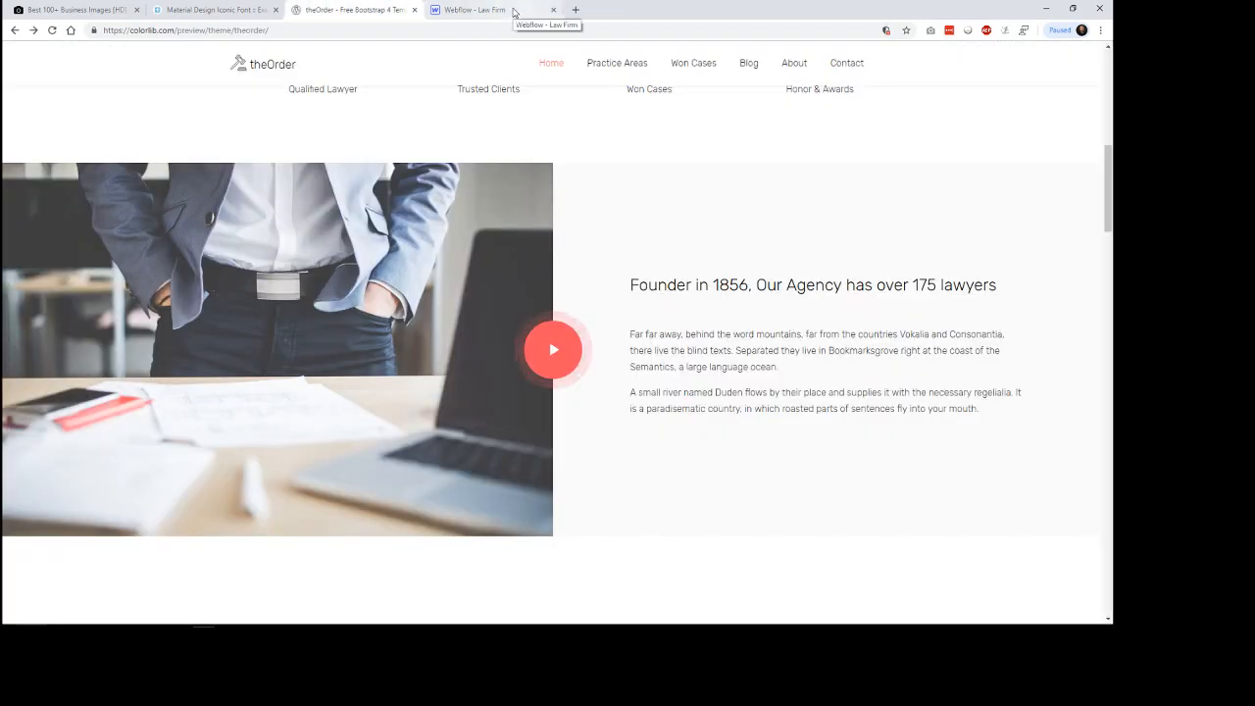
pyautogui.click(512, 12)
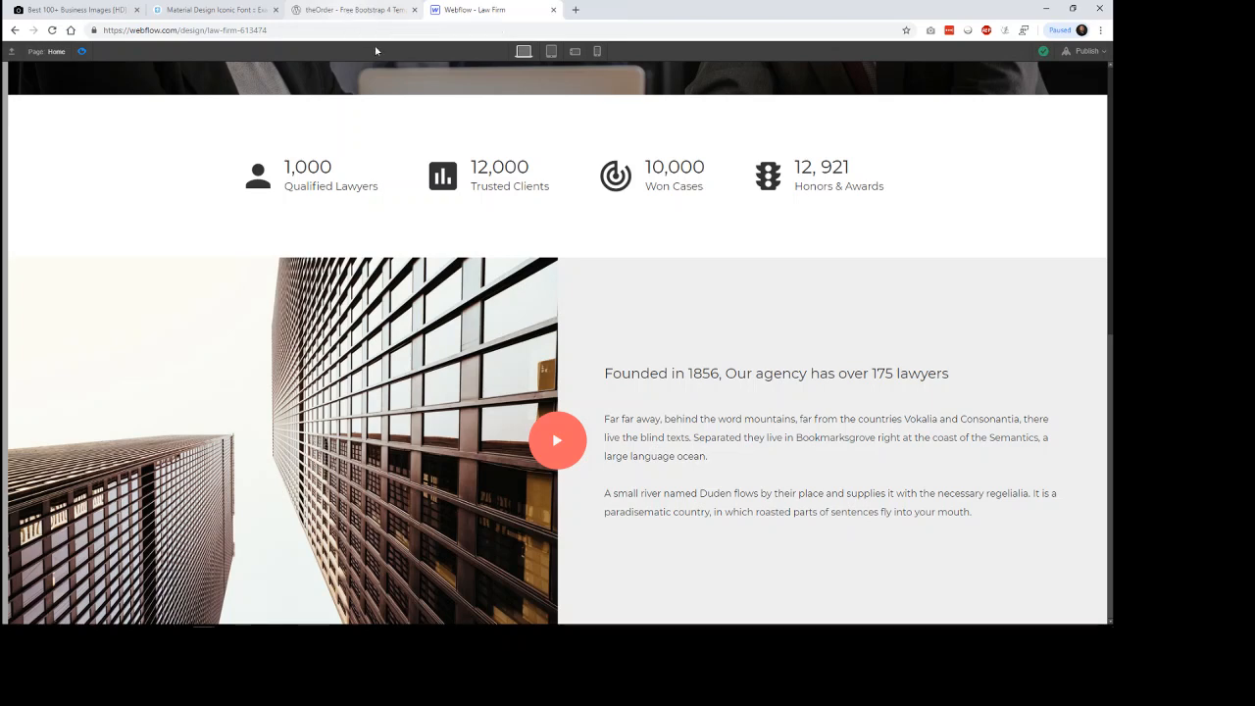
# Review the hero, stats and feature-video sections in the preview and return to the design view.
pyautogui.scroll(4, 456, 152)
pyautogui.scroll(1, 457, 153)
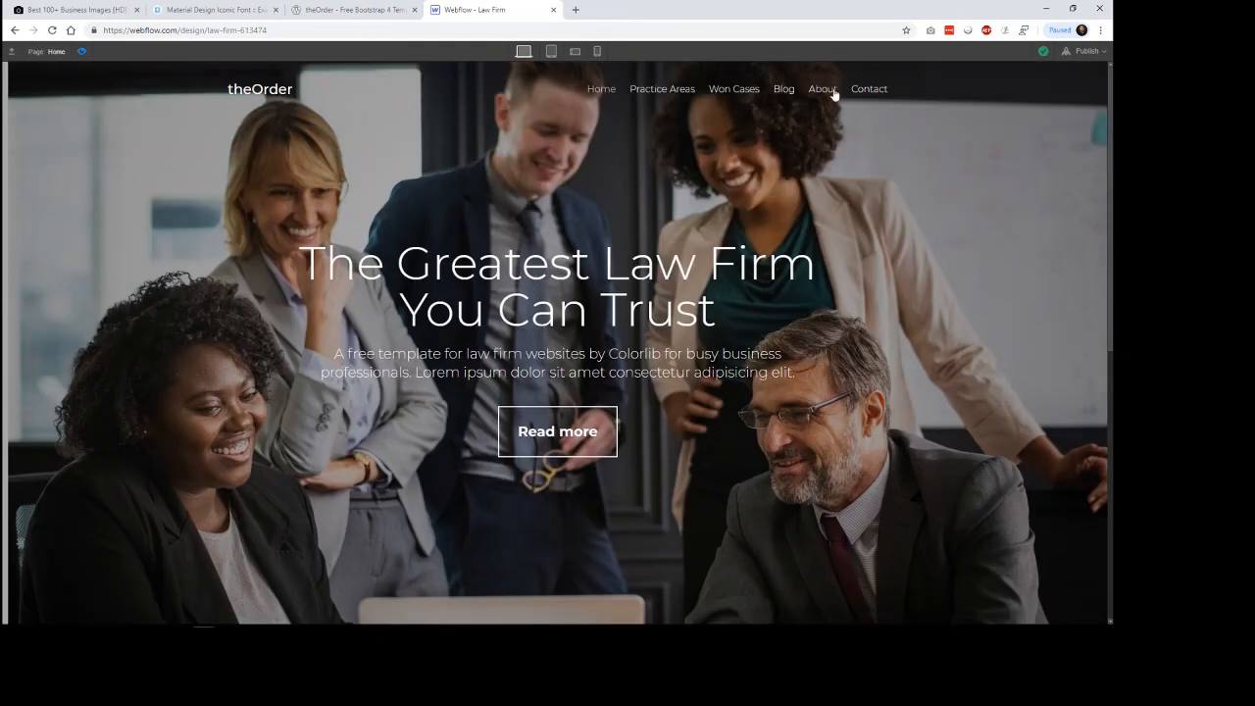
pyautogui.scroll(-5, 760, 399)
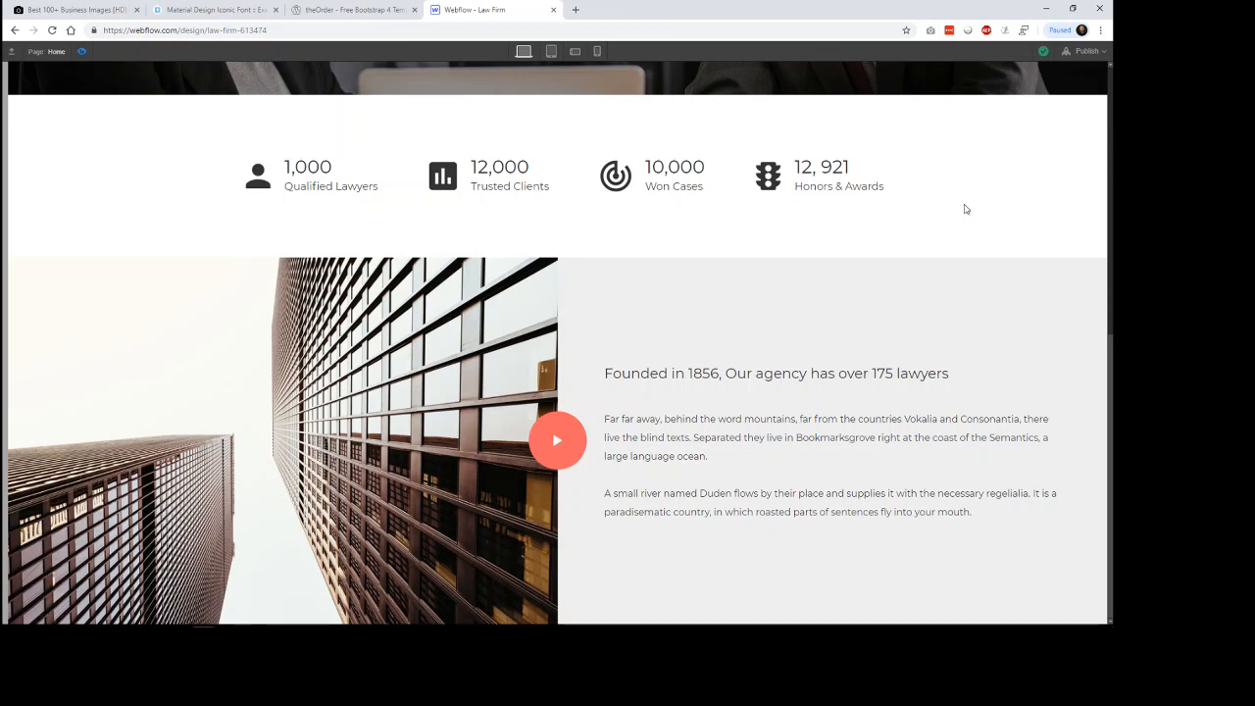
pyautogui.scroll(5, 964, 208)
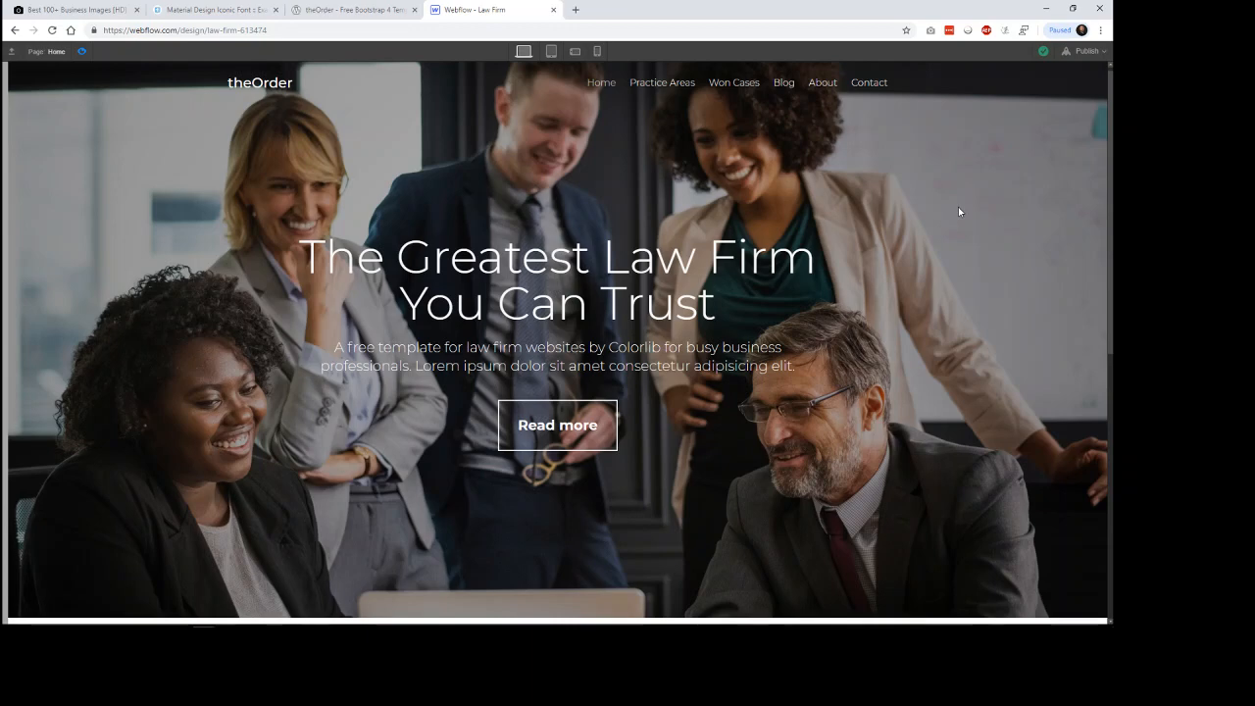
pyautogui.scroll(-5, 990, 255)
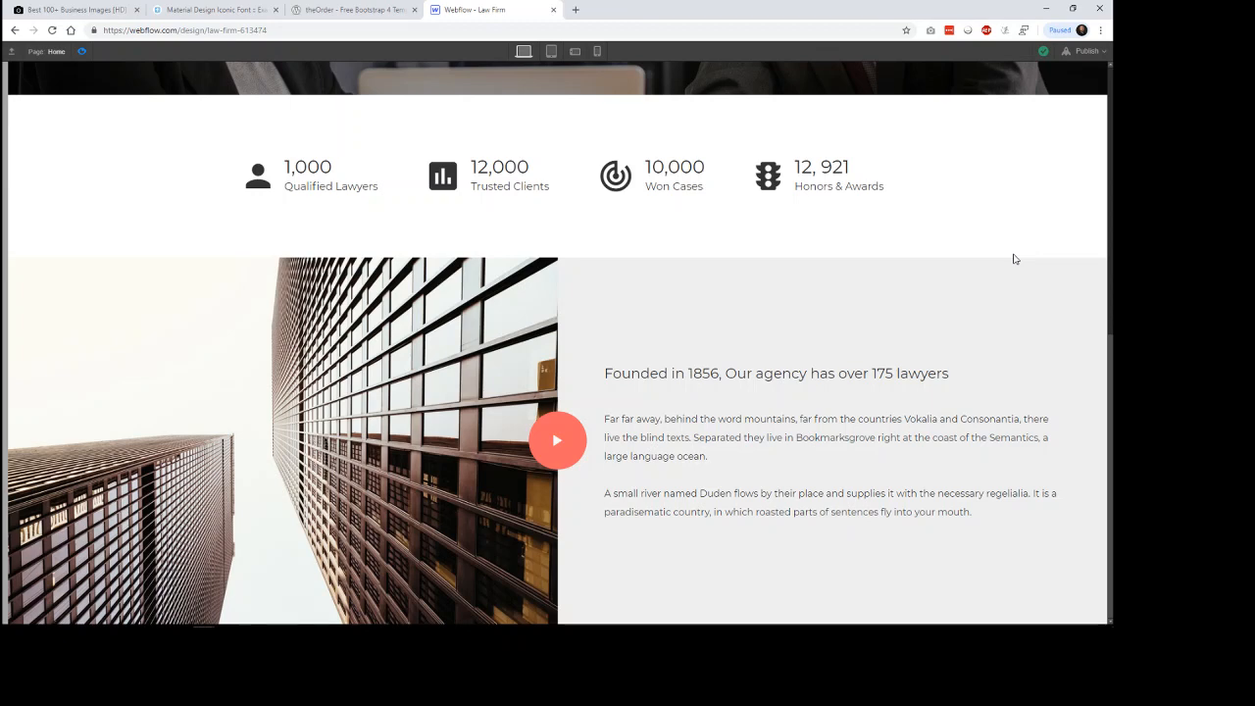
pyautogui.click(83, 51)
pyautogui.scroll(-5, 1061, 440)
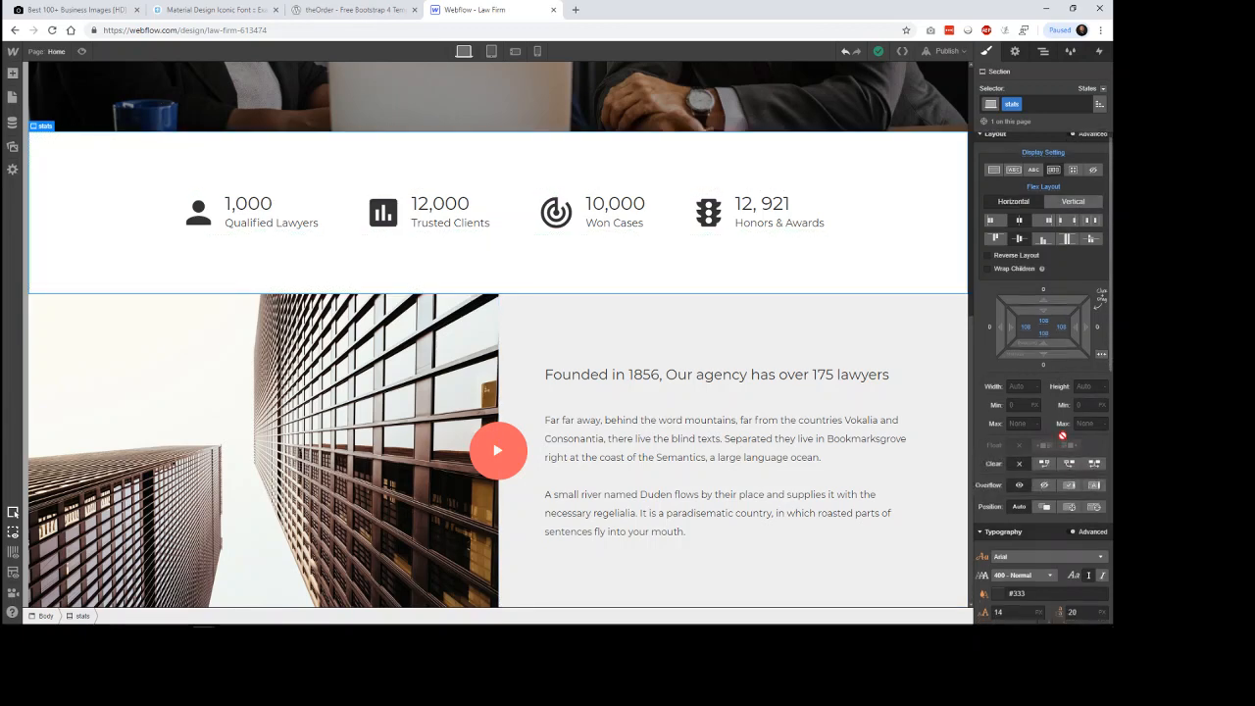
pyautogui.scroll(3, 1062, 440)
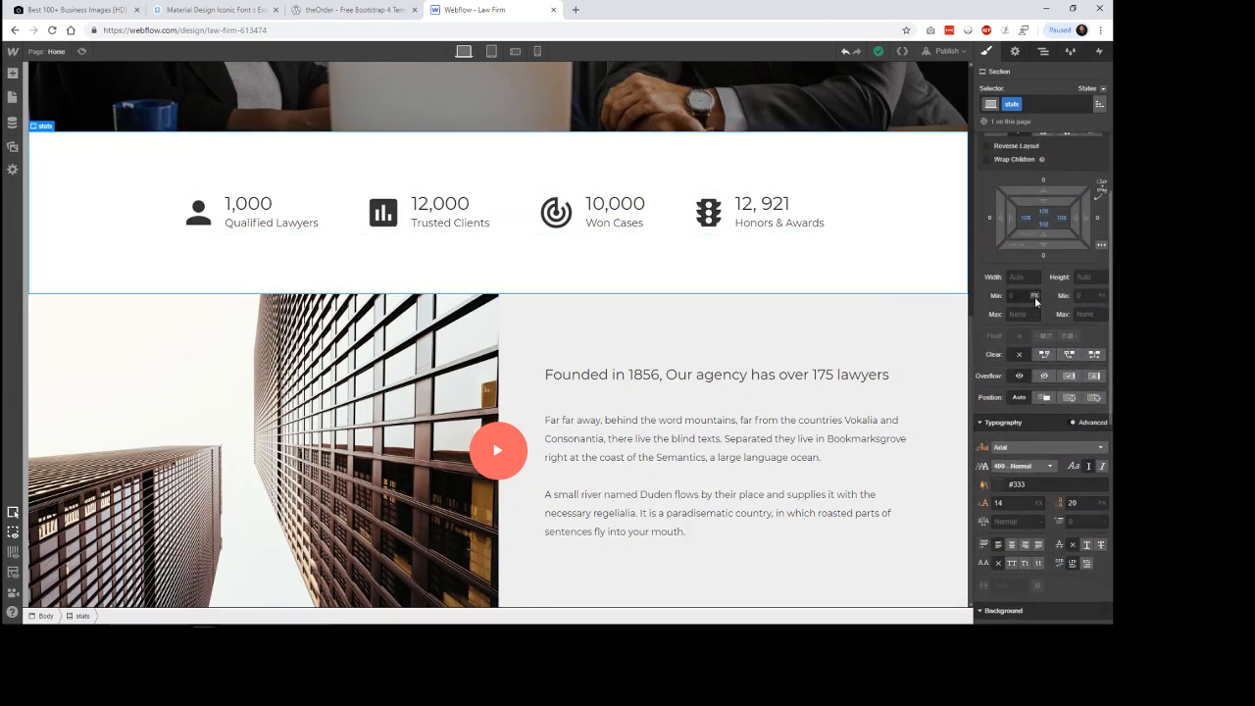
pyautogui.scroll(2, 1037, 300)
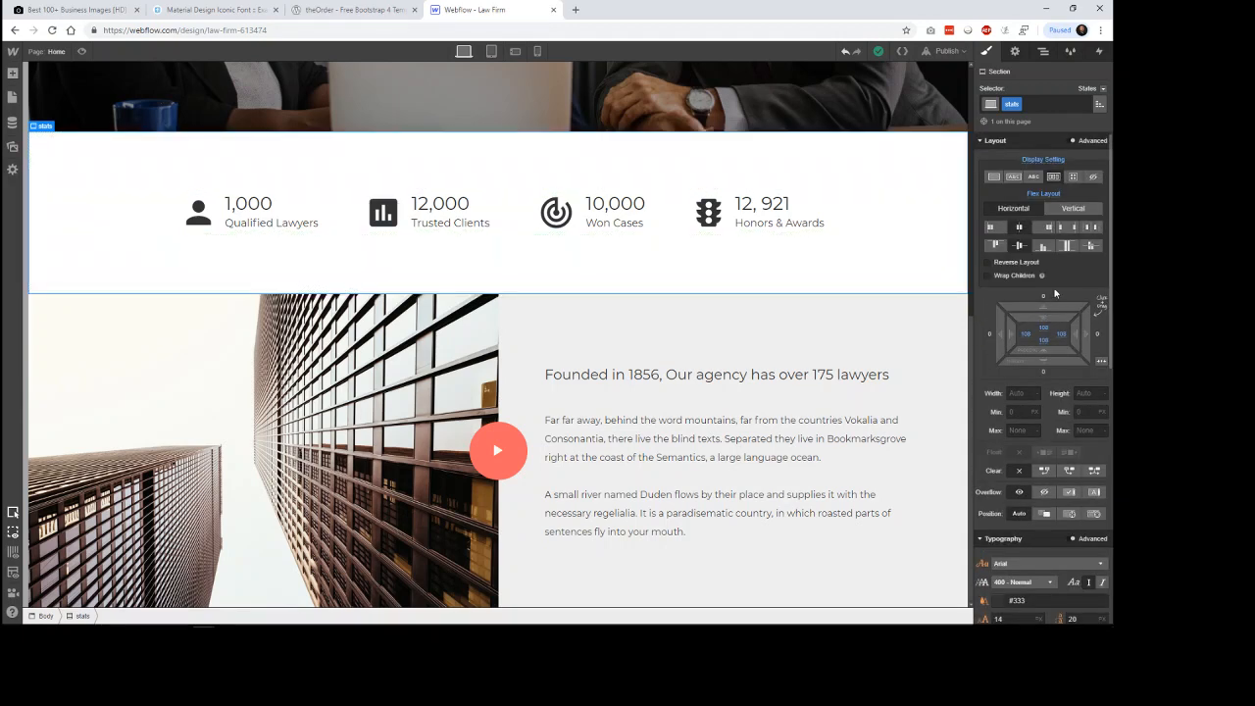